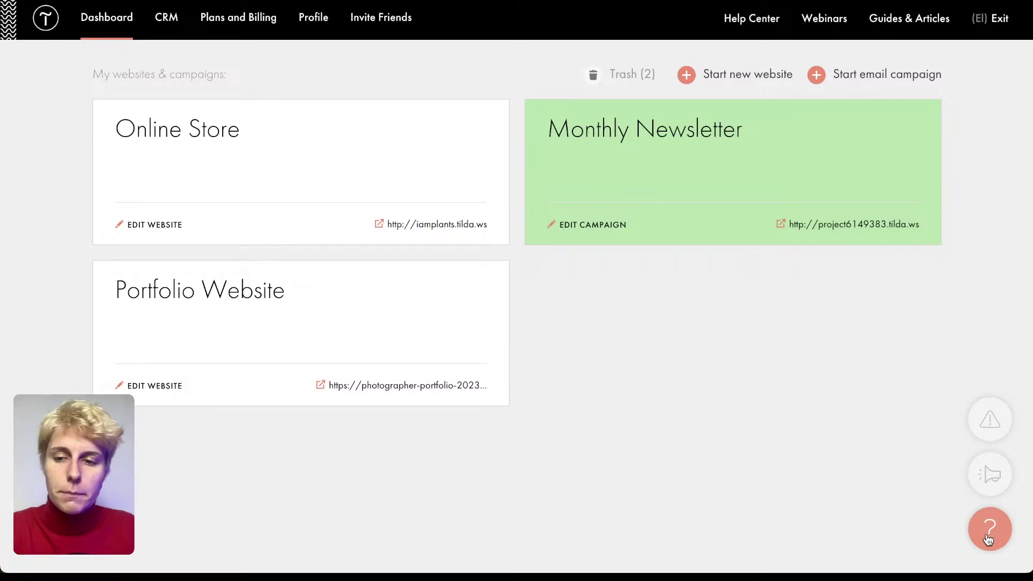
# - Open the help center and look through the articles under the Domain topic
pyautogui.click(989, 539)
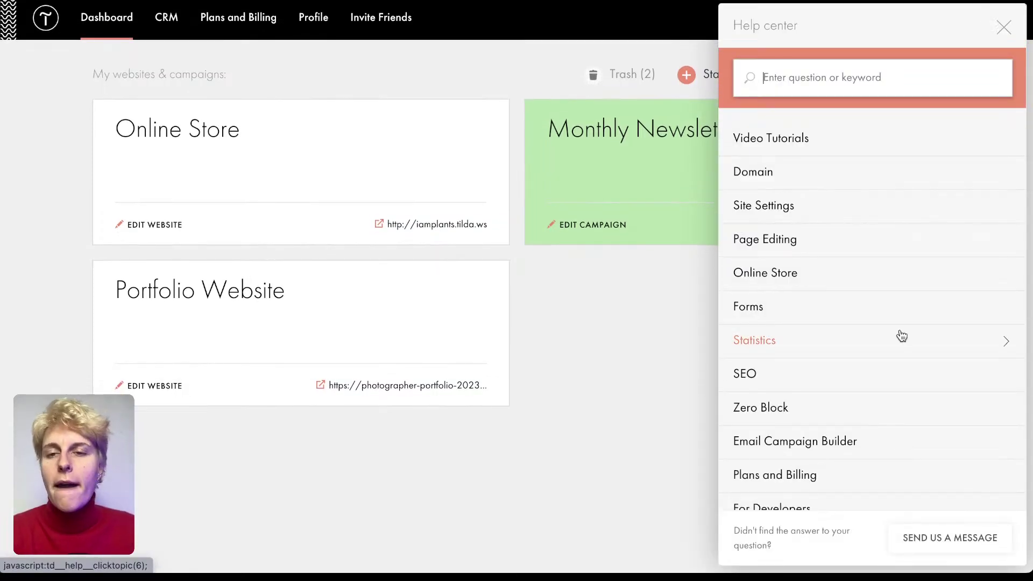
pyautogui.scroll(-1, 902, 336)
pyautogui.scroll(1, 902, 336)
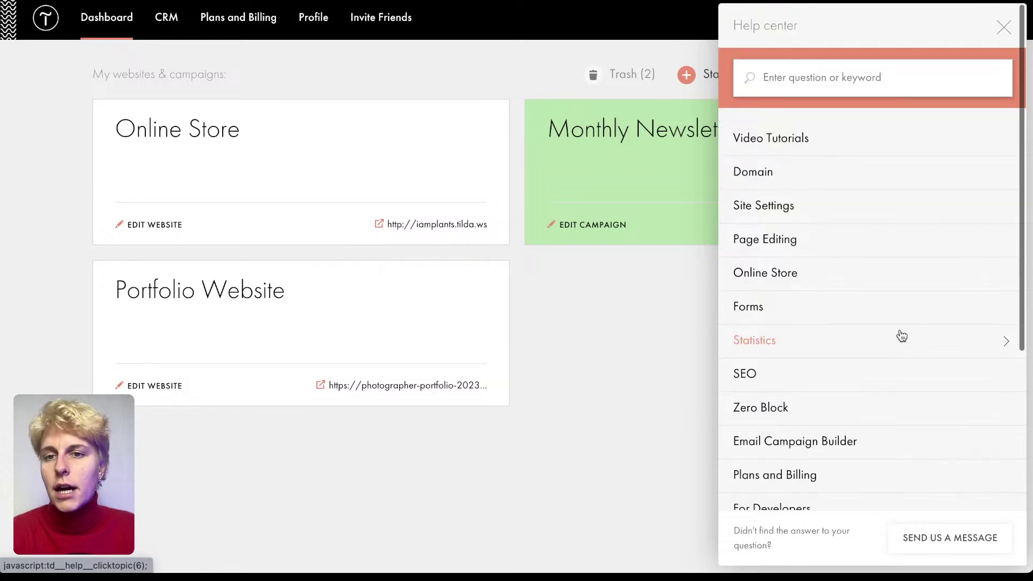
pyautogui.click(814, 147)
pyautogui.click(816, 150)
pyautogui.click(790, 175)
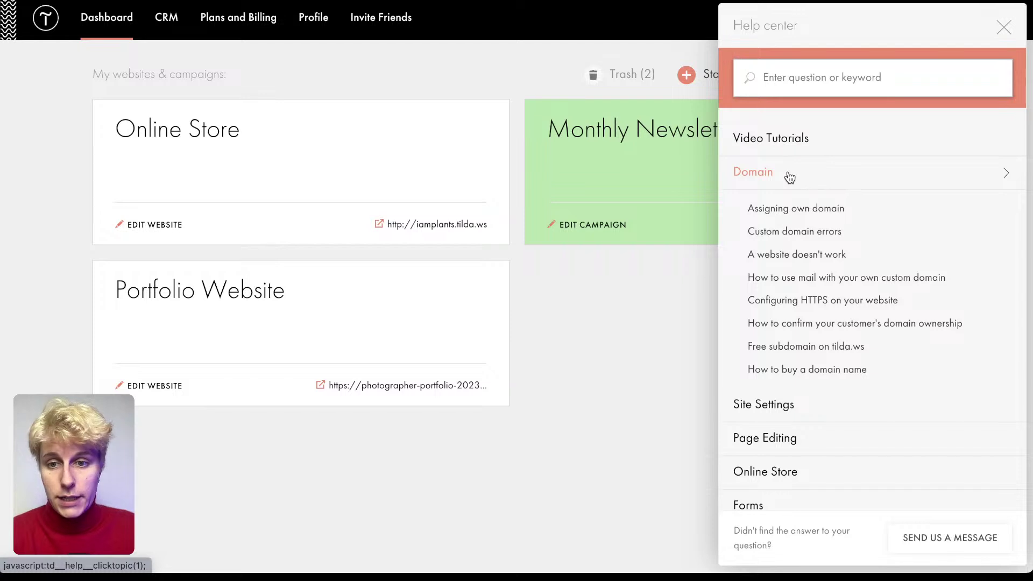
pyautogui.click(790, 175)
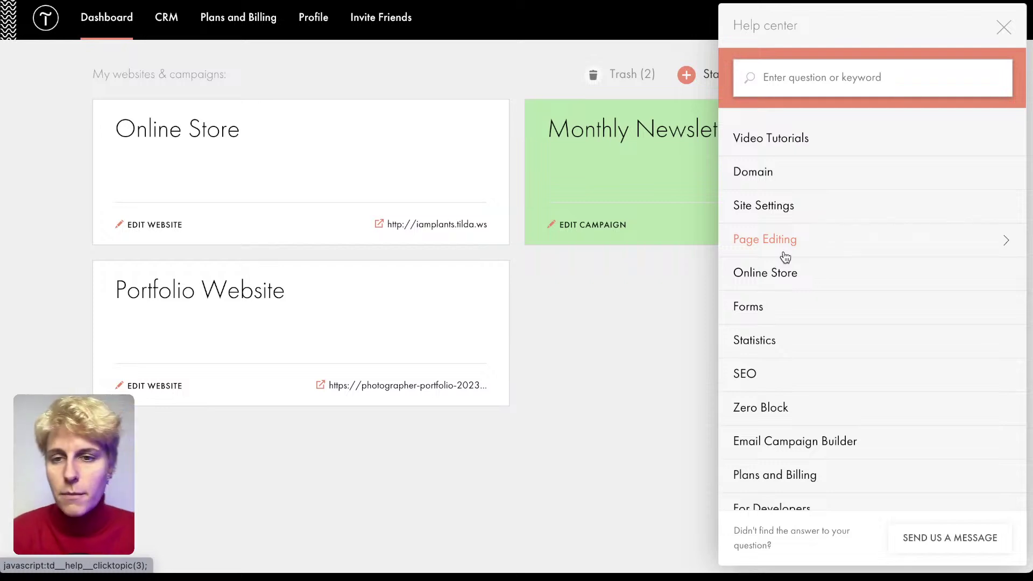
pyautogui.click(775, 172)
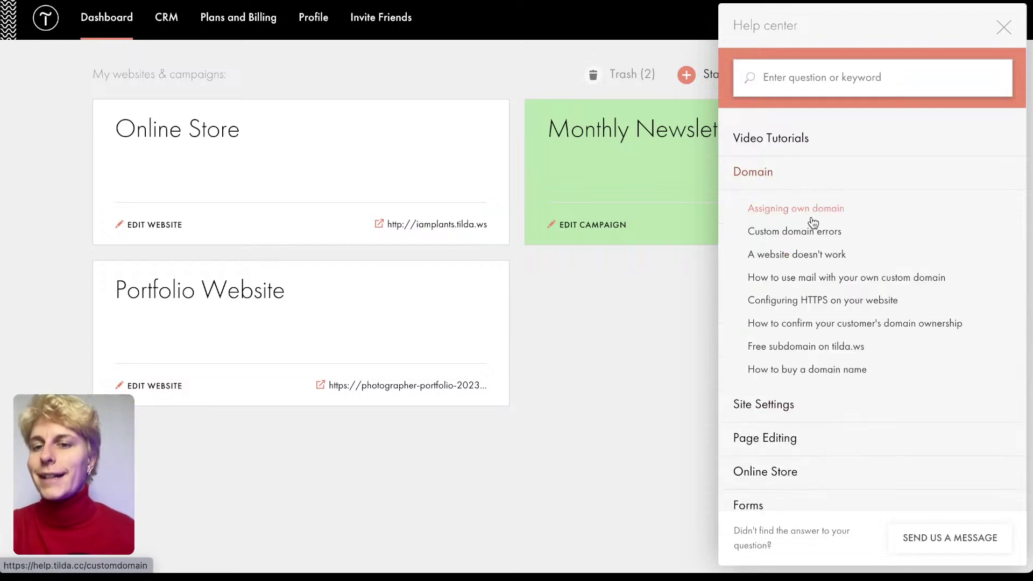
pyautogui.click(771, 185)
# - Look through the help articles under the Online Store and Page Editing topics
pyautogui.click(761, 269)
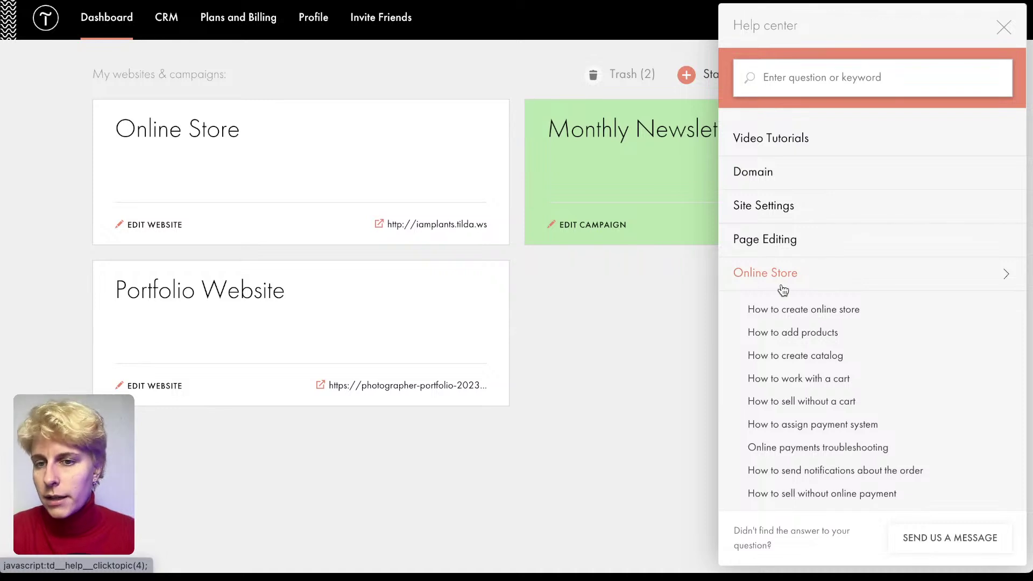
pyautogui.click(783, 290)
pyautogui.click(788, 246)
pyautogui.click(799, 249)
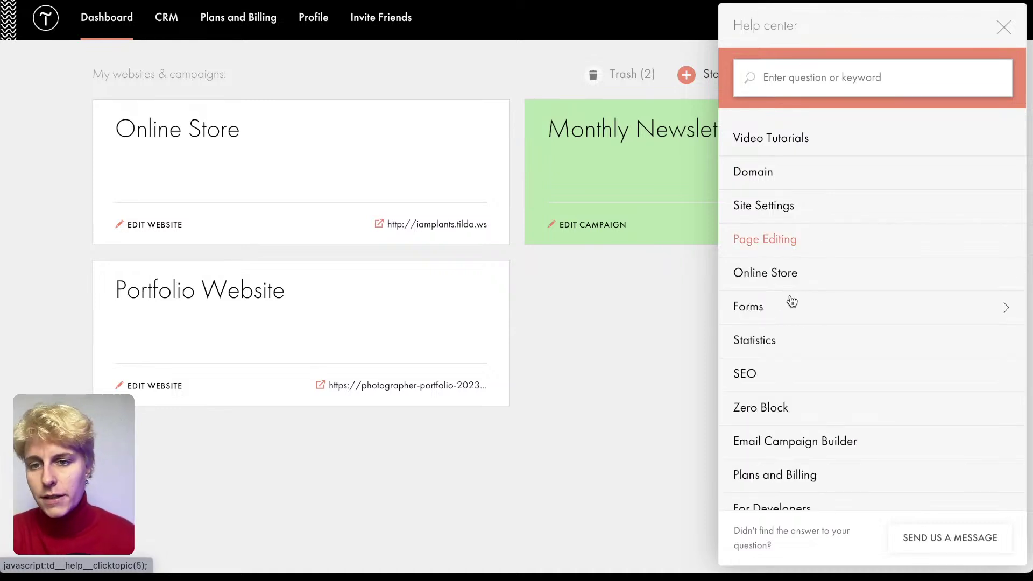
# - Review the video tutorials listed in the help center, then close the help center
pyautogui.click(779, 155)
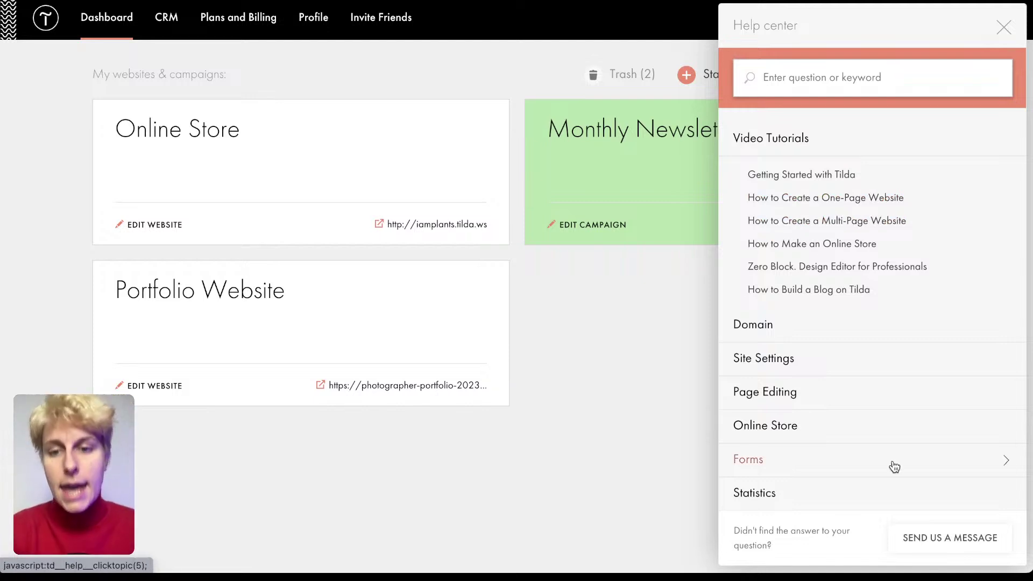
pyautogui.scroll(-8, 875, 396)
pyautogui.scroll(10, 874, 396)
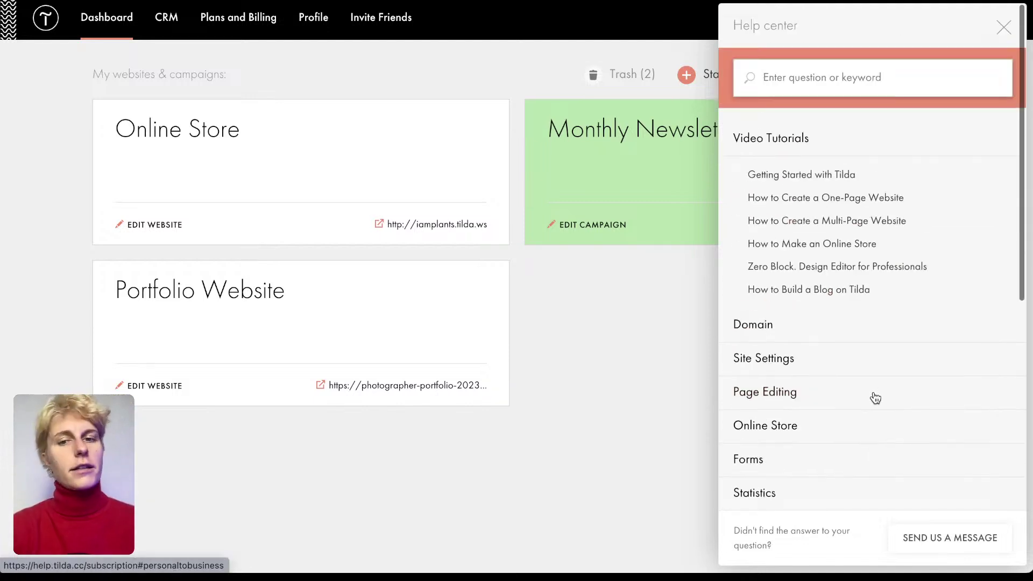
pyautogui.click(794, 138)
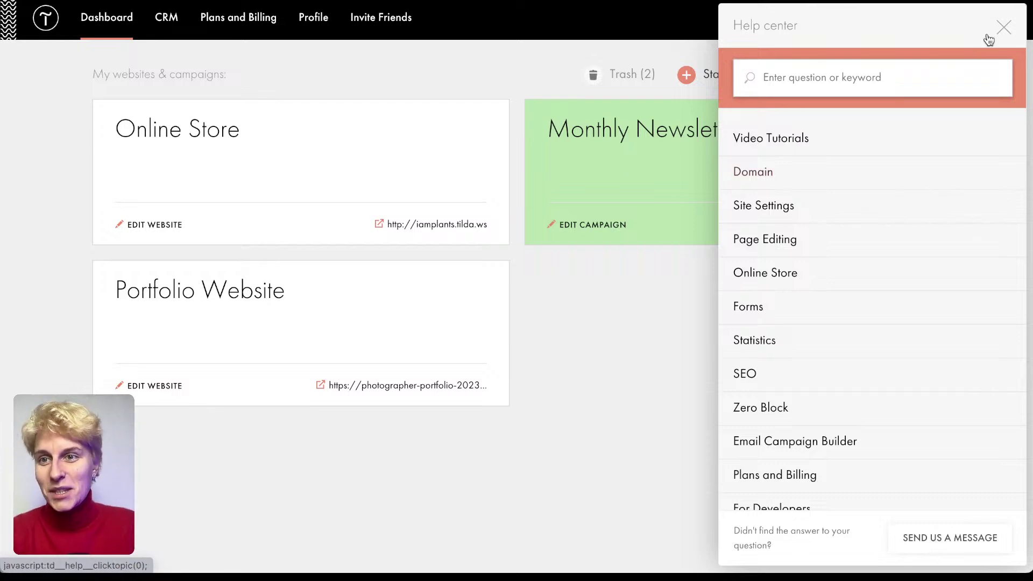
pyautogui.click(1003, 27)
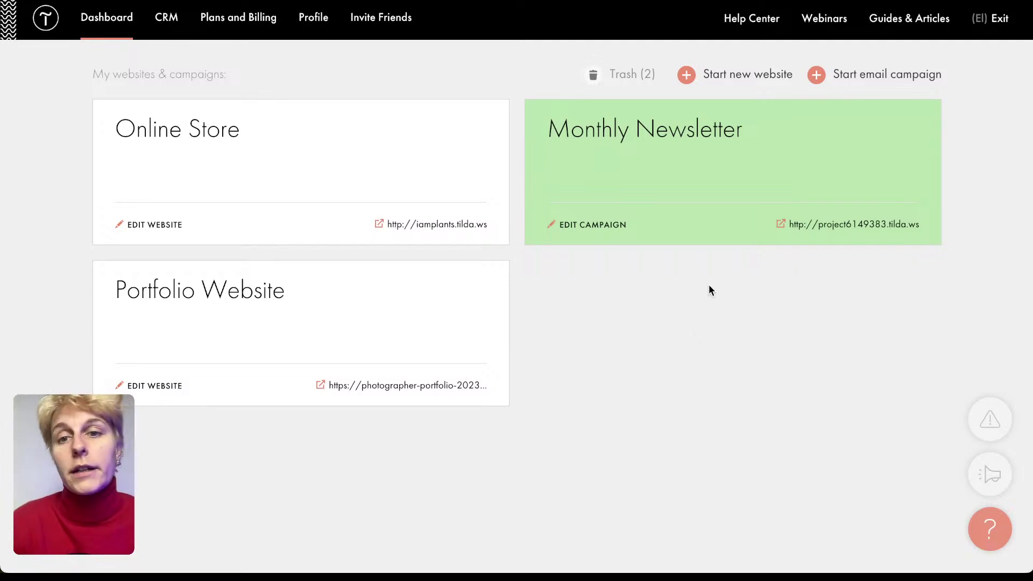
# - Create a new website titled "My new website"
pyautogui.click(727, 86)
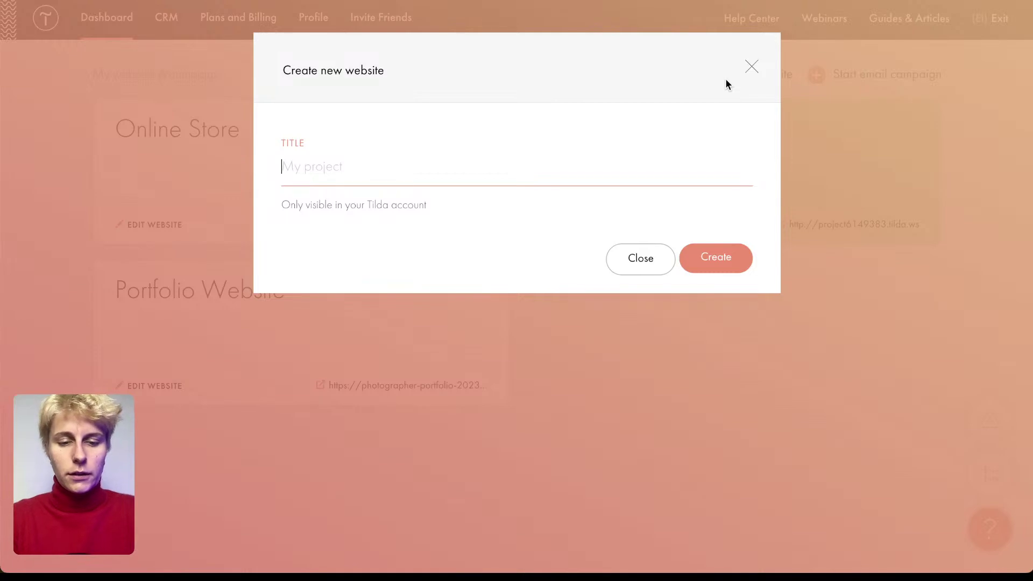
pyautogui.write('My new weba')
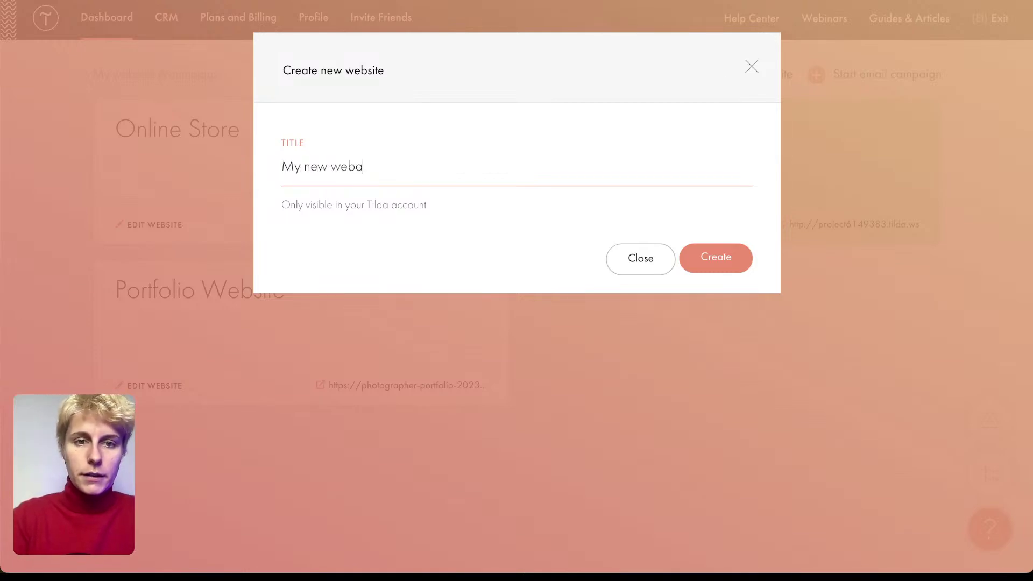
pyautogui.press('BackSpace')
pyautogui.write('site')
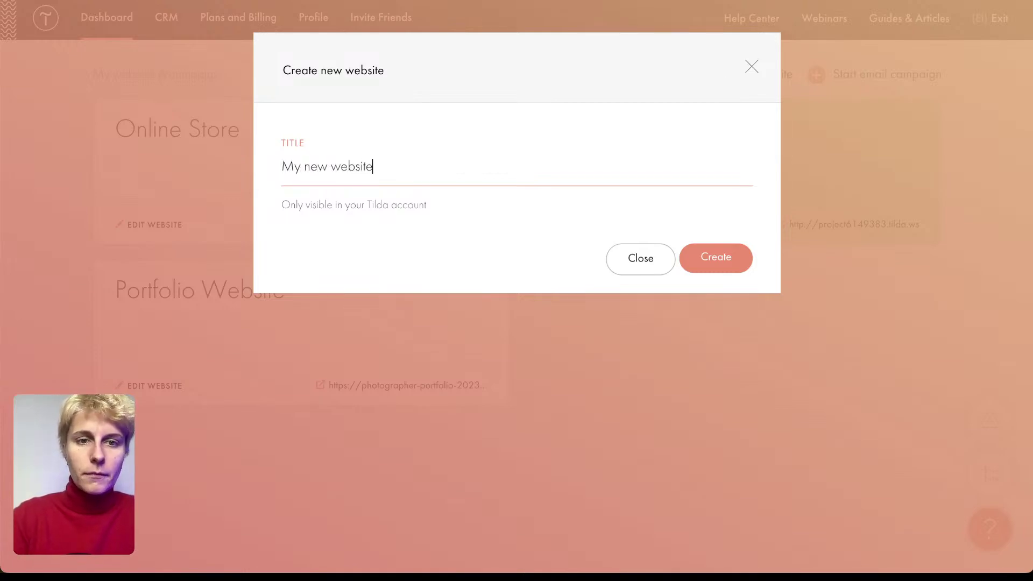
pyautogui.press('Return')
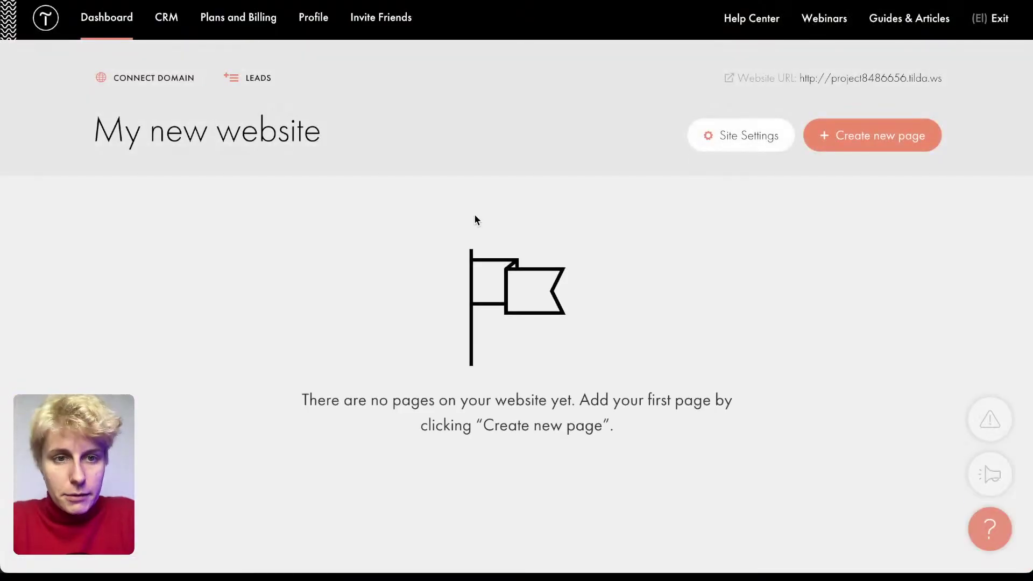
# - Start creating a new page for the website and browse the Business page templates
pyautogui.click(877, 148)
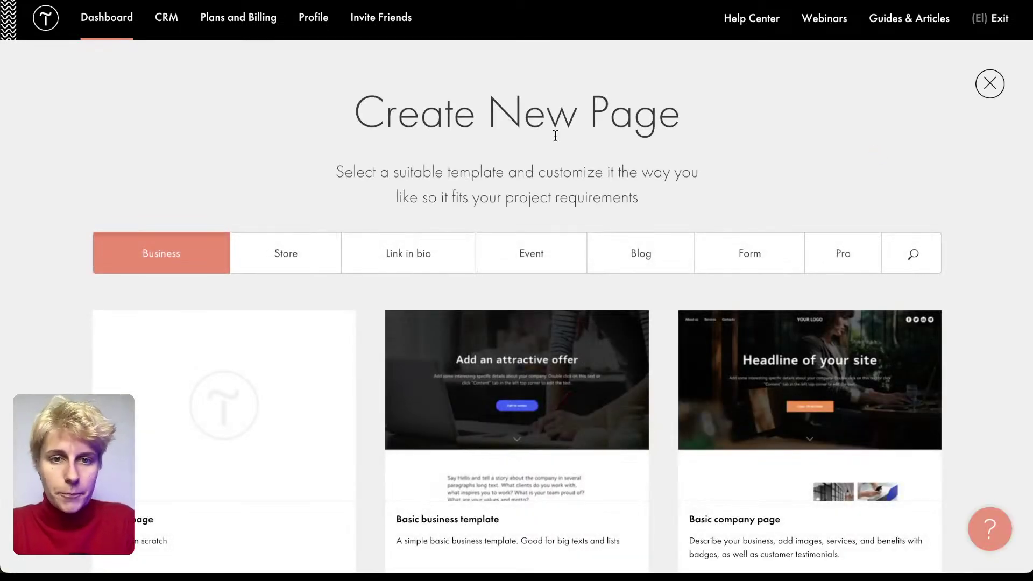
pyautogui.scroll(-3, 554, 133)
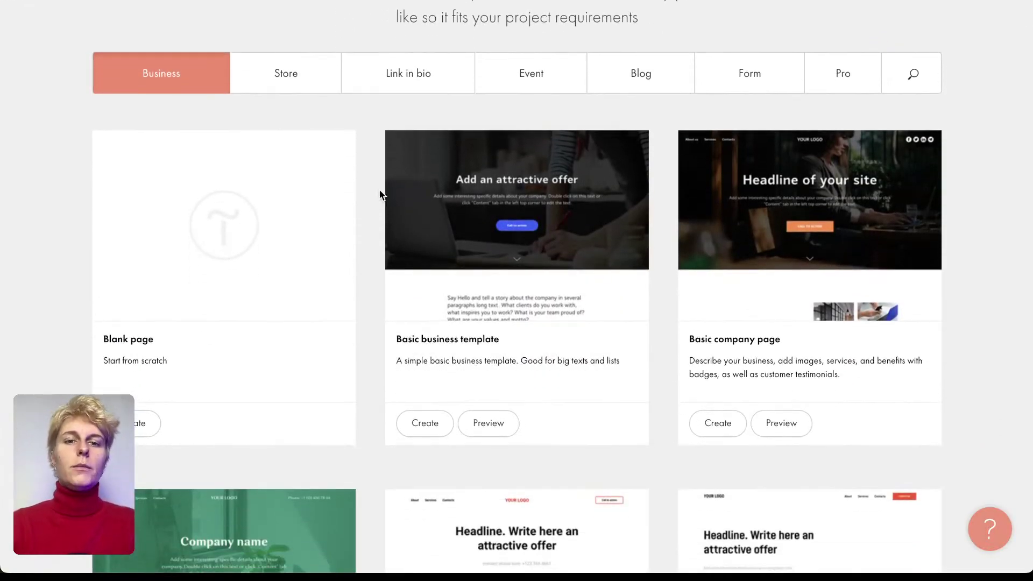
pyautogui.scroll(3, 380, 194)
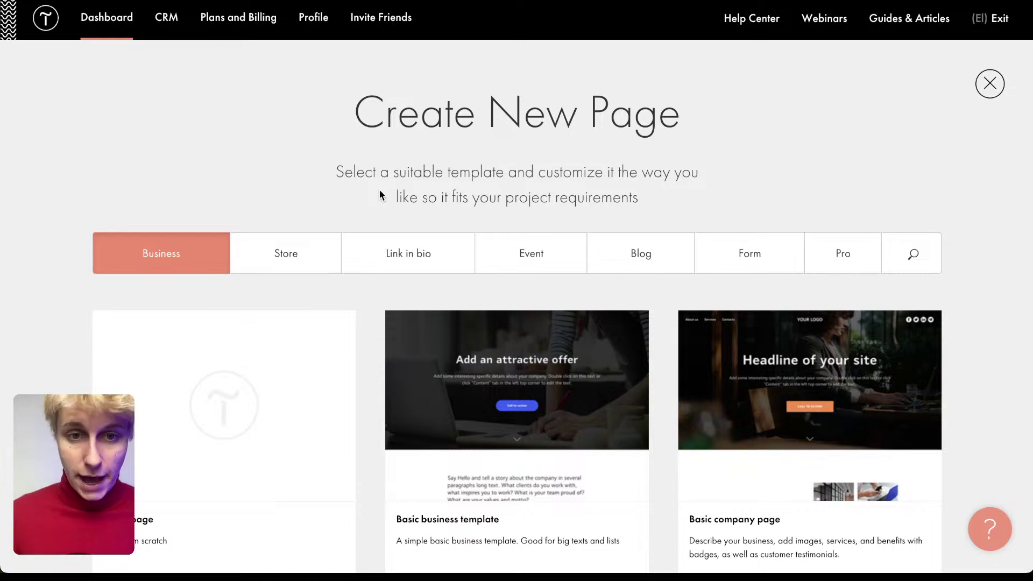
pyautogui.scroll(-20, 379, 190)
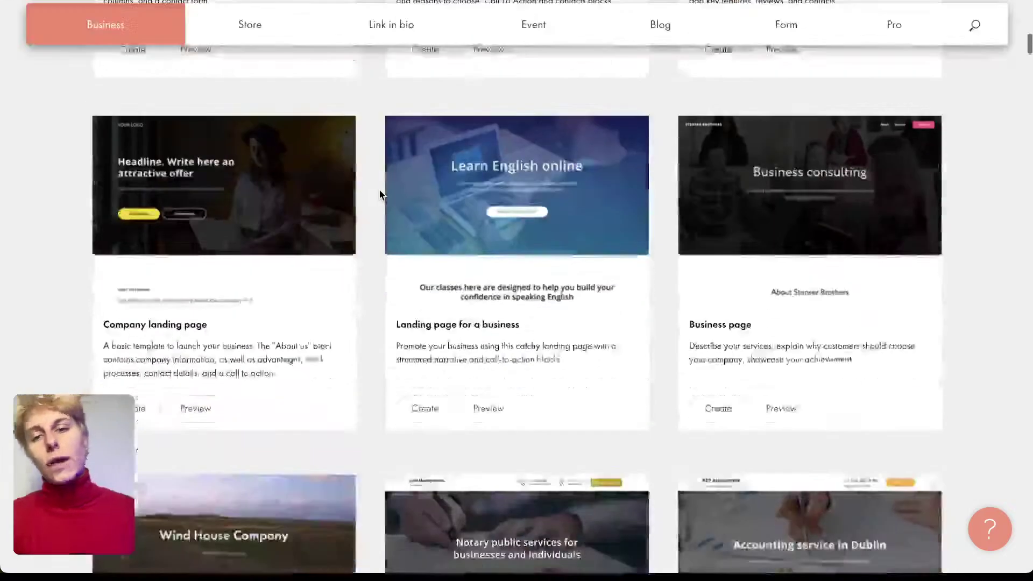
pyautogui.scroll(20, 379, 189)
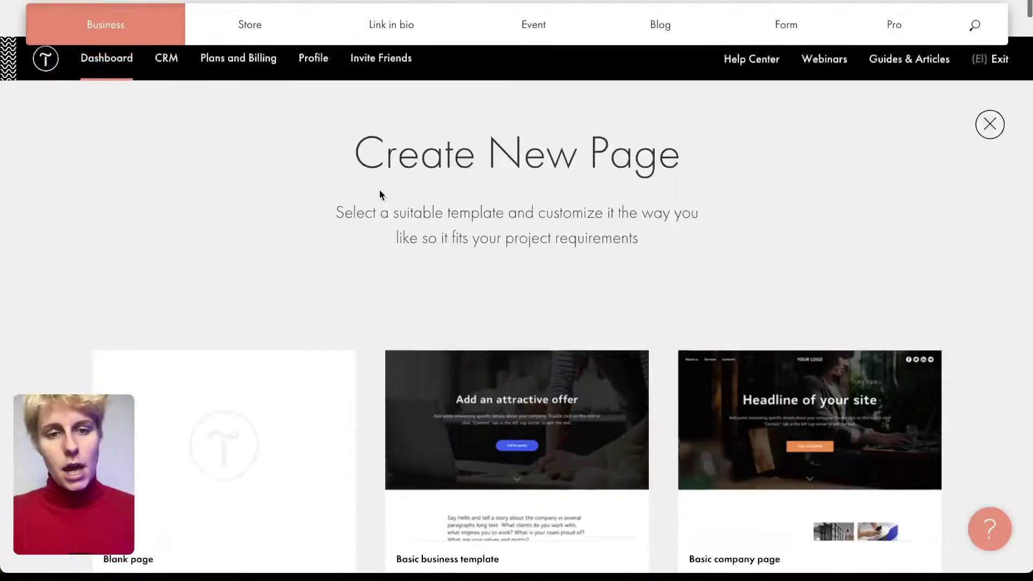
# - Browse the page templates in the Link in bio category
pyautogui.click(376, 257)
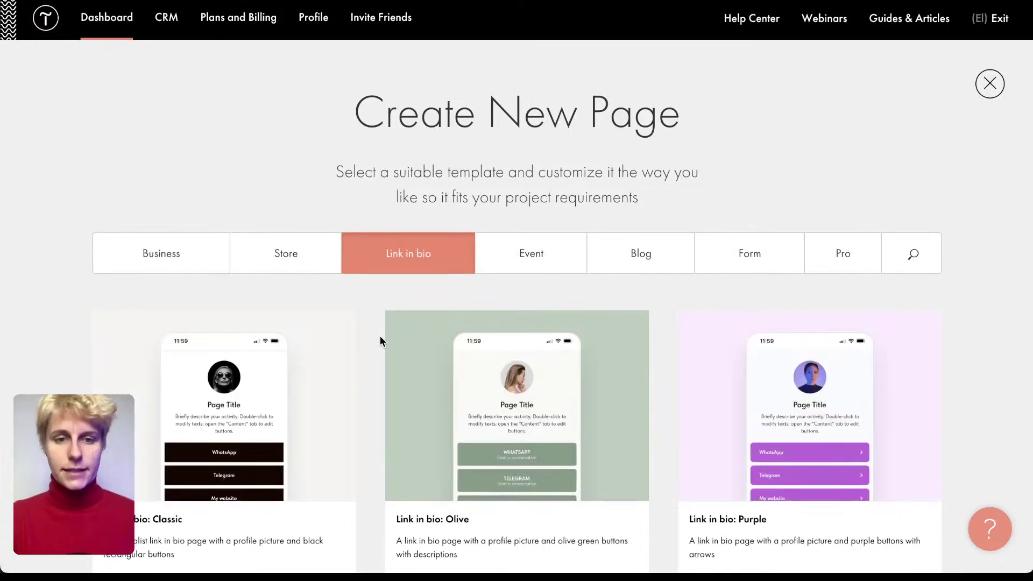
pyautogui.scroll(-10, 380, 336)
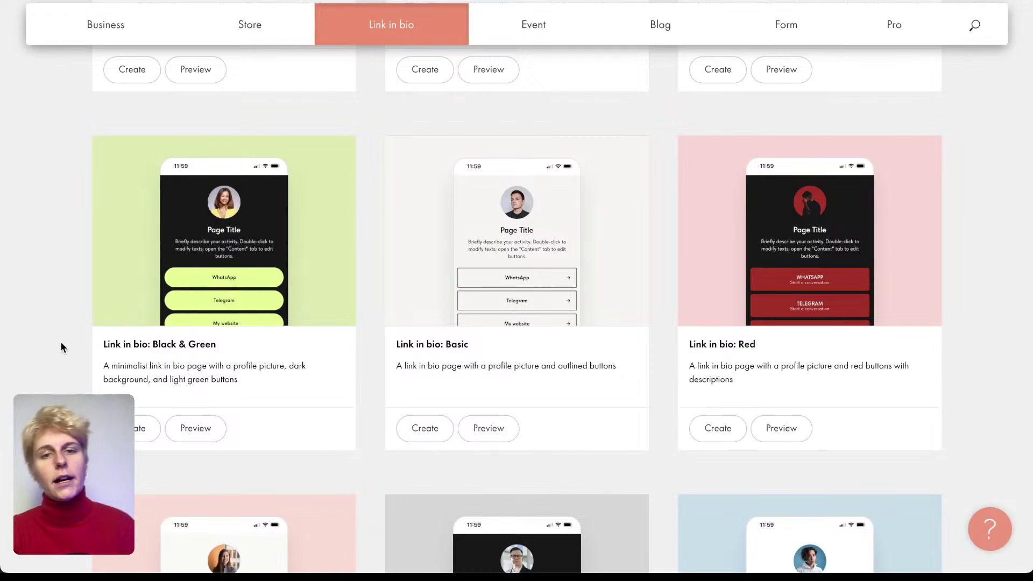
pyautogui.scroll(-10, 61, 343)
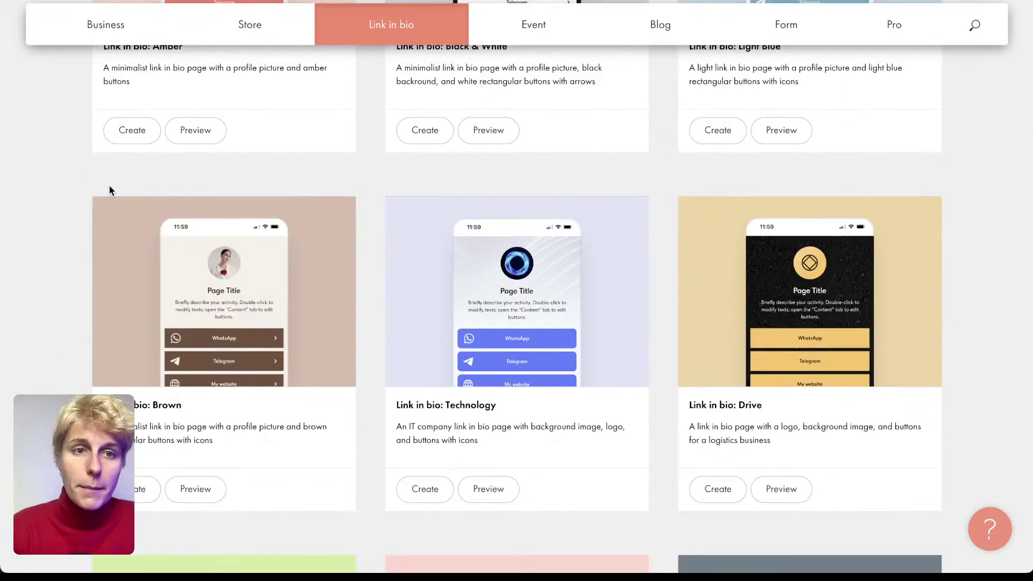
# - Return to the Business templates, preview the Accountant services template, and close its preview
pyautogui.click(132, 21)
pyautogui.scroll(-6, 66, 160)
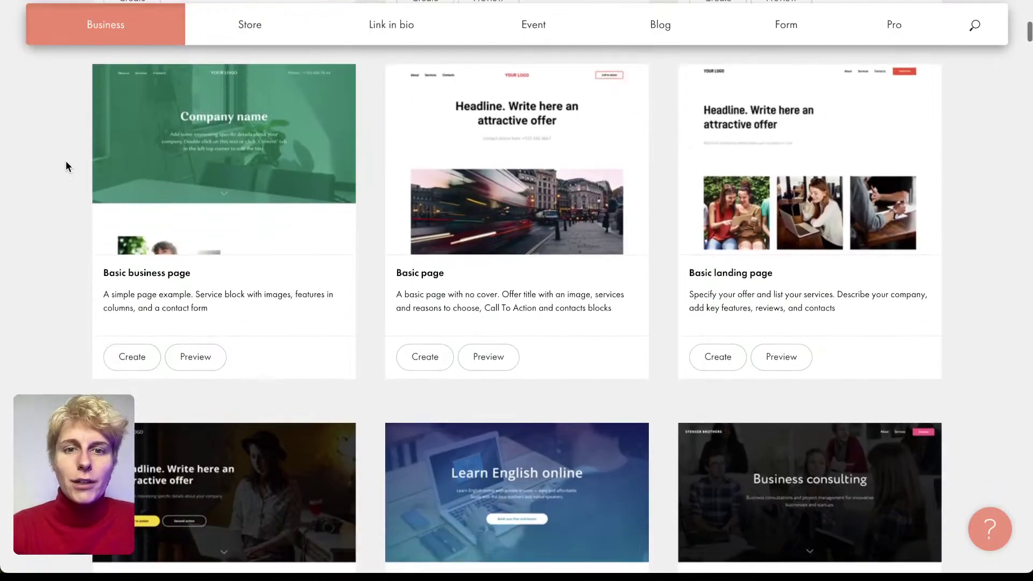
pyautogui.scroll(-6, 66, 160)
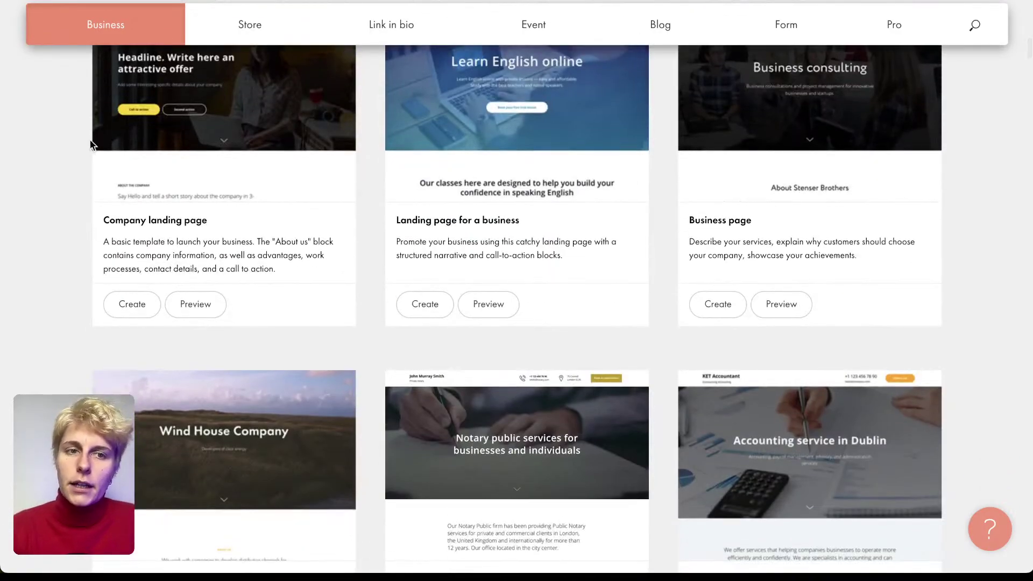
pyautogui.scroll(-6, 207, 122)
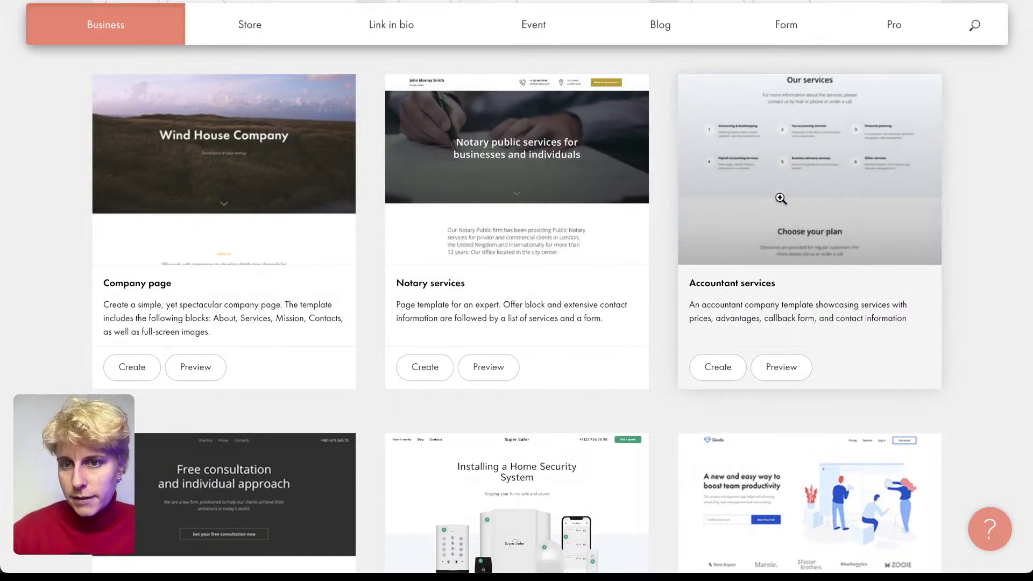
pyautogui.click(781, 198)
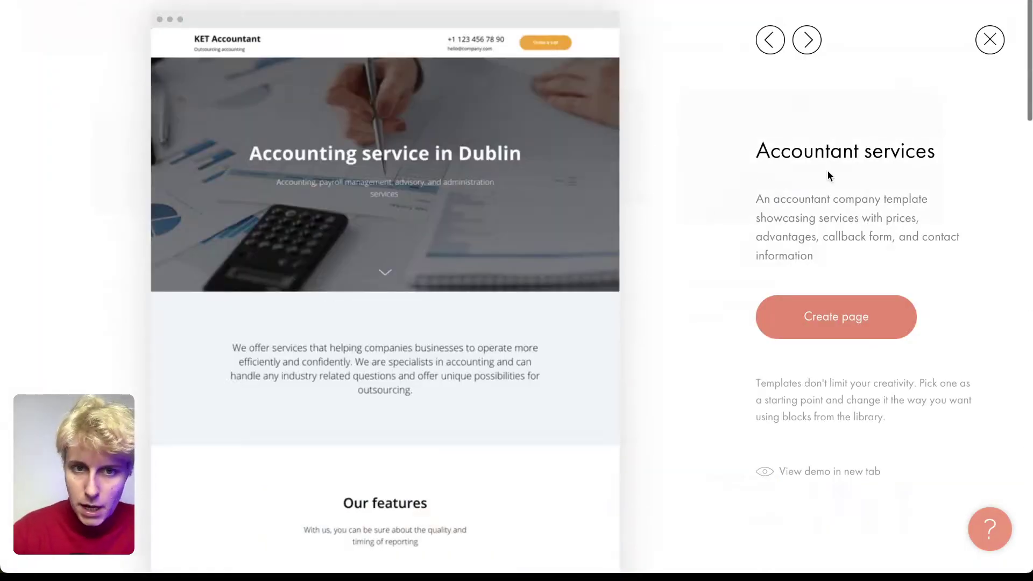
pyautogui.click(989, 39)
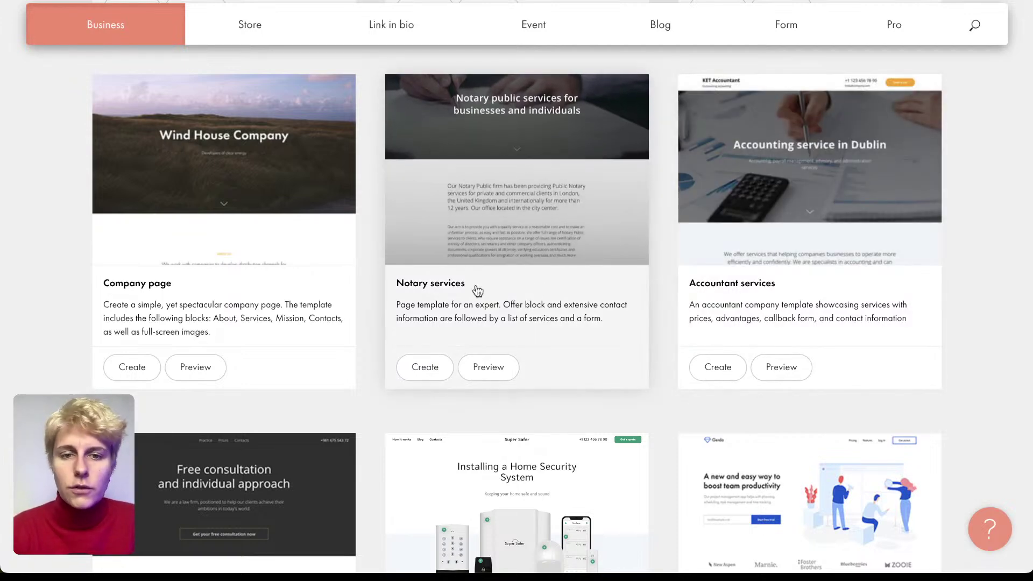
# - Find the Car service template among the Business templates, preview it through to the footer, and close the preview
pyautogui.scroll(-15, 477, 291)
pyautogui.scroll(-9, 476, 285)
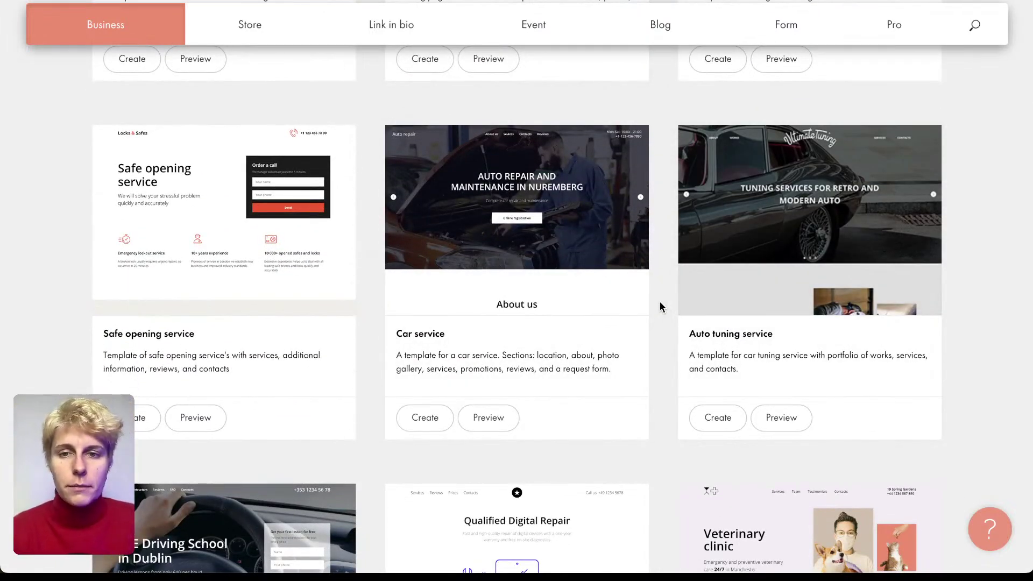
pyautogui.scroll(-1, 660, 302)
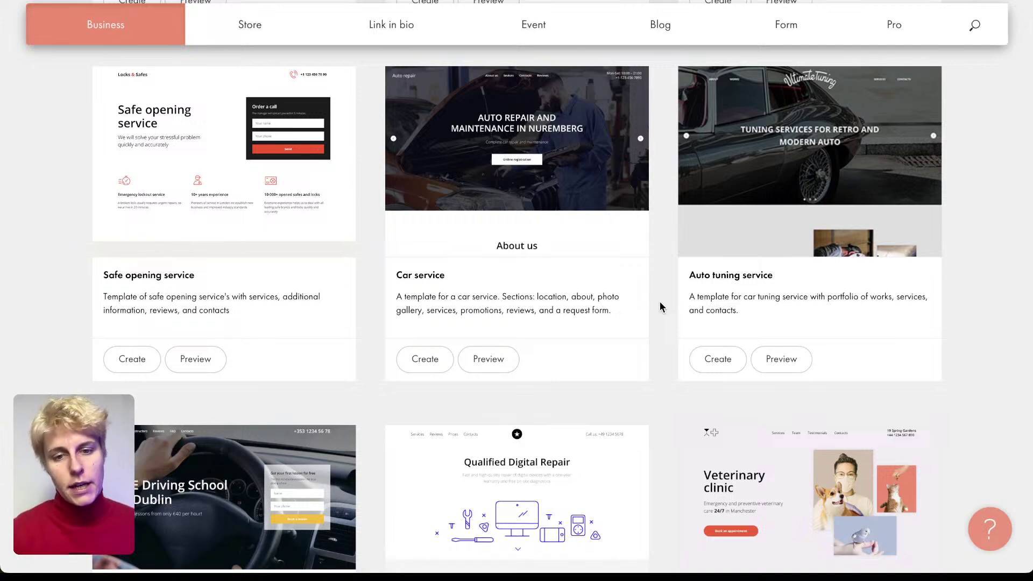
pyautogui.click(521, 208)
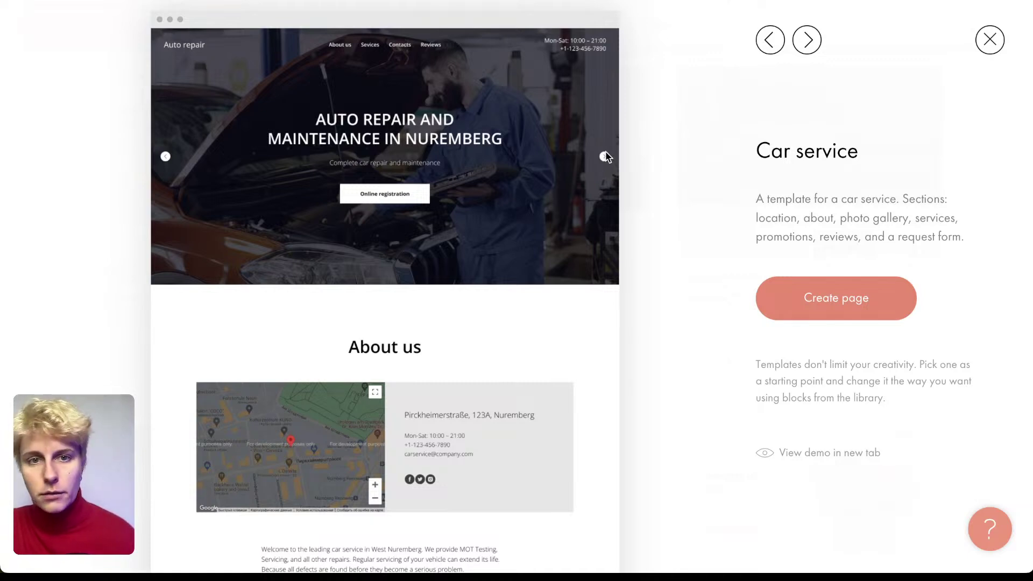
pyautogui.scroll(-3, 404, 105)
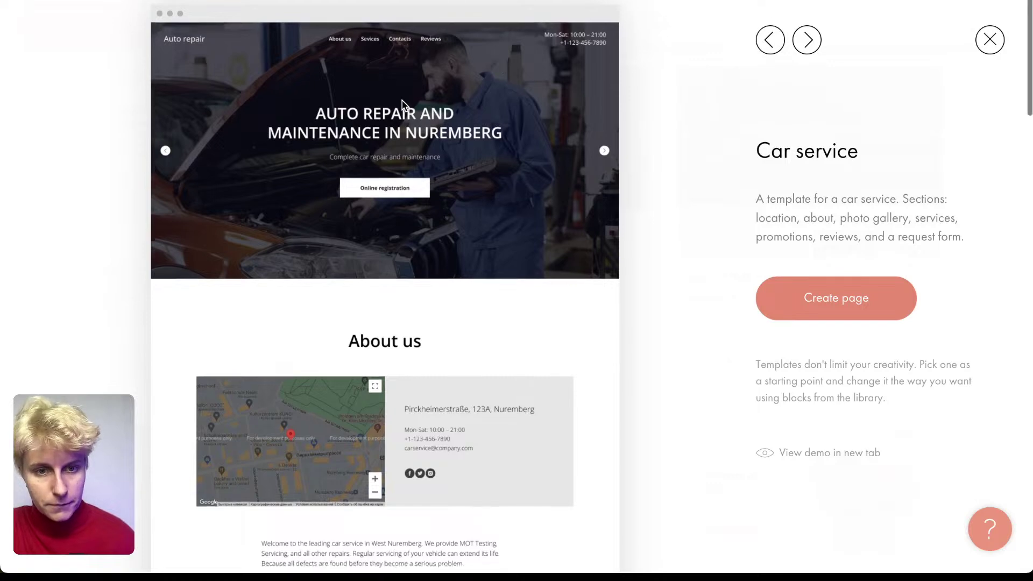
pyautogui.scroll(-1, 433, 225)
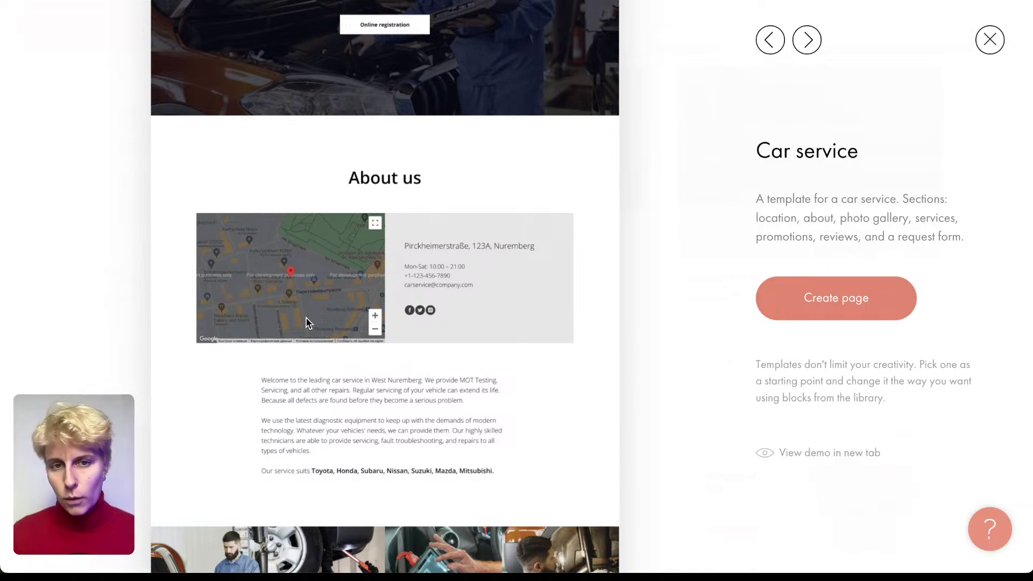
pyautogui.scroll(-10, 306, 317)
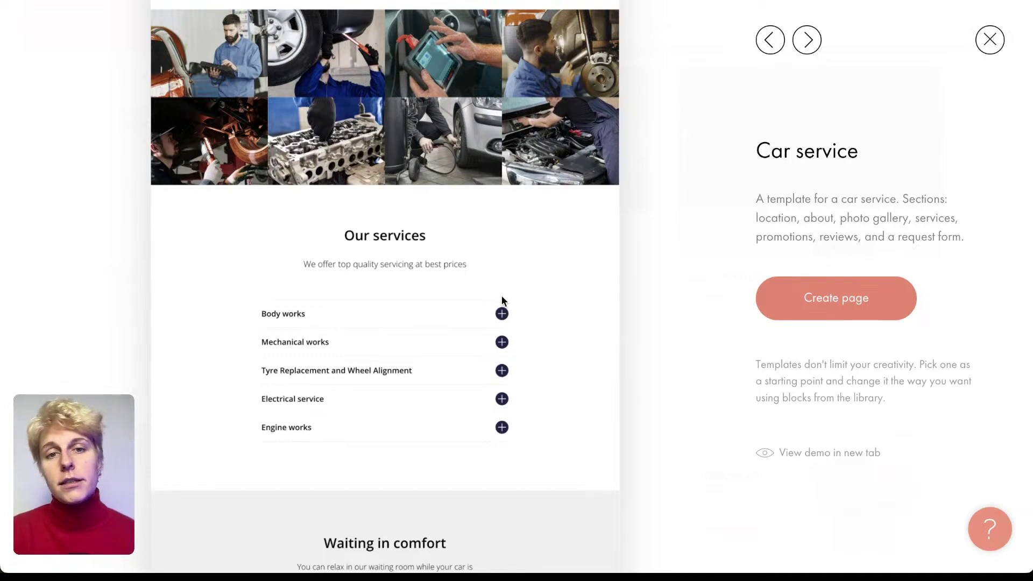
pyautogui.scroll(-5, 502, 297)
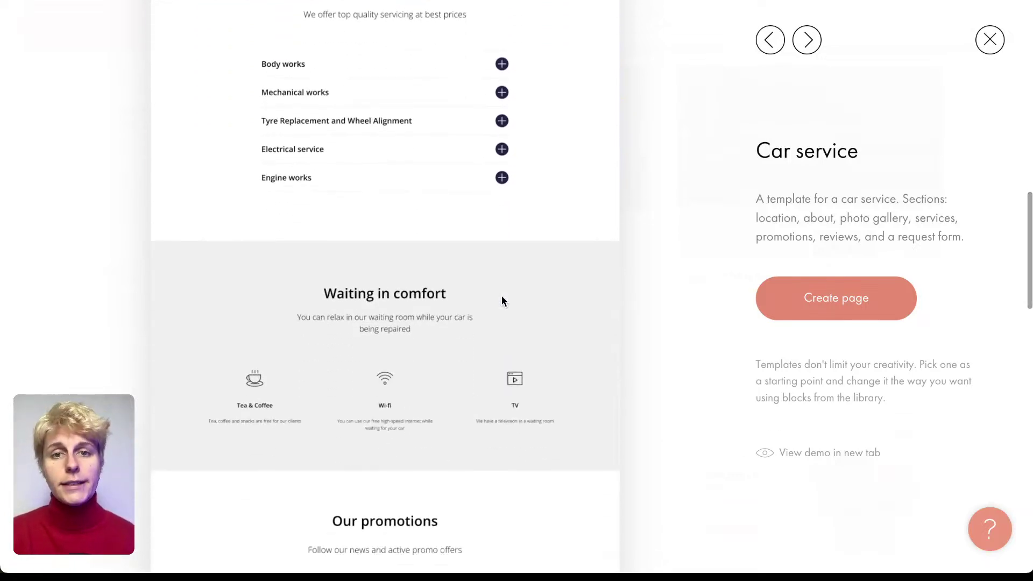
pyautogui.scroll(2, 502, 297)
pyautogui.scroll(-1, 502, 296)
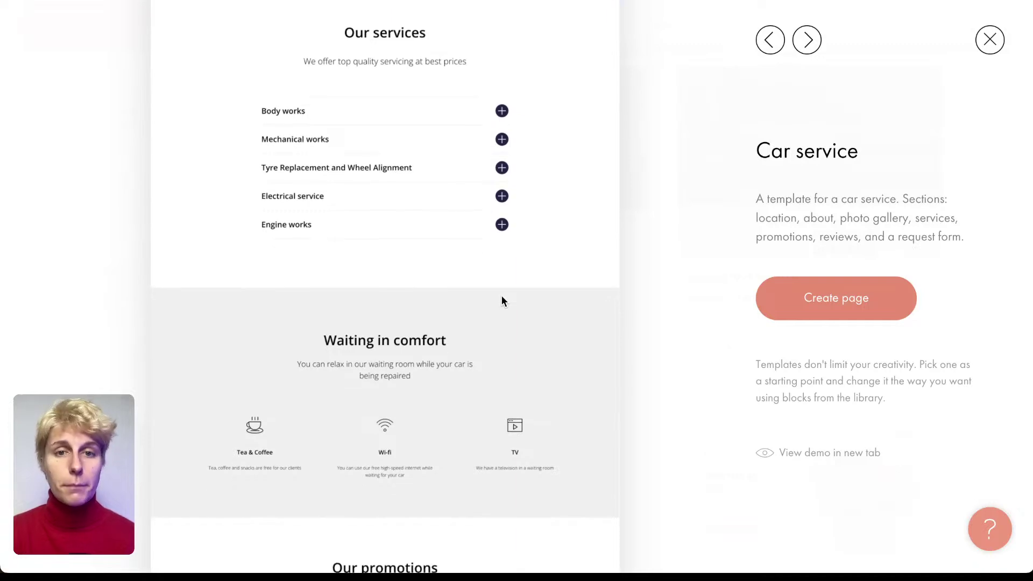
pyautogui.scroll(-7, 502, 297)
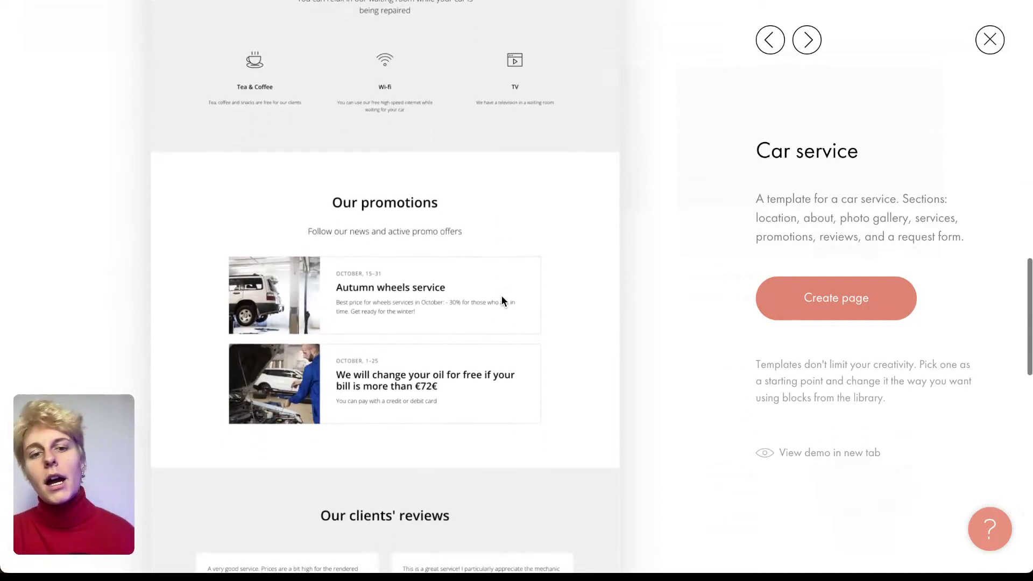
pyautogui.scroll(-10, 502, 296)
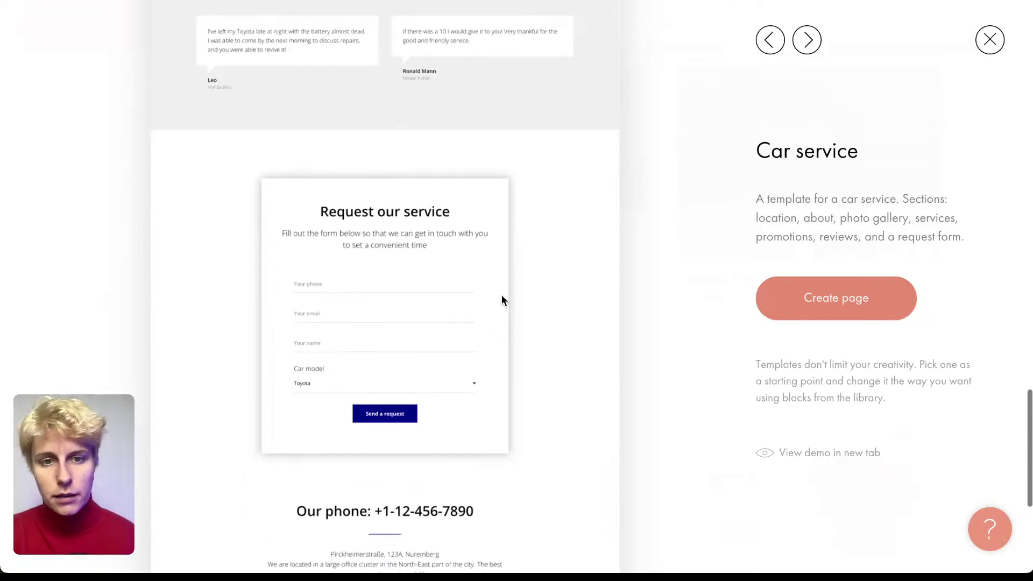
pyautogui.scroll(-6, 501, 295)
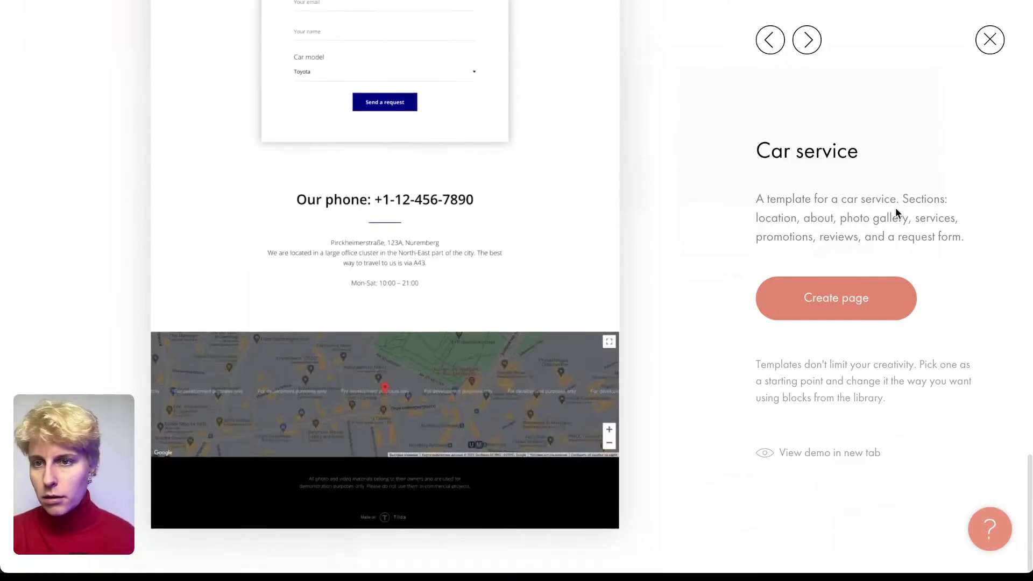
pyautogui.click(989, 37)
# - Browse further Business templates beyond Car service and return to the start of the template list
pyautogui.scroll(-5, 466, 390)
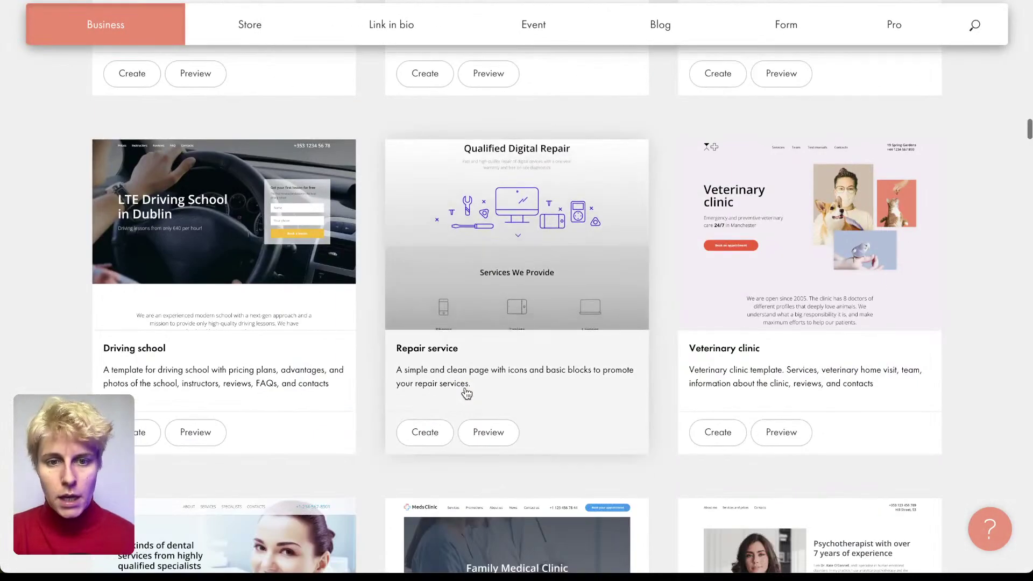
pyautogui.scroll(-14, 466, 394)
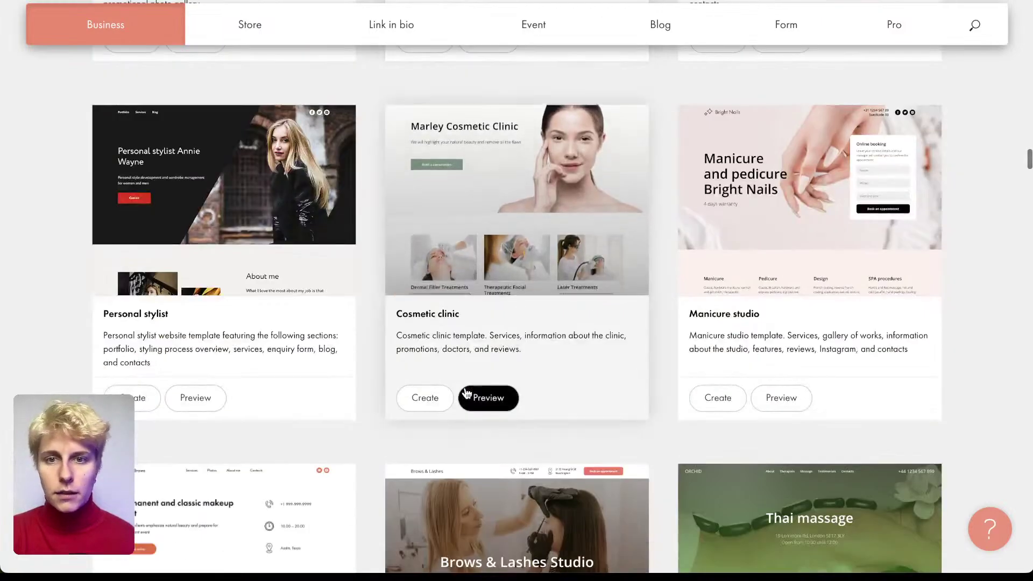
pyautogui.scroll(-7, 466, 394)
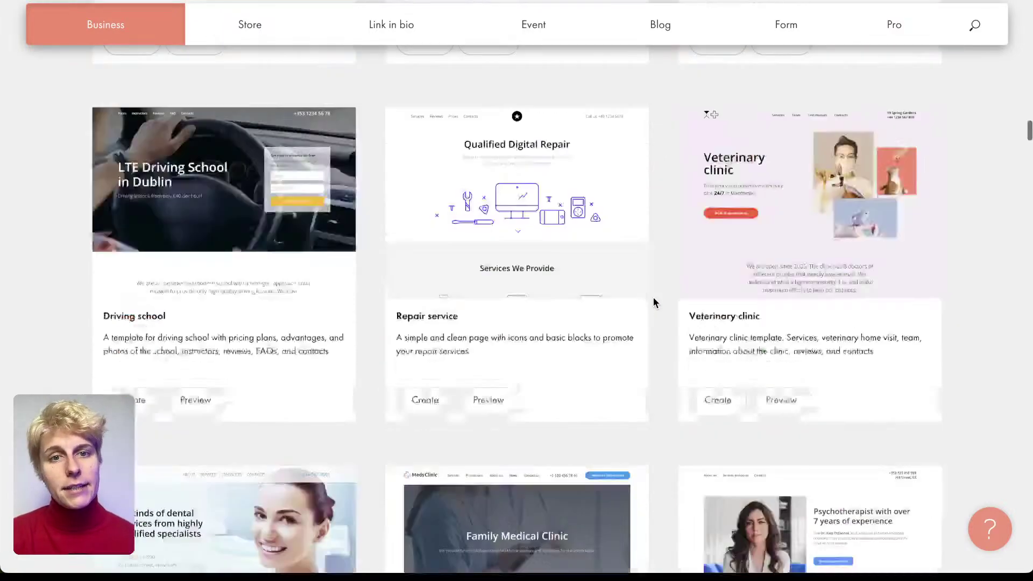
pyautogui.scroll(15, 654, 296)
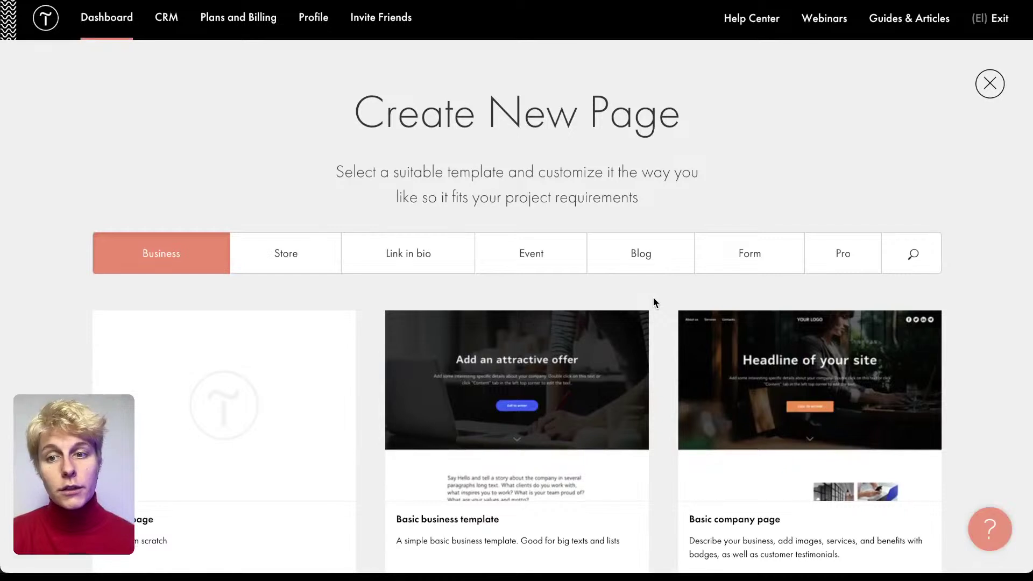
# - Search the page templates for "event" and look through the matching templates
pyautogui.click(915, 261)
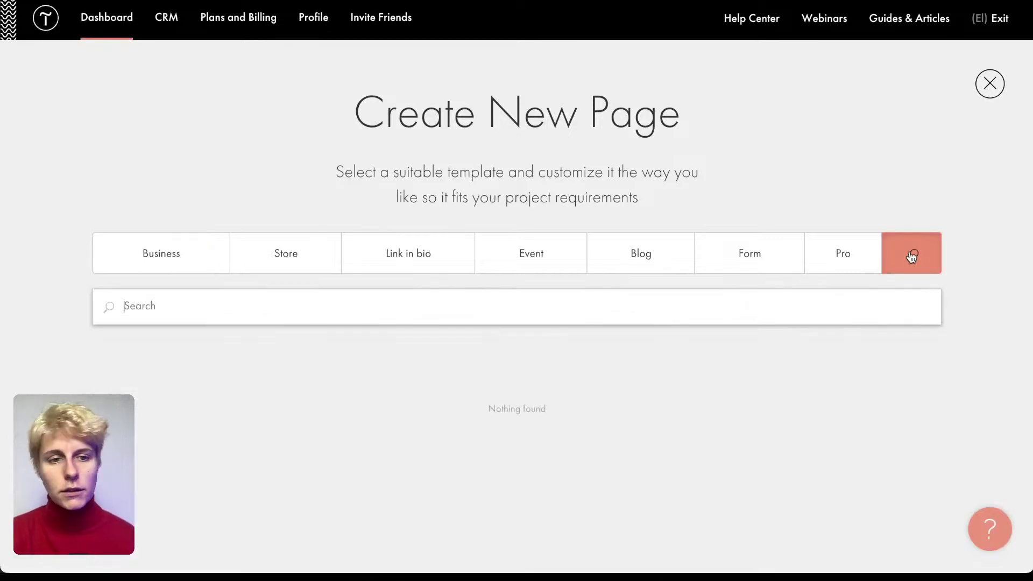
pyautogui.click(431, 312)
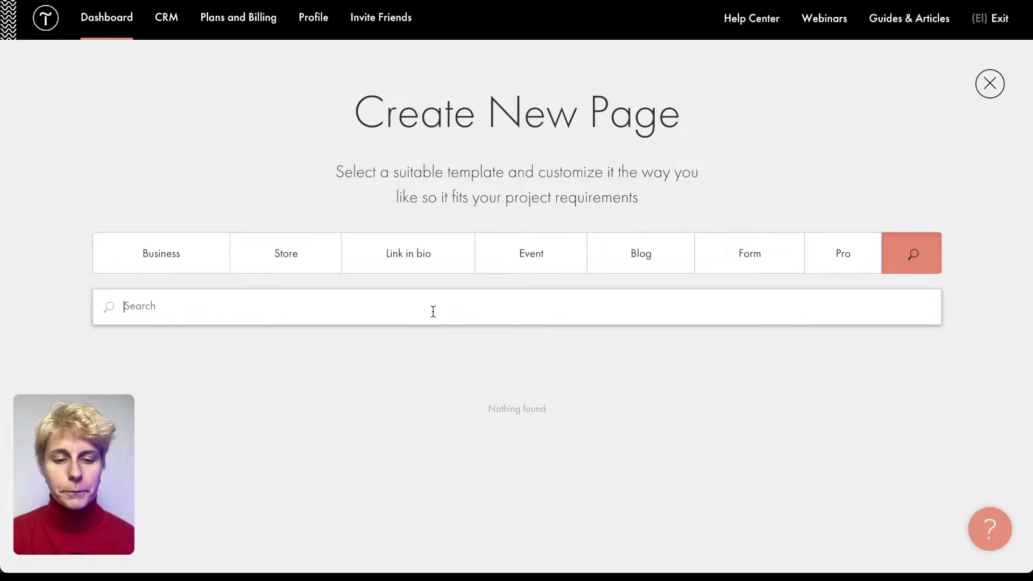
pyautogui.write('event')
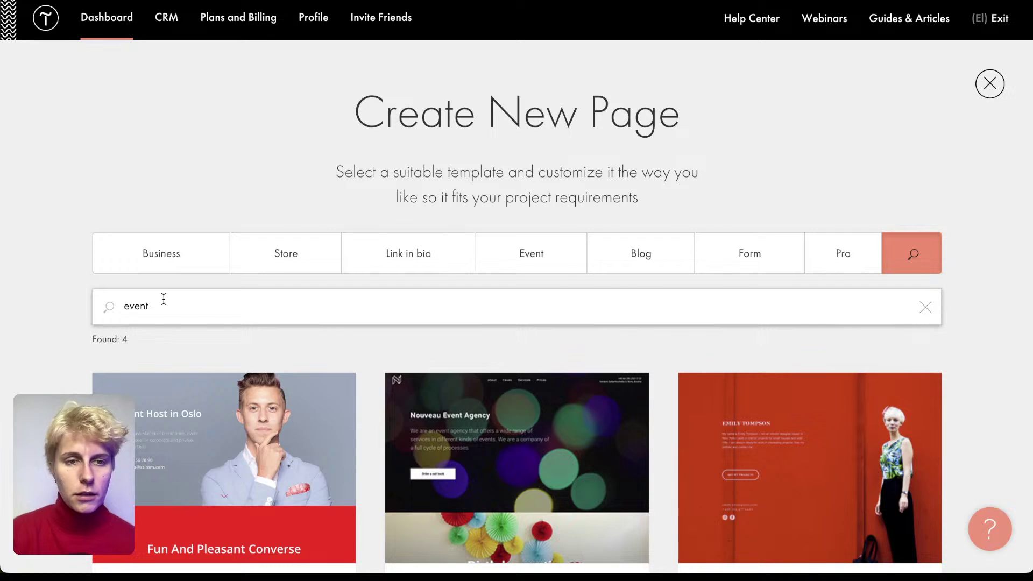
pyautogui.scroll(-7, 85, 323)
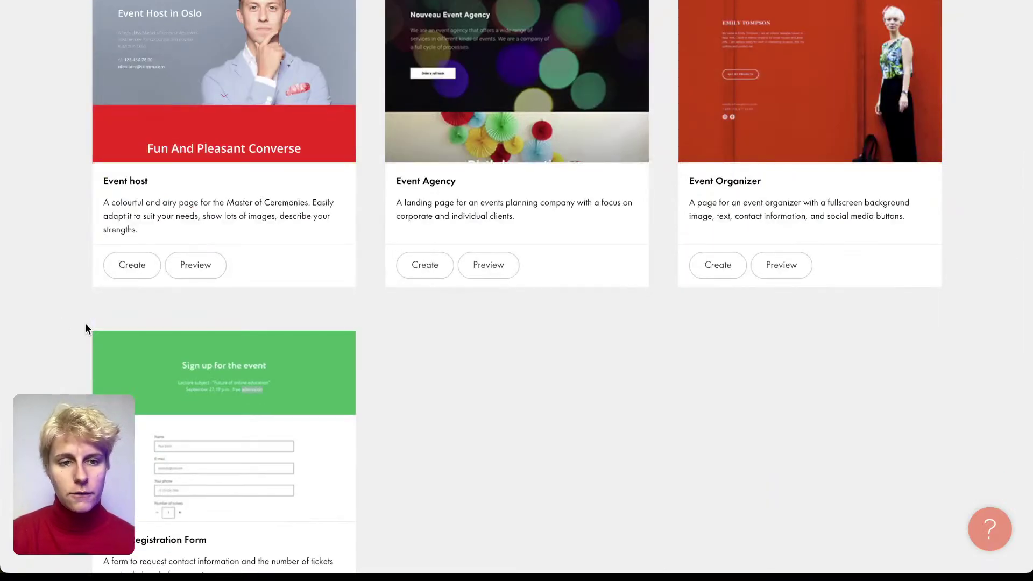
pyautogui.scroll(4, 85, 328)
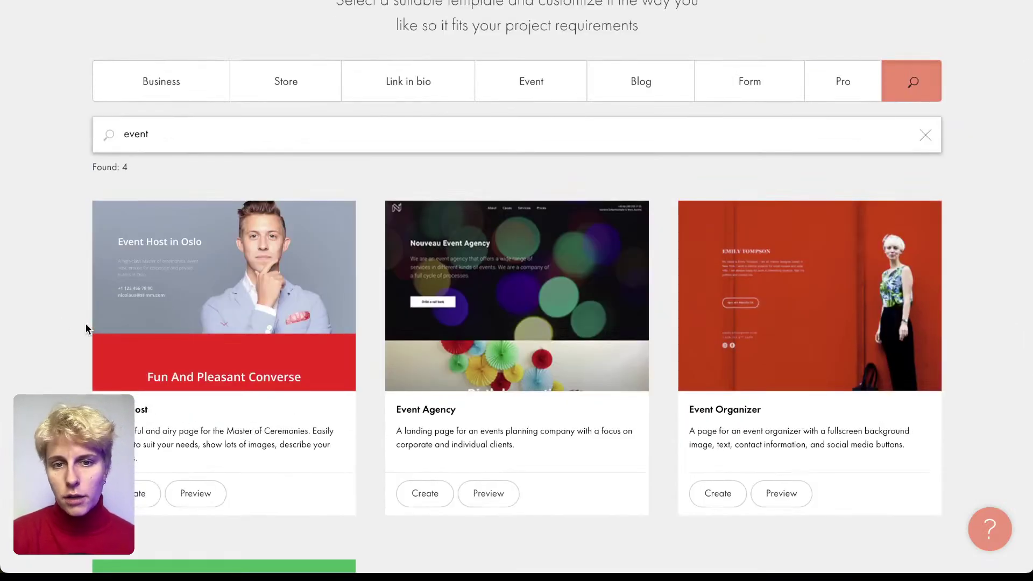
# - Look at the page templates offered in the Event, Link in bio and Blog categories
pyautogui.click(551, 86)
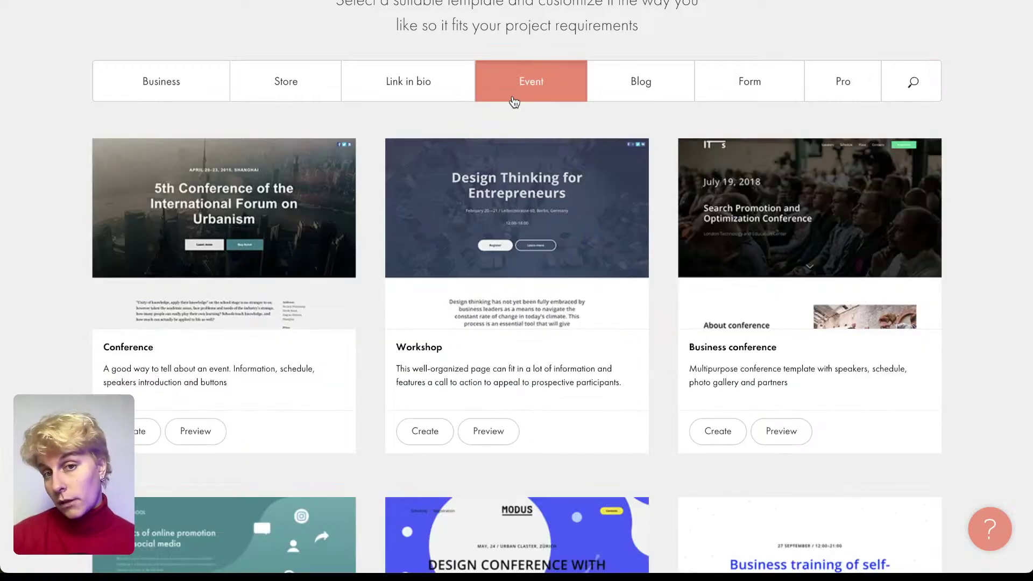
pyautogui.click(402, 86)
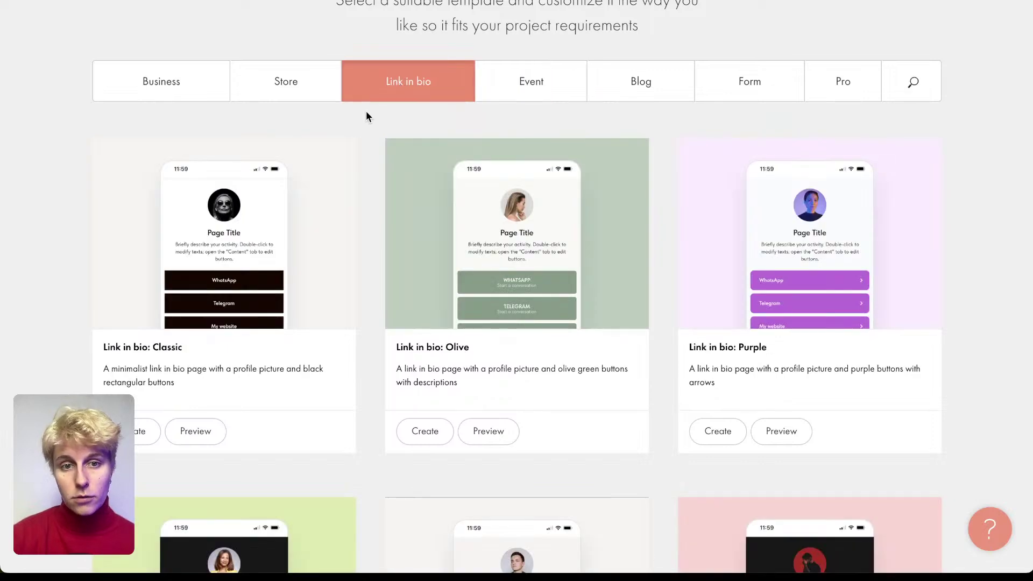
pyautogui.click(698, 90)
pyautogui.click(669, 91)
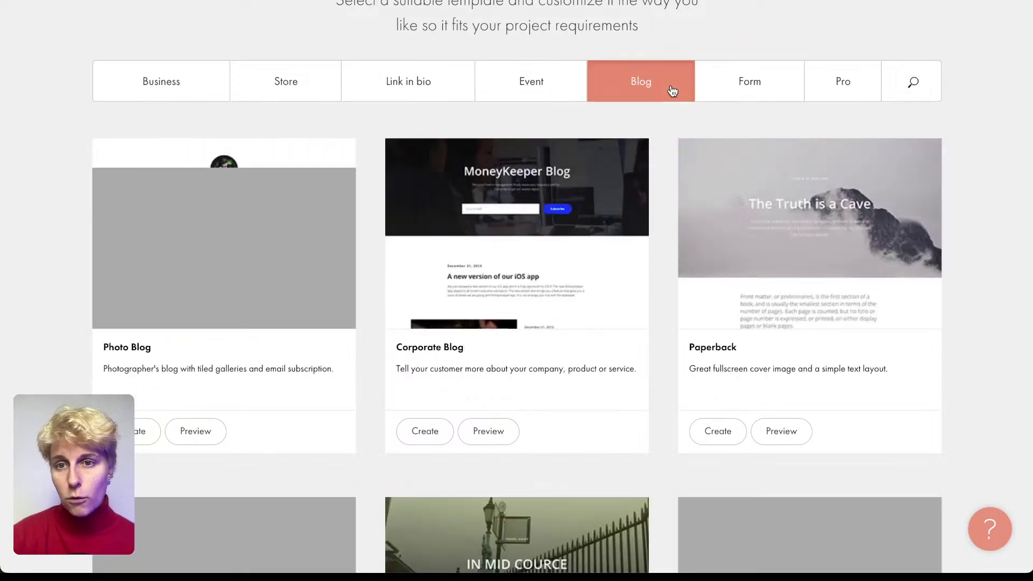
# - Browse the Pro collection of Zero Block templates and return to the start of the list
pyautogui.click(843, 82)
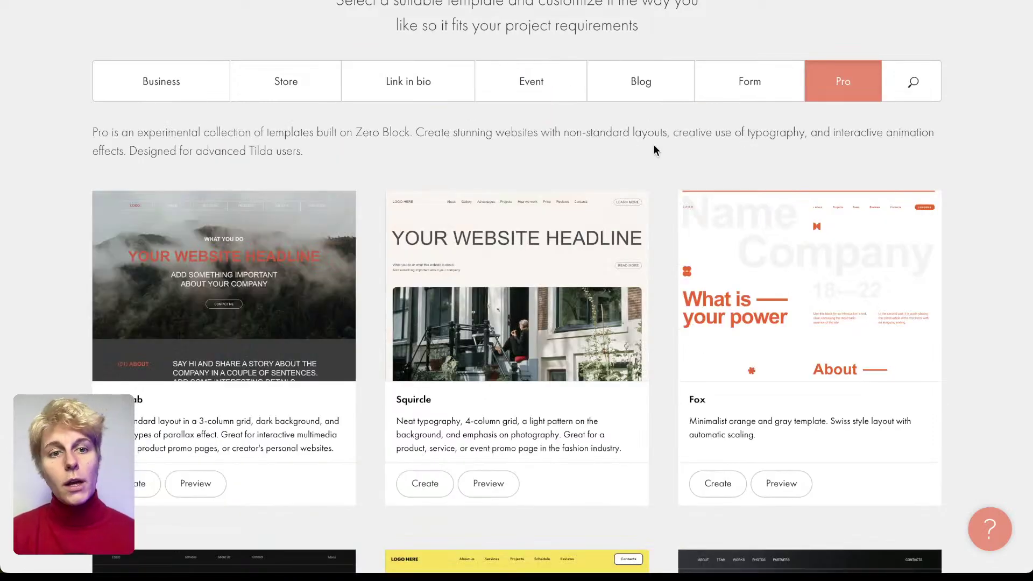
pyautogui.scroll(-1, 654, 146)
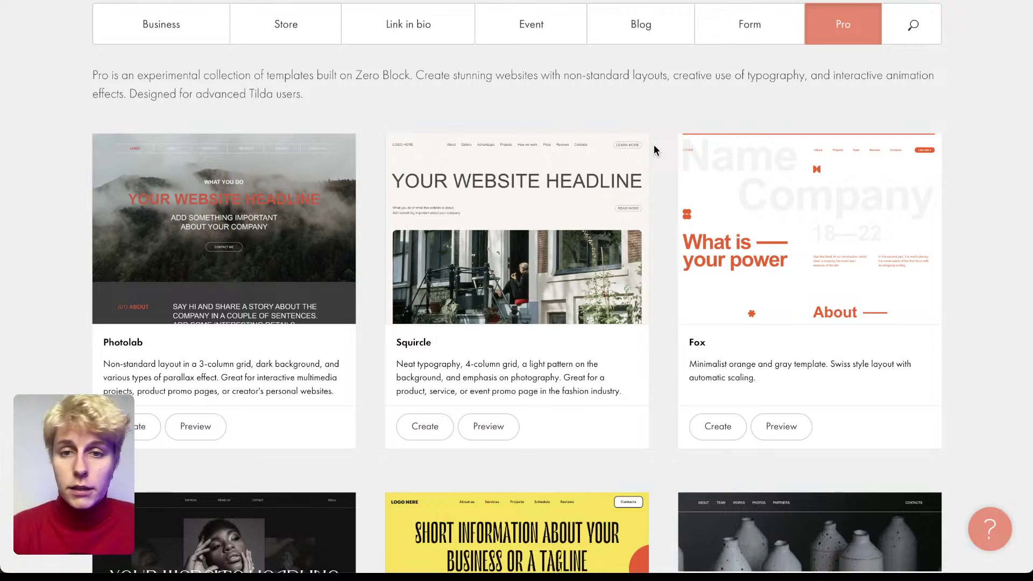
pyautogui.scroll(-8, 654, 144)
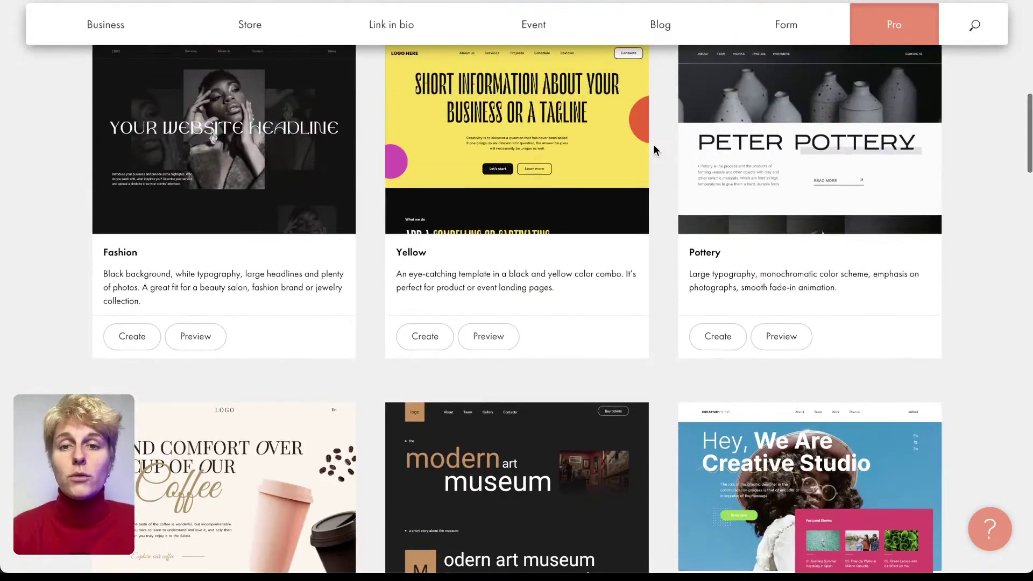
pyautogui.scroll(1, 654, 144)
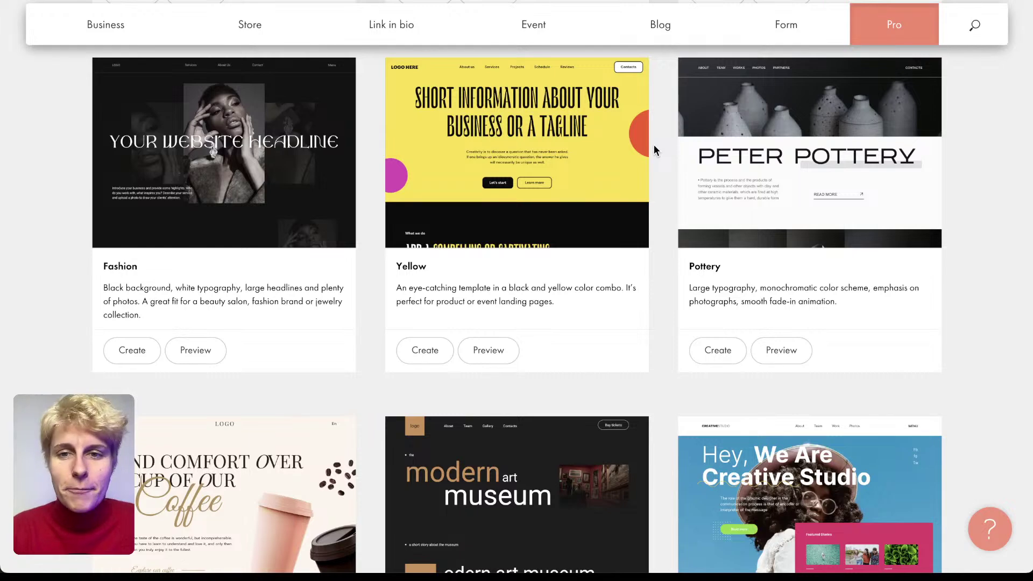
pyautogui.scroll(-7, 654, 145)
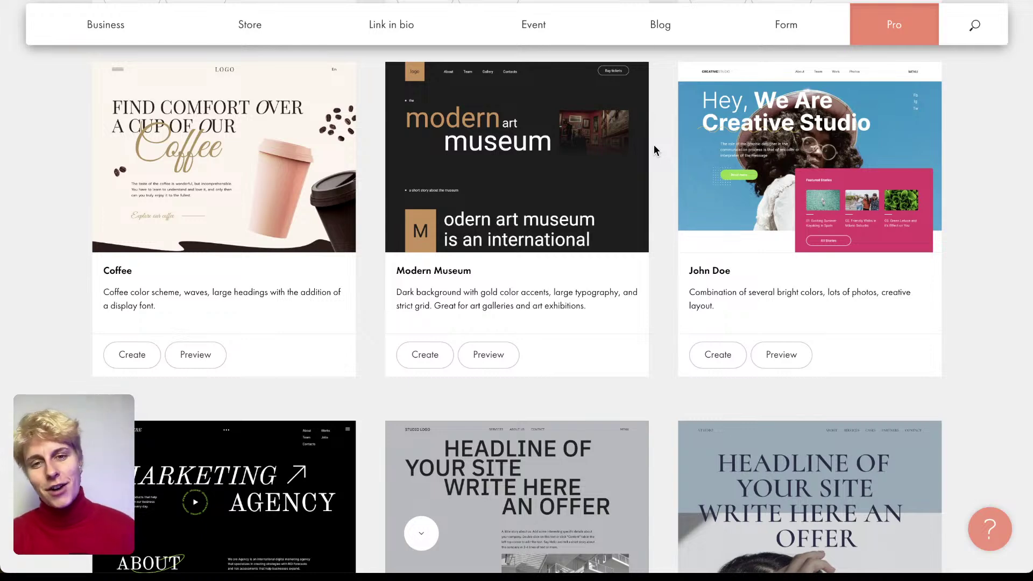
pyautogui.scroll(-8, 653, 144)
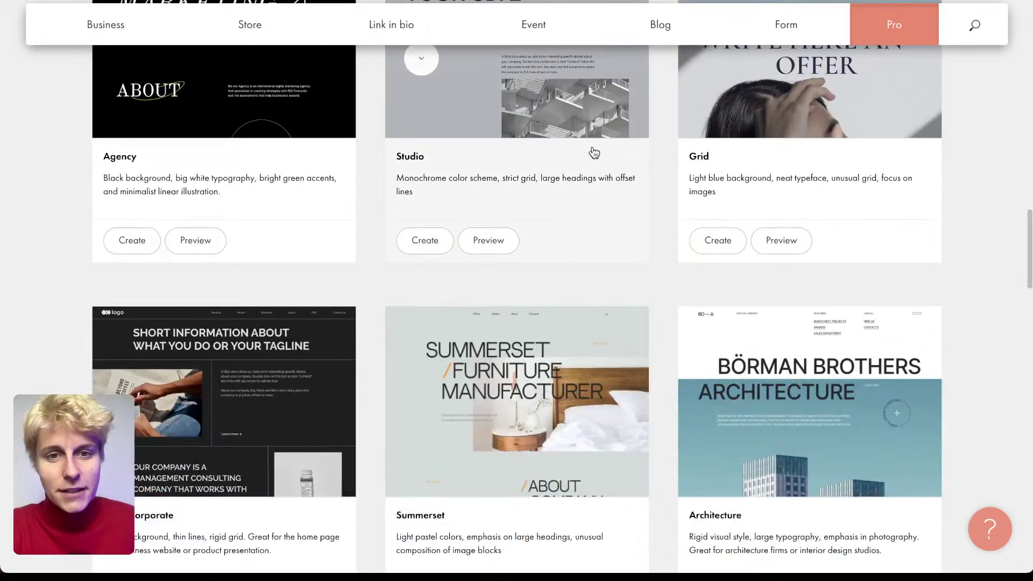
pyautogui.scroll(15, 595, 153)
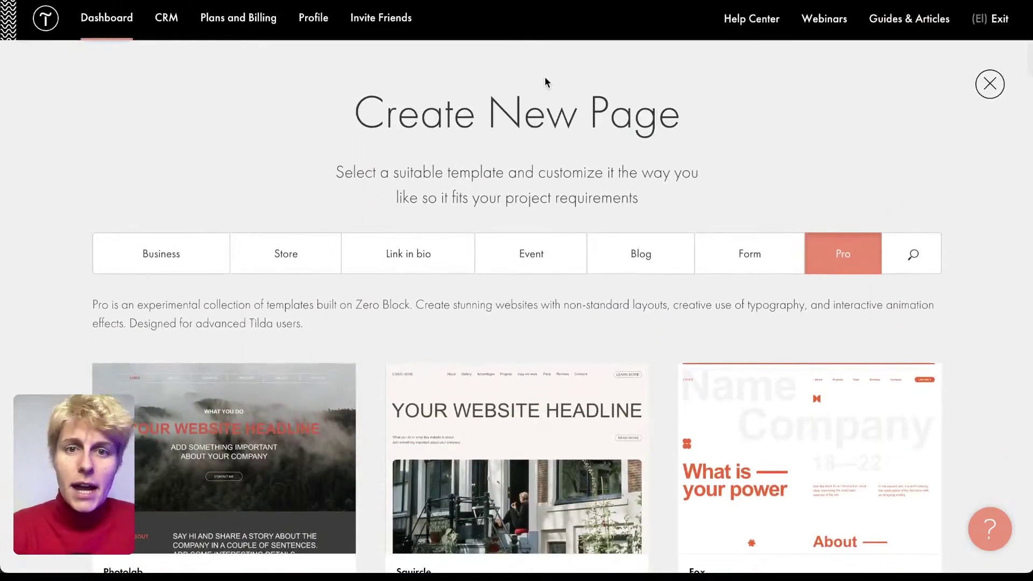
# - Browse the page templates in the Event category as far as the Conference, Meetup and Hackathon templates
pyautogui.click(518, 252)
pyautogui.scroll(-10, 649, 317)
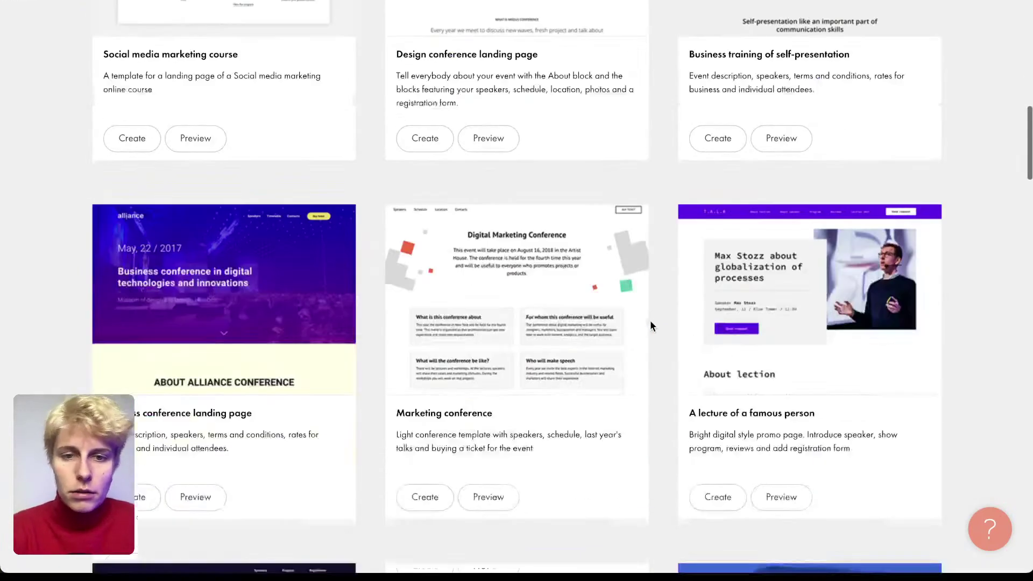
pyautogui.scroll(-6, 661, 318)
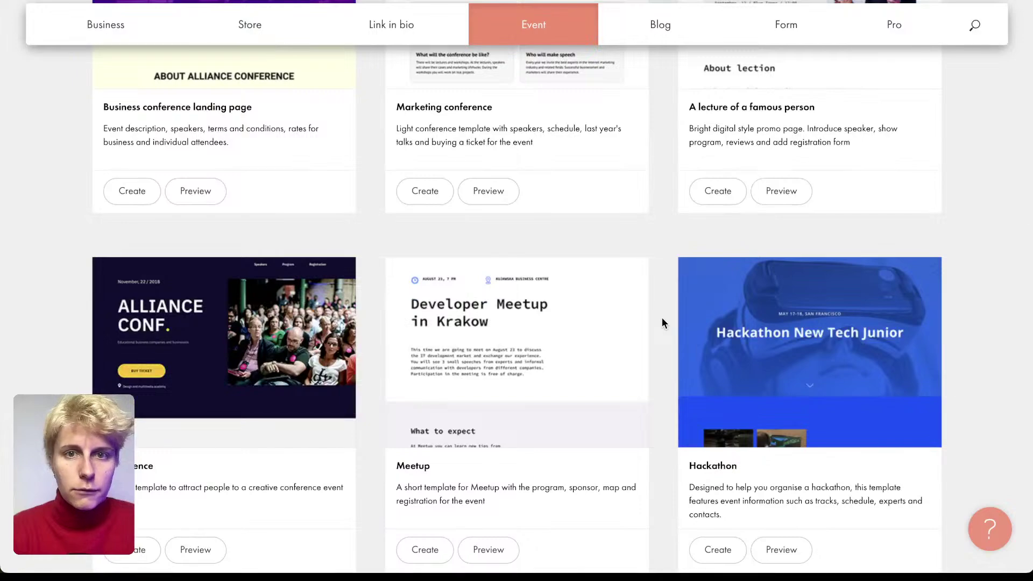
pyautogui.scroll(7, 662, 318)
pyautogui.scroll(-7, 662, 318)
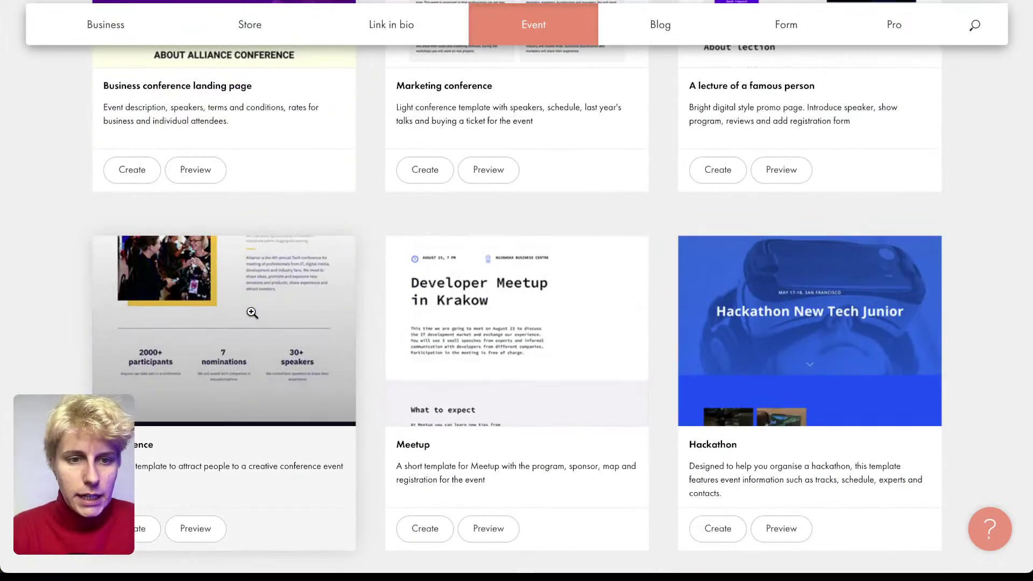
# - Preview the Conference template for creative conference events and examine its sections through to the footer
pyautogui.click(253, 317)
pyautogui.scroll(-19, 403, 329)
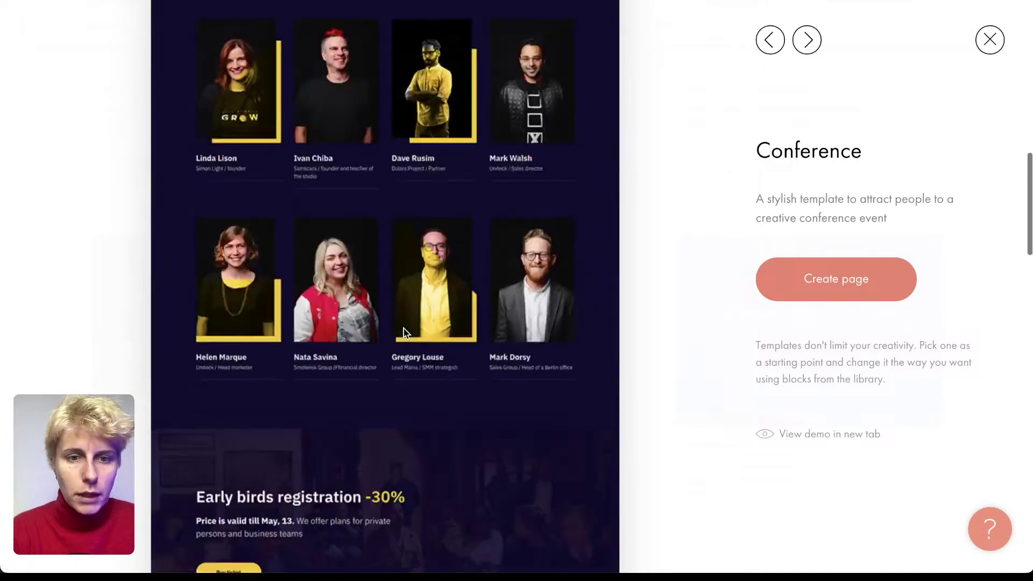
pyautogui.scroll(-20, 404, 330)
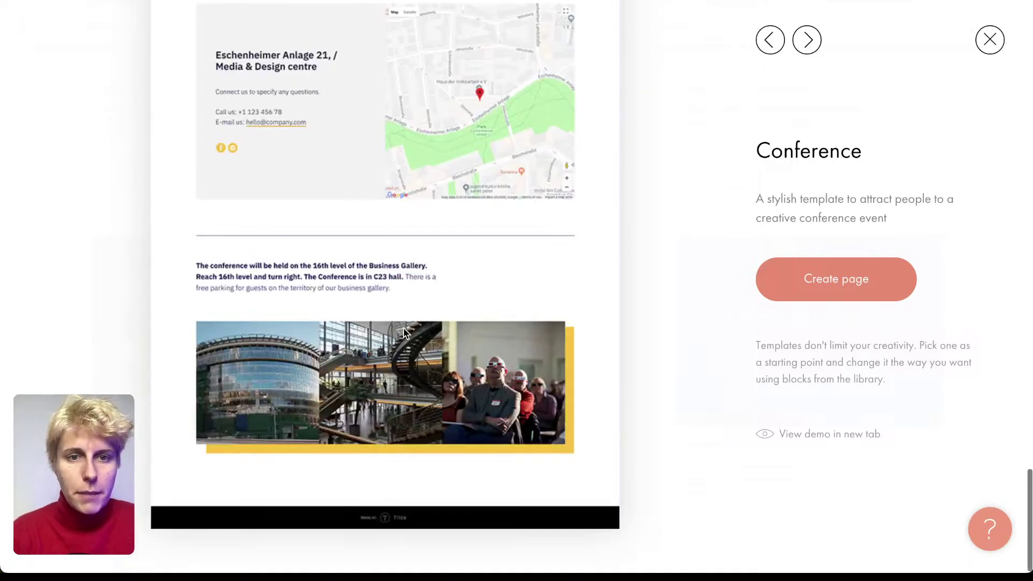
# - Create the page from the Conference template and skim its opening sections in the page editor
pyautogui.click(812, 301)
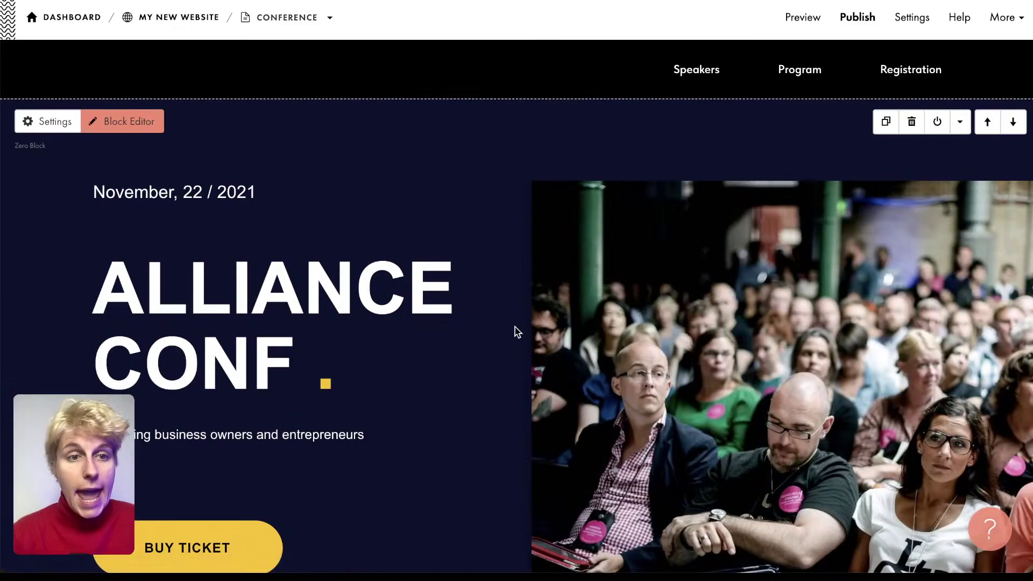
pyautogui.scroll(-15, 471, 175)
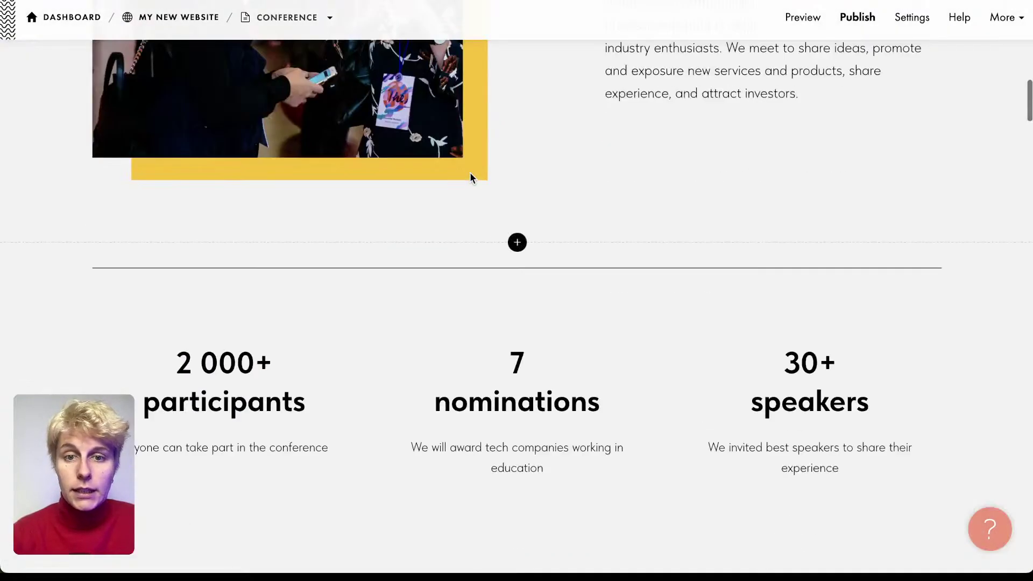
pyautogui.scroll(-10, 470, 172)
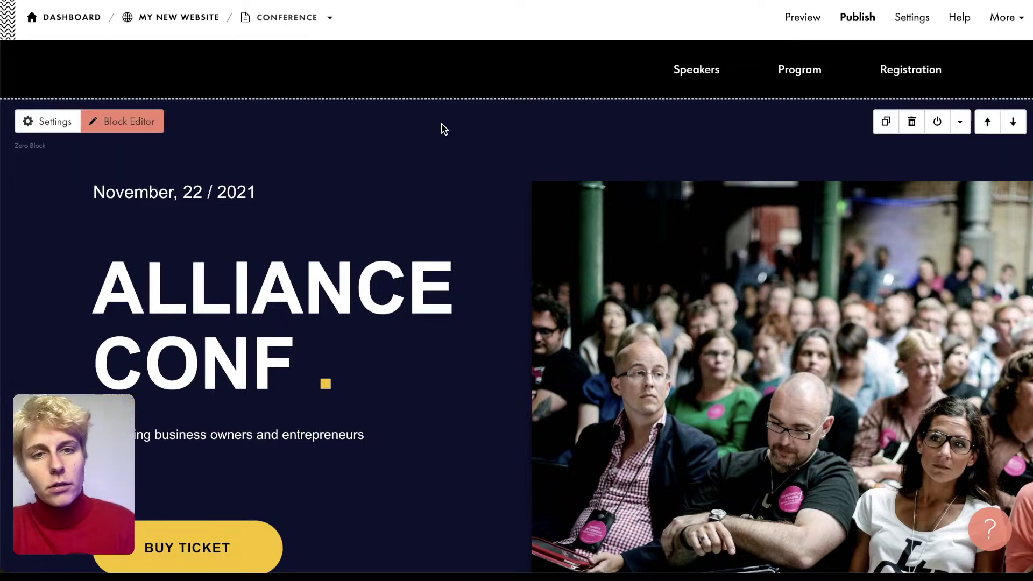
# - Examine the new page's cover, the About the Conference section and the participants, nominations and speakers block
pyautogui.scroll(-10, 443, 127)
pyautogui.scroll(-3, 420, 188)
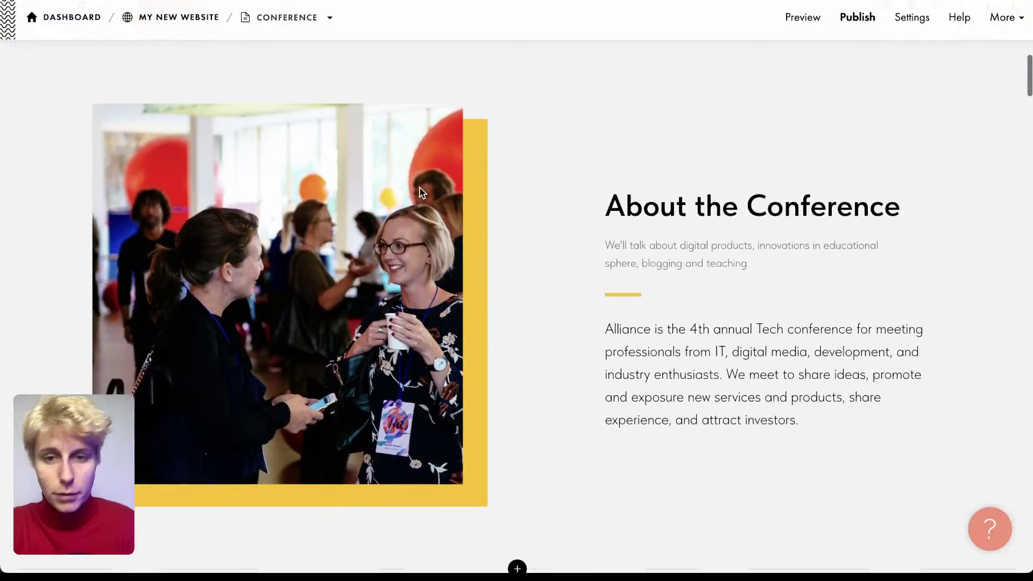
pyautogui.scroll(1, 487, 143)
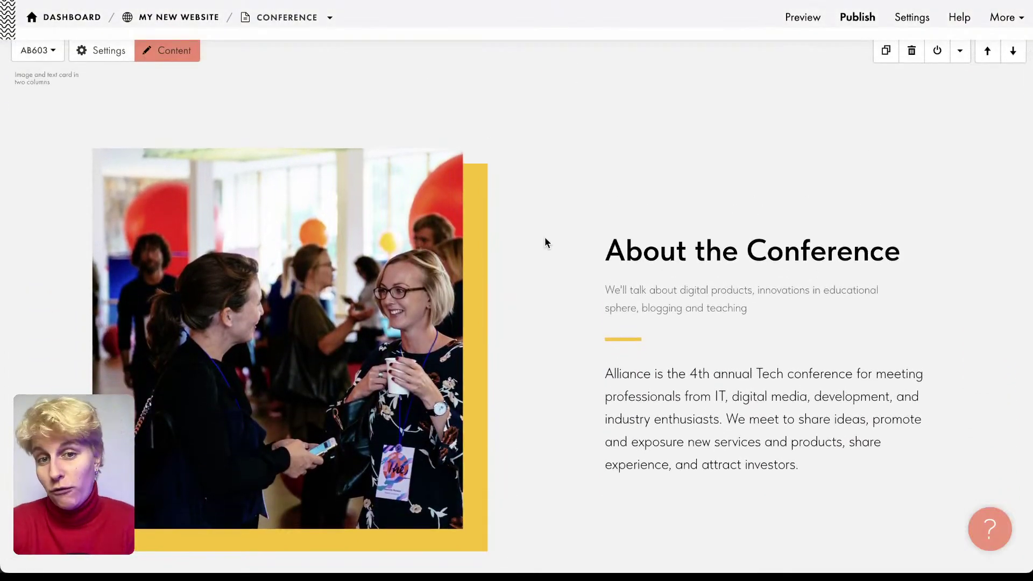
pyautogui.scroll(1, 470, 195)
pyautogui.scroll(2, 470, 196)
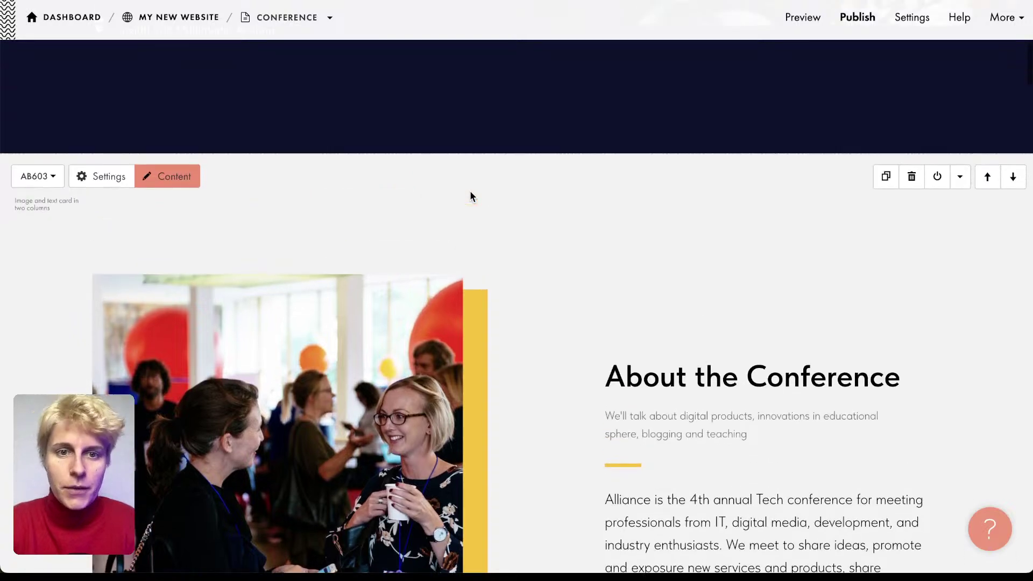
pyautogui.scroll(-10, 452, 186)
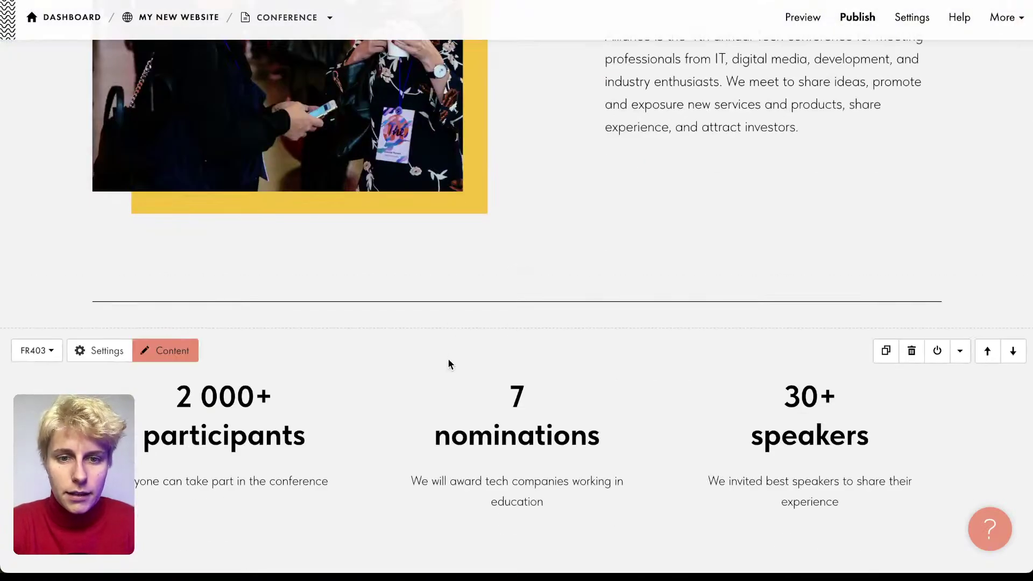
pyautogui.scroll(-7, 448, 358)
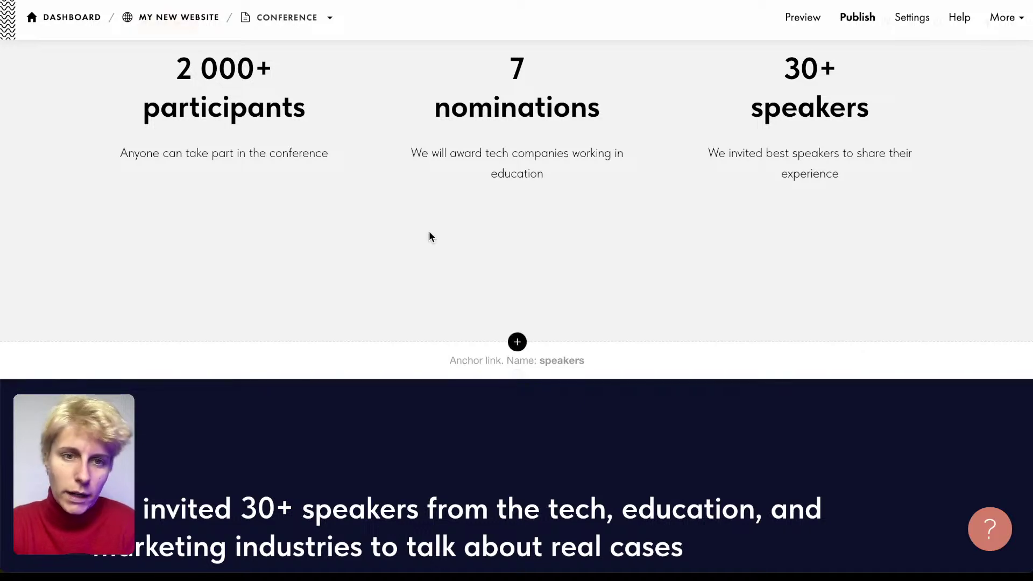
pyautogui.scroll(6, 429, 235)
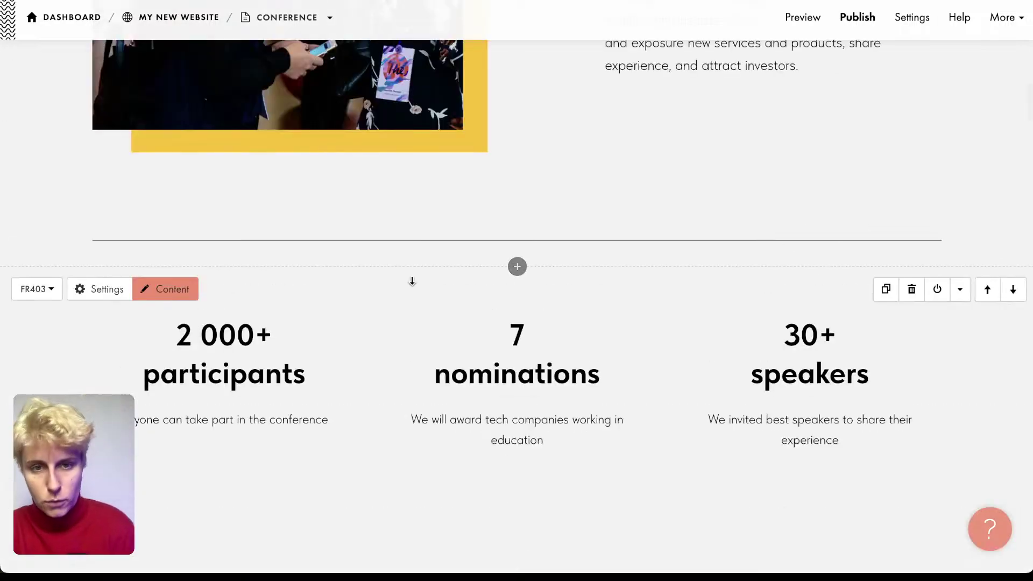
# - Examine the speakers, early bird registration, agenda and ticket price sections of the page, and return to its cover
pyautogui.scroll(-11, 412, 279)
pyautogui.scroll(-20, 412, 280)
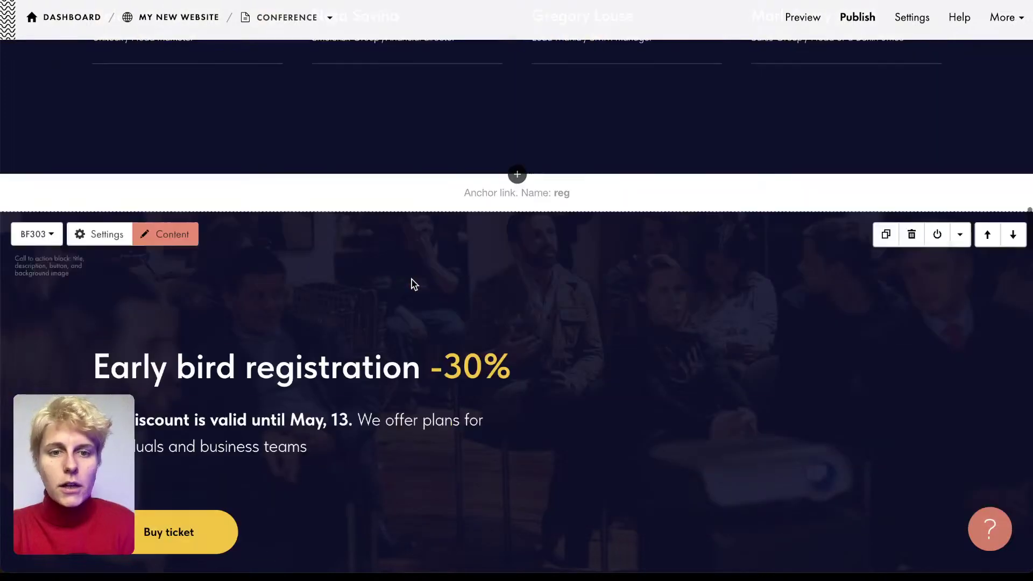
pyautogui.scroll(-3, 409, 284)
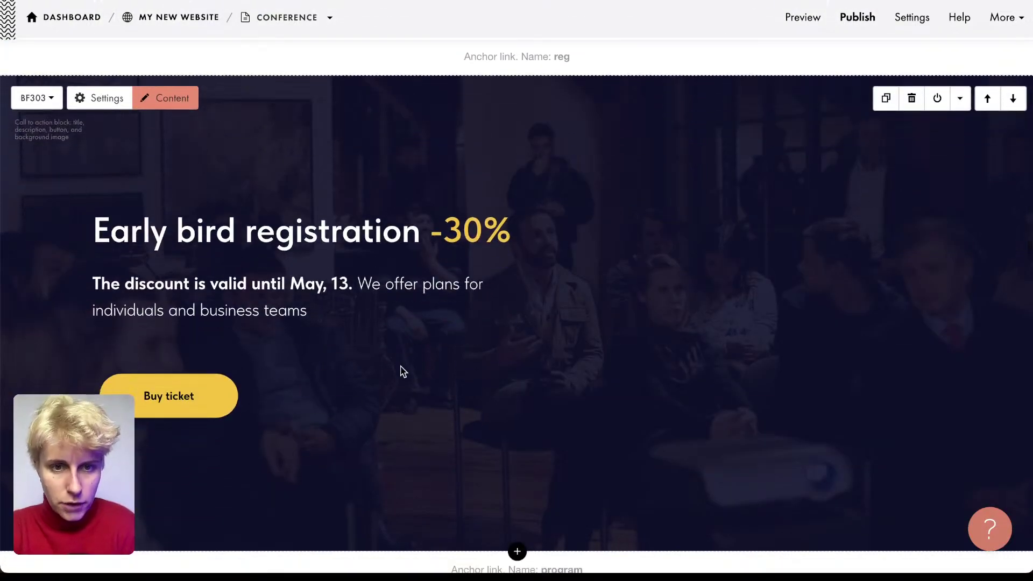
pyautogui.scroll(-11, 403, 371)
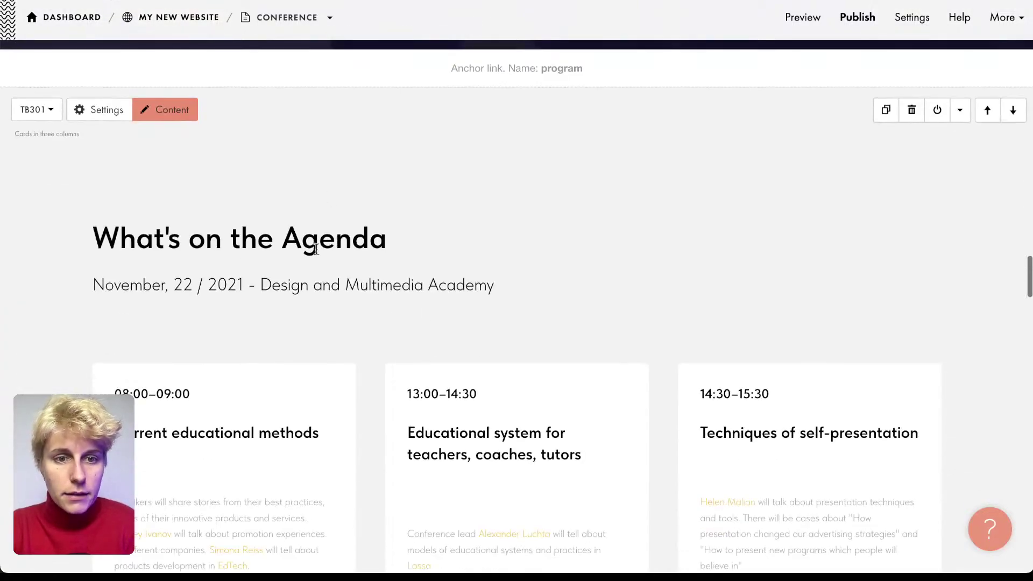
pyautogui.scroll(-15, 351, 237)
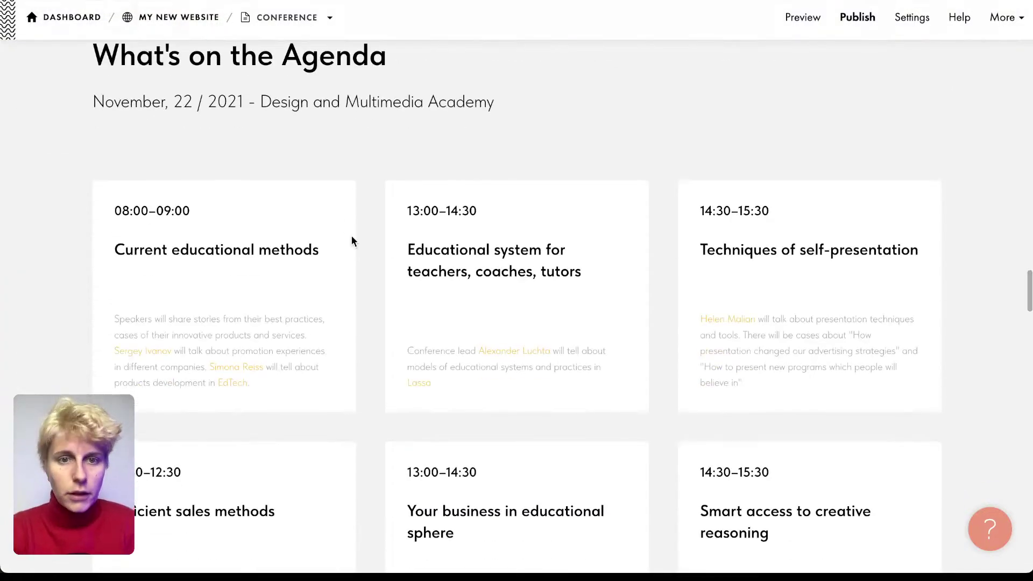
pyautogui.scroll(2, 404, 161)
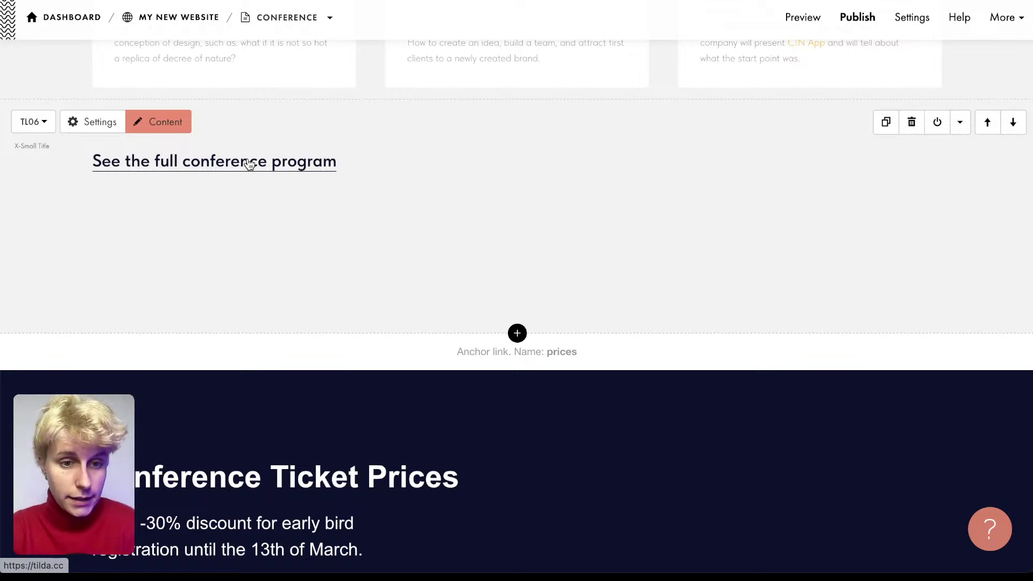
pyautogui.scroll(-5, 279, 258)
pyautogui.scroll(-4, 279, 256)
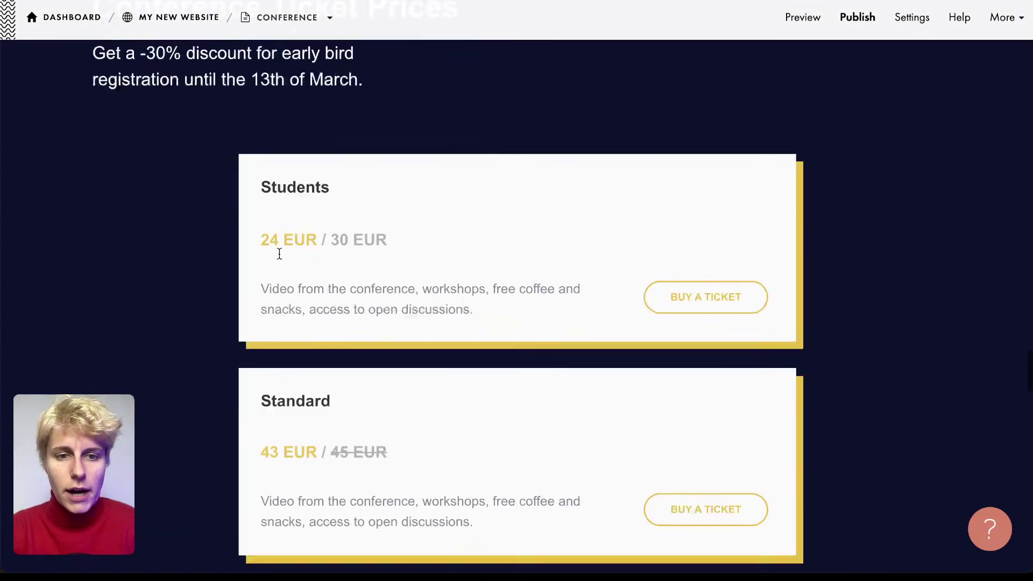
pyautogui.scroll(-12, 280, 255)
pyautogui.scroll(15, 279, 253)
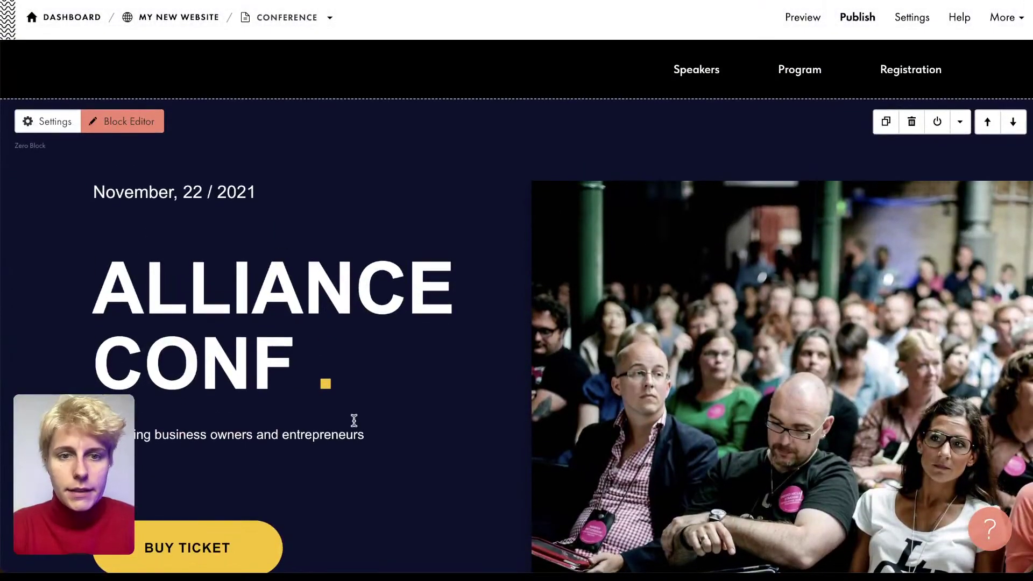
# - Open the block library at the insertion point between the cover and the About the Conference section
pyautogui.scroll(-6, 352, 363)
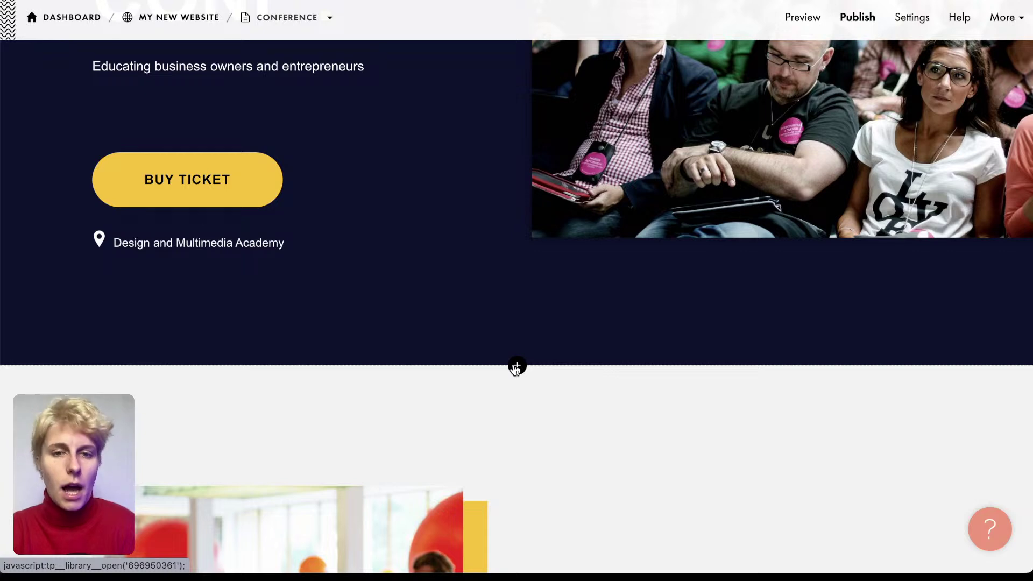
pyautogui.scroll(-10, 515, 368)
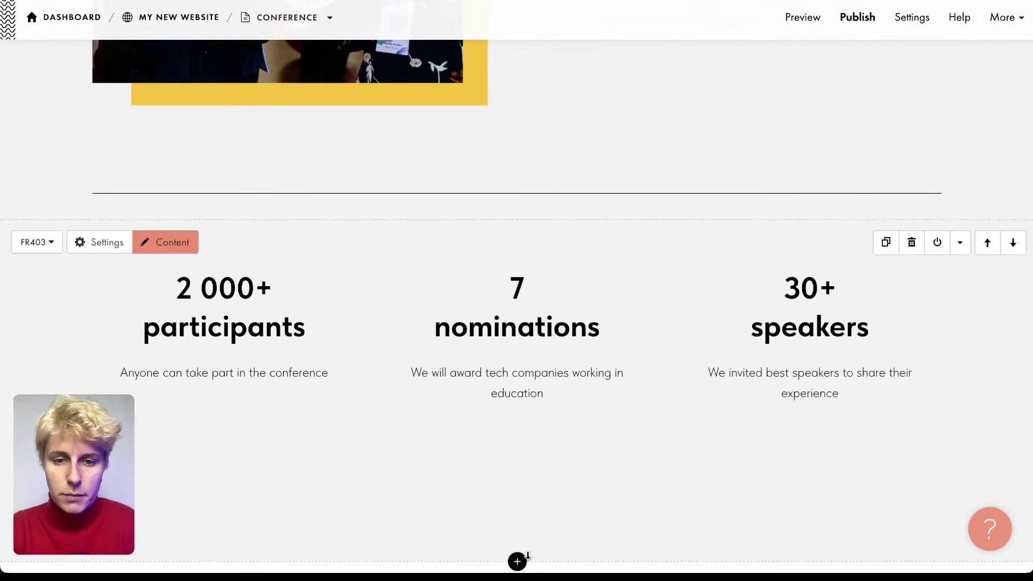
pyautogui.scroll(3, 522, 272)
pyautogui.scroll(5, 525, 341)
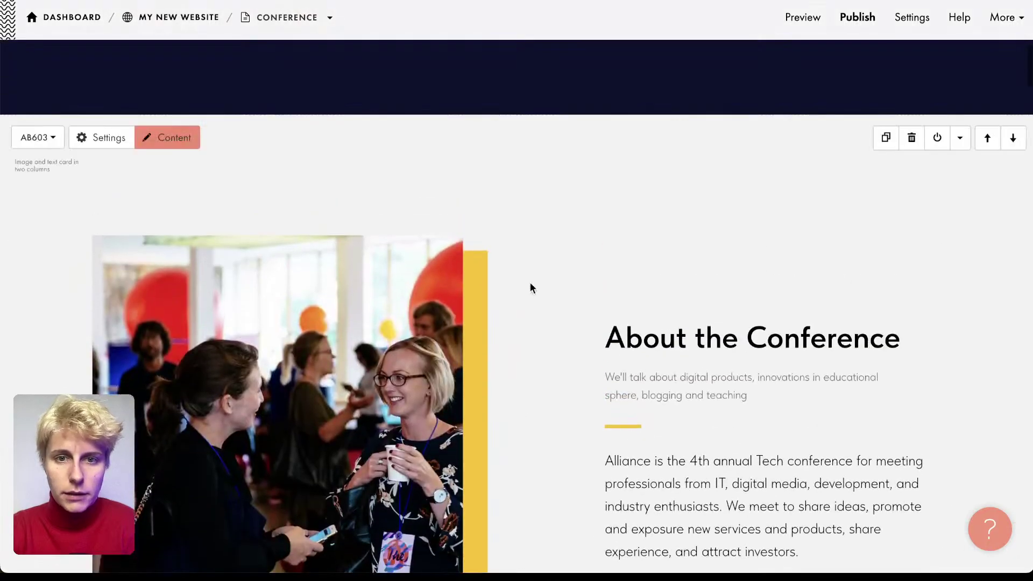
pyautogui.click(517, 114)
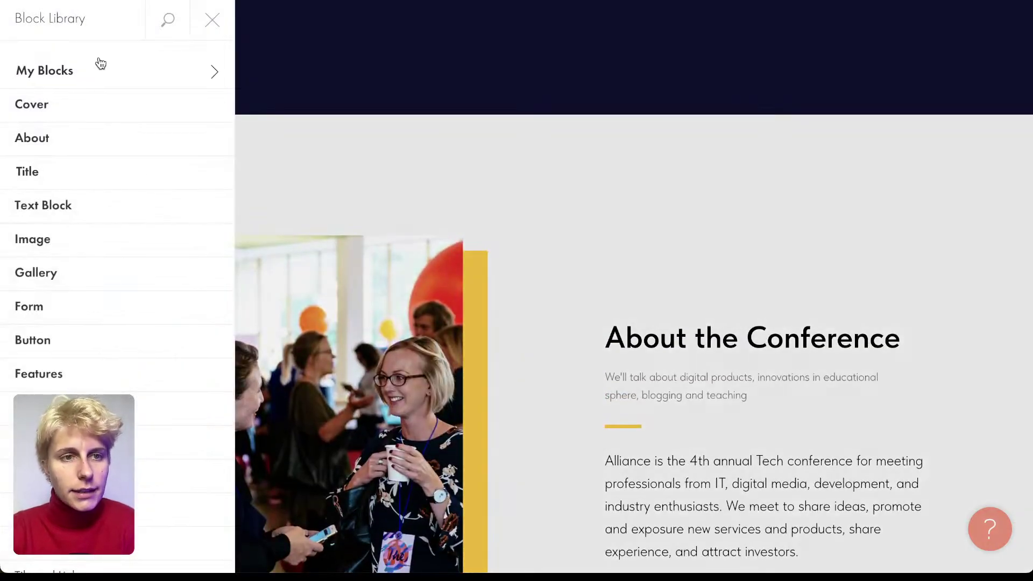
# - Look through the block library categories, including Title, Tile and Link, and Footer, and return to the start of the category list
pyautogui.click(57, 121)
pyautogui.click(87, 179)
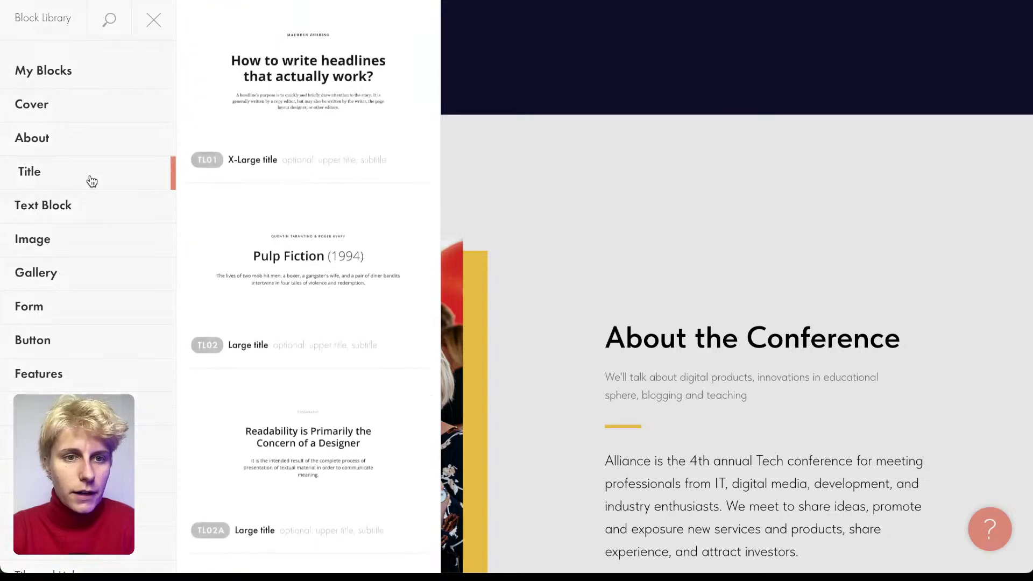
pyautogui.click(77, 213)
pyautogui.scroll(-5, 76, 214)
pyautogui.click(74, 213)
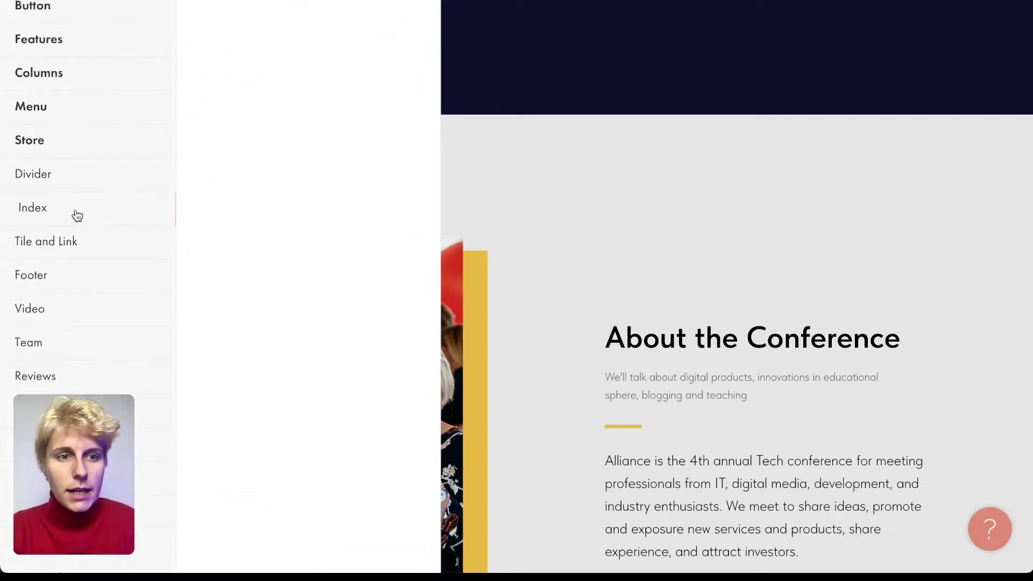
pyautogui.click(66, 250)
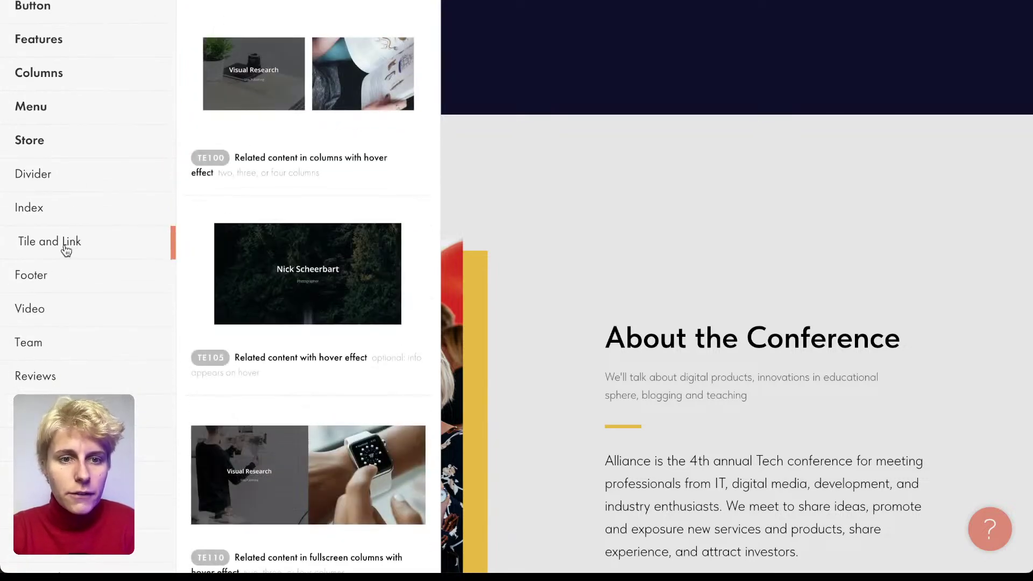
pyautogui.click(53, 275)
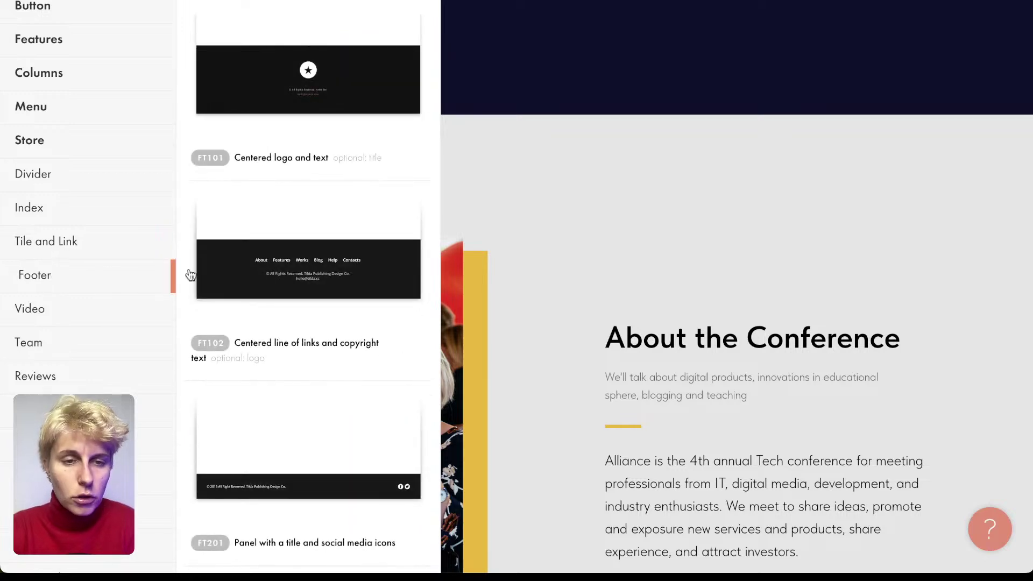
pyautogui.scroll(-5, 271, 287)
pyautogui.scroll(5, 271, 286)
pyautogui.scroll(5, 117, 203)
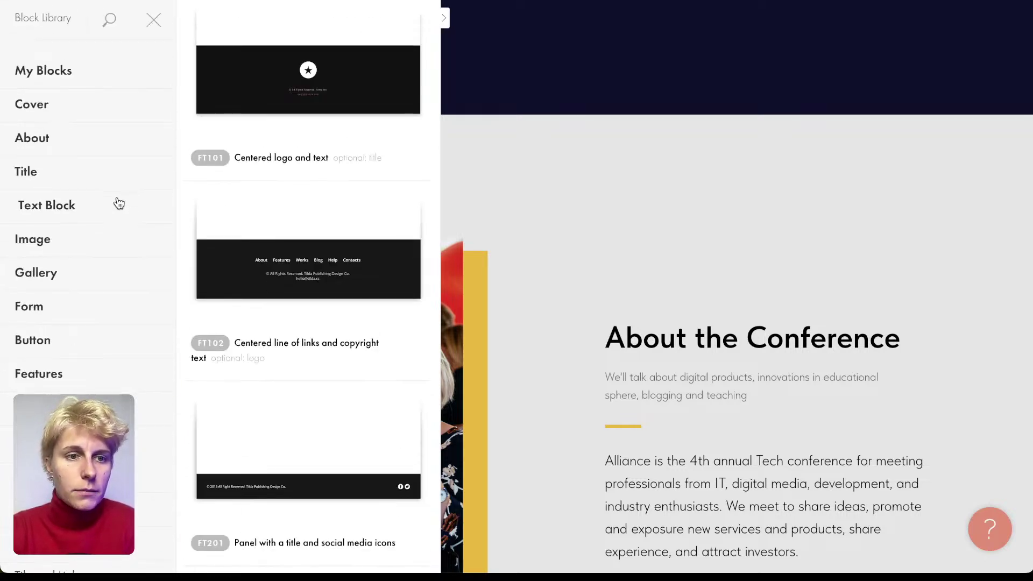
# - Browse the Title blocks from X-Large title down to X-Small Title and return to the start of the list
pyautogui.click(119, 203)
pyautogui.click(108, 181)
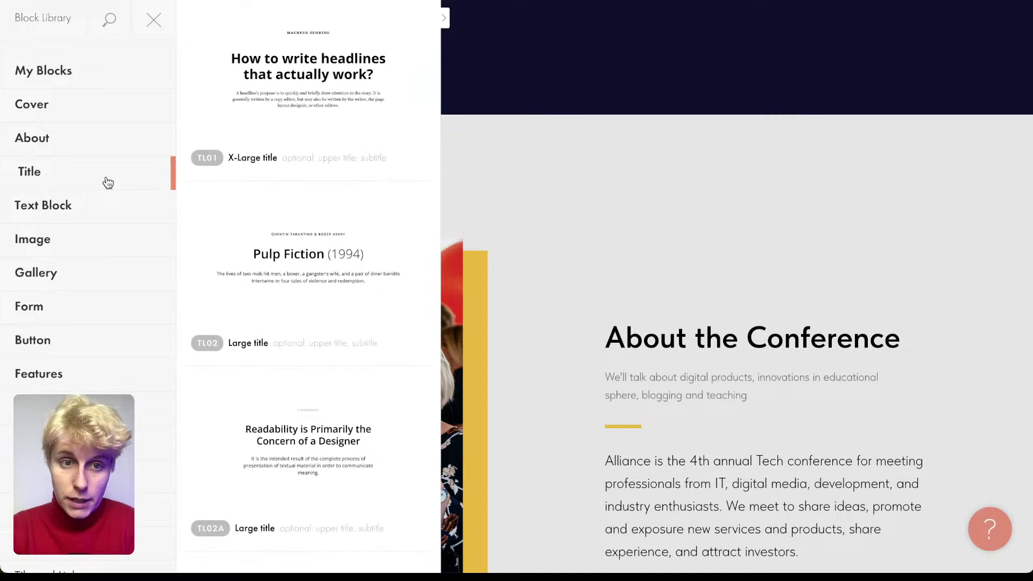
pyautogui.scroll(-15, 242, 265)
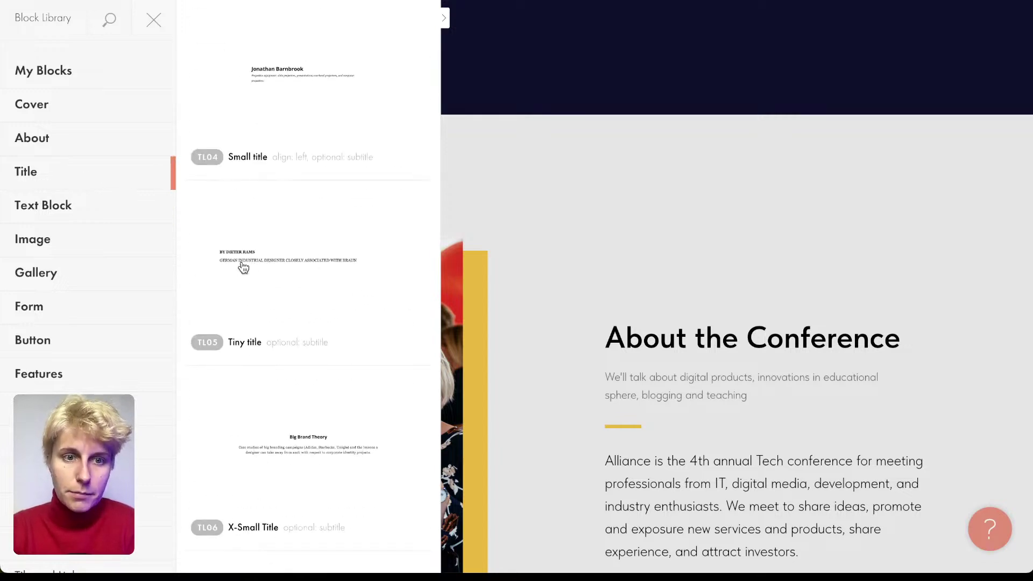
pyautogui.scroll(6, 244, 268)
pyautogui.scroll(10, 244, 268)
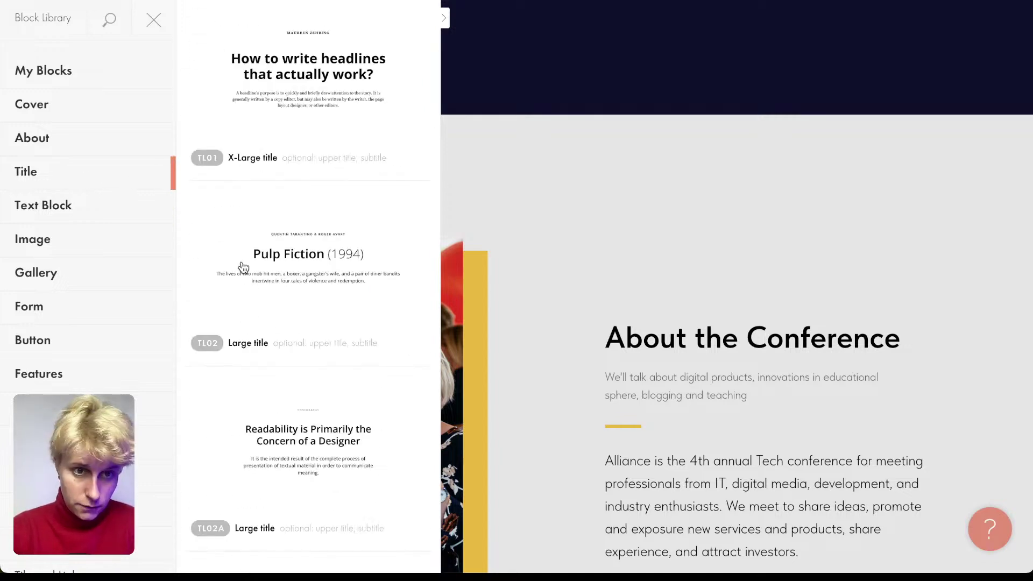
# - Browse the Image blocks in the library as far as the text and image layouts IM10 to IM13
pyautogui.click(81, 207)
pyautogui.click(58, 237)
pyautogui.scroll(-4, 211, 270)
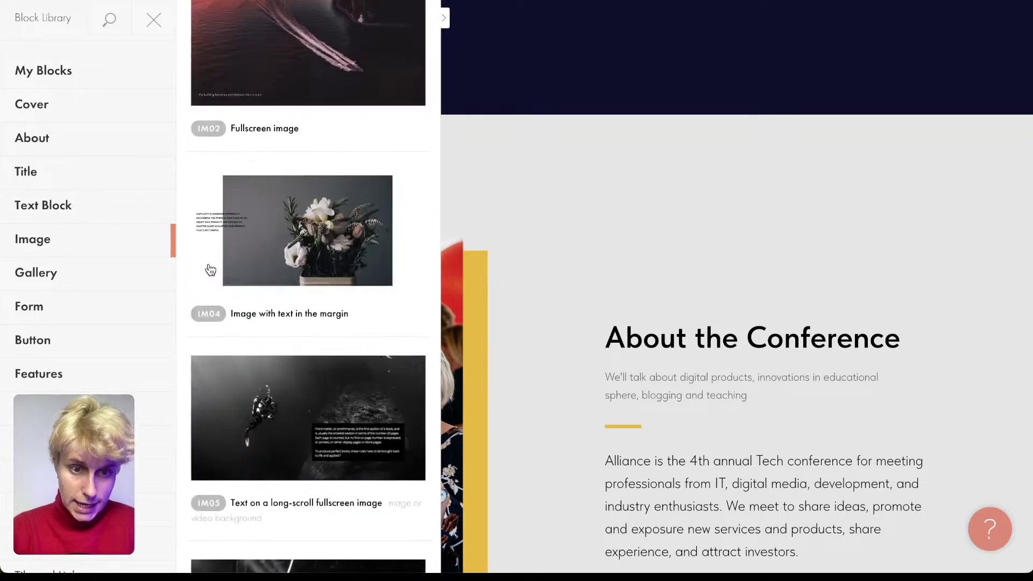
pyautogui.scroll(-4, 211, 270)
pyautogui.scroll(5, 210, 270)
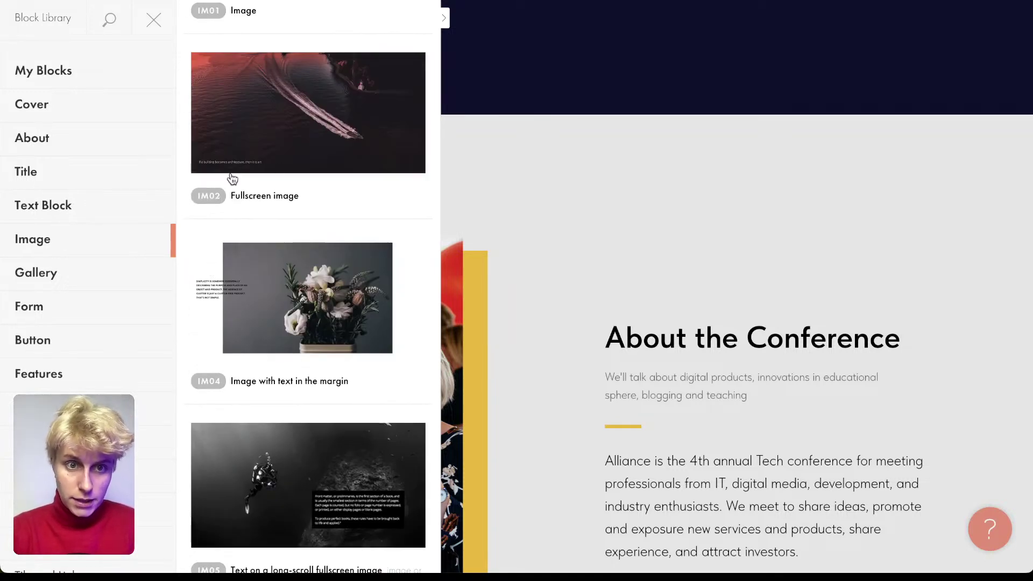
pyautogui.scroll(-10, 274, 138)
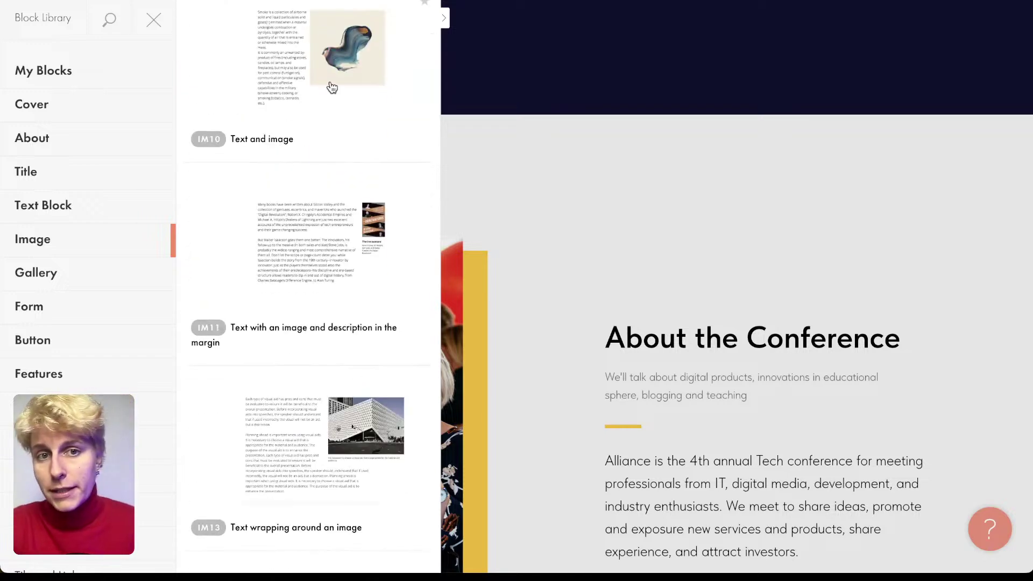
pyautogui.scroll(-6, 304, 219)
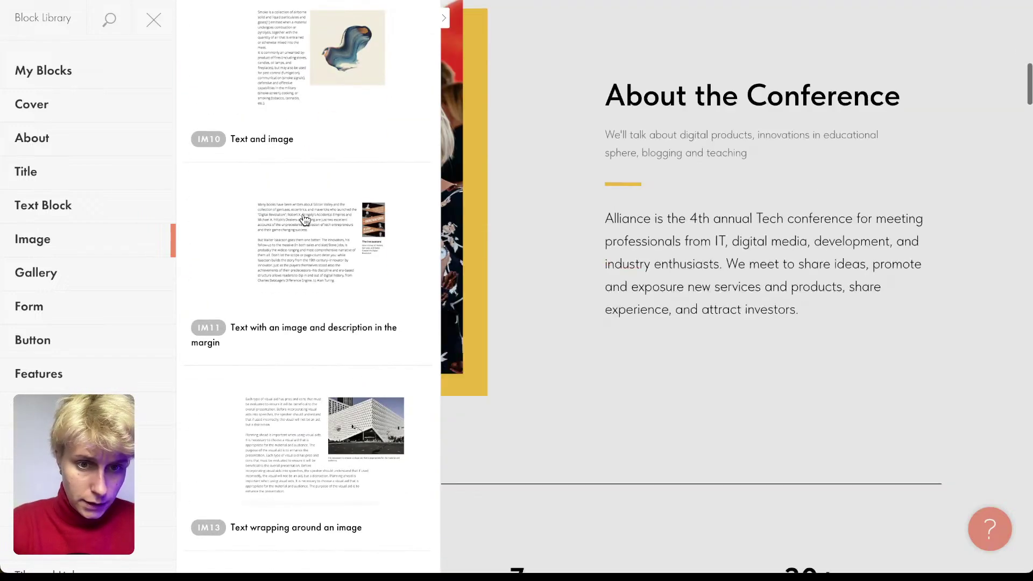
# - Browse the Gallery blocks in the library as far as the fullscreen three-image combination GL07N
pyautogui.click(87, 280)
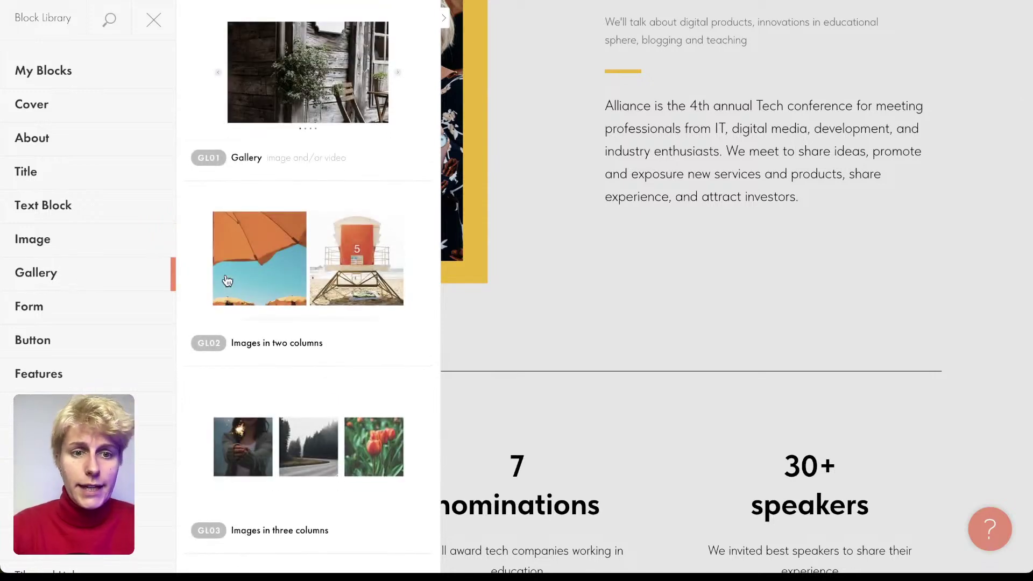
pyautogui.scroll(-3, 226, 280)
pyautogui.scroll(-8, 226, 280)
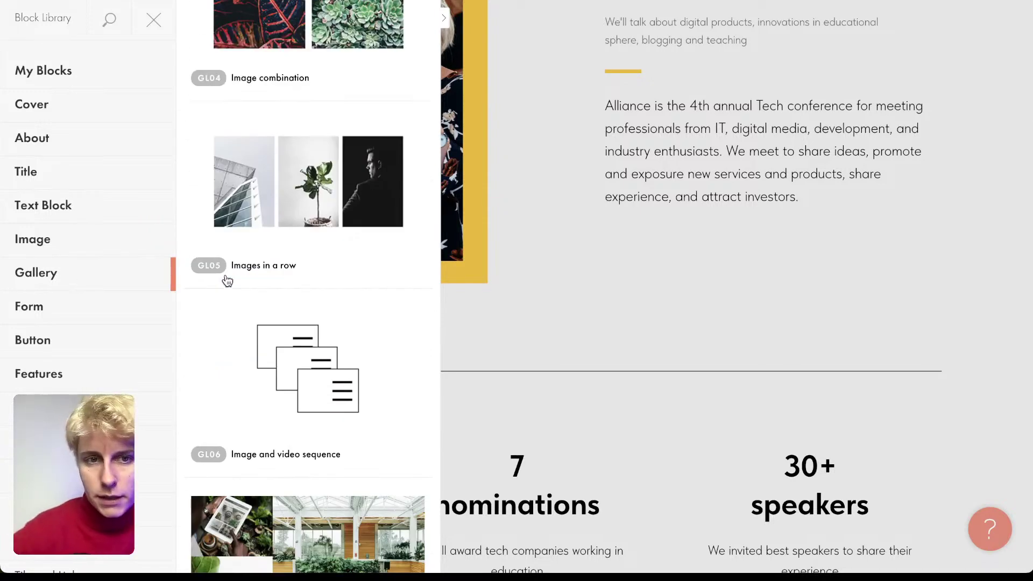
pyautogui.scroll(-4, 227, 280)
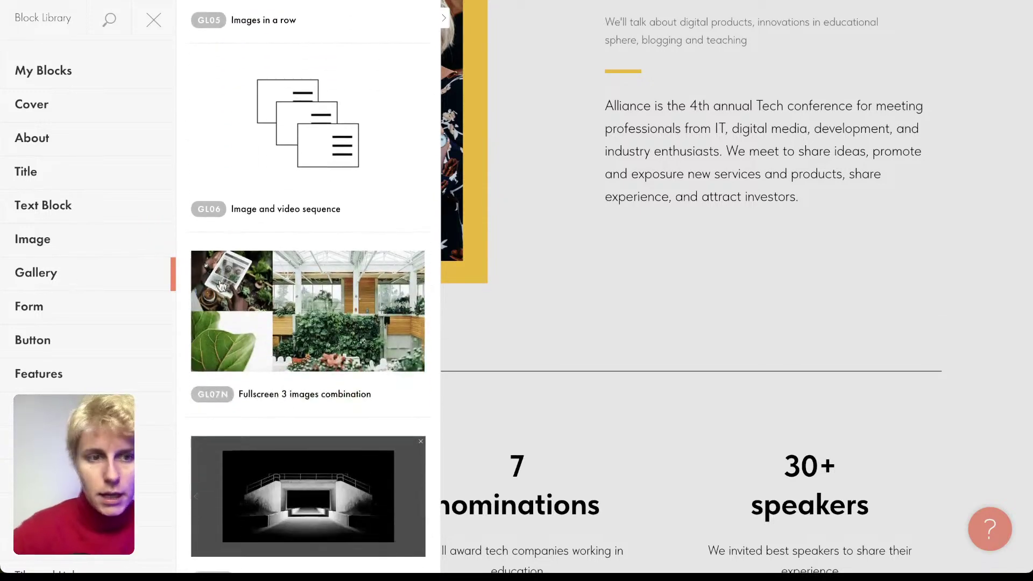
# - Browse the Features blocks in the library as far as the text and icon features layout FR307
pyautogui.click(89, 383)
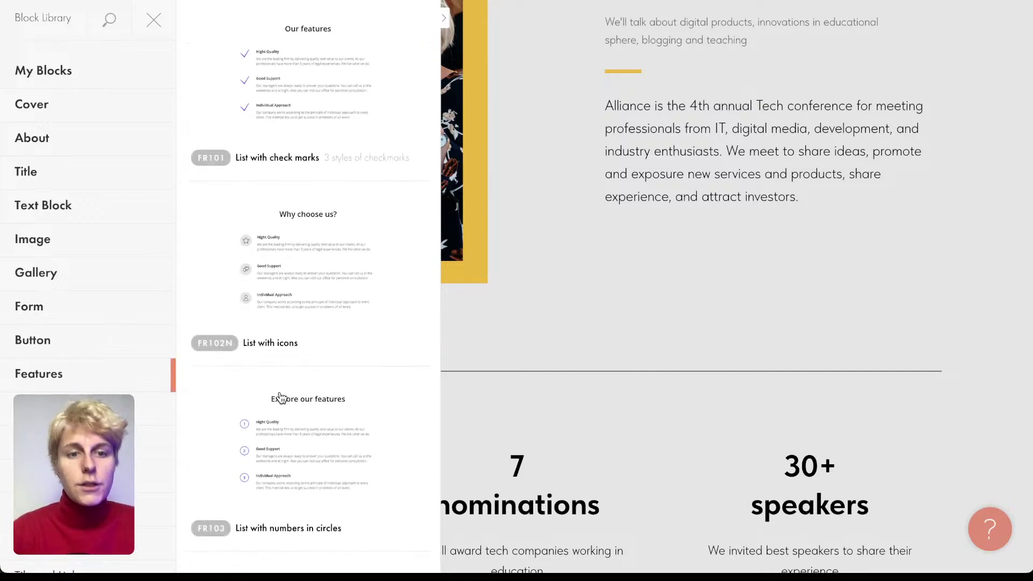
pyautogui.scroll(-1, 274, 301)
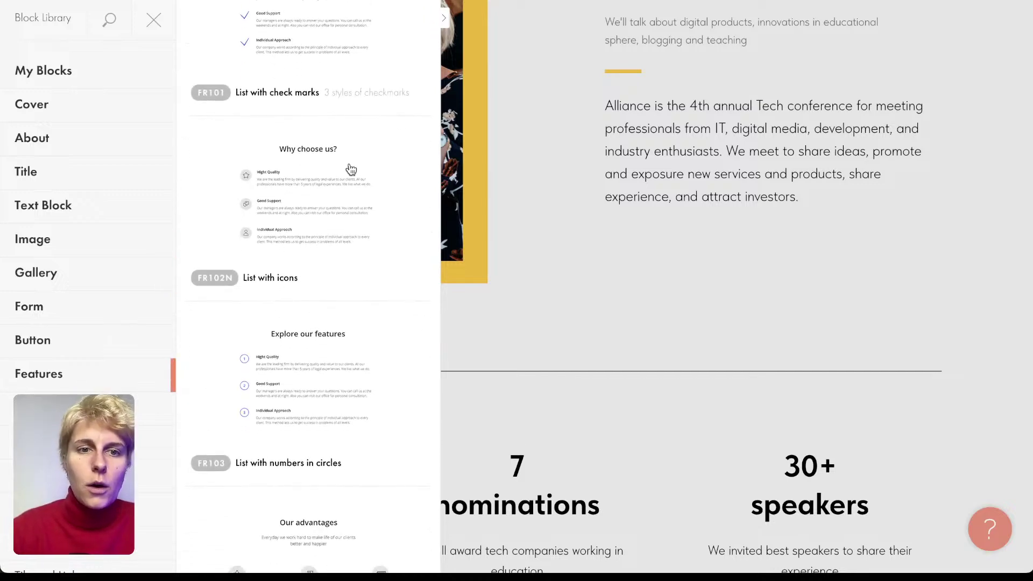
pyautogui.scroll(-4, 339, 204)
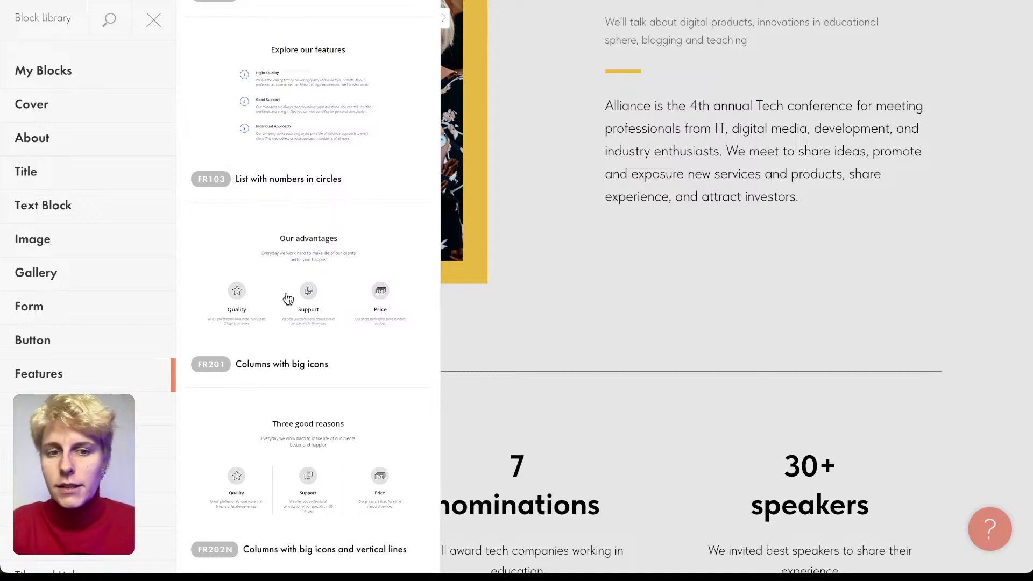
pyautogui.scroll(-6, 289, 298)
pyautogui.scroll(-4, 288, 299)
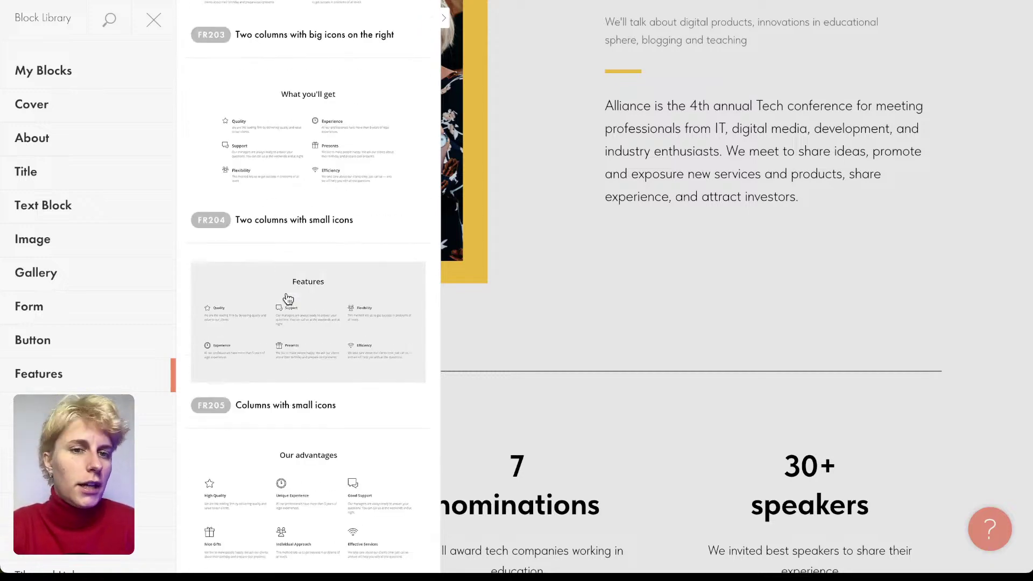
pyautogui.scroll(-8, 289, 299)
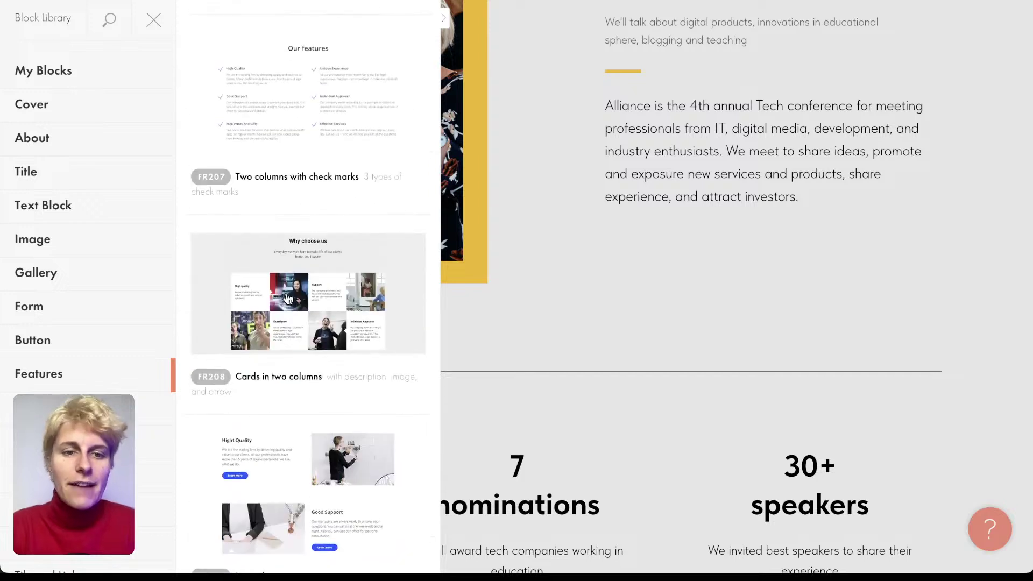
pyautogui.scroll(-3, 289, 298)
pyautogui.scroll(-1, 289, 298)
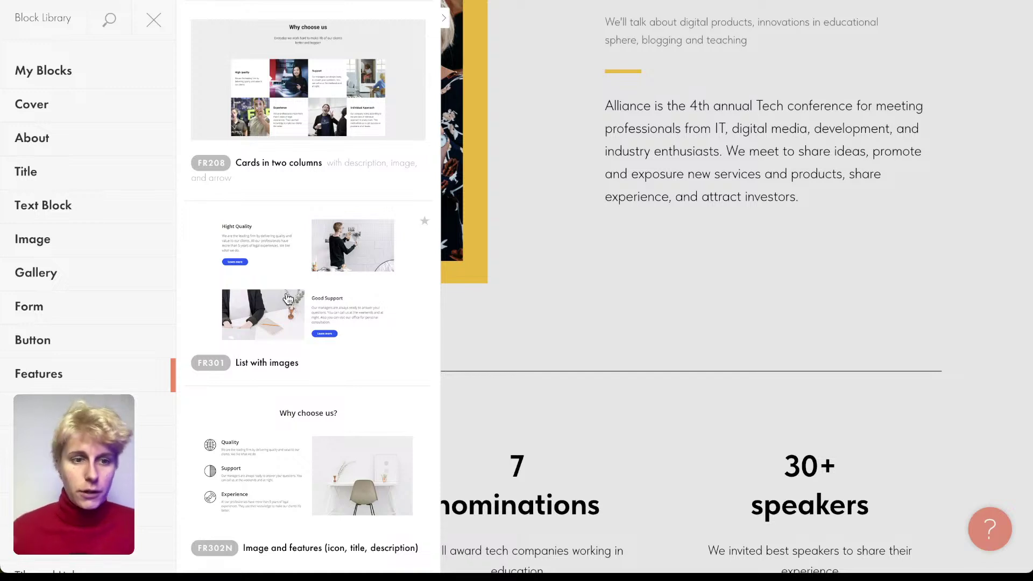
pyautogui.scroll(-1, 288, 299)
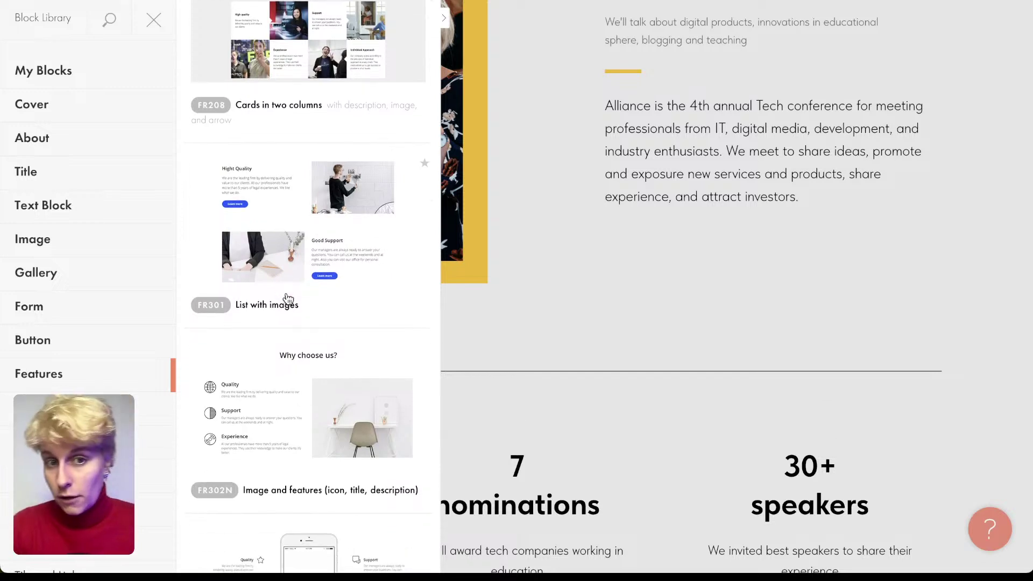
pyautogui.scroll(-1, 288, 299)
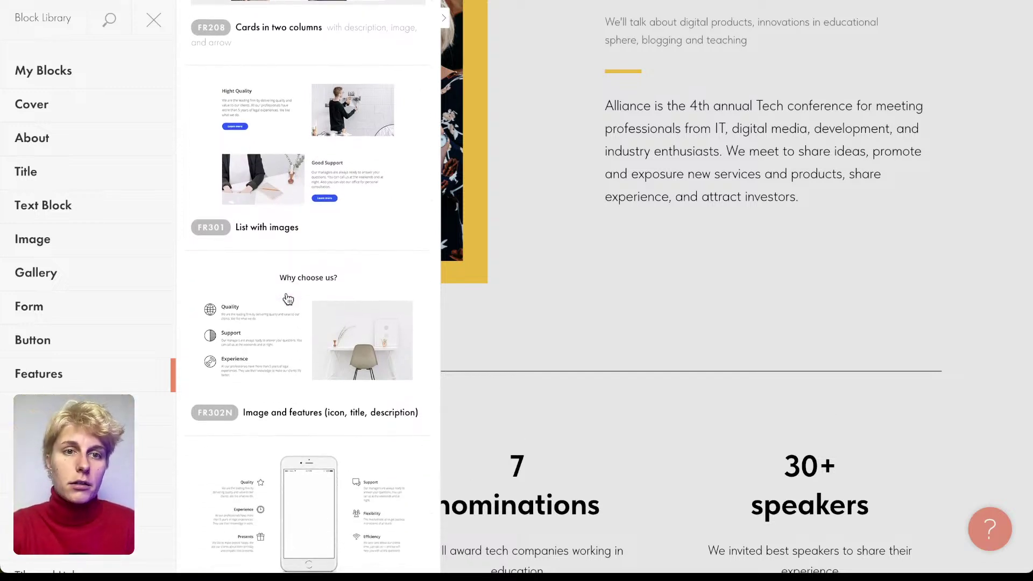
pyautogui.scroll(-1, 288, 300)
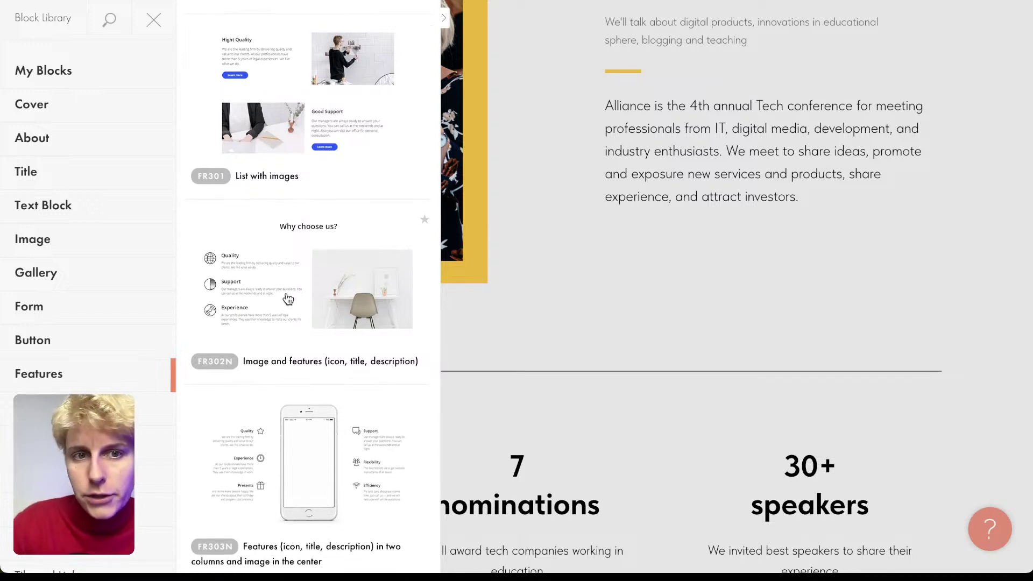
pyautogui.scroll(-1, 288, 299)
pyautogui.scroll(-4, 289, 299)
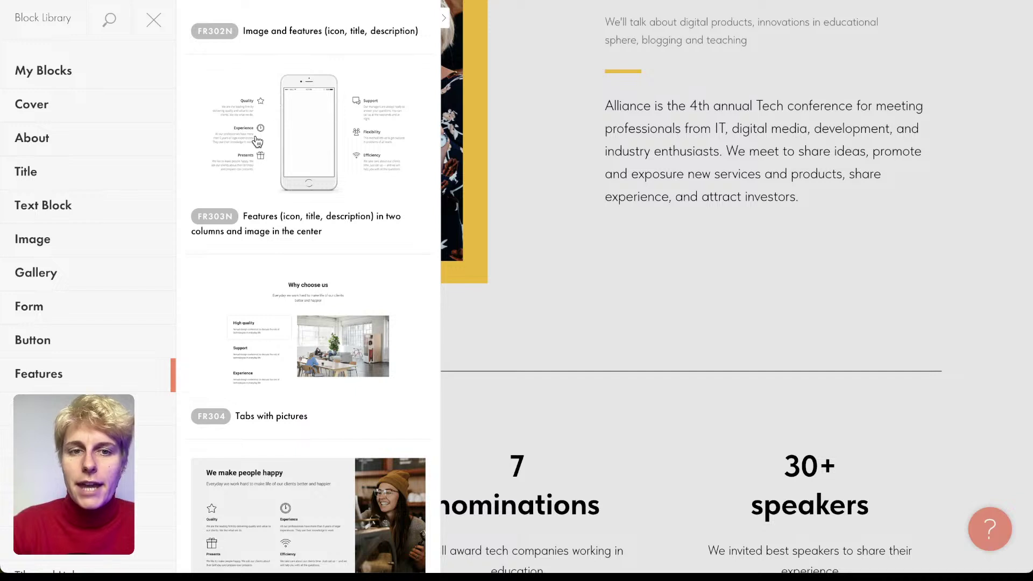
pyautogui.scroll(-4, 257, 141)
pyautogui.scroll(-3, 257, 141)
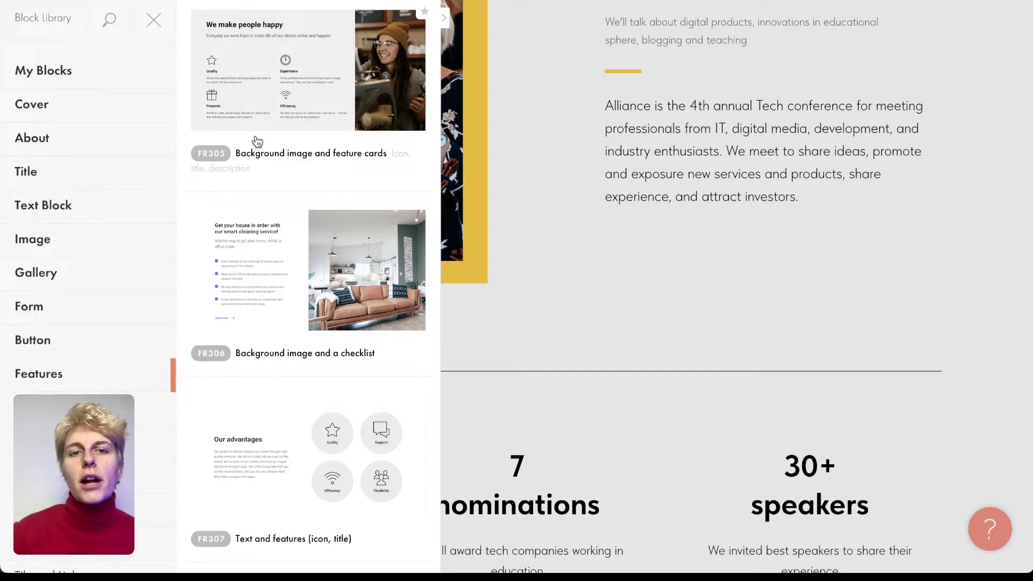
# - Add the Features block FR208, Cards in two columns, to the page and view it from its heading
pyautogui.scroll(18, 257, 141)
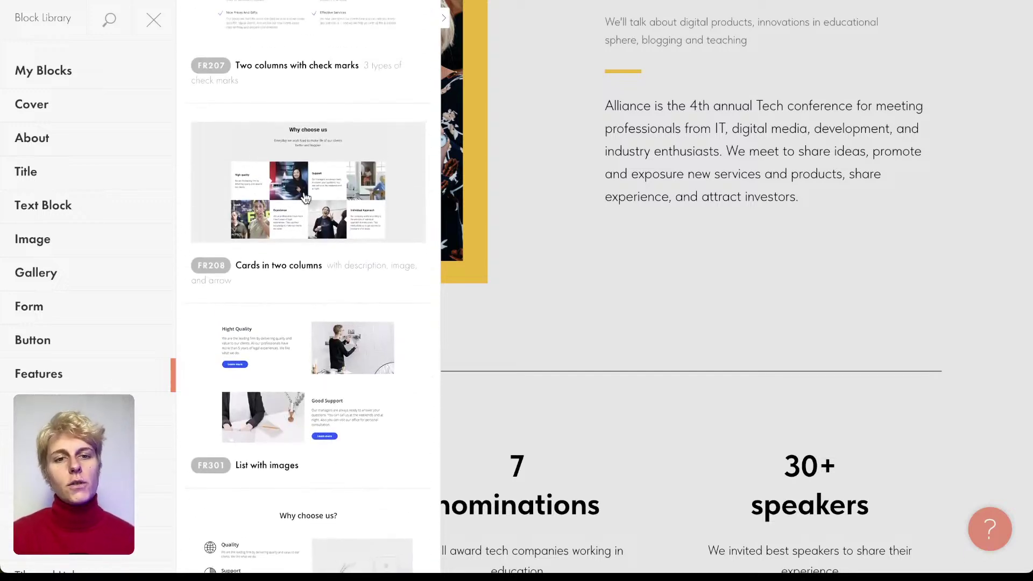
pyautogui.click(359, 211)
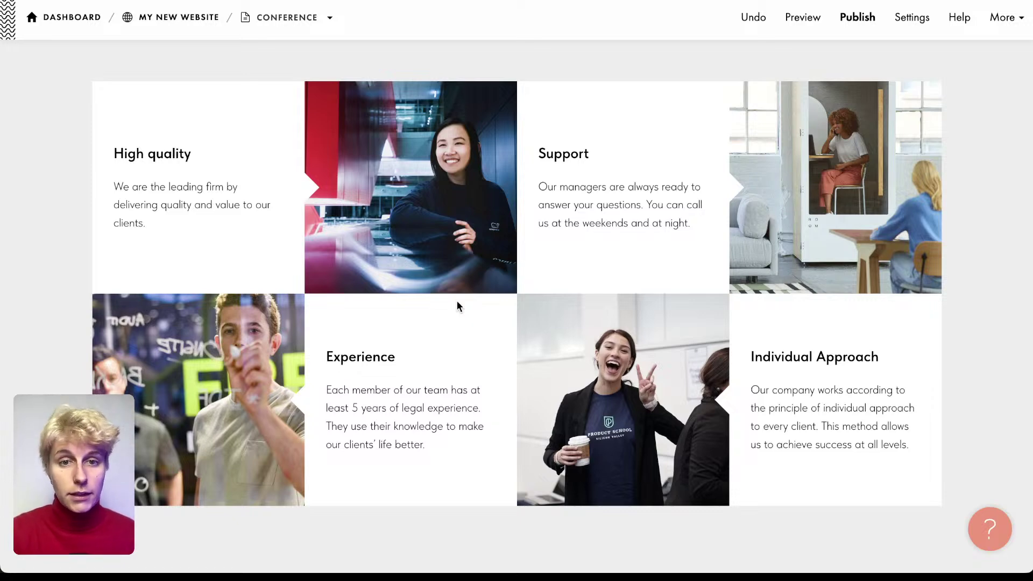
pyautogui.scroll(4, 457, 306)
pyautogui.scroll(2, 120, 198)
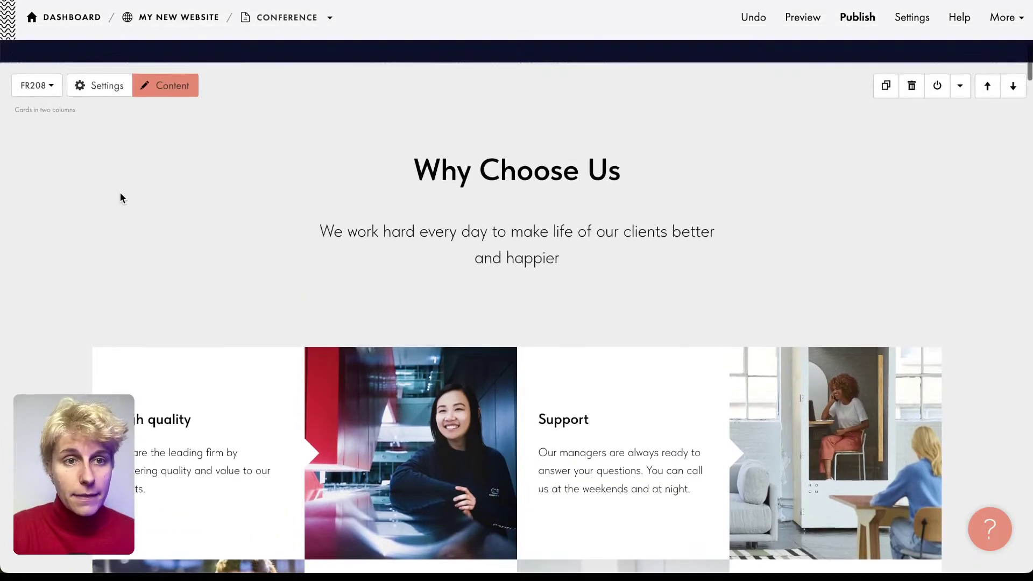
# - Look at the alternative layouts offered for the Cards in two columns block and close the list
pyautogui.click(54, 119)
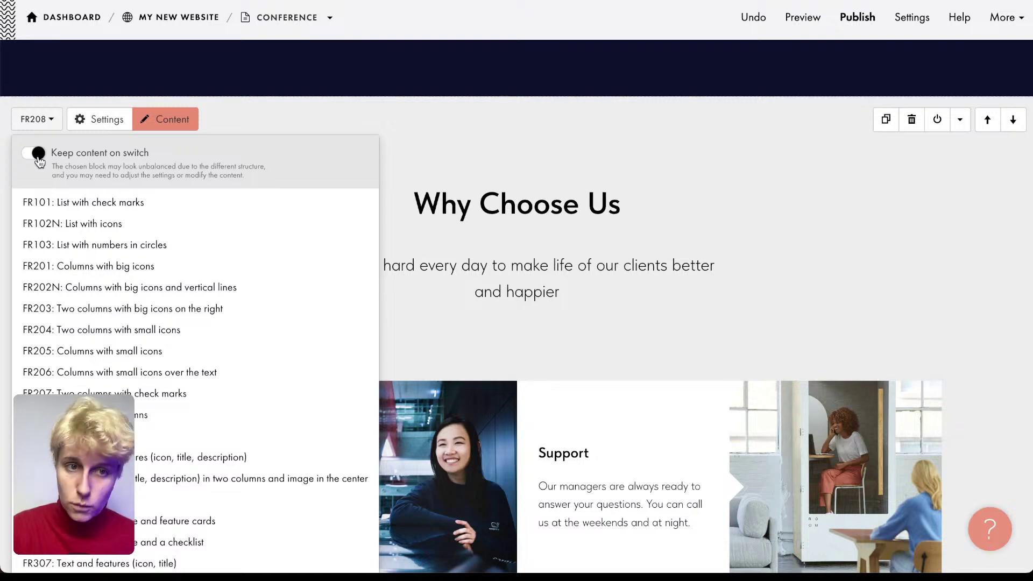
pyautogui.click(365, 137)
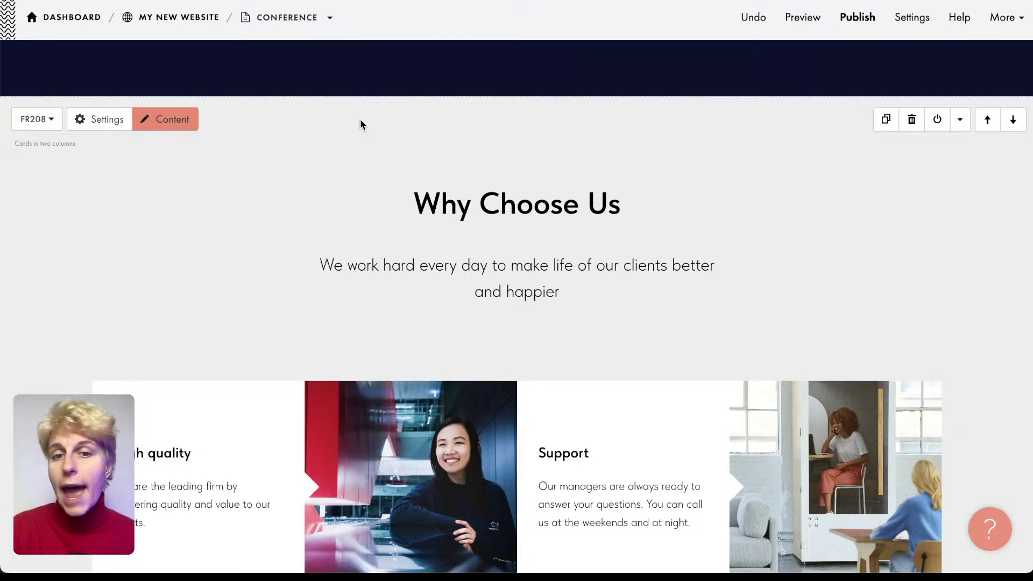
pyautogui.scroll(-1, 360, 120)
pyautogui.scroll(-1, 360, 120)
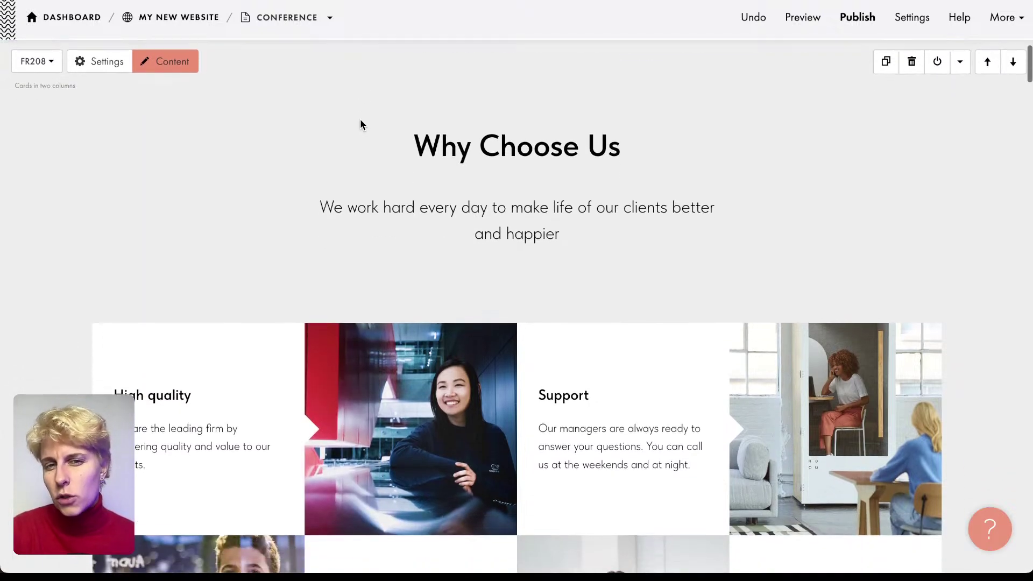
pyautogui.scroll(1, 360, 122)
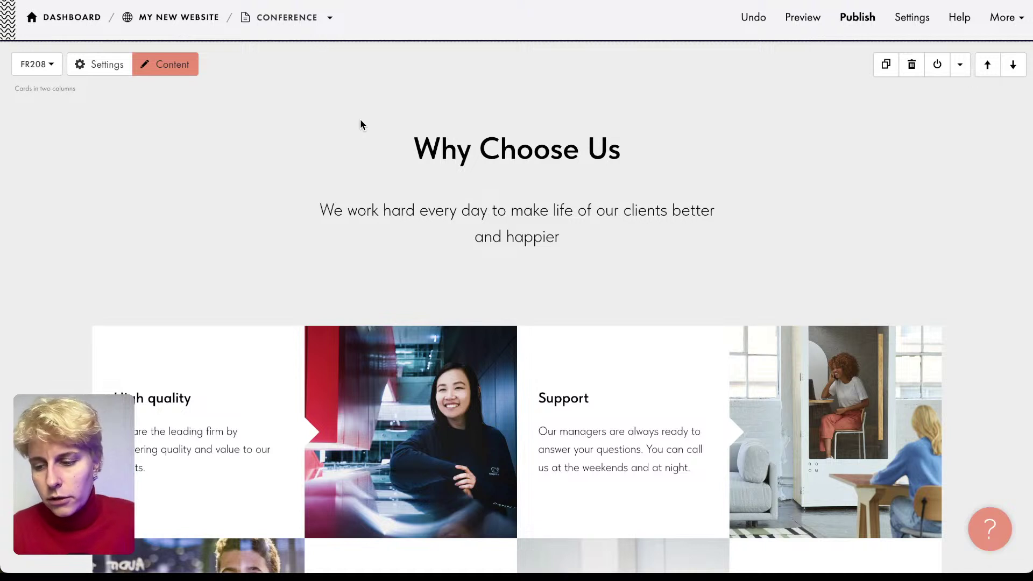
# - Switch the Why Choose Us block to FR305, Background image and feature cards, with its content kept on switch
pyautogui.click(34, 65)
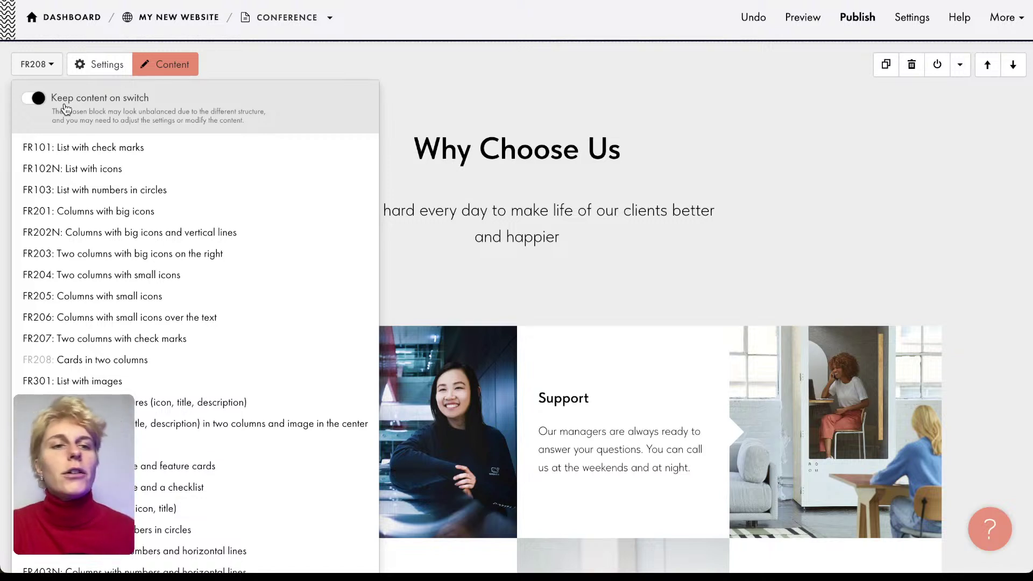
pyautogui.moveTo(140, 296)
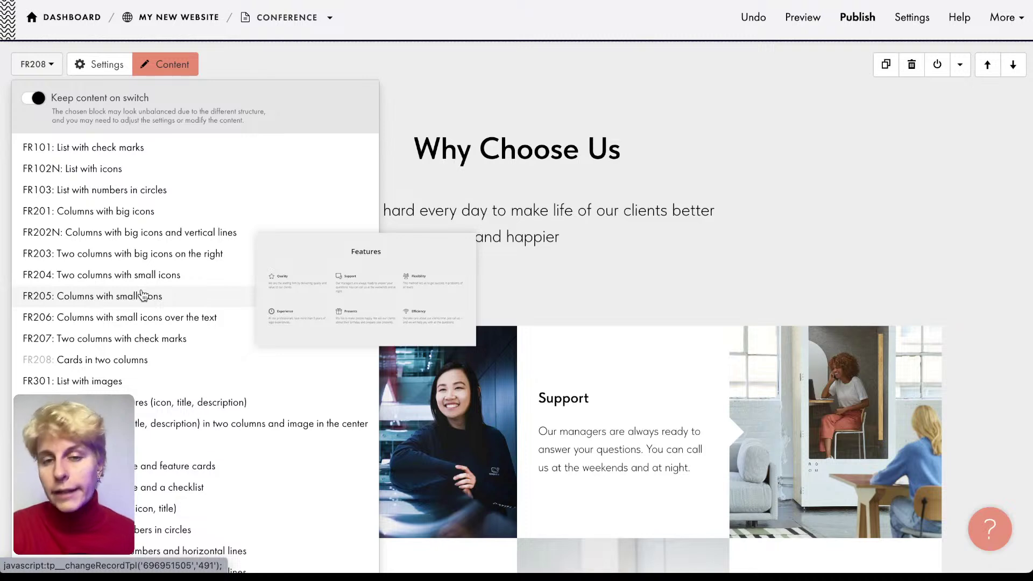
pyautogui.scroll(-2, 141, 296)
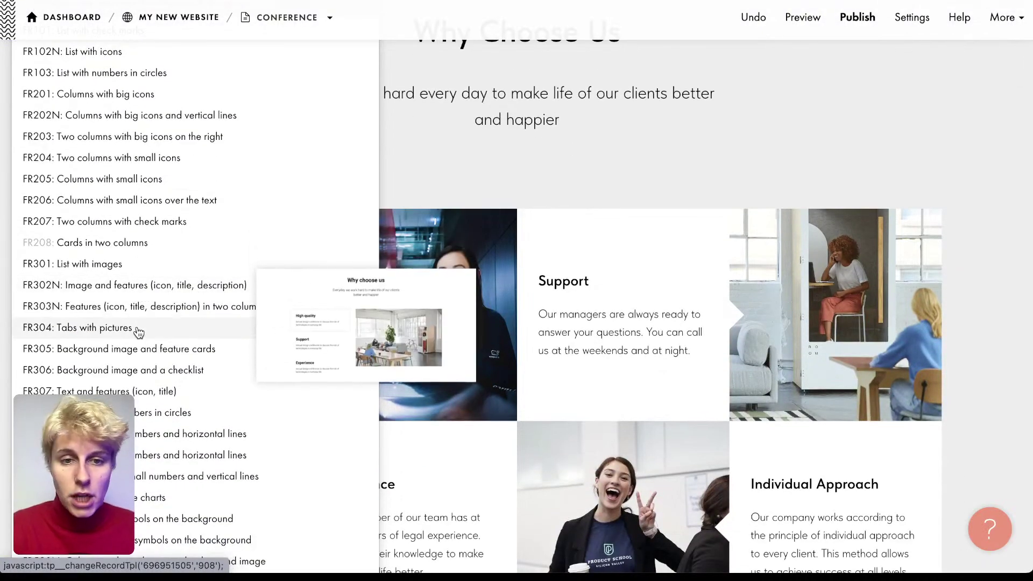
pyautogui.click(136, 350)
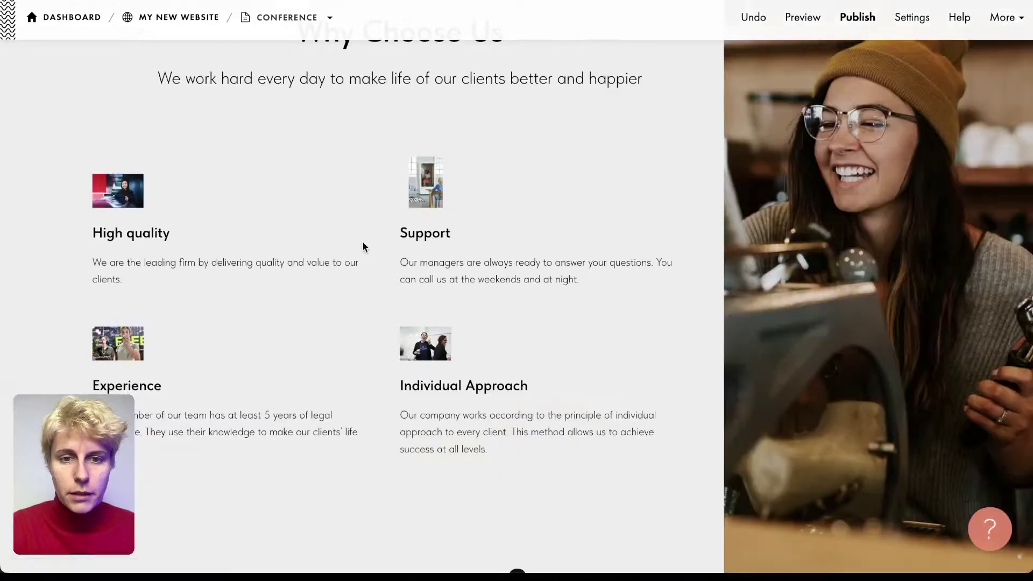
pyautogui.scroll(1, 755, 274)
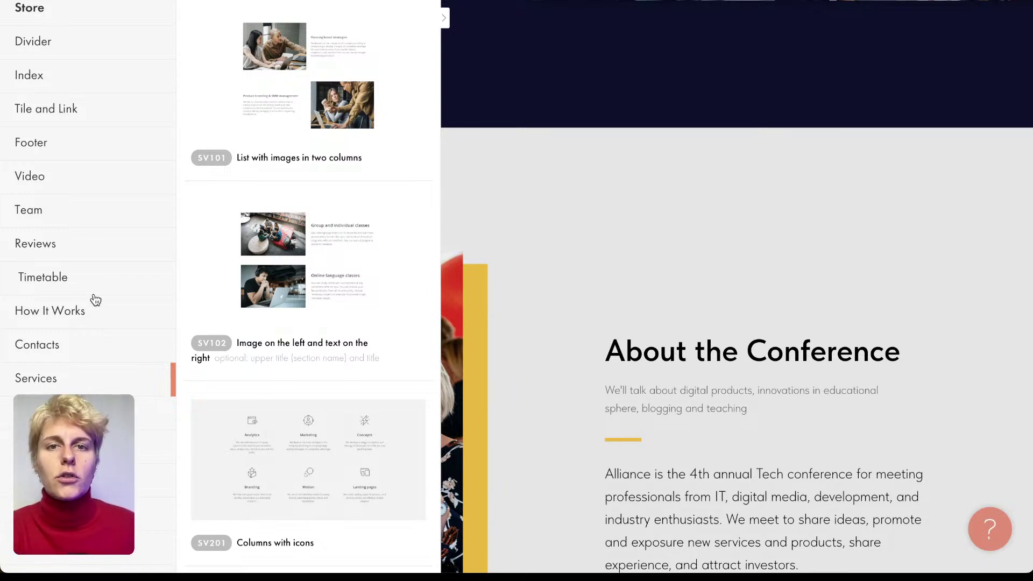
# - Look through the library categories as far as Pricing Plans and Partners and close the block library
pyautogui.scroll(-2, 95, 300)
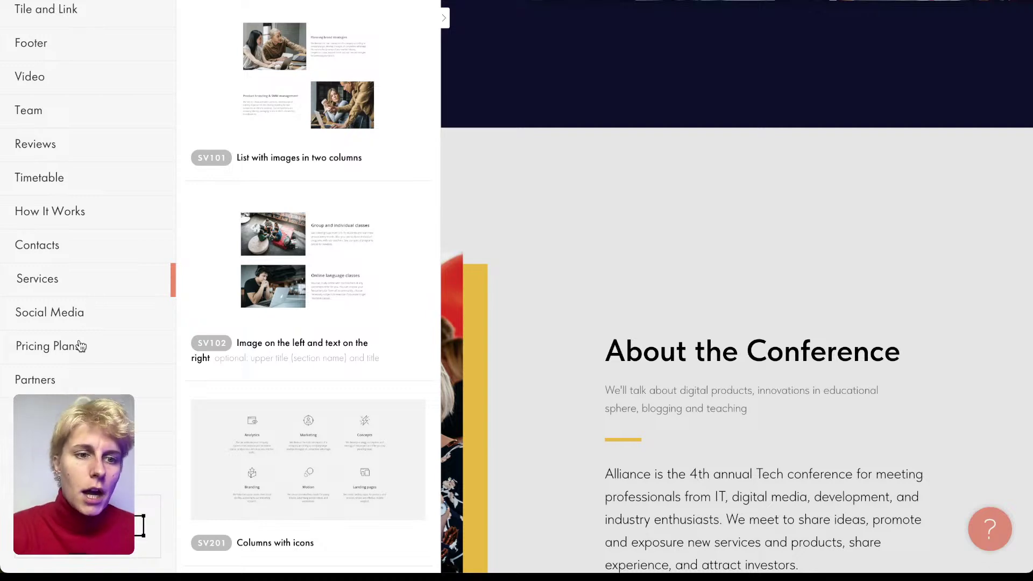
pyautogui.click(513, 175)
# - Replace the description under About the Conference with the generated text about online web design workshops
pyautogui.scroll(-3, 513, 174)
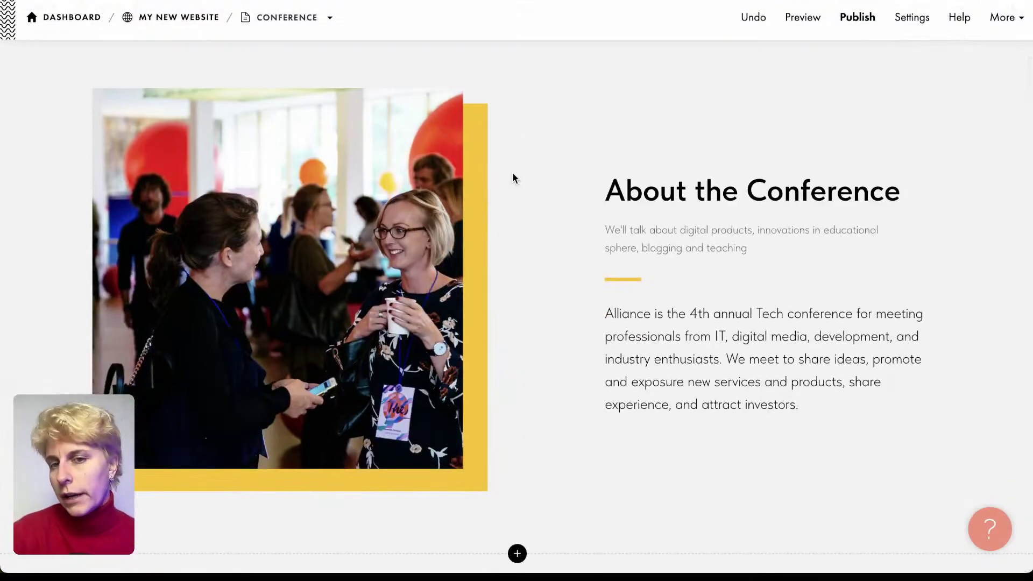
pyautogui.click(647, 195)
pyautogui.click(666, 123)
pyautogui.scroll(1, 614, 156)
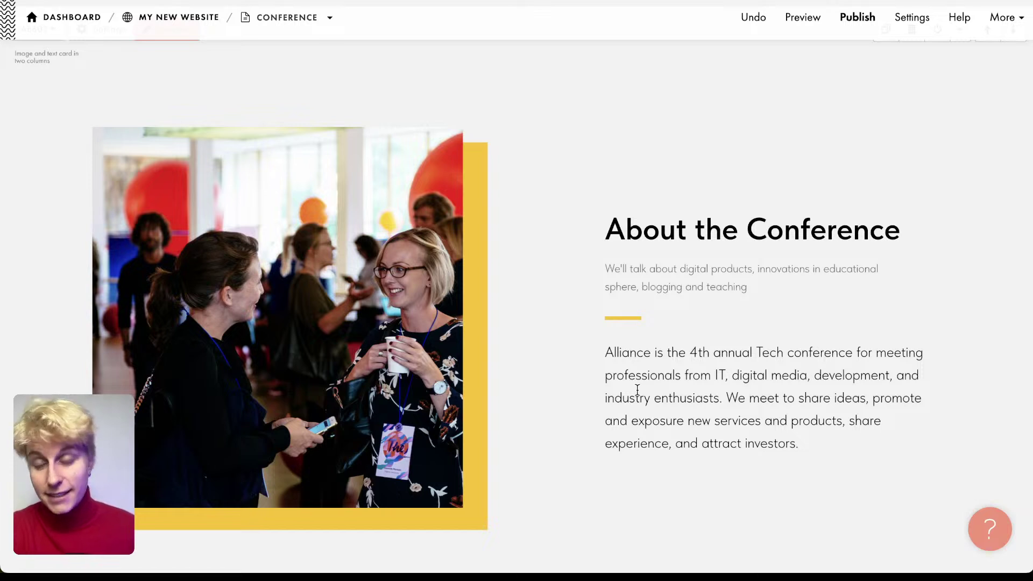
pyautogui.click(664, 364)
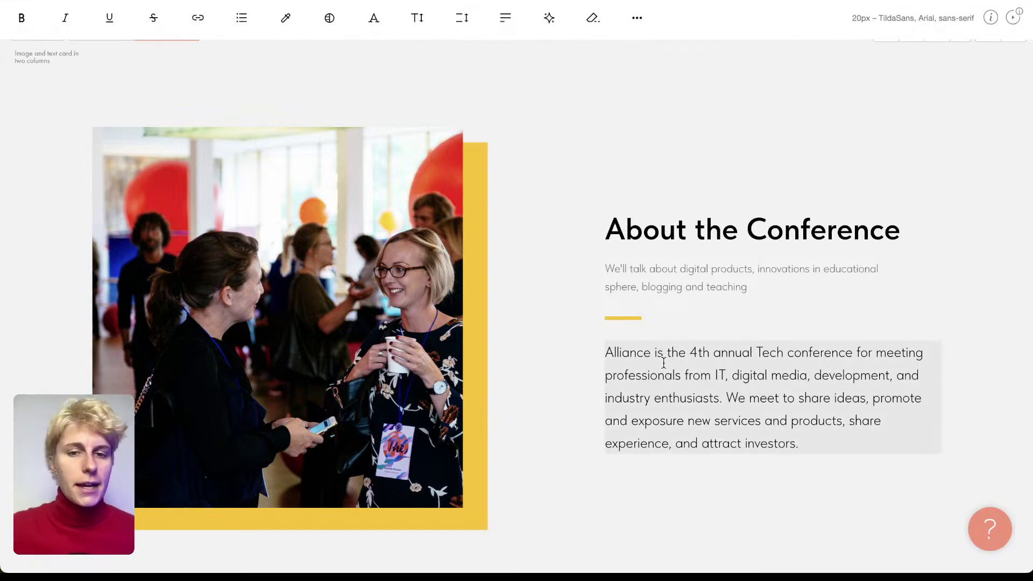
pyautogui.scroll(1, 663, 363)
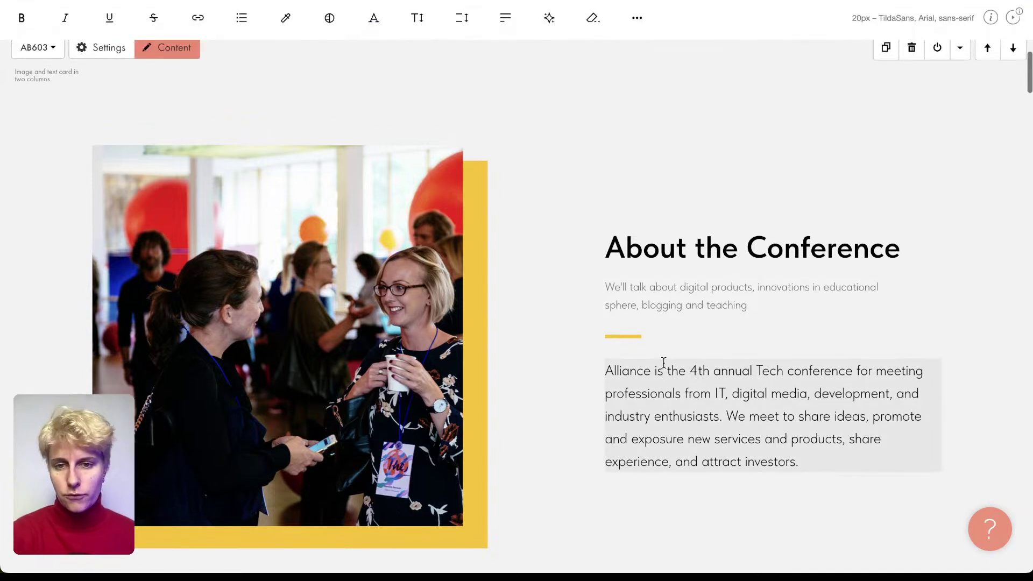
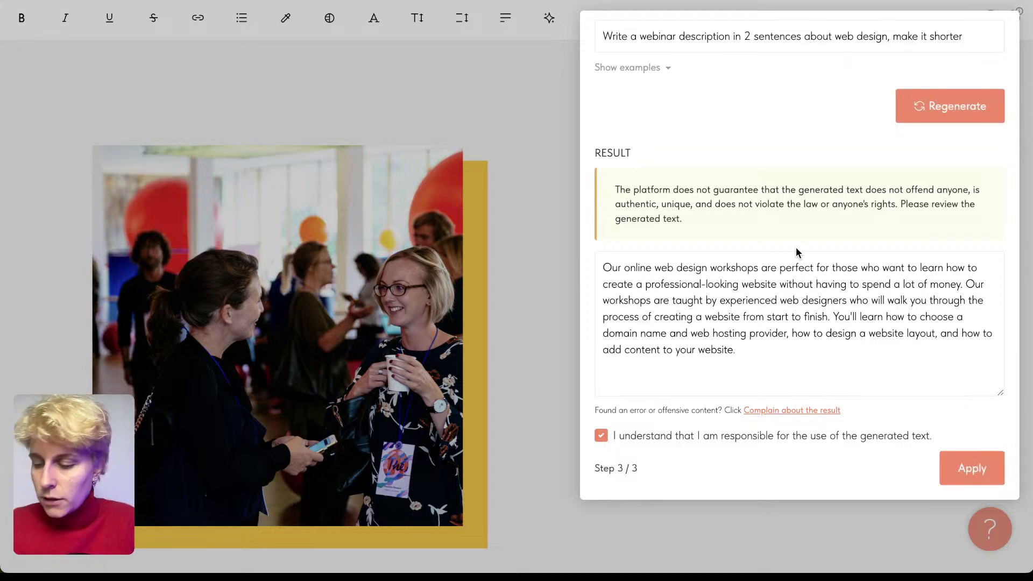
pyautogui.moveTo(784, 296)
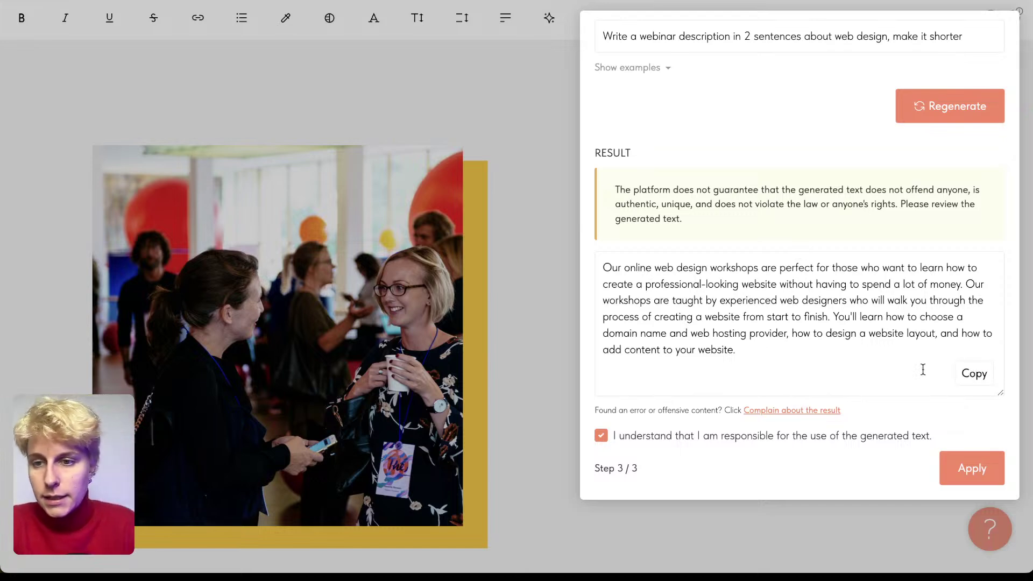
pyautogui.click(973, 466)
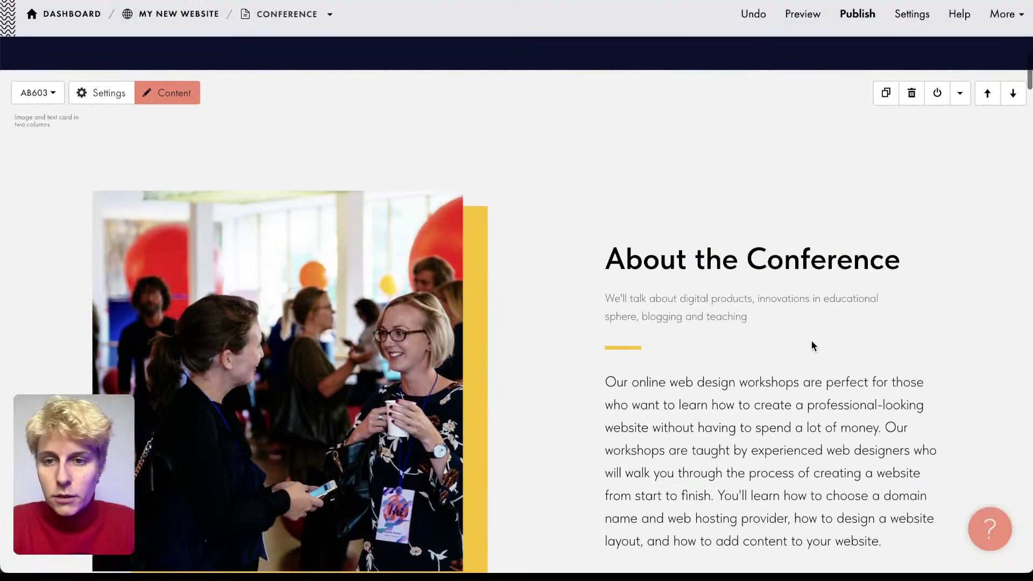
pyautogui.scroll(-3, 809, 338)
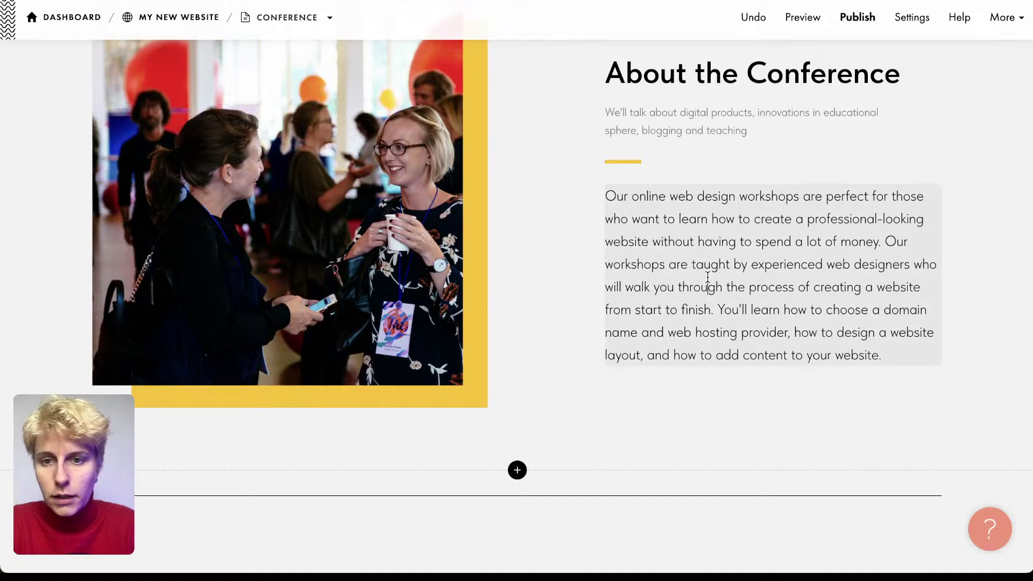
pyautogui.click(672, 336)
pyautogui.scroll(3, 574, 256)
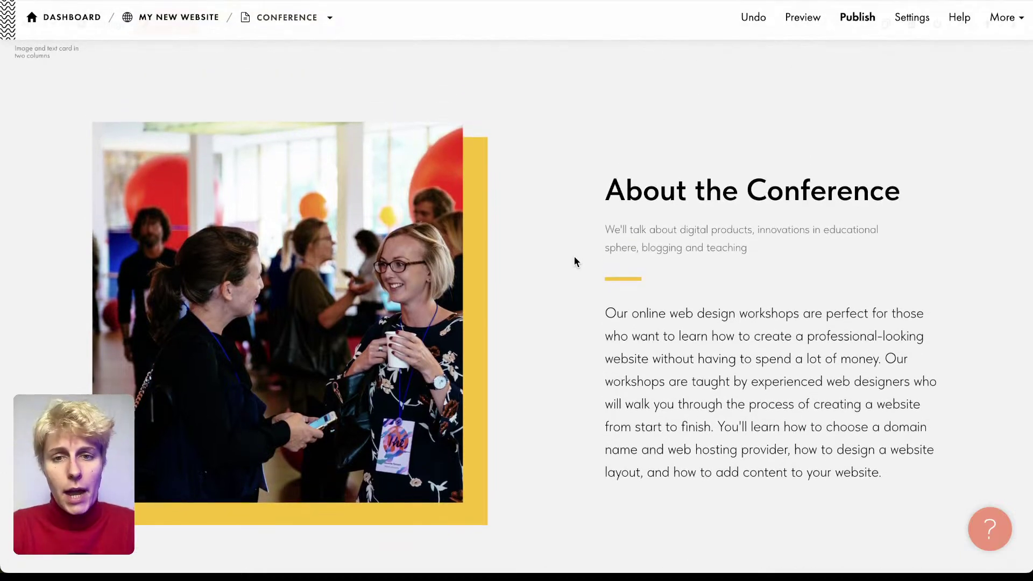
# - Look through the Video blocks in the block library, from the YouTube player to the pop-up players, and close the library
pyautogui.scroll(-7, 575, 262)
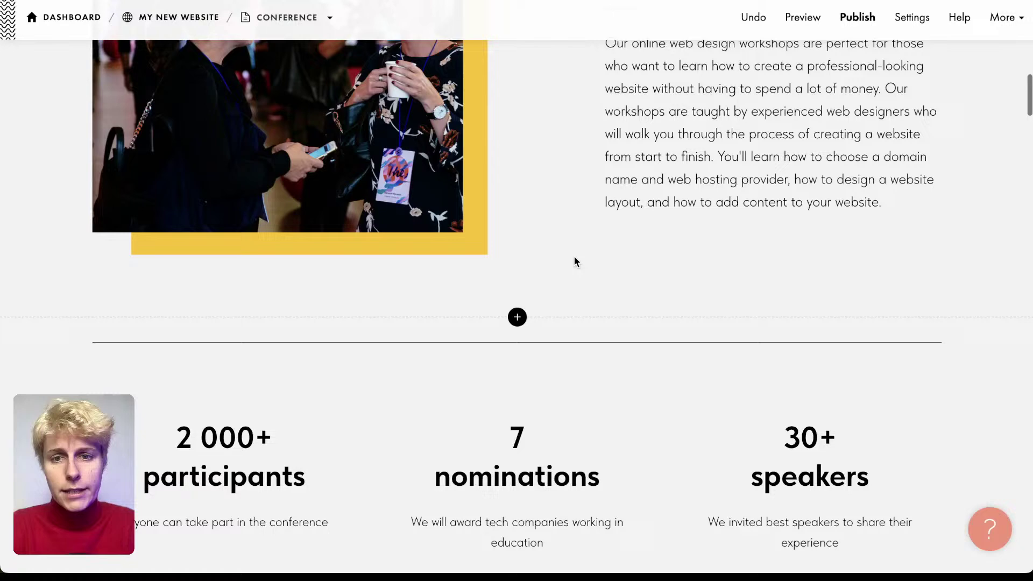
pyautogui.click(517, 317)
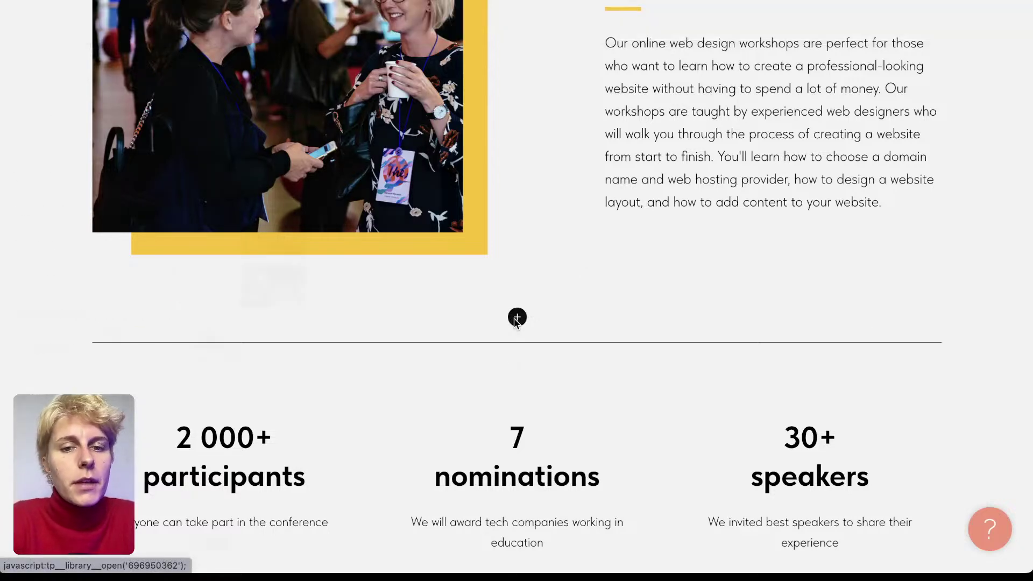
pyautogui.scroll(1, 109, 343)
pyautogui.scroll(2, 110, 342)
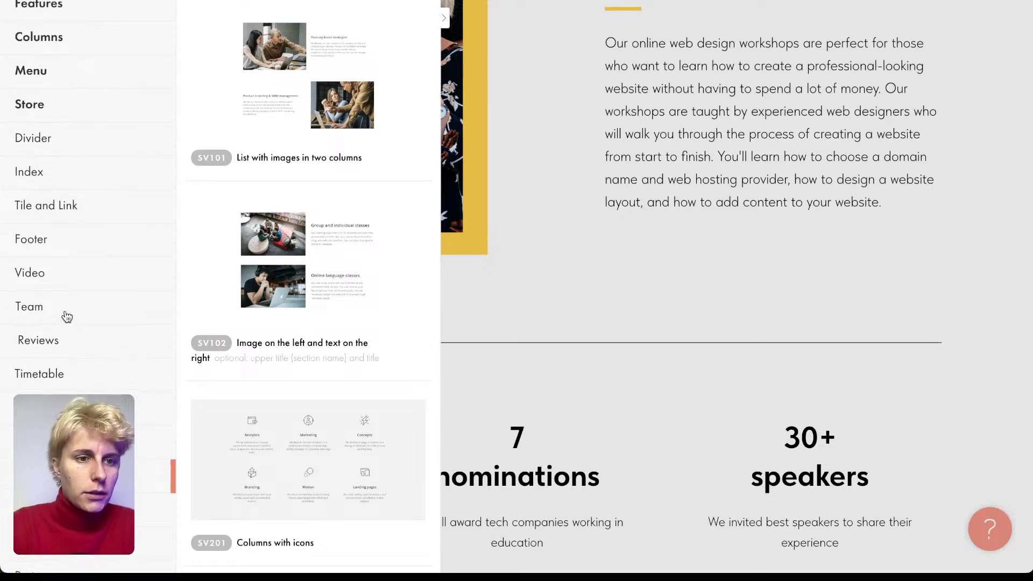
pyautogui.click(20, 275)
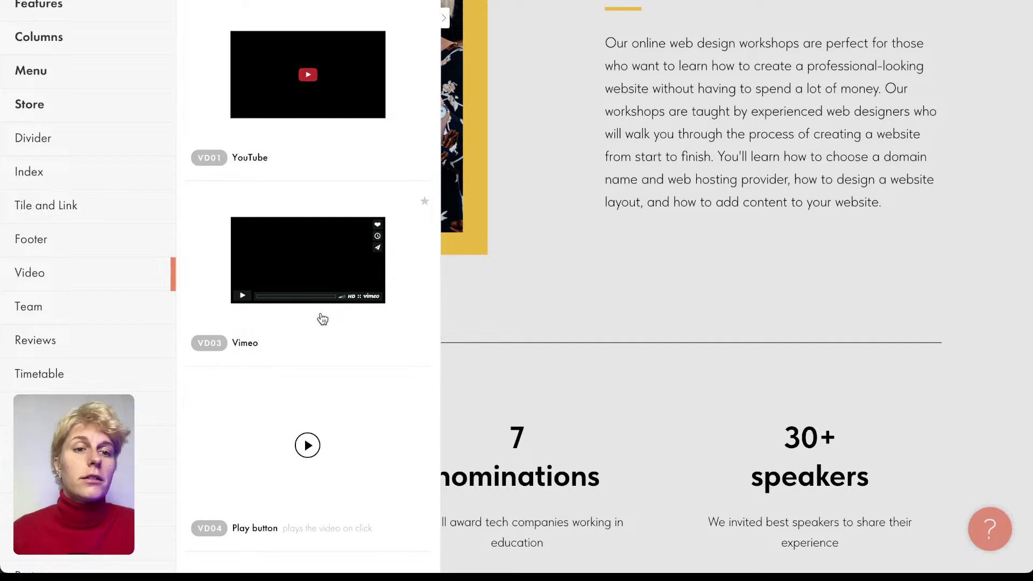
pyautogui.scroll(-6, 322, 320)
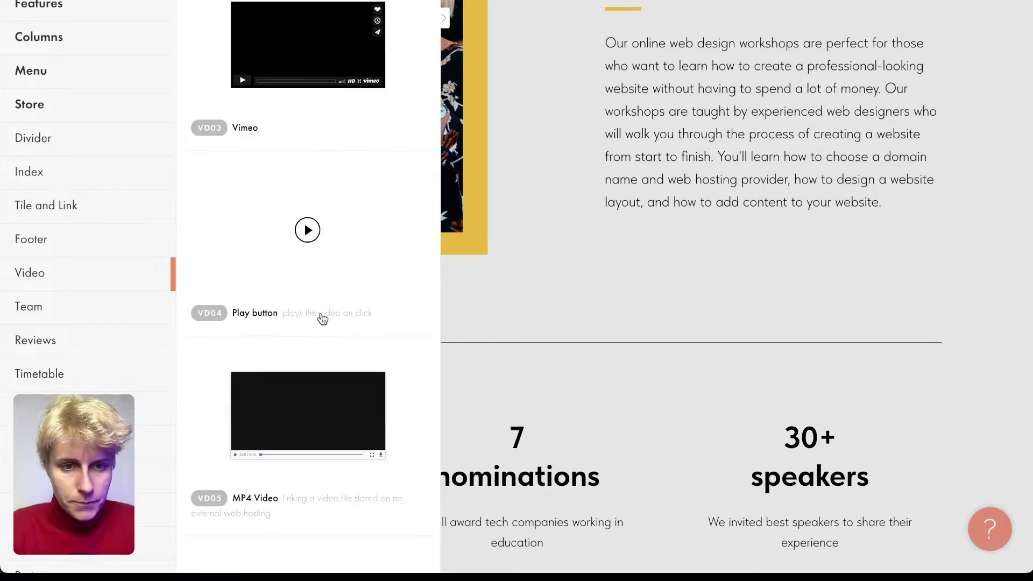
pyautogui.scroll(-3, 310, 365)
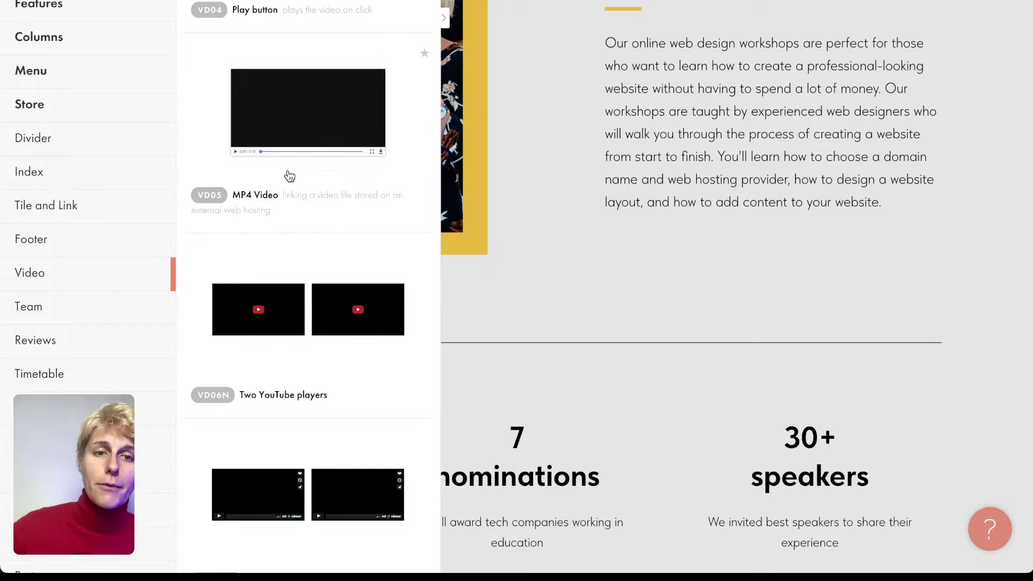
pyautogui.scroll(-7, 290, 176)
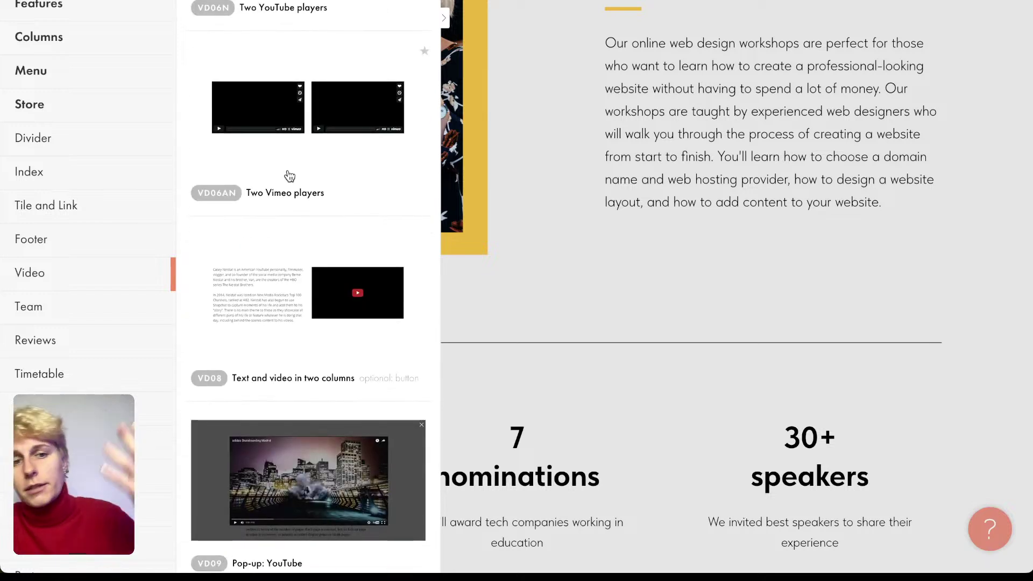
pyautogui.scroll(-4, 290, 176)
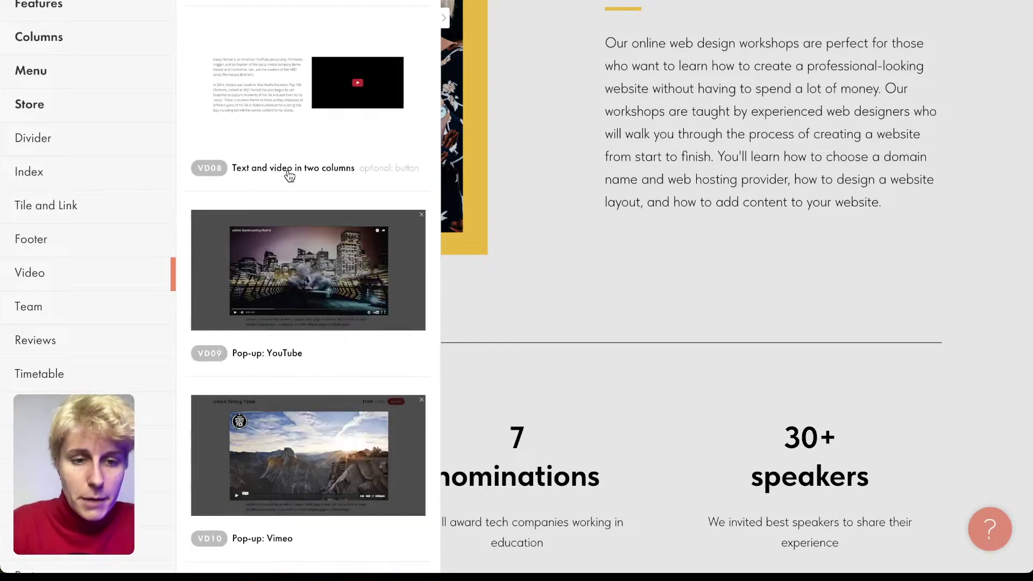
pyautogui.scroll(15, 290, 176)
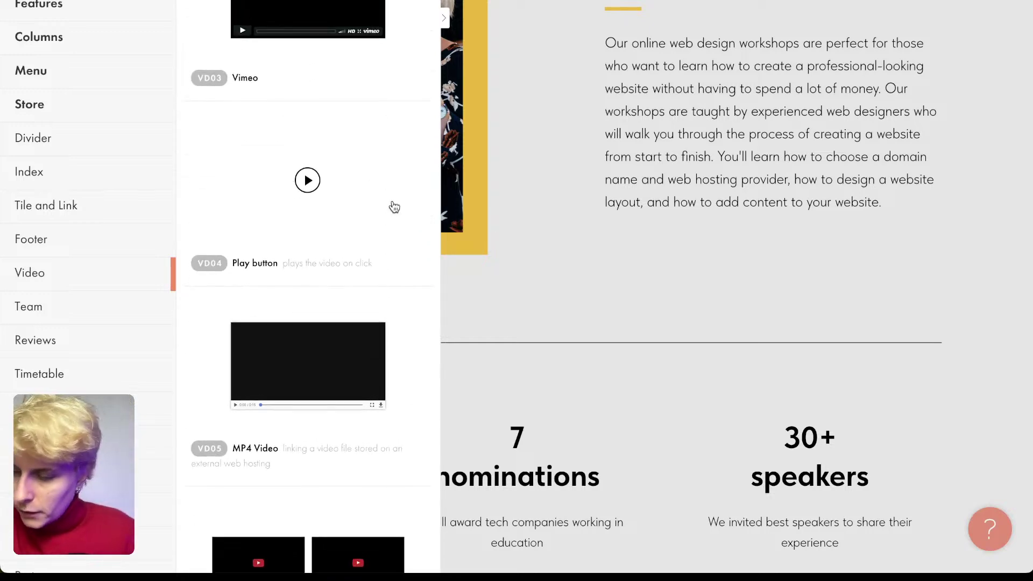
pyautogui.click(497, 231)
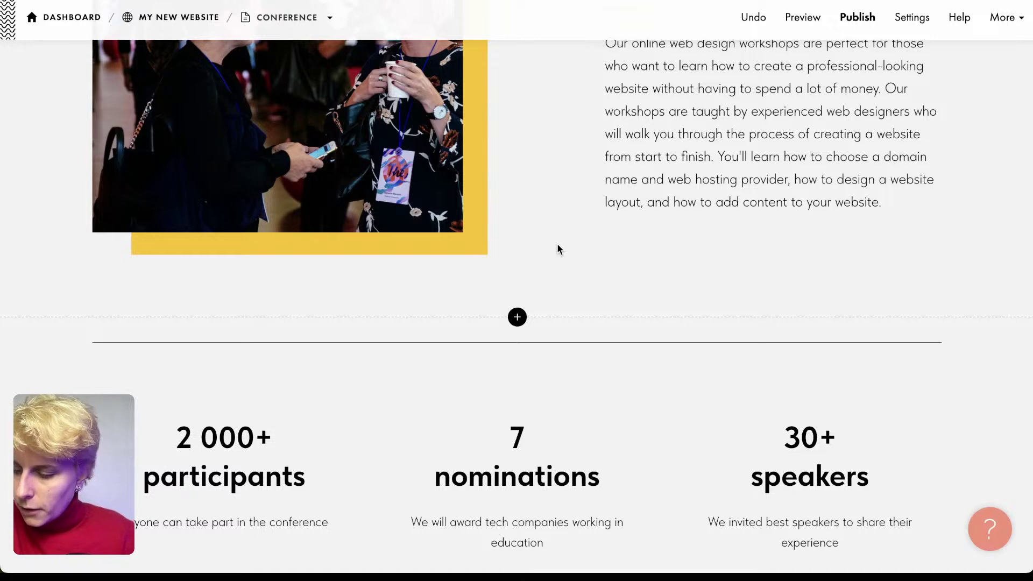
pyautogui.click(684, 180)
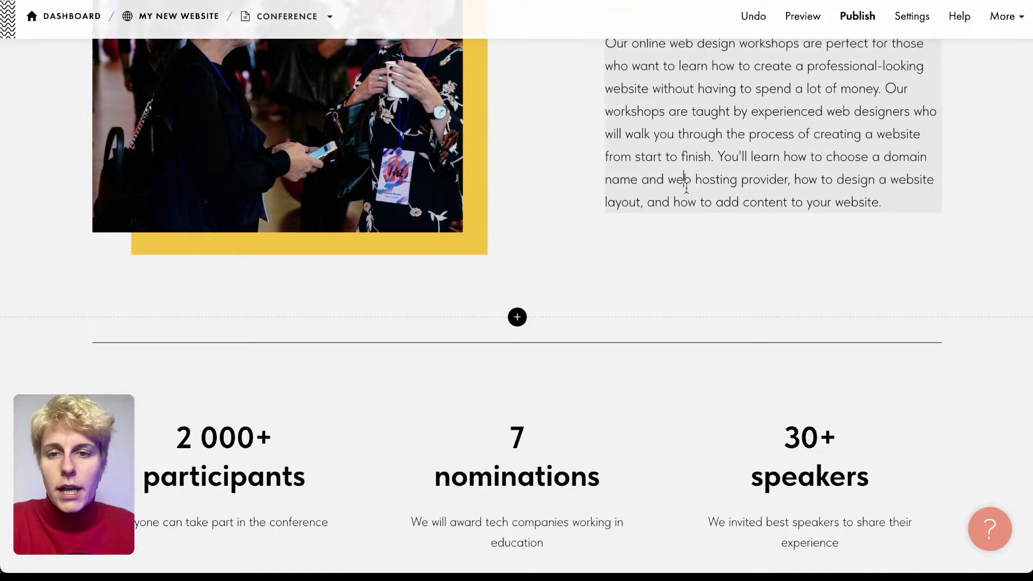
pyautogui.scroll(4, 684, 185)
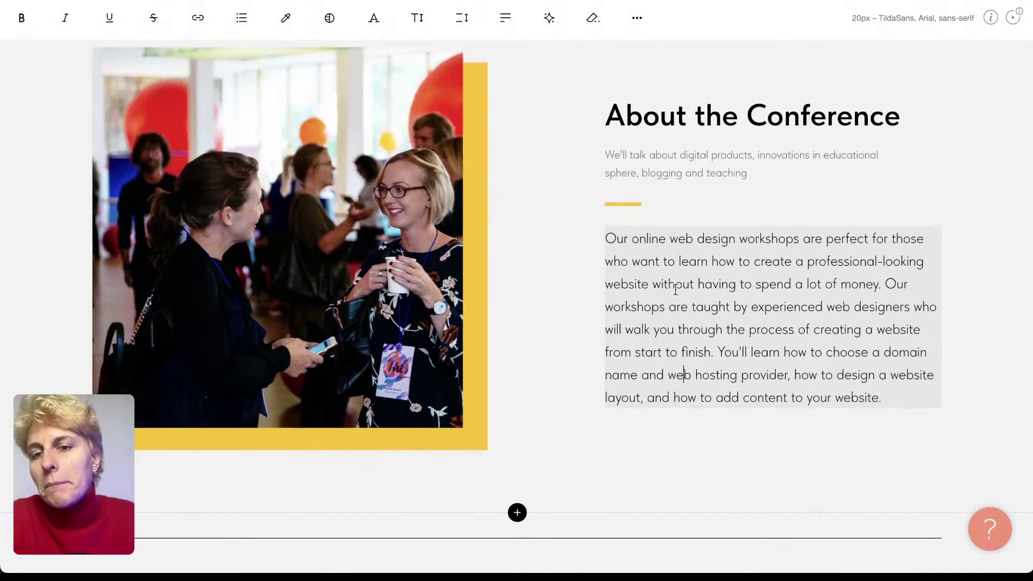
pyautogui.click(572, 286)
pyautogui.scroll(-5, 572, 286)
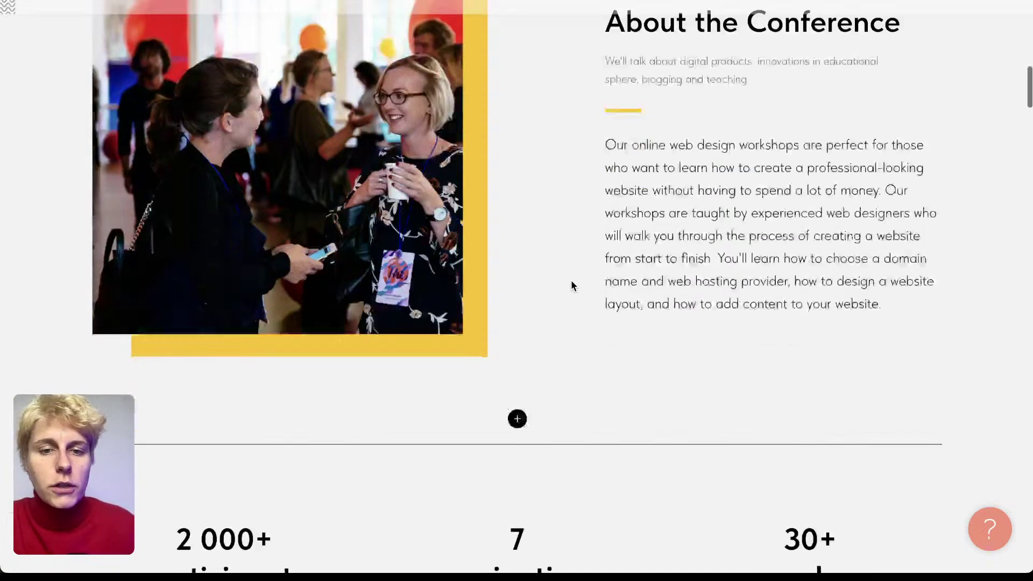
# - Add a TX01 Text block directly below the About the Conference block
pyautogui.click(517, 282)
pyautogui.scroll(6, 101, 229)
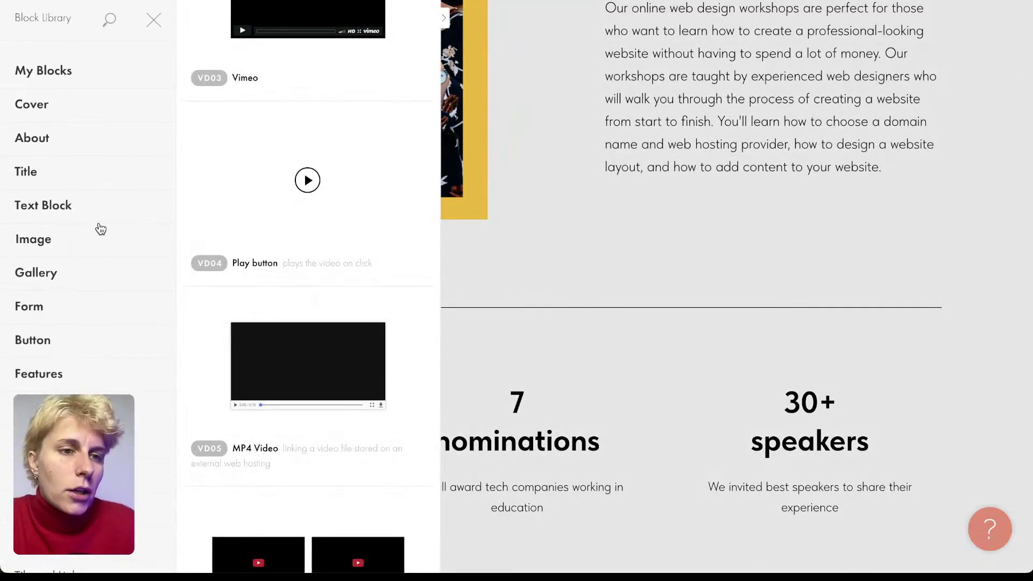
pyautogui.click(121, 225)
pyautogui.click(254, 210)
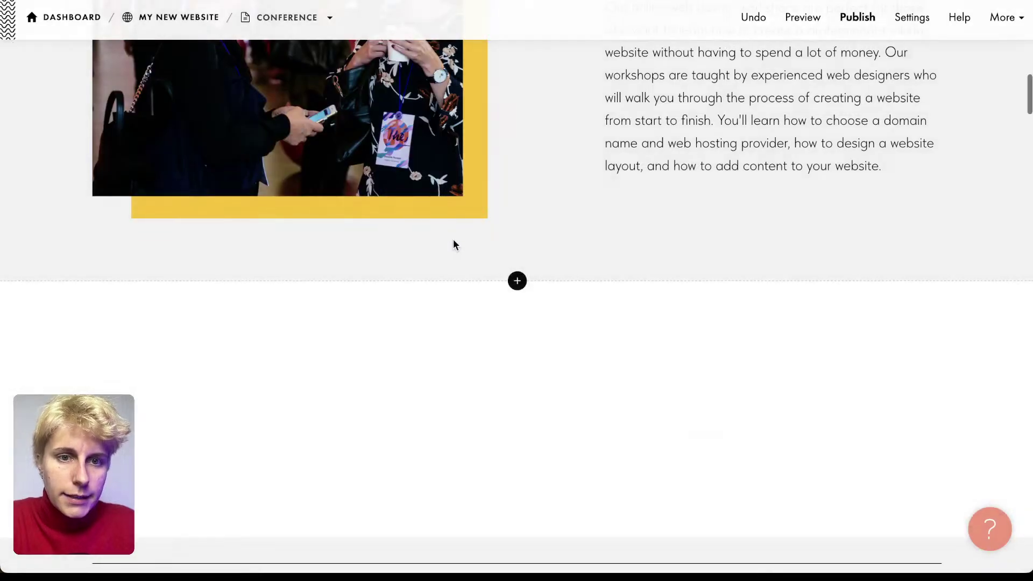
pyautogui.click(453, 235)
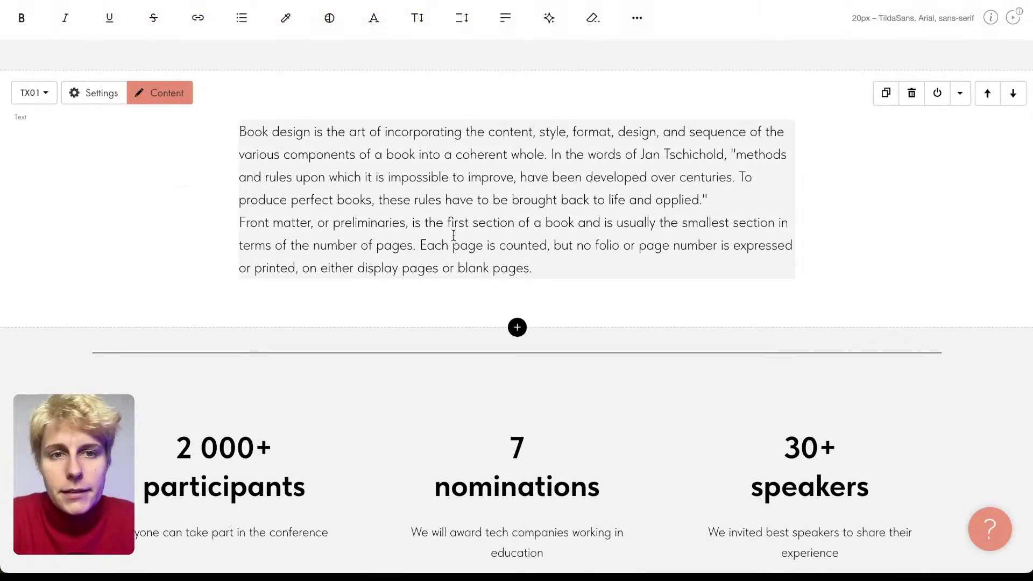
pyautogui.click(839, 202)
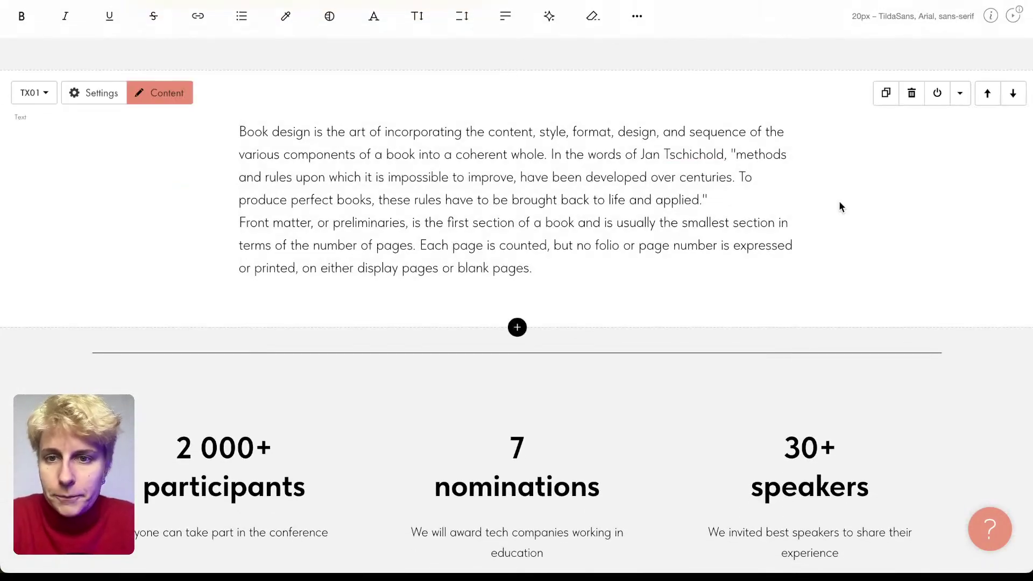
# - Hide the added TX01 Text block and delete it from the page
pyautogui.scroll(5, 838, 201)
pyautogui.click(931, 402)
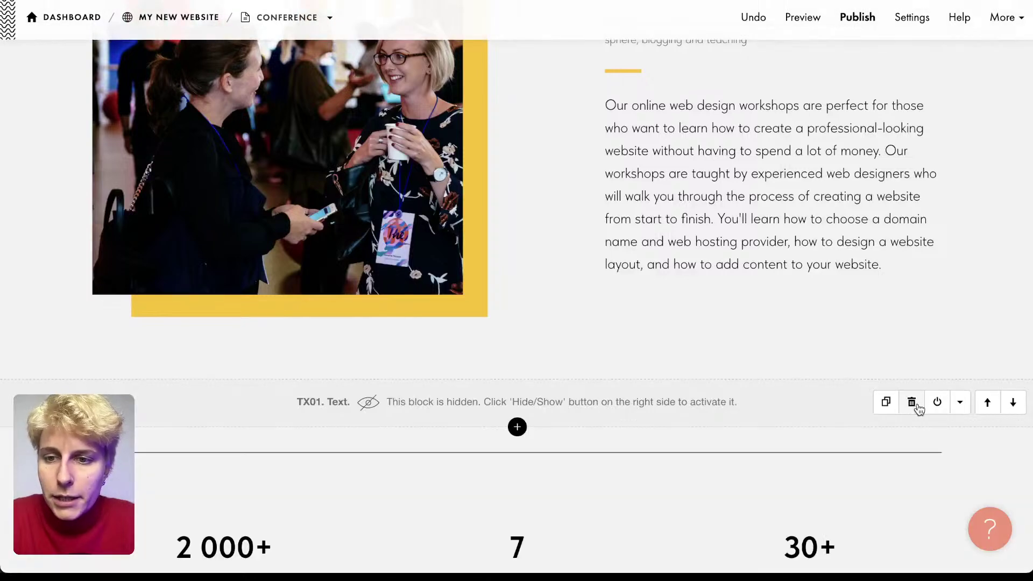
pyautogui.click(914, 403)
pyautogui.scroll(4, 778, 301)
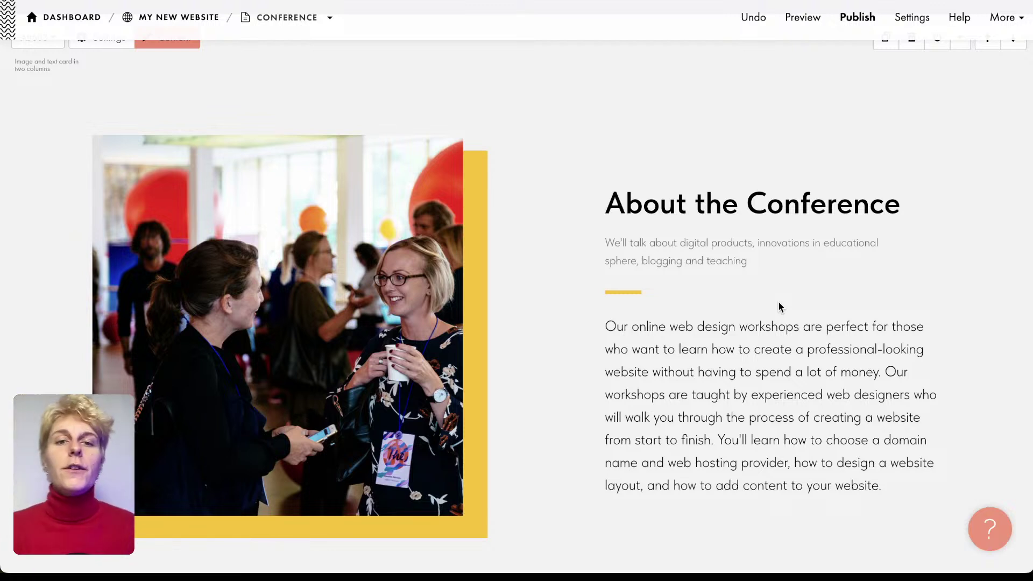
pyautogui.scroll(-1, 778, 301)
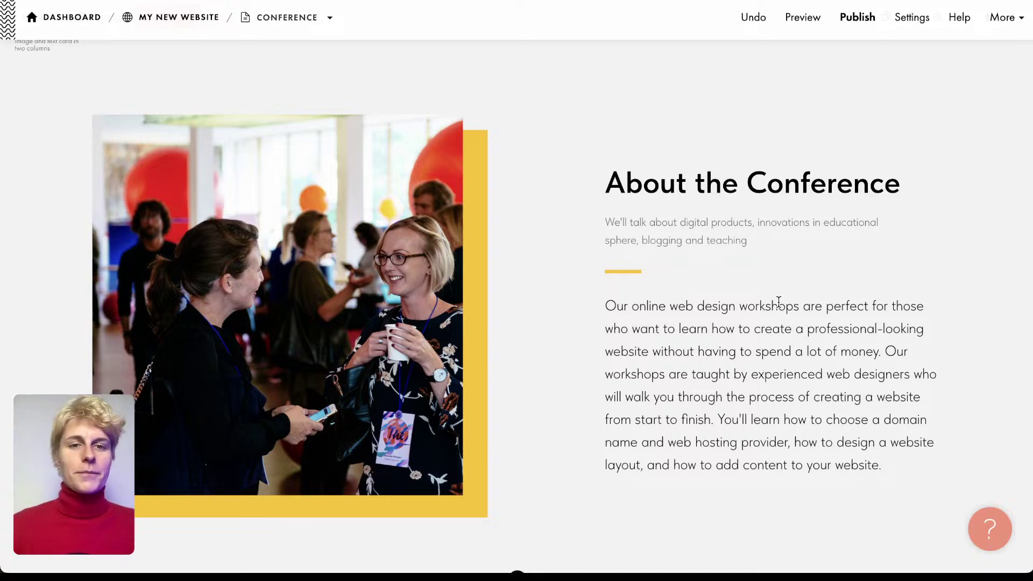
pyautogui.scroll(-10, 778, 302)
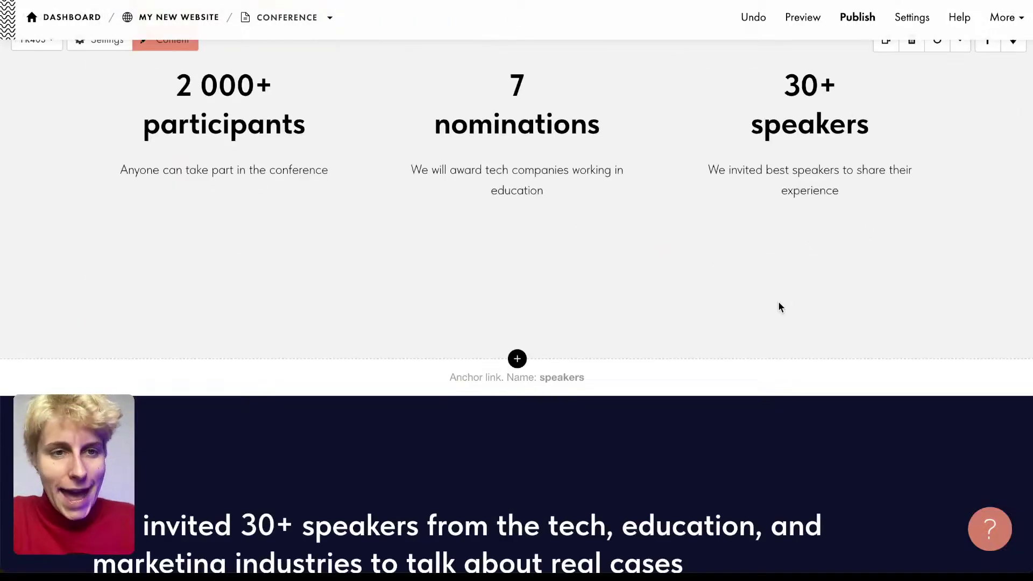
pyautogui.scroll(10, 778, 308)
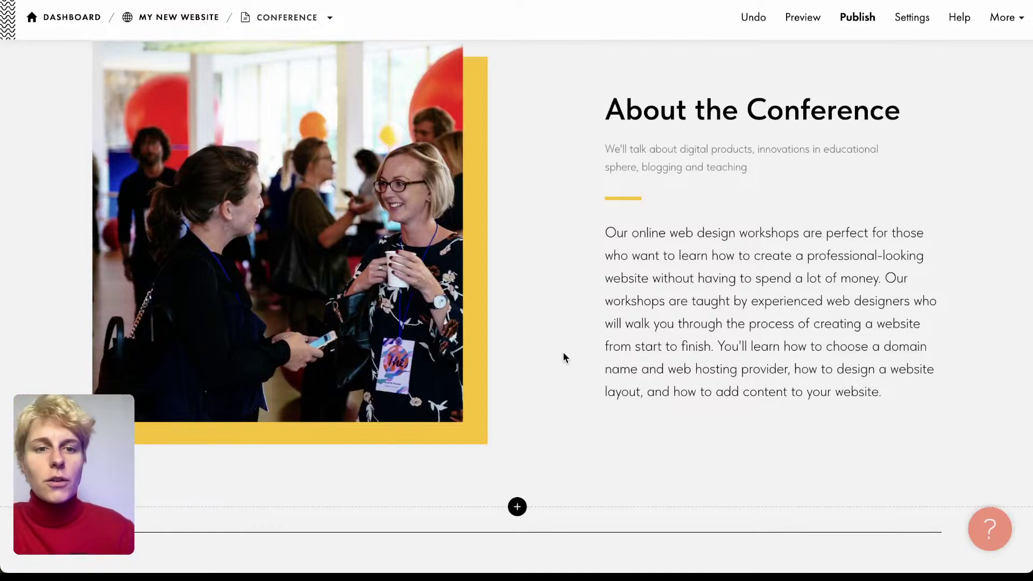
# - Browse the Other and How It Works library categories and add a Zero Block between the participants statistics and the speakers anchor
pyautogui.scroll(-10, 563, 351)
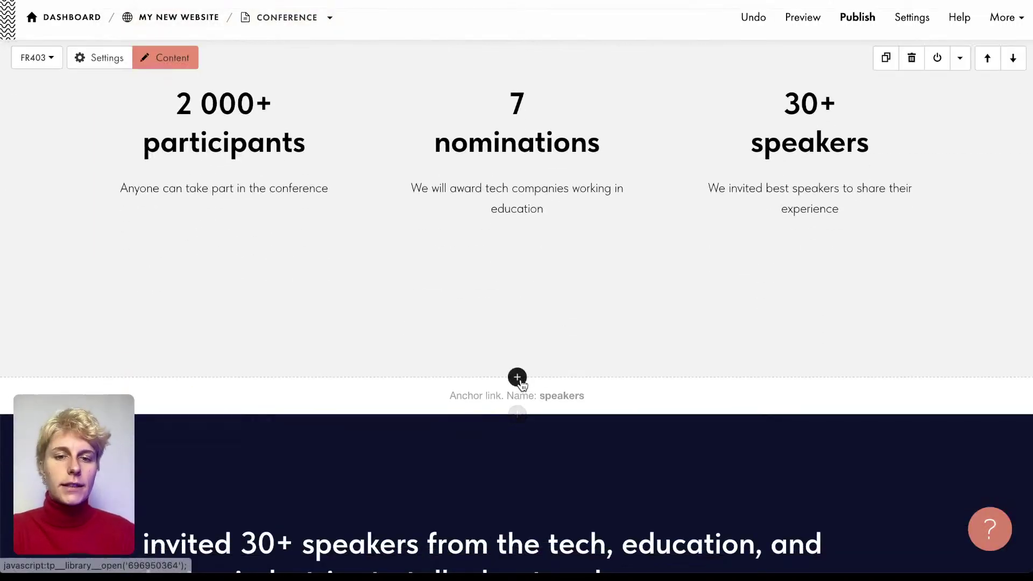
pyautogui.click(517, 377)
pyautogui.scroll(-8, 166, 332)
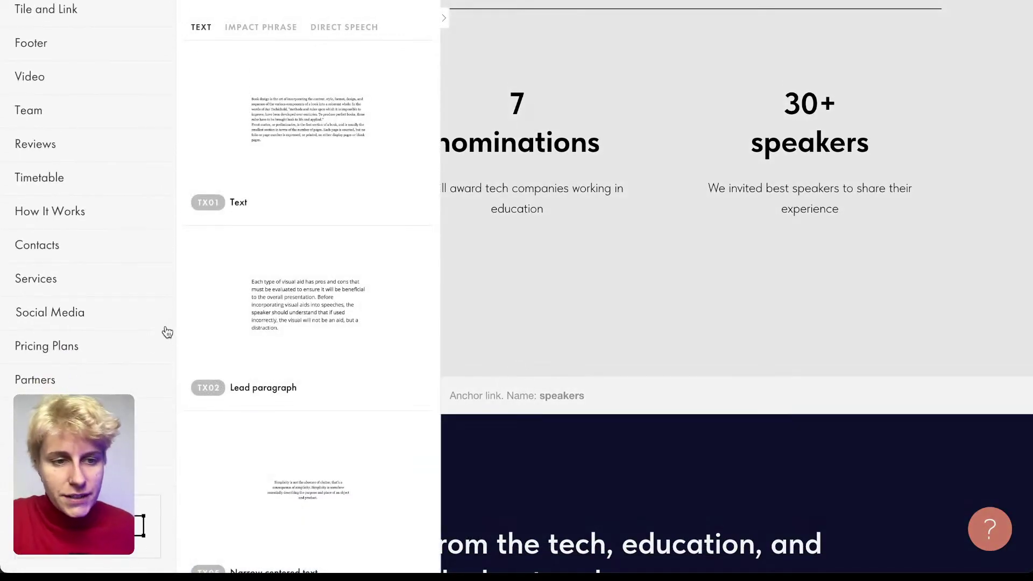
pyautogui.click(154, 415)
pyautogui.click(154, 448)
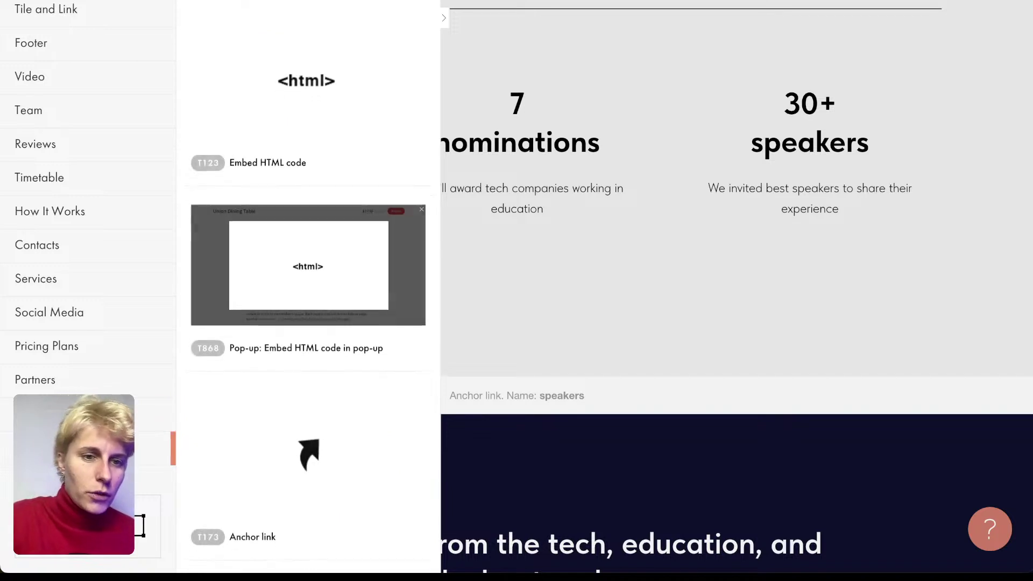
pyautogui.click(85, 207)
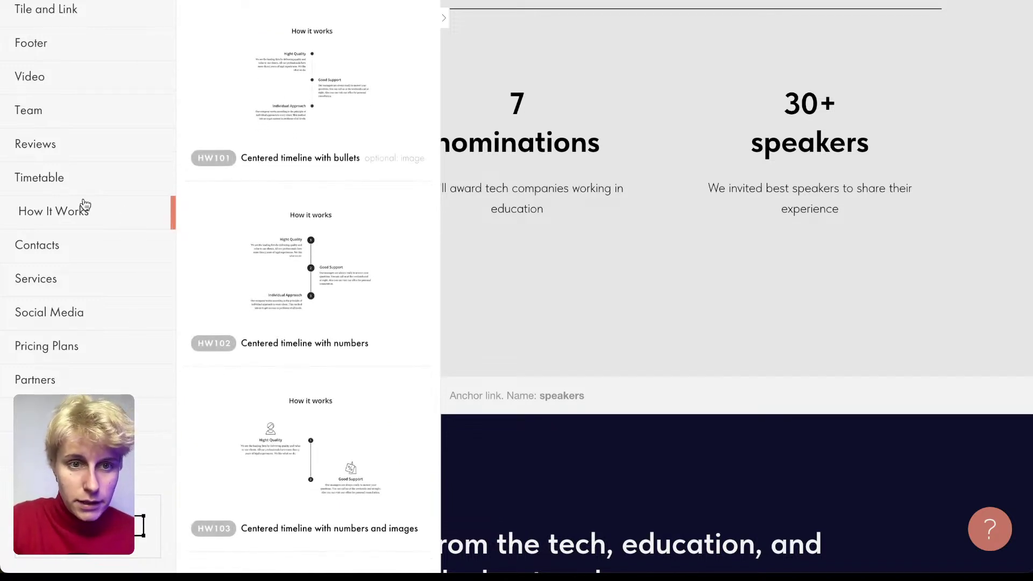
pyautogui.scroll(8, 83, 205)
pyautogui.scroll(-8, 36, 280)
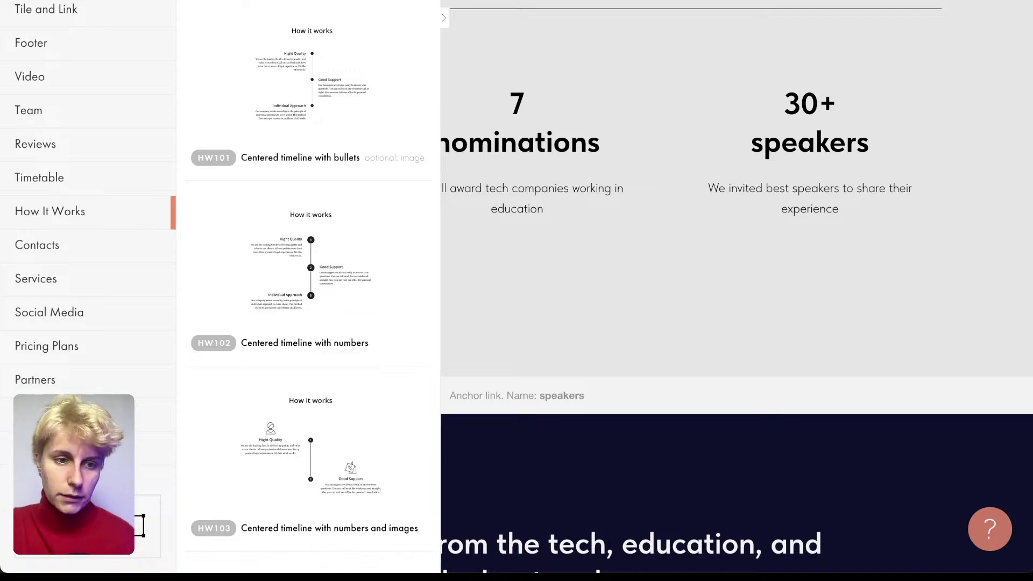
pyautogui.click(87, 527)
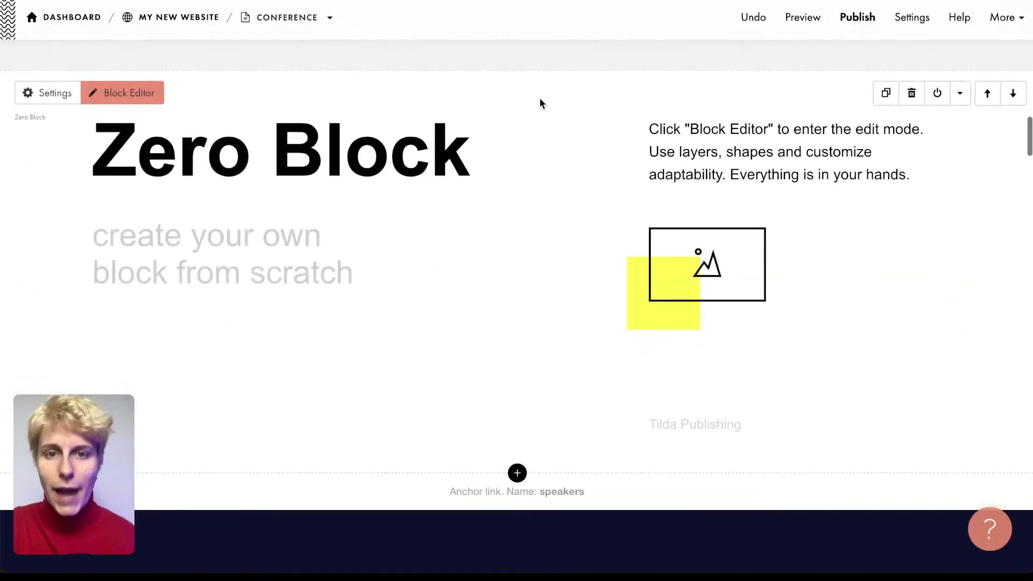
# - Look through the block library's category list from above the Zero Block and close the library
pyautogui.click(517, 69)
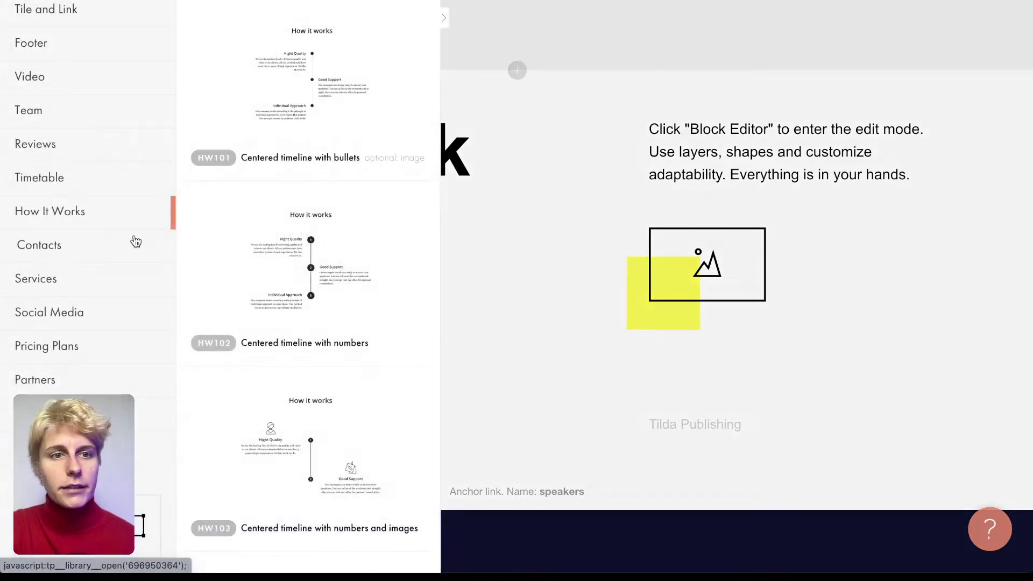
pyautogui.scroll(5, 134, 240)
pyautogui.scroll(3, 136, 241)
pyautogui.click(517, 72)
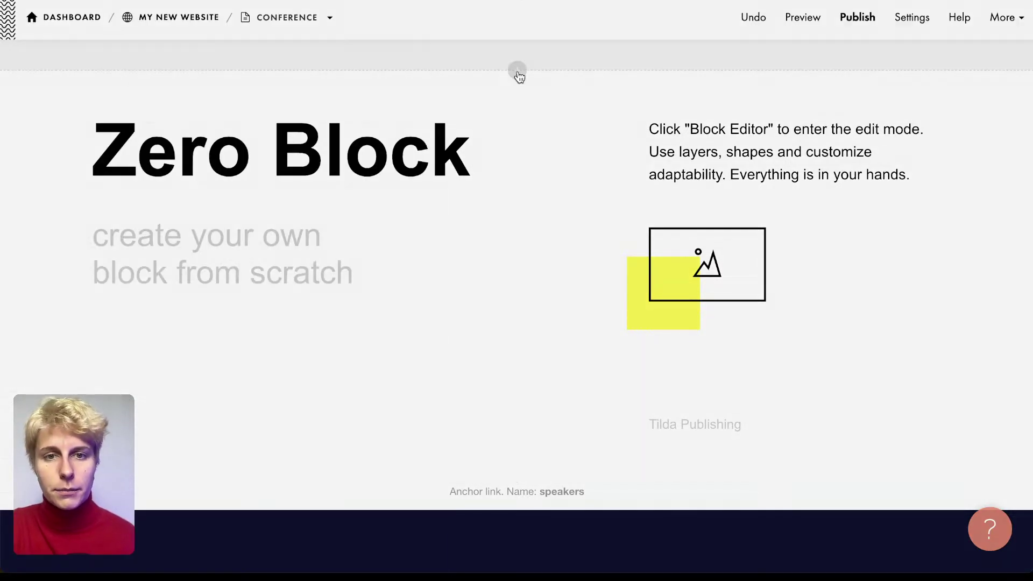
pyautogui.click(519, 75)
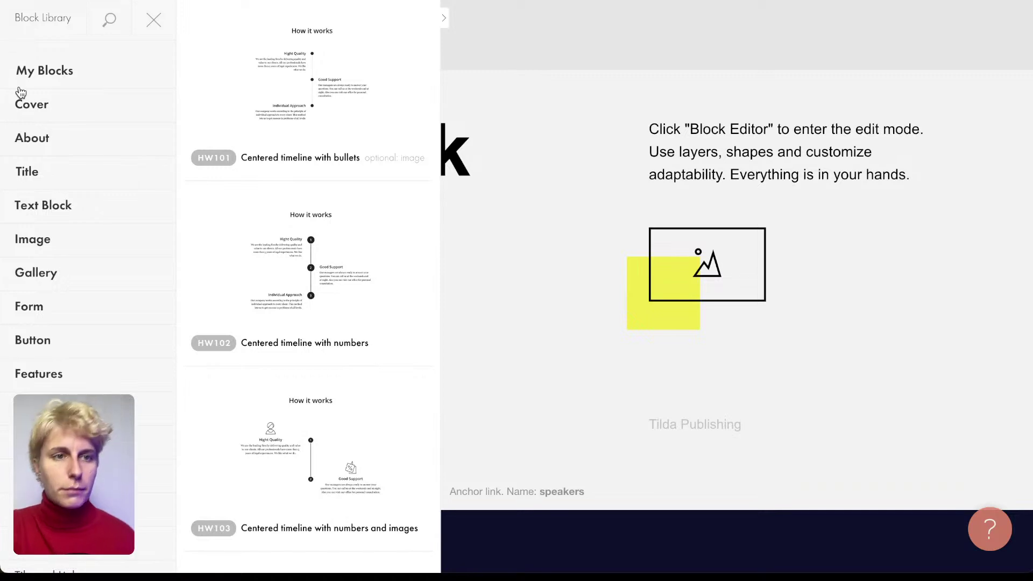
pyautogui.scroll(-5, 19, 94)
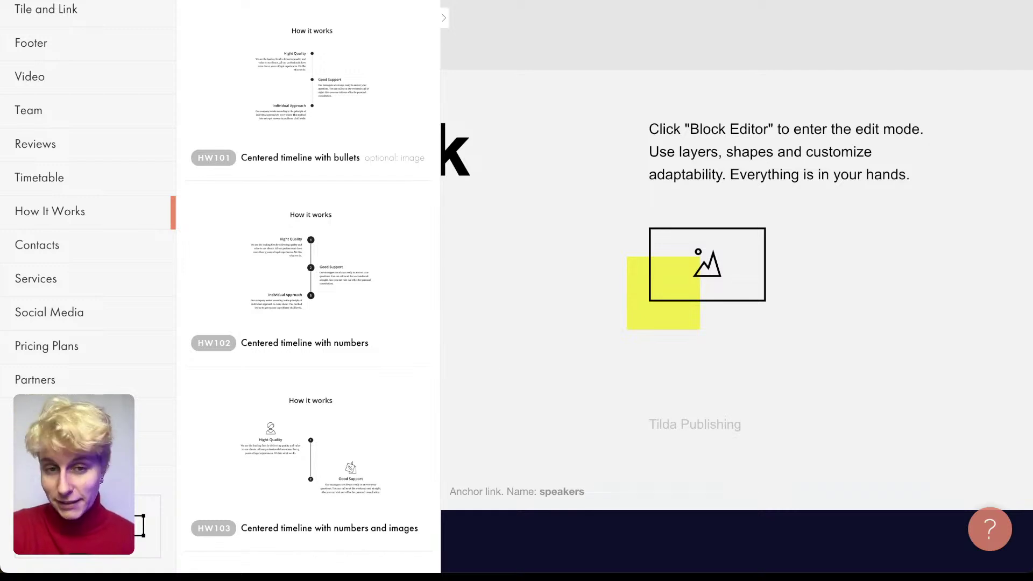
pyautogui.click(579, 347)
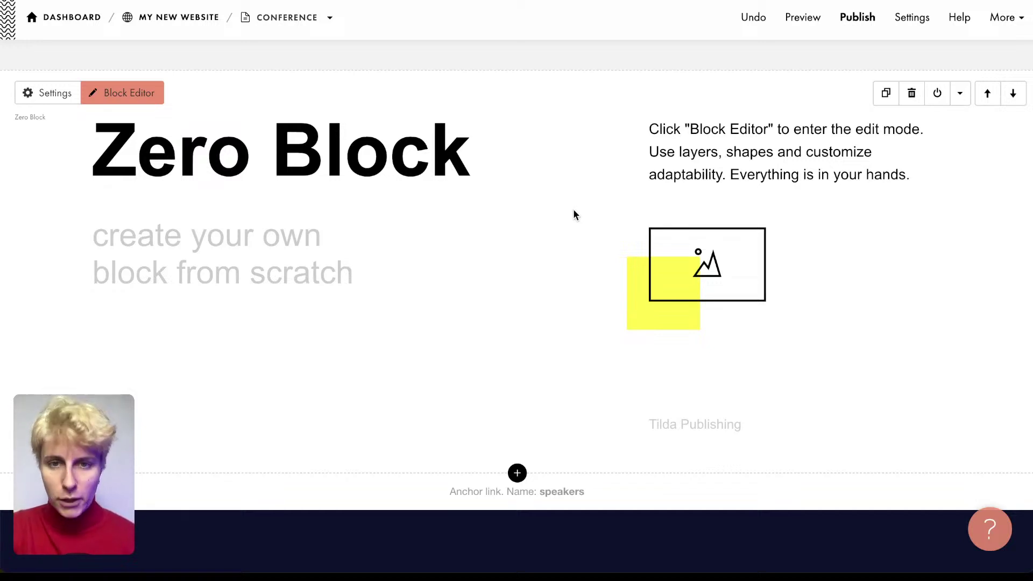
# - Open the Zero Block in the Block Editor and collapse its artboard settings
pyautogui.click(132, 97)
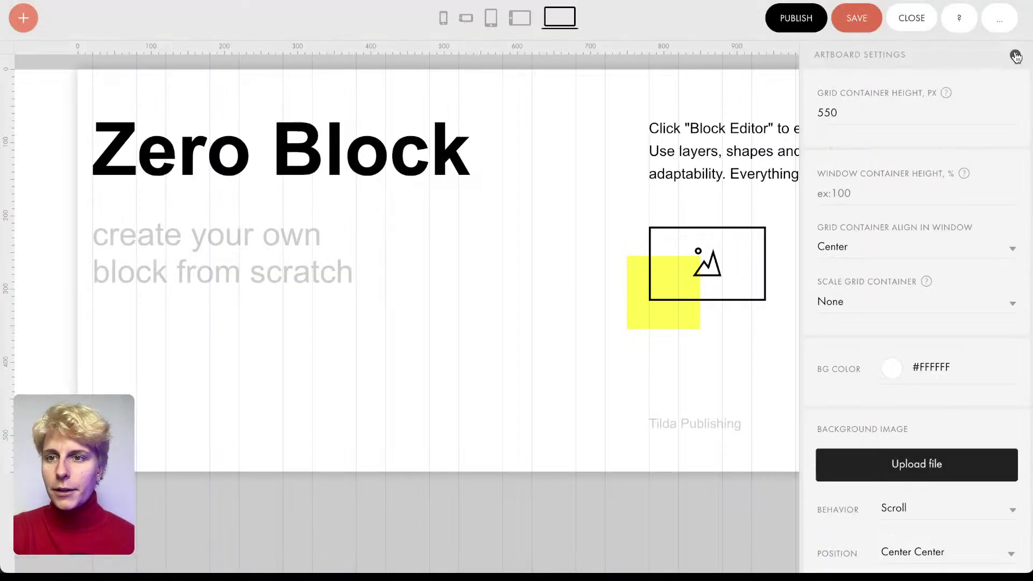
pyautogui.click(1015, 56)
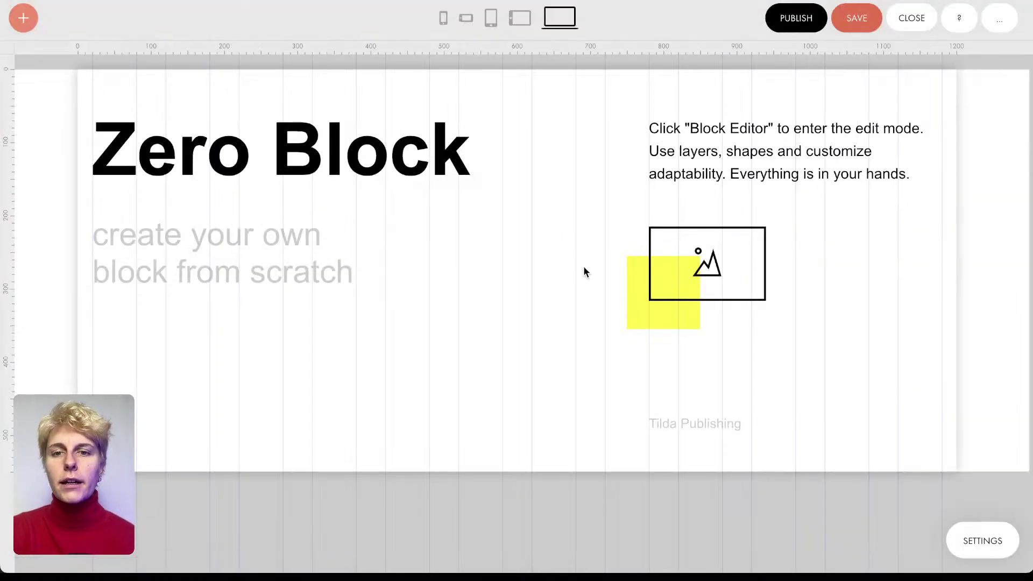
# - Move the yellow square to the empty area below the subtitle and the Zero Block heading over the image placeholder
pyautogui.scroll(-6, 585, 269)
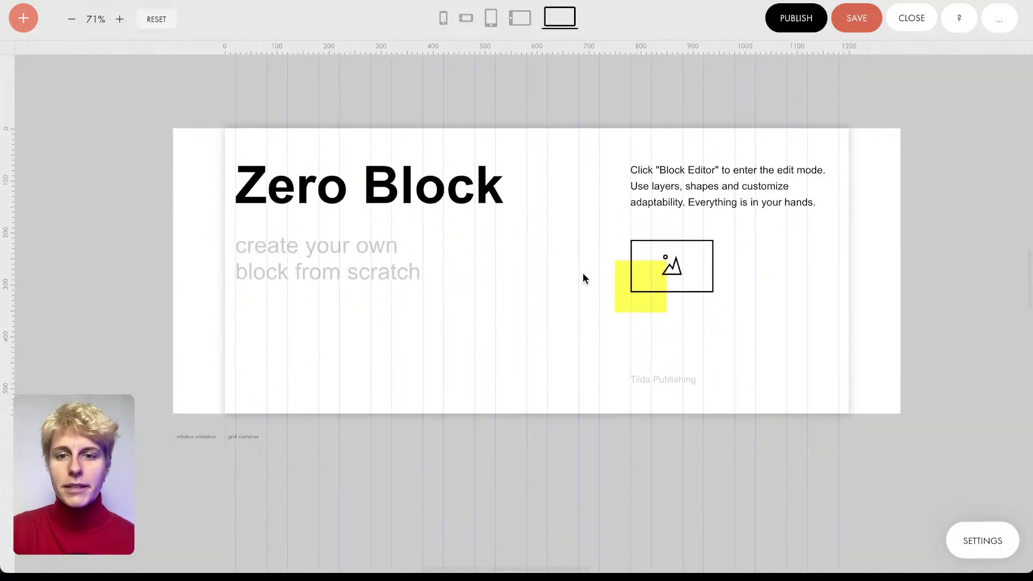
pyautogui.scroll(-2, 585, 278)
pyautogui.scroll(4, 585, 278)
pyautogui.scroll(-3, 584, 277)
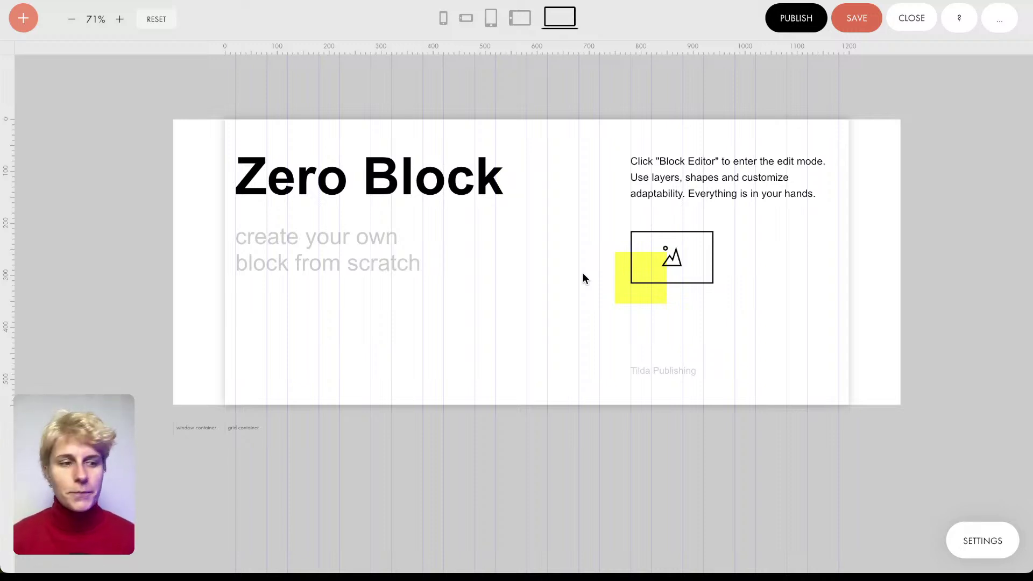
pyautogui.moveTo(623, 285); pyautogui.dragTo(402, 297)
pyautogui.moveTo(366, 178); pyautogui.dragTo(621, 244)
# - Delete the grey "create your own block from scratch" text and move the Zero Block heading back to the artboard's upper left
pyautogui.moveTo(350, 258); pyautogui.dragTo(433, 161)
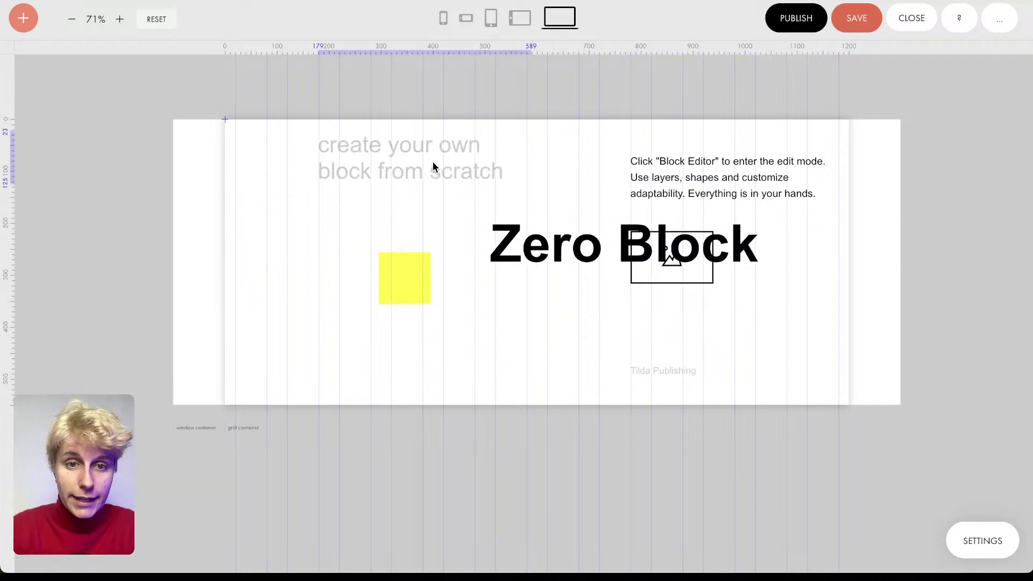
pyautogui.press('Delete')
pyautogui.moveTo(484, 244); pyautogui.dragTo(242, 185)
# - Reduce the Zero Block heading's font size until its text spans about 420 px, and deselect it
pyautogui.doubleClick(479, 194)
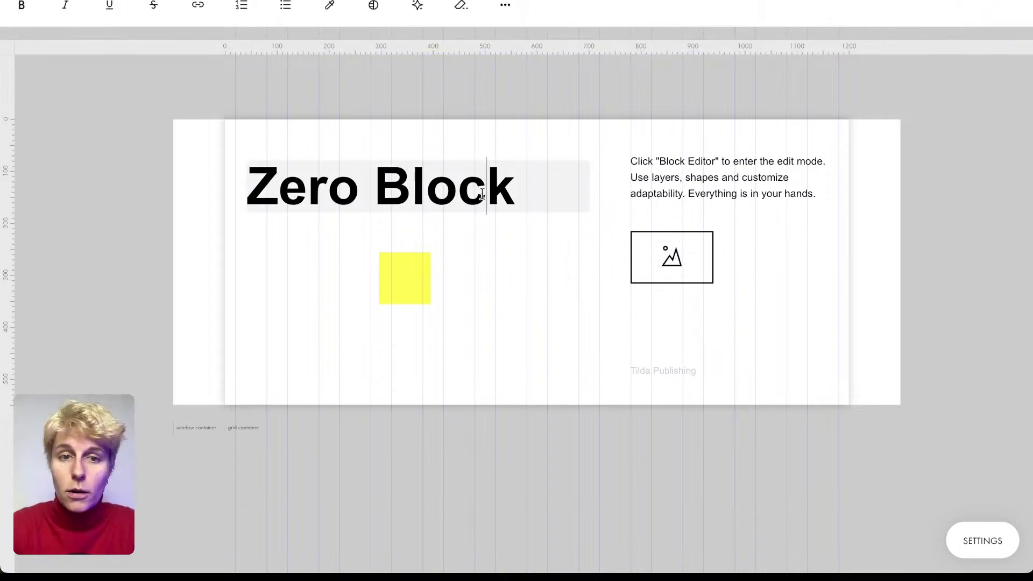
pyautogui.click(358, 202)
pyautogui.press('-')
pyautogui.press('-')
pyautogui.press('-')
pyautogui.press('-')
pyautogui.press('-')
pyautogui.press('-')
pyautogui.press('-')
pyautogui.press('-')
pyautogui.press('-')
pyautogui.press('-')
pyautogui.press('-')
pyautogui.press('-')
pyautogui.press('-')
pyautogui.press('-')
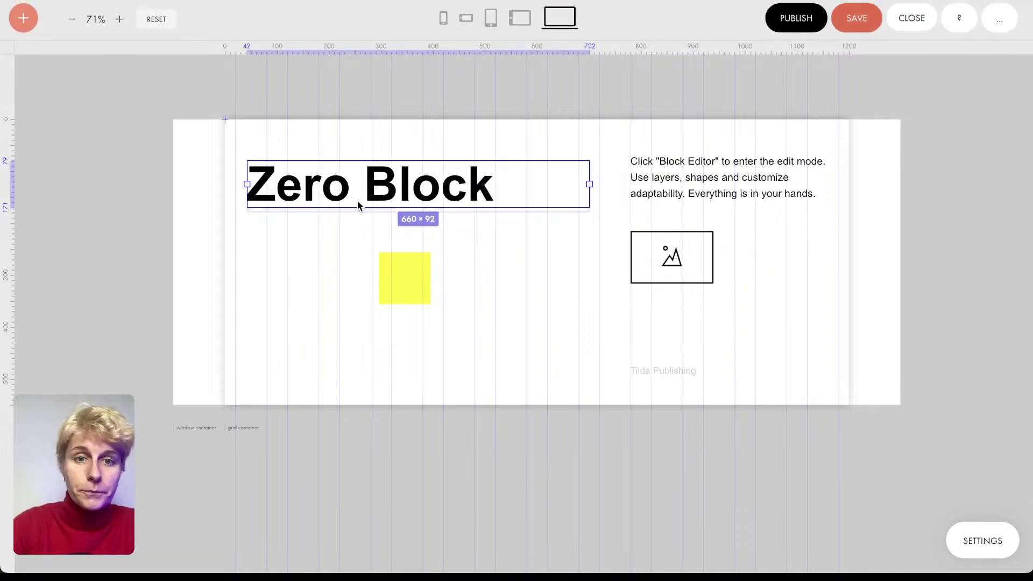
pyautogui.press('-')
pyautogui.press('-')
pyautogui.press('-')
pyautogui.press('-')
pyautogui.click(705, 240)
pyautogui.click(538, 306)
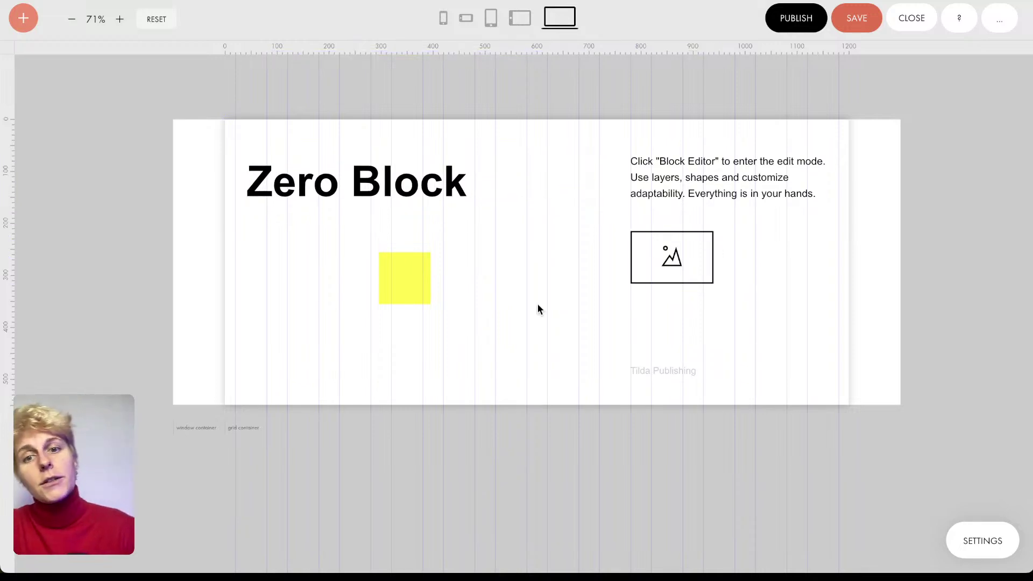
# - Enlarge the yellow square to a rectangle of about 423 × 290 px and recolour it dark purple #443A53
pyautogui.click(27, 21)
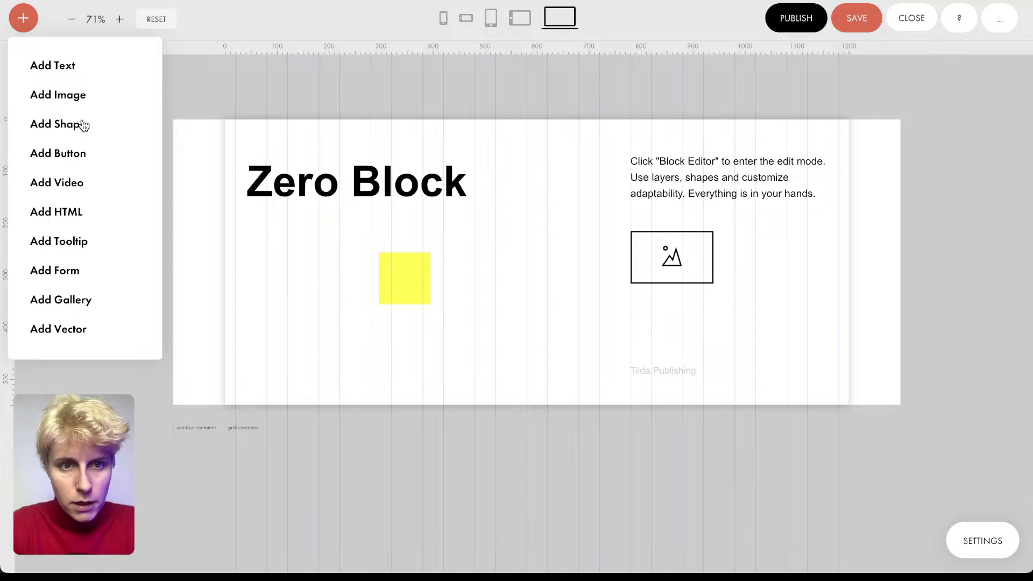
pyautogui.moveTo(407, 280); pyautogui.dragTo(592, 269)
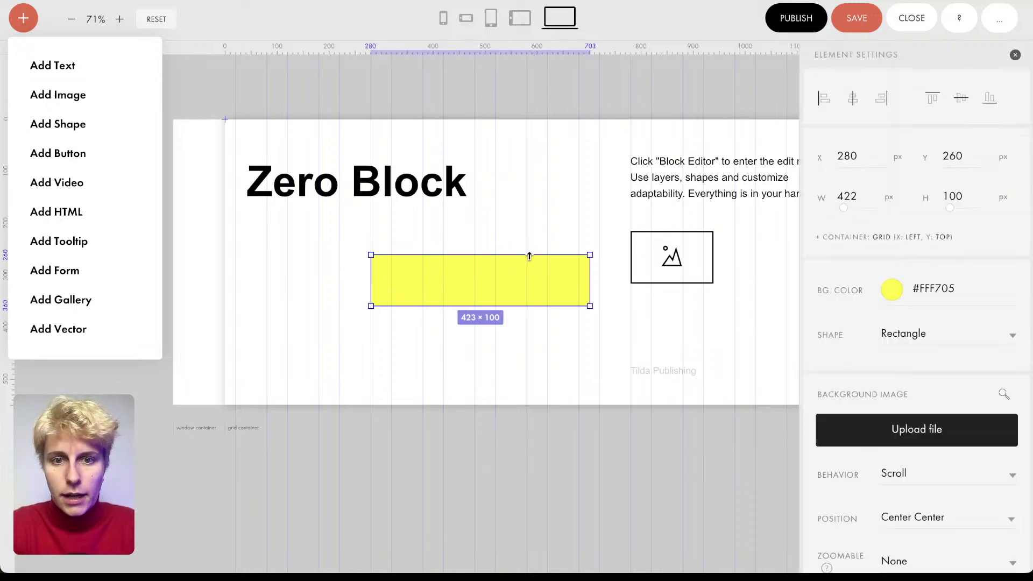
pyautogui.moveTo(521, 306); pyautogui.dragTo(522, 409)
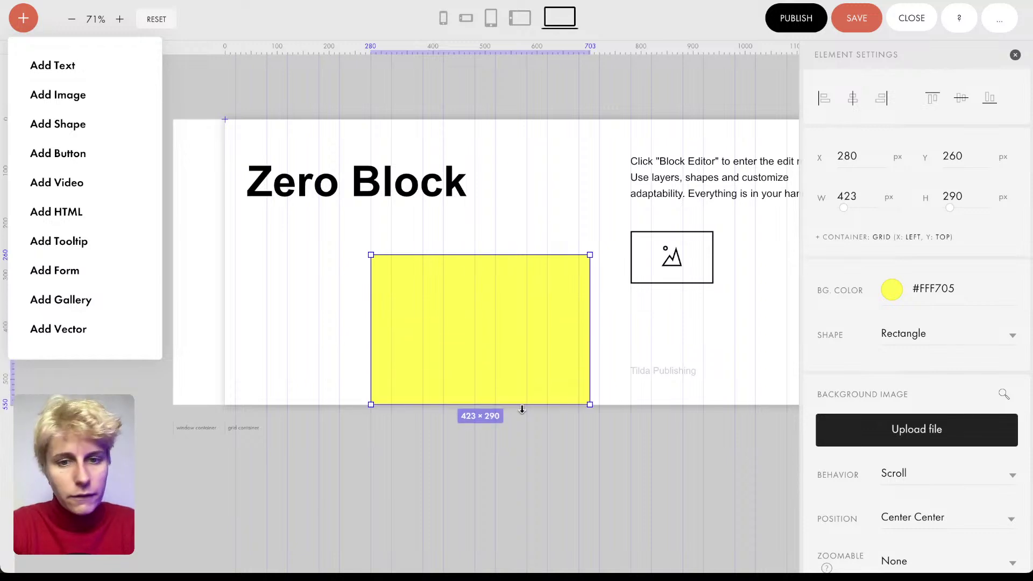
pyautogui.click(934, 291)
pyautogui.moveTo(907, 349); pyautogui.dragTo(779, 388)
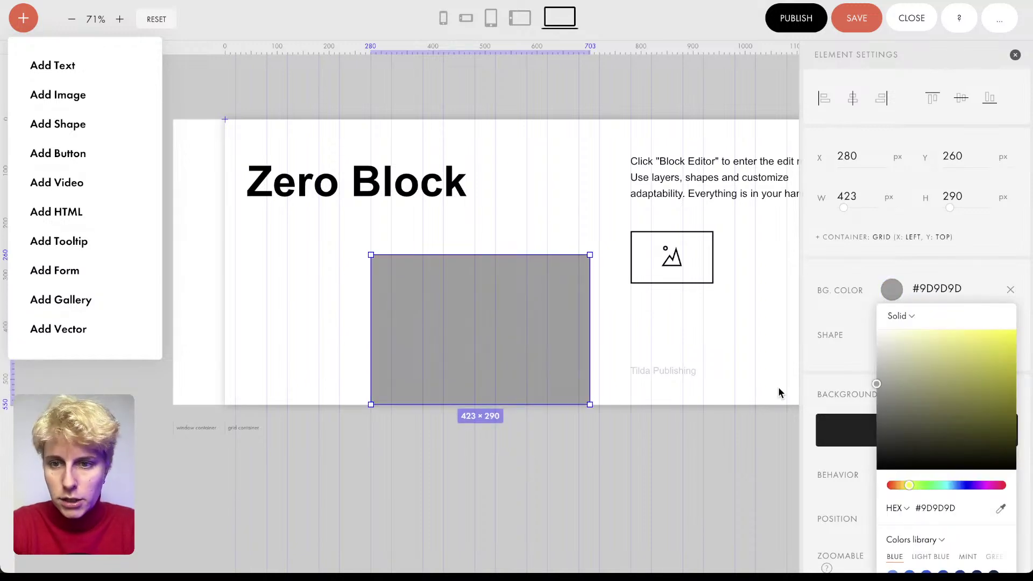
pyautogui.click(918, 425)
pyautogui.click(972, 485)
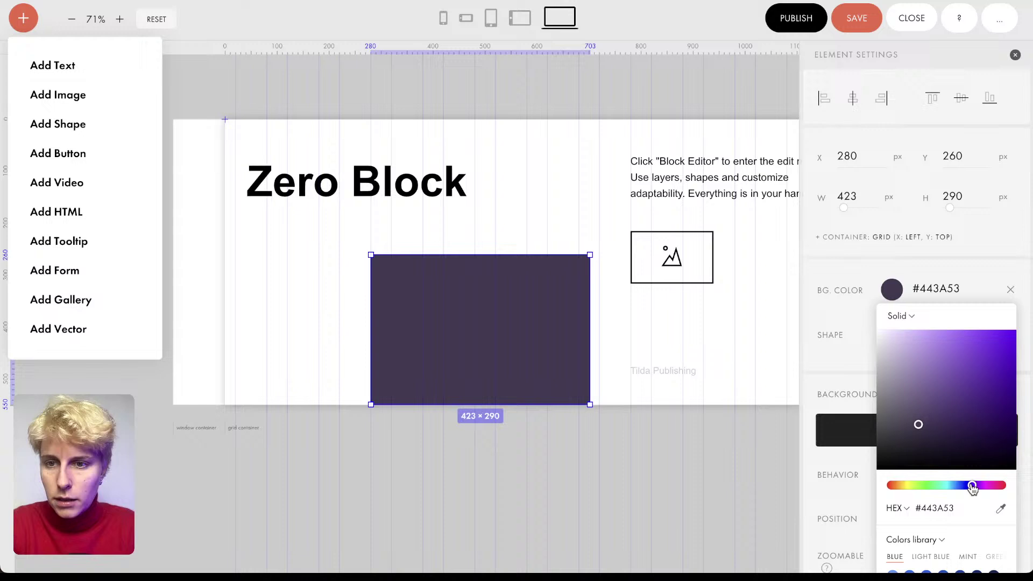
pyautogui.click(847, 323)
# - Set the rectangle's shape to Circle, trying a flattened form of about 423 × 255 px and the Line shape in between
pyautogui.click(913, 337)
pyautogui.click(906, 352)
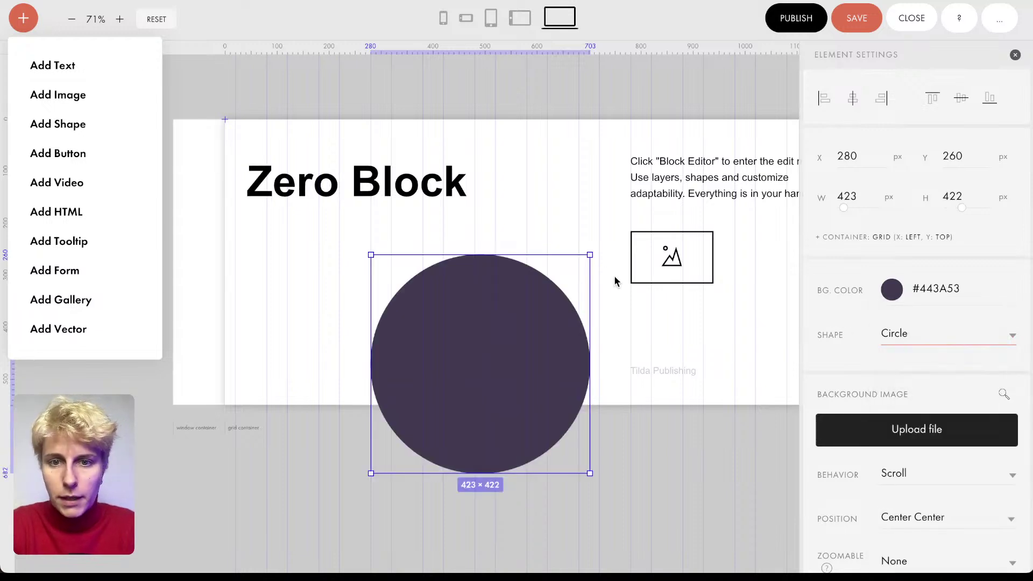
pyautogui.moveTo(589, 254); pyautogui.dragTo(590, 342)
pyautogui.click(898, 335)
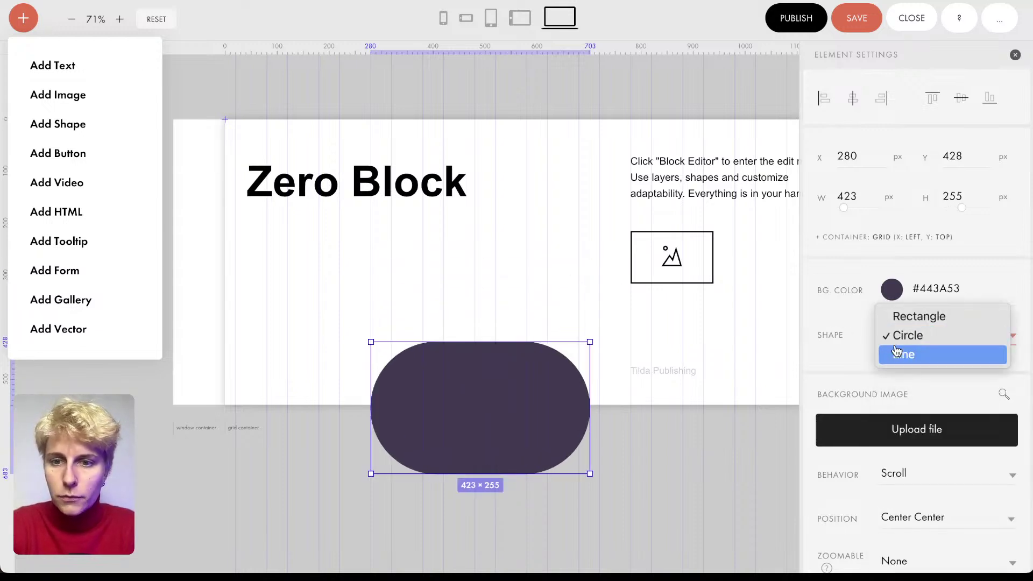
pyautogui.click(896, 353)
pyautogui.click(898, 335)
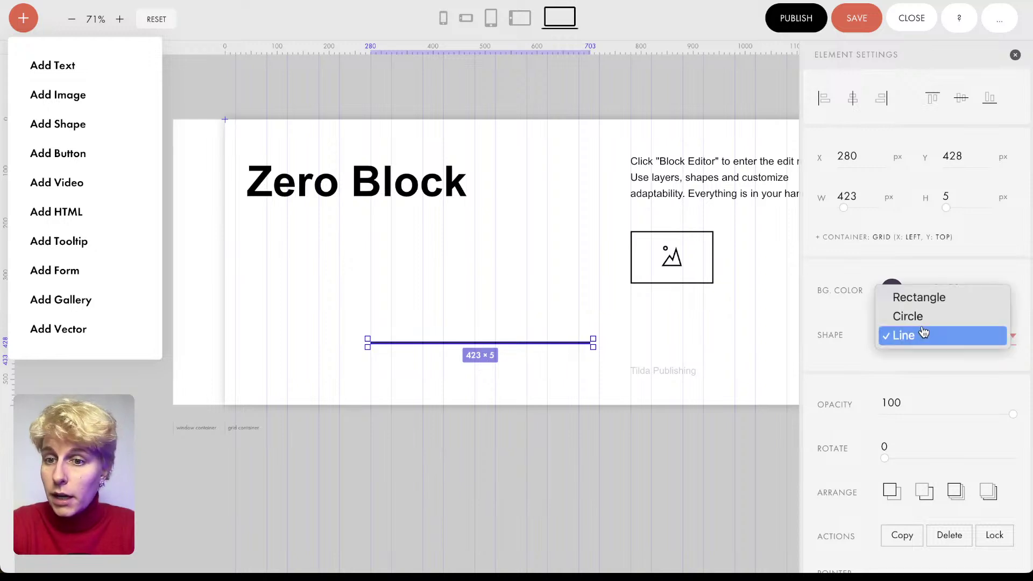
pyautogui.click(897, 317)
# - Change the circle's background colour to light purple #AF7BFF
pyautogui.click(892, 289)
pyautogui.click(911, 365)
pyautogui.click(980, 330)
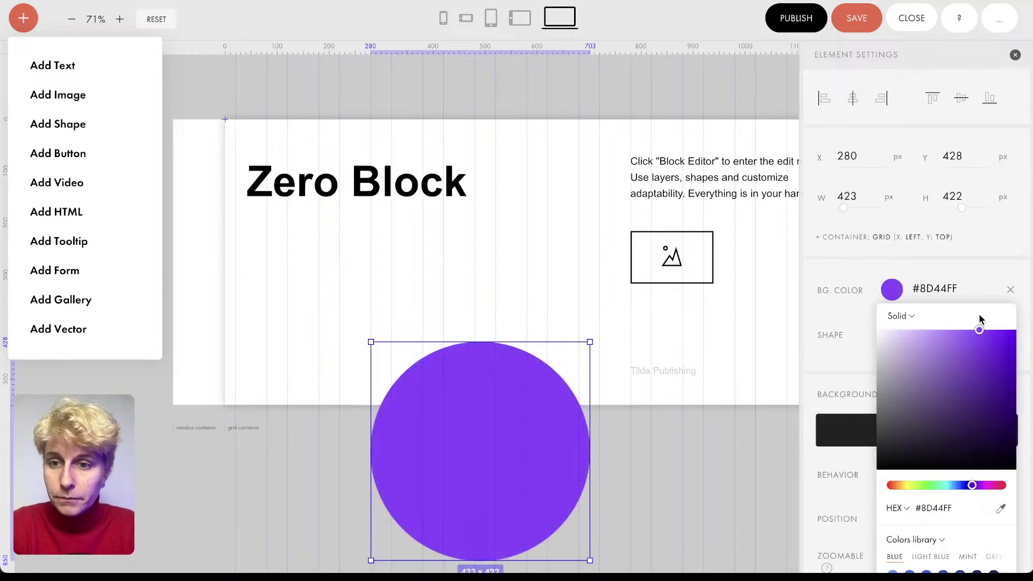
pyautogui.click(949, 330)
# - Shrink the circle to about 172 × 172 px and place it below the heading at about X 19, Y 321
pyautogui.moveTo(590, 342); pyautogui.dragTo(495, 478)
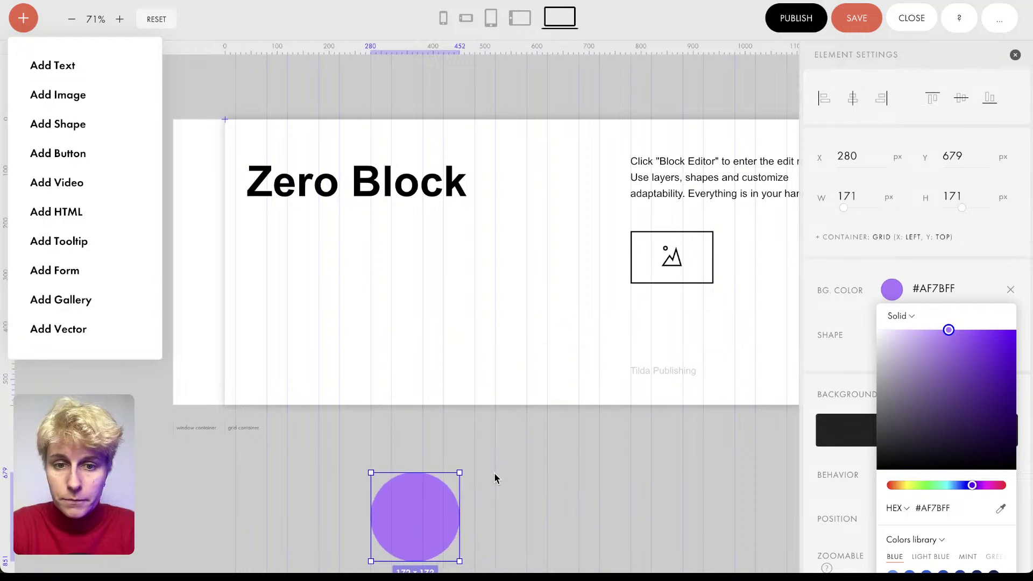
pyautogui.moveTo(401, 518); pyautogui.dragTo(263, 338)
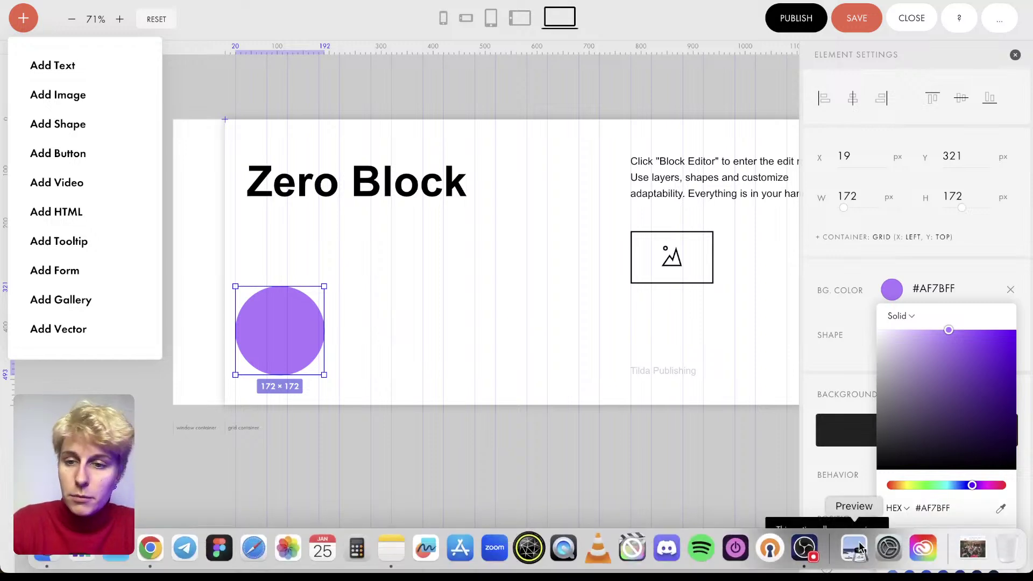
# - Use the crowd photo from the computer's files as the circle's background image and select the circle
pyautogui.click(973, 548)
pyautogui.moveTo(974, 498); pyautogui.dragTo(276, 314)
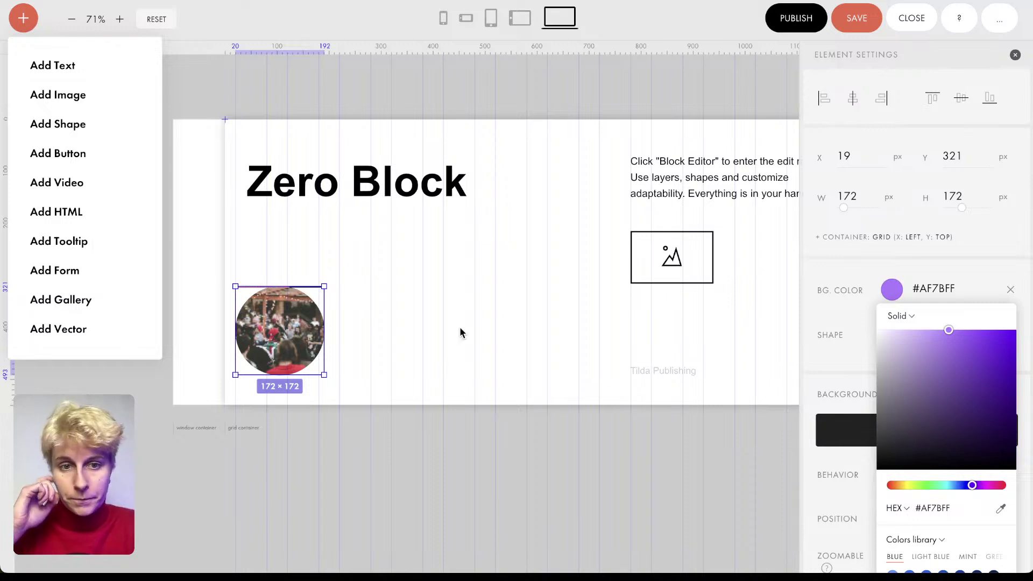
pyautogui.click(329, 290)
pyautogui.click(295, 332)
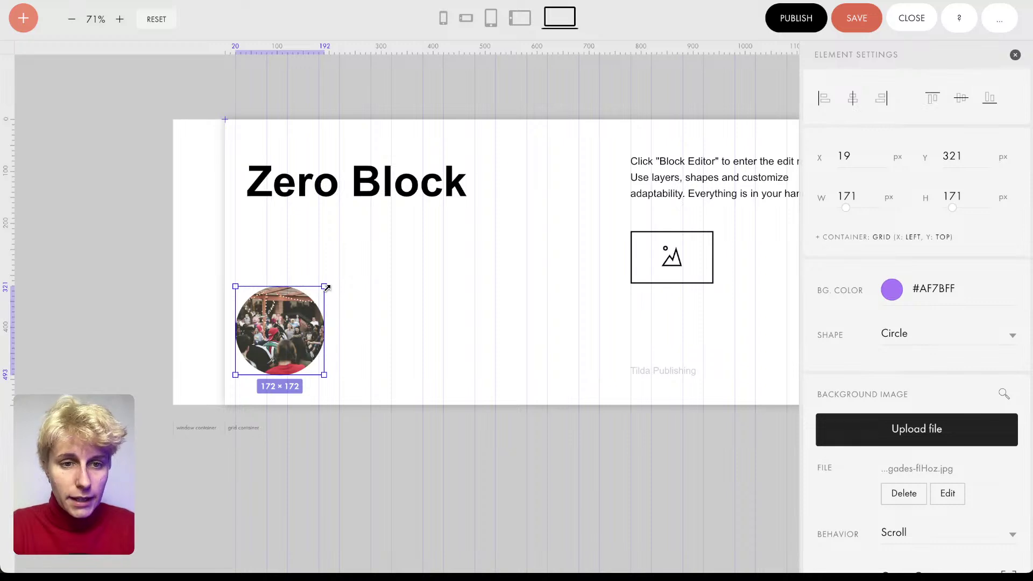
# - Enlarge the photo circle to about 275 × 275 px and position it under the heading at about X 19, Y 231
pyautogui.moveTo(327, 287); pyautogui.dragTo(452, 233)
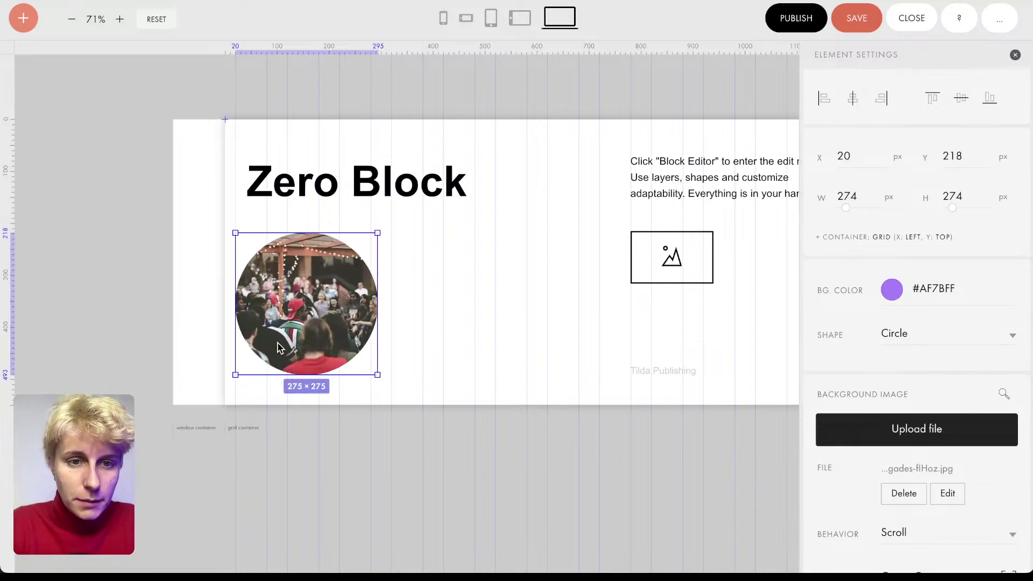
pyautogui.moveTo(283, 348); pyautogui.dragTo(340, 353)
pyautogui.press('Escape')
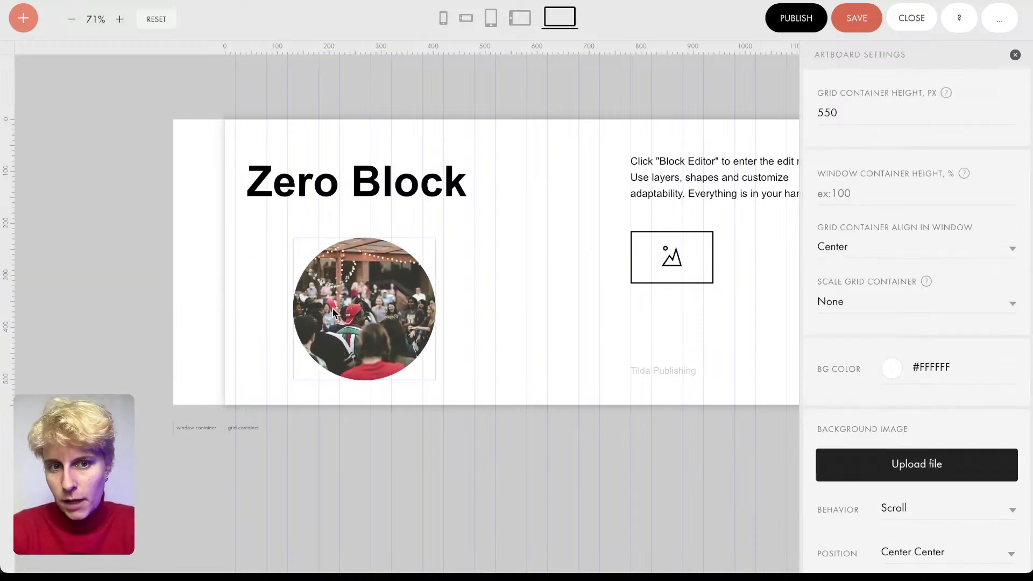
pyautogui.moveTo(336, 312); pyautogui.dragTo(278, 314)
pyautogui.click(479, 278)
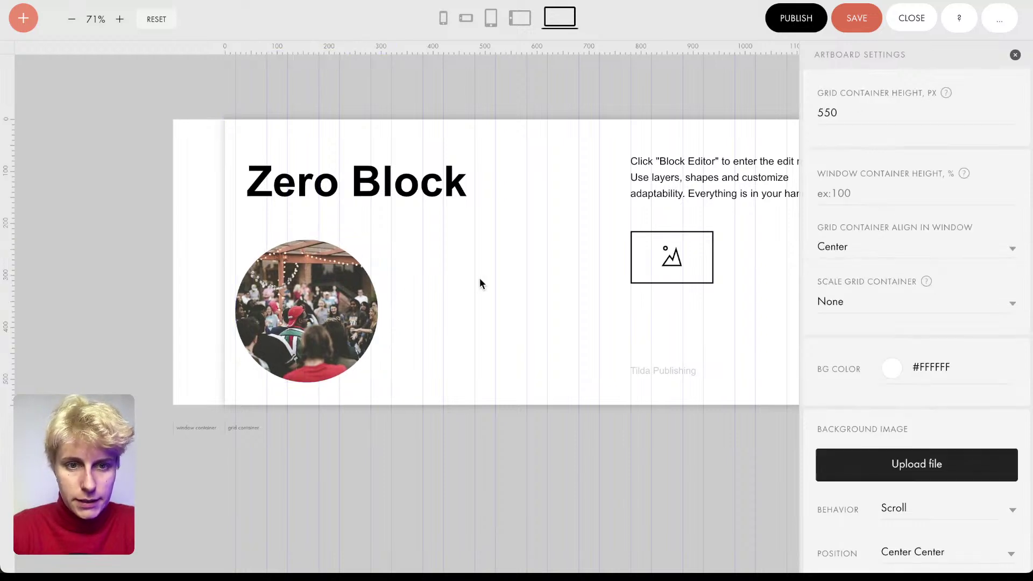
pyautogui.hotkey('ctrl', 'z')
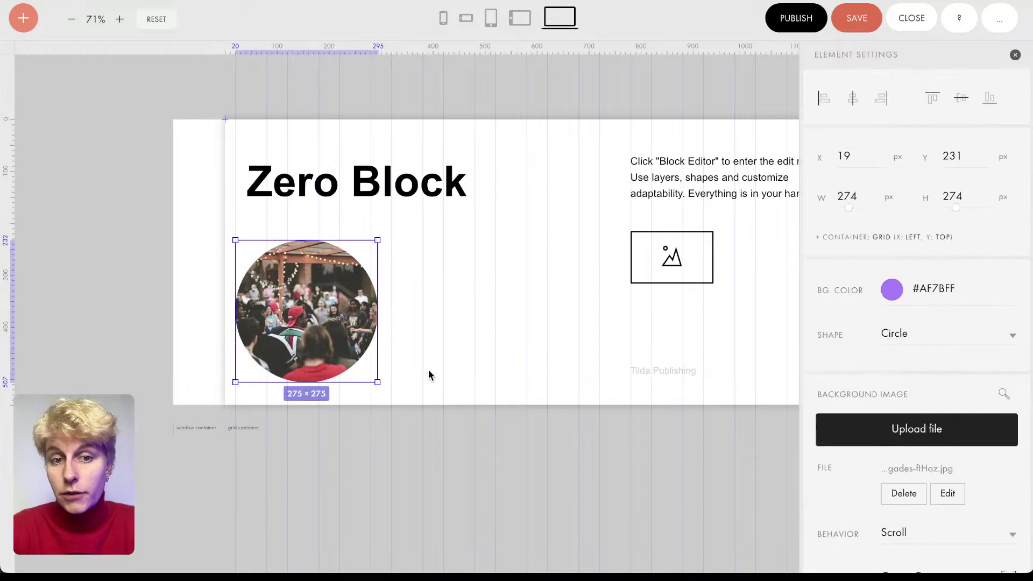
# - Add a button to the artboard and place it beside the photo circle
pyautogui.click(23, 18)
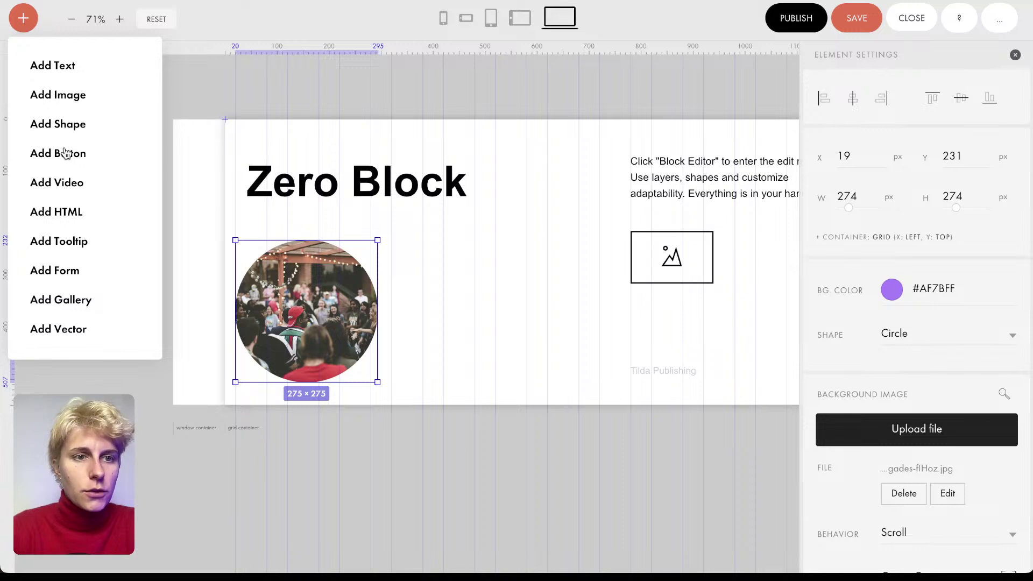
pyautogui.click(85, 153)
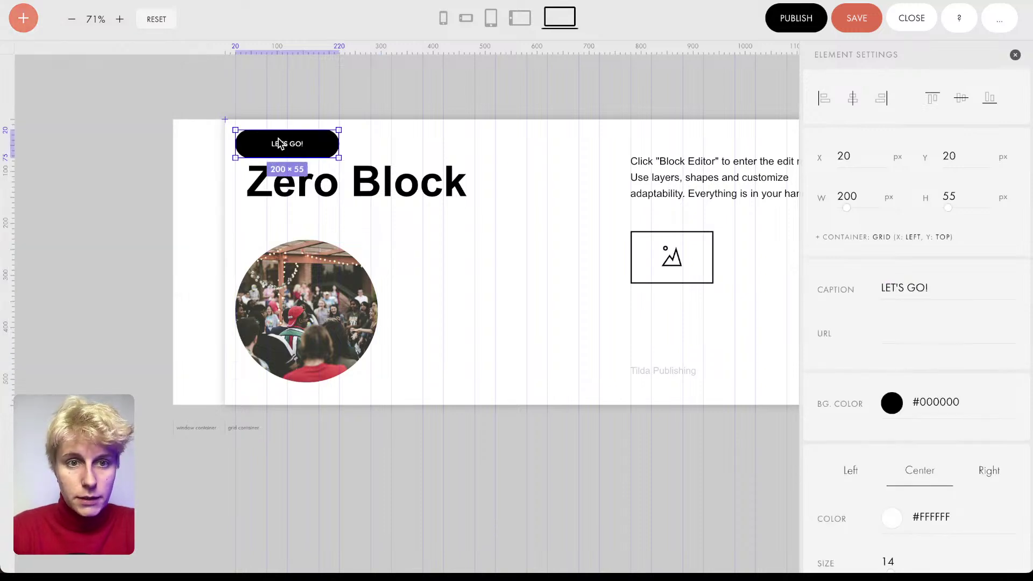
pyautogui.moveTo(288, 143); pyautogui.dragTo(445, 425)
# - Extend the artboard downward to a height of about 1010 px
pyautogui.scroll(-2, 451, 291)
pyautogui.moveTo(441, 360); pyautogui.dragTo(426, 530)
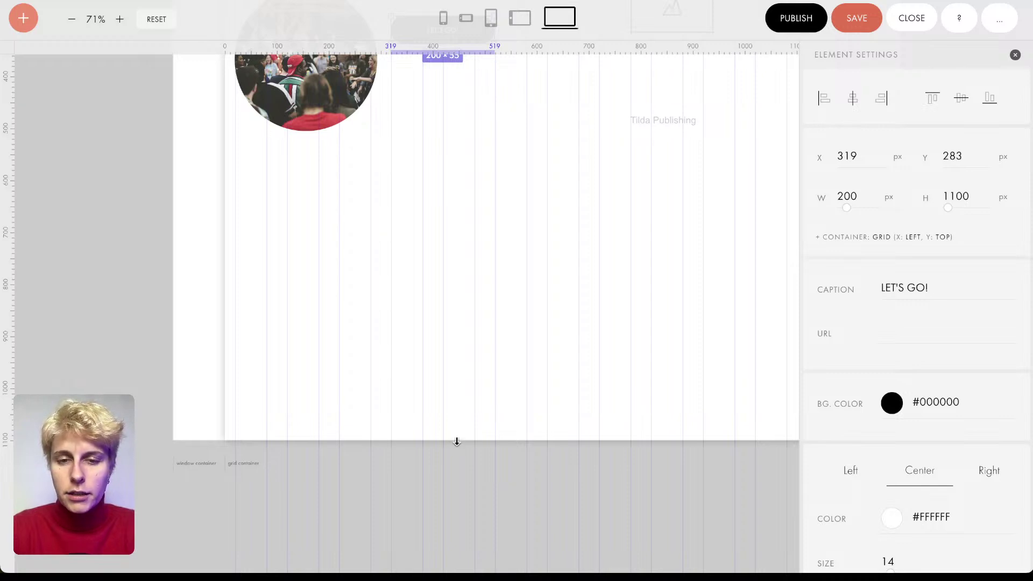
pyautogui.moveTo(457, 441); pyautogui.dragTo(480, 402)
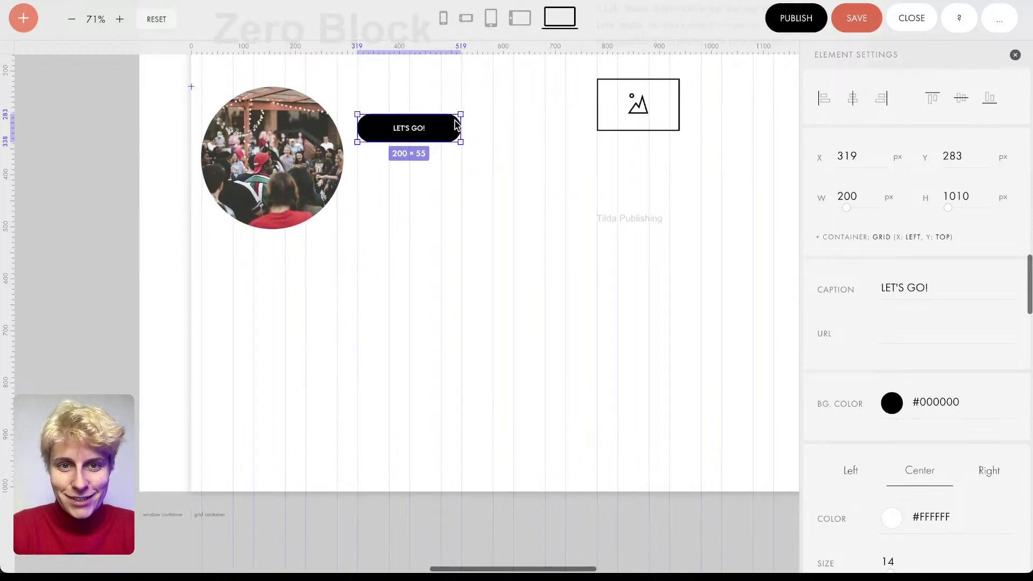
# - Move the button below the photo circle to about X 79, Y 684 and change its caption to "Tune in"
pyautogui.moveTo(411, 129); pyautogui.dragTo(285, 341)
pyautogui.scroll(5, 285, 341)
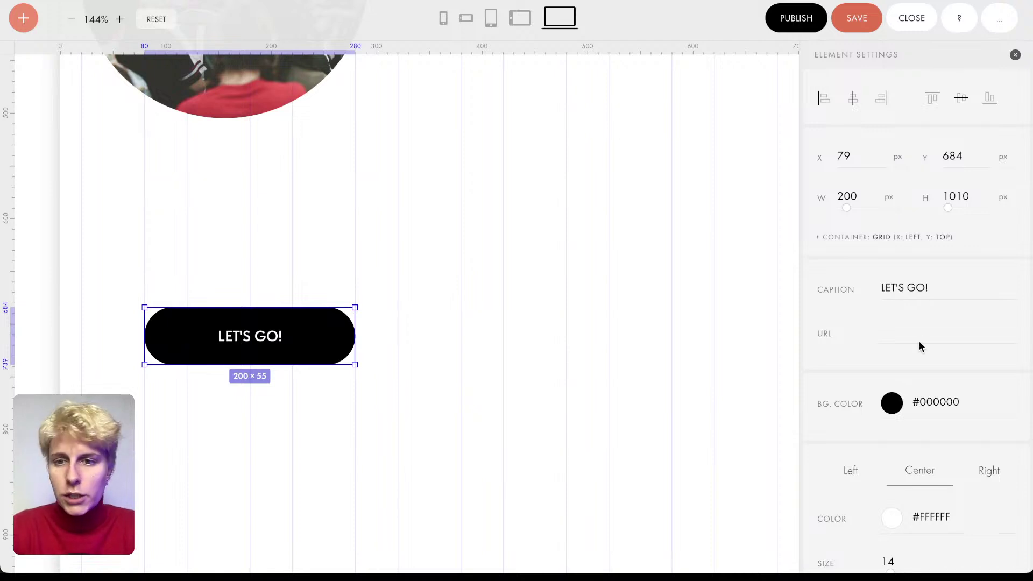
pyautogui.click(911, 287)
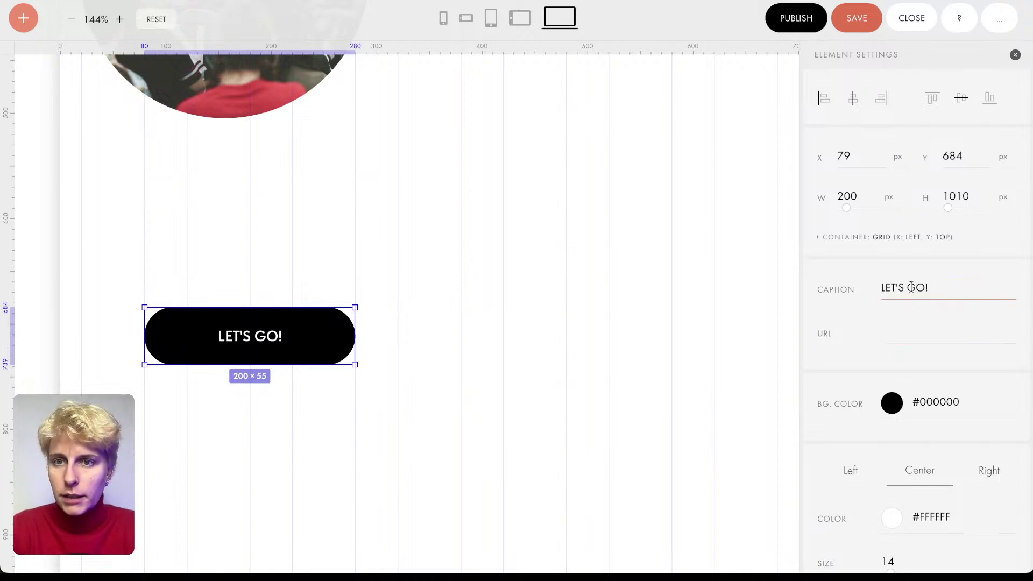
pyautogui.tripleClick(912, 287)
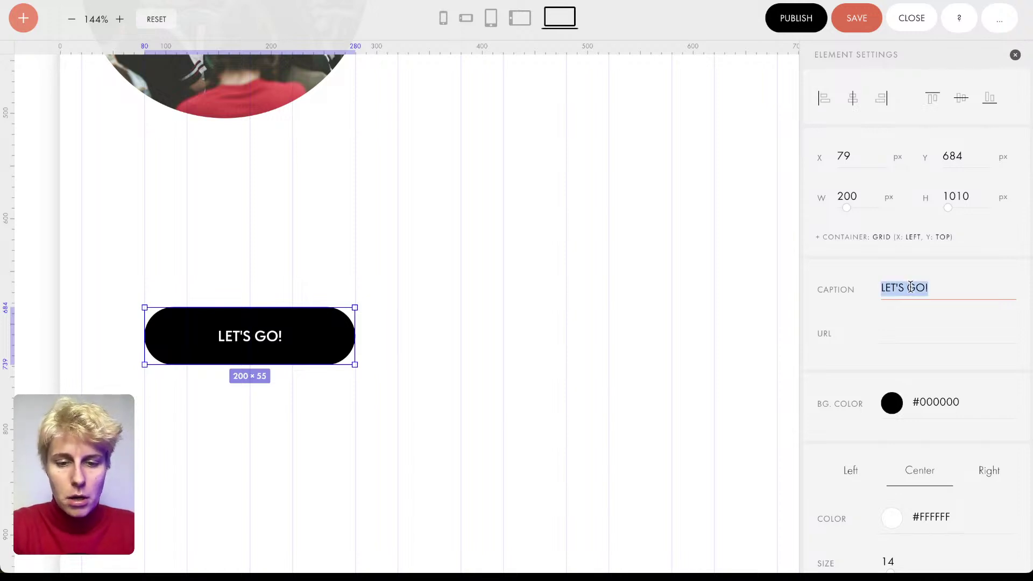
pyautogui.write('Tune in')
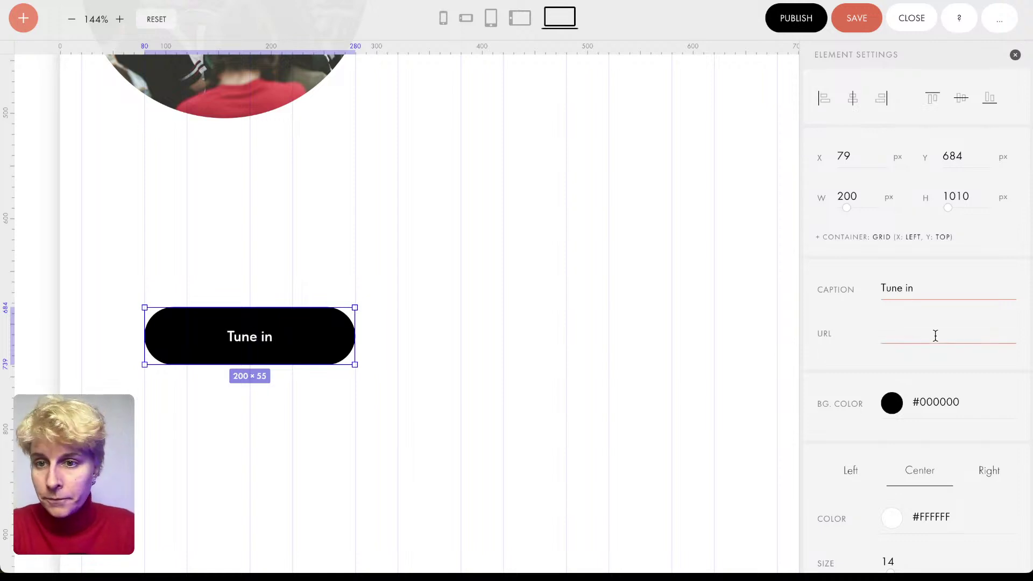
# - Set the Tune in button's text size to 21 and deselect the button
pyautogui.click(920, 330)
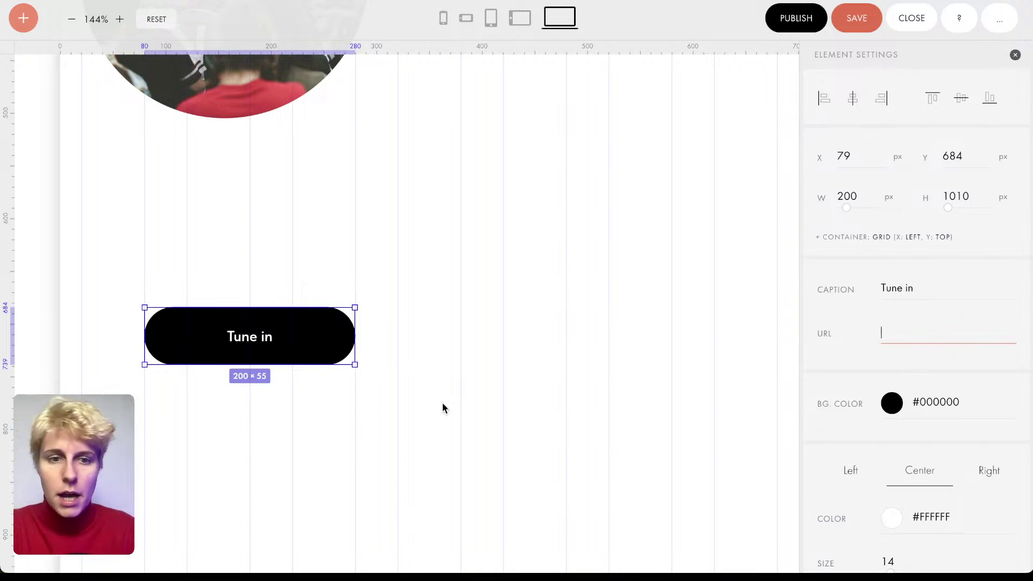
pyautogui.scroll(-2, 897, 355)
pyautogui.scroll(-1, 898, 357)
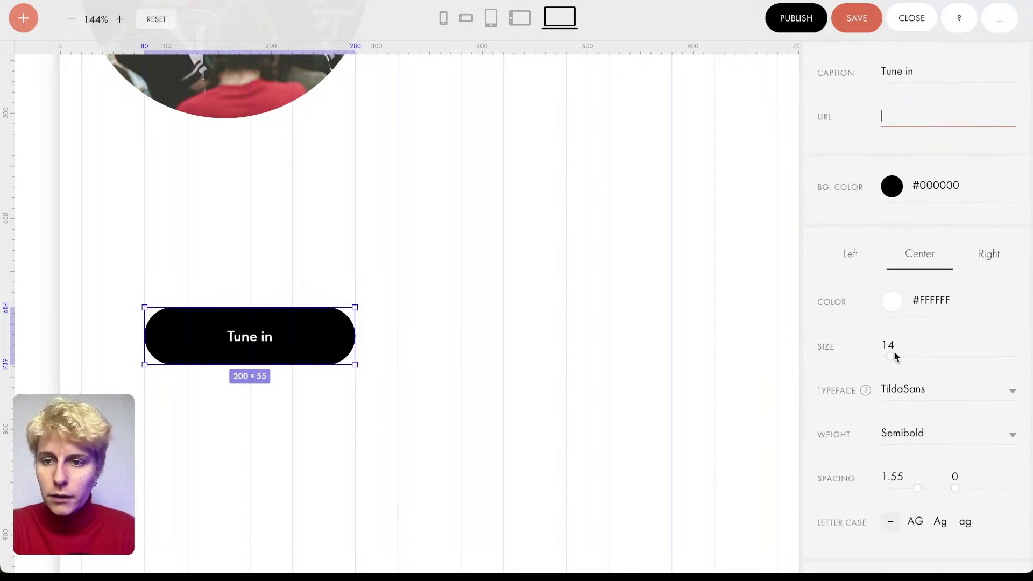
pyautogui.moveTo(895, 356); pyautogui.dragTo(902, 359)
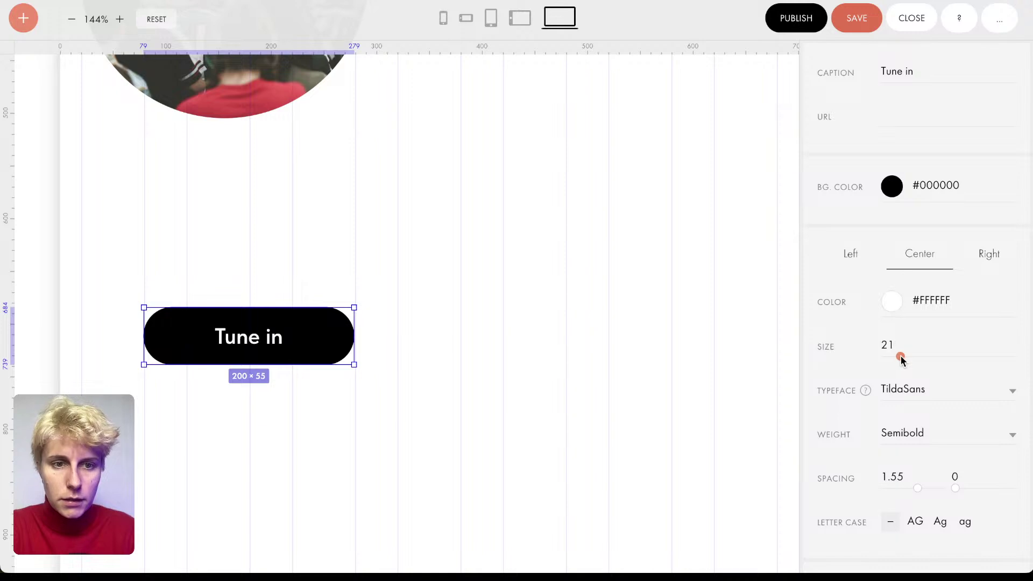
pyautogui.click(595, 321)
pyautogui.scroll(-5, 526, 304)
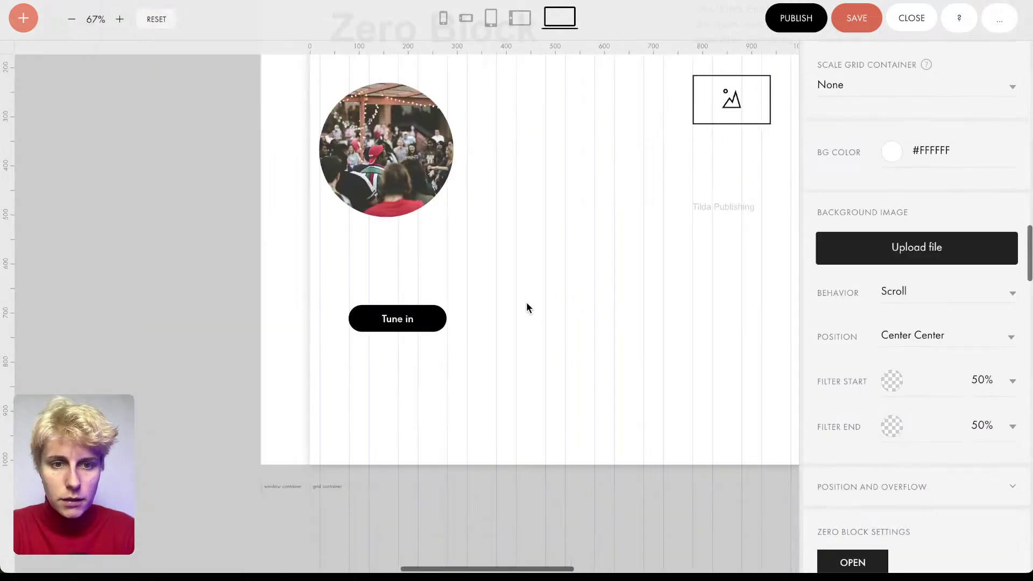
# - Set the Tune in button's background to #CA303C sampled from the photo circle and move the button to about X 20, Y 663
pyautogui.click(378, 314)
pyautogui.hscroll(5, 413, 327)
pyautogui.scroll(4, 414, 327)
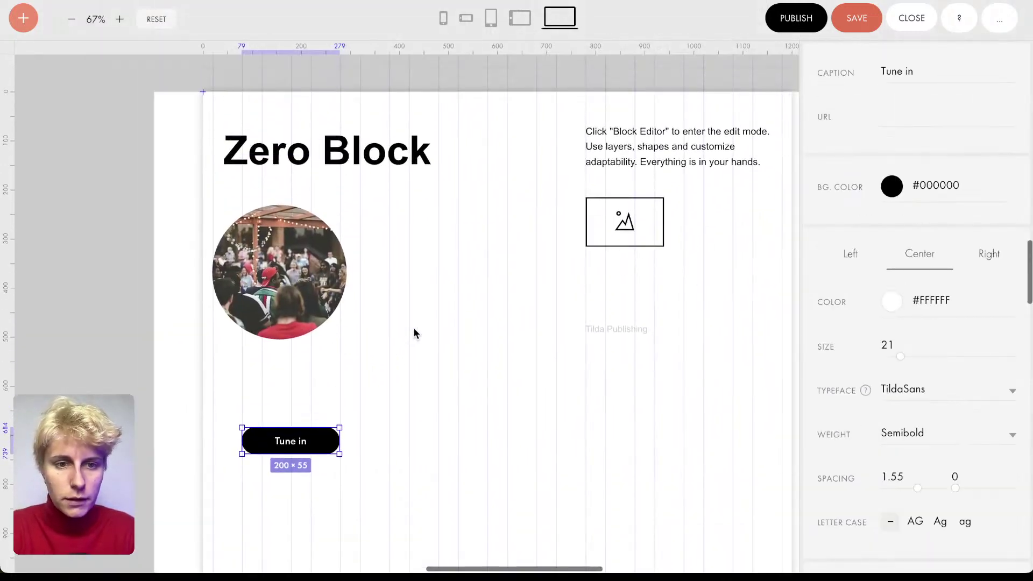
pyautogui.click(891, 188)
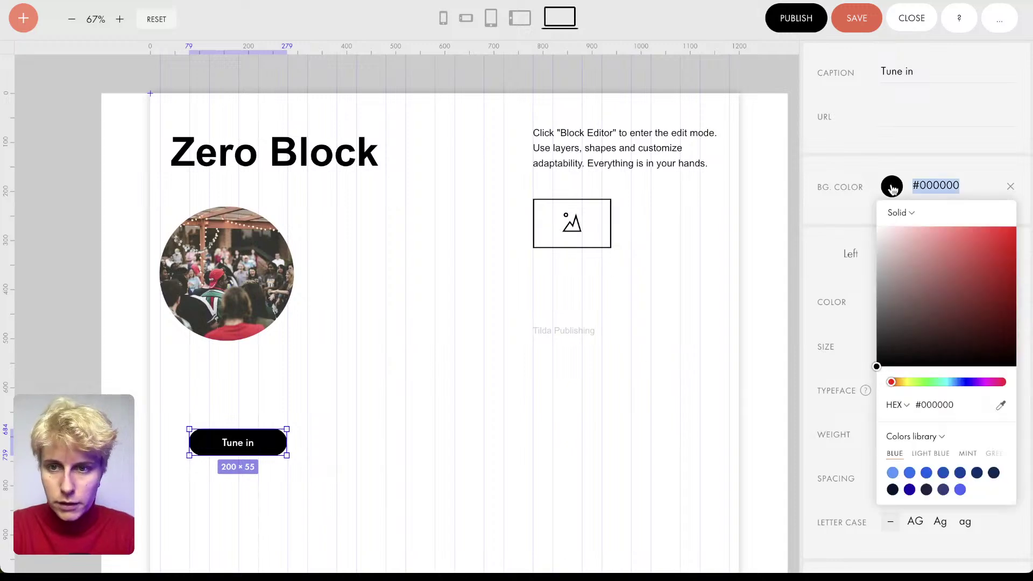
pyautogui.click(923, 260)
pyautogui.moveTo(922, 259); pyautogui.dragTo(966, 226)
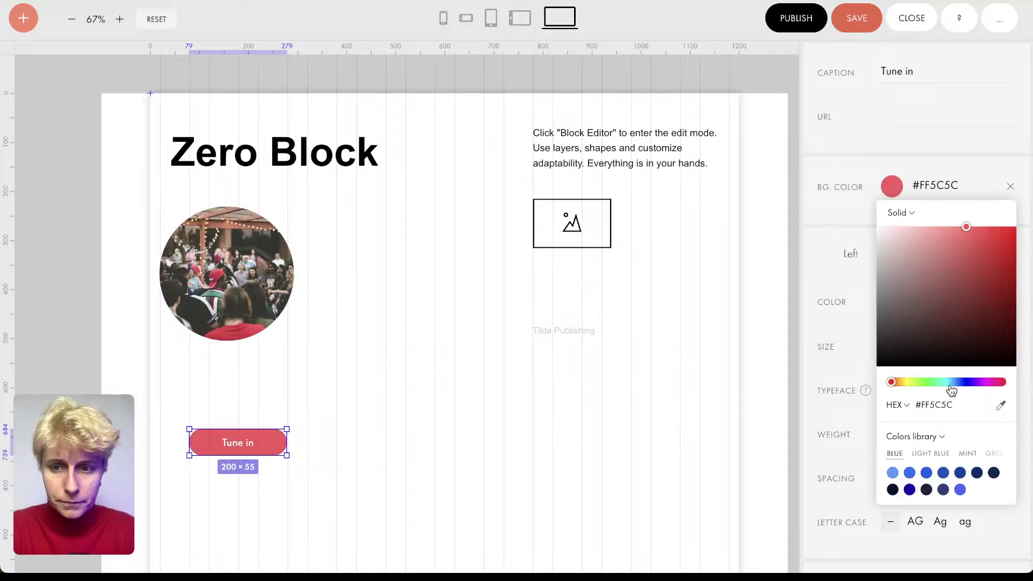
pyautogui.click(1002, 407)
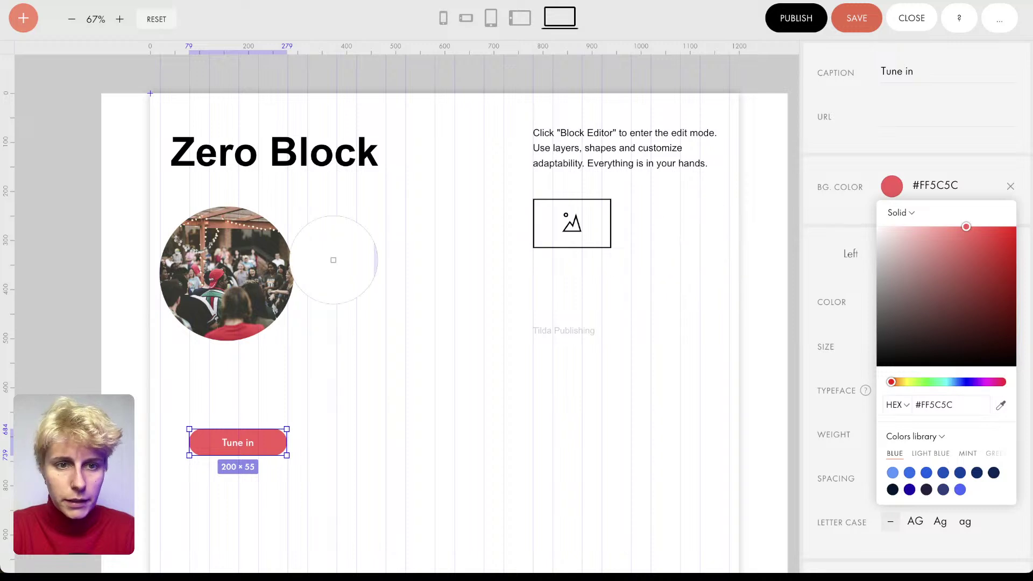
pyautogui.click(235, 336)
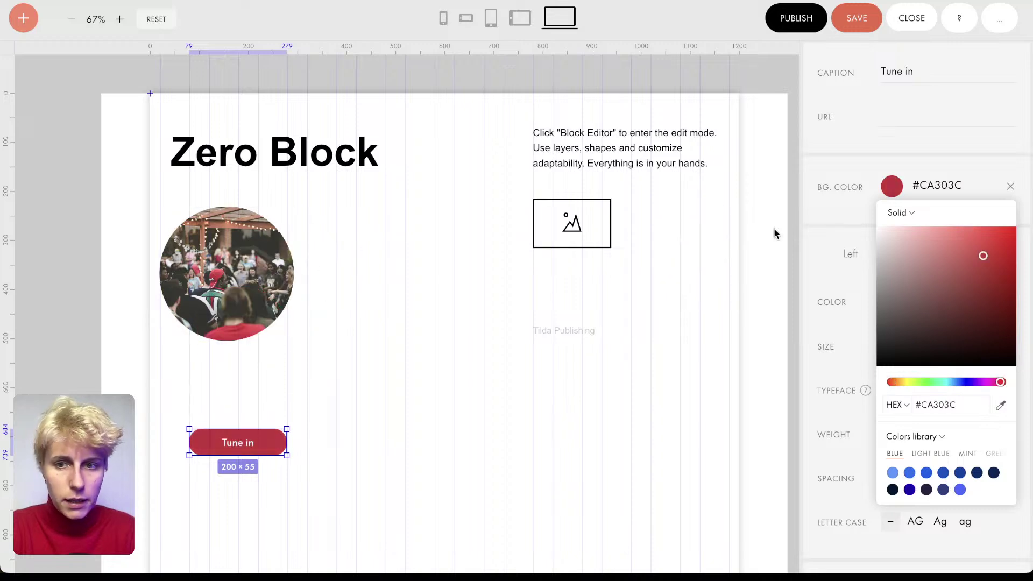
pyautogui.click(1011, 186)
pyautogui.click(364, 438)
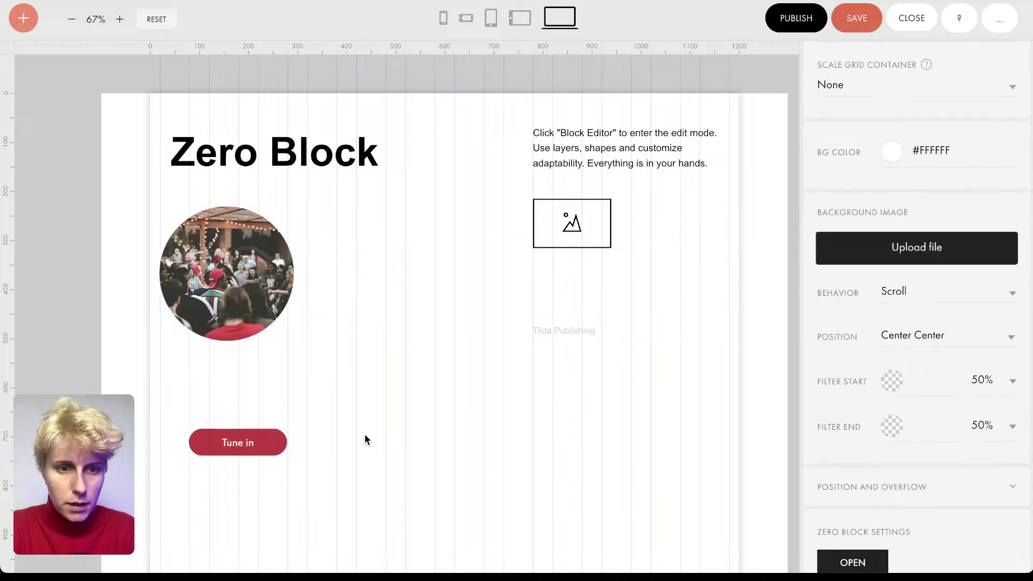
pyautogui.moveTo(257, 444); pyautogui.dragTo(223, 428)
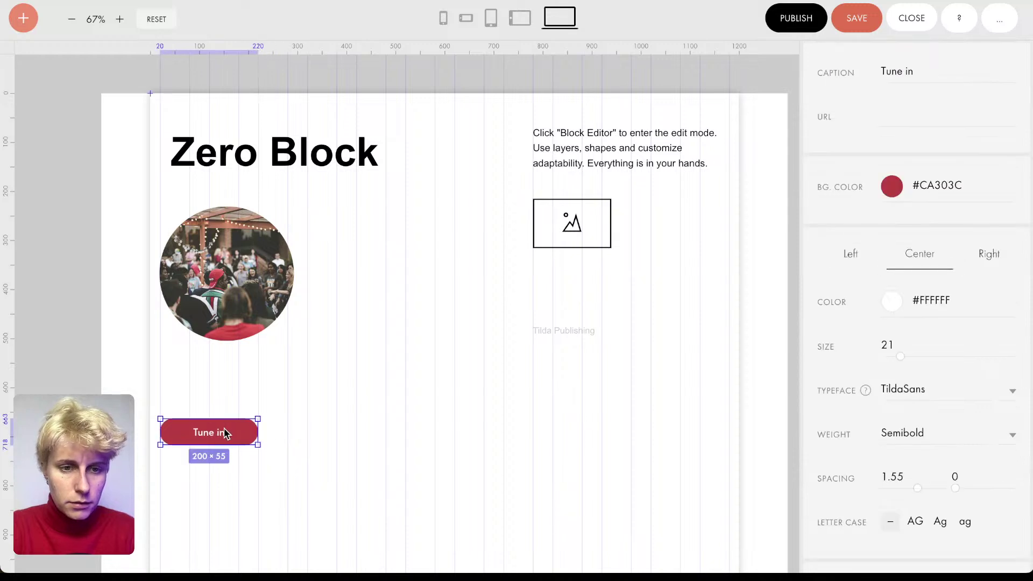
pyautogui.click(118, 165)
# - Add a vector element to the artboard and place it beside the photo circle at about X 380, Y 357
pyautogui.click(23, 17)
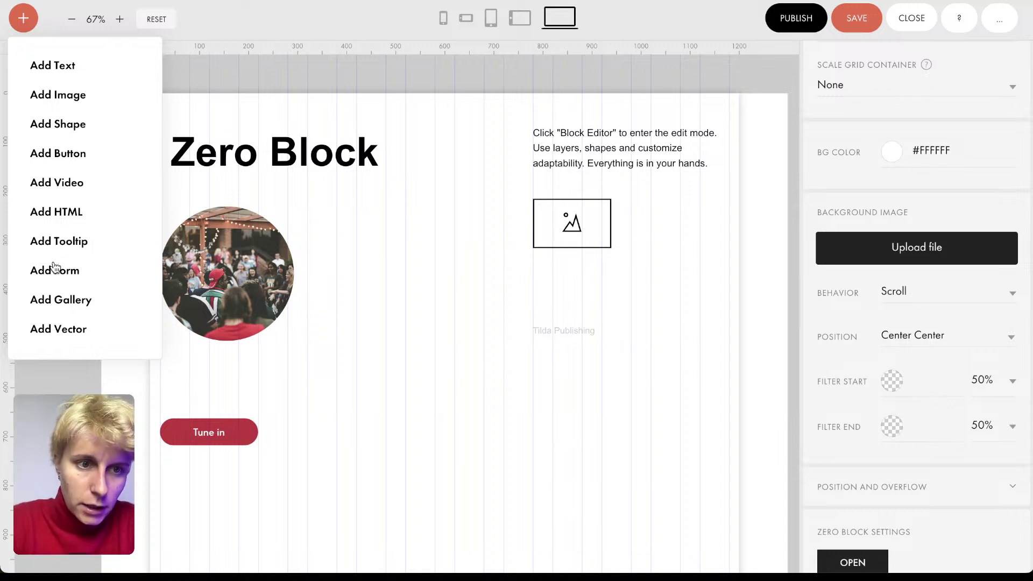
pyautogui.click(59, 330)
pyautogui.moveTo(213, 111); pyautogui.dragTo(392, 280)
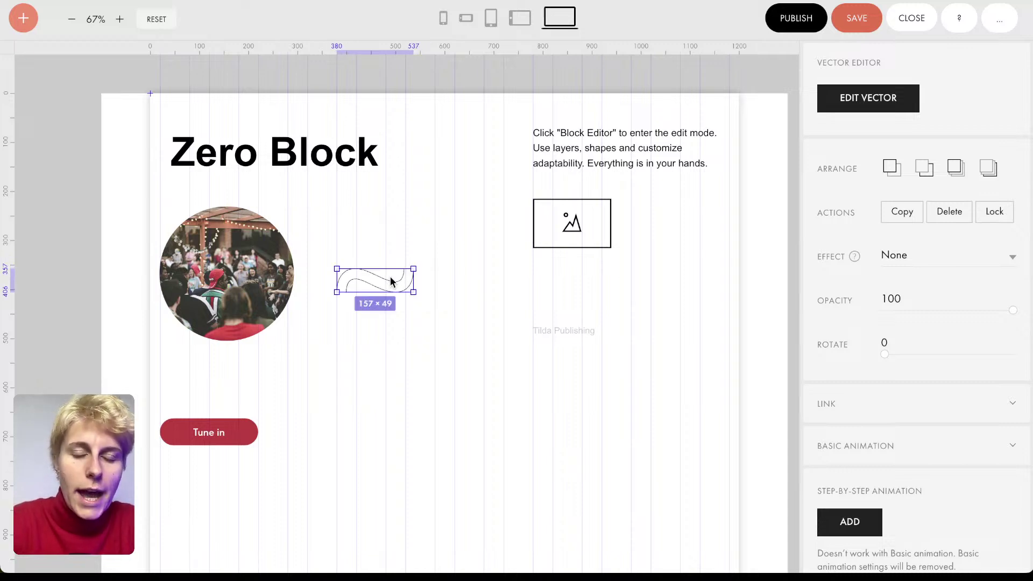
# - Open the wavy vector for editing and move its path diagonally down, away from the photo circle
pyautogui.hscroll(1, 392, 278)
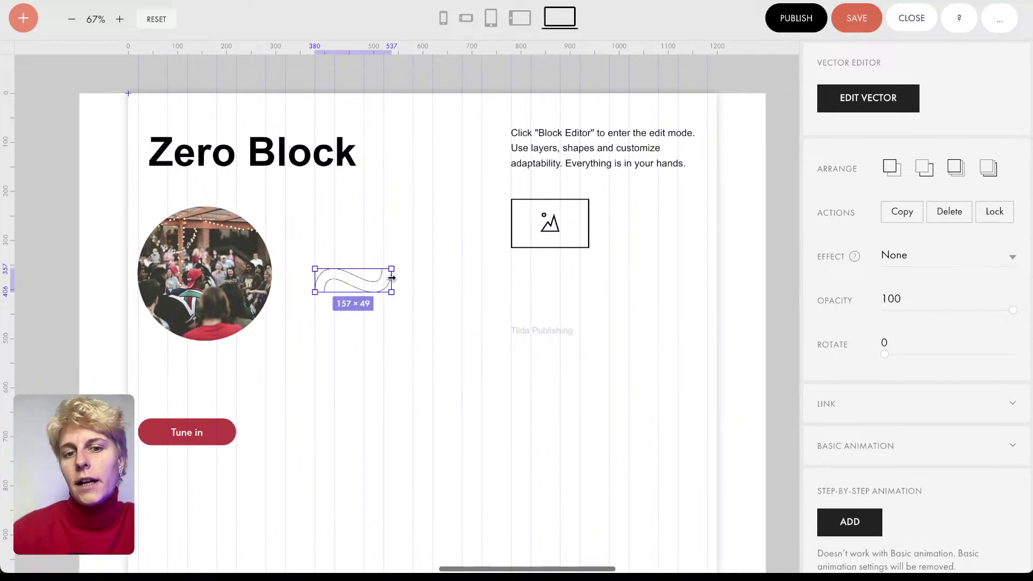
pyautogui.scroll(3, 392, 278)
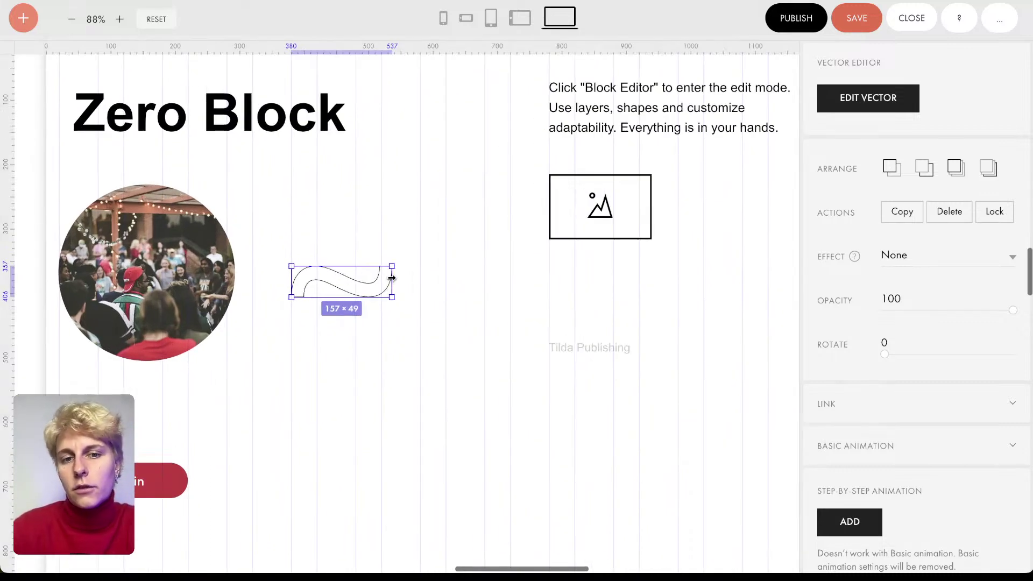
pyautogui.doubleClick(350, 288)
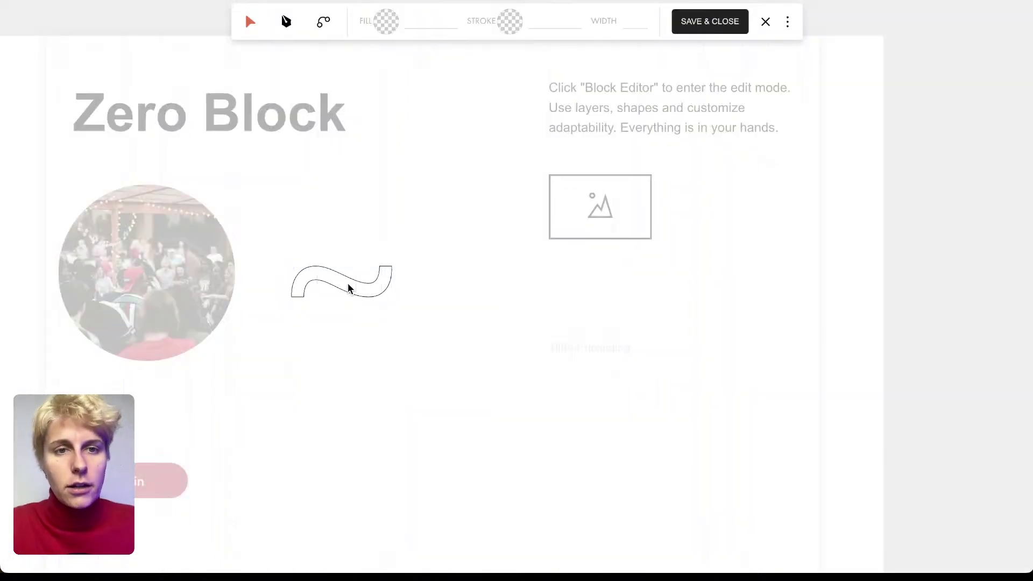
pyautogui.click(350, 288)
pyautogui.moveTo(360, 288); pyautogui.dragTo(408, 328)
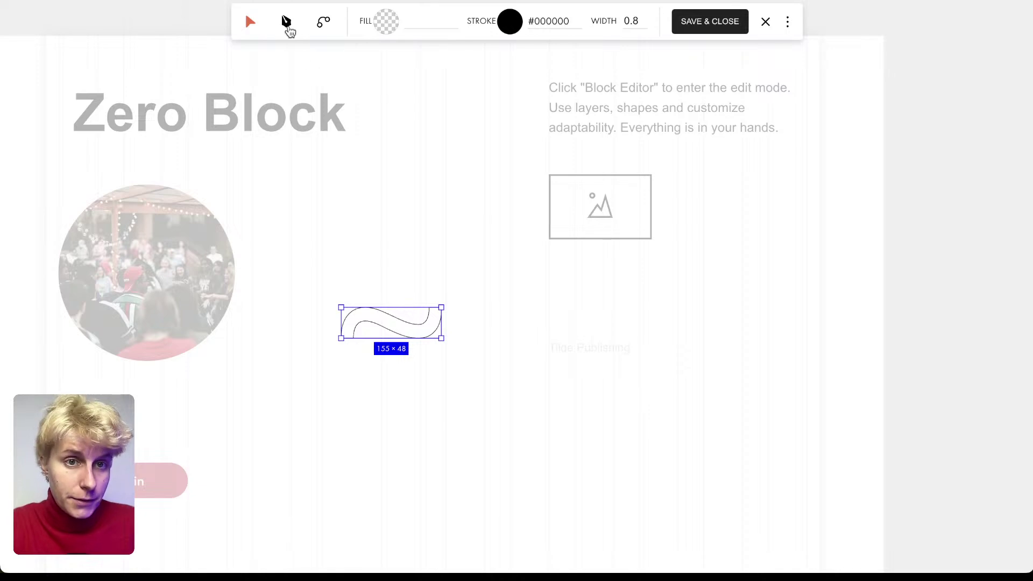
# - Draw a closed four-point polygon of about 403 × 385 around the wavy path with the Pen tool and move it beside the path
pyautogui.click(287, 25)
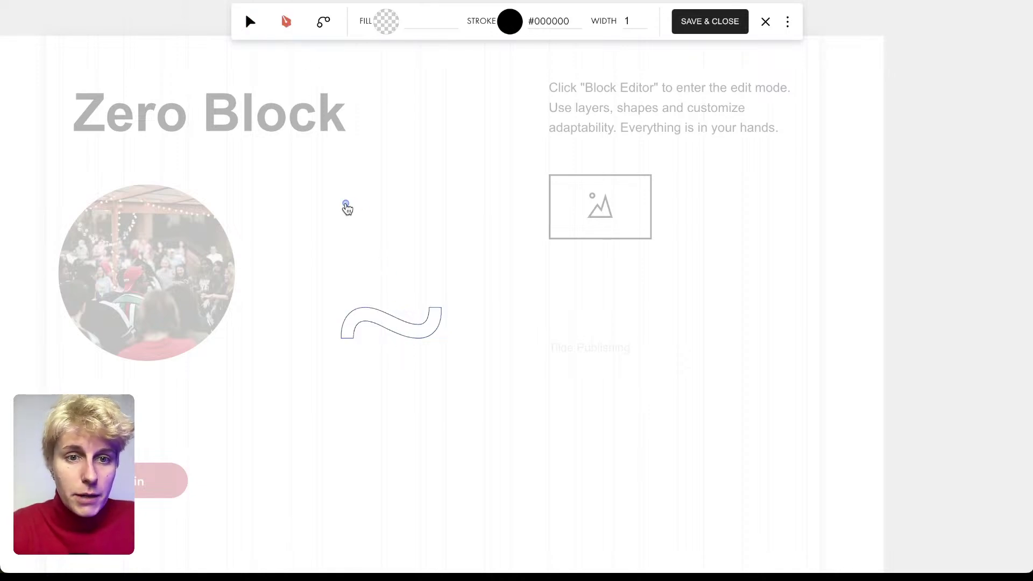
pyautogui.click(447, 235)
pyautogui.click(524, 387)
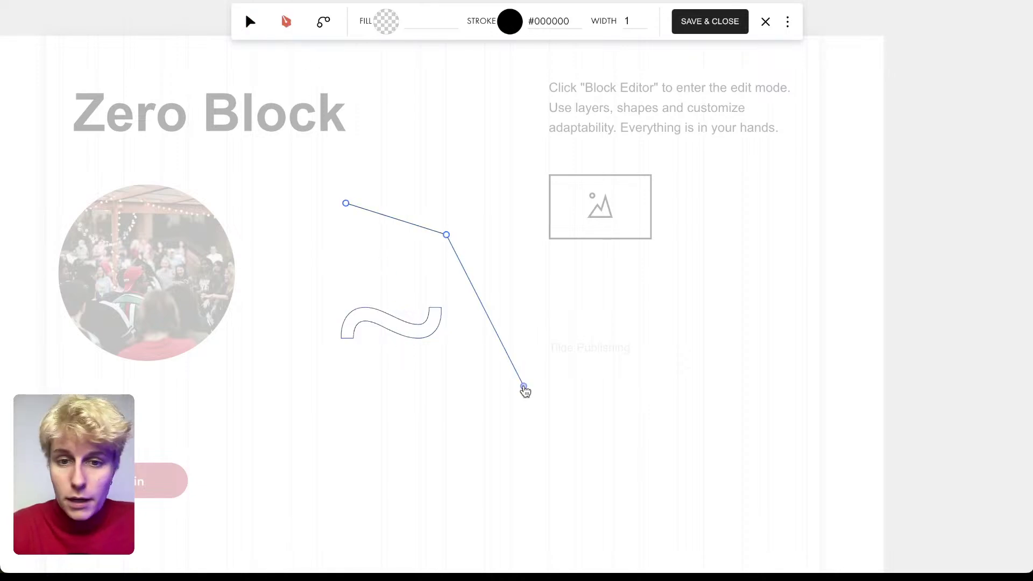
pyautogui.click(264, 451)
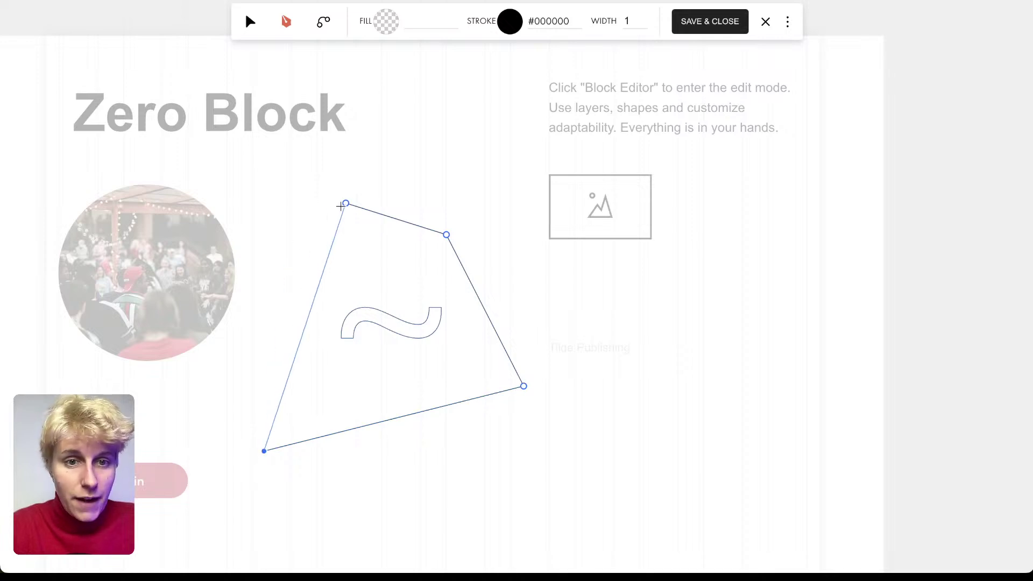
pyautogui.click(345, 204)
pyautogui.moveTo(346, 215); pyautogui.dragTo(576, 273)
# - Set the polygon's stroke colour to #FF5C5C and its stroke width to 2
pyautogui.click(545, 12)
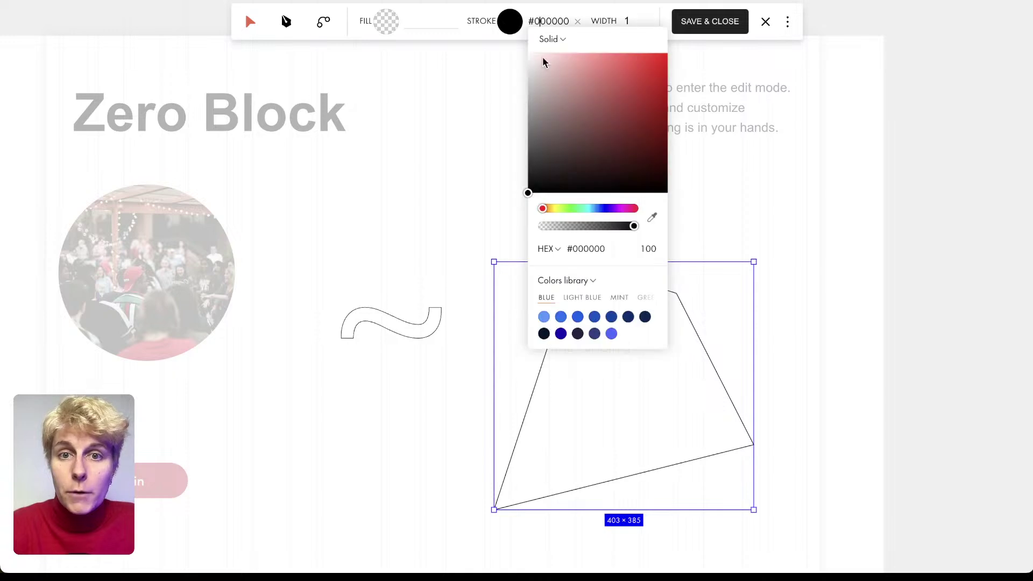
pyautogui.moveTo(544, 59)
pyautogui.mouseDown()
pyautogui.moveTo(611, 46)
pyautogui.moveTo(618, 35)
pyautogui.mouseUp()
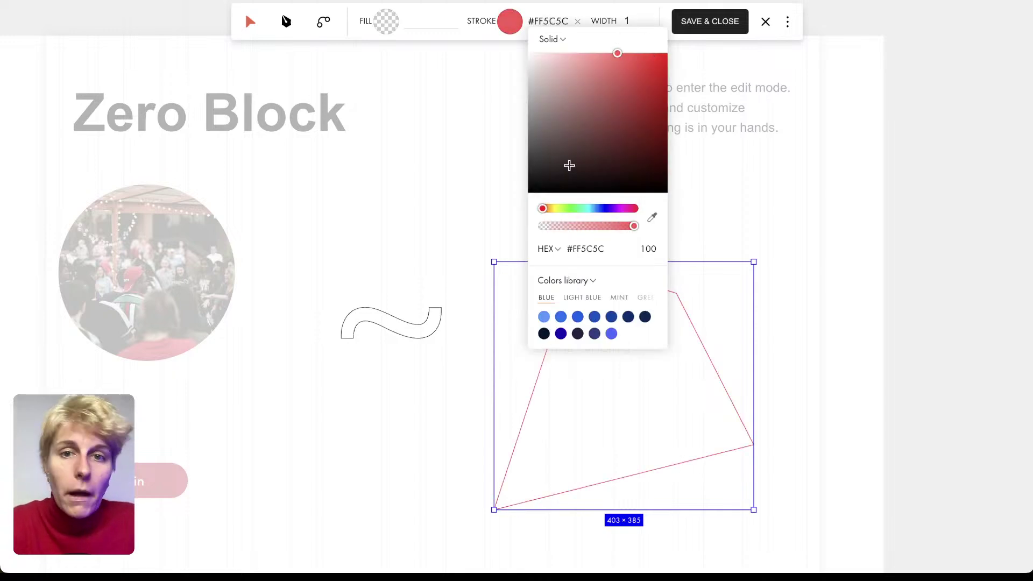
pyautogui.click(610, 14)
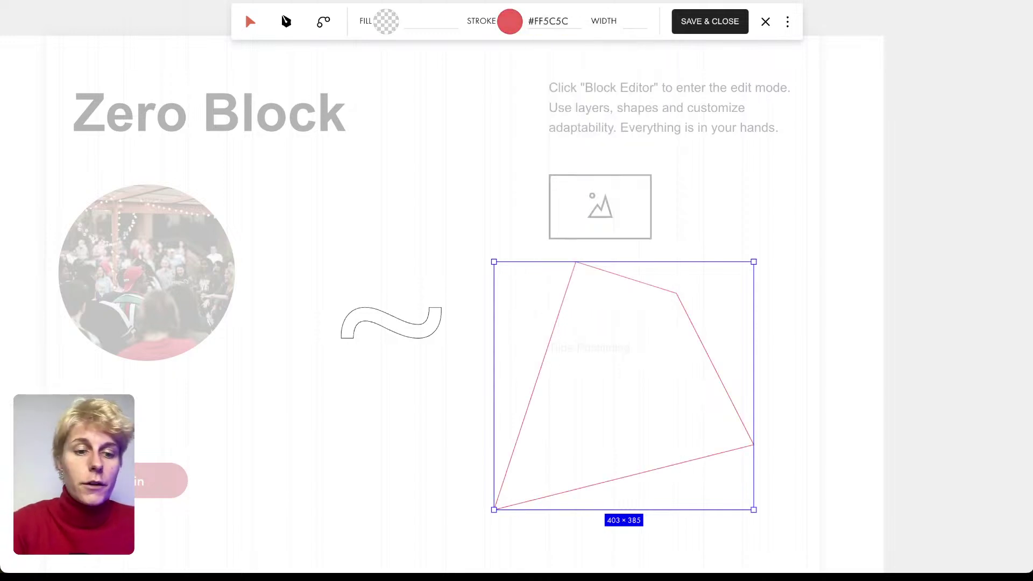
pyautogui.write('2')
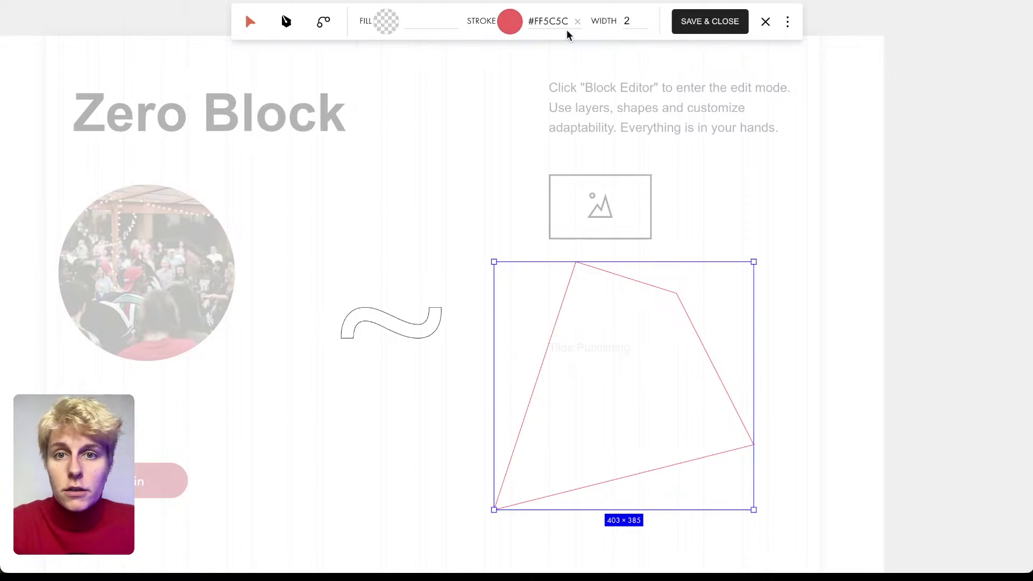
# - Fill the polygon with solid pink #FFA5F1
pyautogui.click(423, 22)
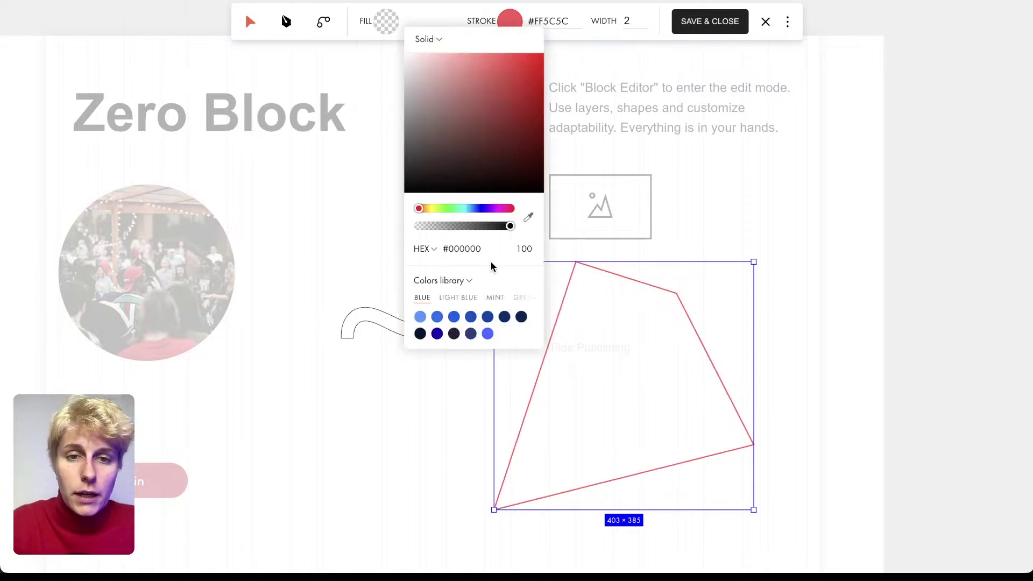
pyautogui.moveTo(481, 208); pyautogui.dragTo(497, 208)
pyautogui.click(447, 128)
pyautogui.moveTo(432, 123); pyautogui.dragTo(454, 40)
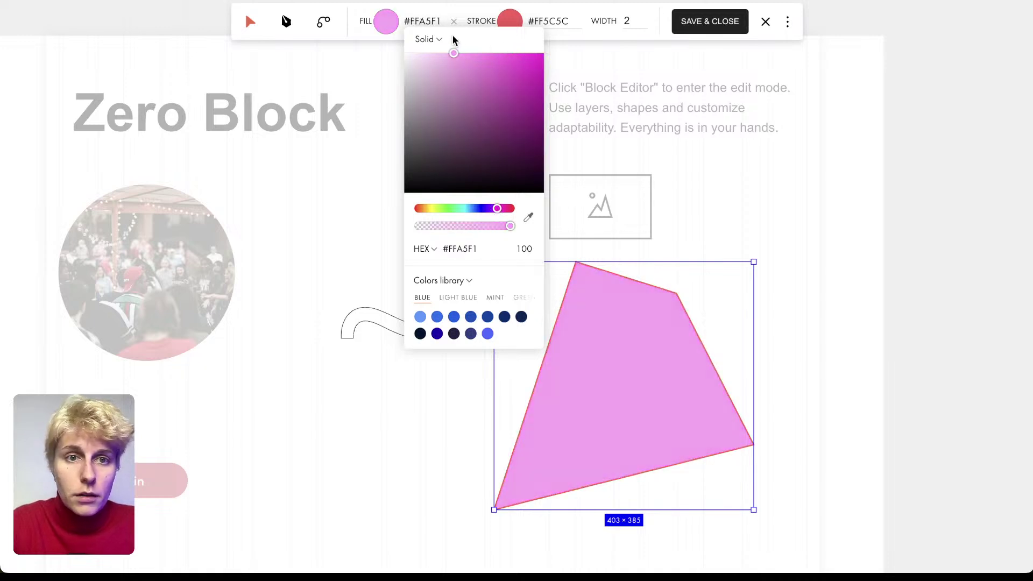
# - Bend the polygon's uppermost corner into a smooth curve with the Bend tool and deselect the shape
pyautogui.click(325, 24)
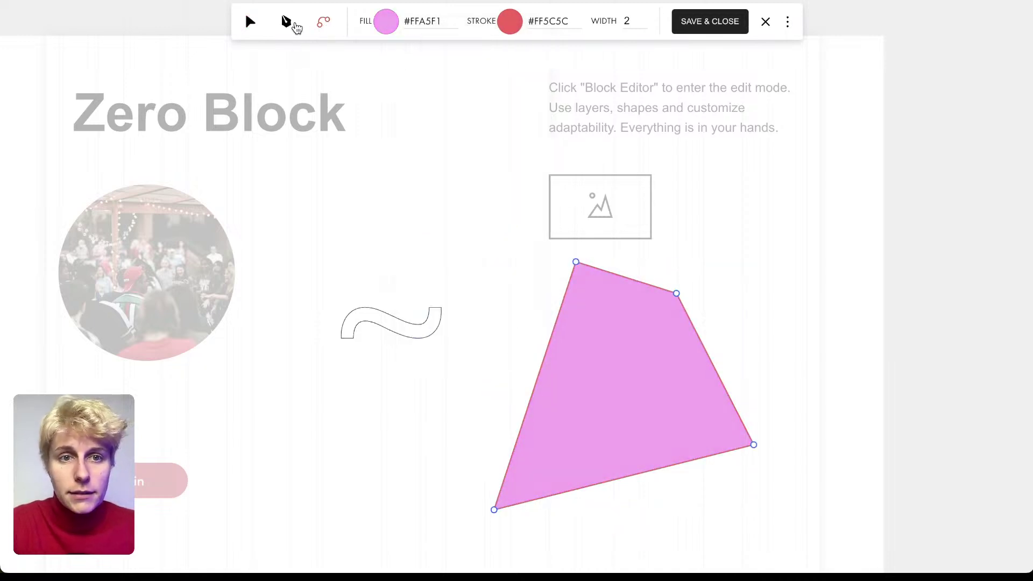
pyautogui.moveTo(577, 263); pyautogui.dragTo(515, 298)
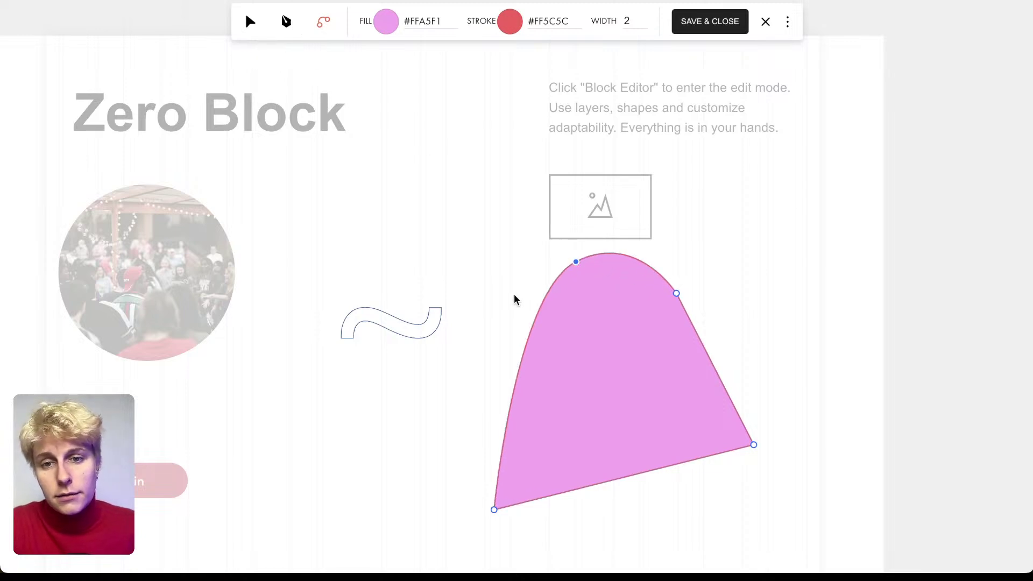
pyautogui.click(748, 248)
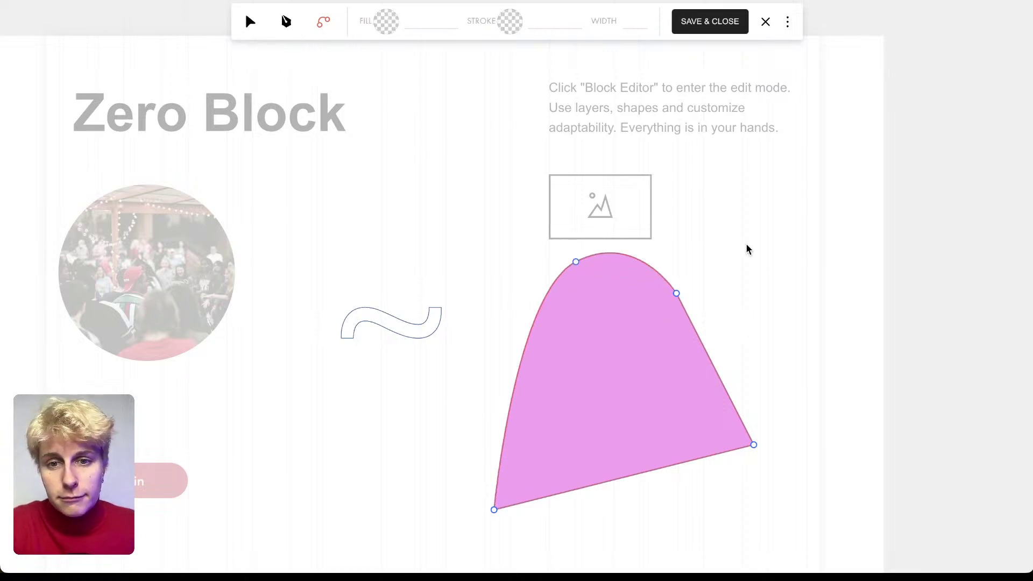
# - Try to select the wavy path for bending, and save and close the vector drawing
pyautogui.click(401, 331)
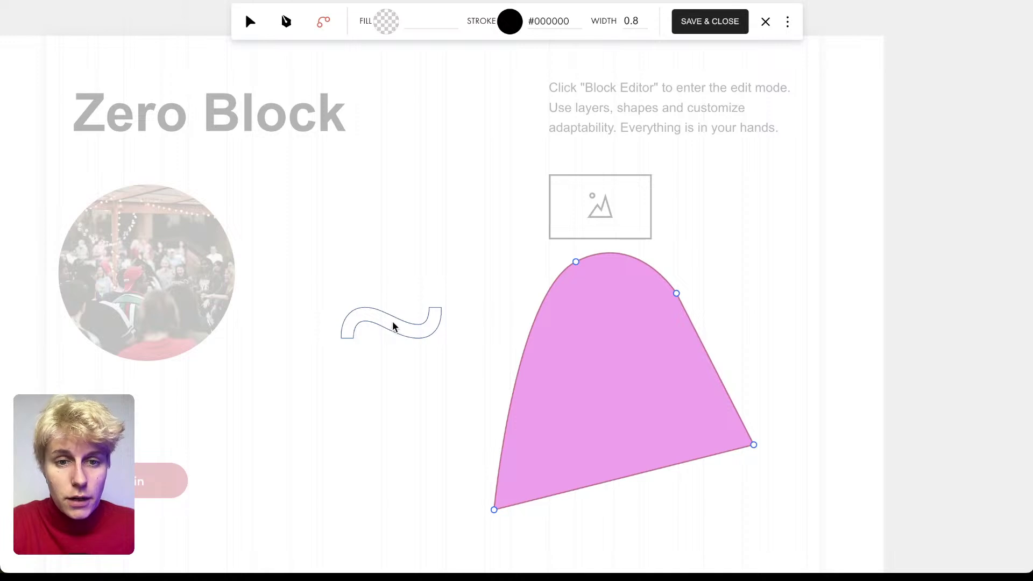
pyautogui.click(390, 314)
pyautogui.click(371, 322)
pyautogui.click(370, 322)
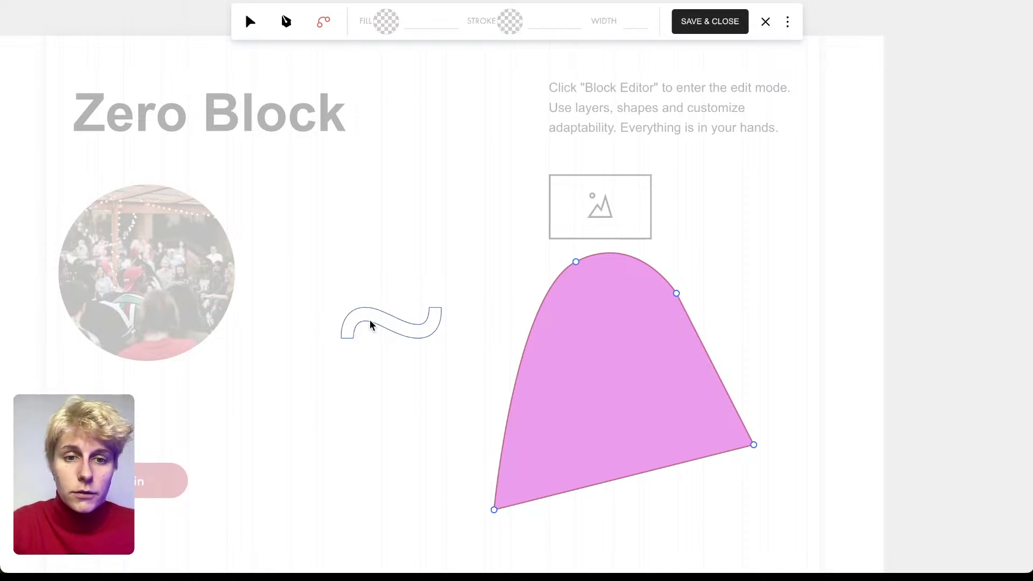
pyautogui.click(741, 29)
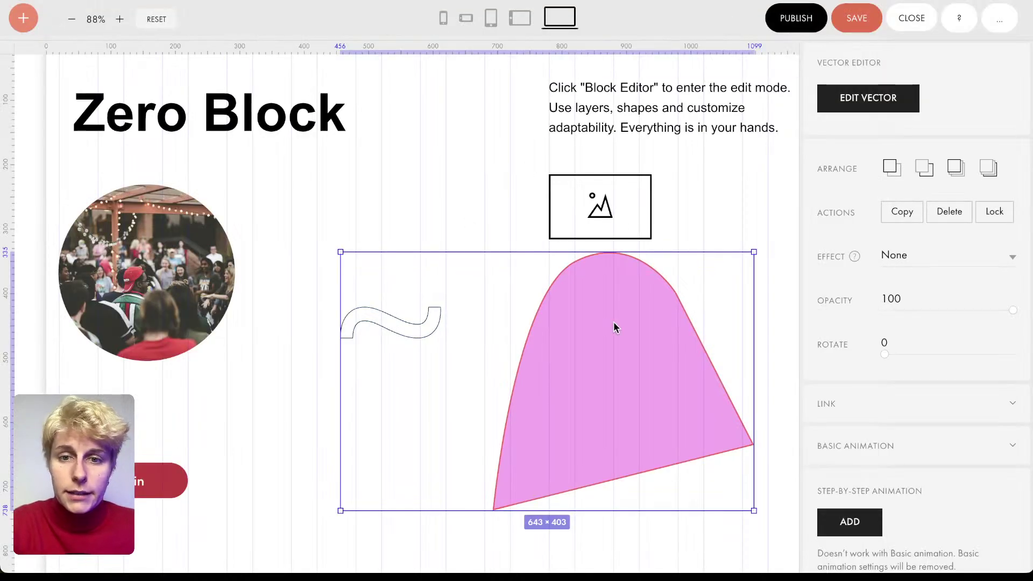
# - Move the vector element to about X 245, Y 362 and delete it from the artboard
pyautogui.moveTo(615, 327); pyautogui.dragTo(479, 345)
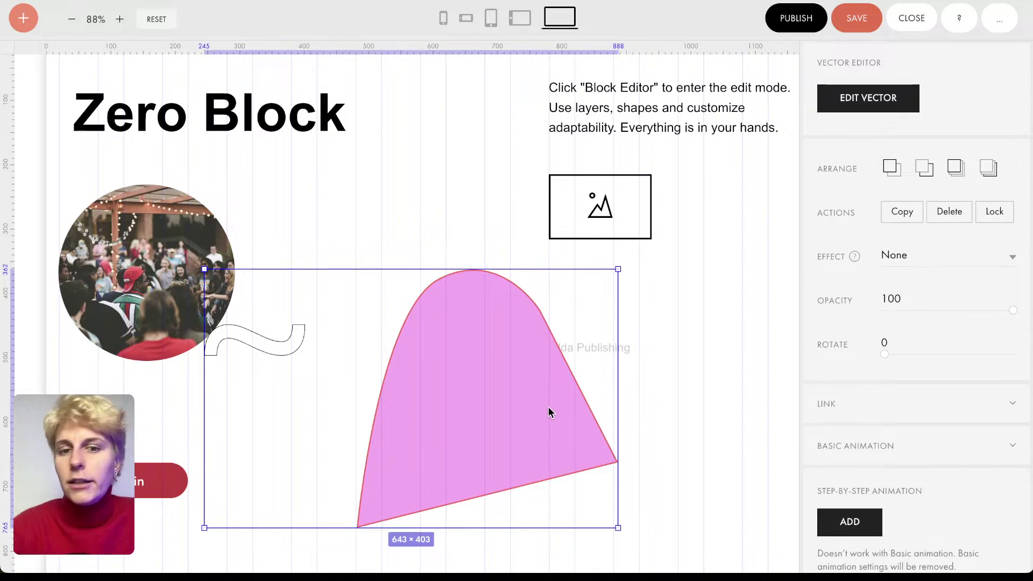
pyautogui.click(827, 414)
pyautogui.click(827, 415)
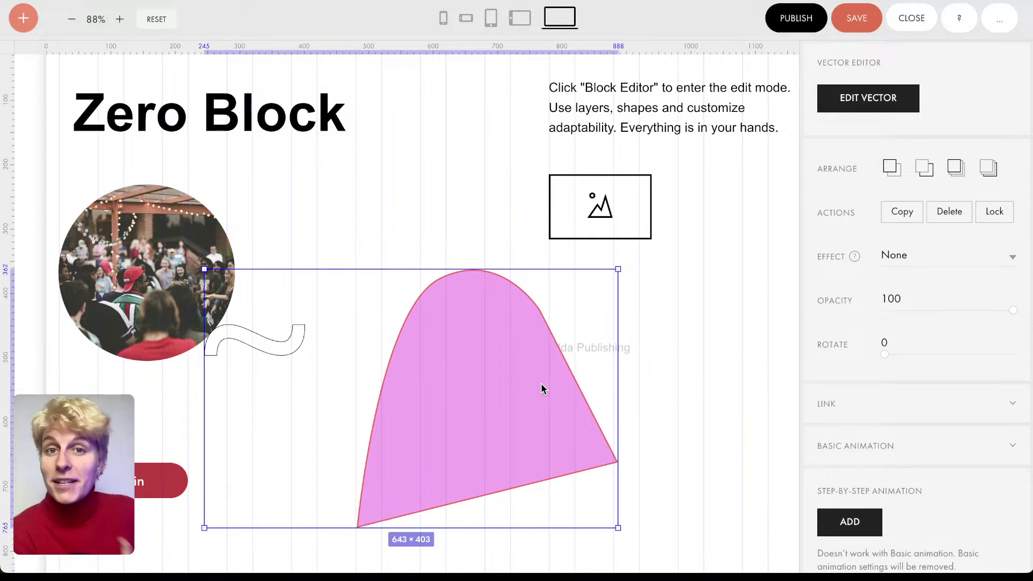
pyautogui.press('Delete')
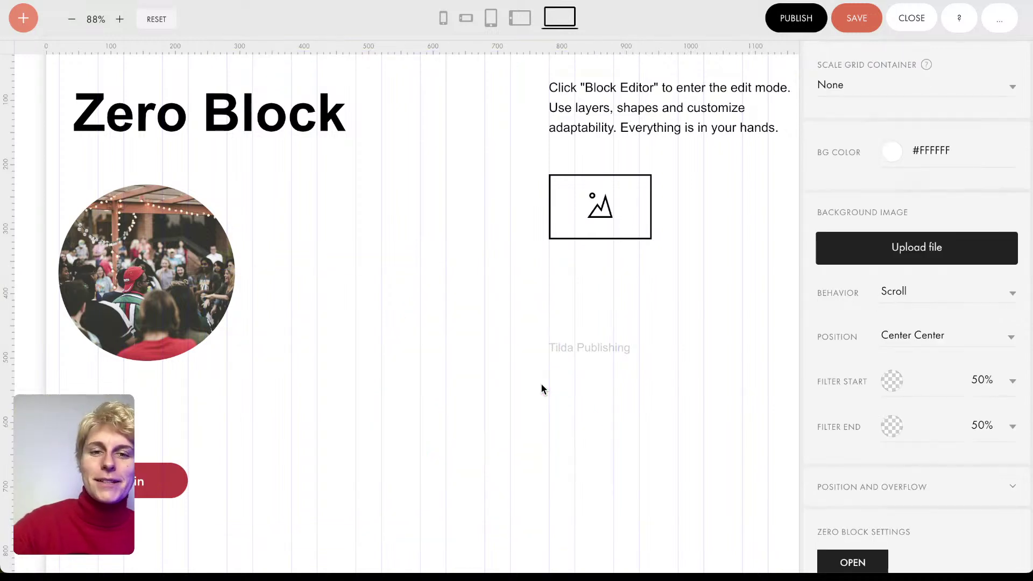
# - Review the Zero Block on the smaller screen layouts, from 960–1200 down to 480–640
pyautogui.scroll(4, 621, 212)
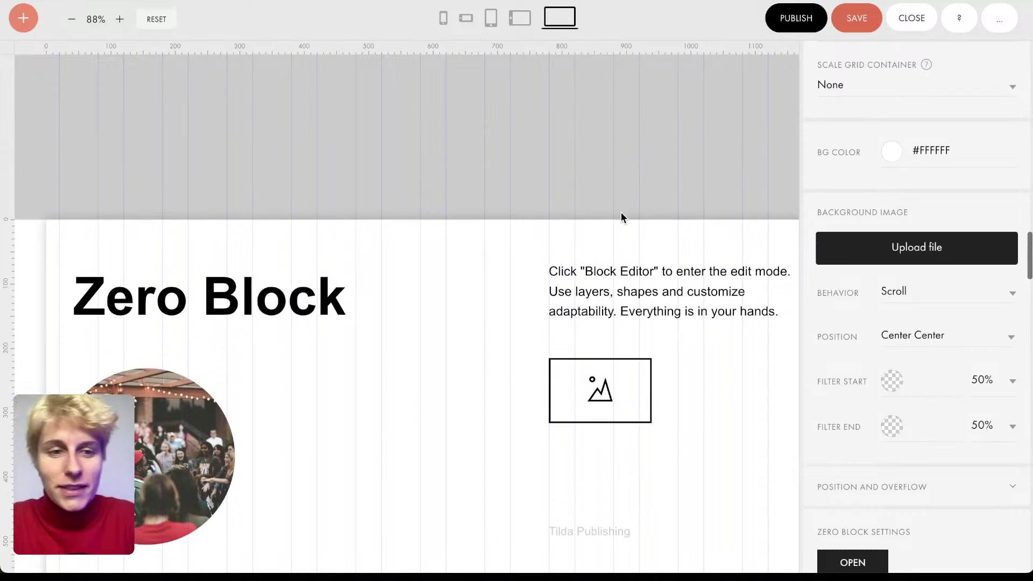
pyautogui.keyDown('ctrl'); pyautogui.scroll(-3, 621, 212); pyautogui.keyUp('ctrl')
pyautogui.hscroll(2, 621, 217)
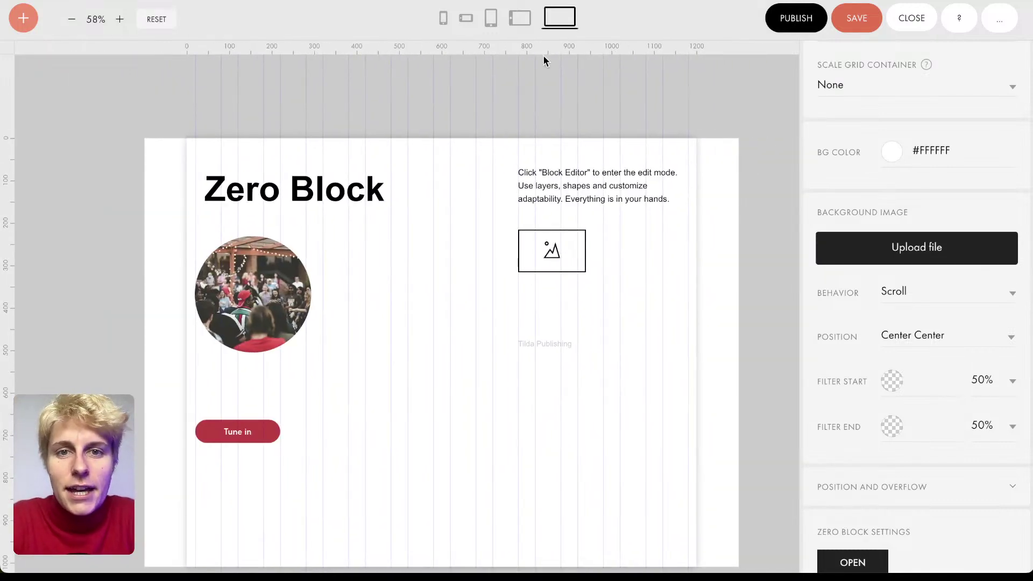
pyautogui.click(524, 26)
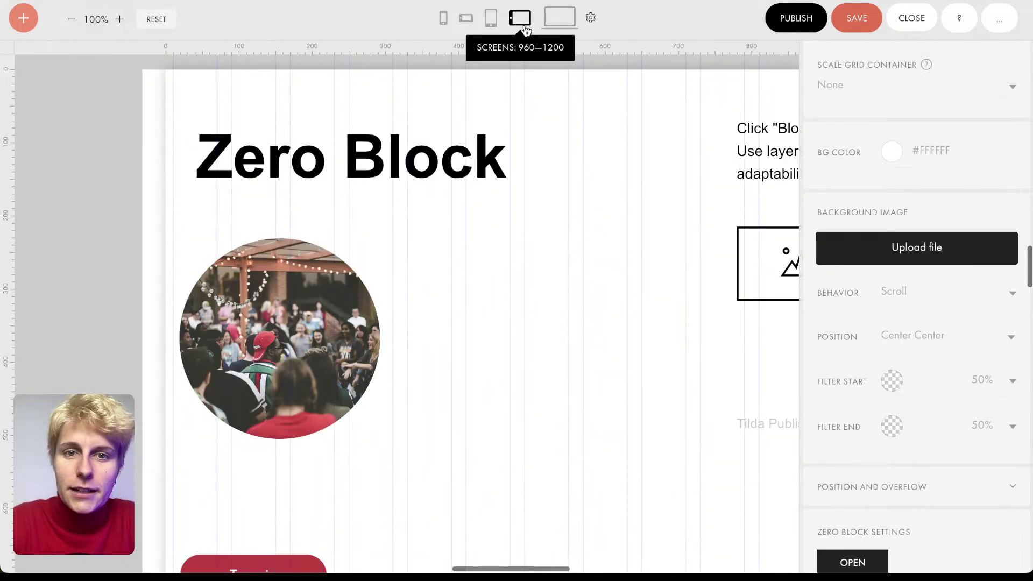
pyautogui.click(491, 23)
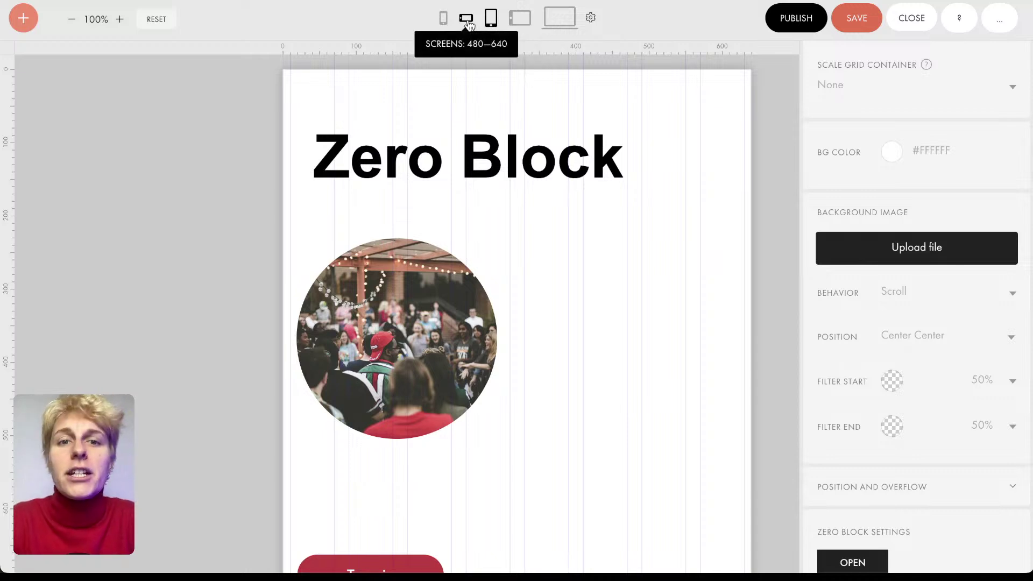
pyautogui.click(468, 22)
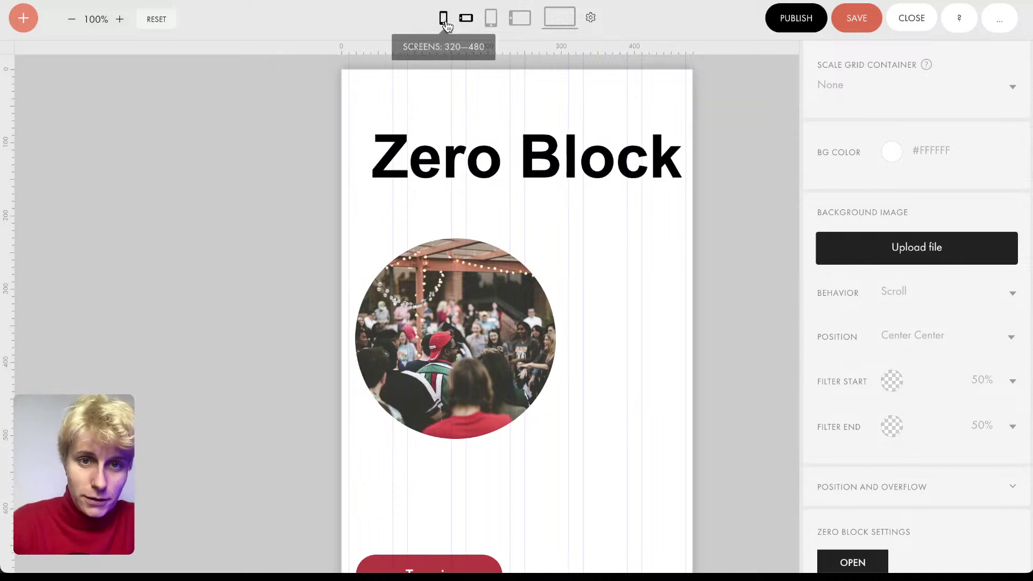
# - On the 320–480 screen layout, reduce the Zero Block title's font size to 62
pyautogui.click(444, 21)
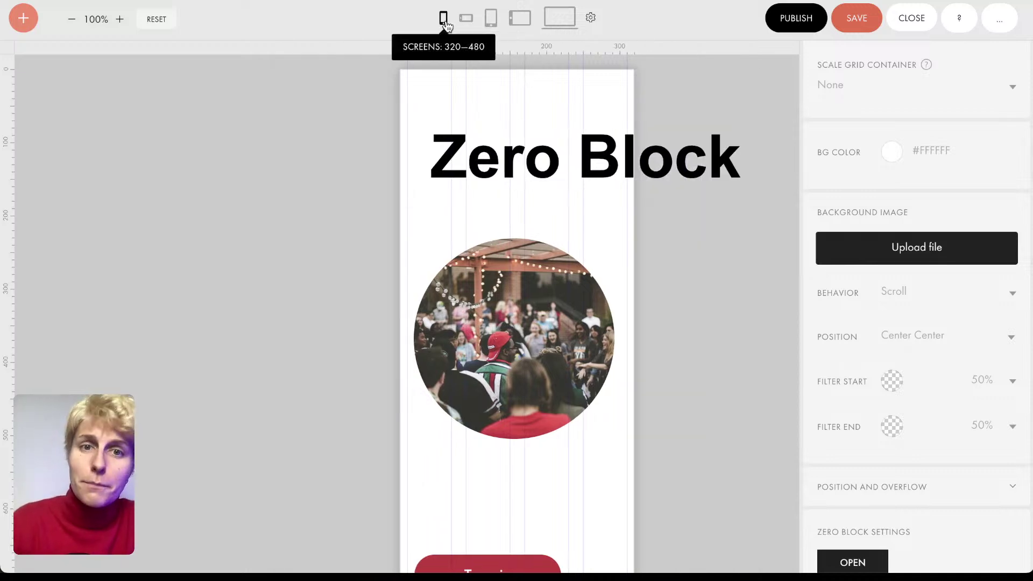
pyautogui.click(602, 133)
pyautogui.press('Down')
pyautogui.press('Down')
pyautogui.press('Down')
pyautogui.press('Down')
pyautogui.press('Down')
pyautogui.press('Down')
pyautogui.press('Down')
pyautogui.press('Down')
pyautogui.press('Down')
pyautogui.press('Down')
pyautogui.press('Down')
pyautogui.press('Down')
pyautogui.press('Down')
pyautogui.press('Down')
pyautogui.press('Down')
pyautogui.press('Down')
pyautogui.press('Down')
pyautogui.press('Down')
pyautogui.press('Down')
pyautogui.press('Down')
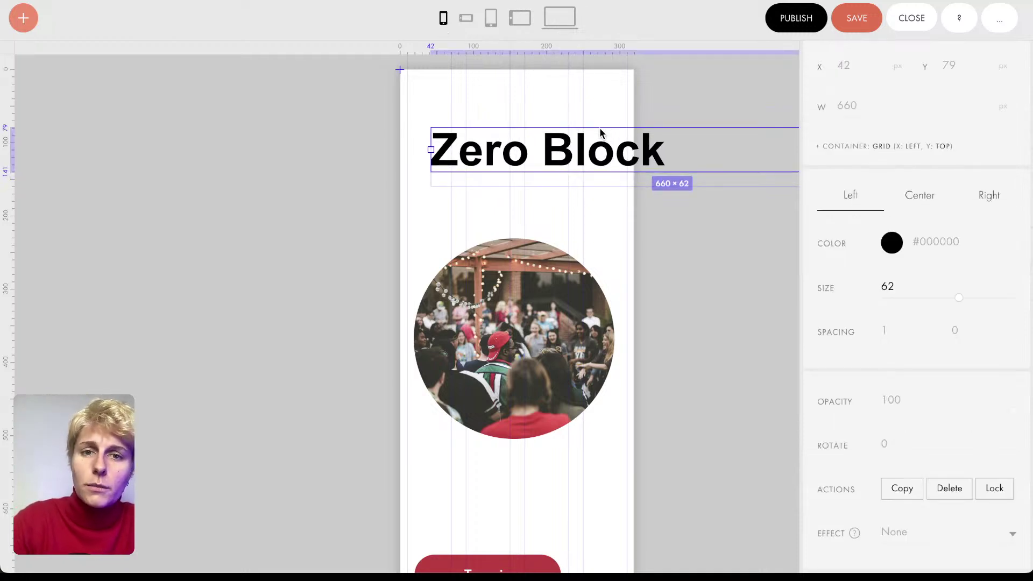
# - Move the mobile title further left and shrink its font more until it fits inside the artboard
pyautogui.hscroll(2, 602, 133)
pyautogui.moveTo(571, 141); pyautogui.dragTo(506, 146)
pyautogui.press('Down')
pyautogui.press('Down')
pyautogui.press('Down')
pyautogui.press('Down')
pyautogui.press('Down')
pyautogui.press('Down')
pyautogui.press('Down')
pyautogui.press('Down')
pyautogui.press('Escape')
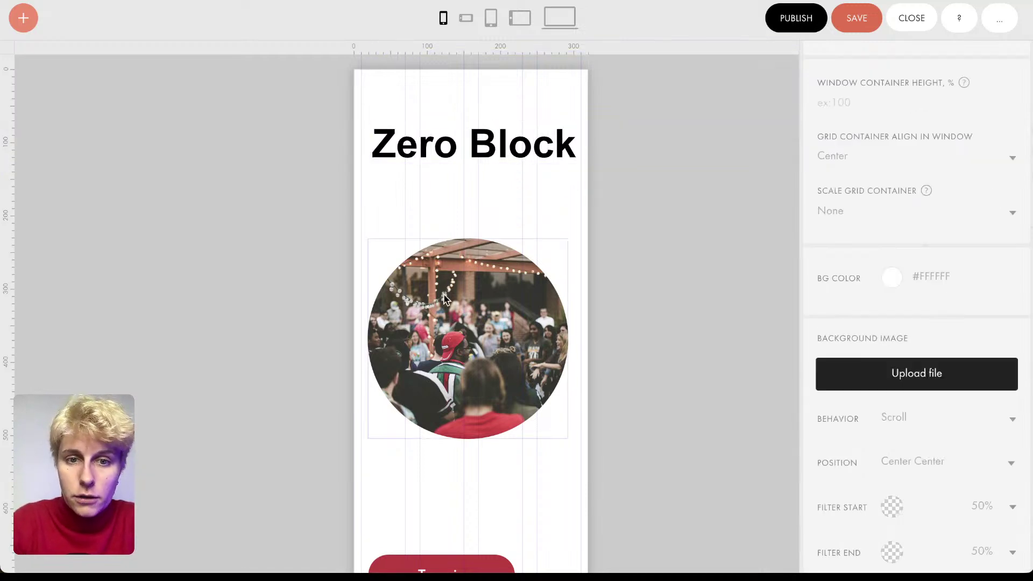
# - Centre the Tune in button horizontally on the mobile artboard and deselect it
pyautogui.scroll(-3, 443, 314)
pyautogui.scroll(3, 444, 314)
pyautogui.scroll(-4, 457, 521)
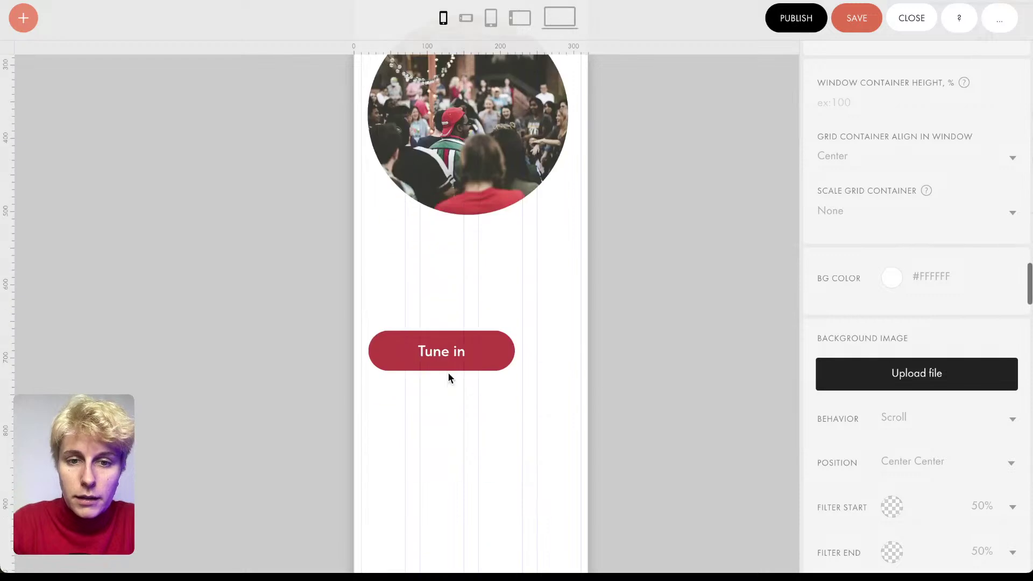
pyautogui.click(448, 363)
pyautogui.scroll(2, 860, 120)
pyautogui.click(853, 98)
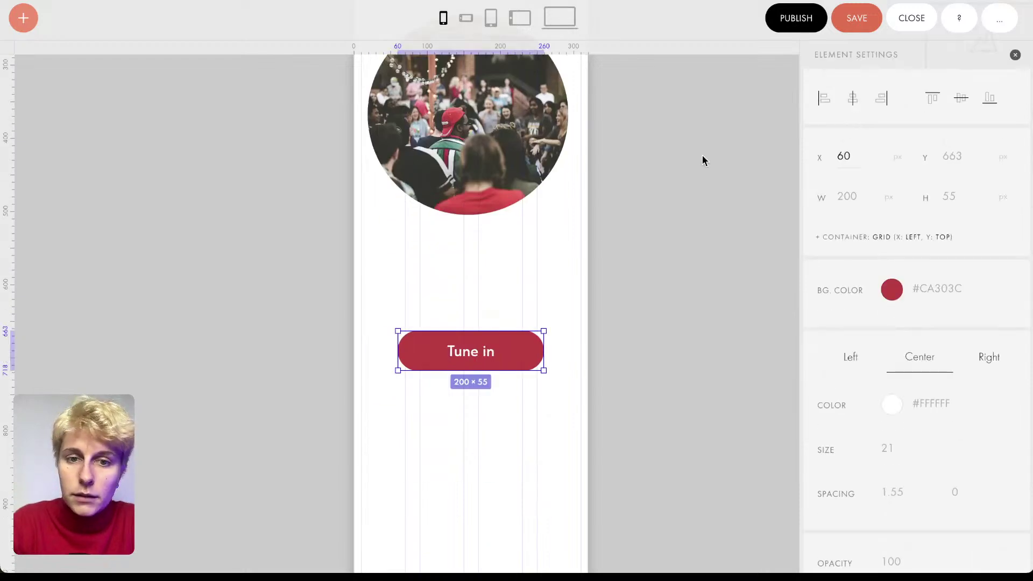
pyautogui.press('Escape')
pyautogui.scroll(4, 606, 214)
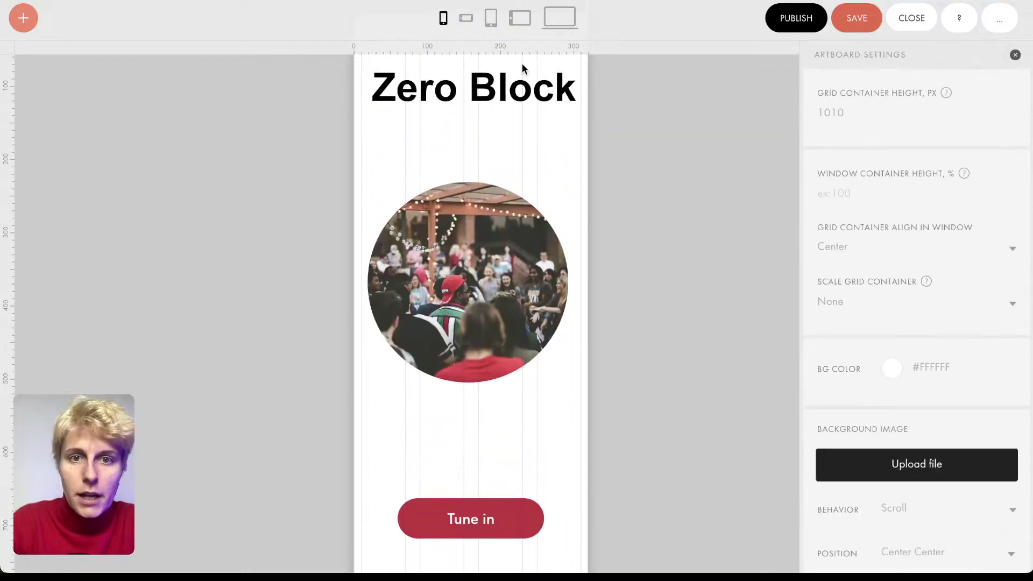
# - Return to the 1200–MAX desktop layout and examine the breakpoint settings without changing them
pyautogui.click(554, 22)
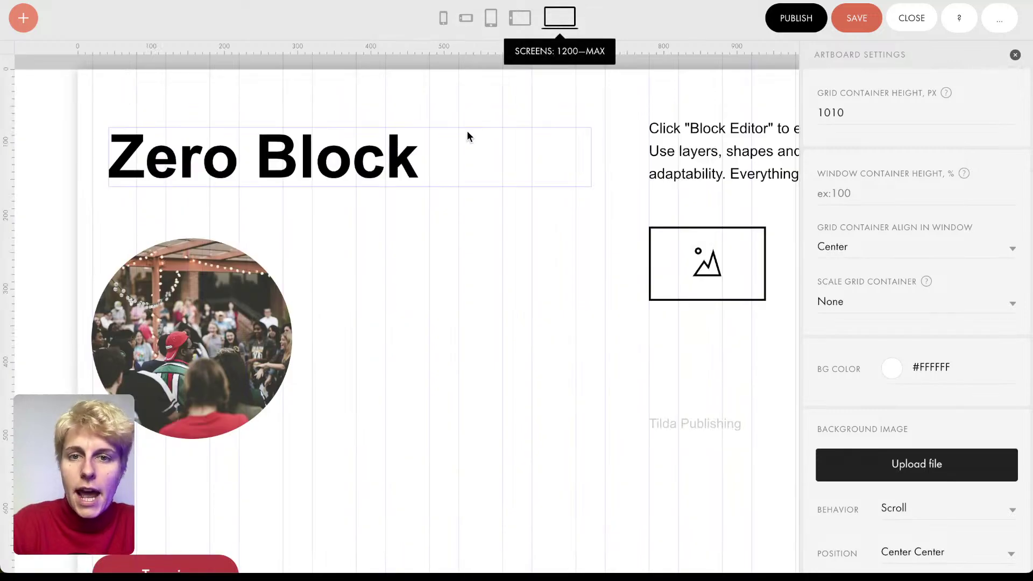
pyautogui.click(592, 20)
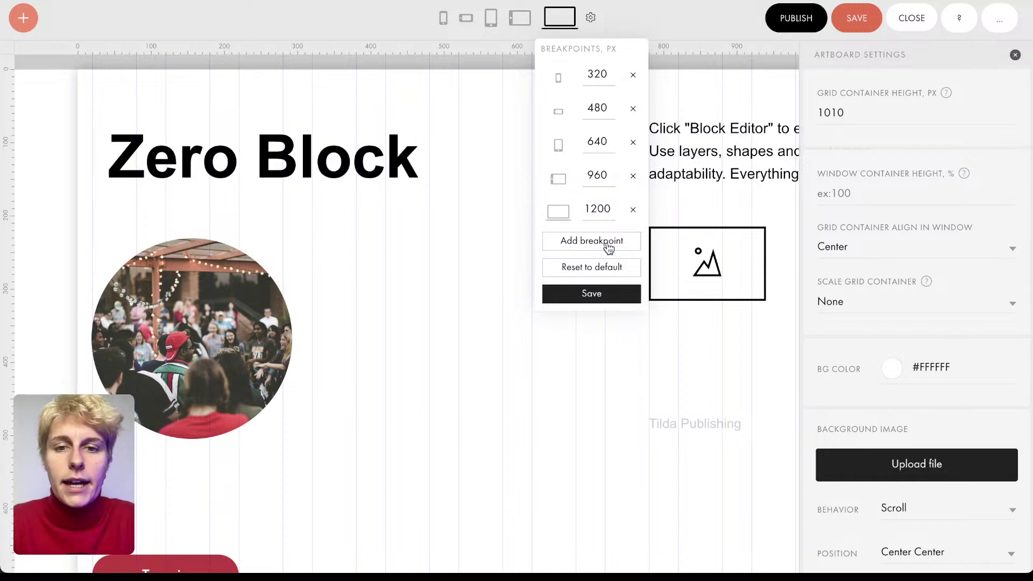
pyautogui.click(533, 398)
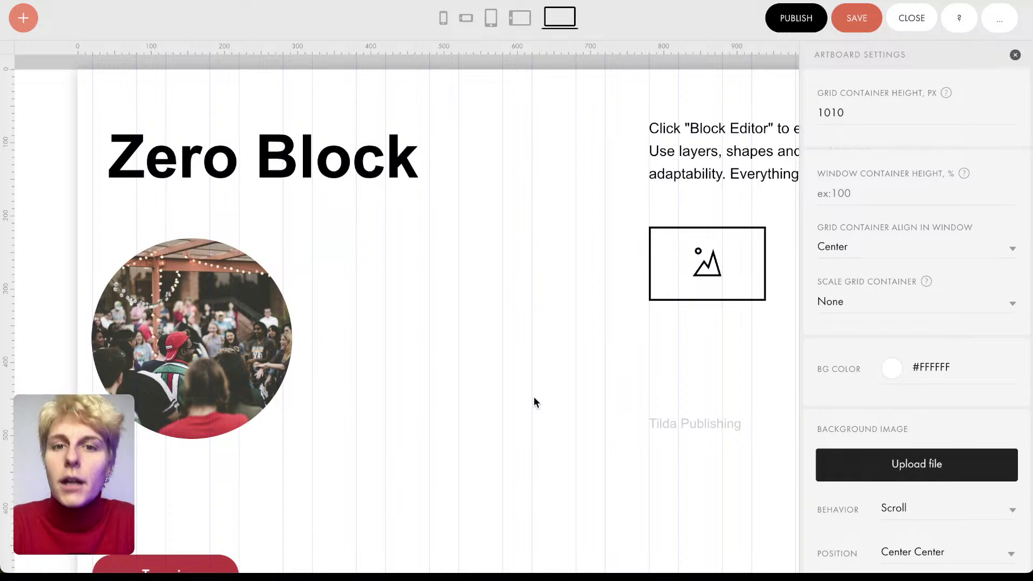
# - Show the layer list, move the circular photo to X 298, Y 27 and enlarge it to 553 × 553 px
pyautogui.hotkey('ctrl', 'shift', 'l')
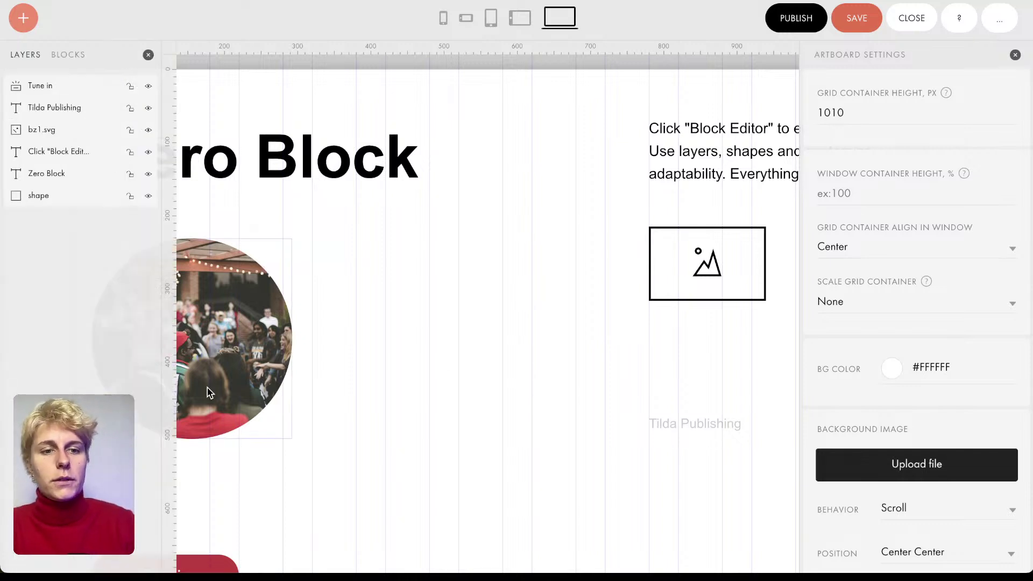
pyautogui.moveTo(244, 357); pyautogui.dragTo(449, 222)
pyautogui.moveTo(495, 289); pyautogui.dragTo(447, 249)
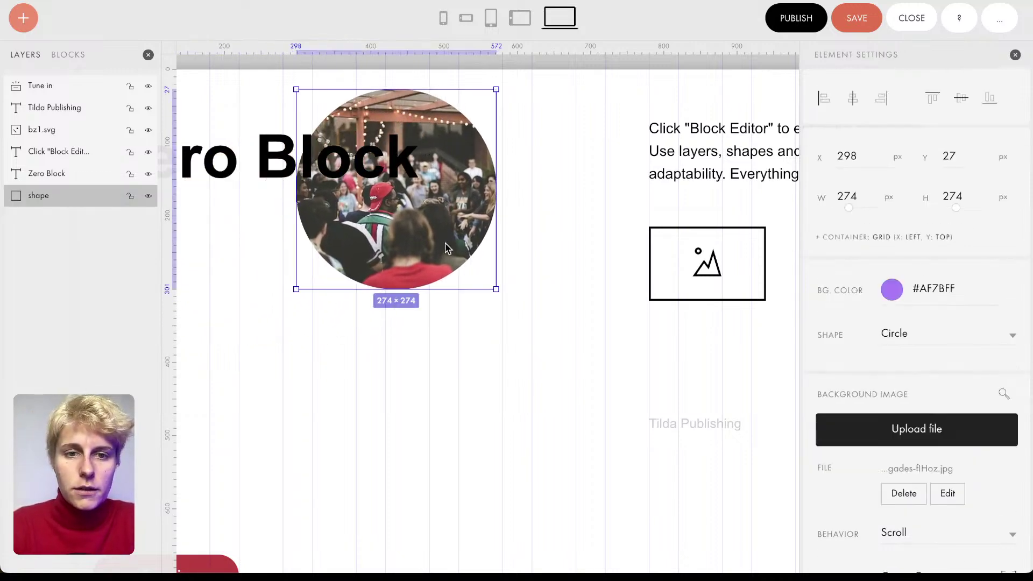
pyautogui.moveTo(496, 289); pyautogui.dragTo(700, 493)
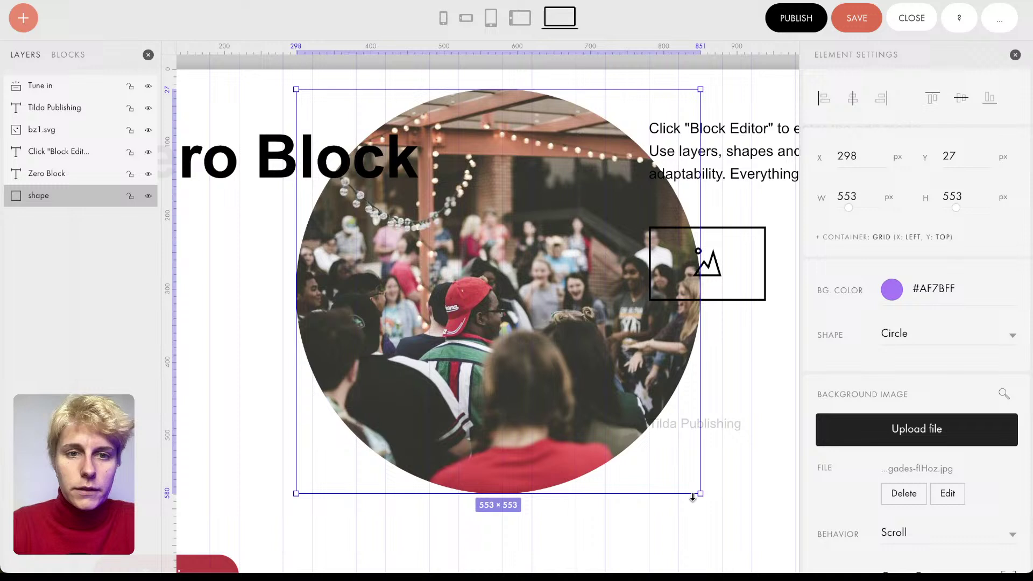
# - Colour the Zero Block title white #FFFFFF and move it over the photo to X 367, Y 125
pyautogui.click(247, 183)
pyautogui.click(891, 333)
pyautogui.click(877, 375)
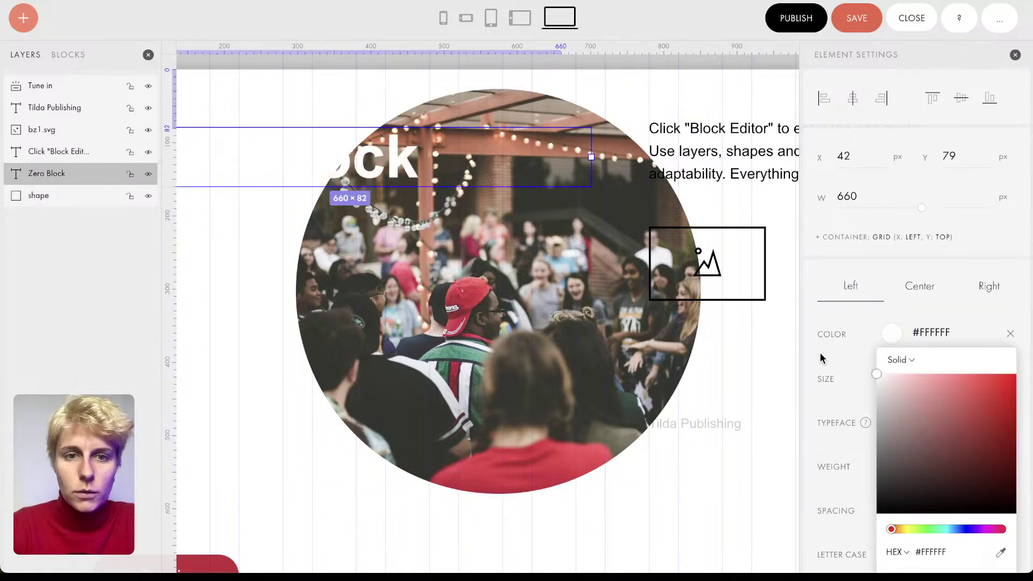
pyautogui.moveTo(350, 173); pyautogui.dragTo(587, 208)
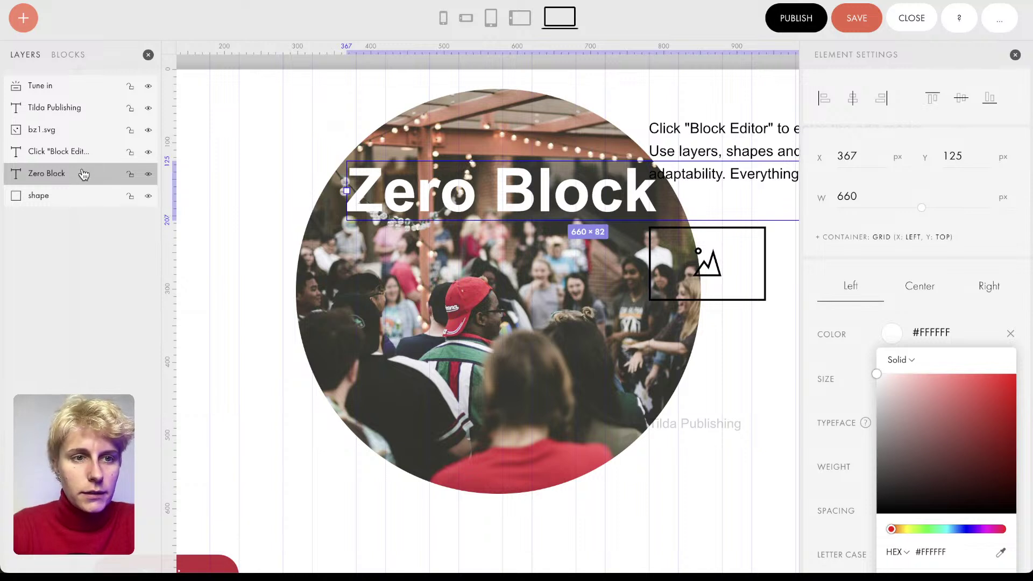
# - Raise the title layer to the front, stack the shape layer above it, and move the photo to X 246, Y 125
pyautogui.moveTo(83, 173); pyautogui.dragTo(82, 81)
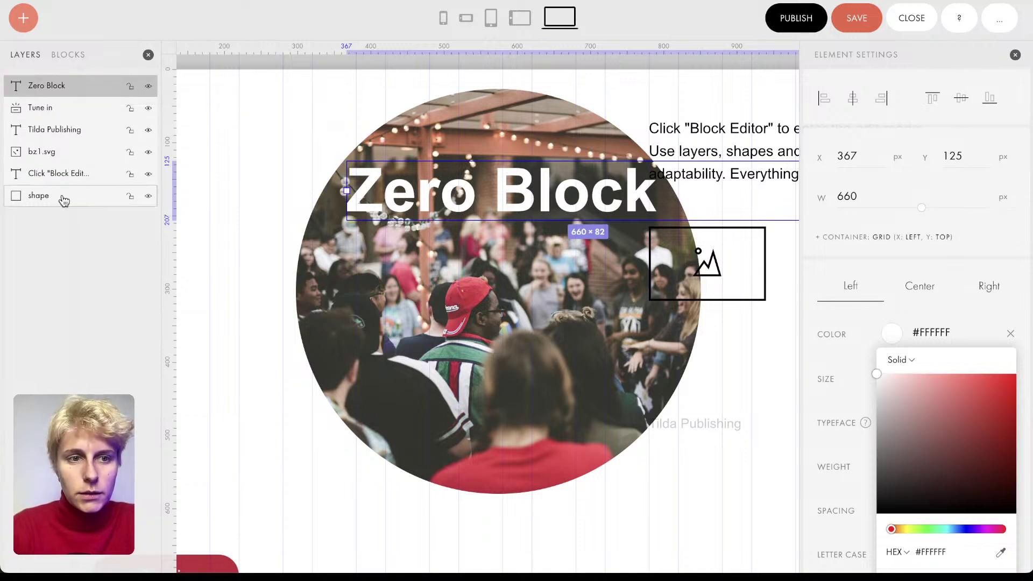
pyautogui.moveTo(63, 196); pyautogui.dragTo(62, 85)
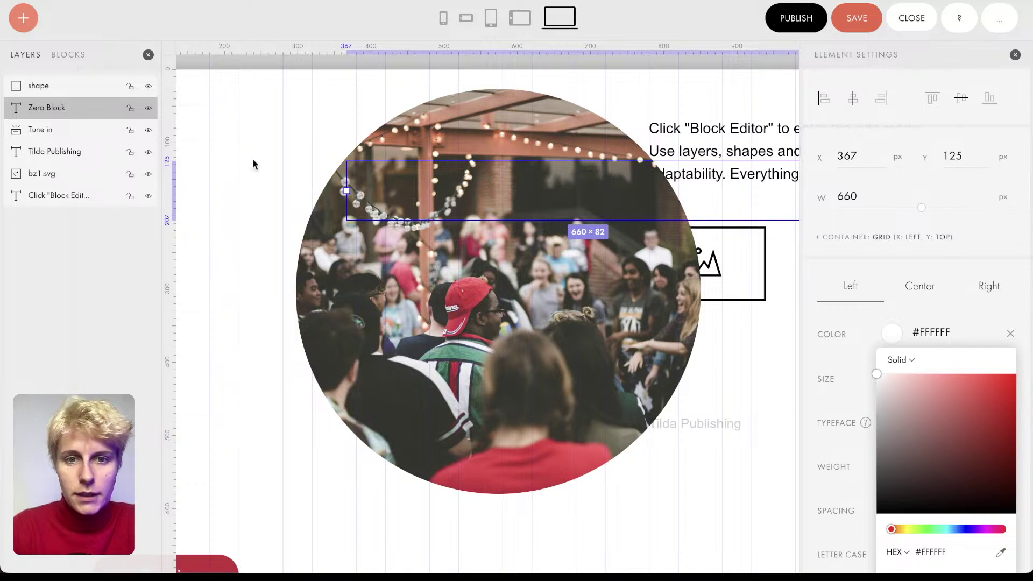
pyautogui.moveTo(512, 179); pyautogui.dragTo(480, 250)
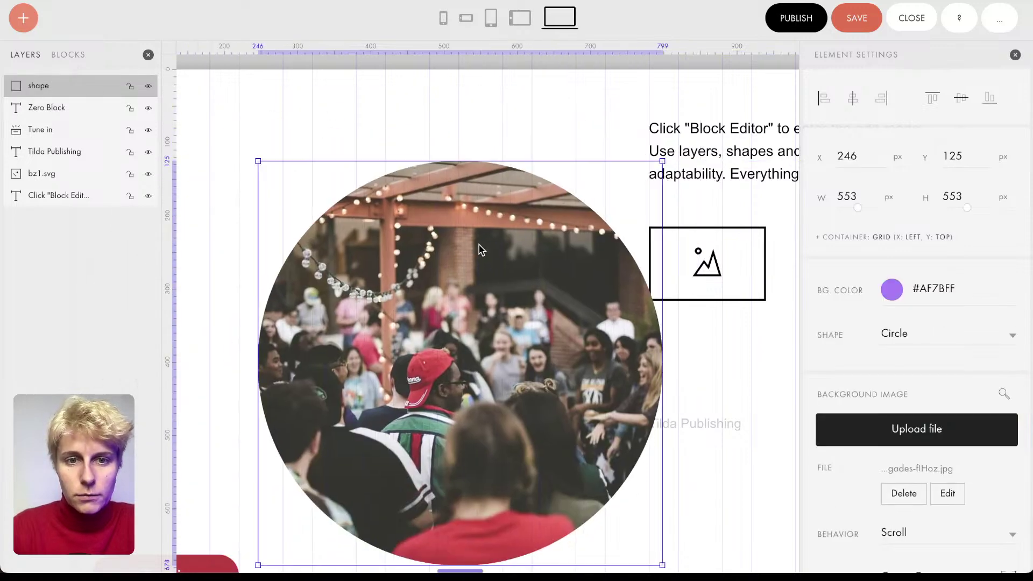
# - Set the Zero Block title's colour to black #000000
pyautogui.click(321, 195)
pyautogui.click(35, 109)
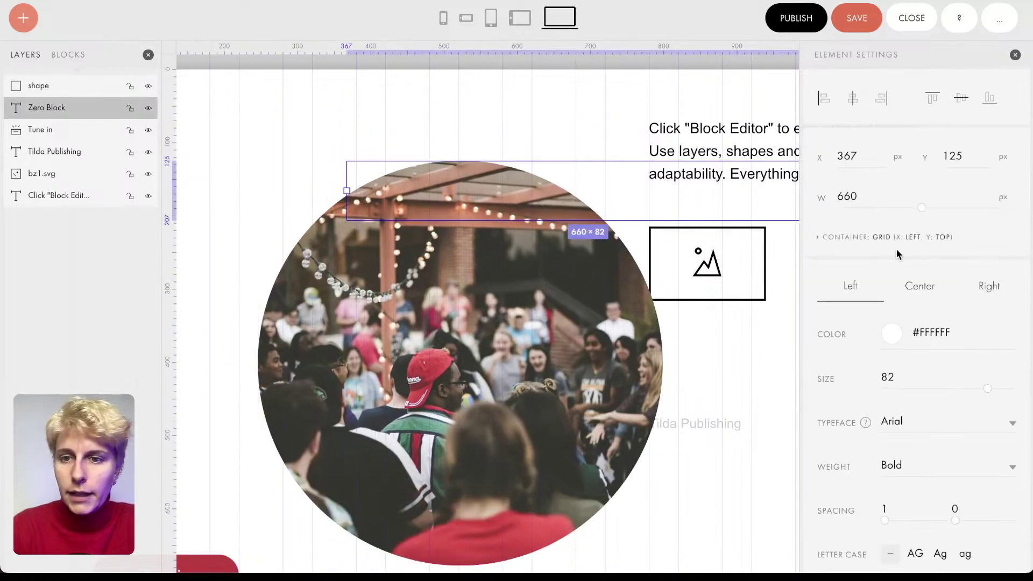
pyautogui.click(896, 337)
pyautogui.moveTo(883, 409); pyautogui.dragTo(732, 573)
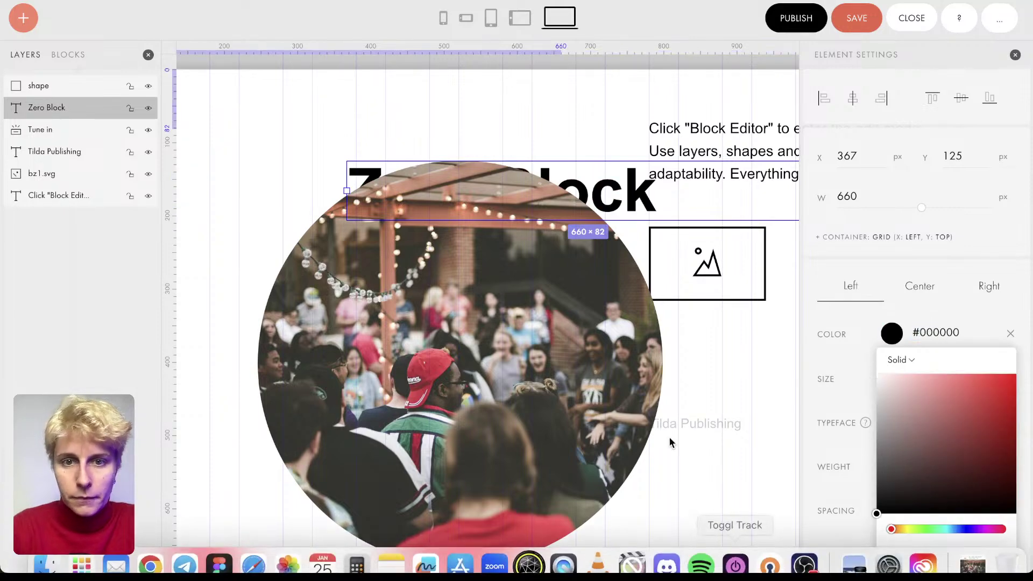
pyautogui.click(466, 111)
# - Move the circular photo clear of the title to X 320, Y 238
pyautogui.moveTo(476, 302); pyautogui.dragTo(412, 337)
pyautogui.click(309, 155)
pyautogui.hotkey('ctrl', '-')
pyautogui.click(337, 219)
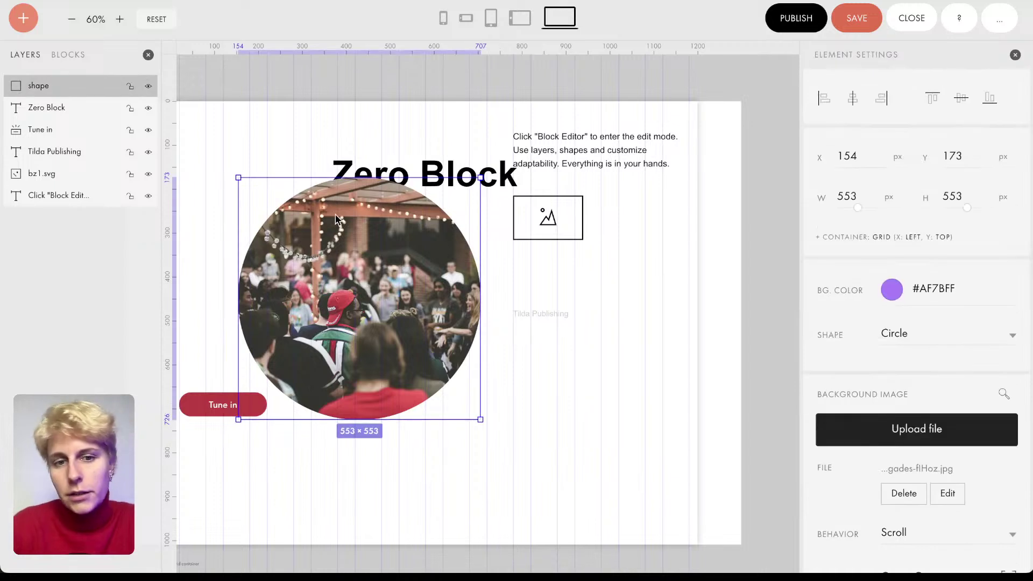
pyautogui.moveTo(337, 219); pyautogui.dragTo(412, 247)
# - Move the Zero Block title to X 20, Y 119 and hide the layer list
pyautogui.moveTo(403, 174); pyautogui.dragTo(267, 167)
pyautogui.moveTo(388, 162); pyautogui.dragTo(375, 176)
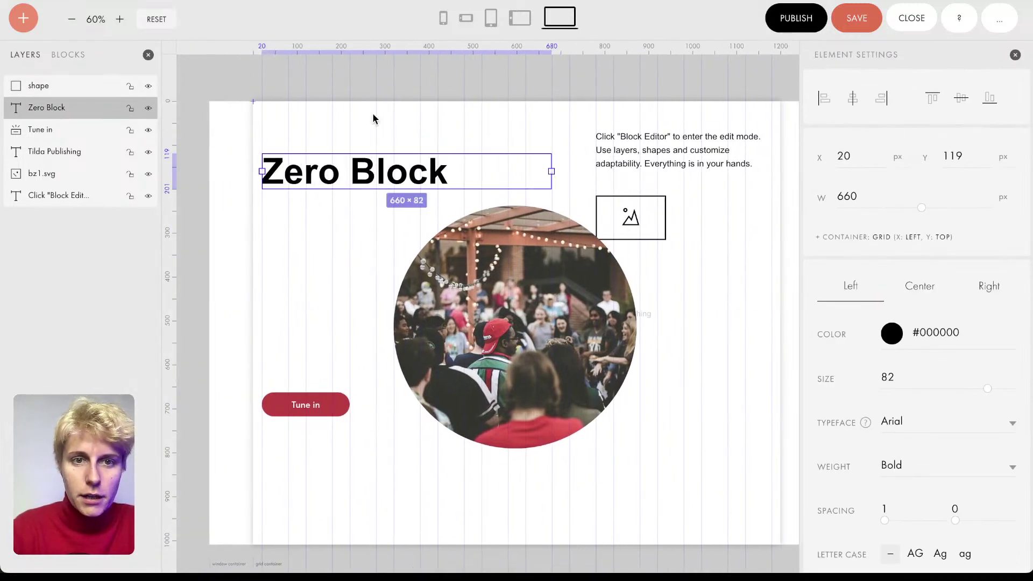
pyautogui.click(358, 98)
pyautogui.click(148, 54)
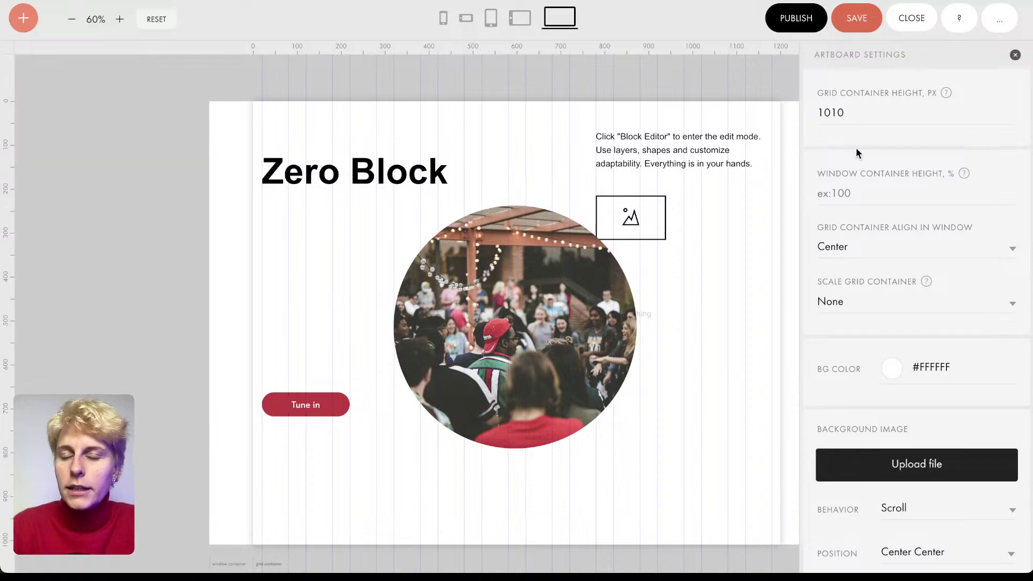
# - Shrink the circular photo and place it between the title and the Tune in button, aligned with their left edges
pyautogui.click(522, 288)
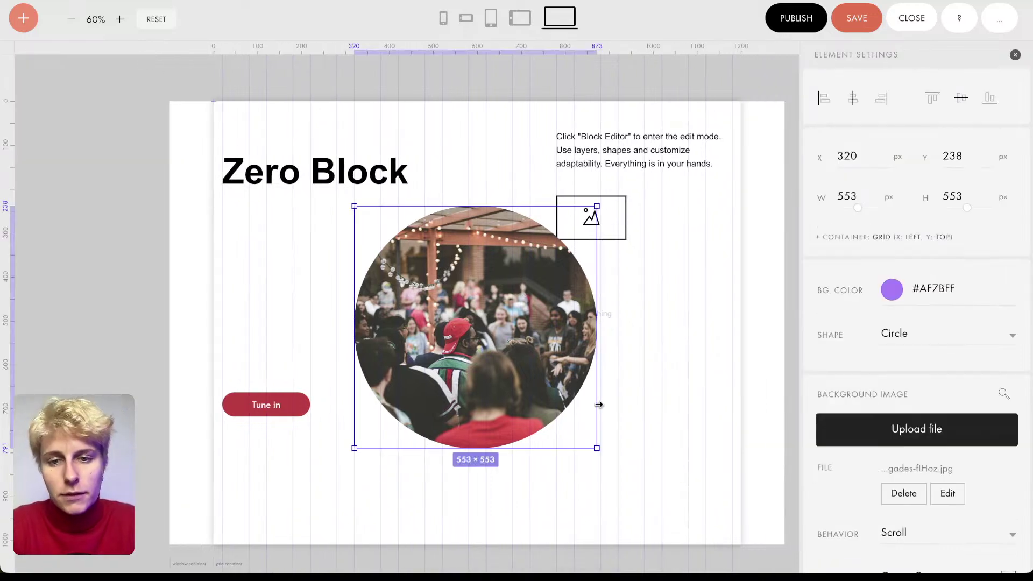
pyautogui.moveTo(598, 452); pyautogui.dragTo(523, 375)
pyautogui.moveTo(411, 286); pyautogui.dragTo(280, 288)
pyautogui.click(438, 281)
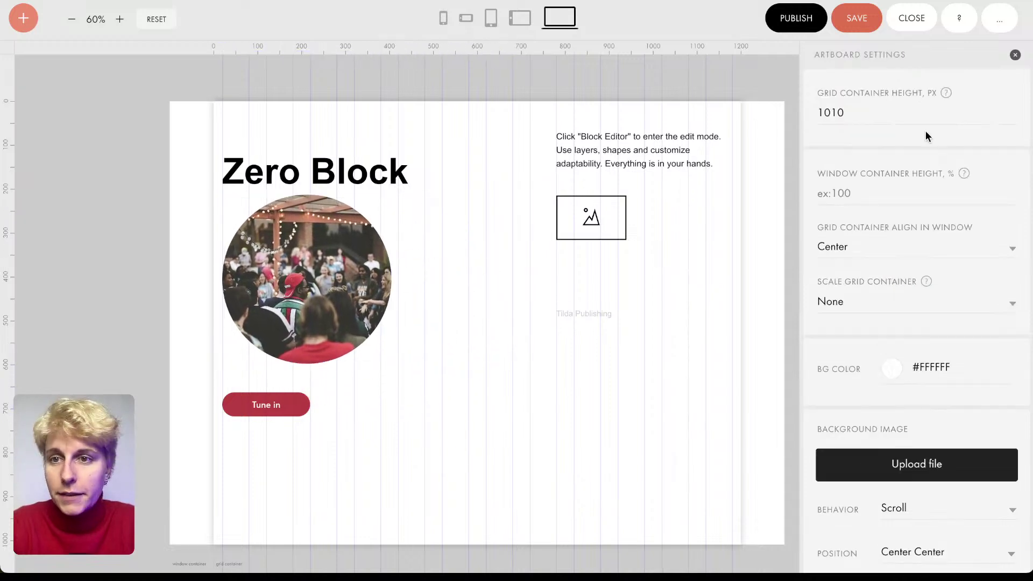
# - Save the Zero Block and close its editor to return to the Conference page
pyautogui.click(1004, 30)
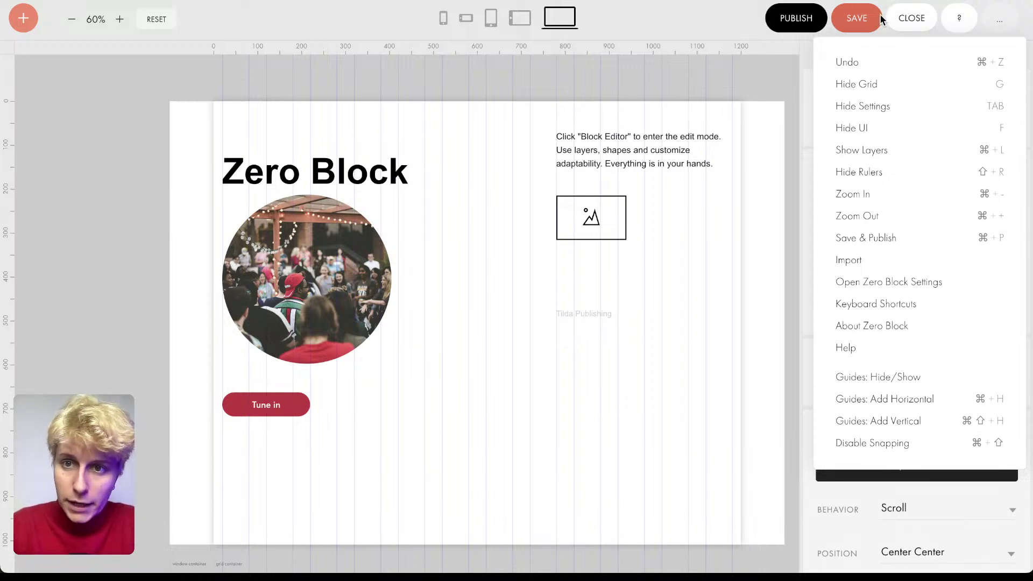
pyautogui.click(866, 24)
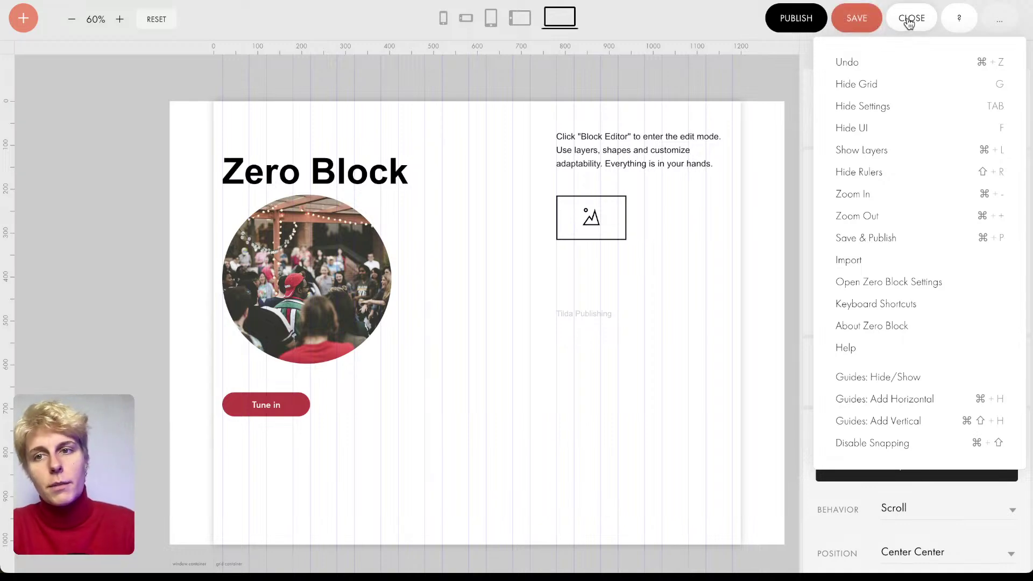
pyautogui.click(909, 18)
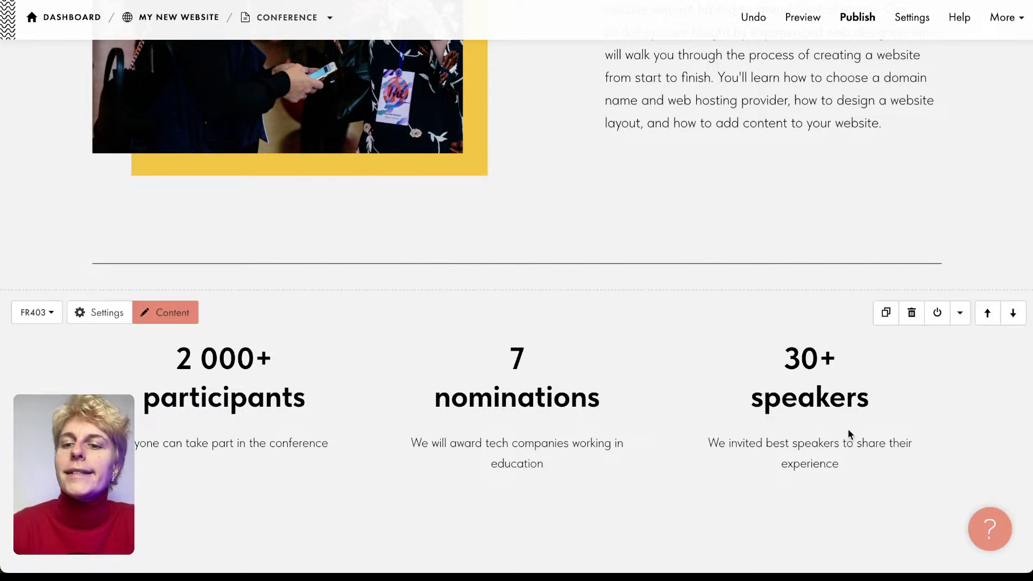
# - Open the Help center, expand its Video Tutorials topics and activate the question search
pyautogui.click(1001, 536)
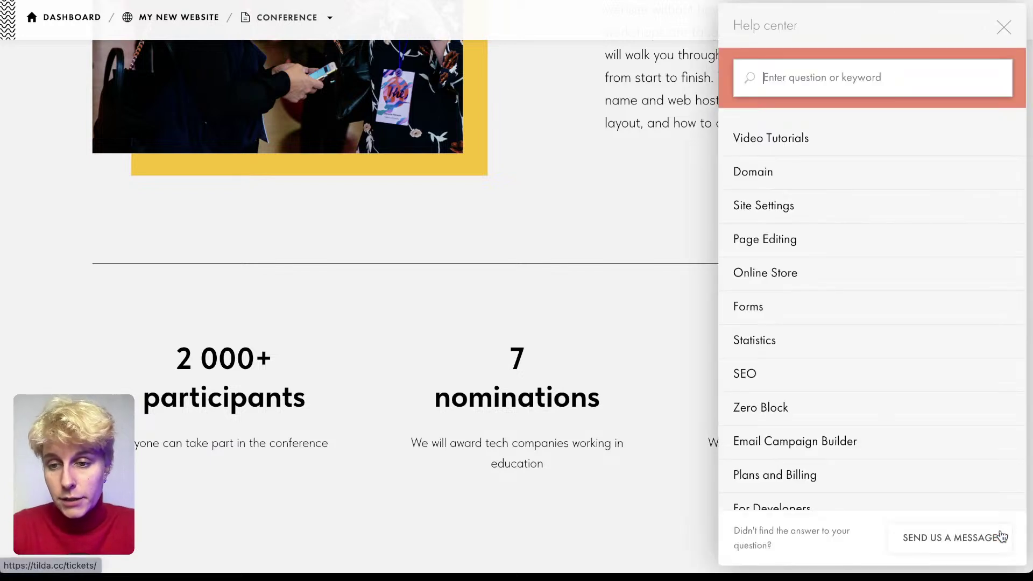
pyautogui.scroll(4, 909, 312)
pyautogui.click(779, 145)
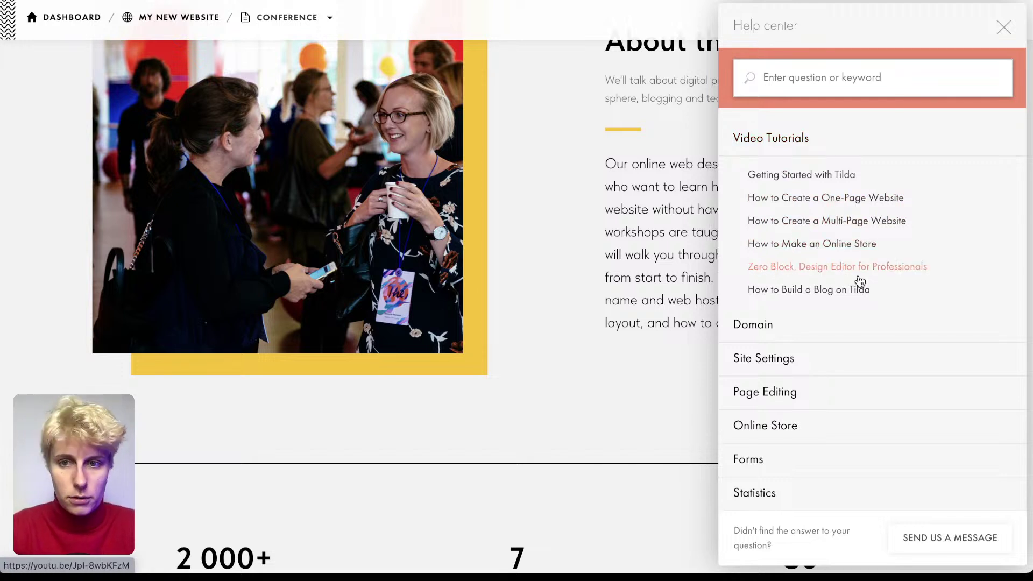
pyautogui.click(832, 70)
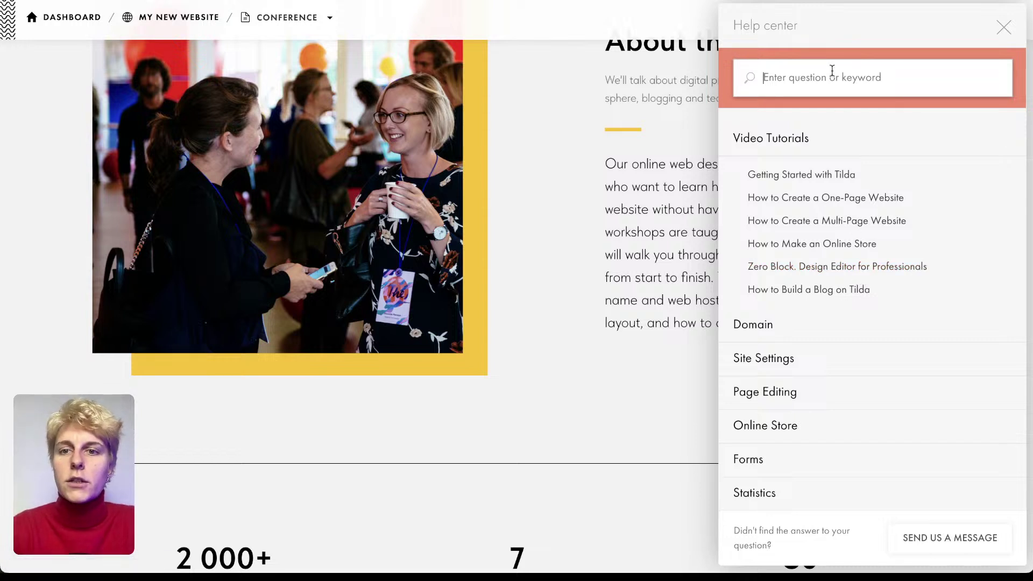
# - Search the Help center for "Zero Block", clear the query and close the Help center
pyautogui.write('Zero Block')
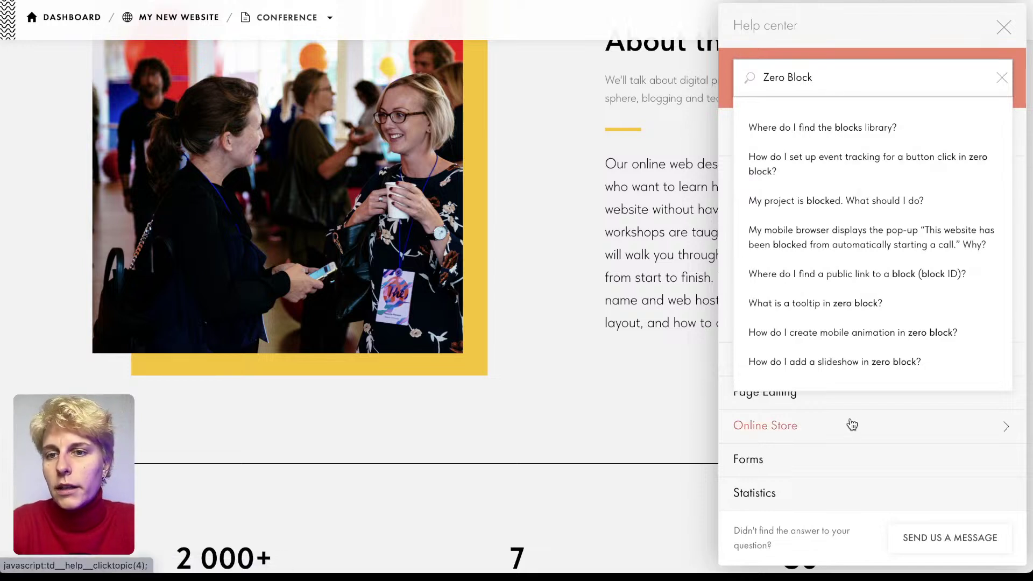
pyautogui.click(1004, 80)
pyautogui.click(1004, 27)
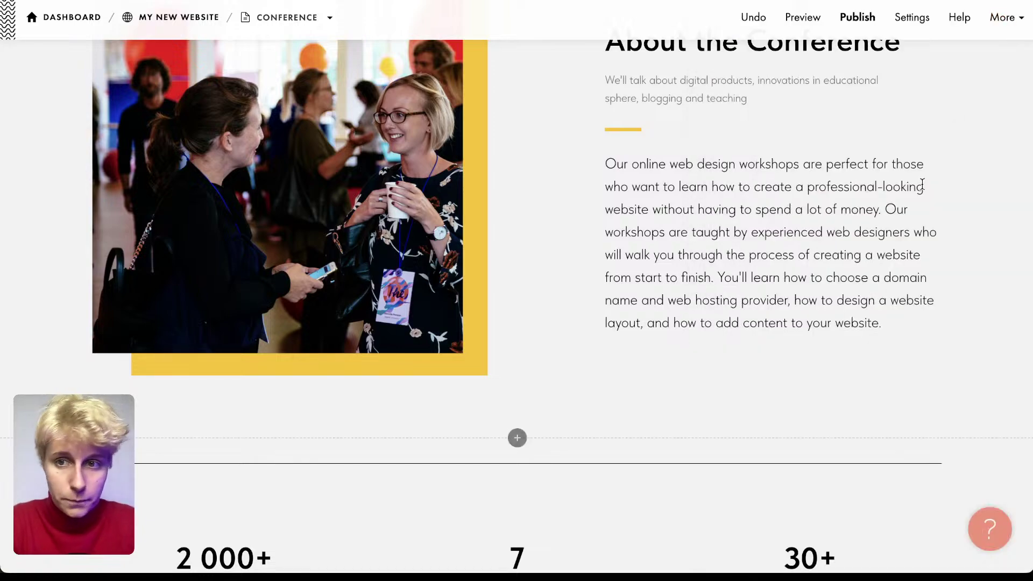
pyautogui.scroll(12, 923, 185)
pyautogui.scroll(-1, 922, 185)
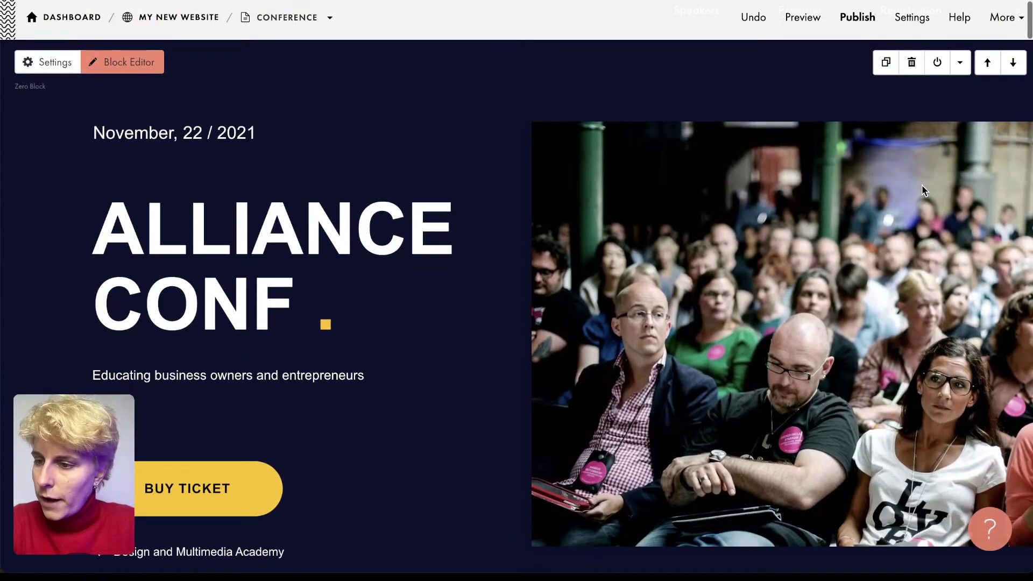
pyautogui.scroll(-5, 733, 330)
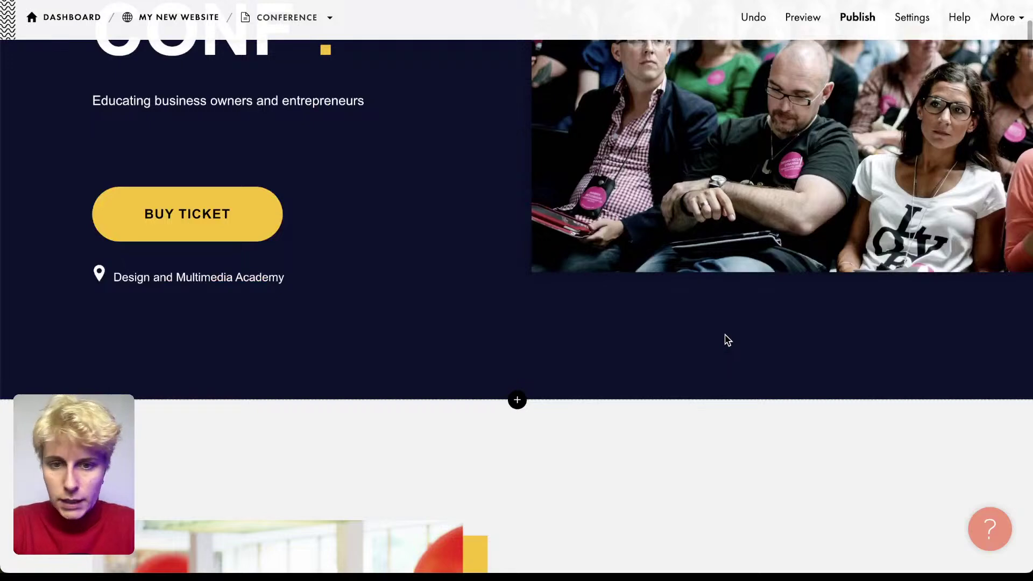
pyautogui.scroll(-7, 727, 340)
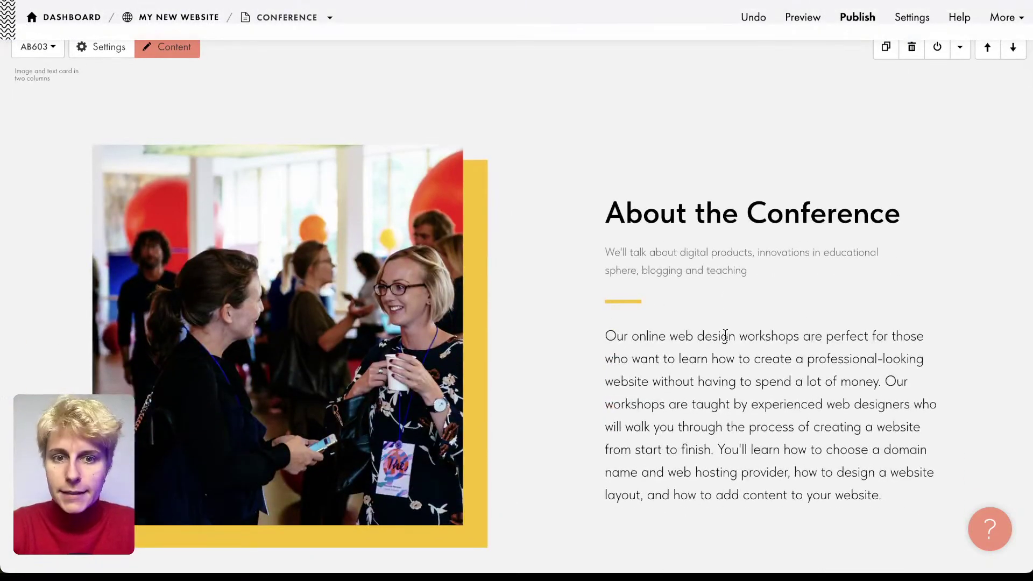
pyautogui.scroll(1, 655, 134)
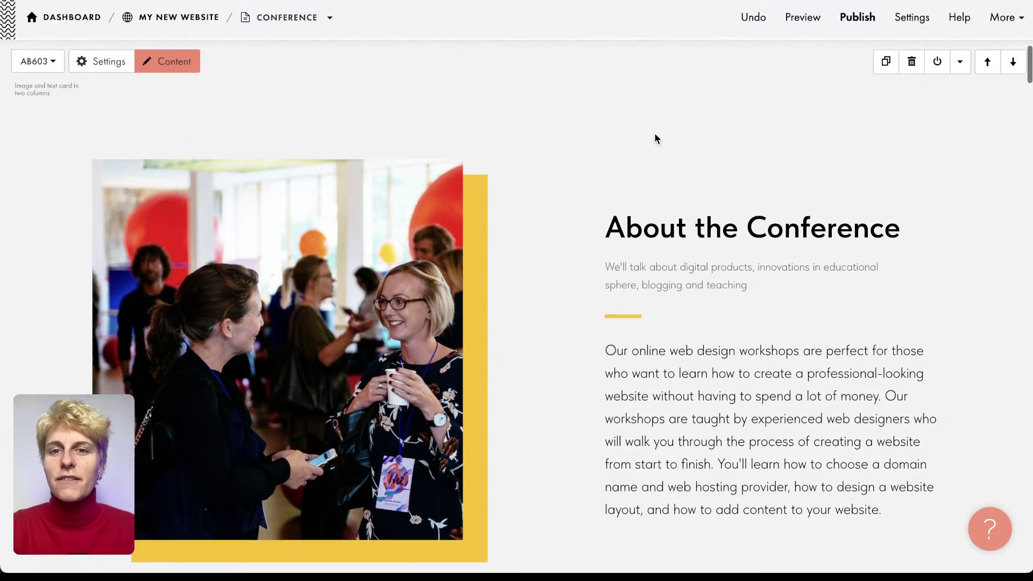
pyautogui.scroll(1, 655, 135)
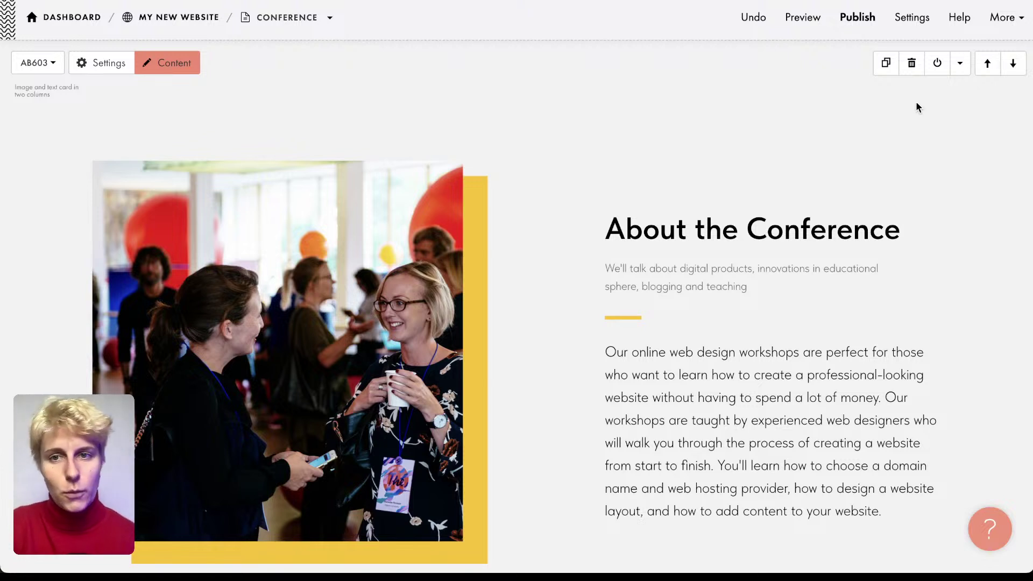
# - Browse the site's font presets and apply Mediator for both headline and text
pyautogui.click(1004, 17)
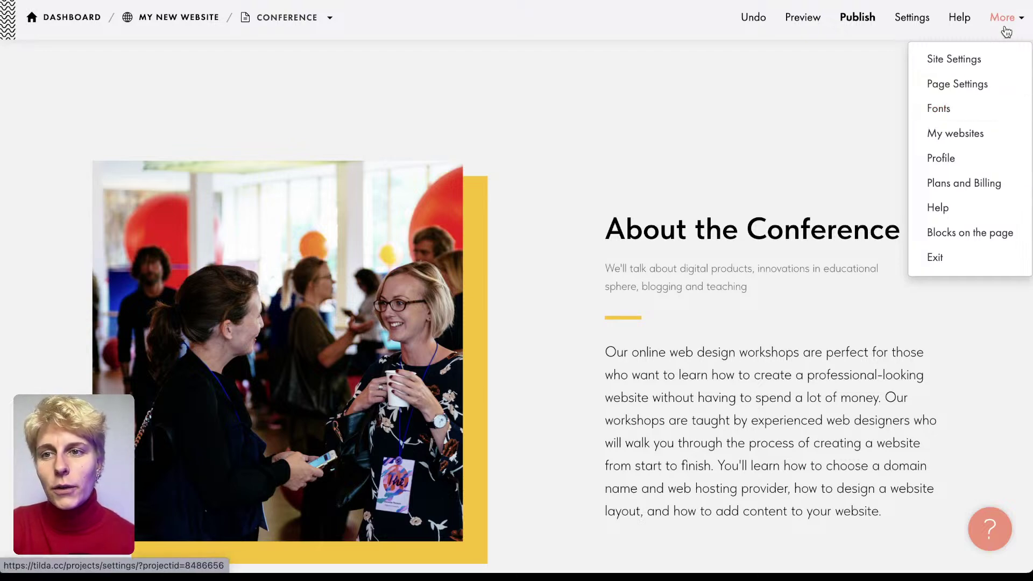
pyautogui.click(946, 109)
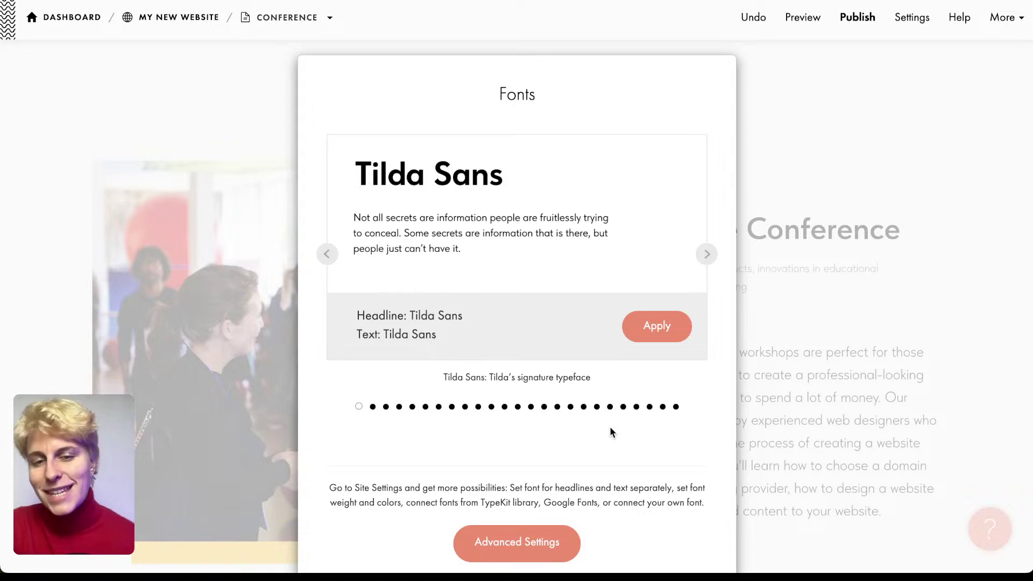
pyautogui.click(707, 252)
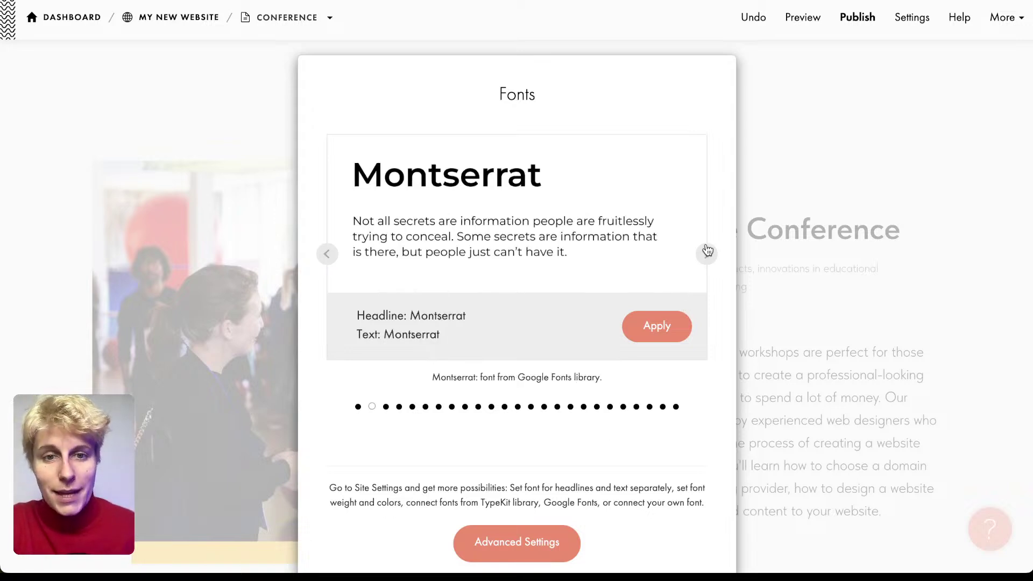
pyautogui.click(327, 255)
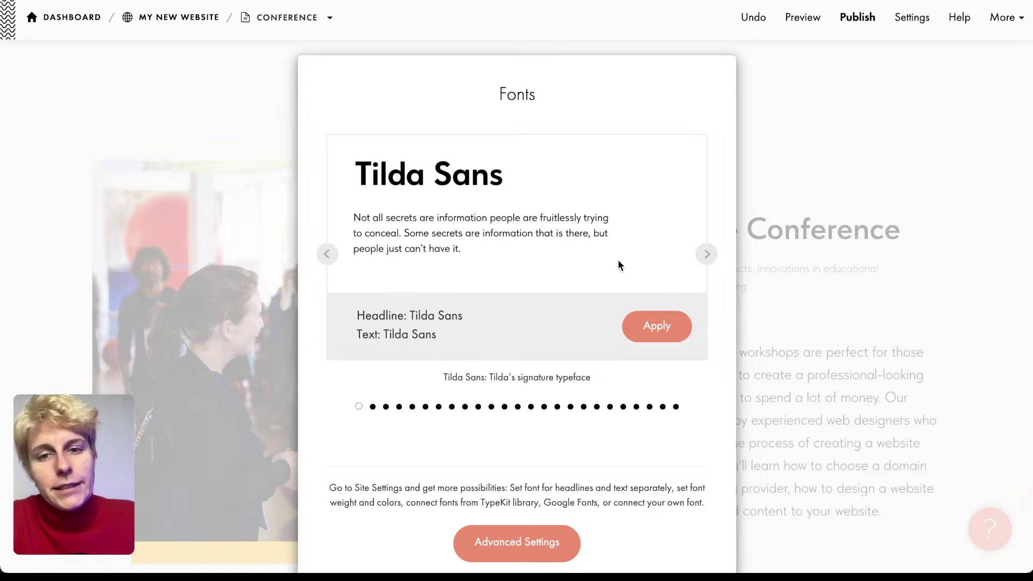
pyautogui.click(705, 255)
pyautogui.click(705, 255)
pyautogui.click(705, 255)
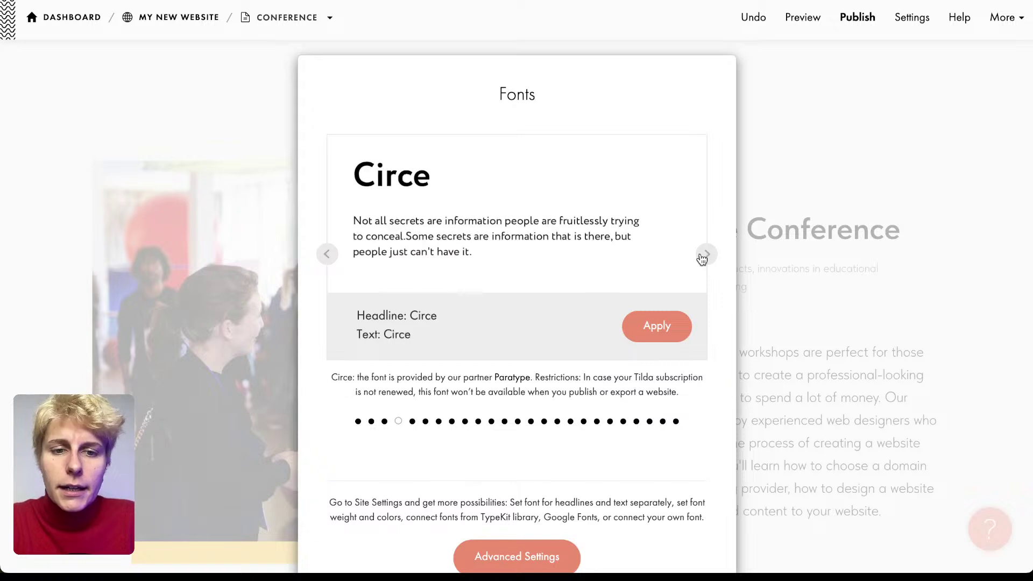
pyautogui.click(705, 255)
pyautogui.click(705, 255)
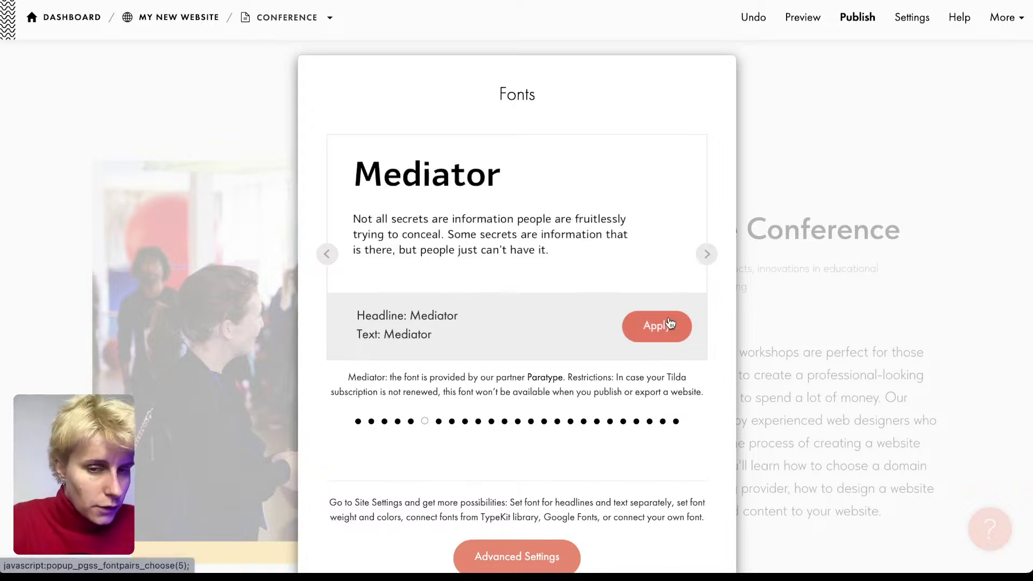
pyautogui.click(658, 334)
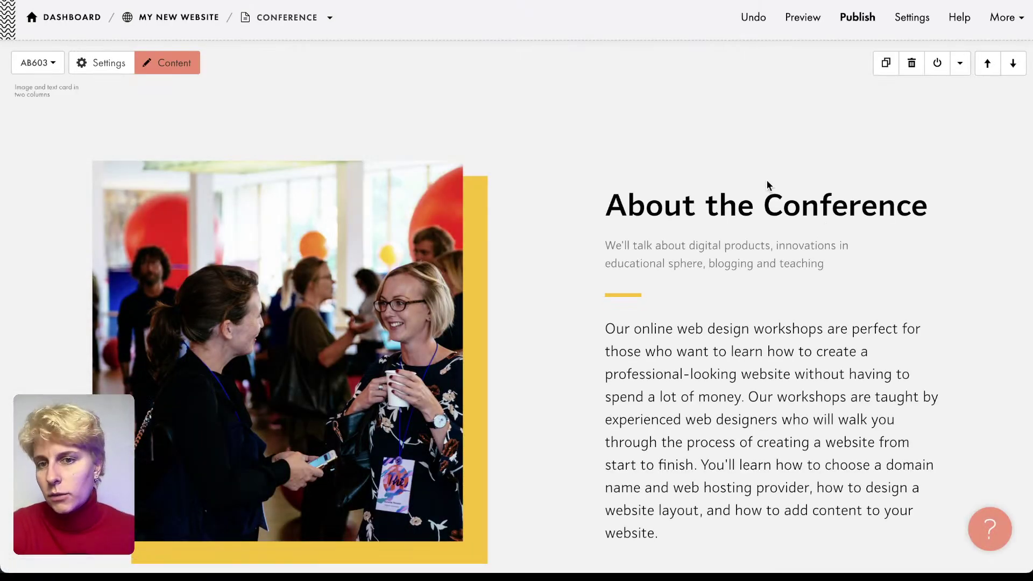
pyautogui.scroll(-1, 703, 391)
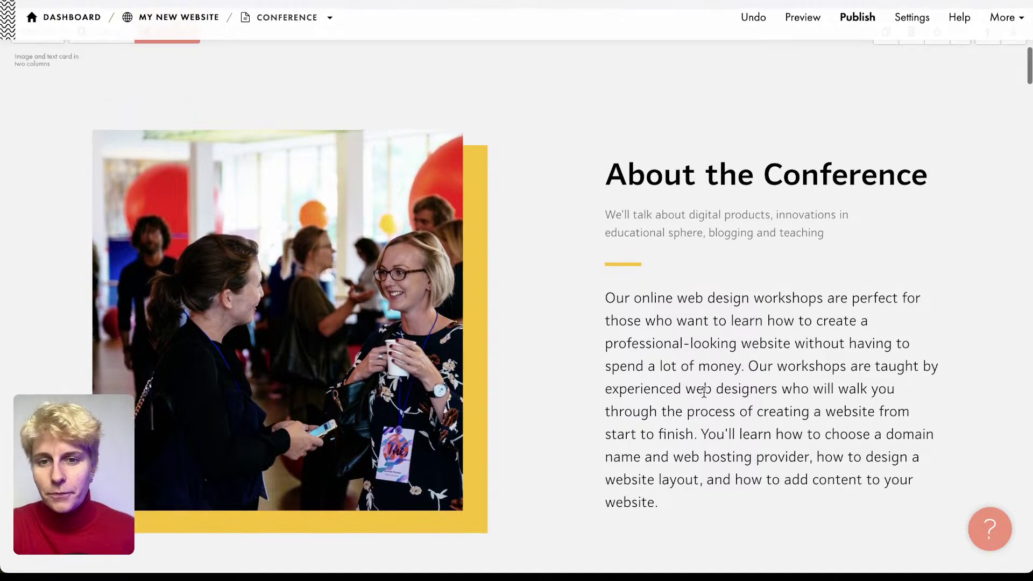
pyautogui.scroll(-1, 703, 391)
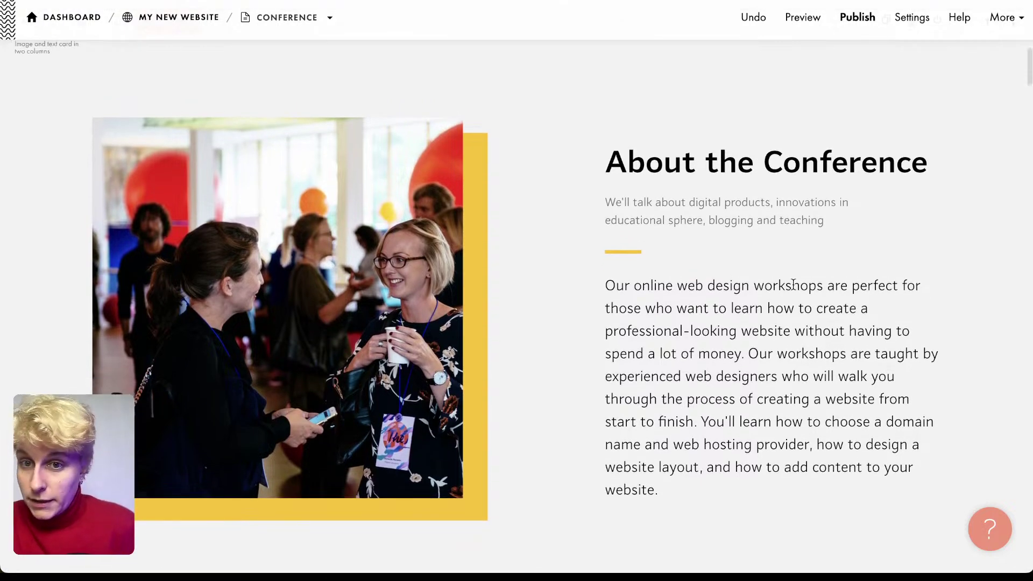
# - Examine the site's advanced custom font settings, covering Basic Fonts, Google Fonts, Adobe Fonts and Your Own Font
pyautogui.click(1003, 17)
pyautogui.click(953, 107)
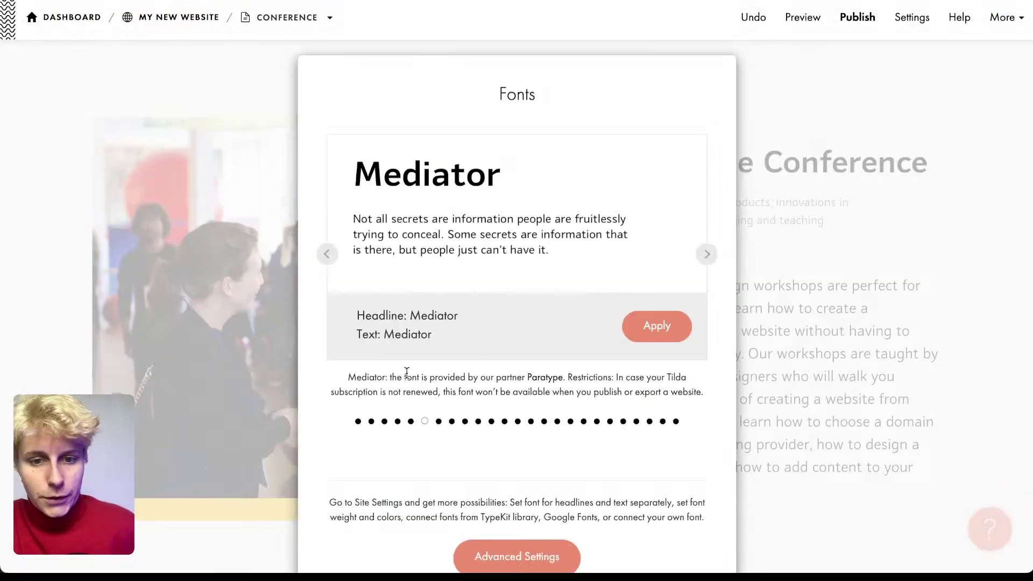
pyautogui.click(505, 557)
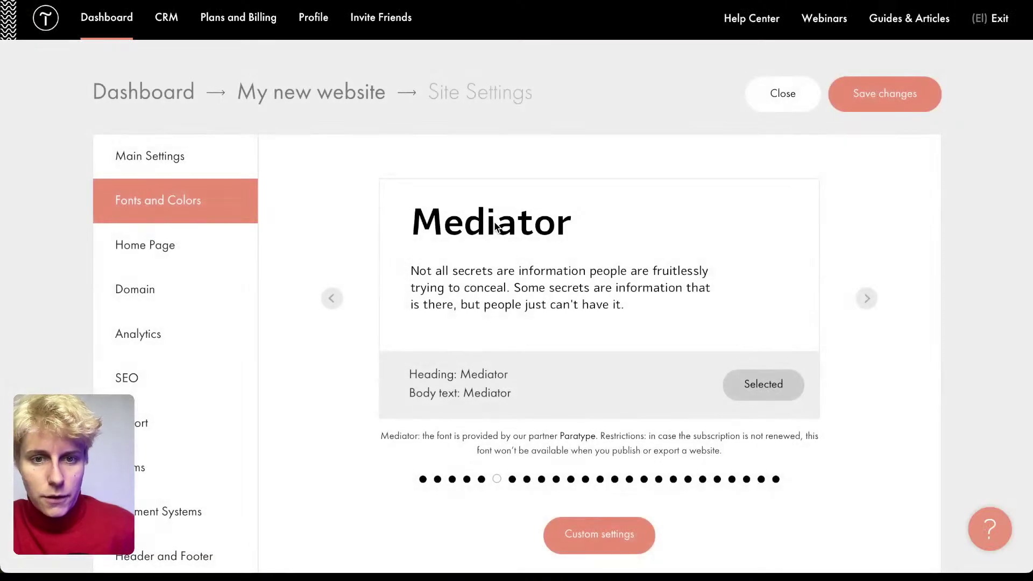
pyautogui.scroll(-4, 506, 372)
pyautogui.click(596, 334)
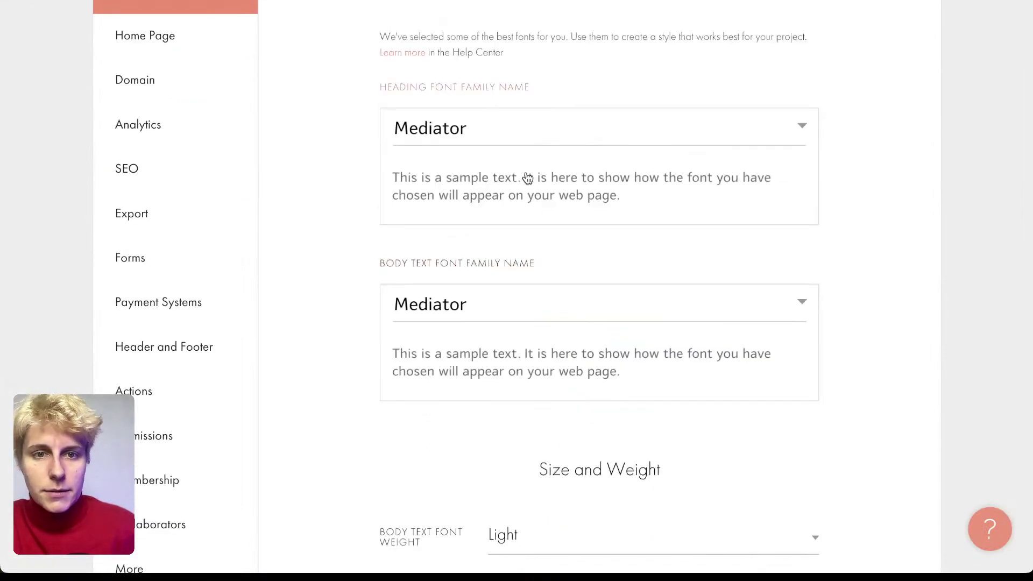
pyautogui.scroll(4, 527, 178)
pyautogui.click(519, 190)
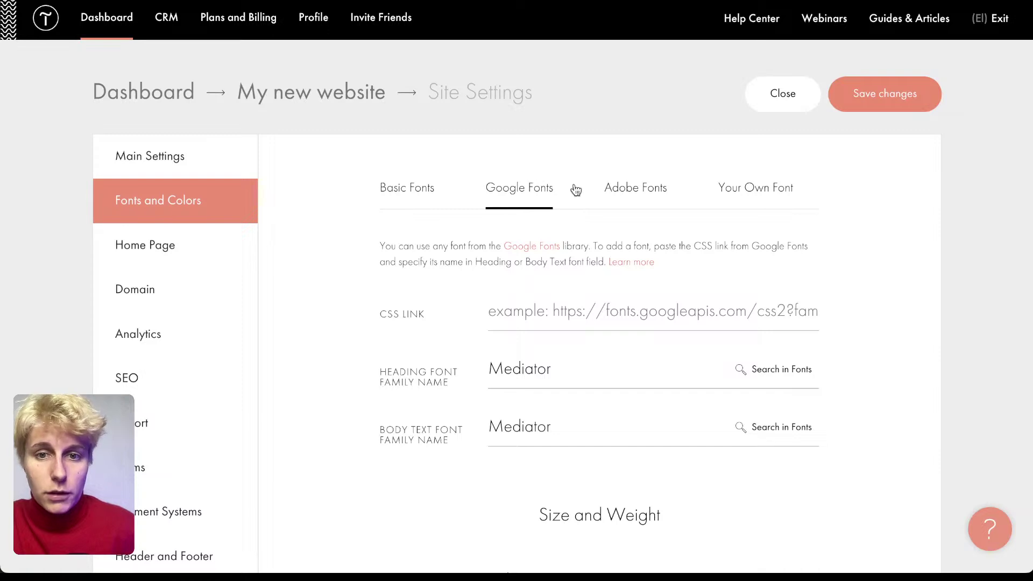
pyautogui.click(633, 191)
pyautogui.click(760, 189)
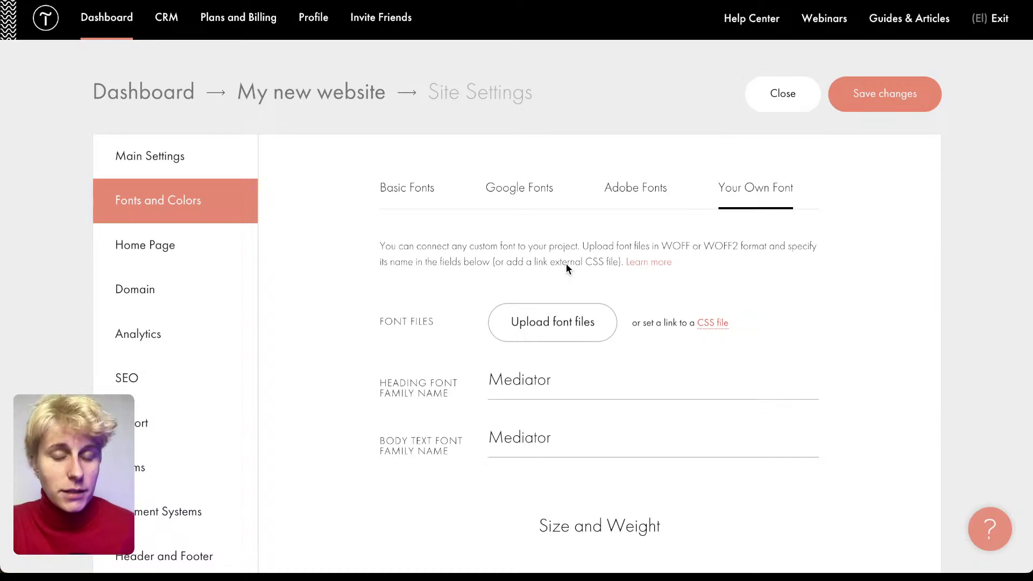
# - Close Site Settings without saving and reopen the Conference page at its cover block
pyautogui.click(782, 108)
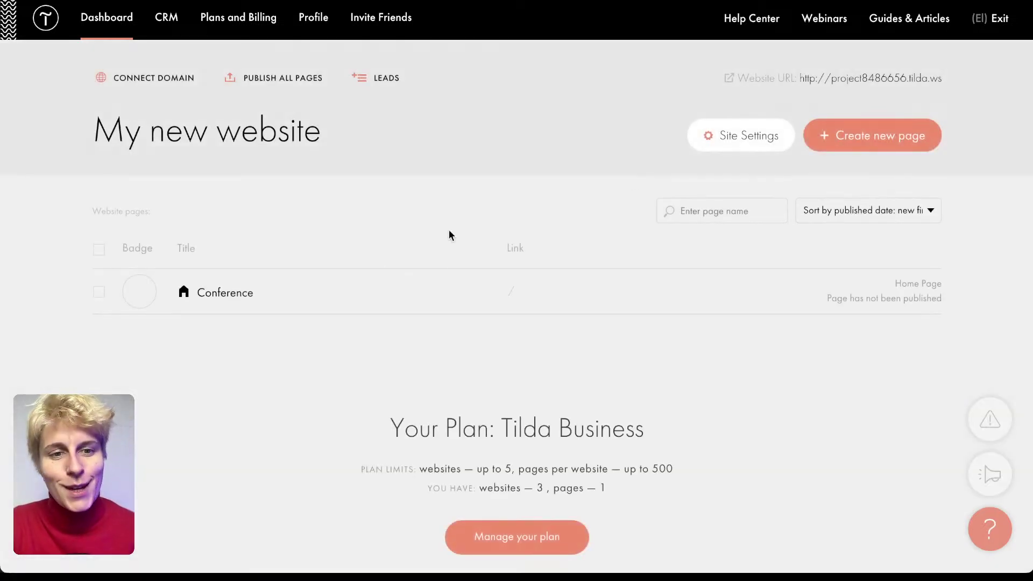
pyautogui.click(202, 299)
pyautogui.scroll(-10, 510, 292)
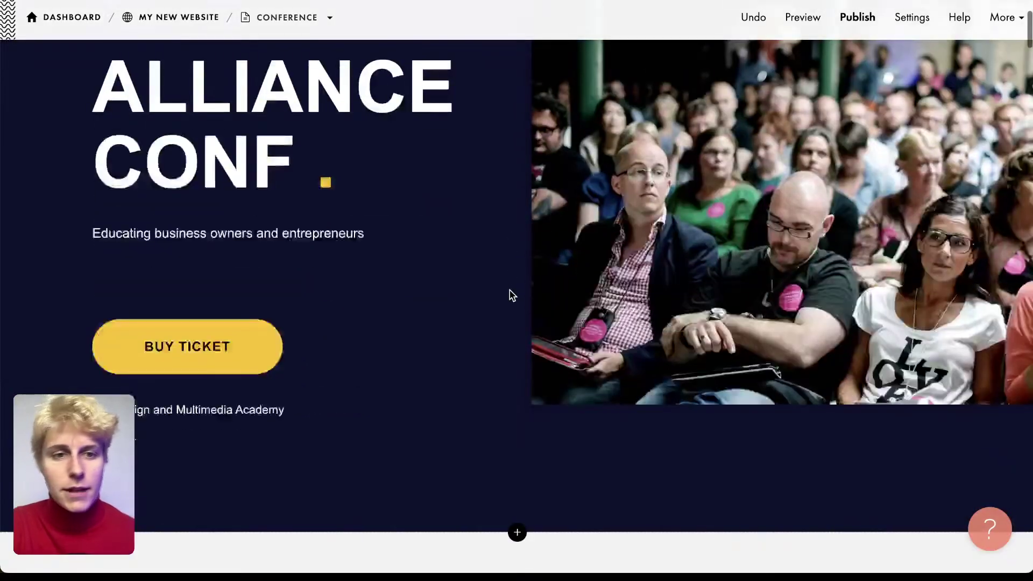
pyautogui.scroll(10, 510, 293)
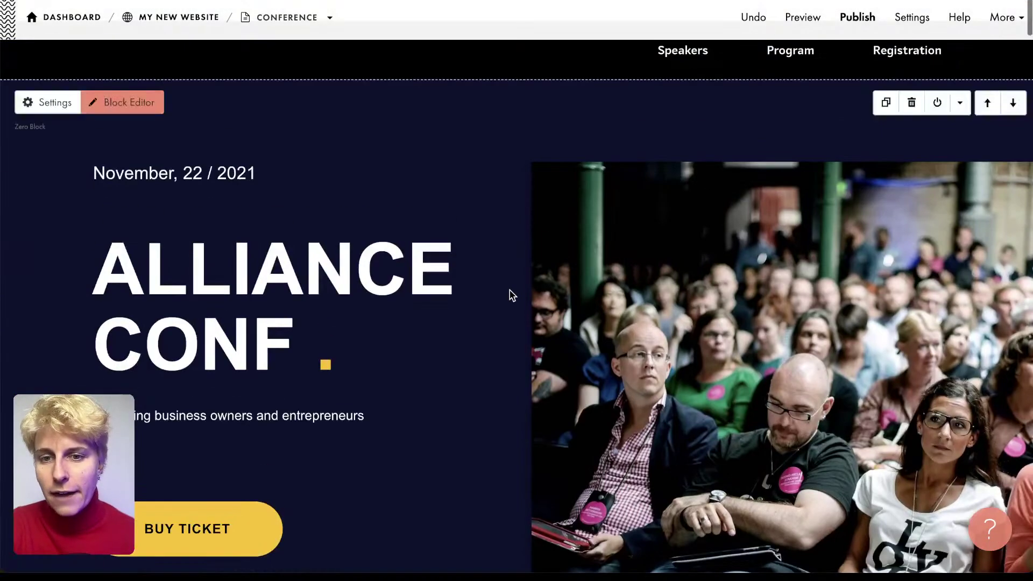
pyautogui.scroll(-1, 510, 295)
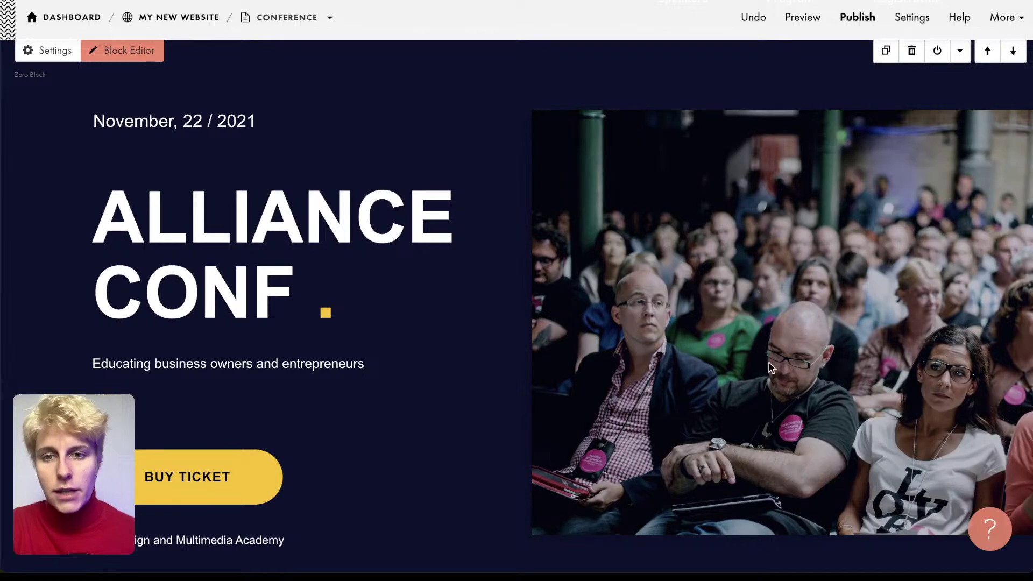
# - Replace the cover block's audience photo with the most recent Unsplash JPG from the Downloads folder
pyautogui.moveTo(769, 567)
pyautogui.click(972, 565)
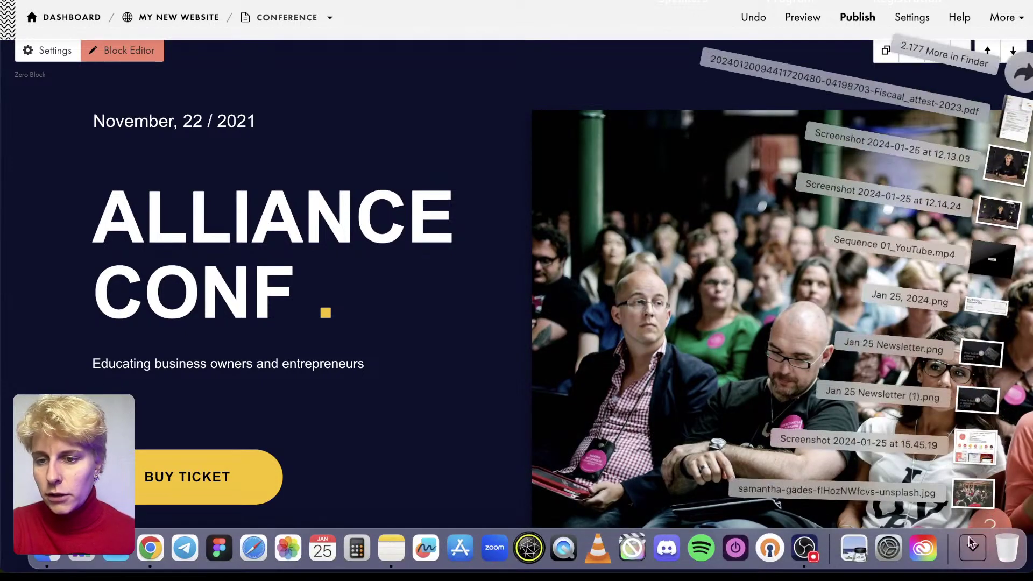
pyautogui.moveTo(973, 502); pyautogui.dragTo(780, 275)
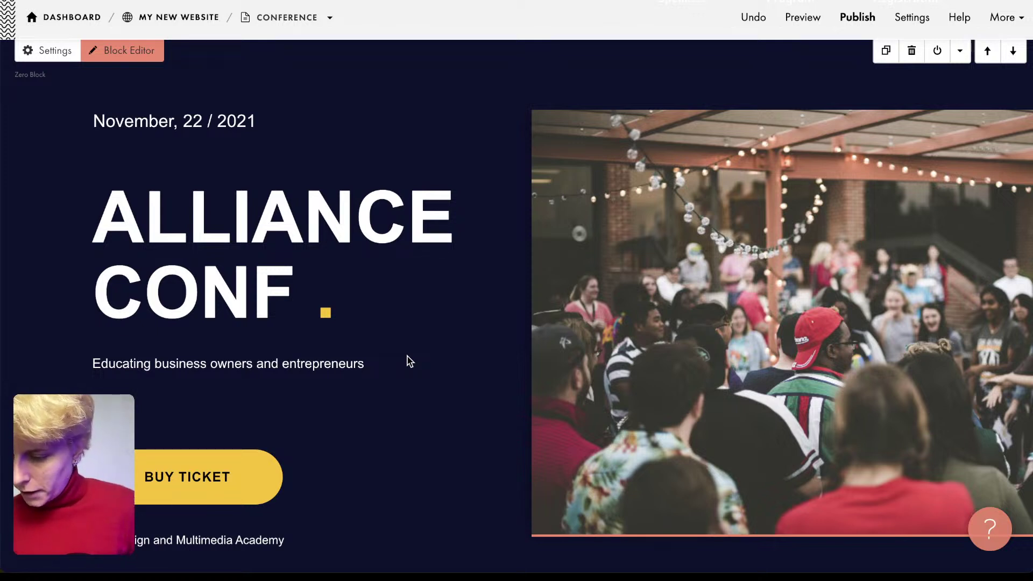
# - Convert the About the Conference block to a Zero Block from its settings, accepting the reset to default content
pyautogui.scroll(1, 410, 362)
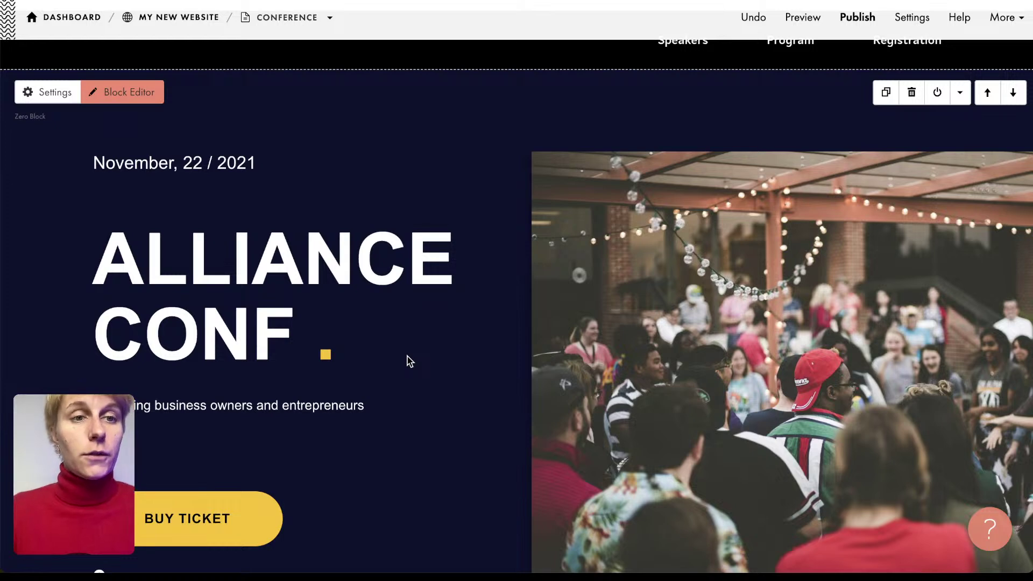
pyautogui.scroll(-10, 409, 362)
pyautogui.scroll(-5, 409, 362)
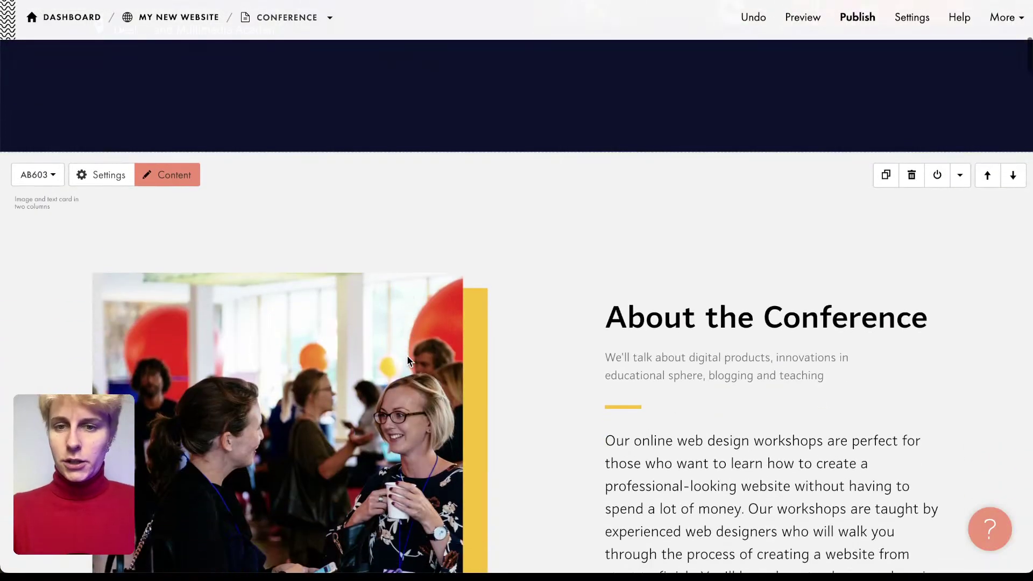
pyautogui.scroll(-1, 504, 399)
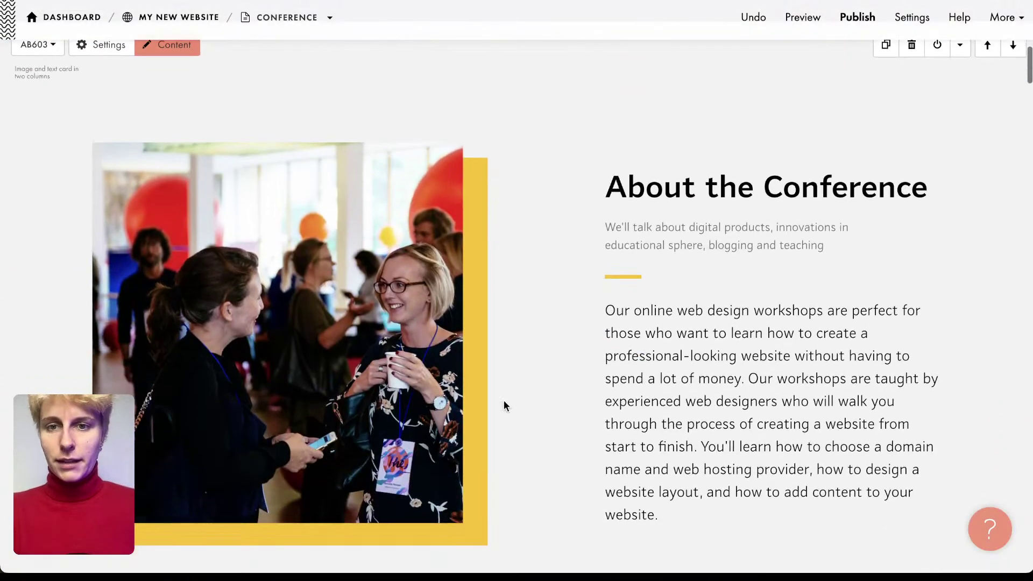
pyautogui.scroll(1, 504, 399)
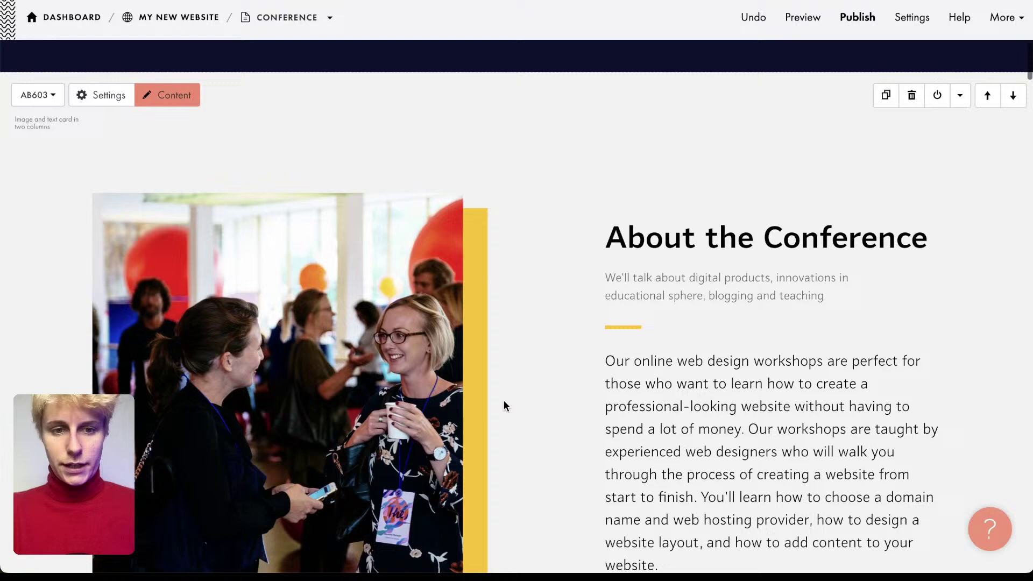
pyautogui.click(103, 96)
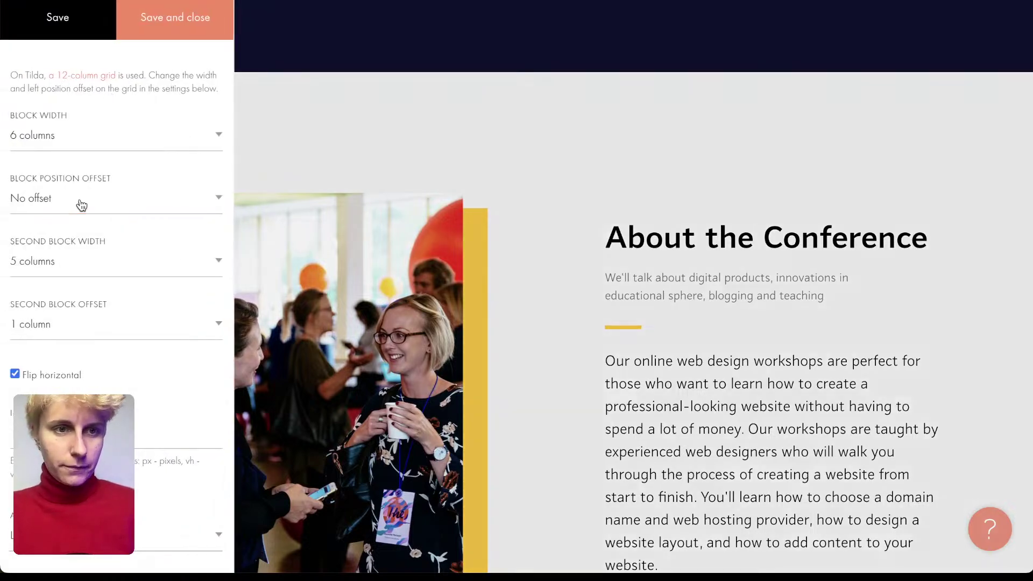
pyautogui.scroll(-10, 78, 203)
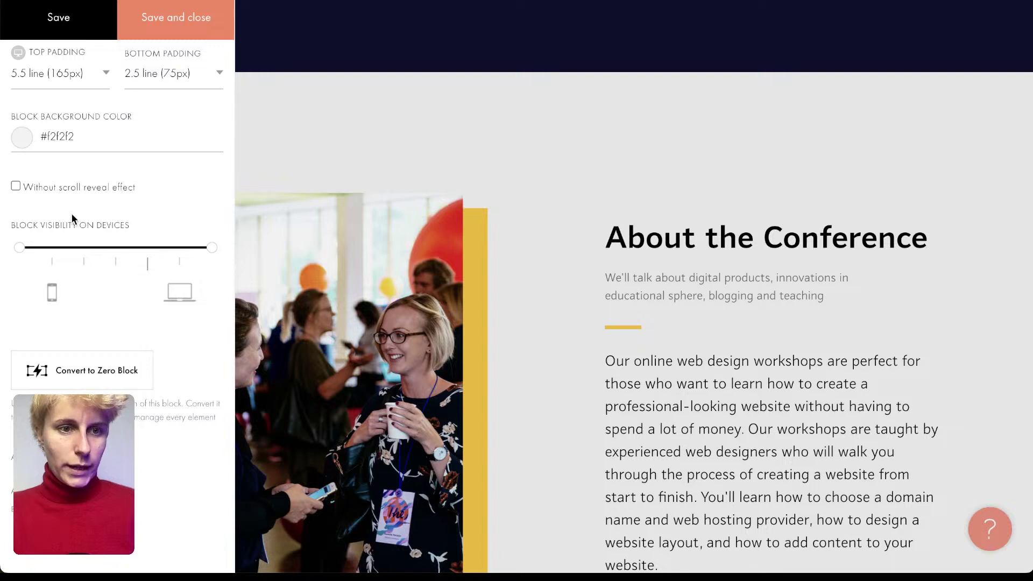
pyautogui.click(84, 375)
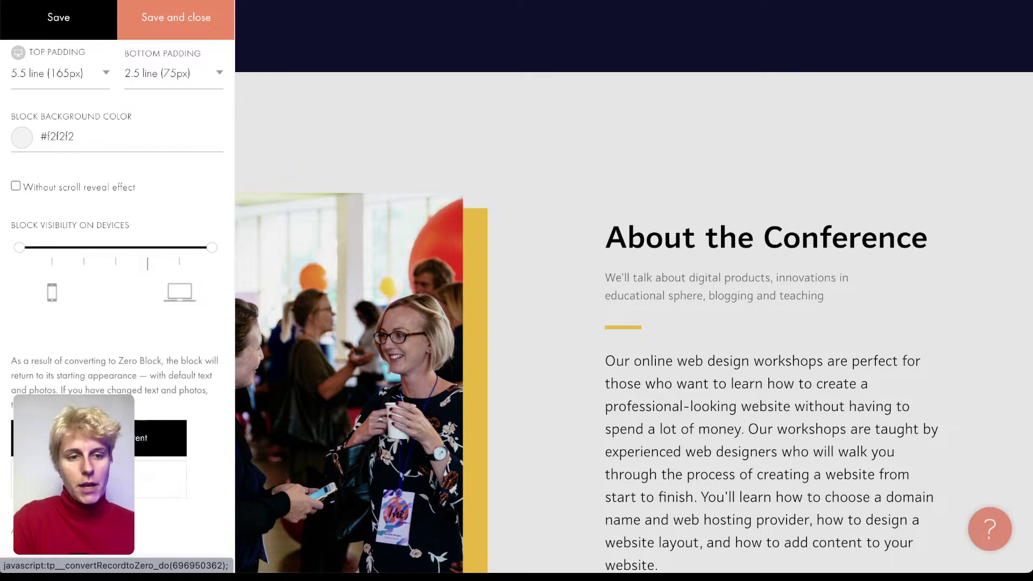
pyautogui.click(129, 438)
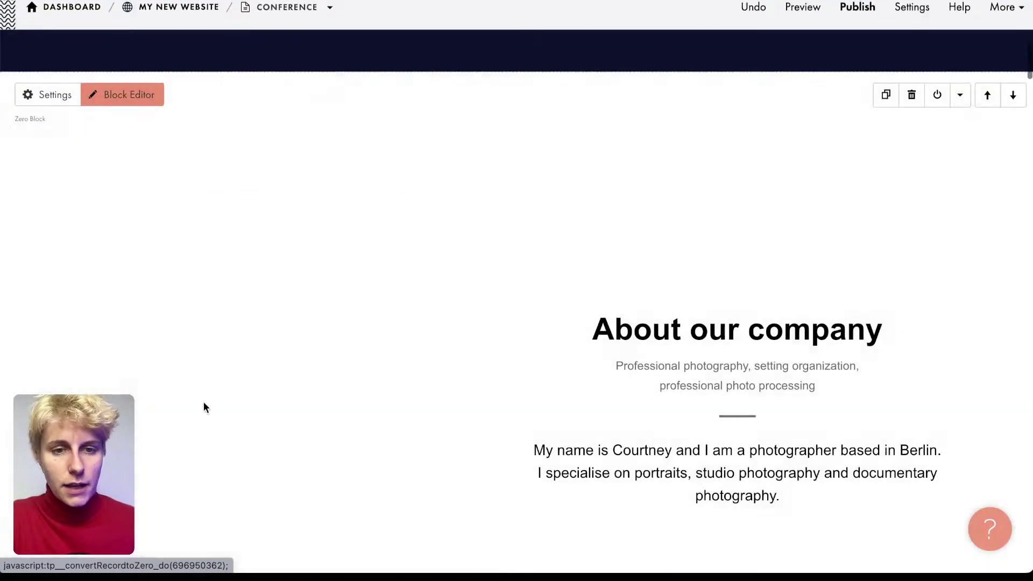
# - Open the converted About our company block for editing, examine its separate elements and portrait image, and close the editor
pyautogui.click(138, 97)
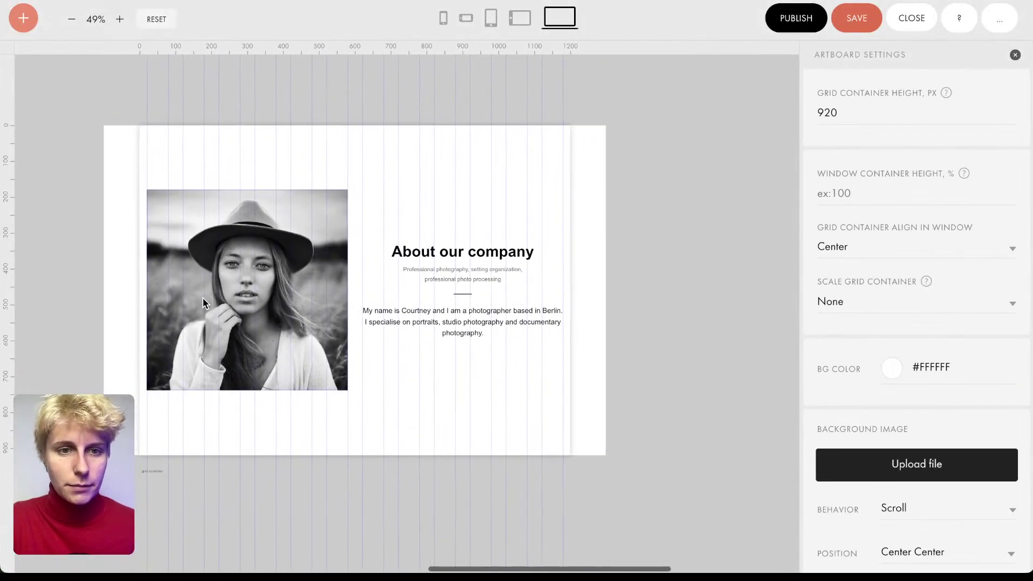
pyautogui.click(203, 298)
pyautogui.click(412, 187)
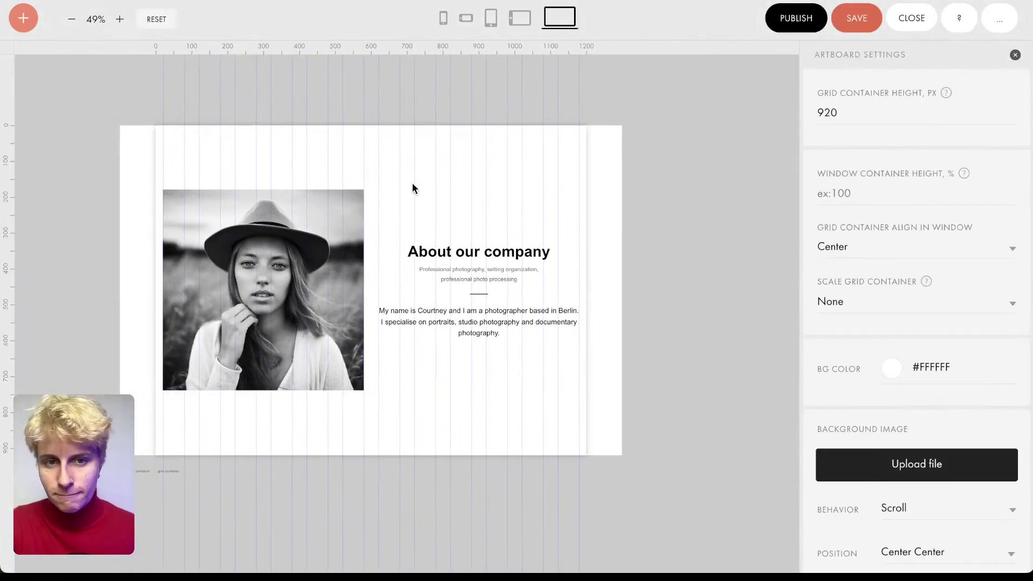
pyautogui.click(225, 270)
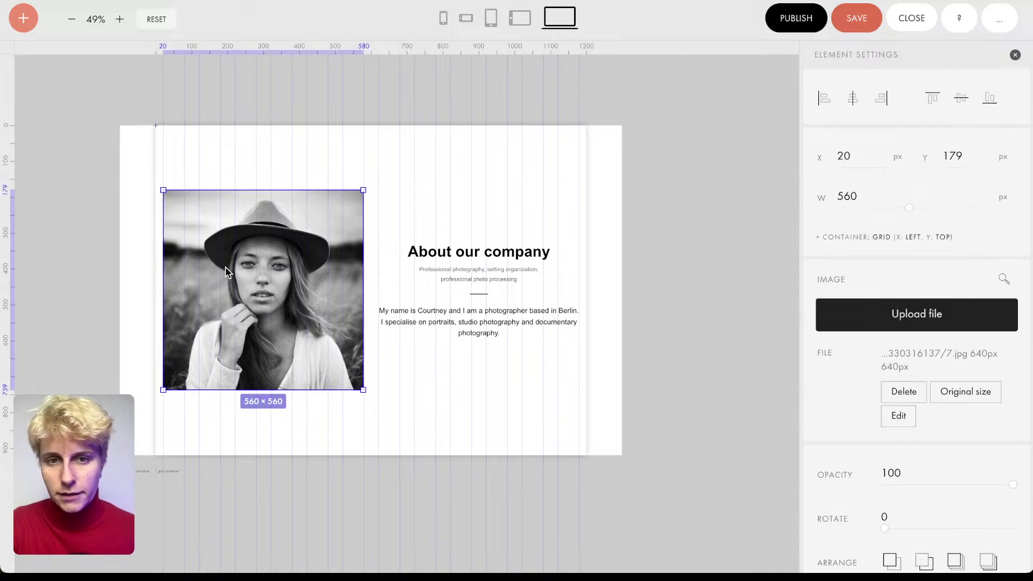
pyautogui.click(909, 20)
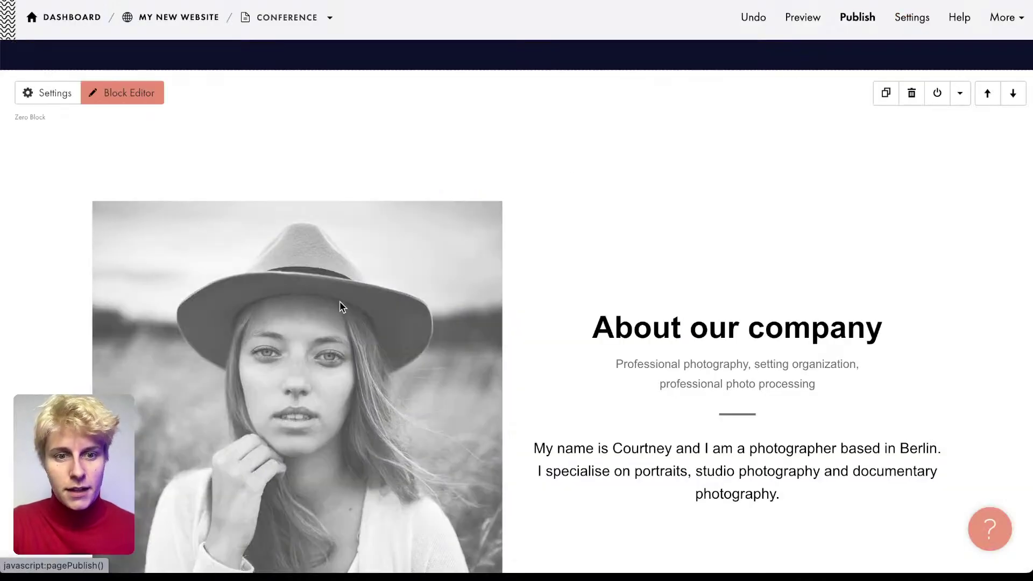
# - Undo the About the Conference block's conversion to a Zero Block
pyautogui.click(748, 18)
pyautogui.scroll(-3, 705, 178)
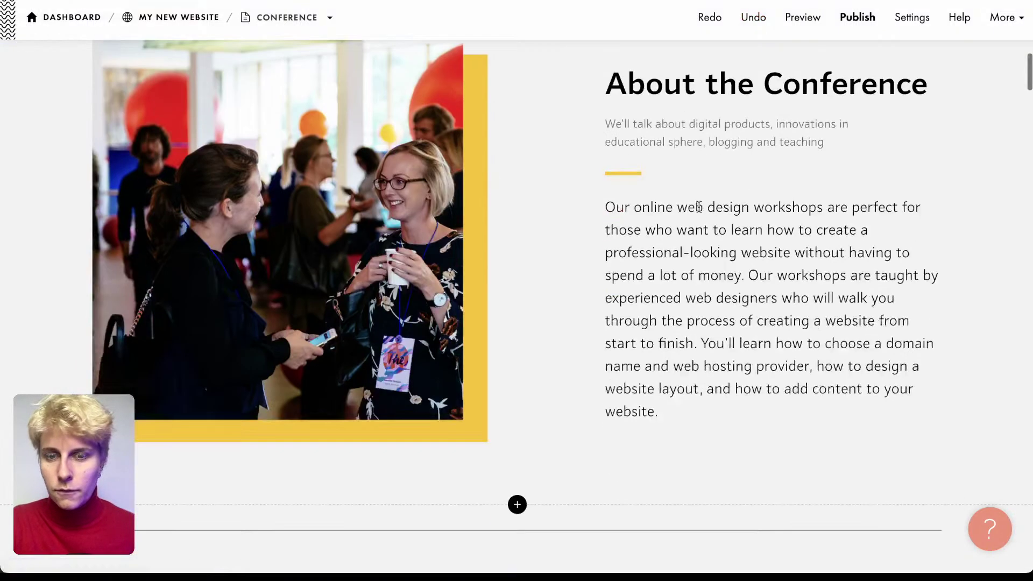
pyautogui.scroll(1, 698, 206)
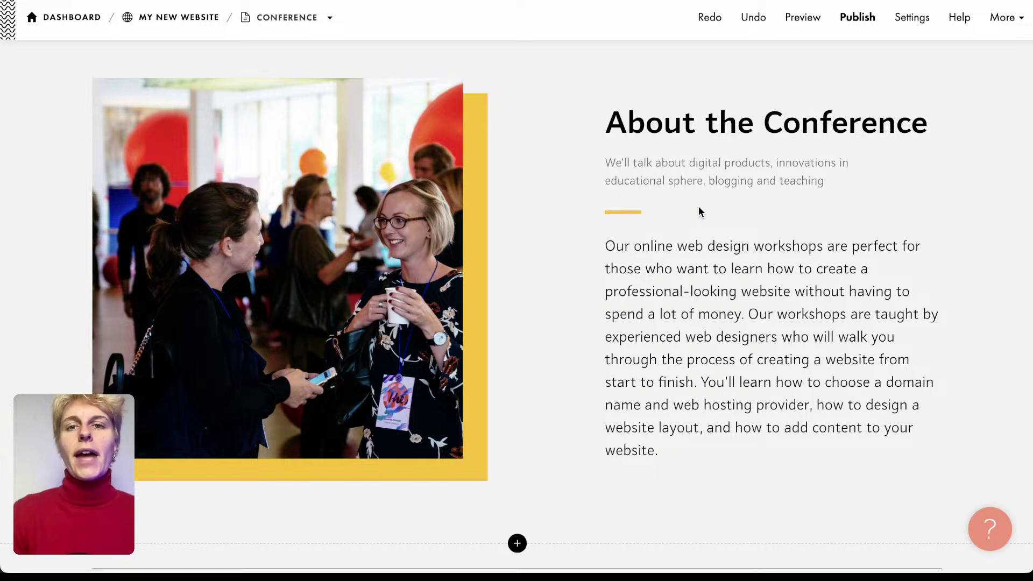
# - Add a T123 Embed HTML code block directly below the About the Conference block
pyautogui.scroll(-5, 590, 277)
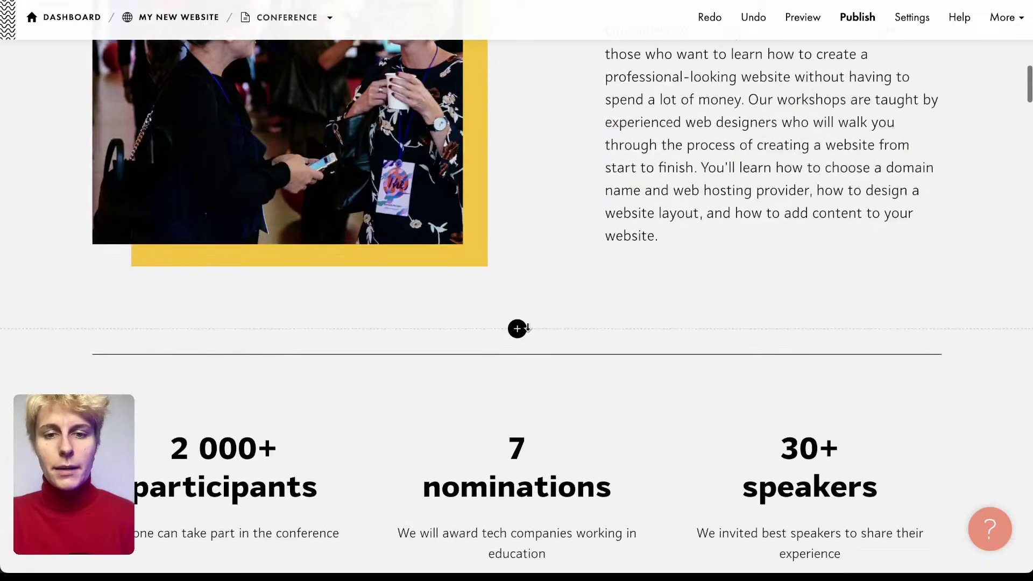
pyautogui.click(517, 329)
pyautogui.scroll(-4, 69, 350)
pyautogui.scroll(-6, 69, 349)
pyautogui.click(70, 448)
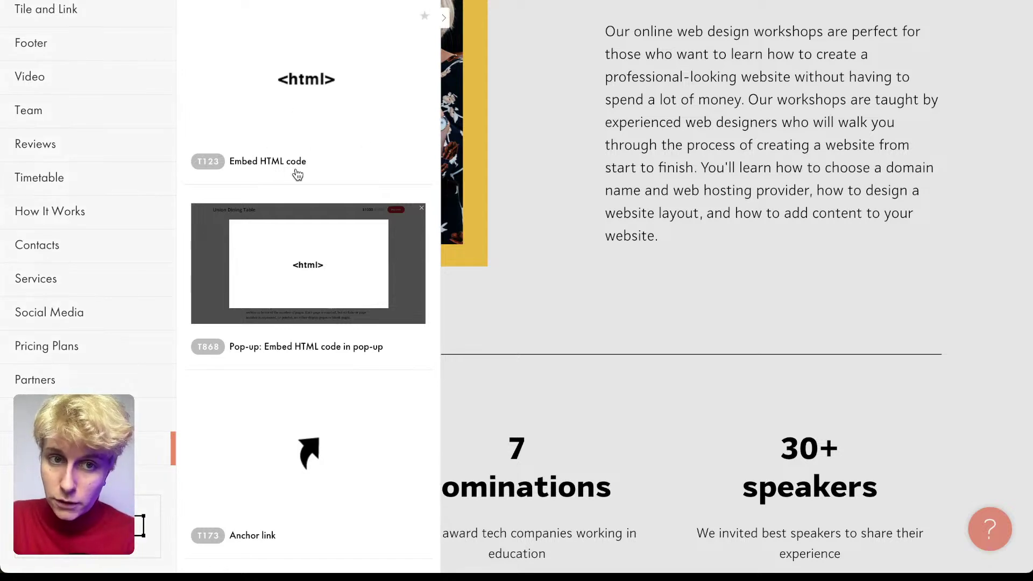
pyautogui.click(352, 125)
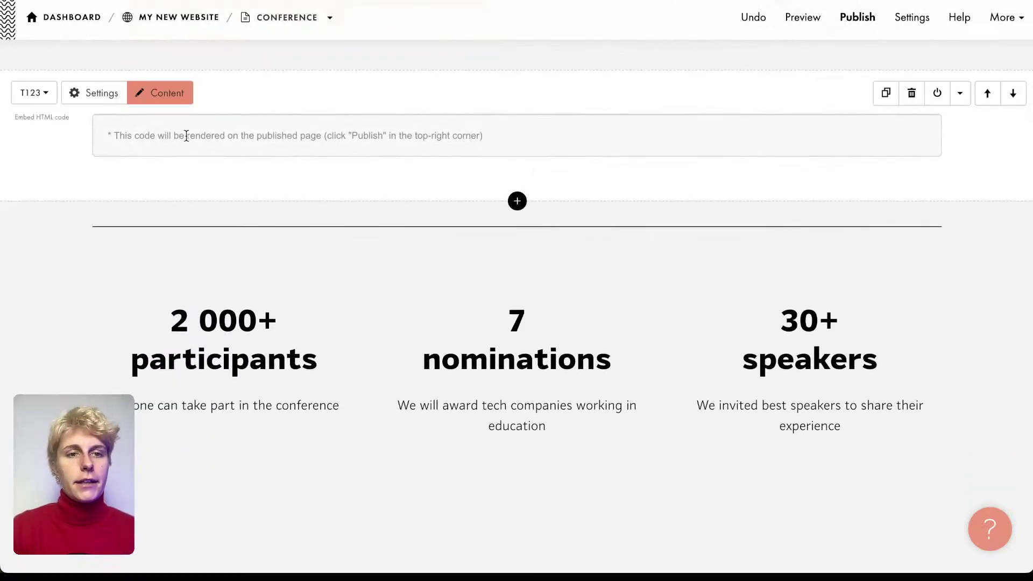
# - Open the Embed HTML block's code content, close it without adding code, and delete the block
pyautogui.click(163, 97)
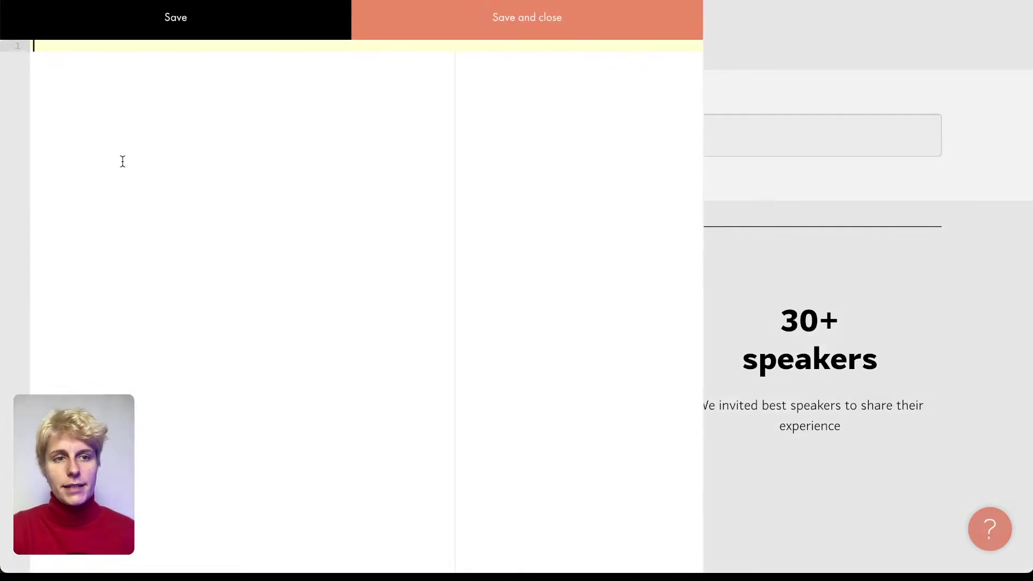
pyautogui.click(953, 126)
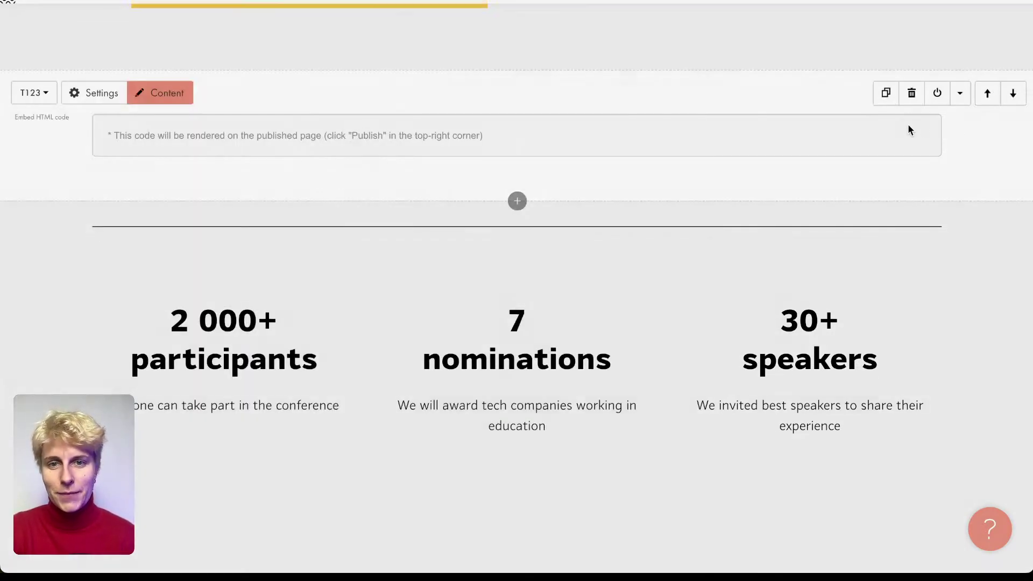
pyautogui.click(911, 94)
# - Preview the Conference page at desktop width and review its sections from the cover to the speakers
pyautogui.scroll(6, 612, 132)
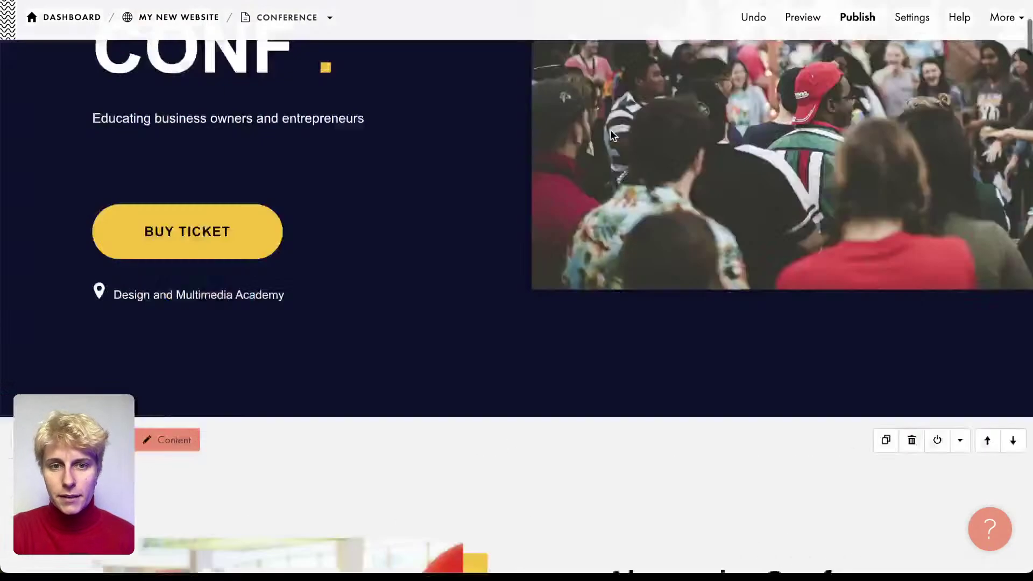
pyautogui.scroll(10, 612, 130)
pyautogui.moveTo(613, 136)
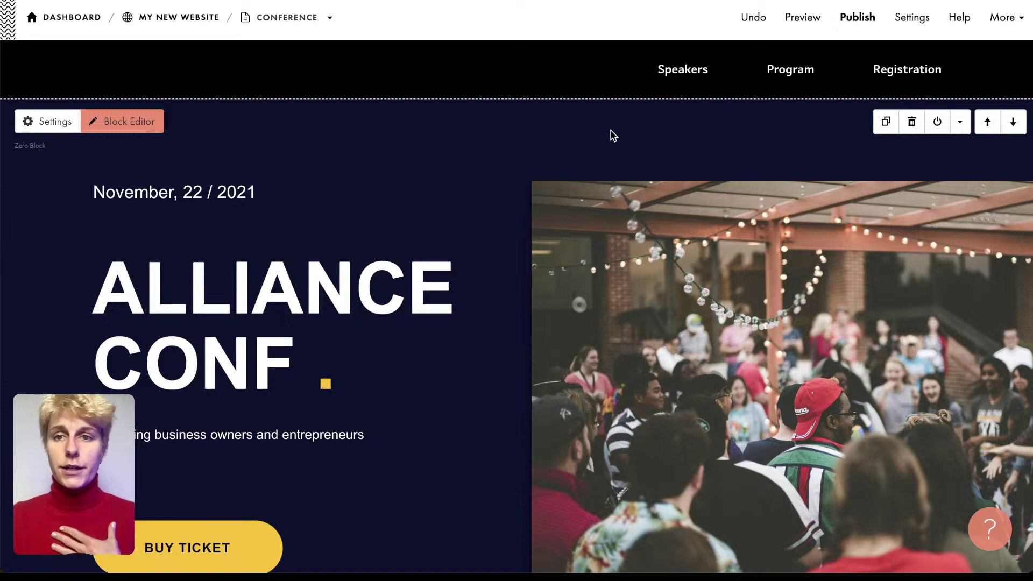
pyautogui.click(795, 21)
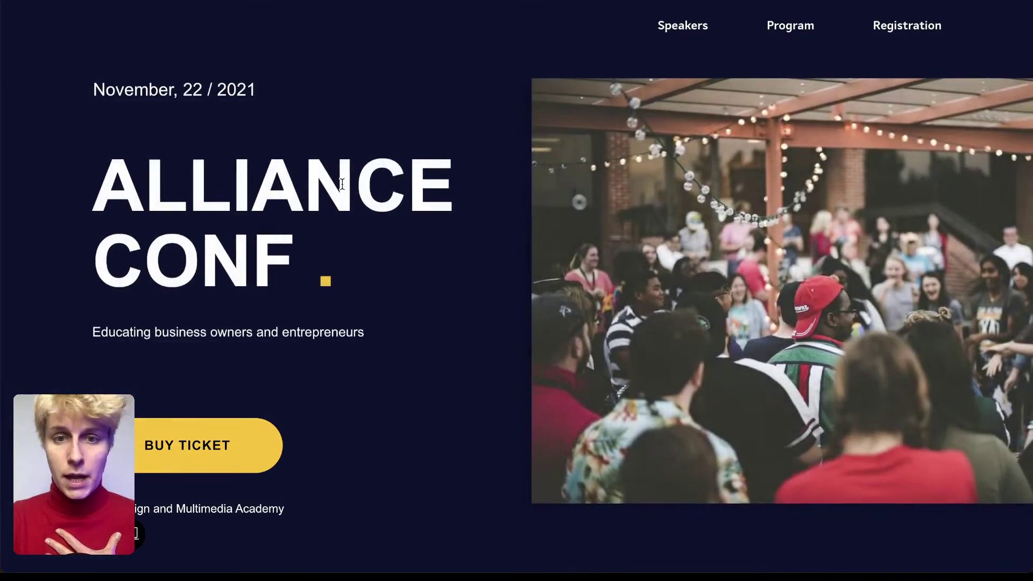
pyautogui.scroll(-10, 341, 189)
pyautogui.scroll(12, 612, 265)
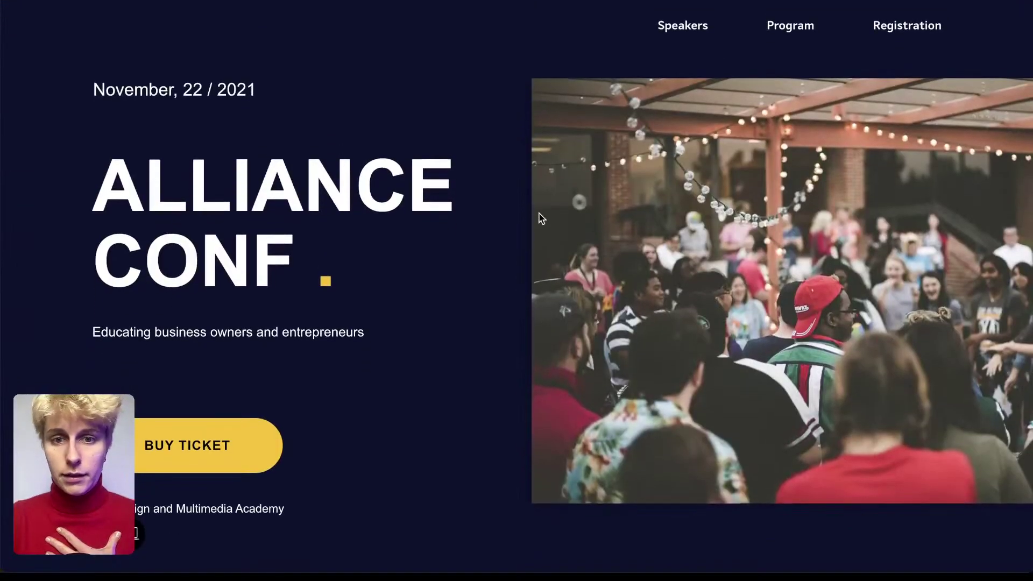
pyautogui.scroll(-20, 538, 215)
pyautogui.scroll(-15, 540, 212)
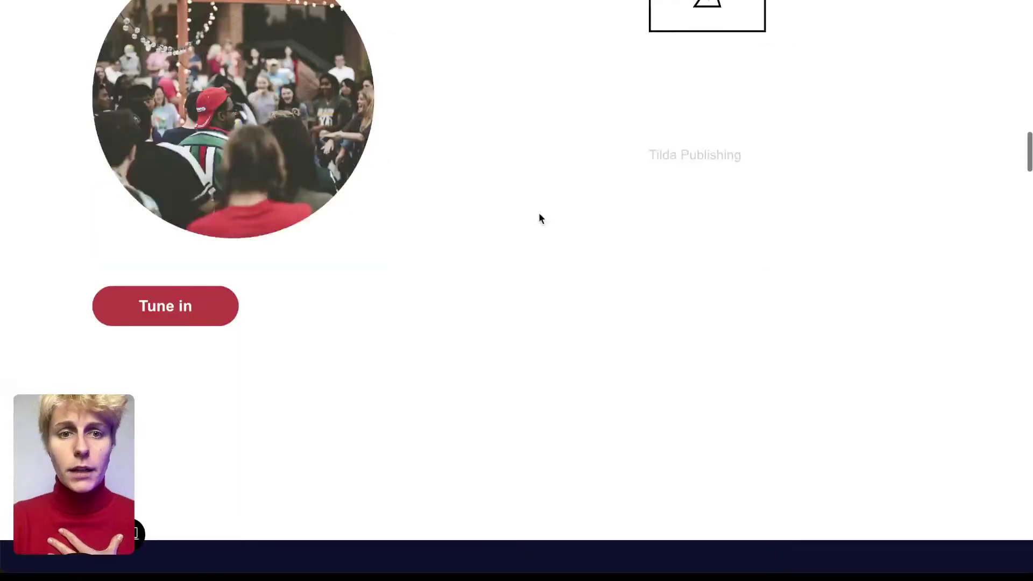
pyautogui.scroll(-10, 541, 218)
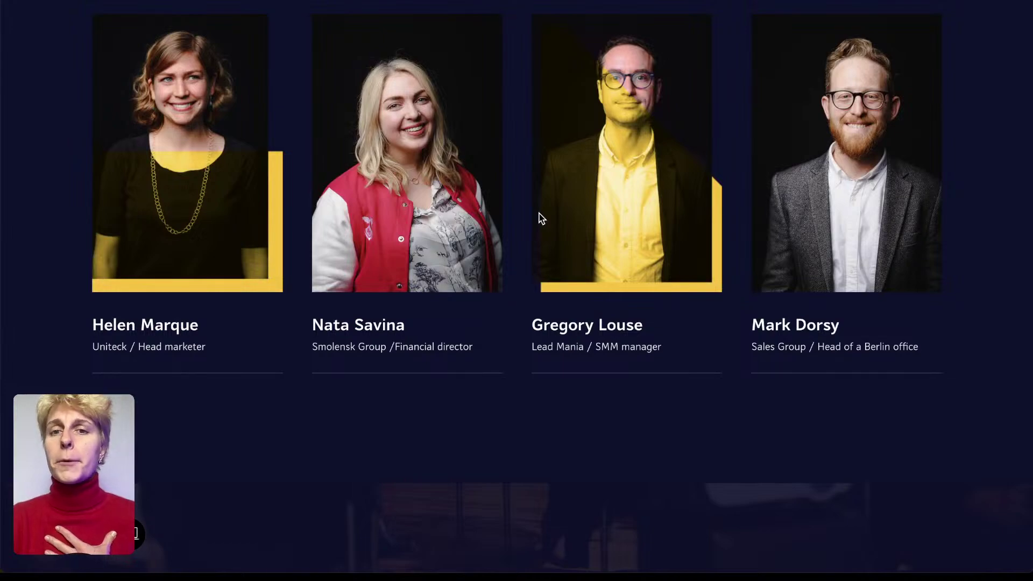
pyautogui.scroll(-1, 541, 218)
pyautogui.scroll(20, 540, 218)
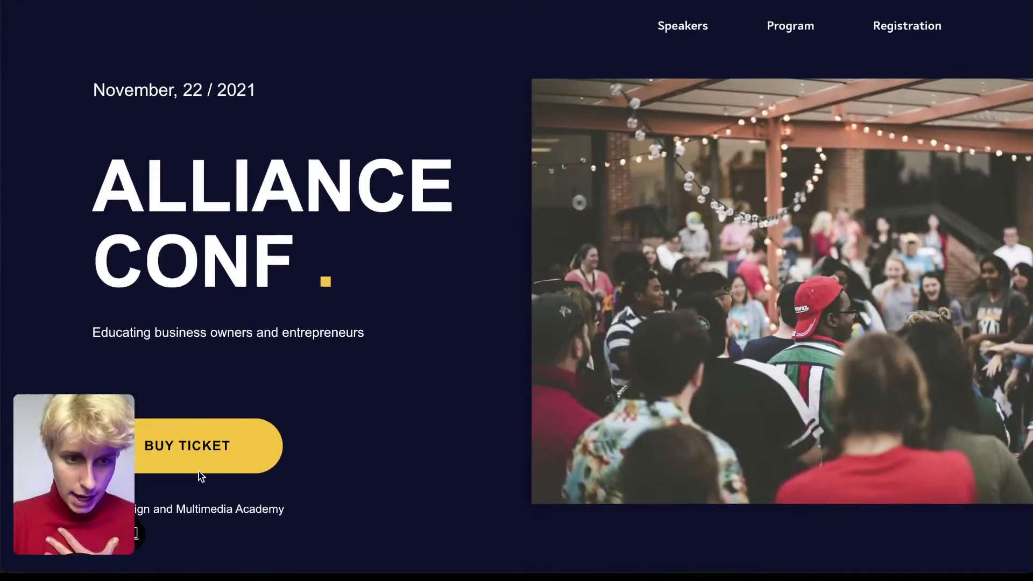
# - Switch the preview to the landscape tablet width and review the cover, About the Conference and statistics sections
pyautogui.moveTo(138, 549)
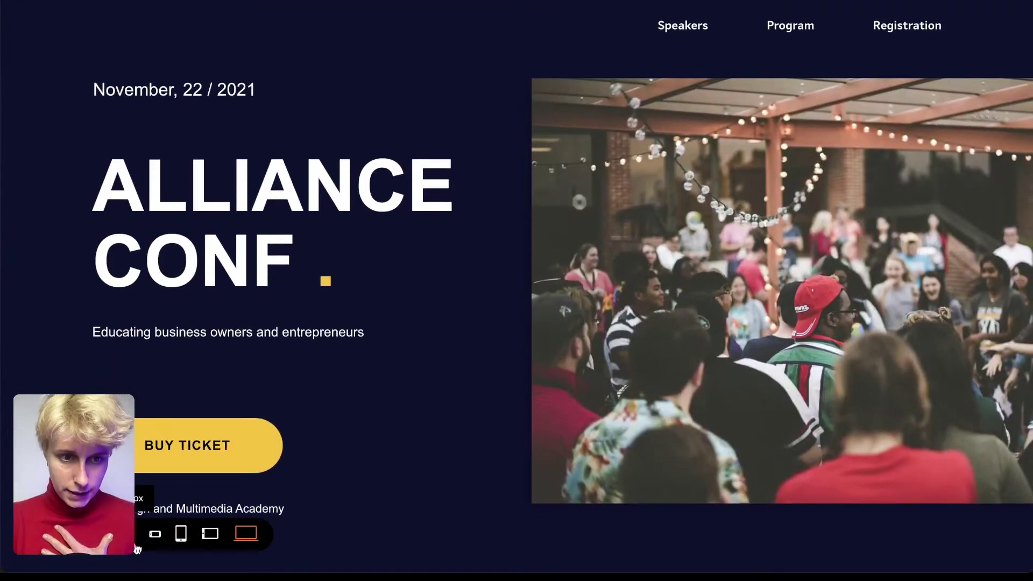
pyautogui.scroll(-8, 140, 547)
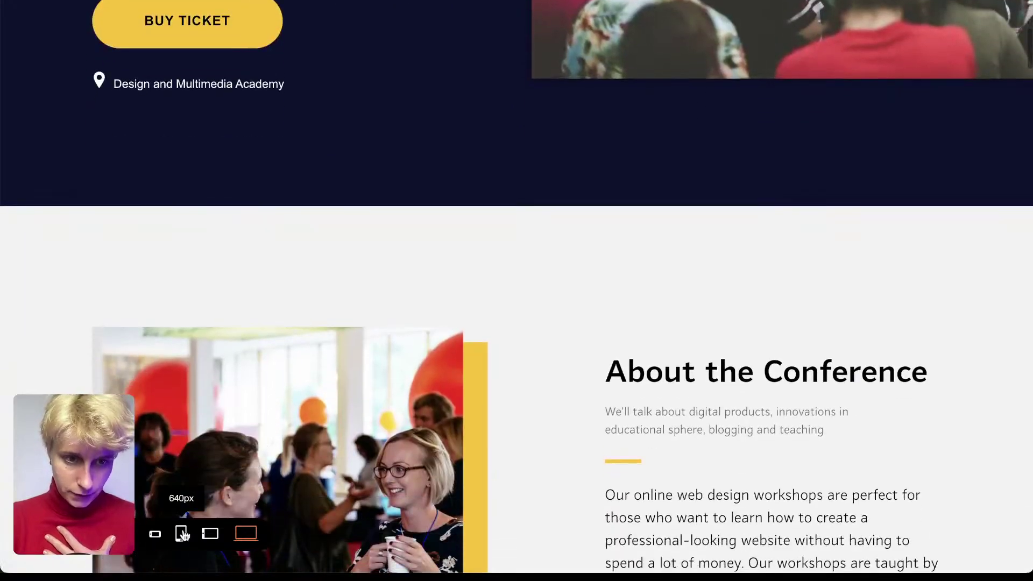
pyautogui.click(210, 534)
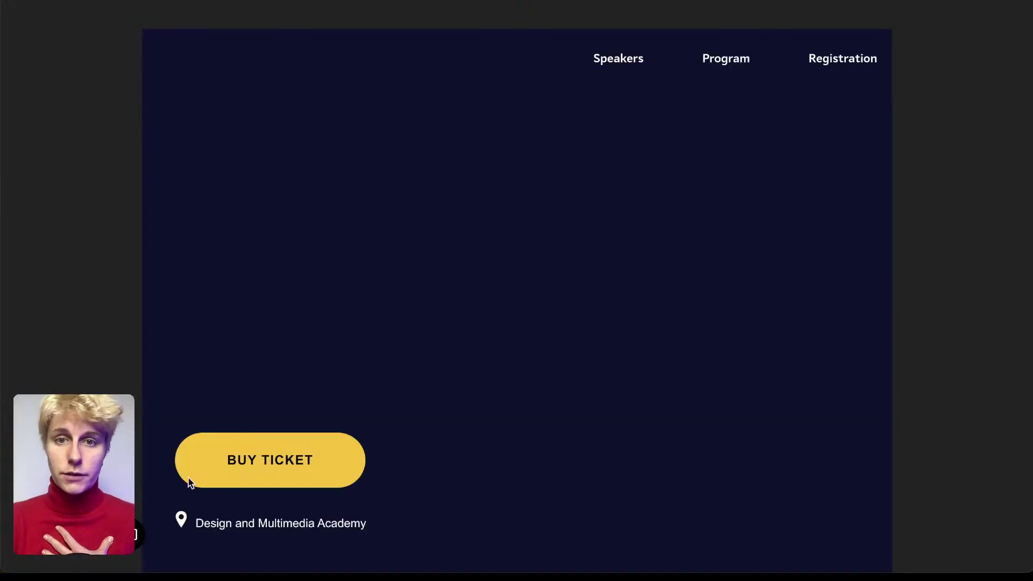
pyautogui.scroll(-8, 277, 392)
pyautogui.scroll(-6, 276, 392)
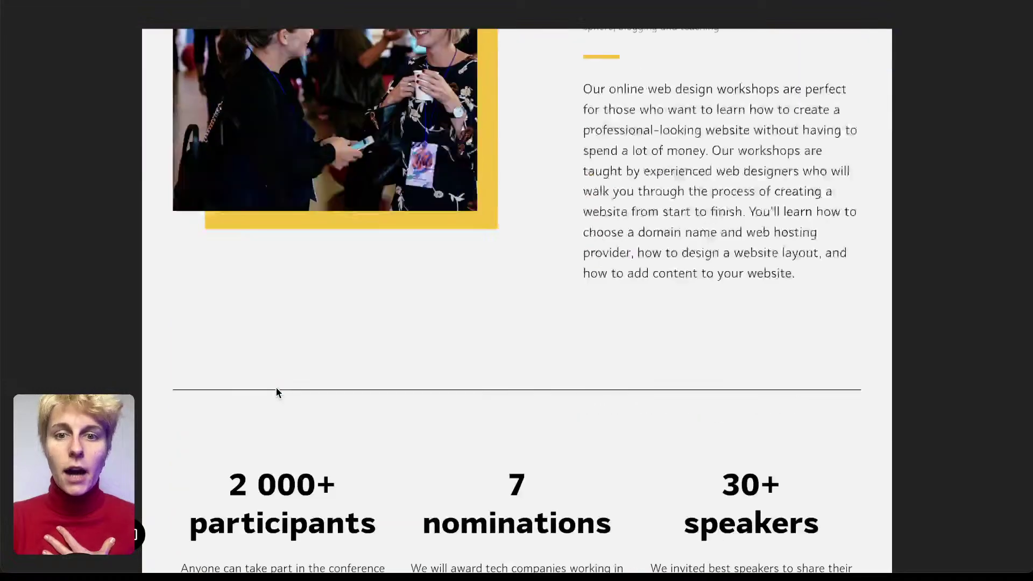
# - Check the page preview at phone widths, including opening and closing the mobile navigation on the cover
pyautogui.moveTo(136, 545)
pyautogui.click(180, 535)
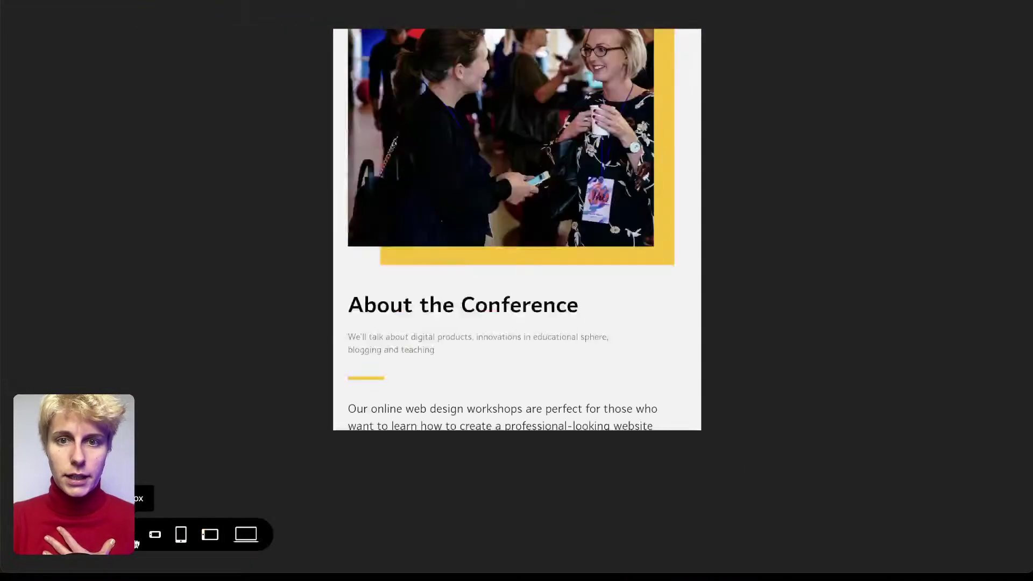
pyautogui.scroll(-10, 580, 211)
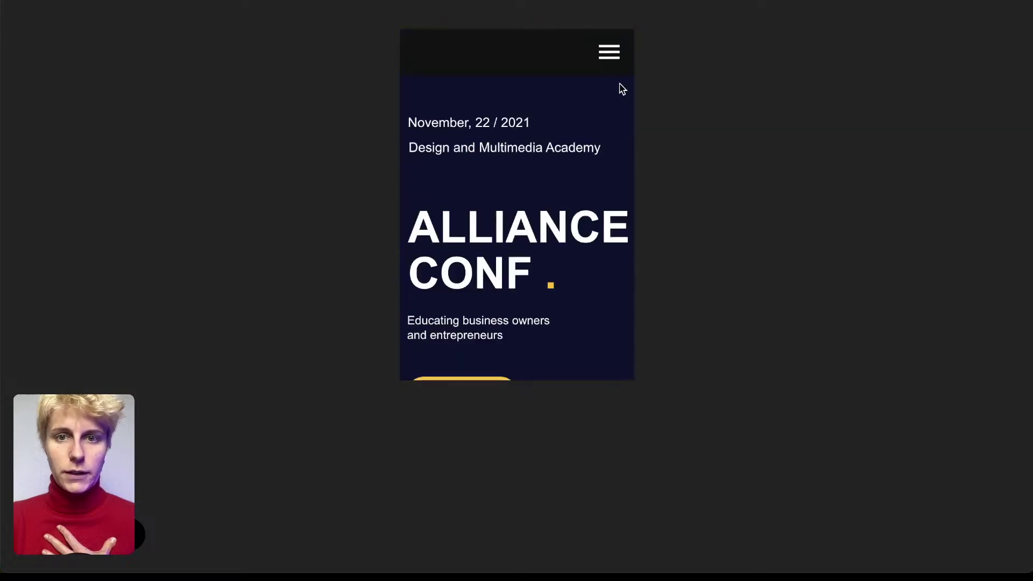
pyautogui.click(609, 51)
pyautogui.click(609, 52)
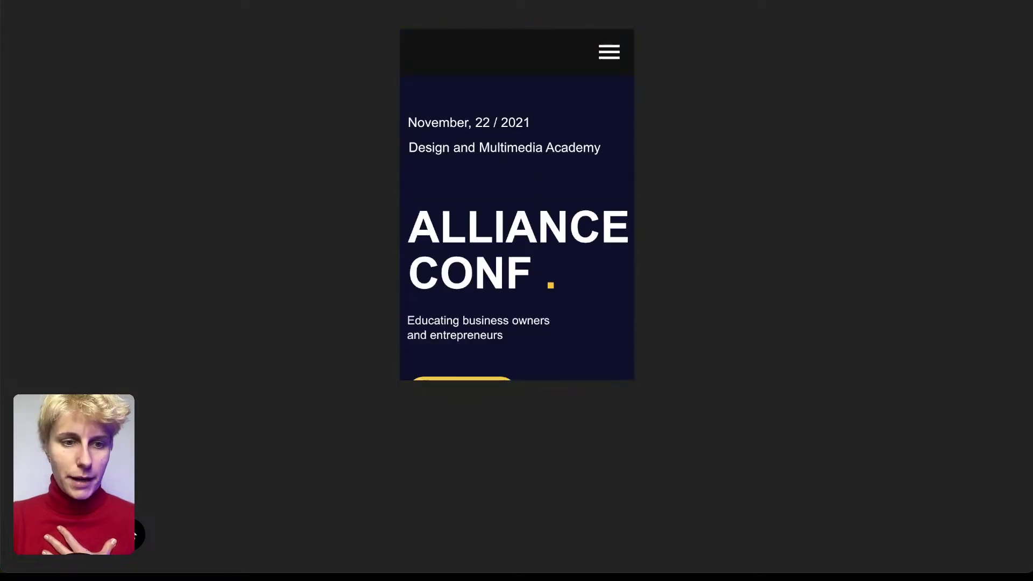
# - Return the preview to desktop width, test the Registration link in the page header, and go back to the page editor
pyautogui.moveTo(181, 534)
pyautogui.click(245, 535)
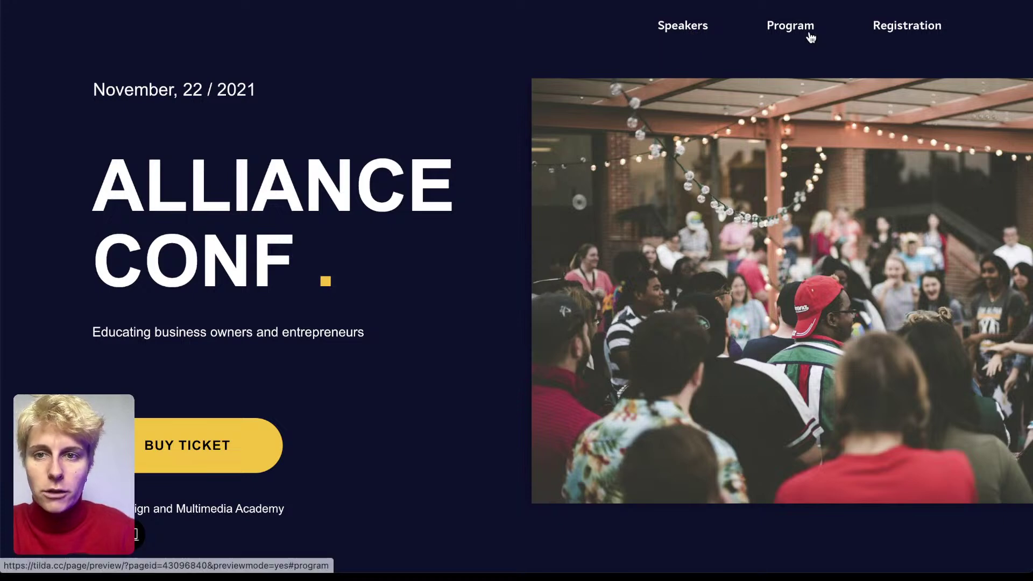
pyautogui.click(906, 26)
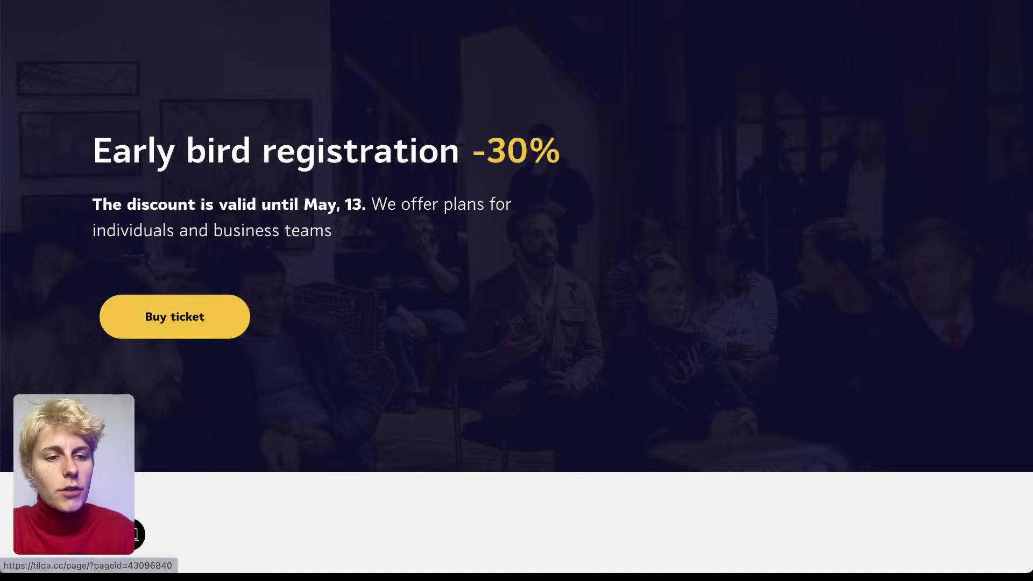
pyautogui.click(40, 535)
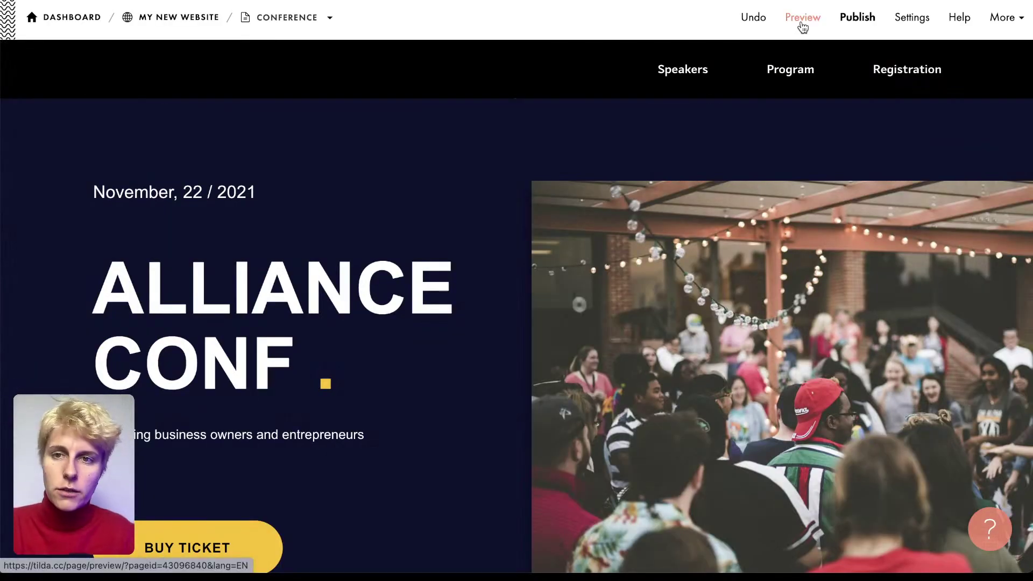
# - Start publishing the Conference page and enter event-2024-webdesign-workshop as the site's tilda.ws address
pyautogui.click(856, 24)
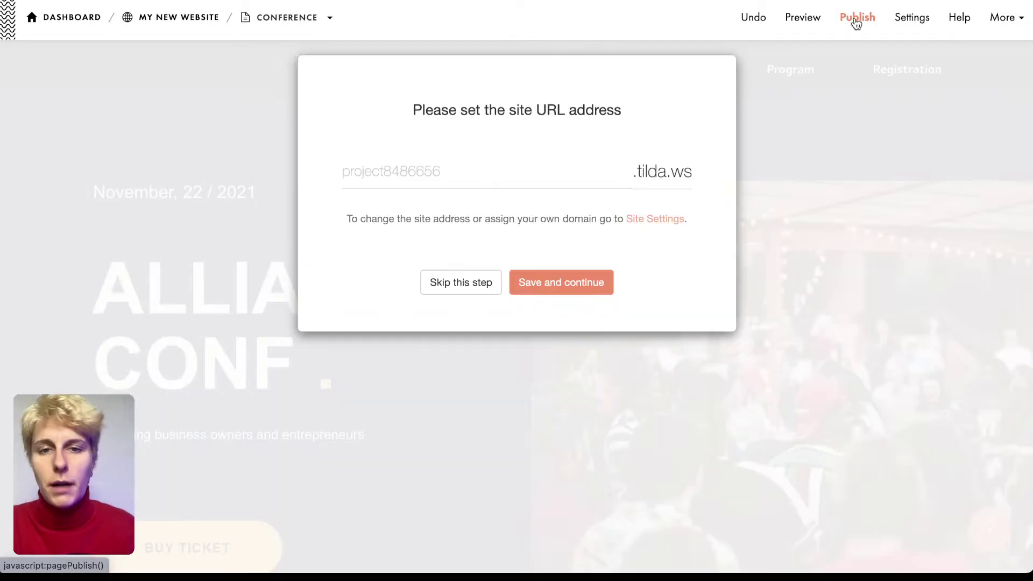
pyautogui.click(466, 176)
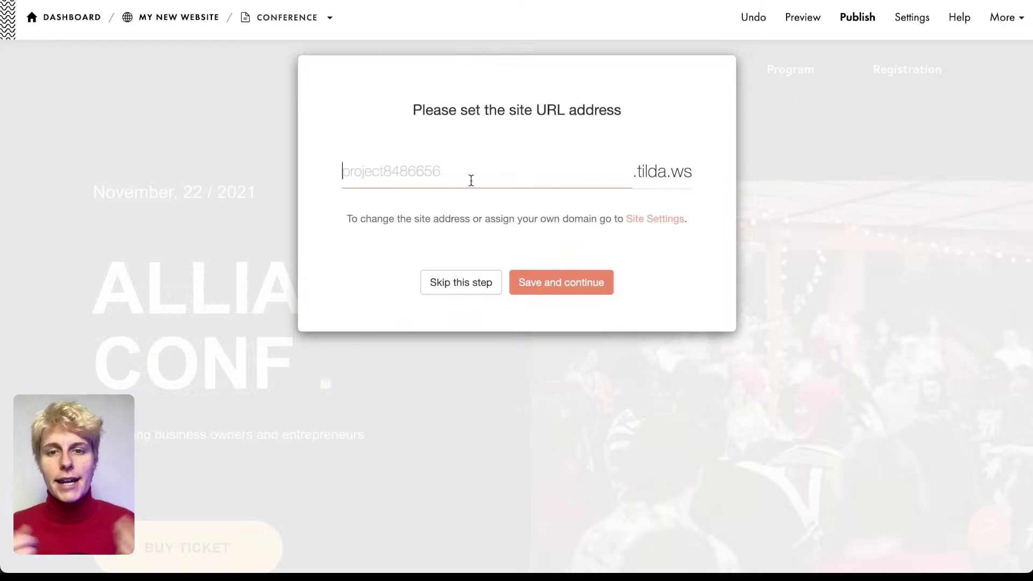
pyautogui.moveTo(639, 171); pyautogui.dragTo(677, 172)
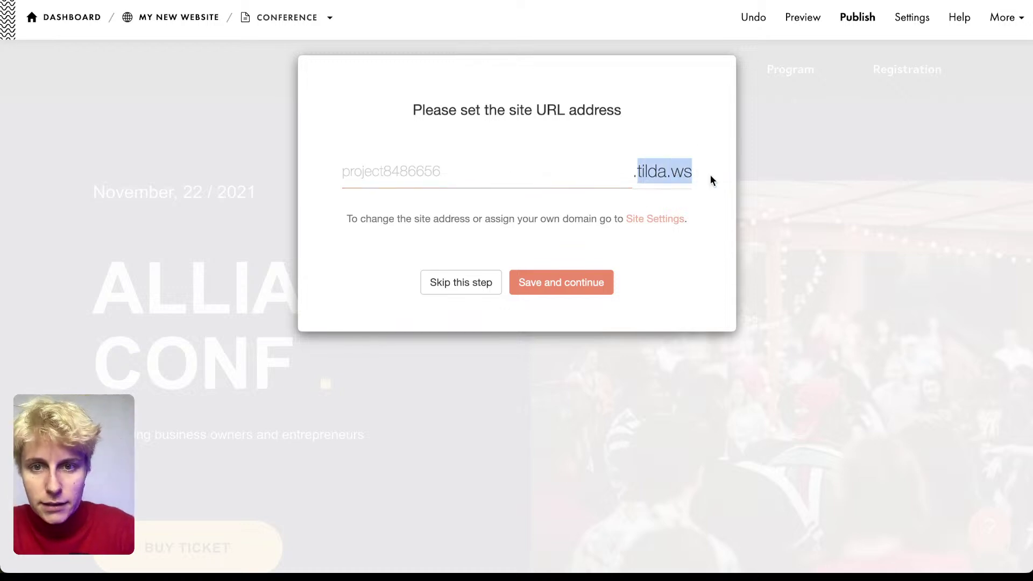
pyautogui.click(654, 184)
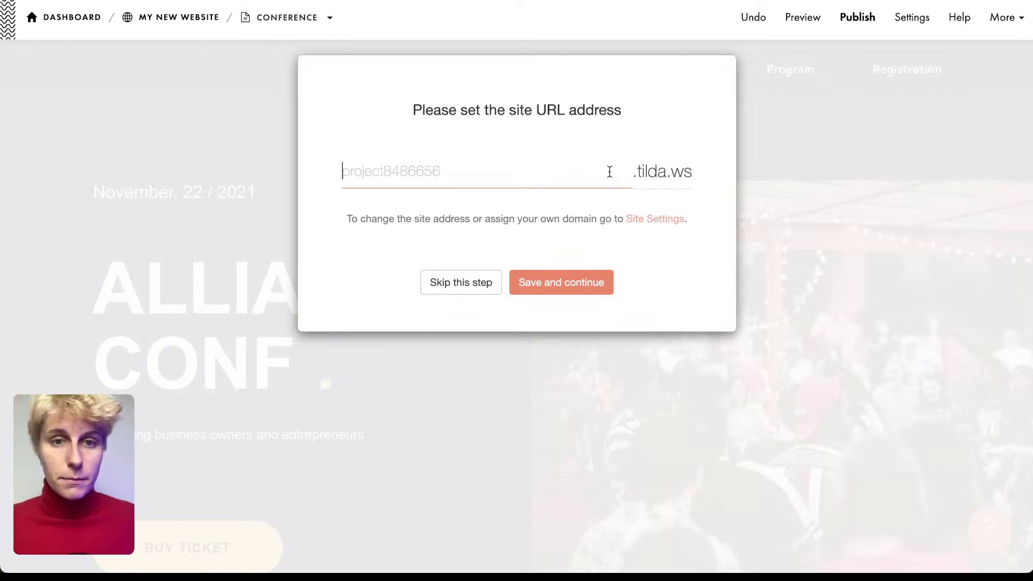
pyautogui.write('event')
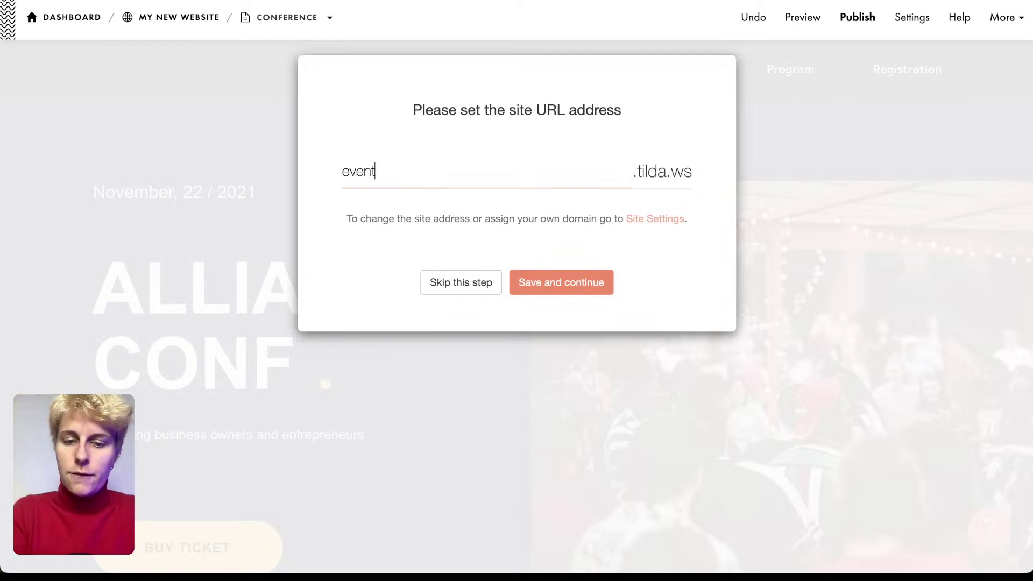
pyautogui.write('-2024')
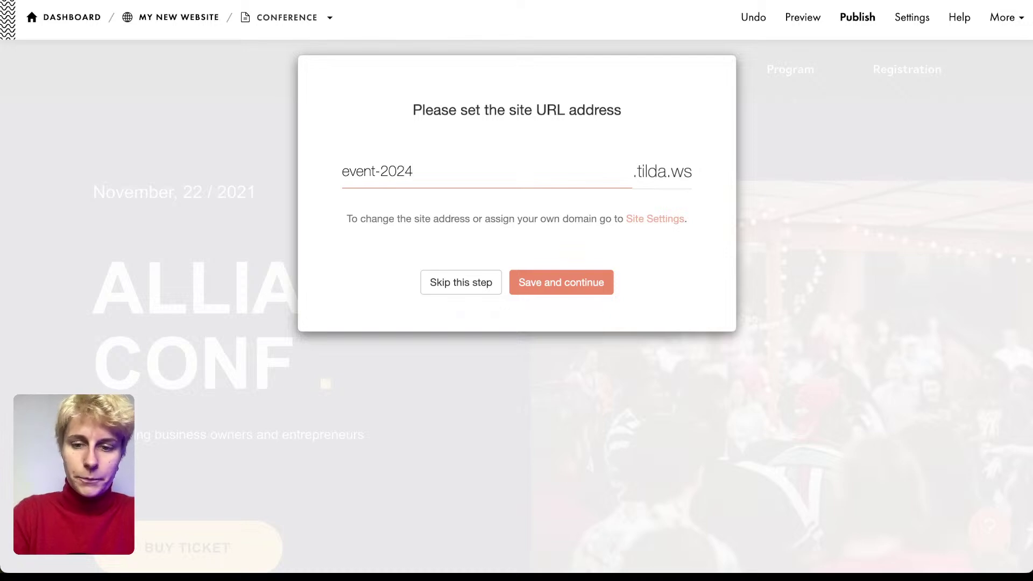
pyautogui.write('-webdesing')
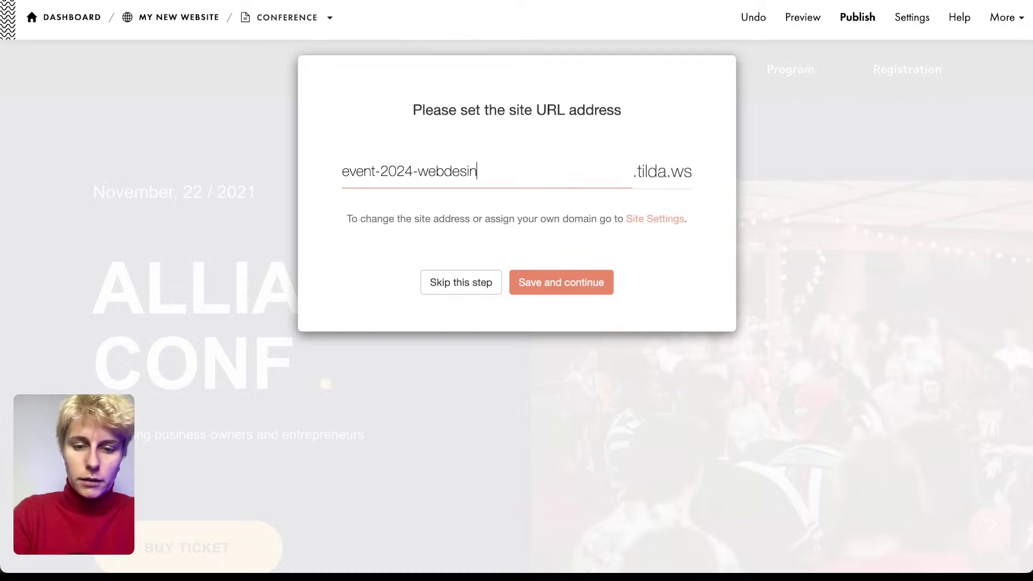
pyautogui.press('BackSpace')
pyautogui.press('BackSpace')
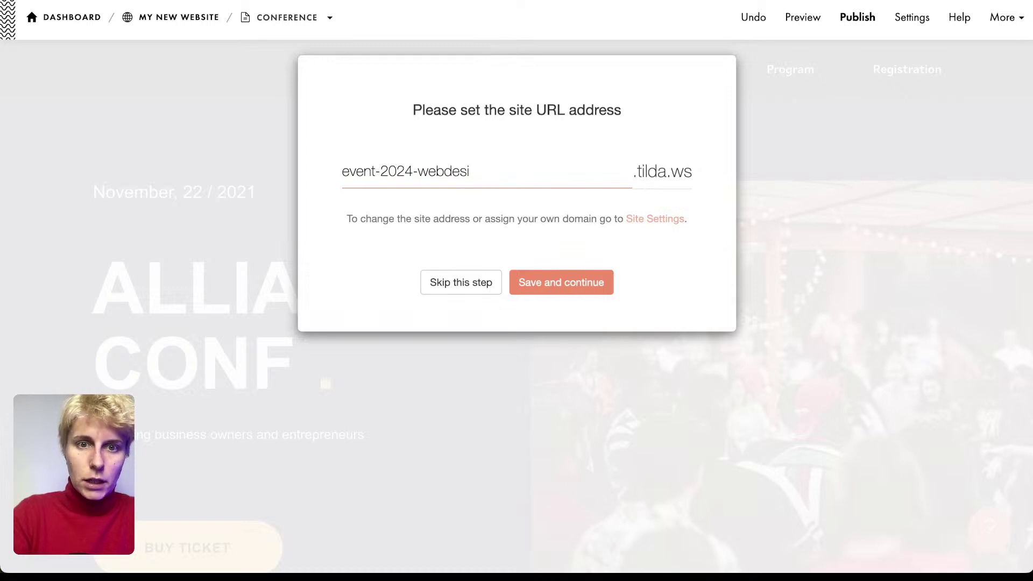
pyautogui.write('gn')
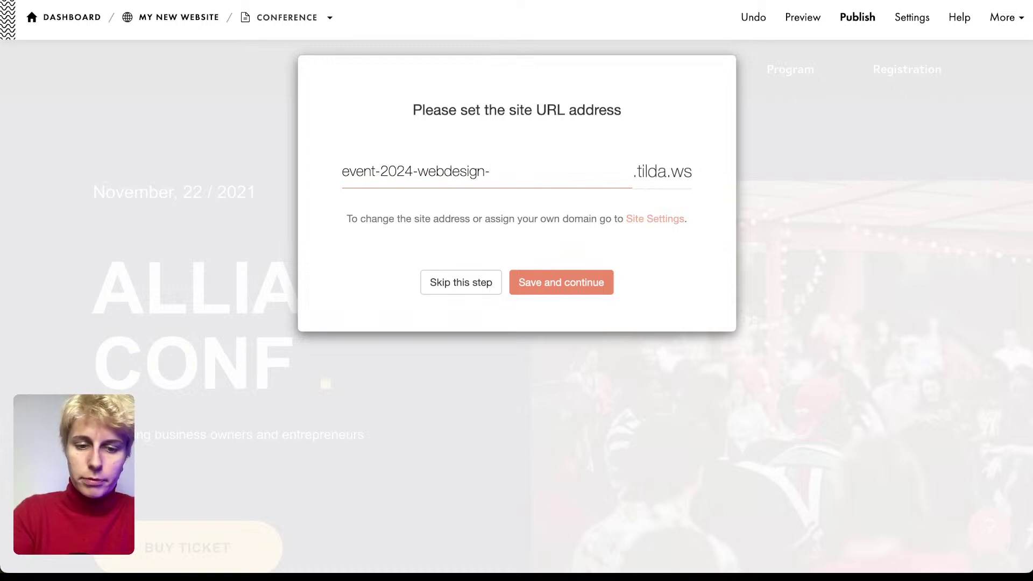
pyautogui.write('-work')
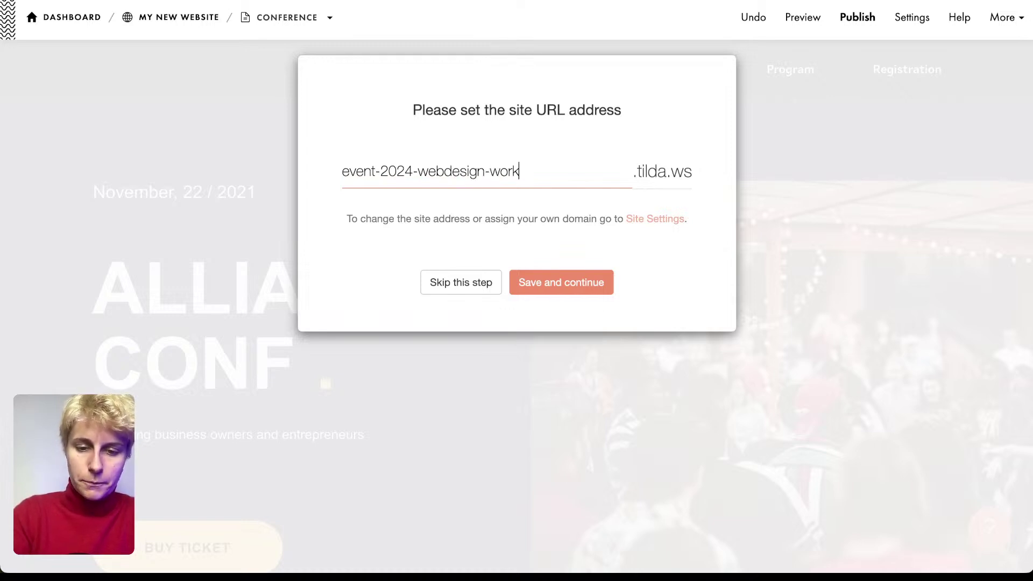
pyautogui.write('shop')
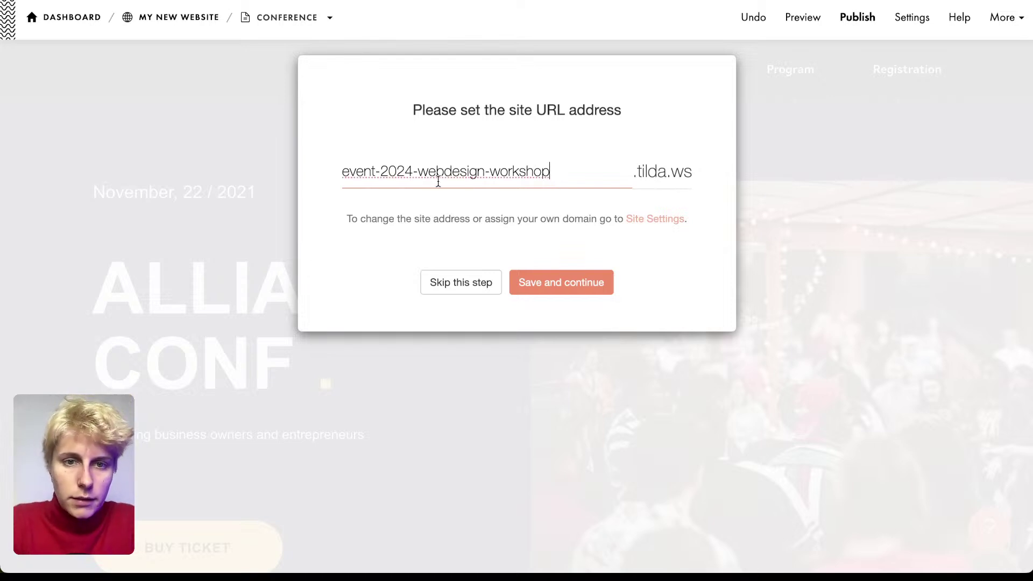
# - Change the site address to design-workshop-live
pyautogui.click(438, 178)
pyautogui.press('BackSpace')
pyautogui.doubleClick(438, 178)
pyautogui.press('BackSpace')
pyautogui.press('BackSpace')
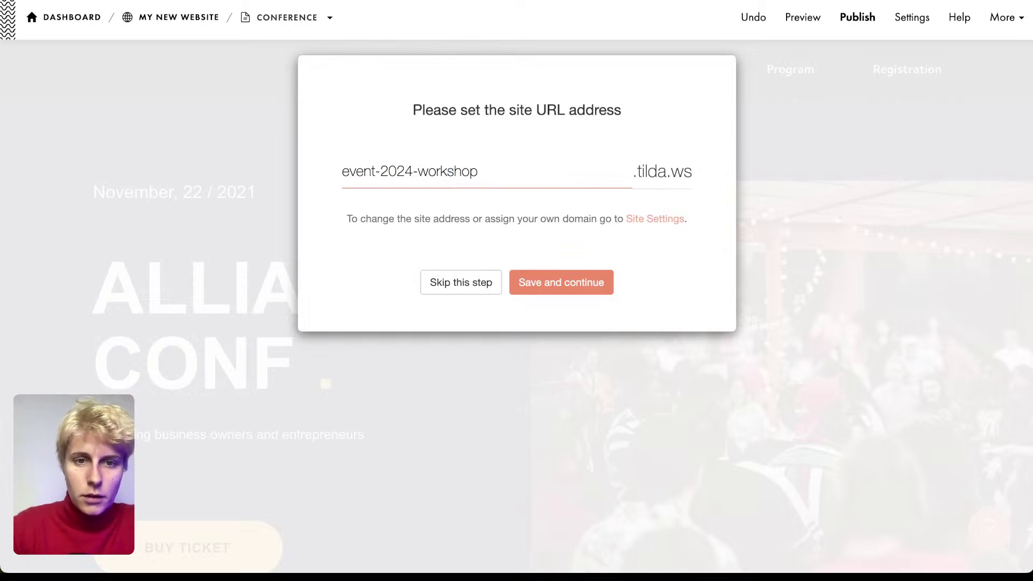
pyautogui.moveTo(420, 171); pyautogui.dragTo(298, 173)
pyautogui.press('BackSpace')
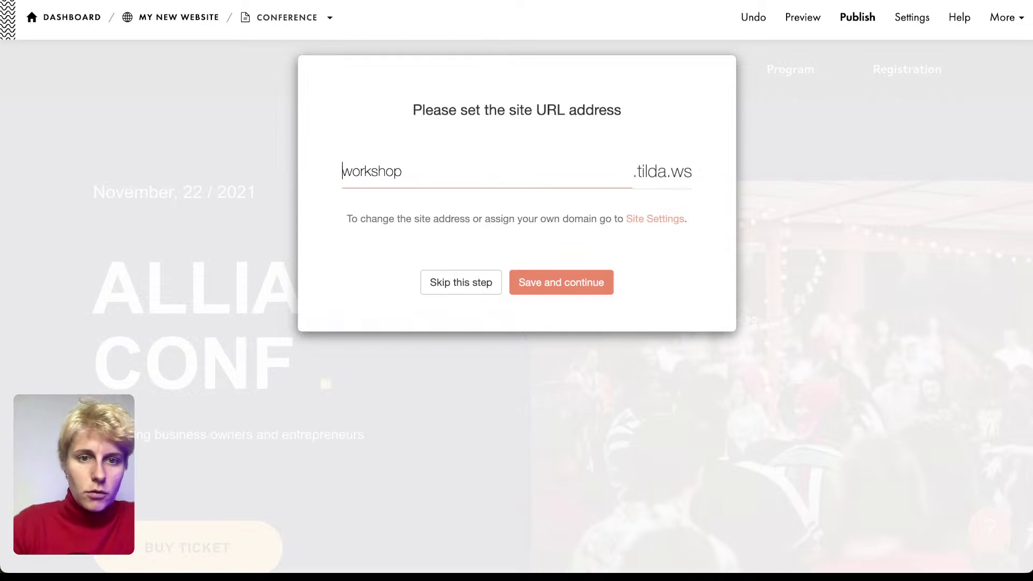
pyautogui.click(343, 171)
pyautogui.write('design')
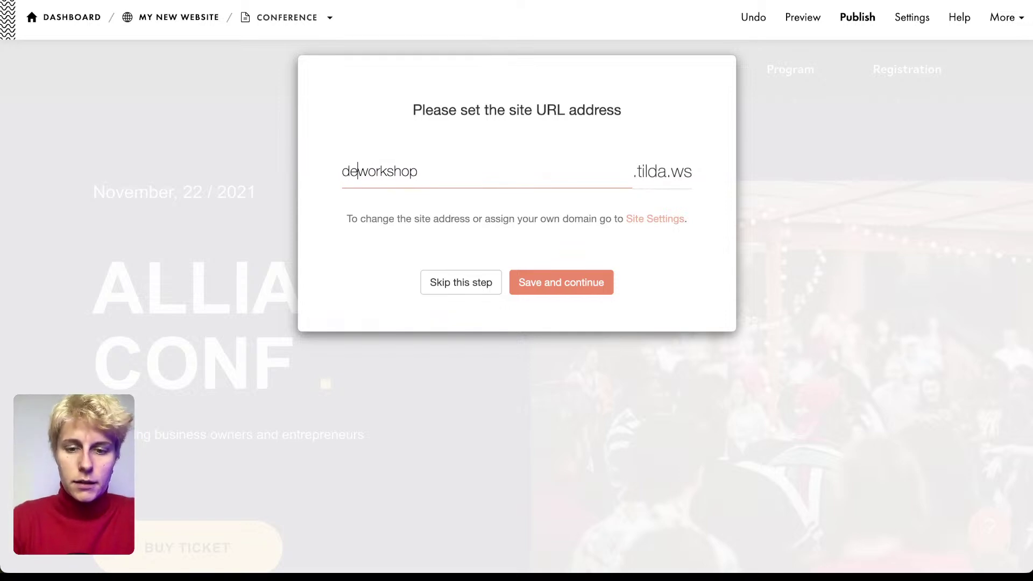
pyautogui.write('-')
pyautogui.click(466, 173)
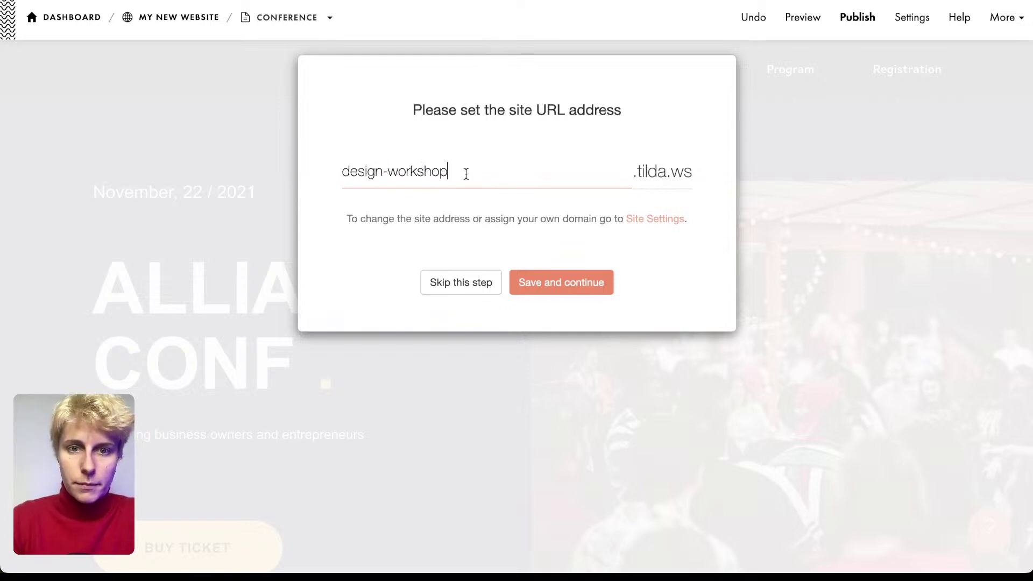
pyautogui.write('-live')
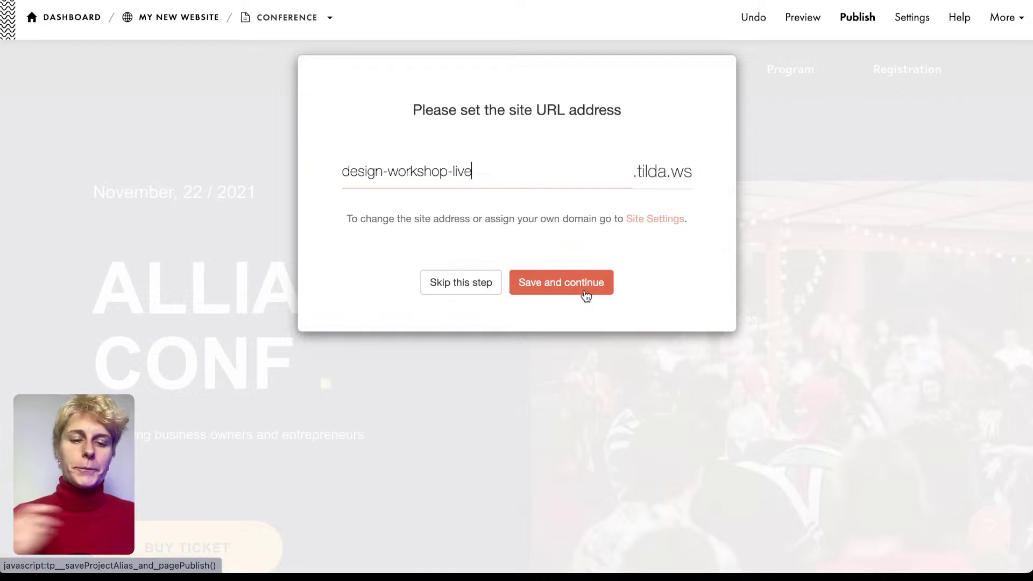
# - Copy the site address and paste it back in, and save it to publish the page
pyautogui.tripleClick(494, 178)
pyautogui.hotkey('ctrl', 'c')
pyautogui.press('BackSpace')
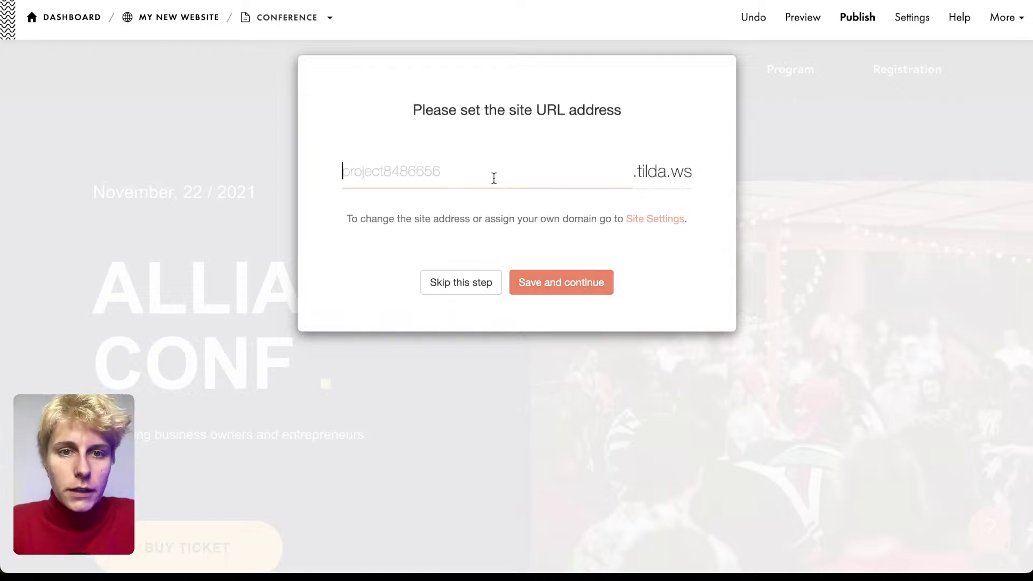
pyautogui.hotkey('ctrl', 'v')
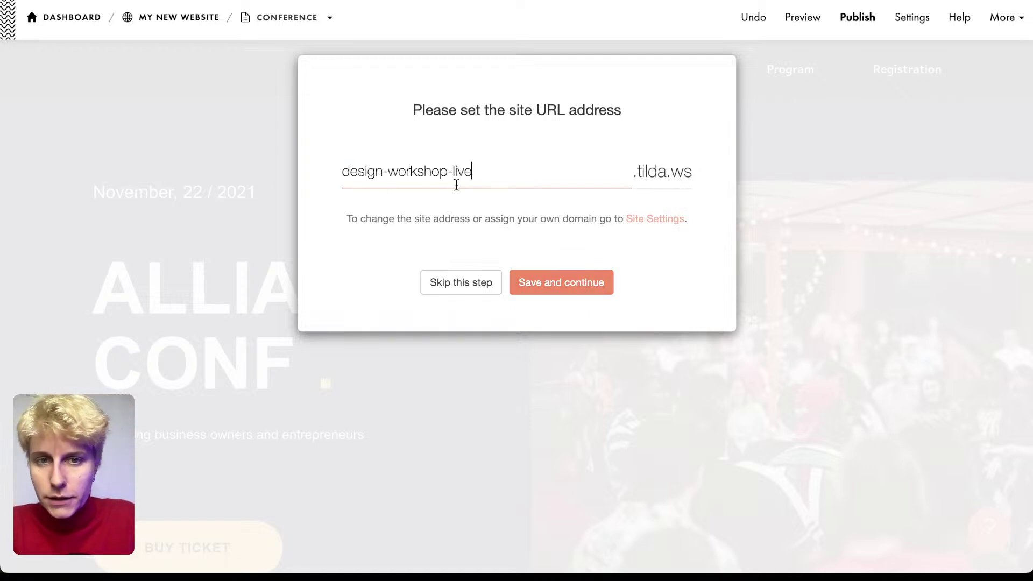
pyautogui.click(549, 279)
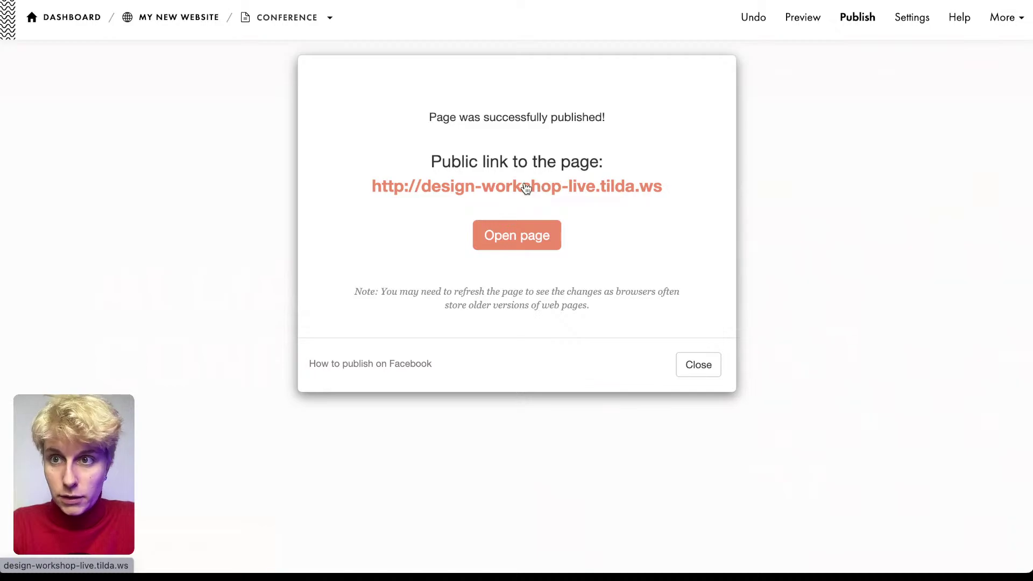
# - Open the published page from its public link to review it, and return to the editor to dismiss the publishing confirmation
pyautogui.click(538, 189)
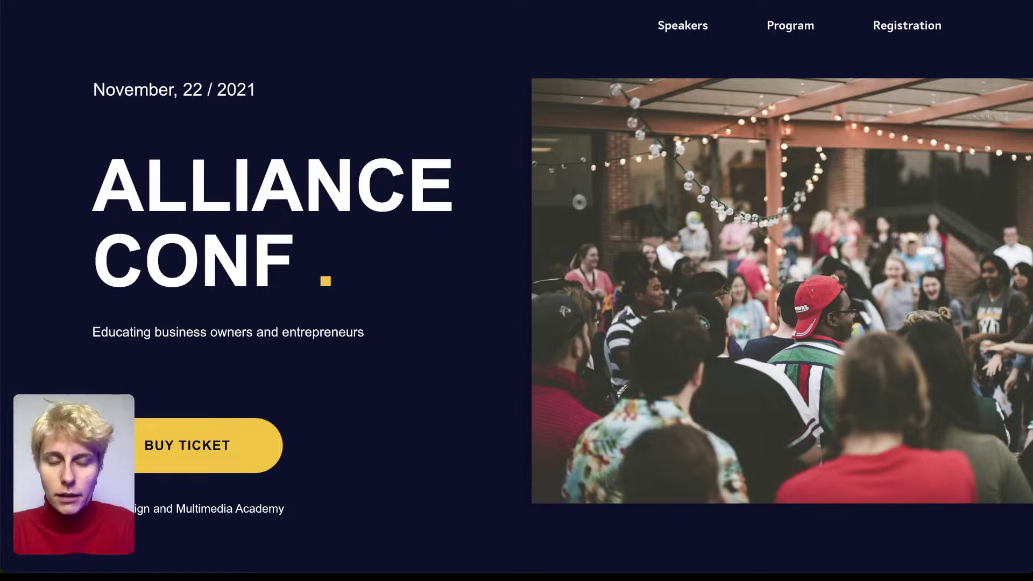
pyautogui.scroll(-8, 369, 264)
pyautogui.scroll(8, 366, 257)
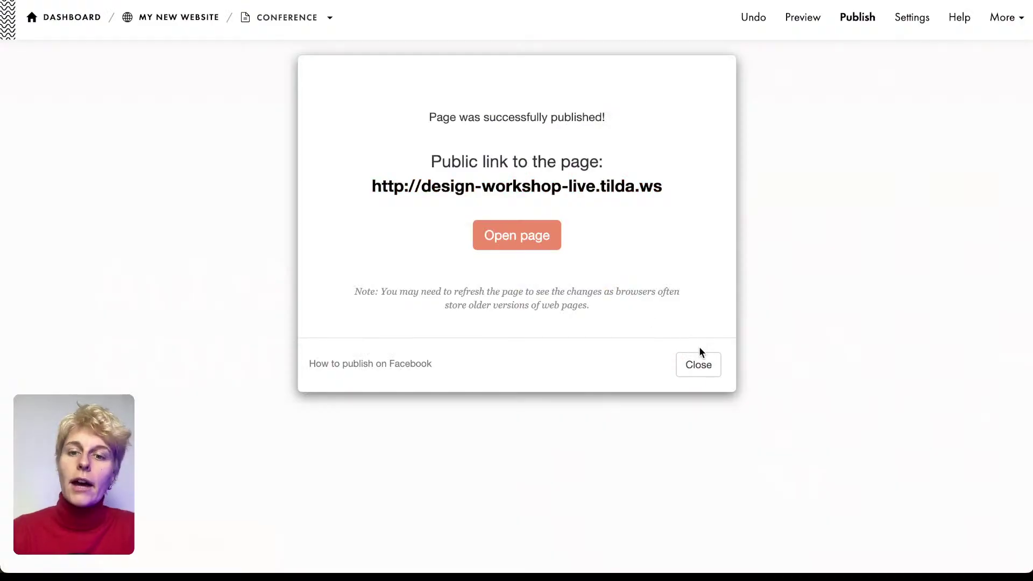
pyautogui.click(700, 362)
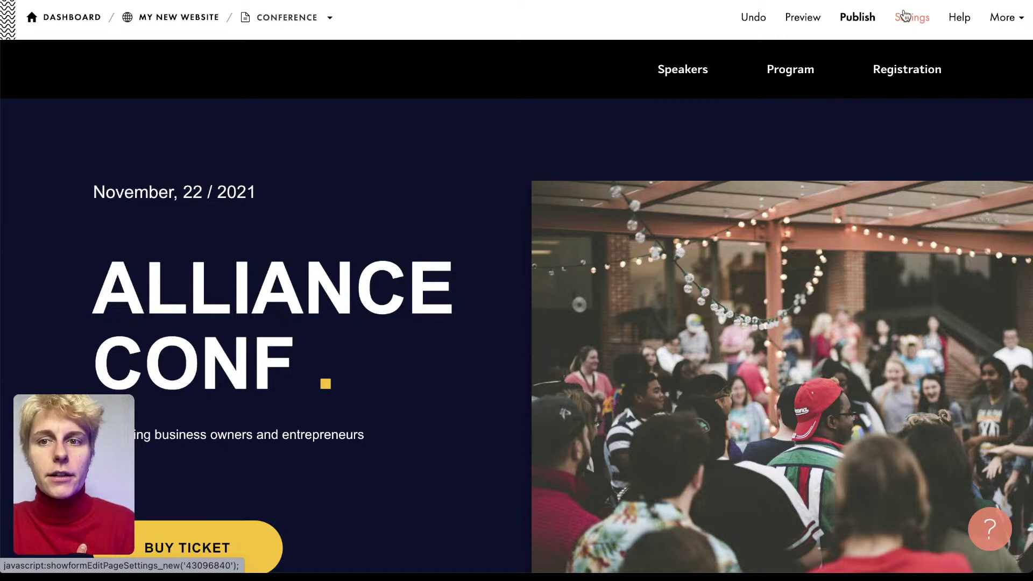
# - View the Conference page's general settings, including its title, description and page URL, and close them without editing
pyautogui.click(904, 19)
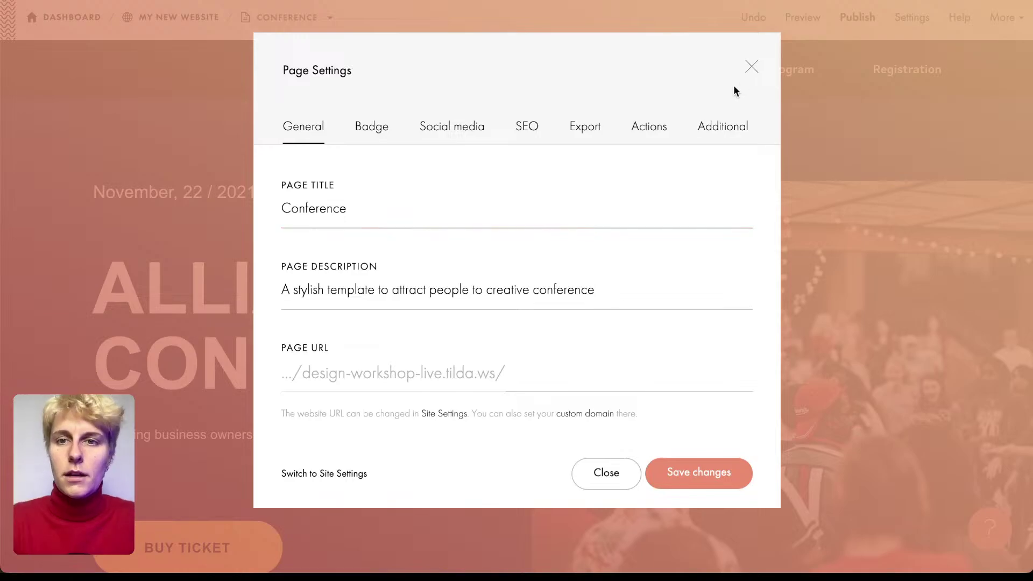
pyautogui.click(752, 67)
# - Add a page to My new website from the Basic business template and go back to the site's page list
pyautogui.click(195, 20)
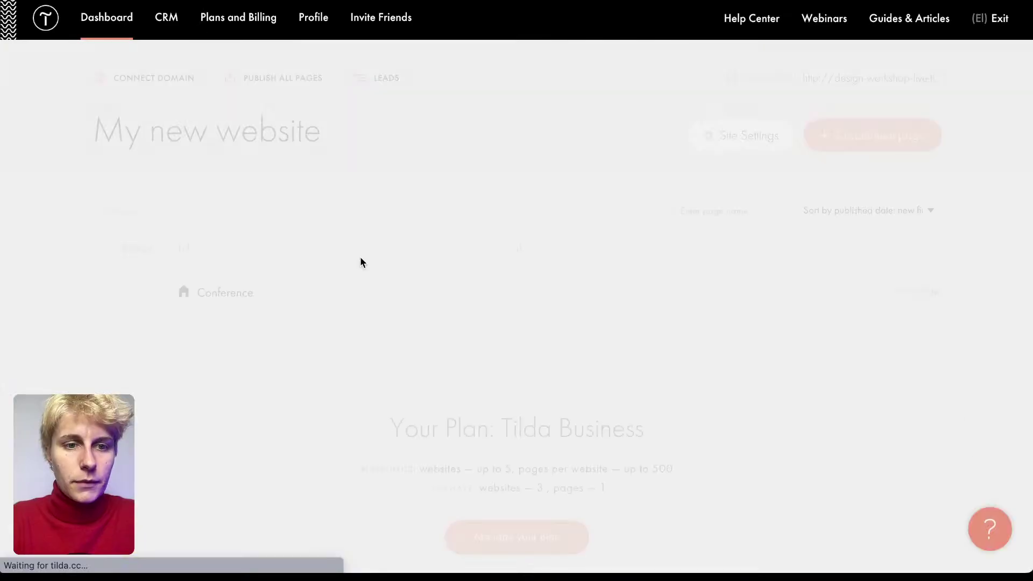
pyautogui.click(853, 141)
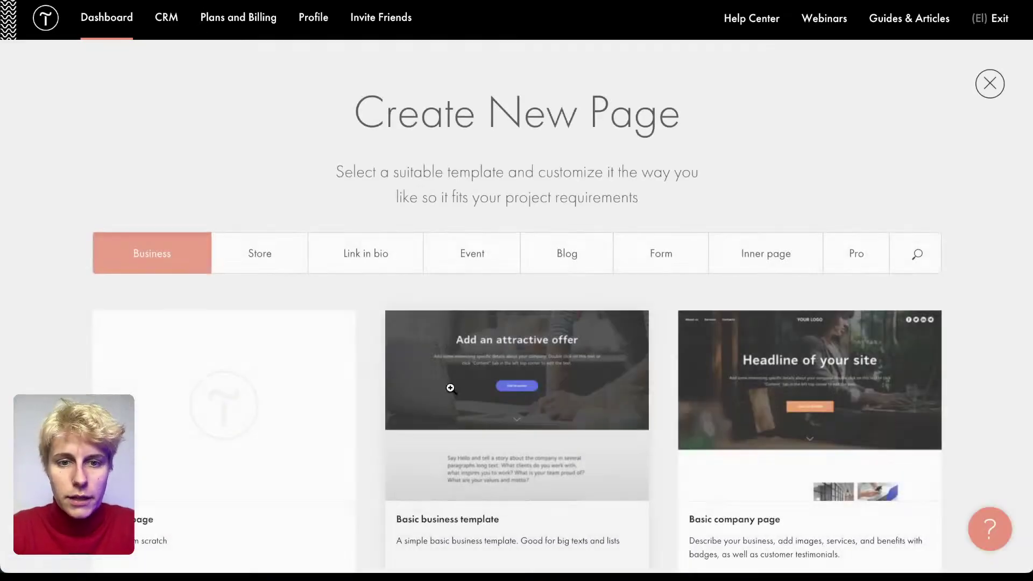
pyautogui.scroll(-3, 487, 376)
pyautogui.click(425, 427)
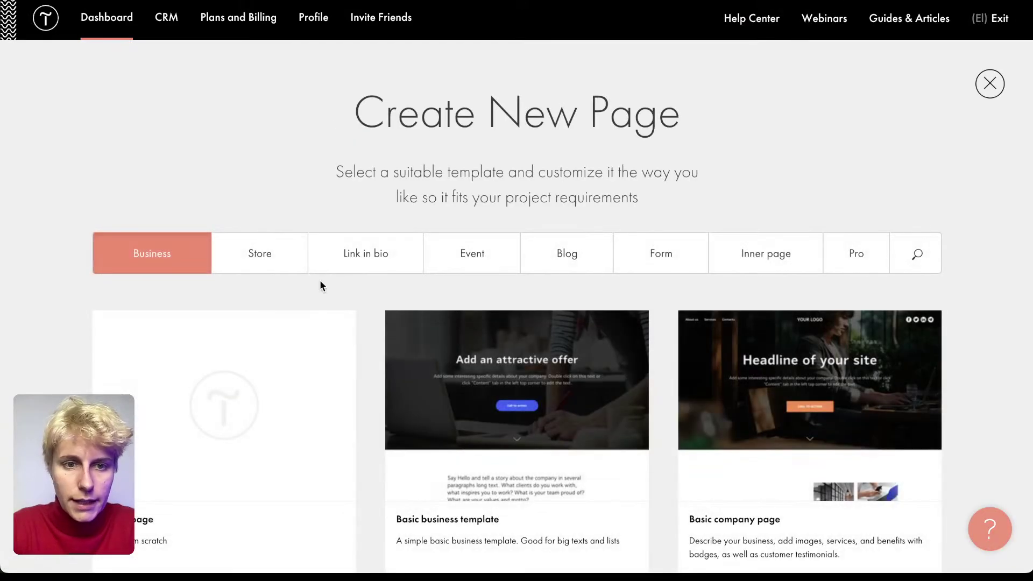
pyautogui.hscroll(-5, 273, 152)
pyautogui.scroll(-4, 424, 269)
pyautogui.scroll(4, 678, 89)
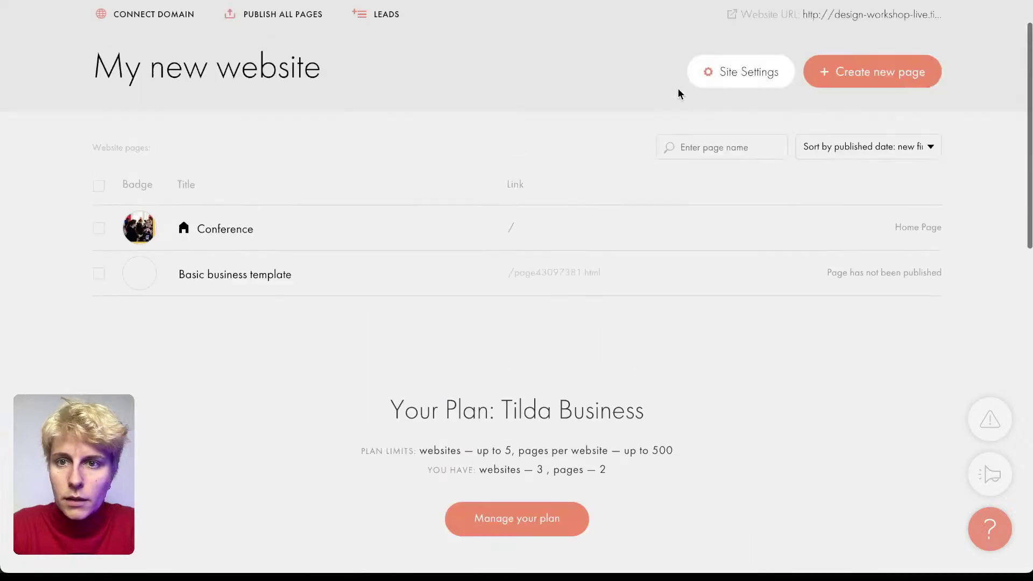
# - Add a page from the Ask Us a Question form template and go back to the site's page list
pyautogui.click(881, 139)
pyautogui.click(664, 268)
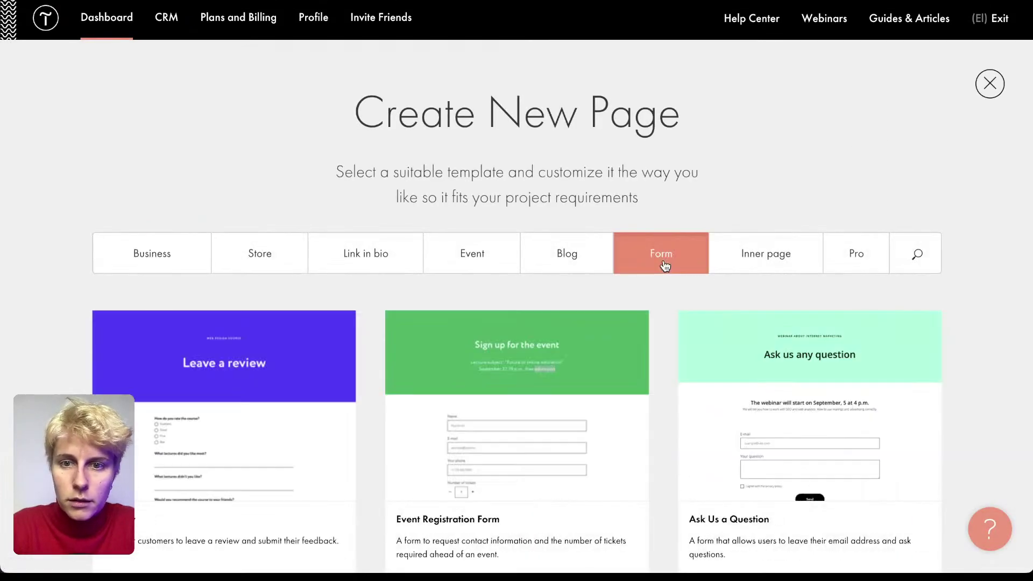
pyautogui.click(768, 379)
pyautogui.click(856, 291)
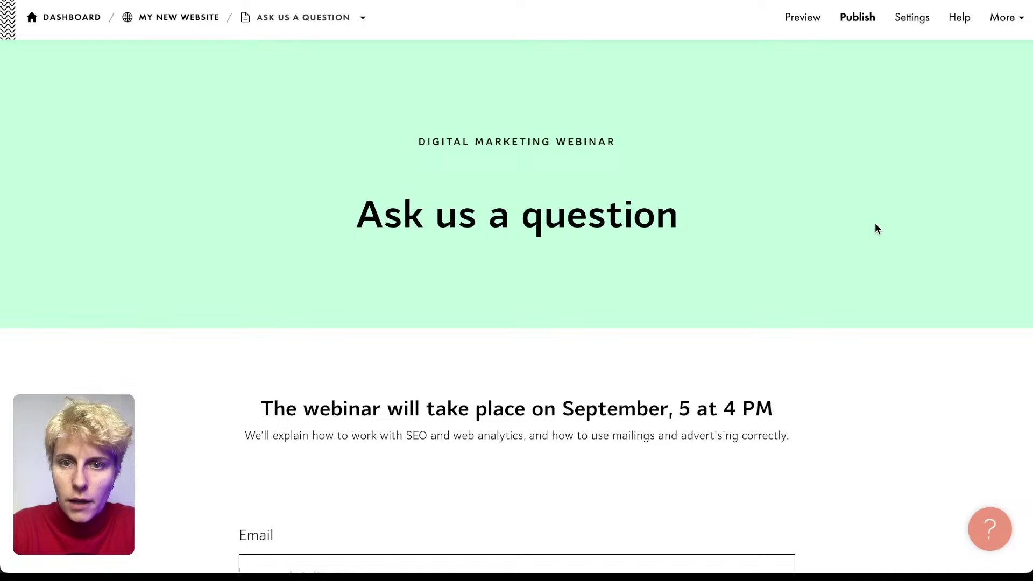
pyautogui.click(186, 21)
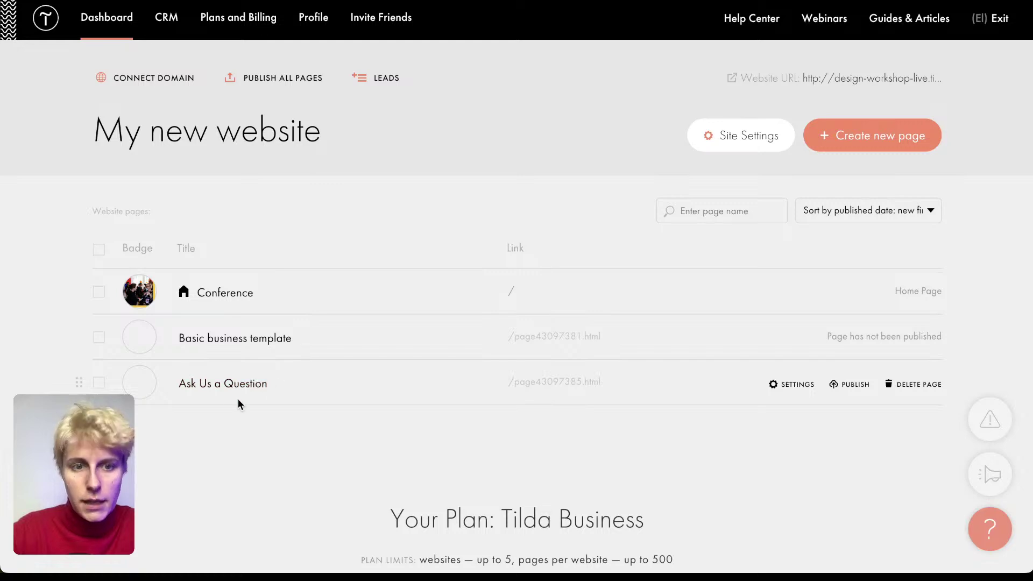
# - Publish the Basic business template and Ask Us a Question pages from the site's page list
pyautogui.click(855, 337)
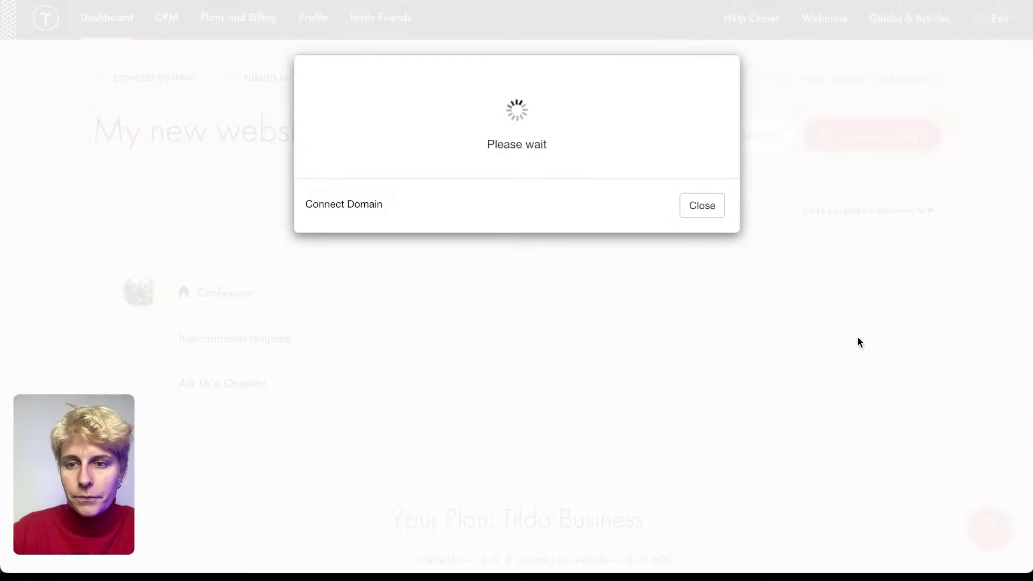
pyautogui.click(703, 366)
pyautogui.click(859, 384)
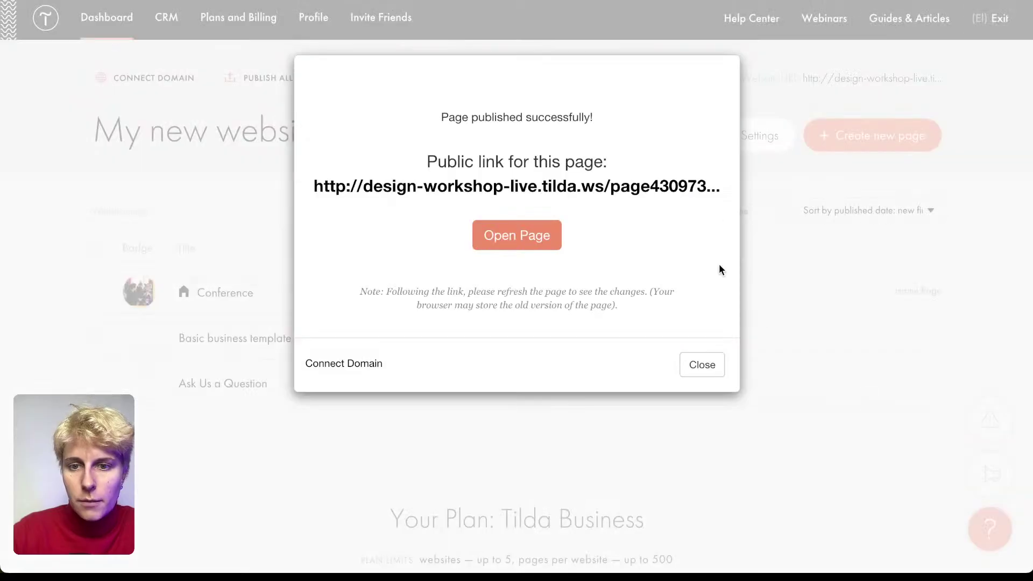
pyautogui.click(702, 360)
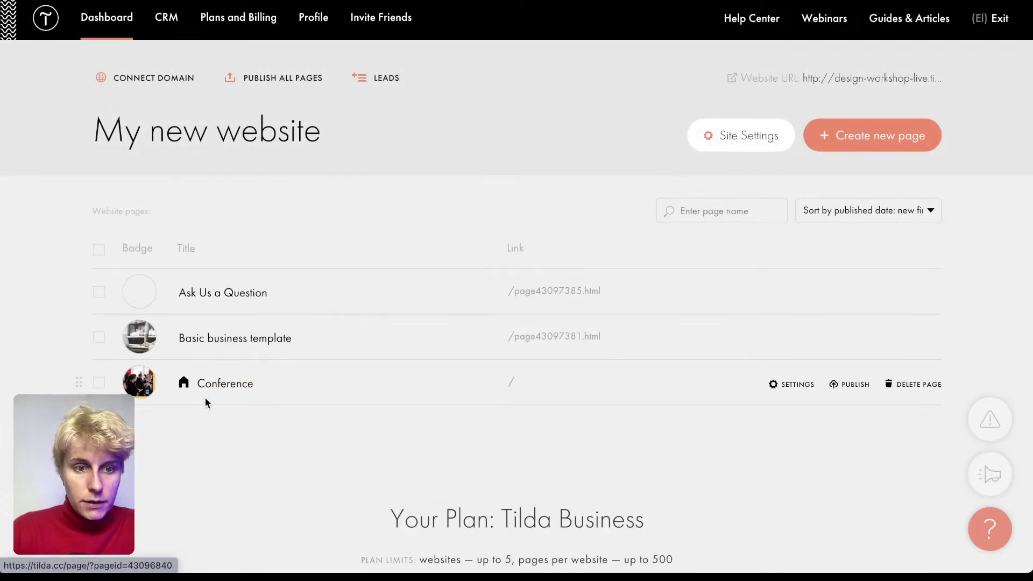
# - Reorder the site's pages to Conference first, Basic business template second and Ask Us a Question last
pyautogui.moveTo(88, 388); pyautogui.dragTo(82, 284)
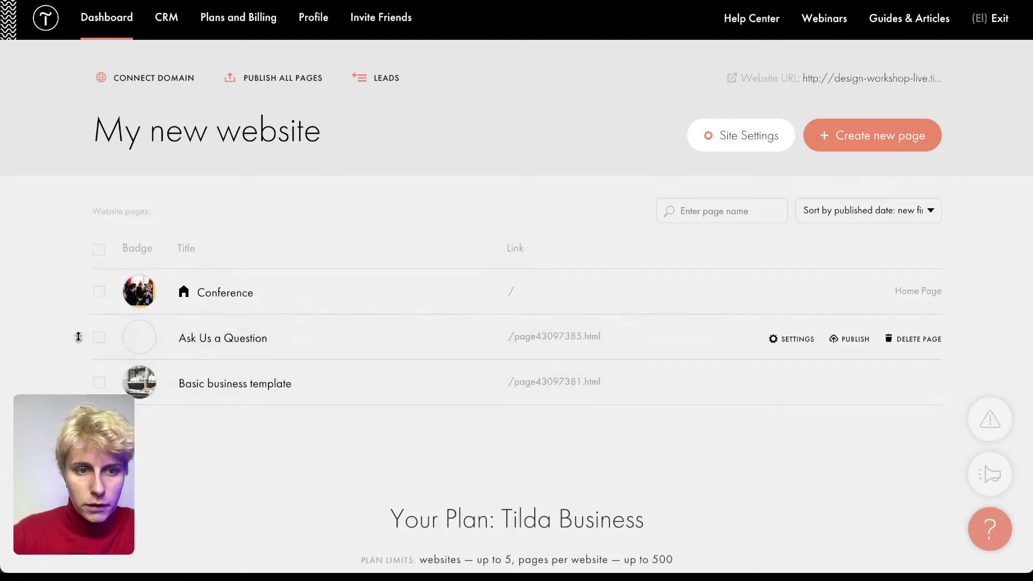
pyautogui.moveTo(81, 338); pyautogui.dragTo(84, 393)
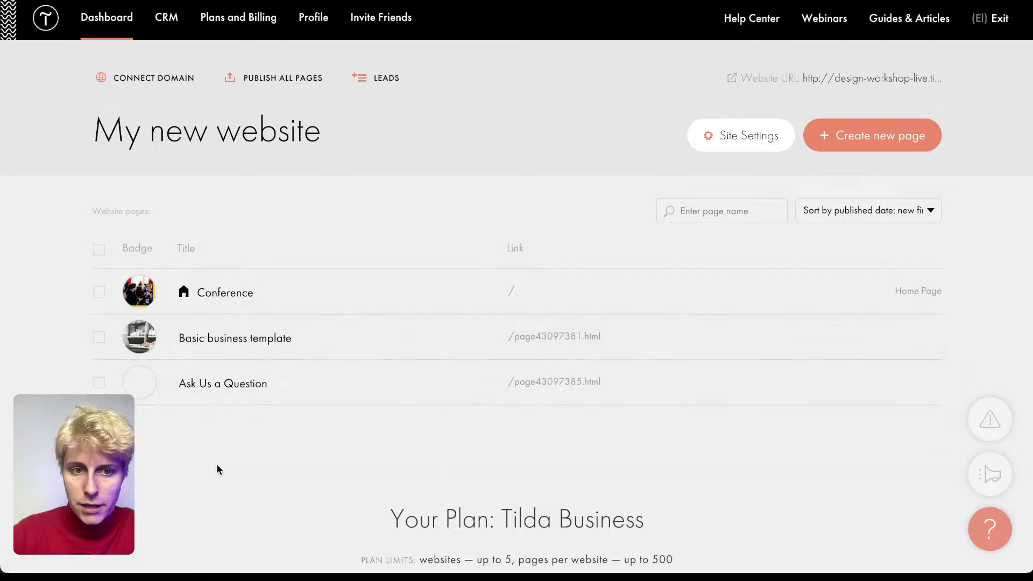
# - Dismiss the manual sorting notice and set the site's page list back to the default sort order
pyautogui.scroll(5, 401, 456)
pyautogui.scroll(-1, 402, 457)
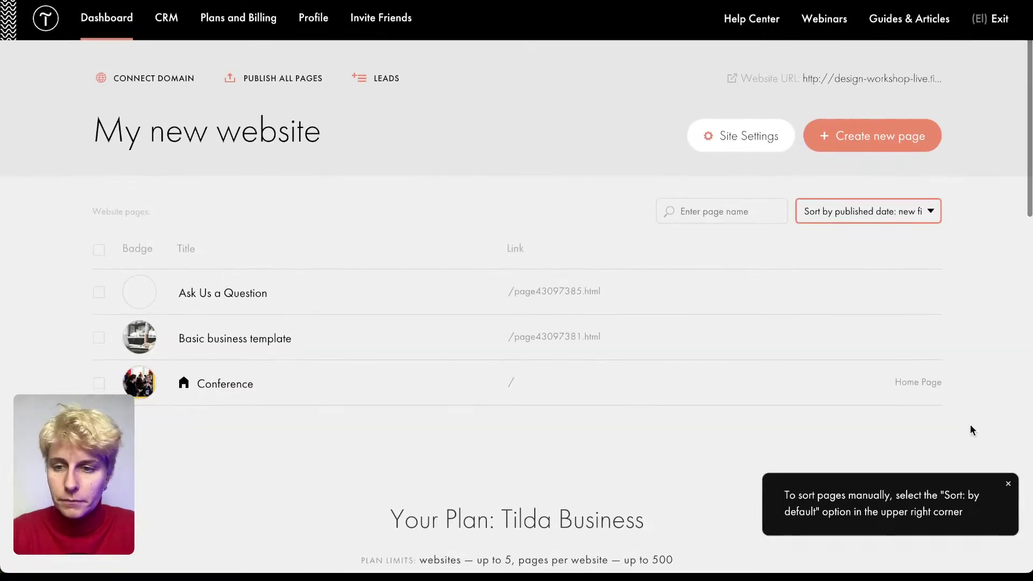
pyautogui.click(1009, 484)
pyautogui.click(877, 211)
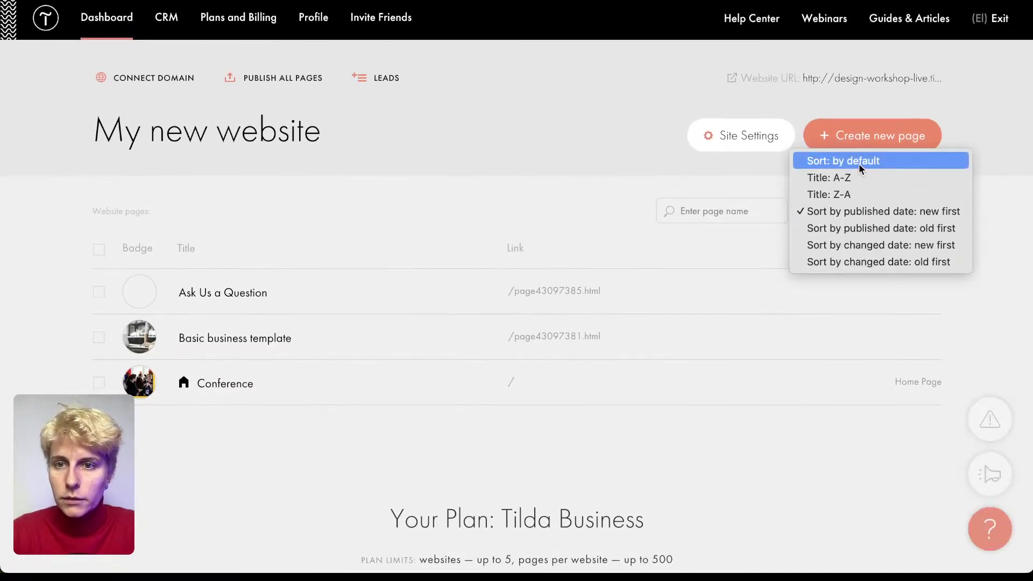
pyautogui.click(843, 160)
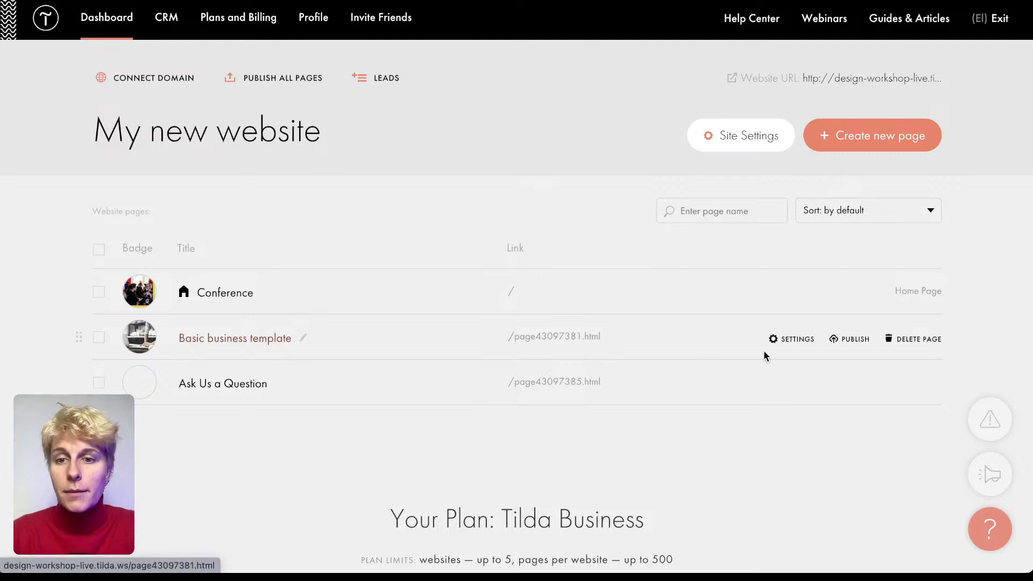
# - Examine the Basic business template page's general settings, badge image and social share preview
pyautogui.click(798, 340)
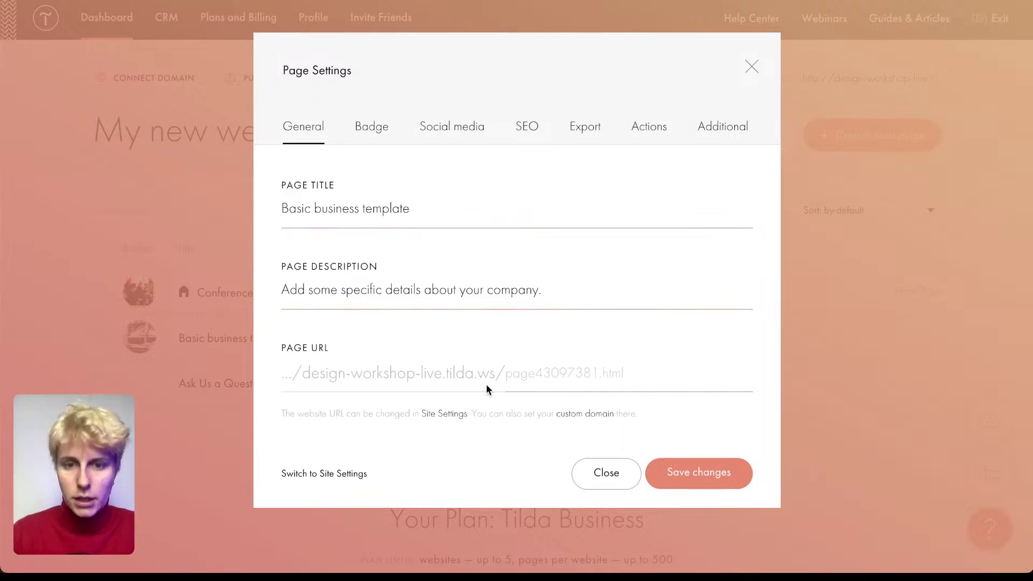
pyautogui.click(550, 367)
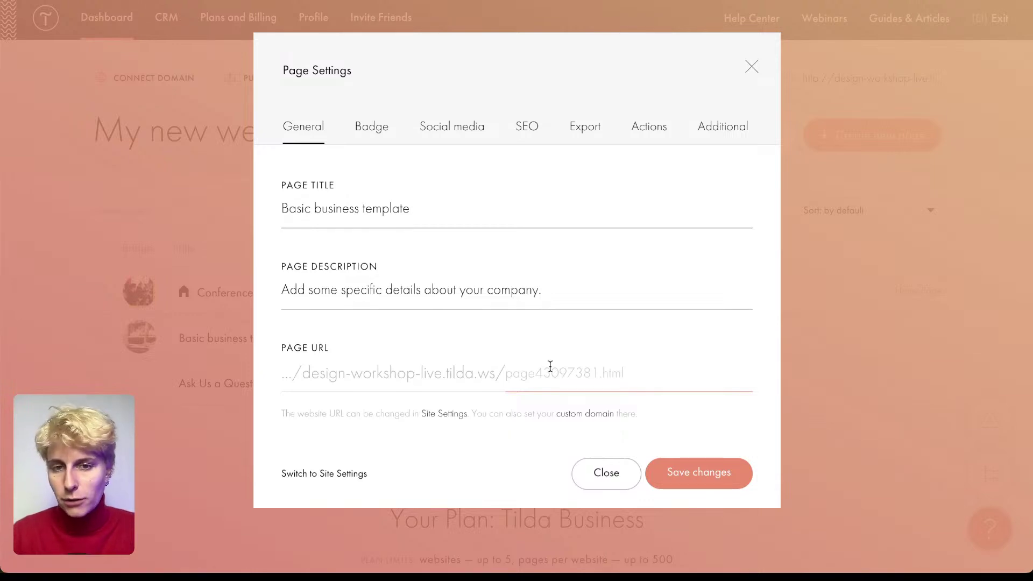
pyautogui.click(384, 129)
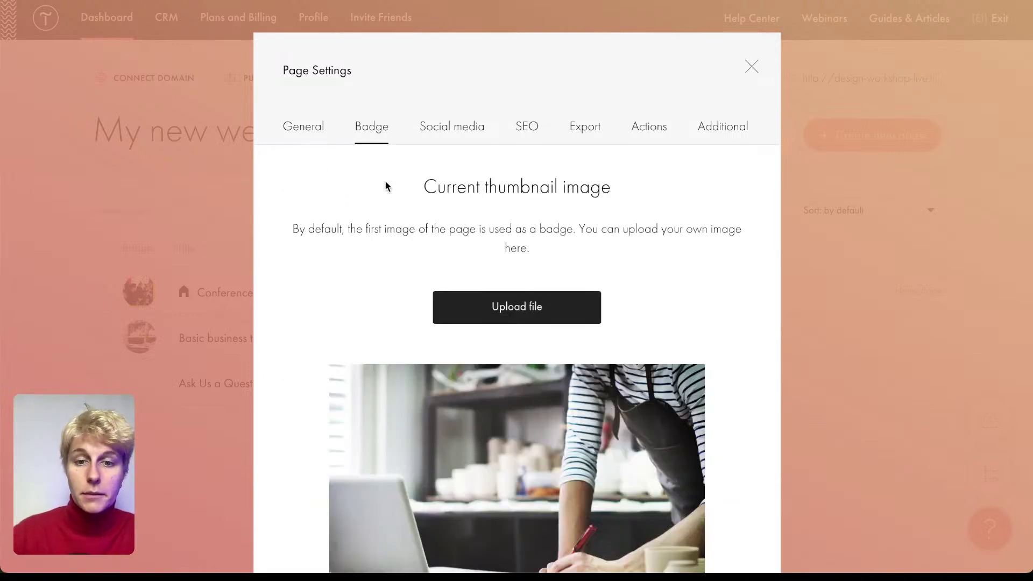
pyautogui.scroll(-3, 398, 226)
pyautogui.scroll(3, 406, 272)
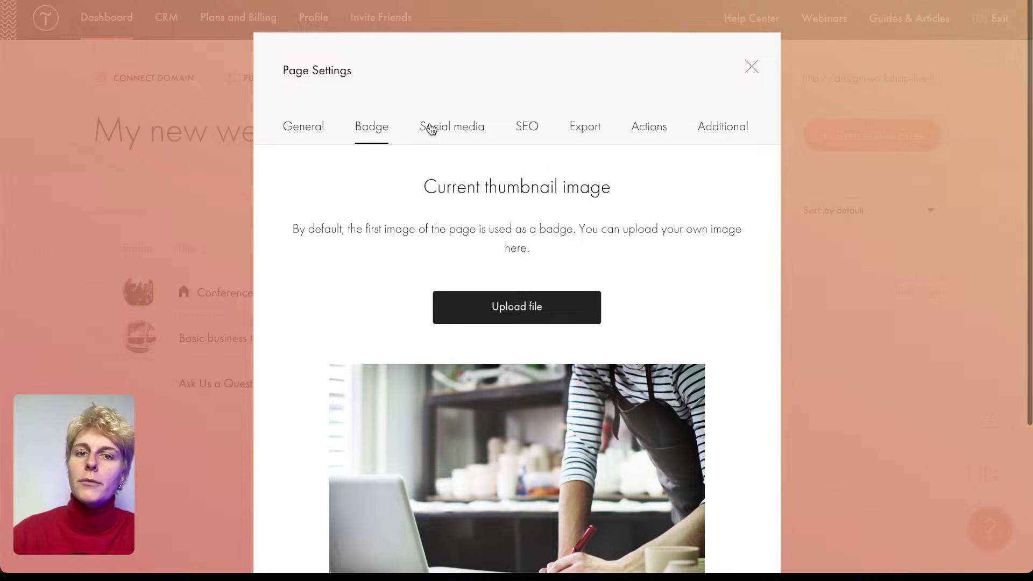
pyautogui.click(429, 129)
pyautogui.scroll(-5, 461, 460)
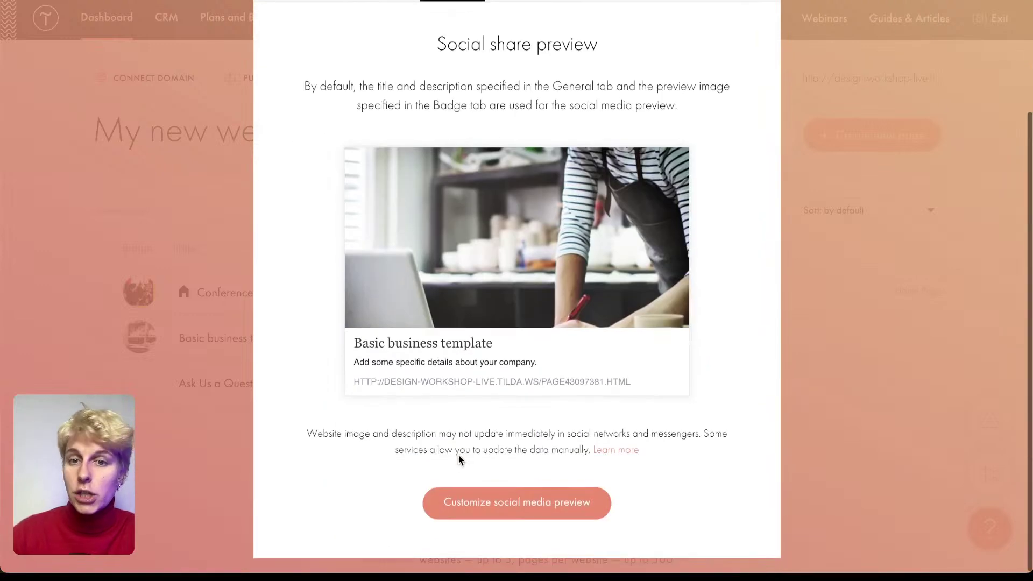
pyautogui.scroll(5, 481, 228)
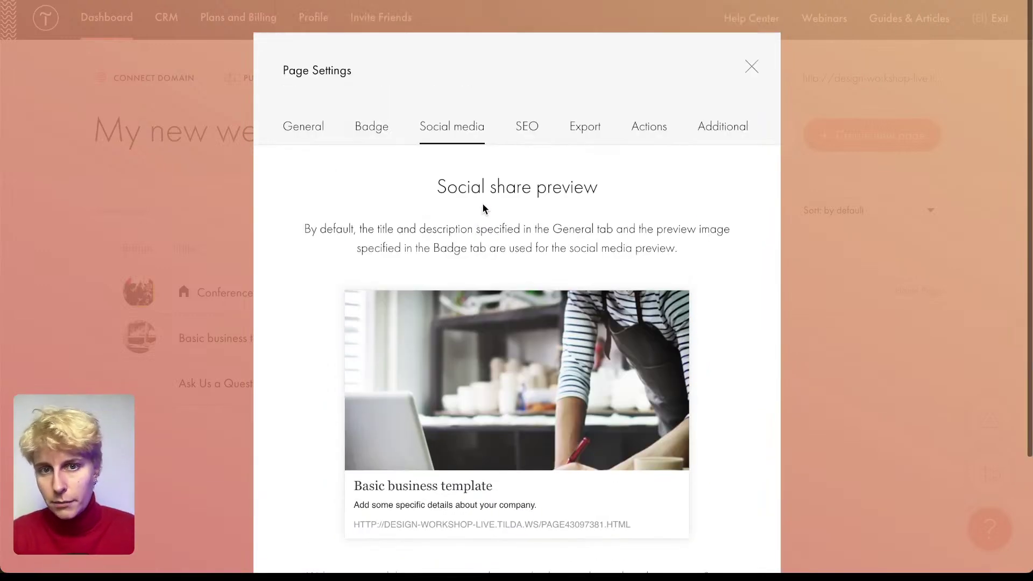
# - Examine the page's search results preview and its customizable SEO fields
pyautogui.click(533, 129)
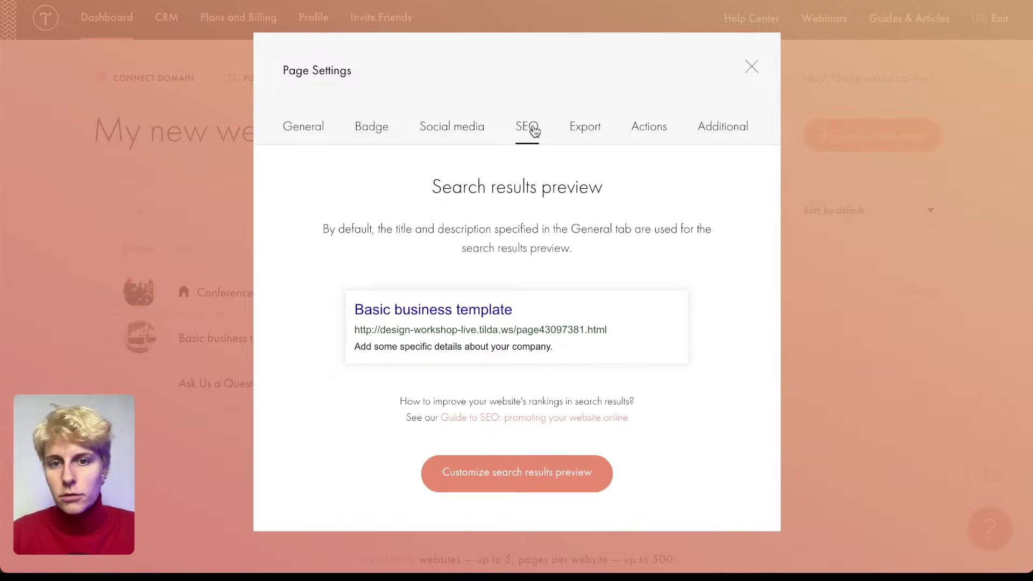
pyautogui.click(557, 455)
pyautogui.scroll(-5, 542, 361)
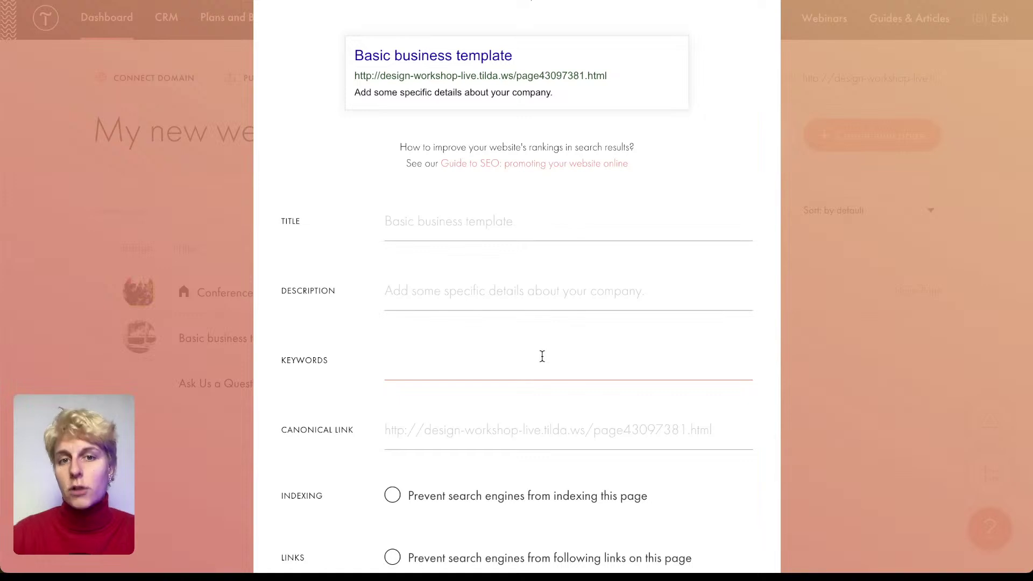
pyautogui.moveTo(565, 94)
pyautogui.mouseDown()
pyautogui.moveTo(330, 53)
pyautogui.moveTo(572, 97)
pyautogui.mouseUp()
pyautogui.click(355, 54)
pyautogui.click(579, 97)
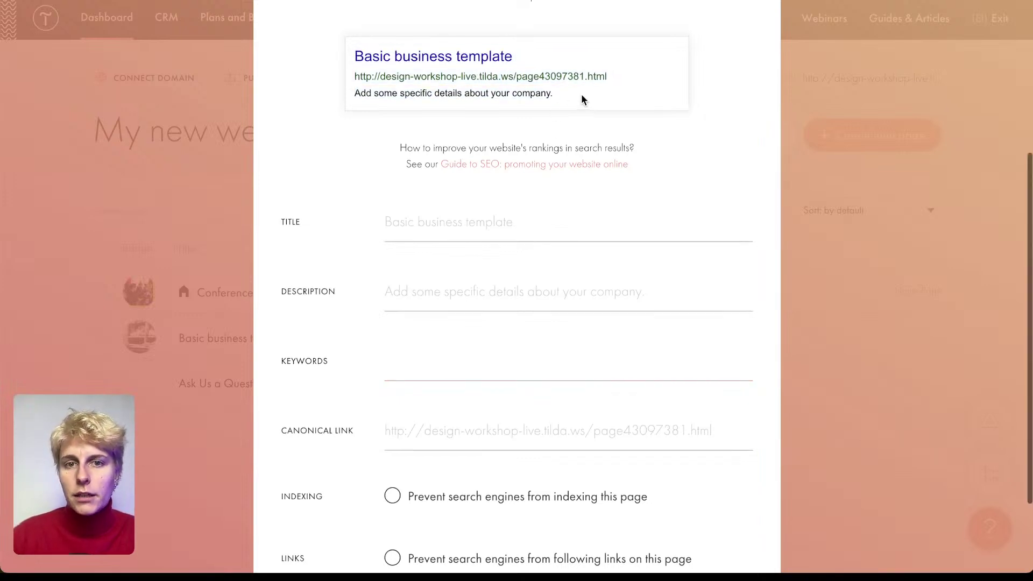
pyautogui.scroll(5, 520, 276)
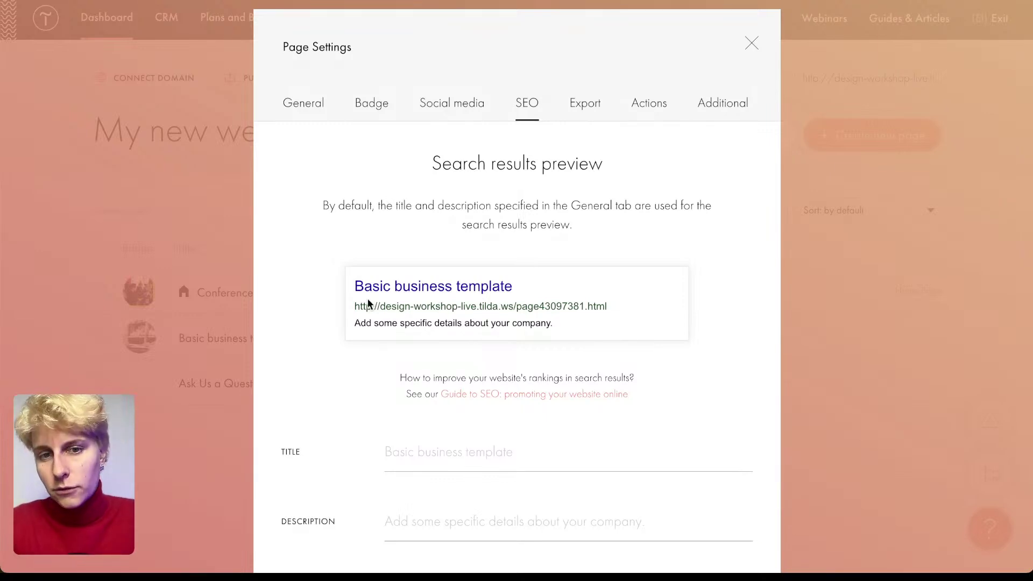
# - Review the page's export, actions and additional settings, then close the page settings without saving
pyautogui.click(598, 103)
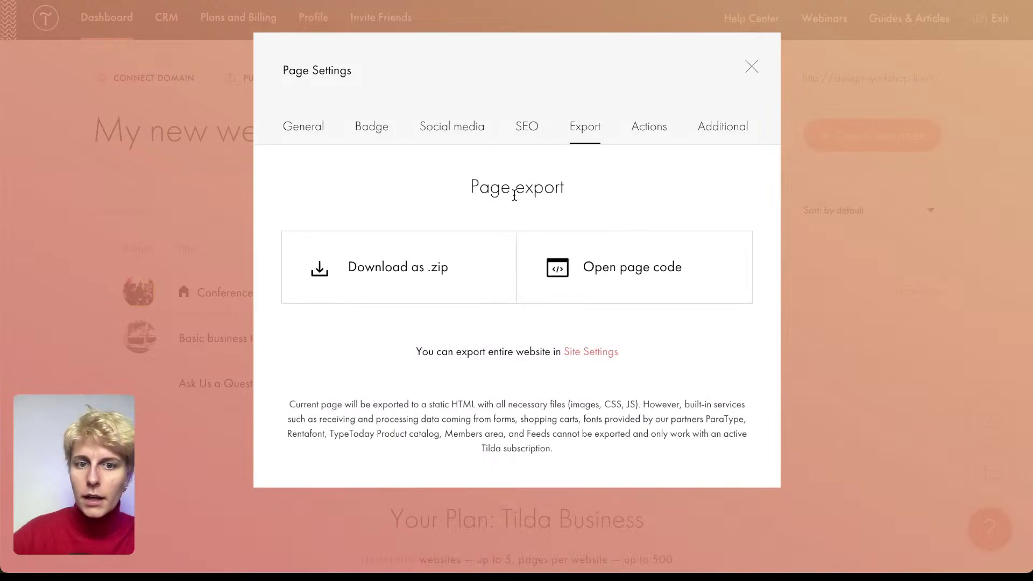
pyautogui.moveTo(671, 127); pyautogui.dragTo(664, 127)
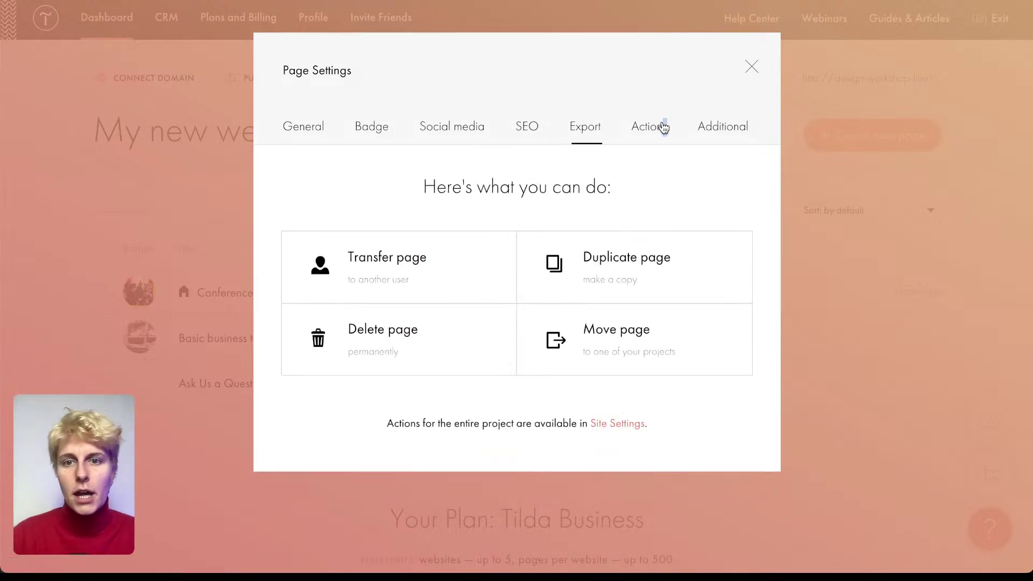
pyautogui.click(553, 169)
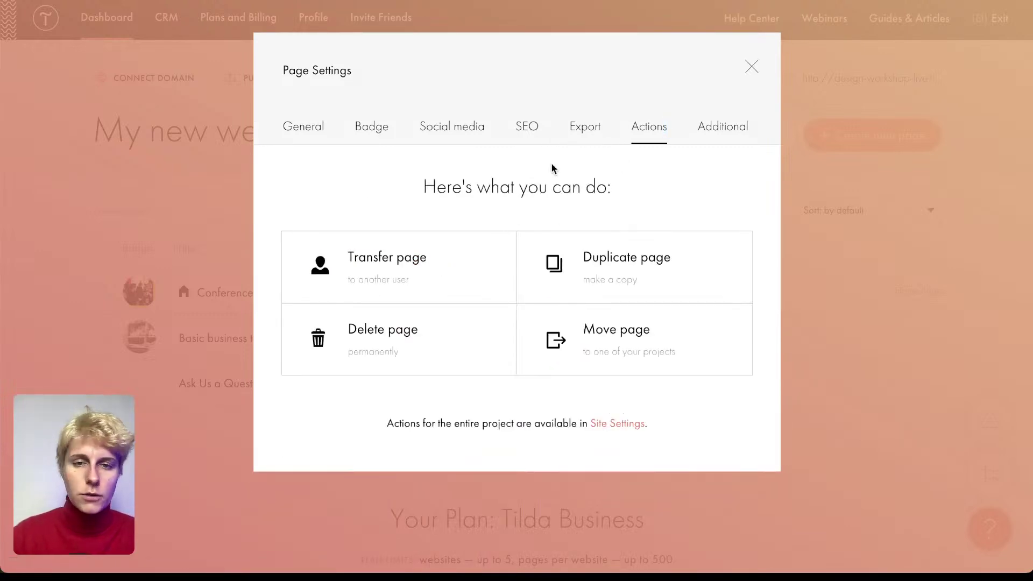
pyautogui.click(731, 138)
pyautogui.scroll(-5, 542, 261)
pyautogui.scroll(5, 539, 257)
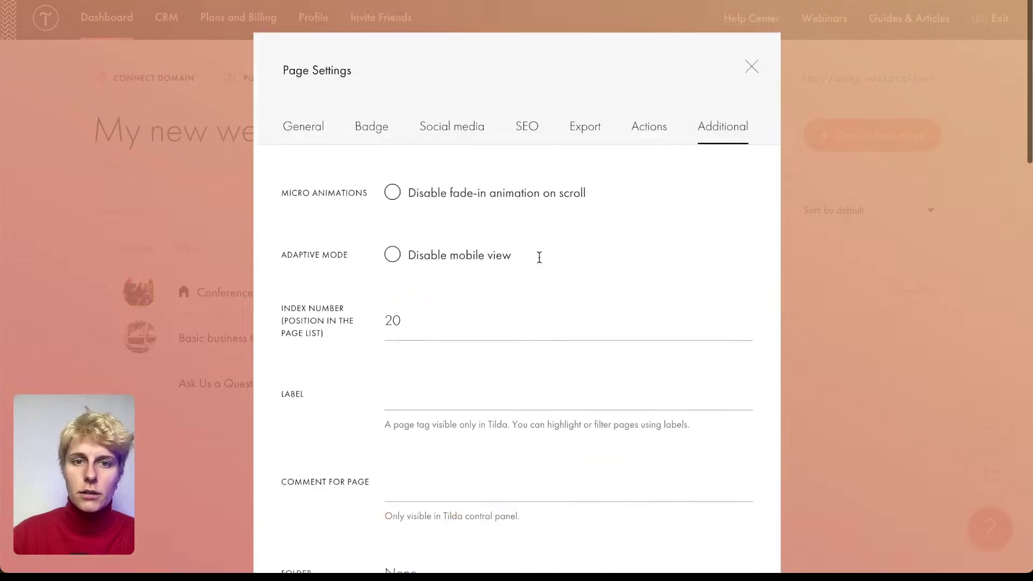
pyautogui.click(751, 67)
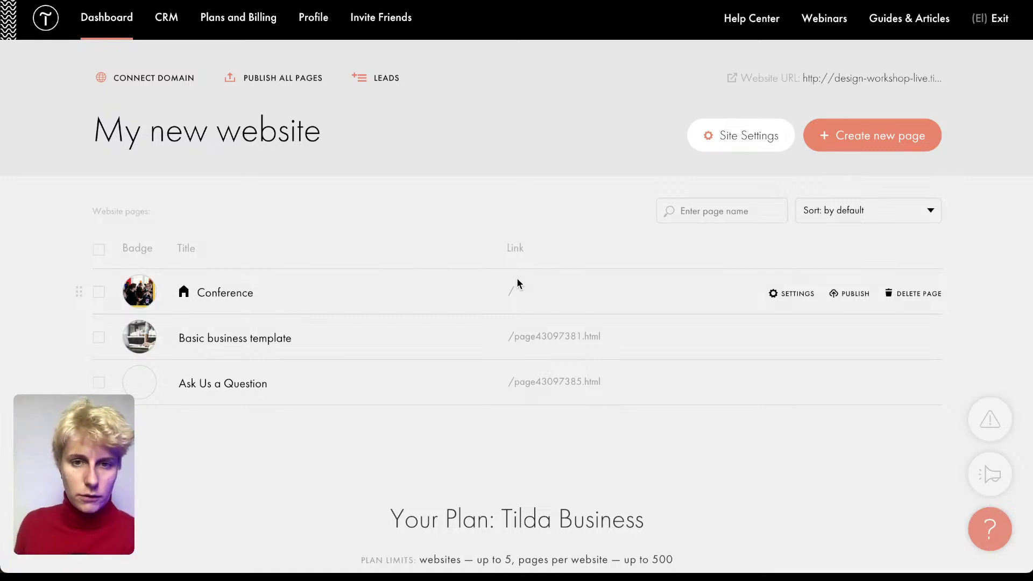
# - Examine the site settings of My new website, covering the main, fonts and colors, and home page sections
pyautogui.click(737, 134)
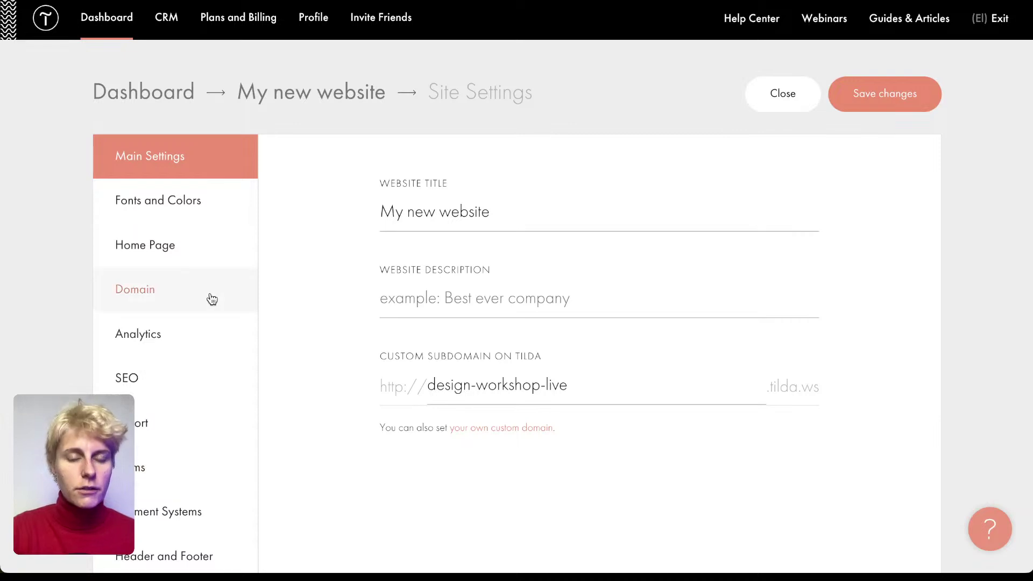
pyautogui.click(296, 334)
pyautogui.scroll(-1, 296, 333)
pyautogui.scroll(-2, 297, 335)
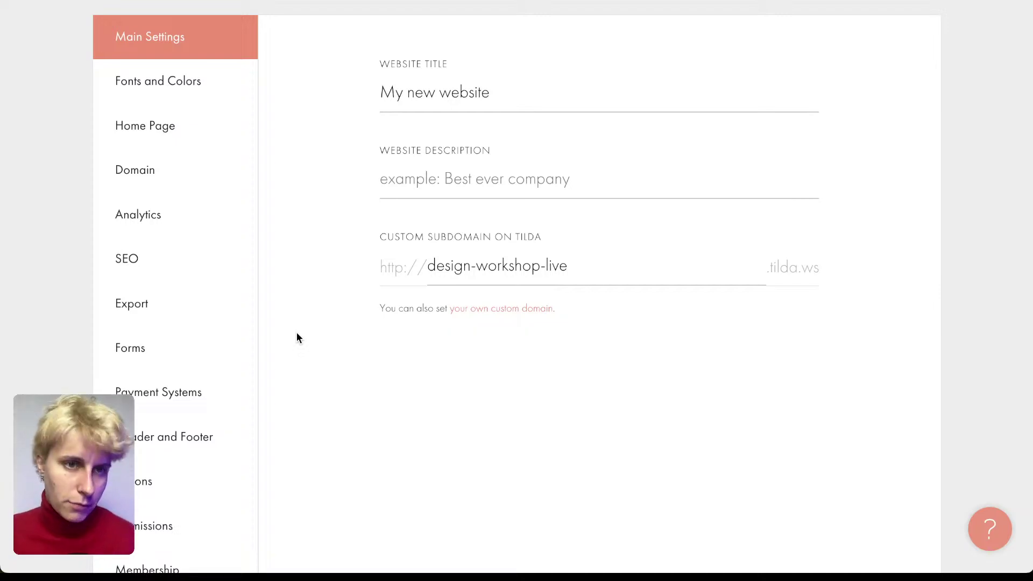
pyautogui.click(184, 86)
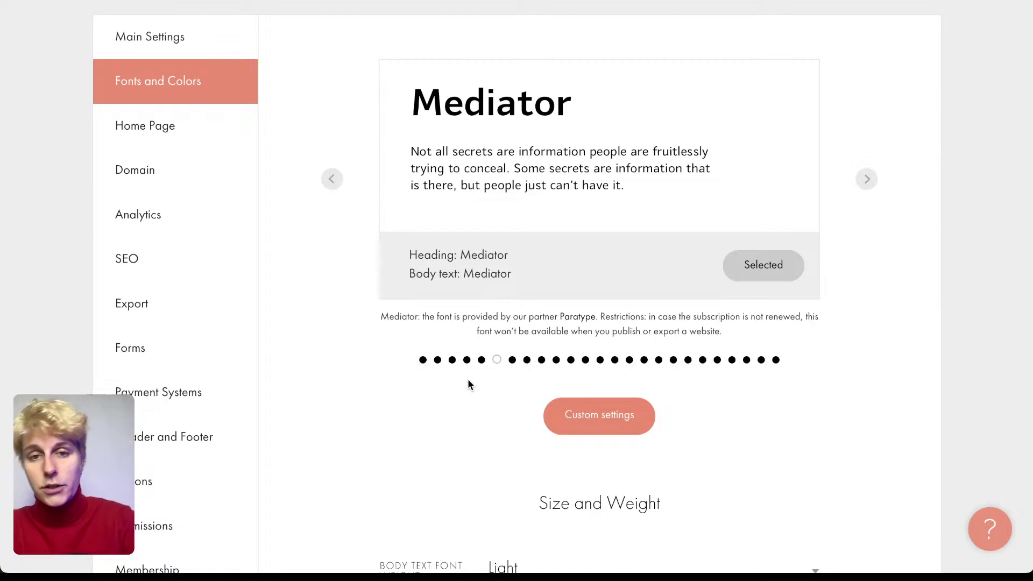
pyautogui.click(234, 131)
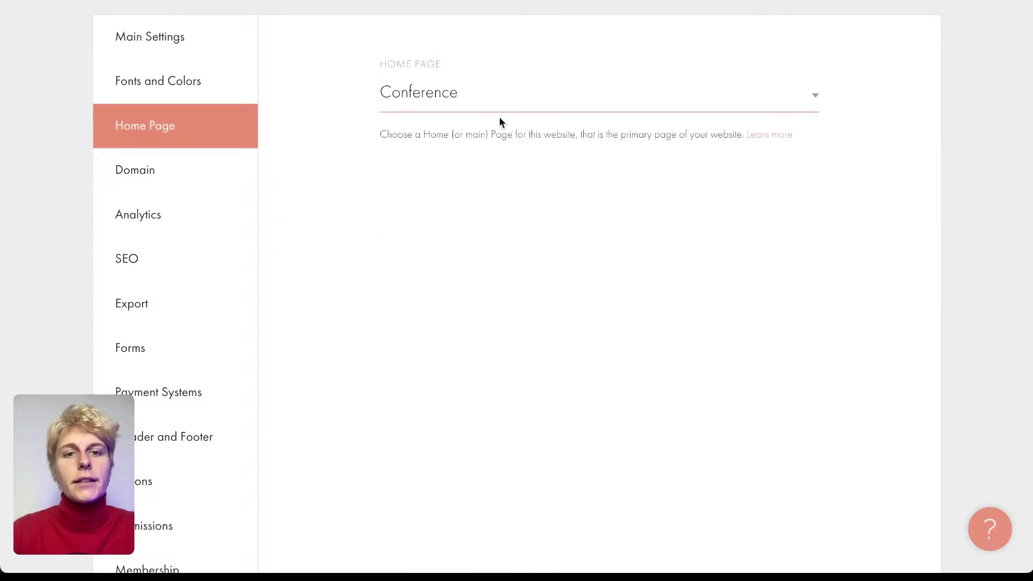
pyautogui.click(490, 101)
pyautogui.click(488, 102)
# - Enter webdesign-event-agassi as the website's custom domain in the domain settings
pyautogui.click(242, 171)
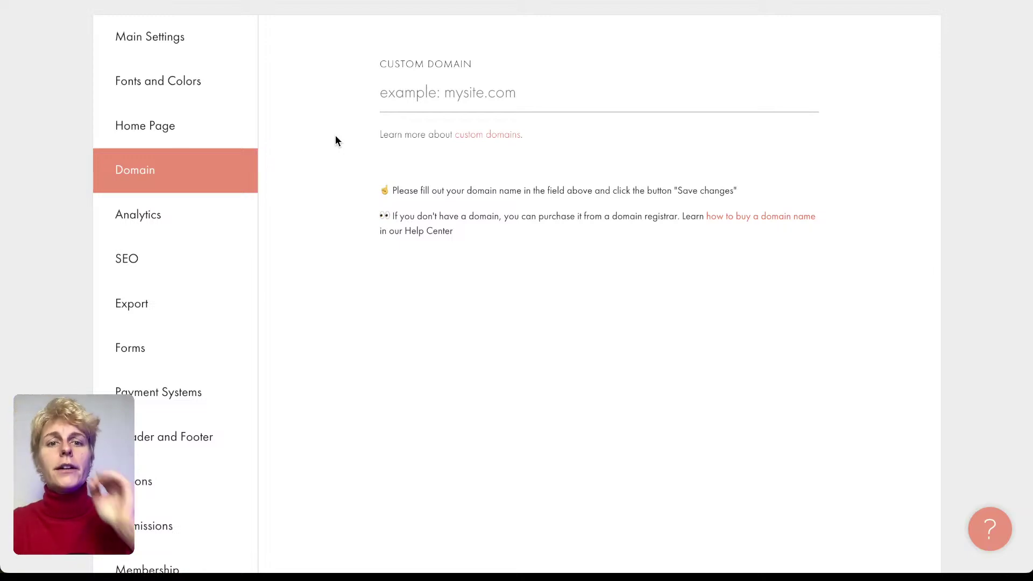
pyautogui.click(431, 108)
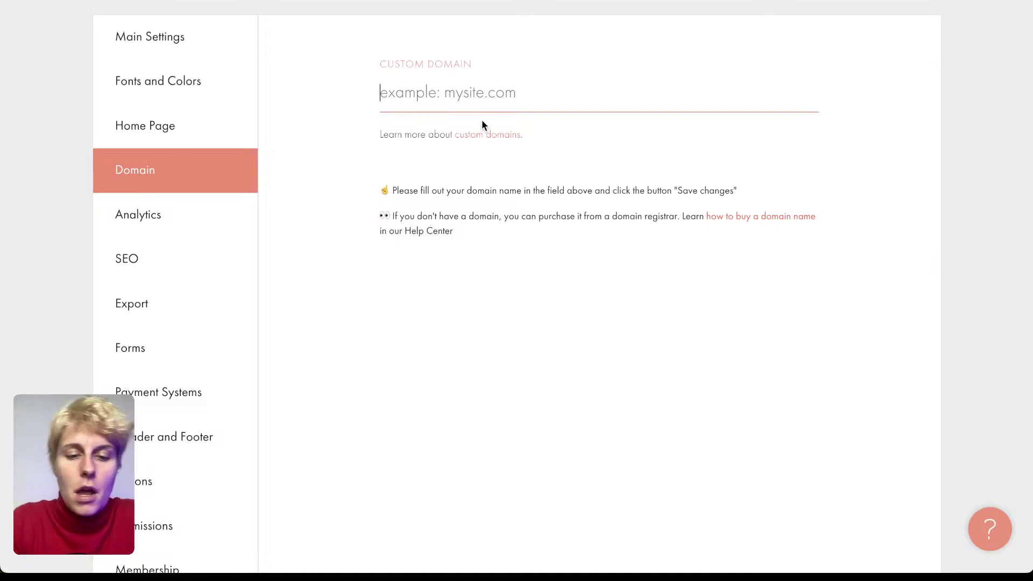
pyautogui.write('webdesign')
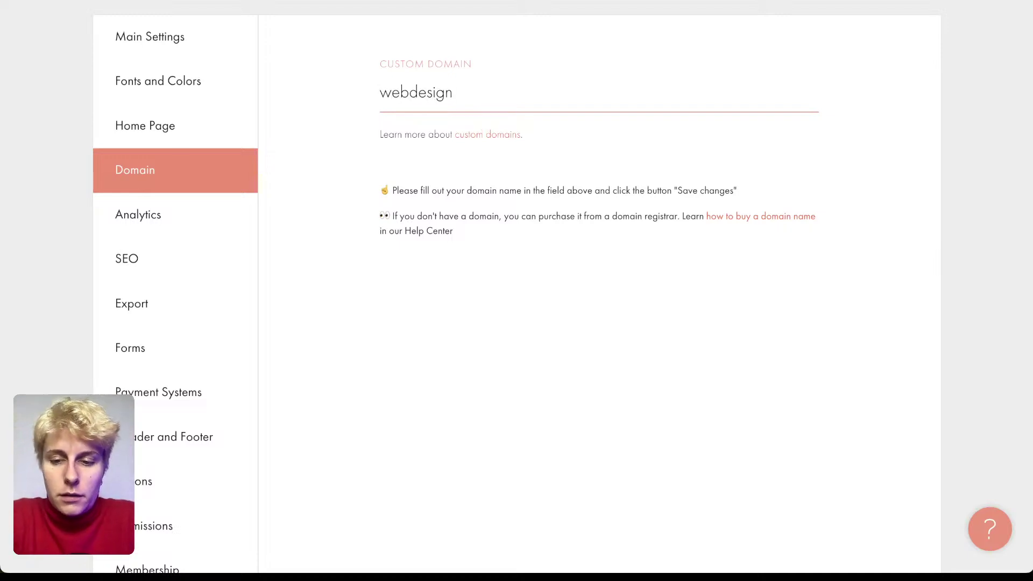
pyautogui.write('-event-')
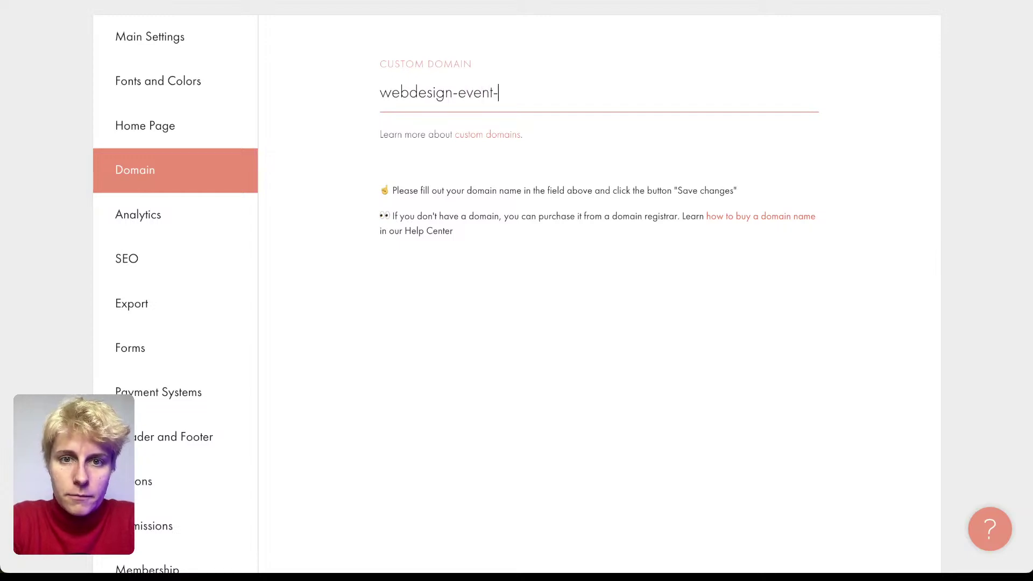
pyautogui.write('agassi')
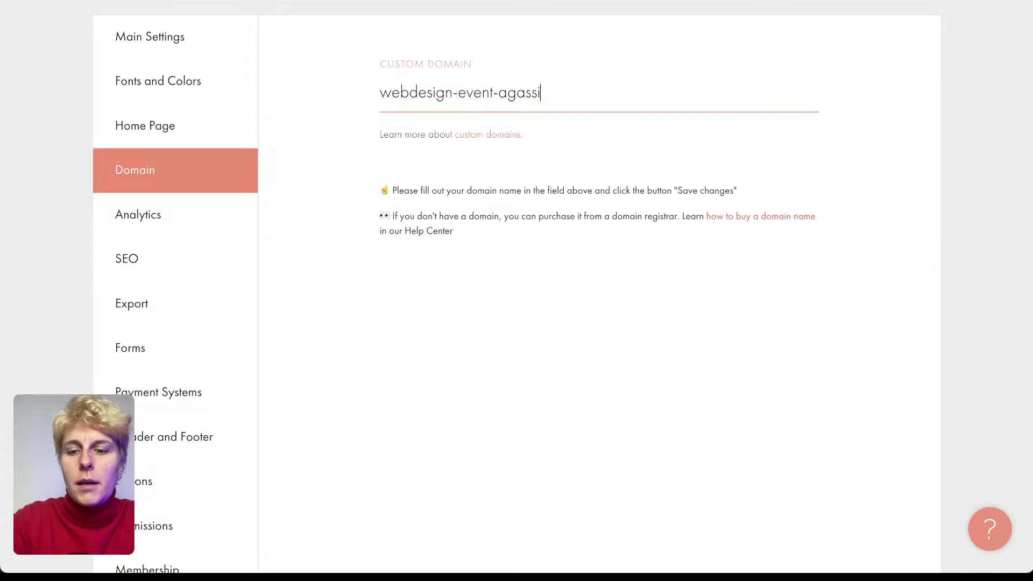
# - Complete the site's custom domain as webdesign-event-agassi.com
pyautogui.write('.com')
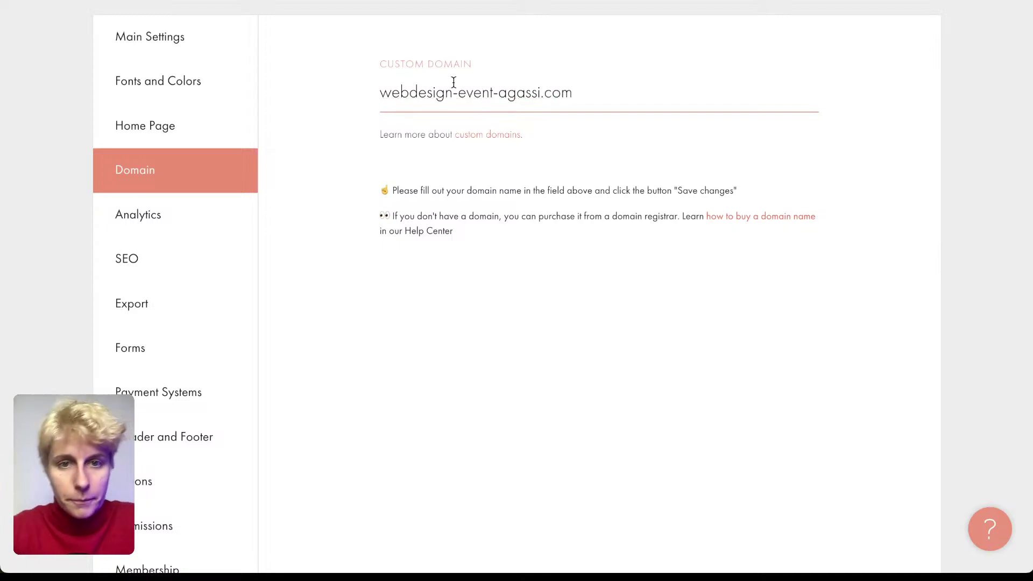
pyautogui.click(453, 64)
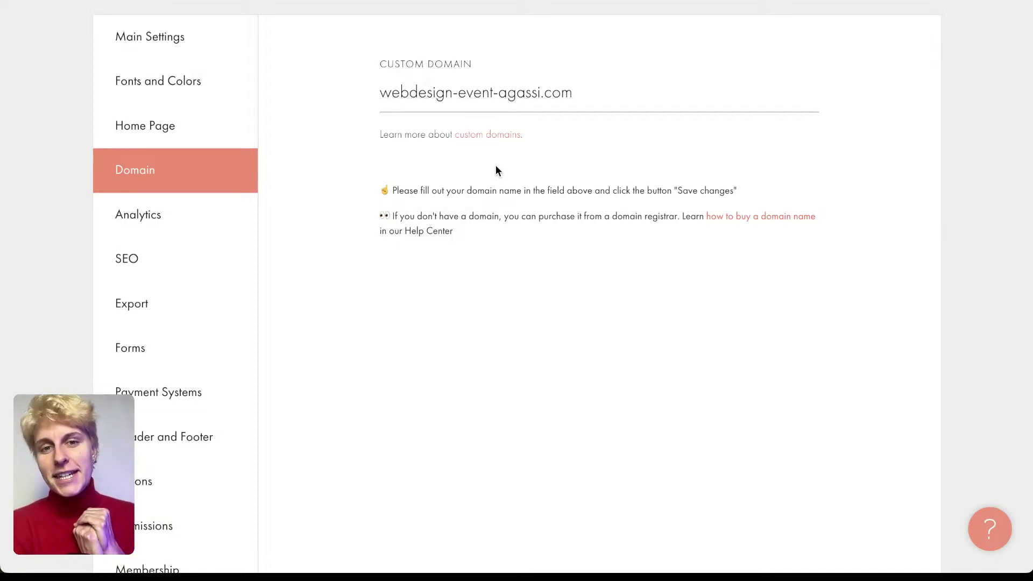
pyautogui.scroll(-1, 497, 166)
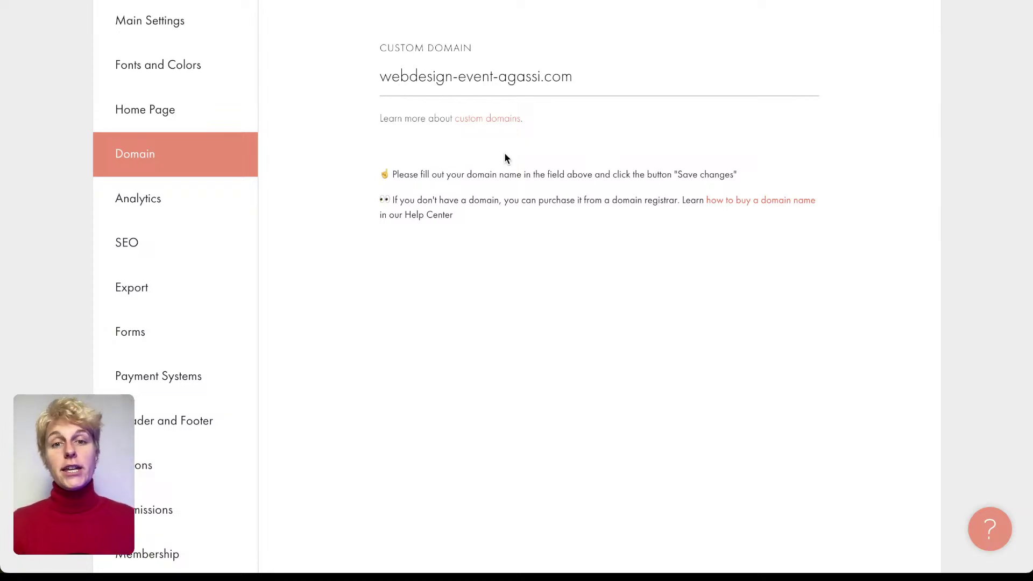
# - Open the help article on custom domains and examine how to transfer domain management to Tilda's NS servers
pyautogui.click(475, 120)
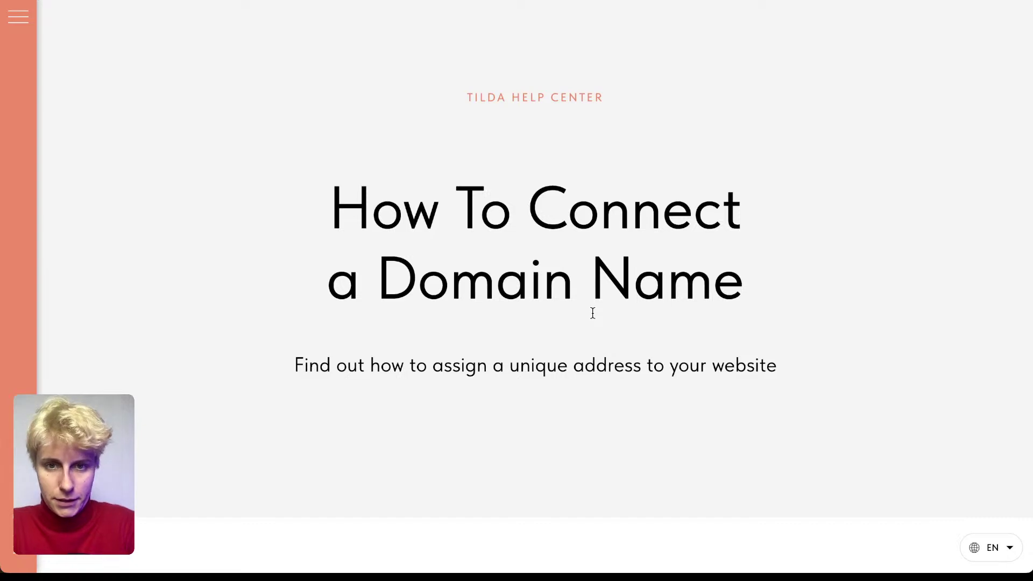
pyautogui.scroll(-10, 592, 313)
pyautogui.scroll(-6, 593, 314)
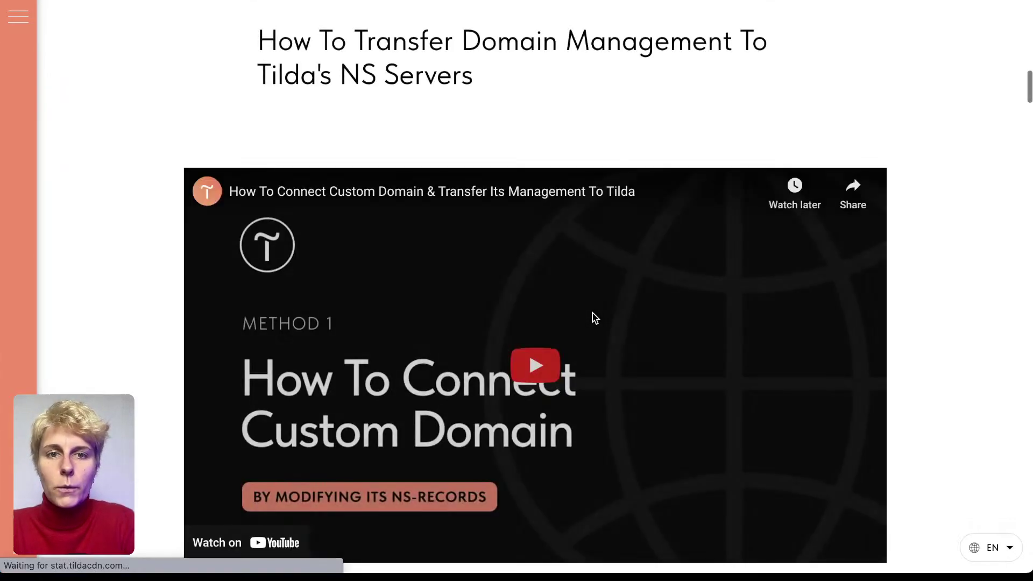
pyautogui.scroll(-2, 595, 318)
pyautogui.scroll(1, 595, 318)
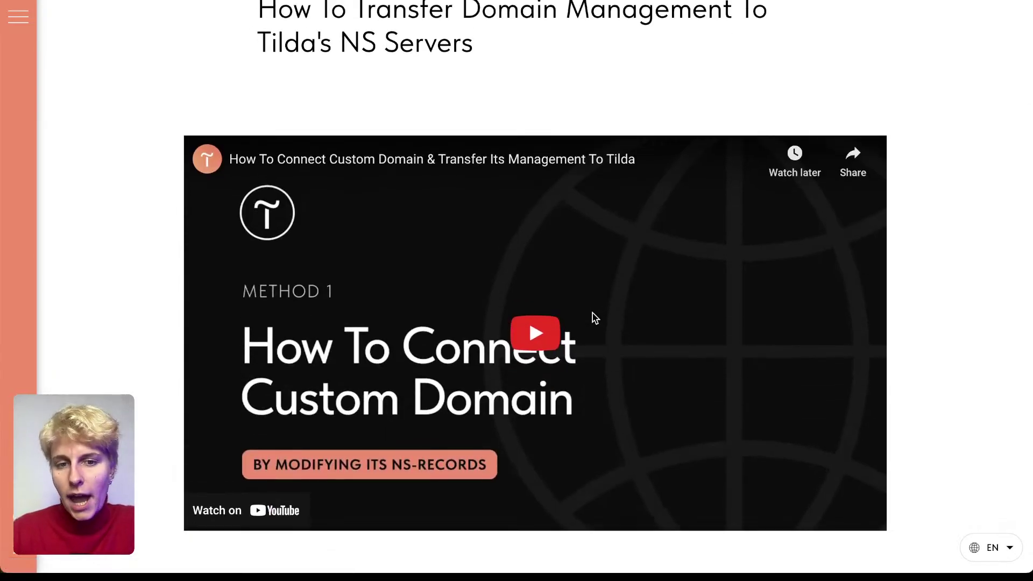
pyautogui.scroll(1, 594, 318)
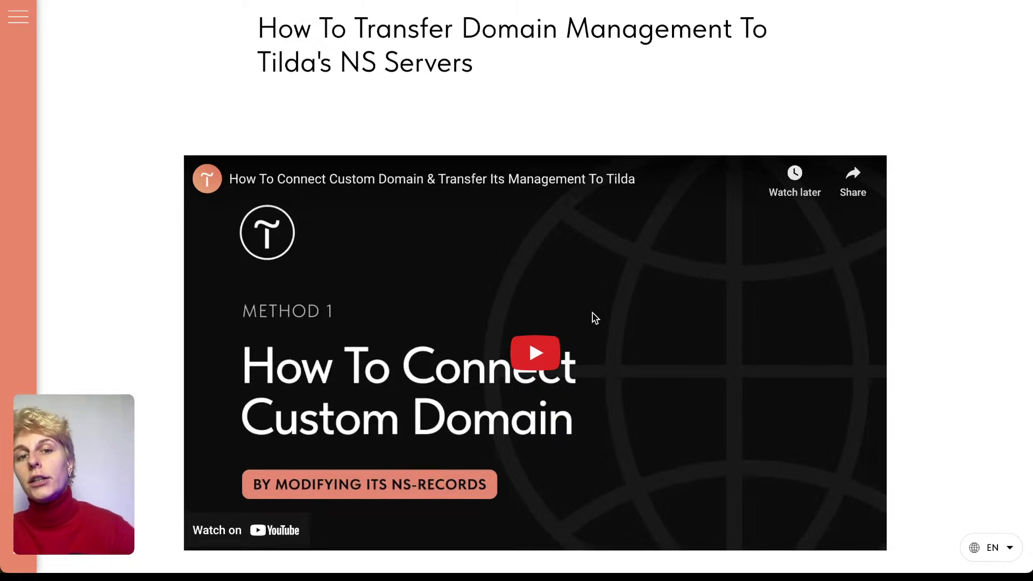
pyautogui.scroll(-1, 595, 317)
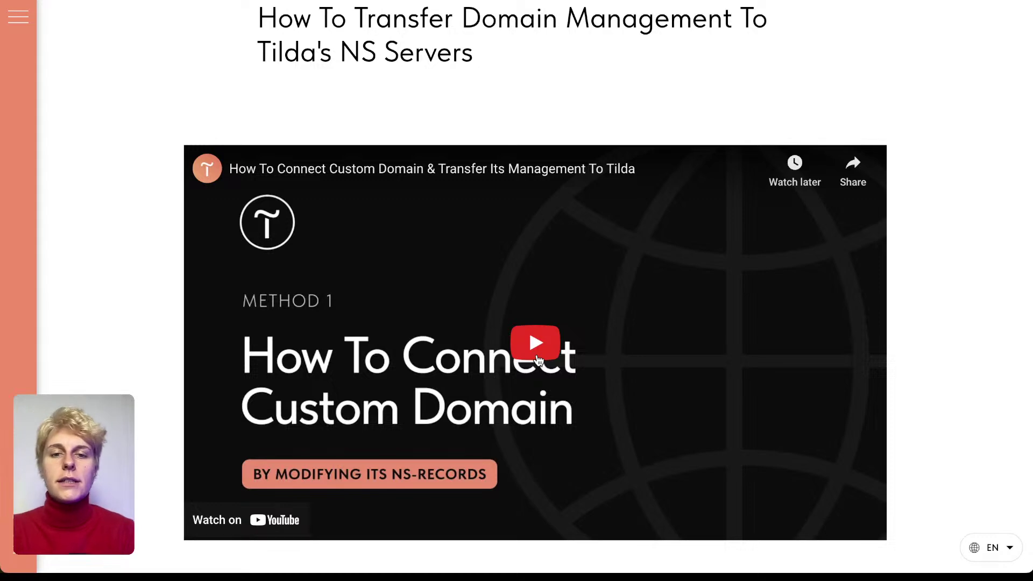
# - Read how to connect a domain by adding A-type records and return to the site's domain settings
pyautogui.scroll(-20, 538, 360)
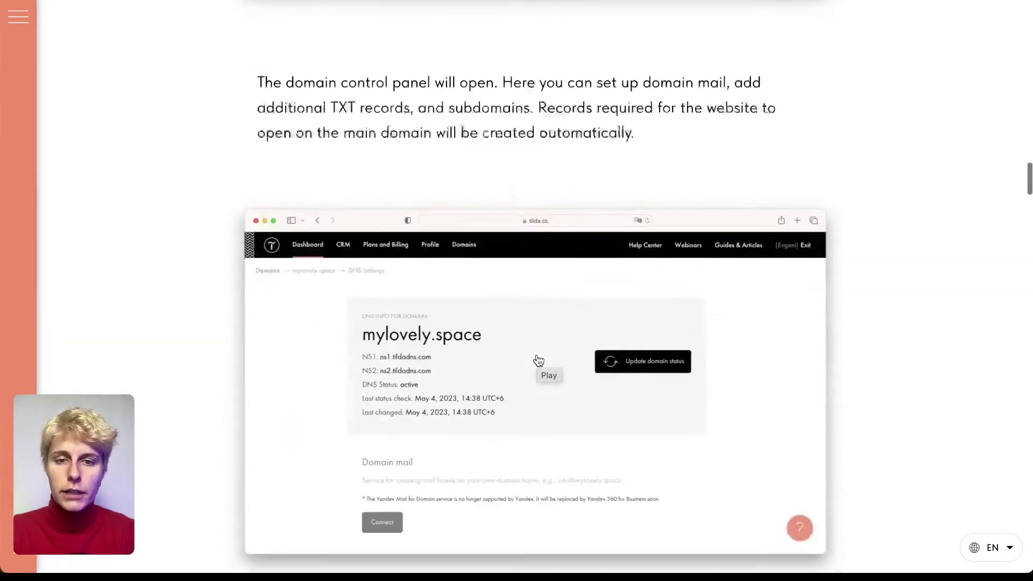
pyautogui.scroll(20, 538, 359)
pyautogui.scroll(-3, 732, 142)
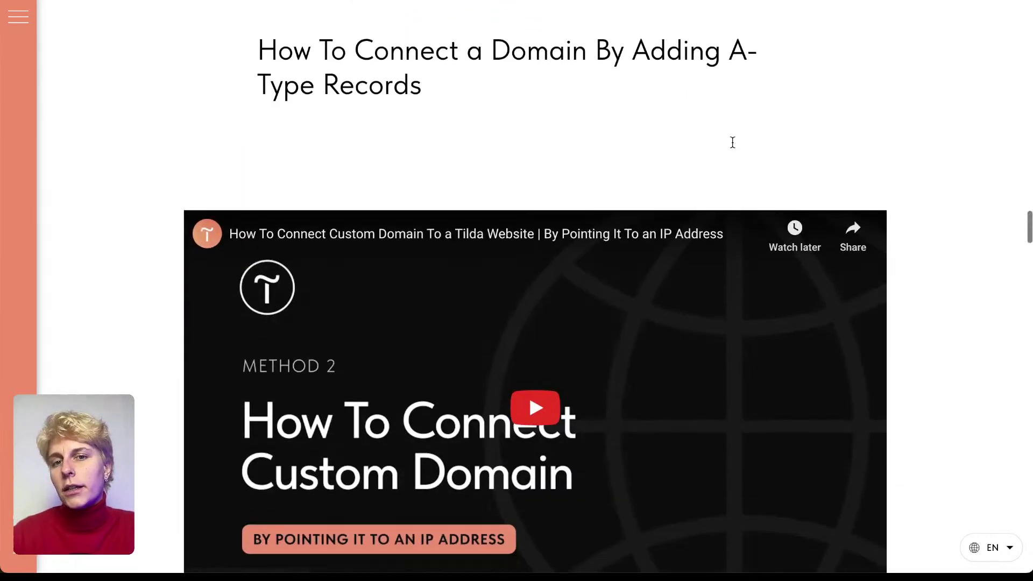
pyautogui.scroll(-3, 916, 201)
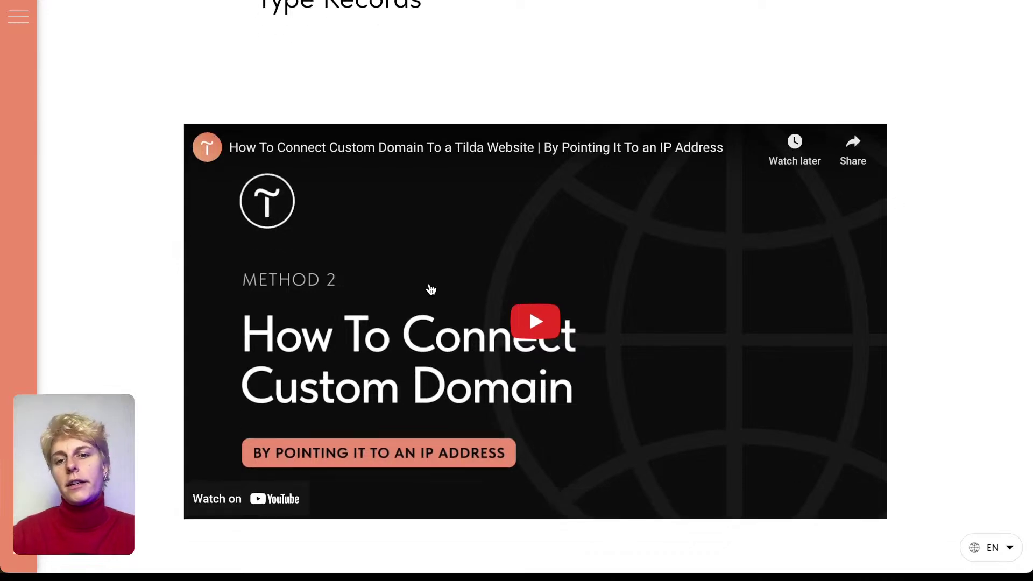
pyautogui.scroll(-8, 104, 221)
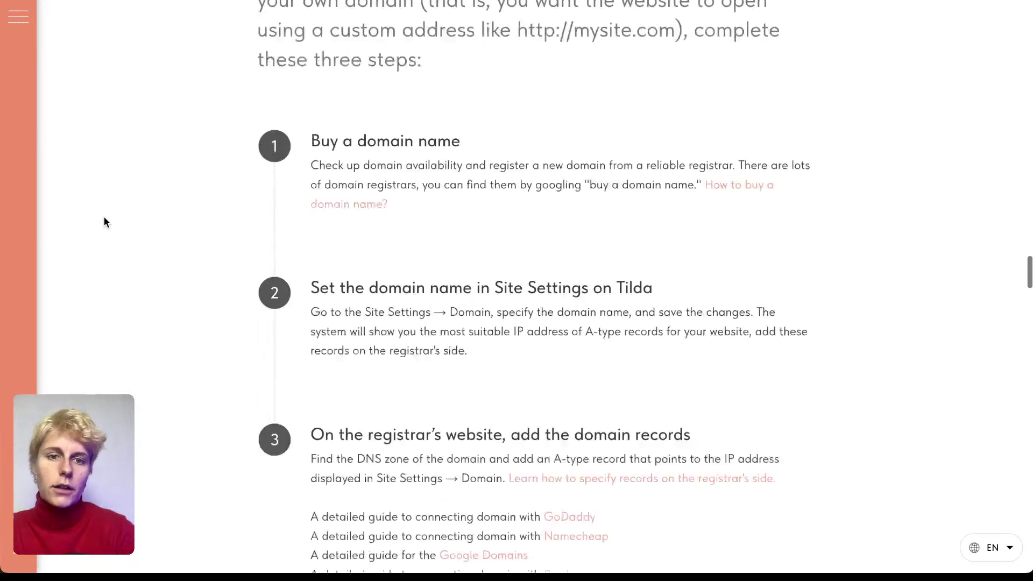
pyautogui.scroll(10, 105, 221)
pyautogui.scroll(4, 104, 222)
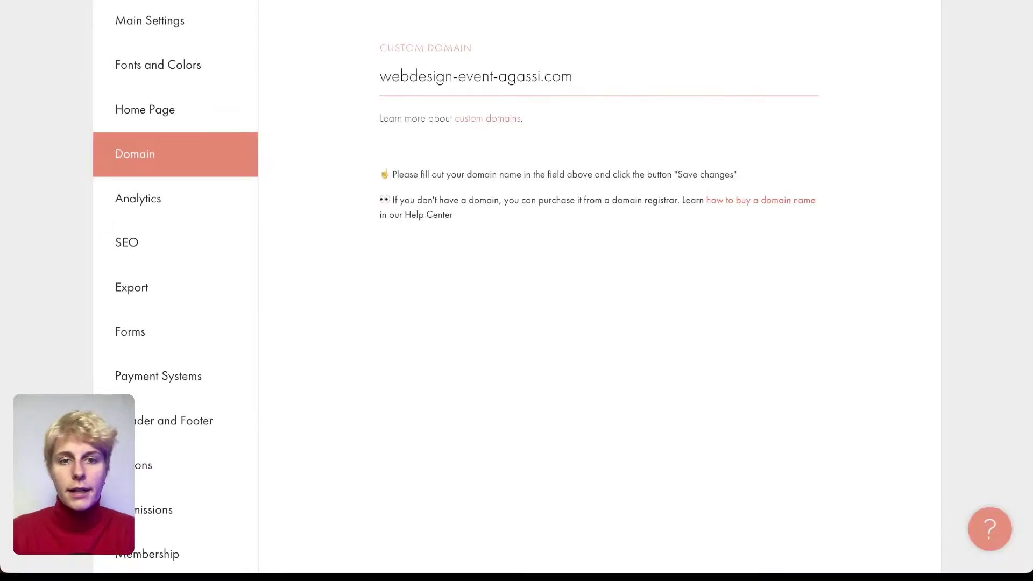
# - Open the site's analytics settings and view the website statistics and Google tracking options
pyautogui.scroll(3, 425, 213)
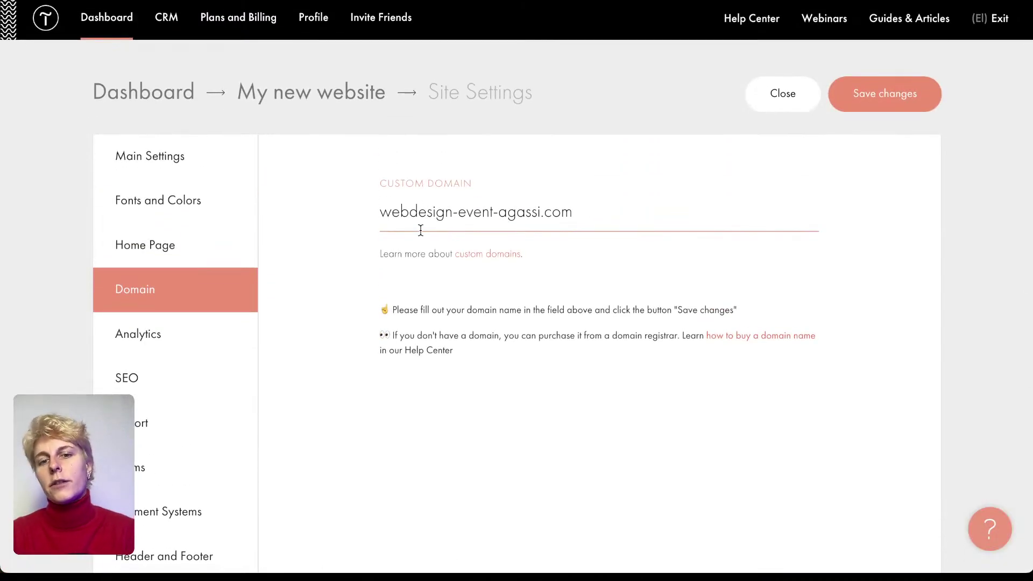
pyautogui.click(208, 342)
pyautogui.scroll(-3, 416, 432)
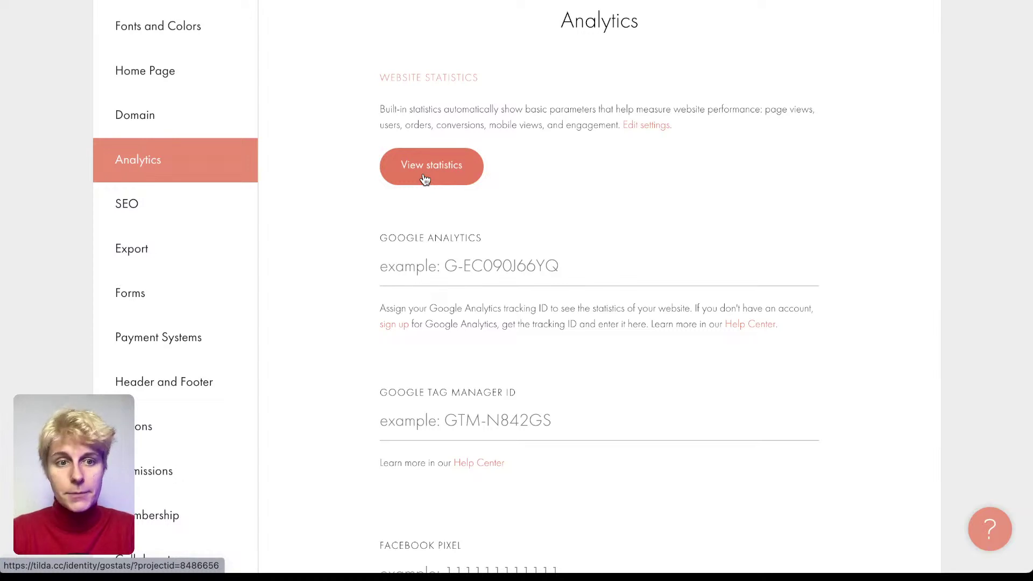
# - Open the site's SEO settings and examine the HTTPS, webmaster, redirect and ads.txt options
pyautogui.click(169, 207)
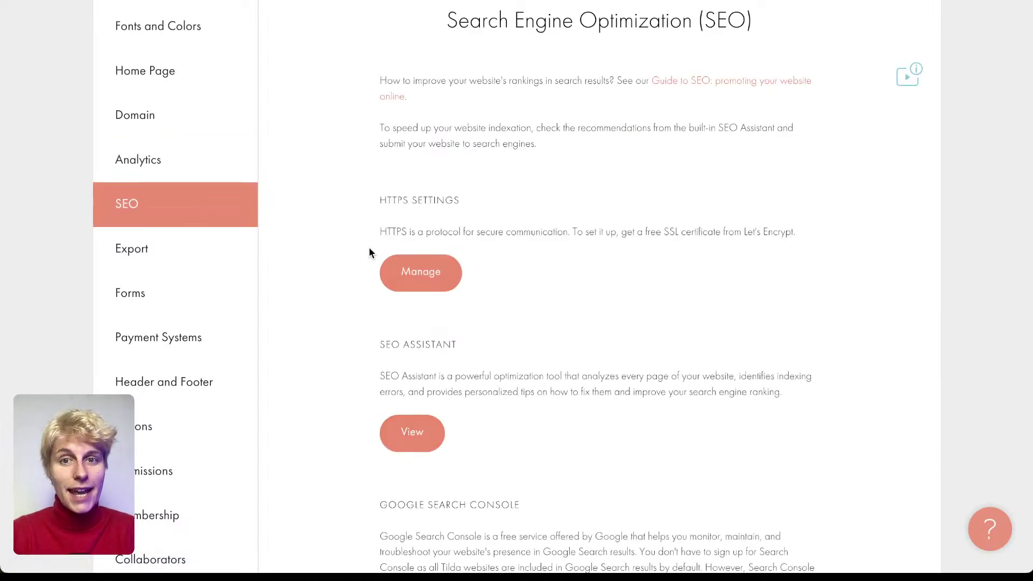
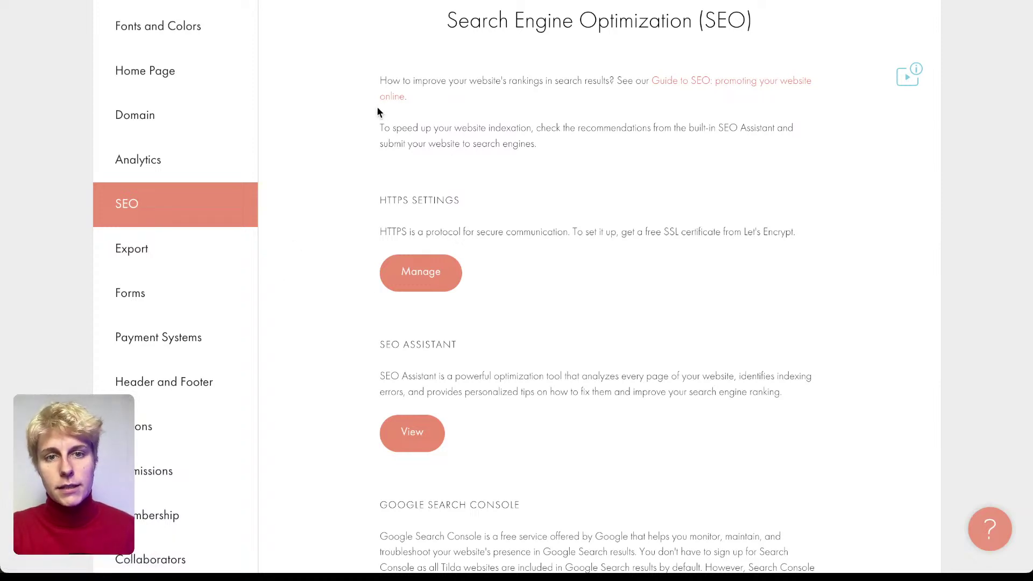
pyautogui.scroll(-5, 502, 301)
pyautogui.scroll(-6, 504, 305)
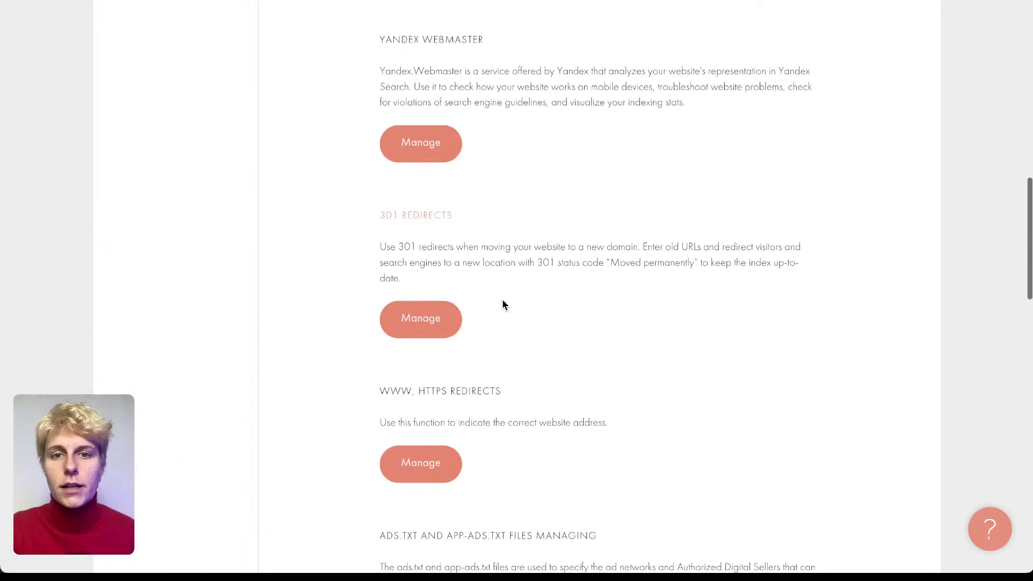
pyautogui.scroll(2, 503, 305)
pyautogui.scroll(-4, 502, 302)
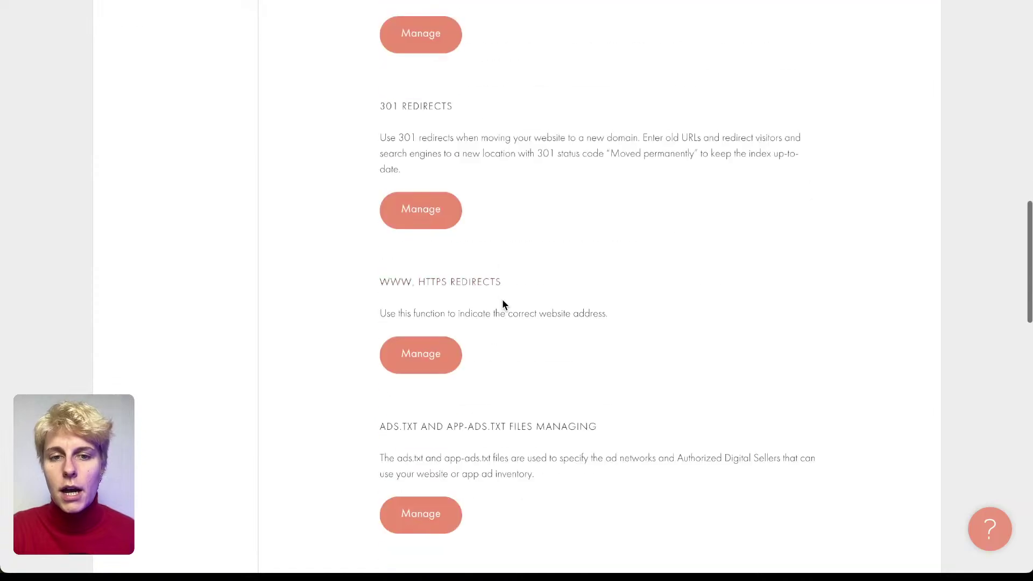
pyautogui.scroll(-3, 503, 302)
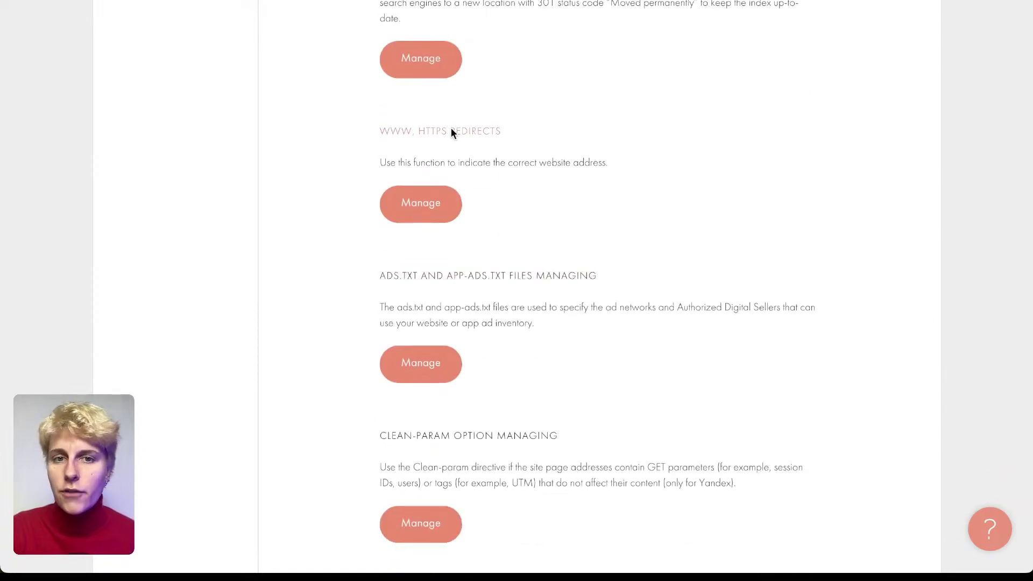
pyautogui.scroll(7, 453, 298)
pyautogui.scroll(15, 453, 304)
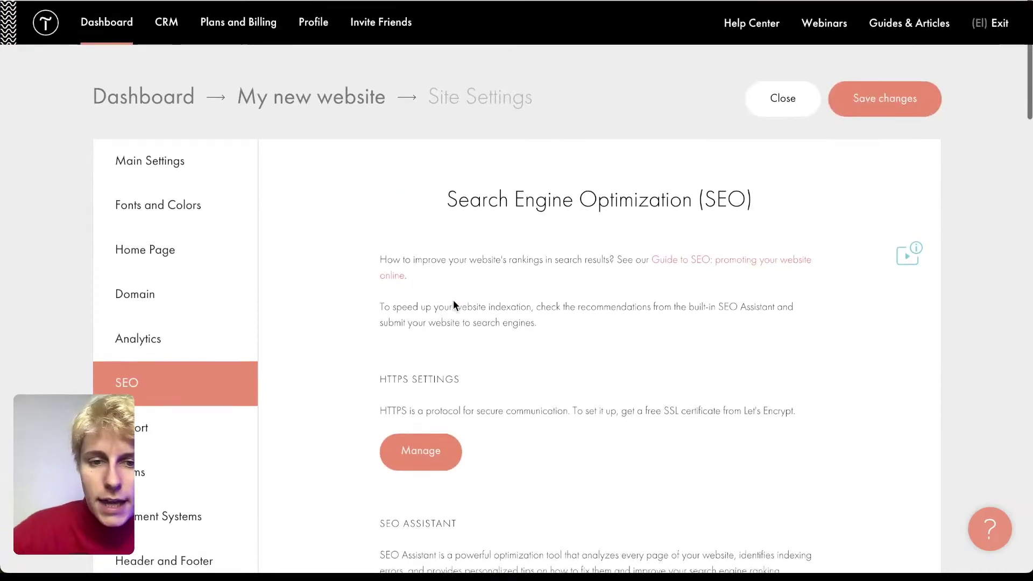
# - Open the SEO Assistant report, leaving the site settings without saving the changes
pyautogui.scroll(-2, 443, 424)
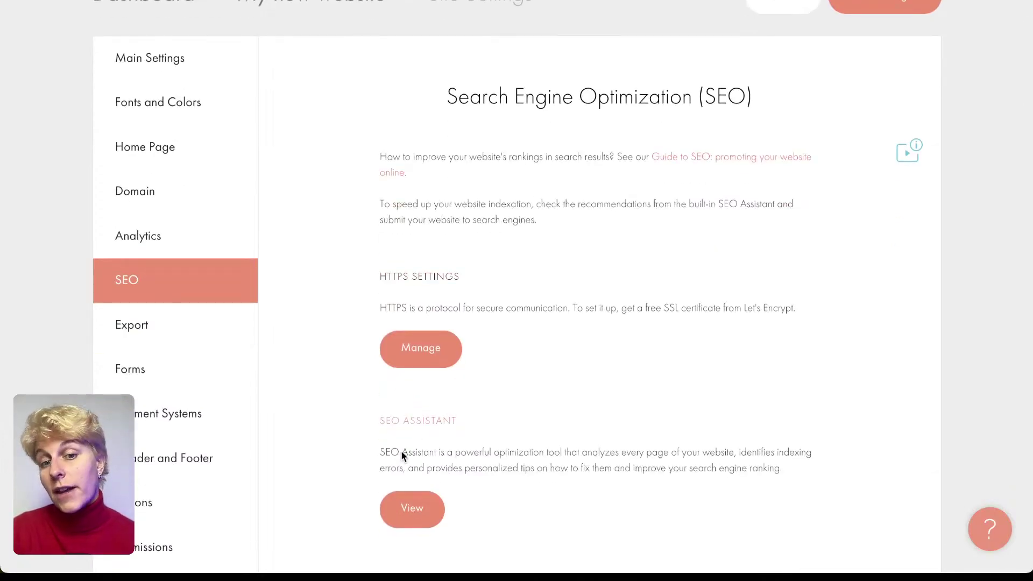
pyautogui.click(419, 514)
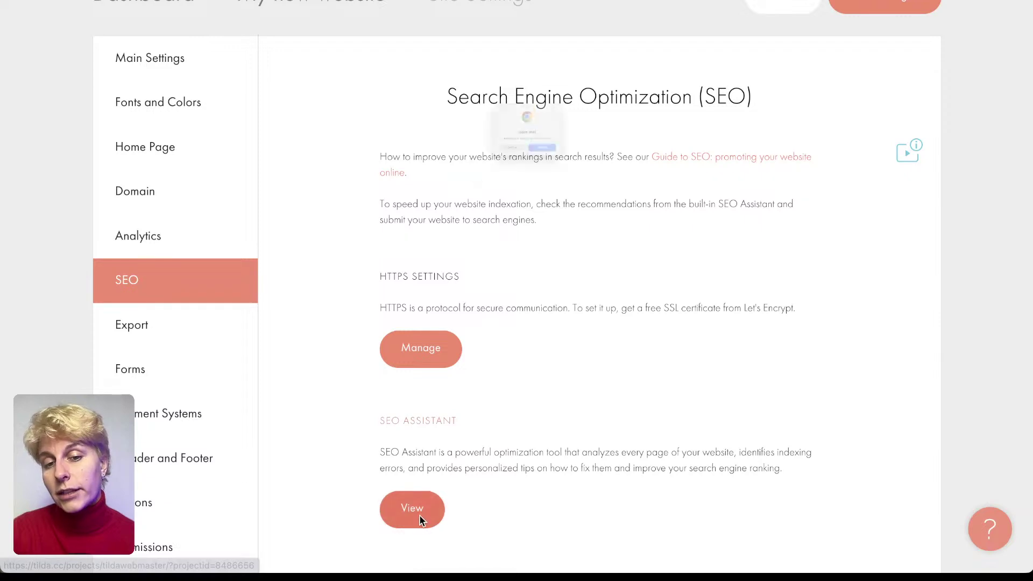
pyautogui.click(586, 177)
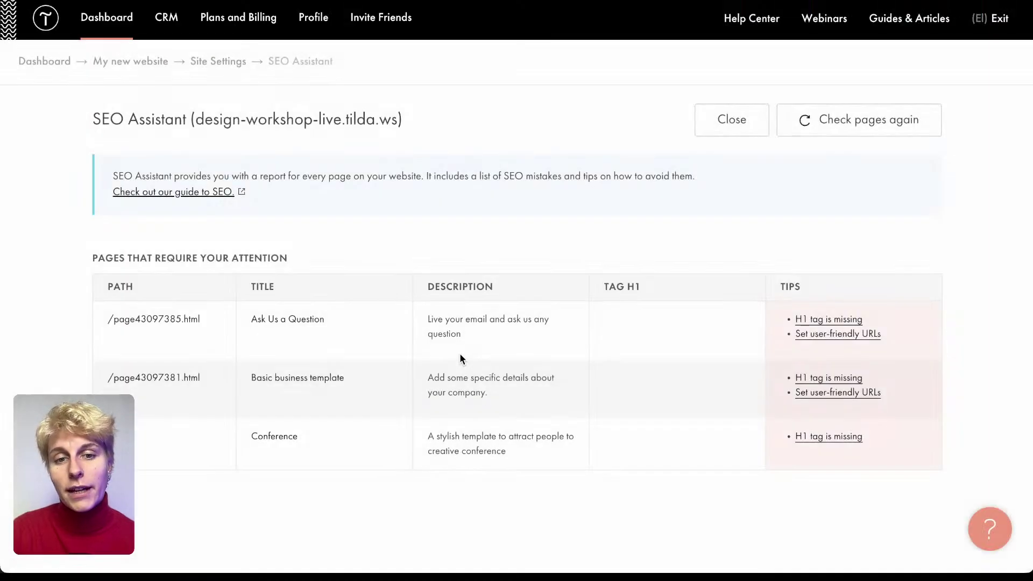
# - Read the missing H1 tag tip for the Ask Us a Question page and return to the SEO settings
pyautogui.click(834, 321)
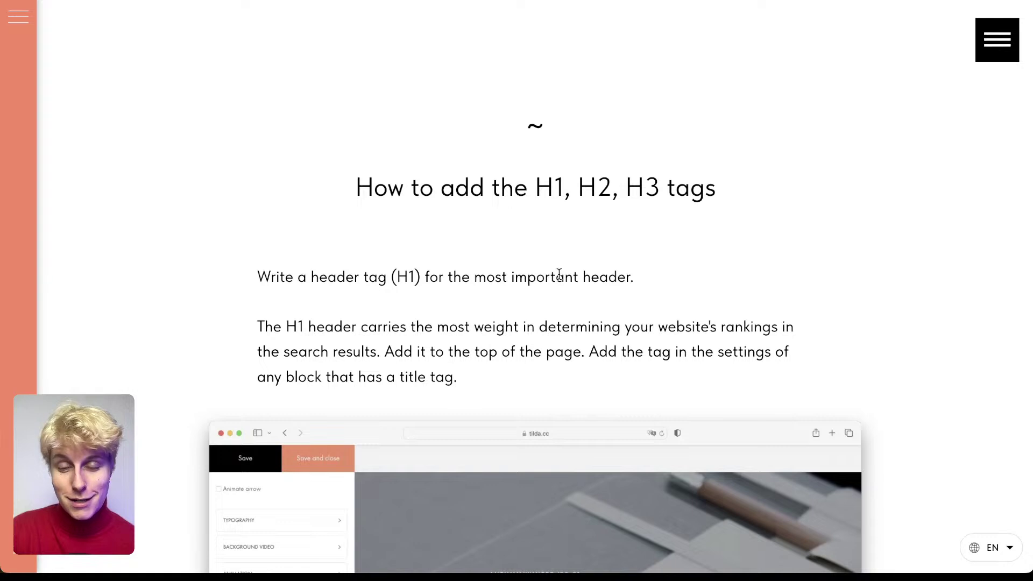
pyautogui.scroll(-3, 559, 275)
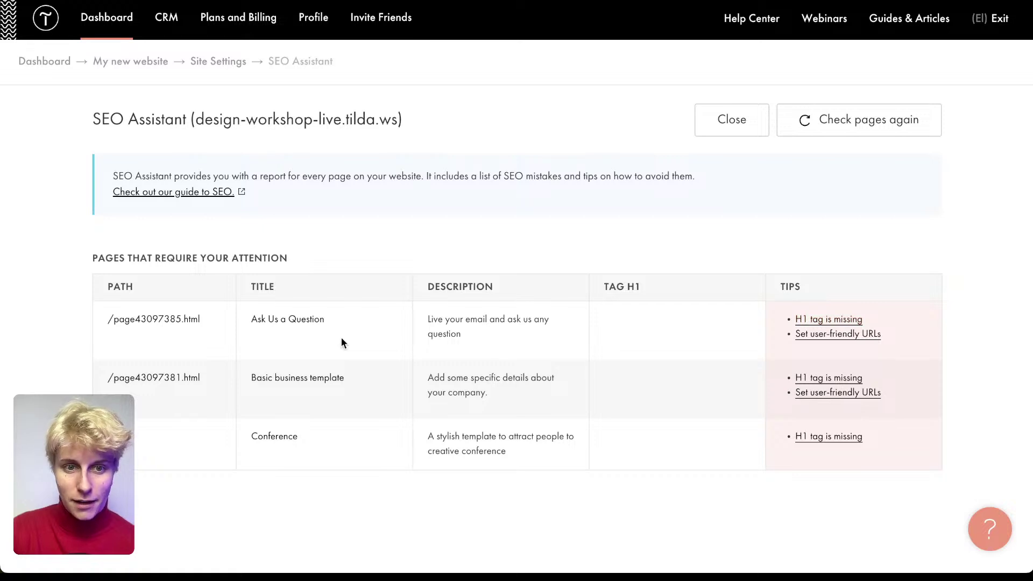
pyautogui.press('Escape')
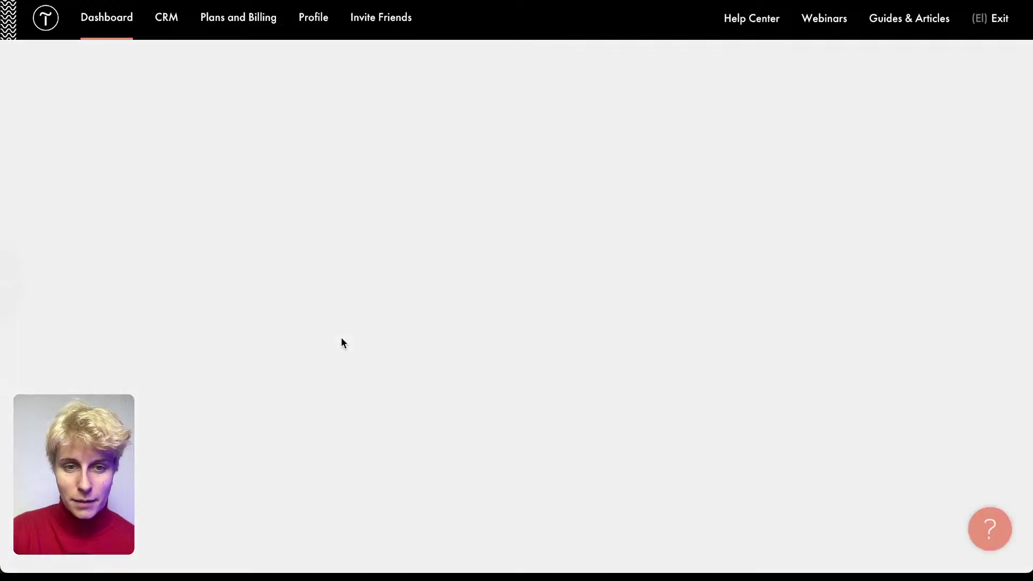
pyautogui.scroll(-3, 346, 349)
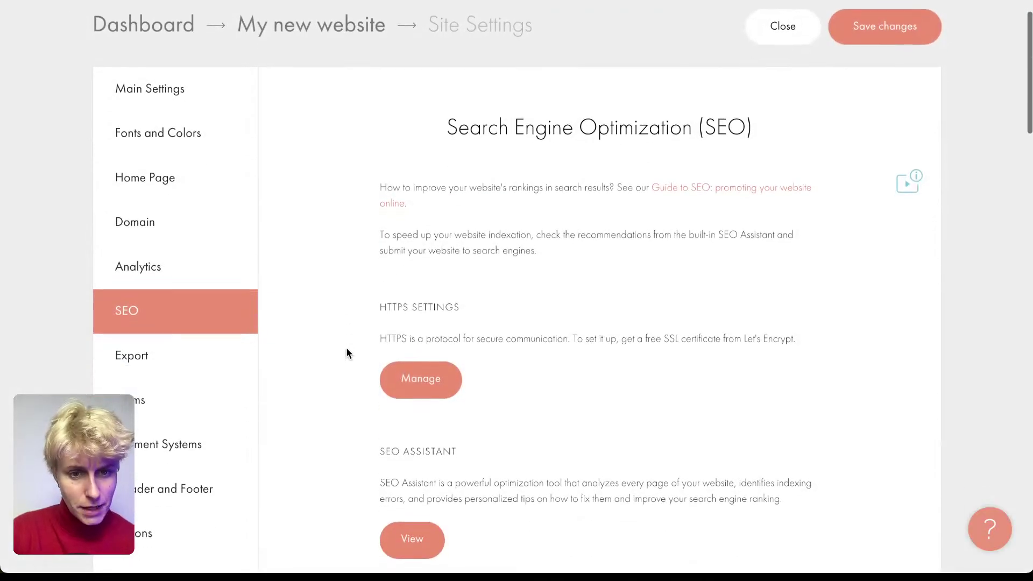
pyautogui.scroll(-1, 346, 348)
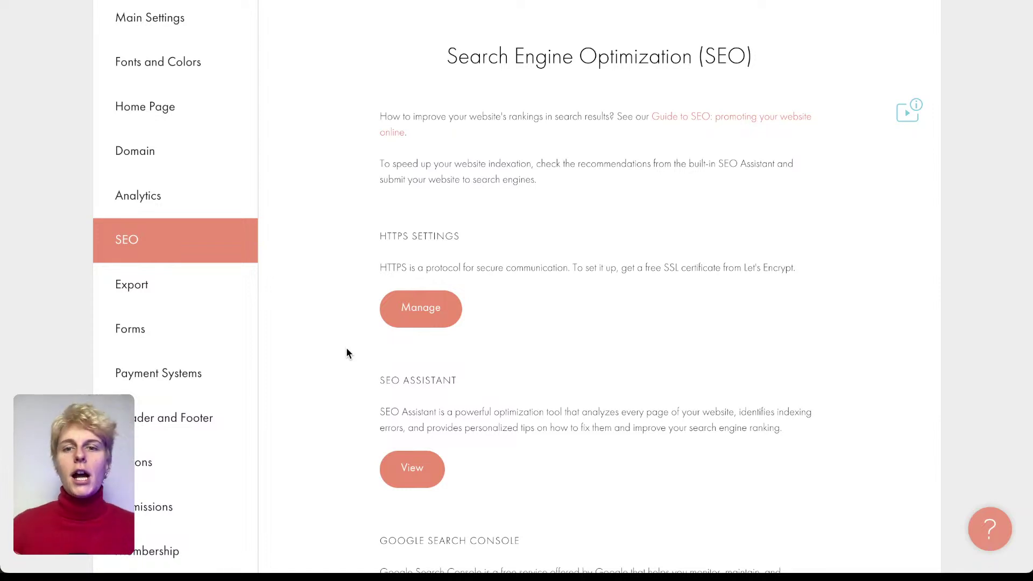
# - Reopen the custom domains help article from the domain settings and highlight its registrar guides from GoDaddy to Domain.com
pyautogui.click(156, 149)
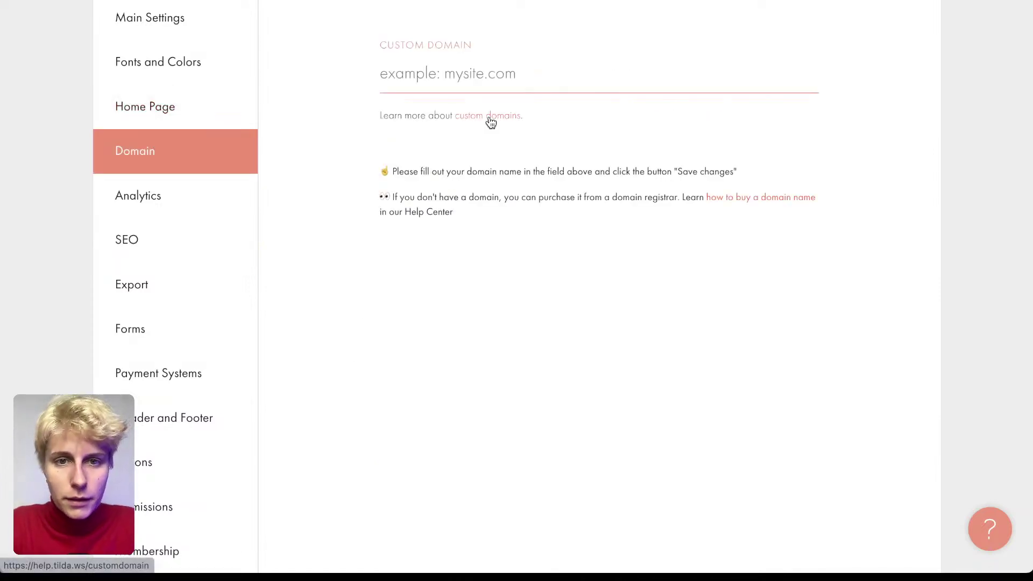
pyautogui.click(489, 120)
pyautogui.scroll(-10, 396, 243)
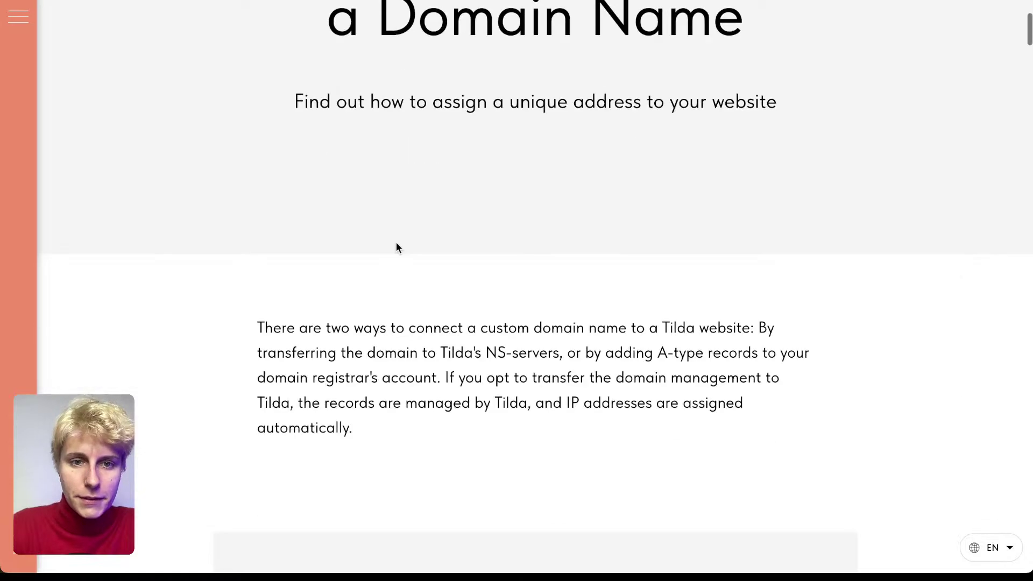
pyautogui.scroll(-20, 398, 248)
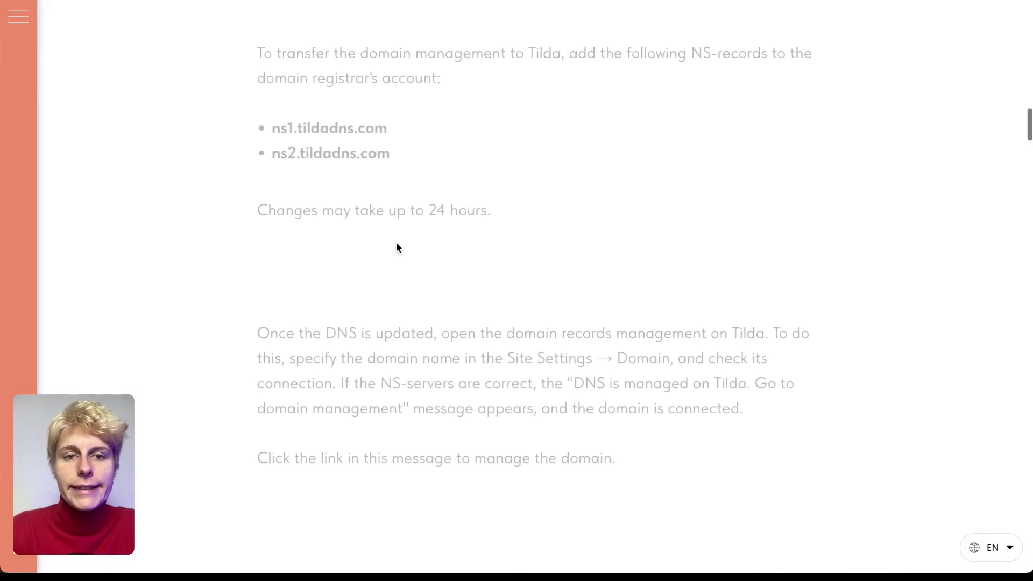
pyautogui.scroll(-20, 397, 243)
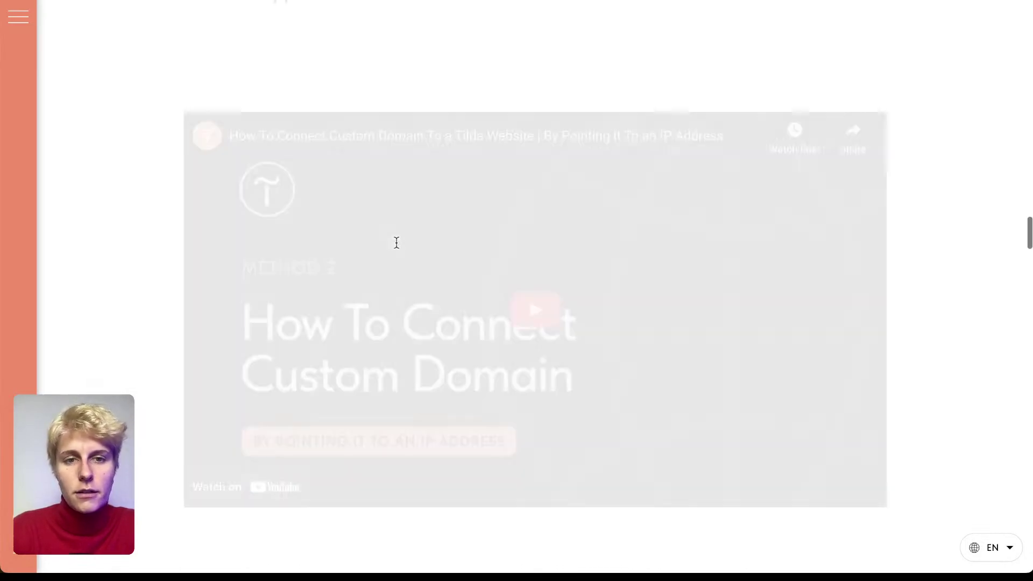
pyautogui.scroll(-20, 397, 245)
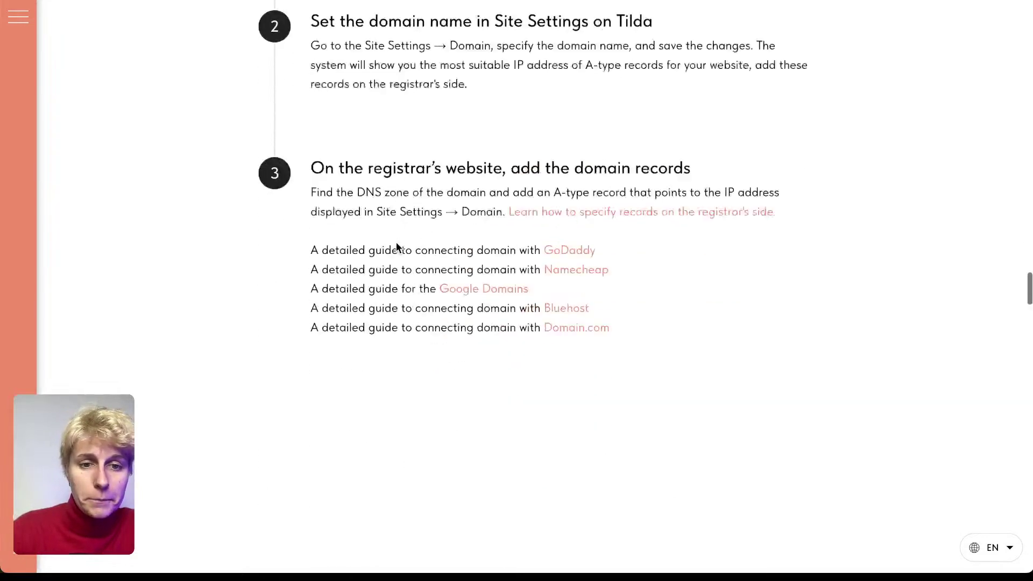
pyautogui.moveTo(299, 153)
pyautogui.mouseDown()
pyautogui.moveTo(676, 259)
pyautogui.moveTo(302, 154)
pyautogui.mouseUp()
pyautogui.click(674, 256)
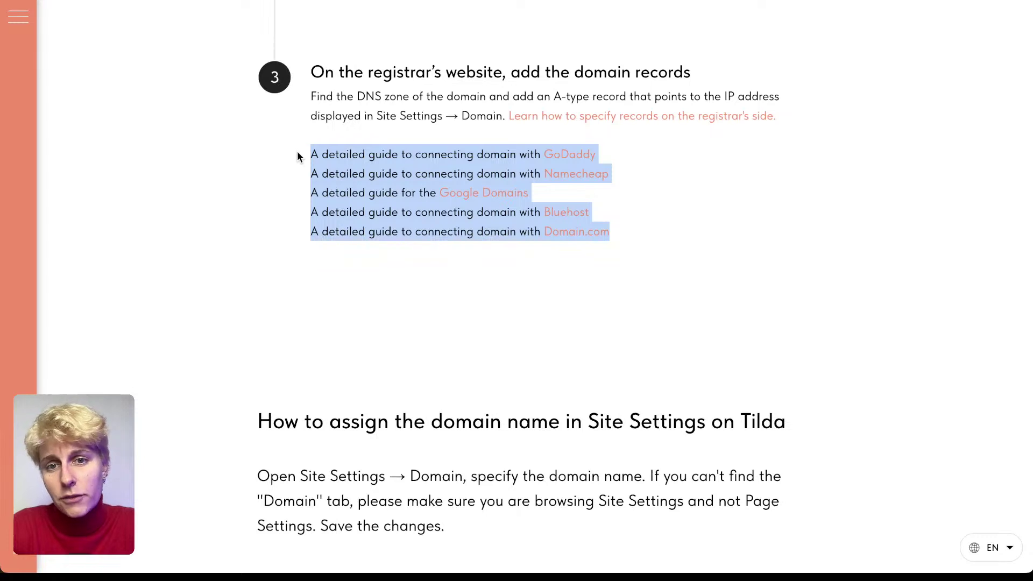
# - Search the Help Center for "multi" and skim the article on how to create multilingual websites
pyautogui.scroll(-1, 300, 156)
pyautogui.click(299, 155)
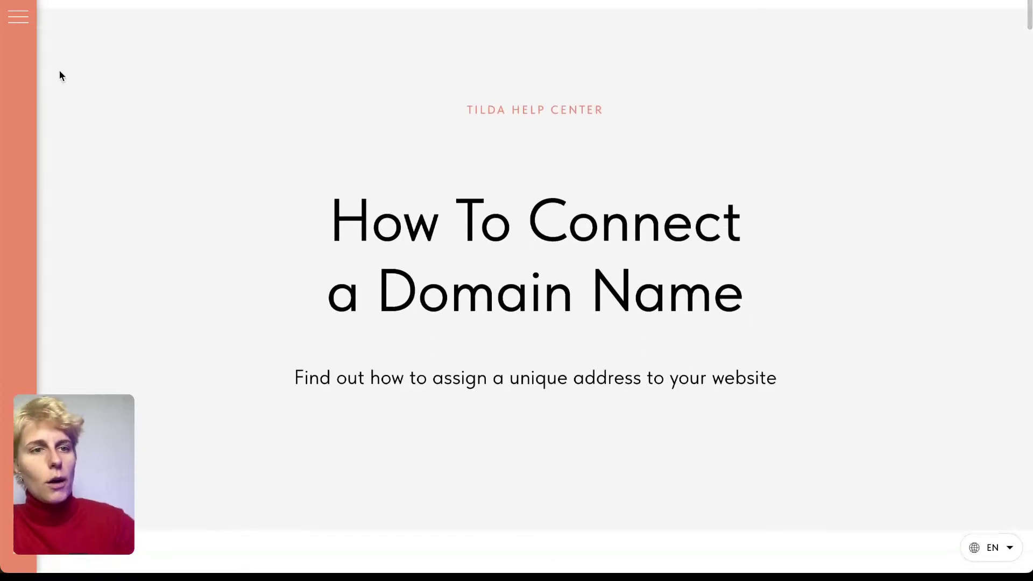
pyautogui.click(18, 17)
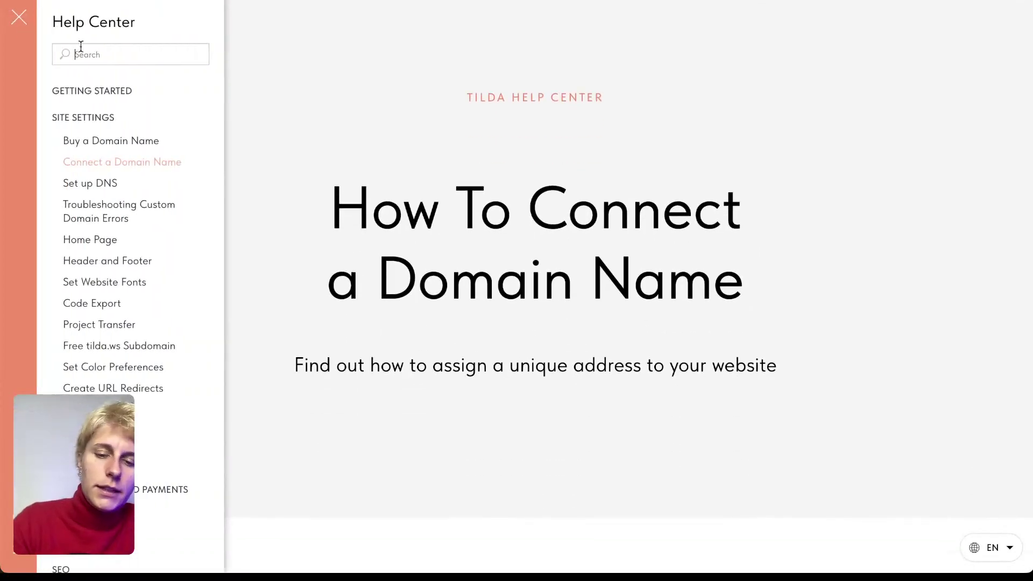
pyautogui.write('multi')
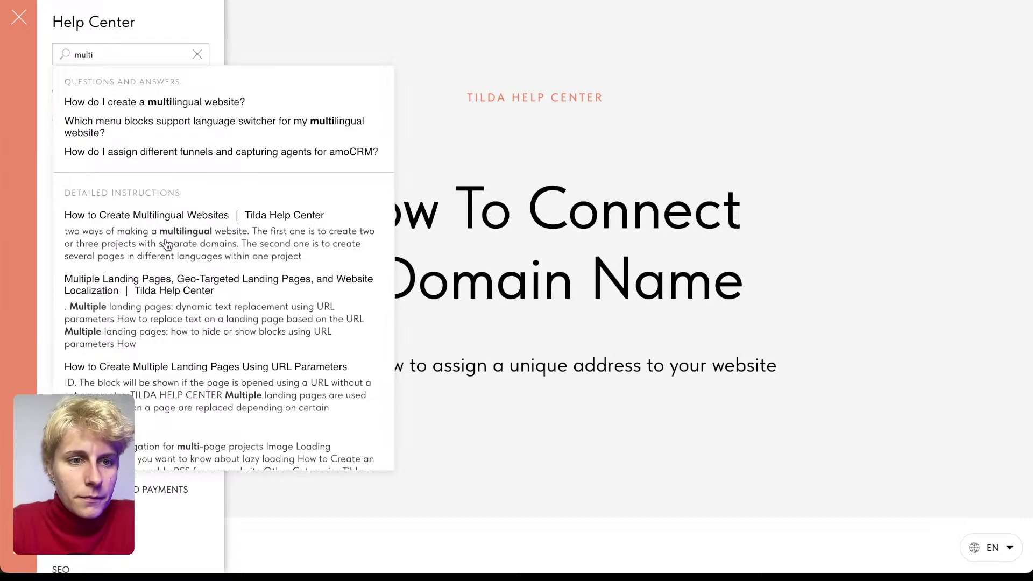
pyautogui.click(157, 217)
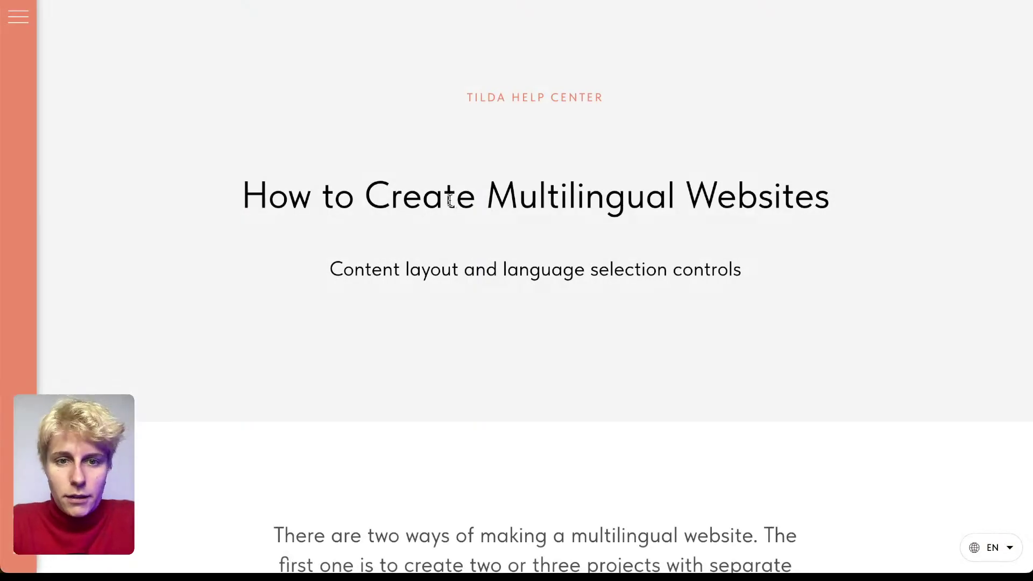
pyautogui.scroll(-15, 450, 200)
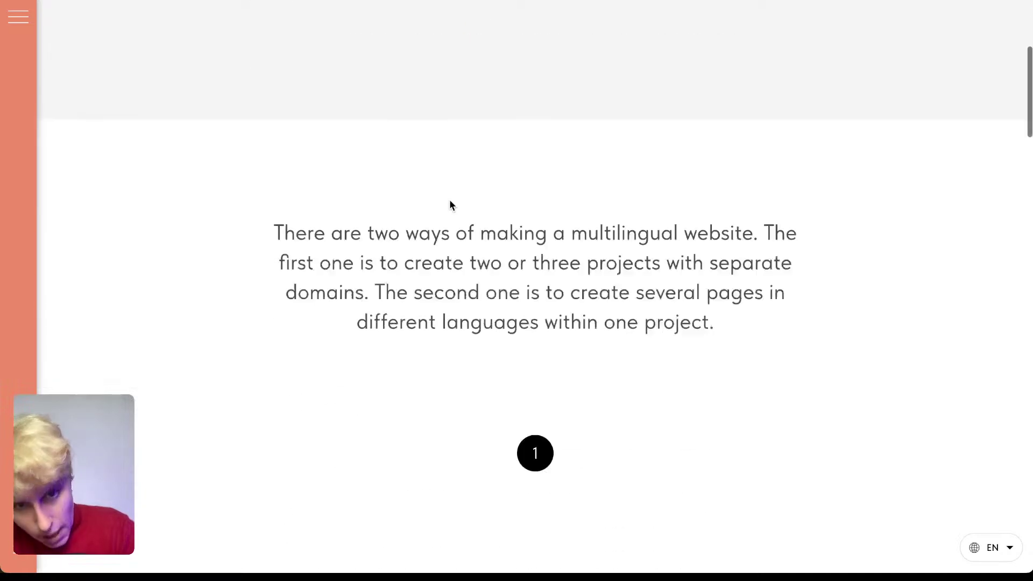
pyautogui.scroll(15, 451, 205)
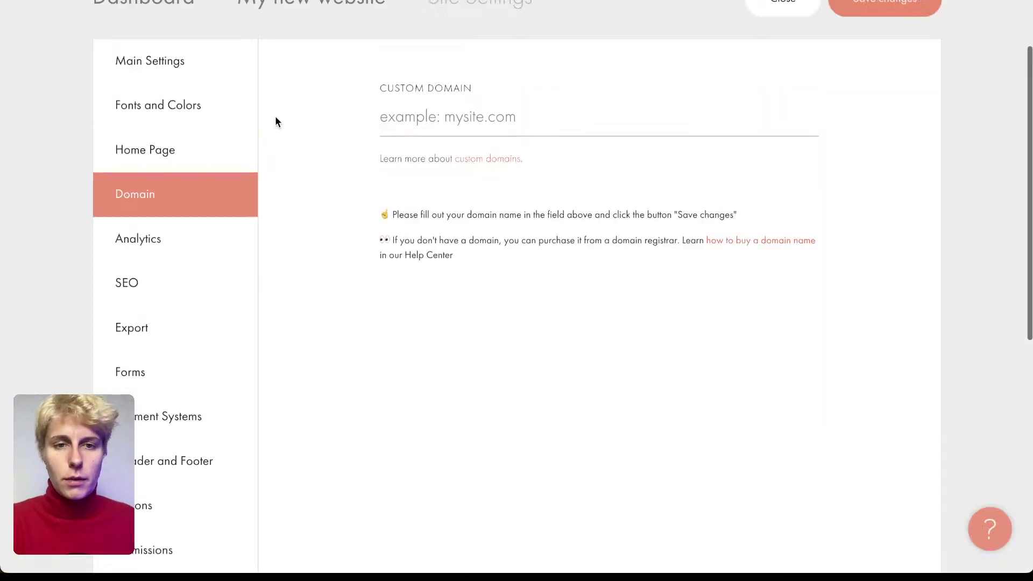
# - Duplicate the Conference page of My new website and open the new copy in the editor
pyautogui.scroll(2, 276, 117)
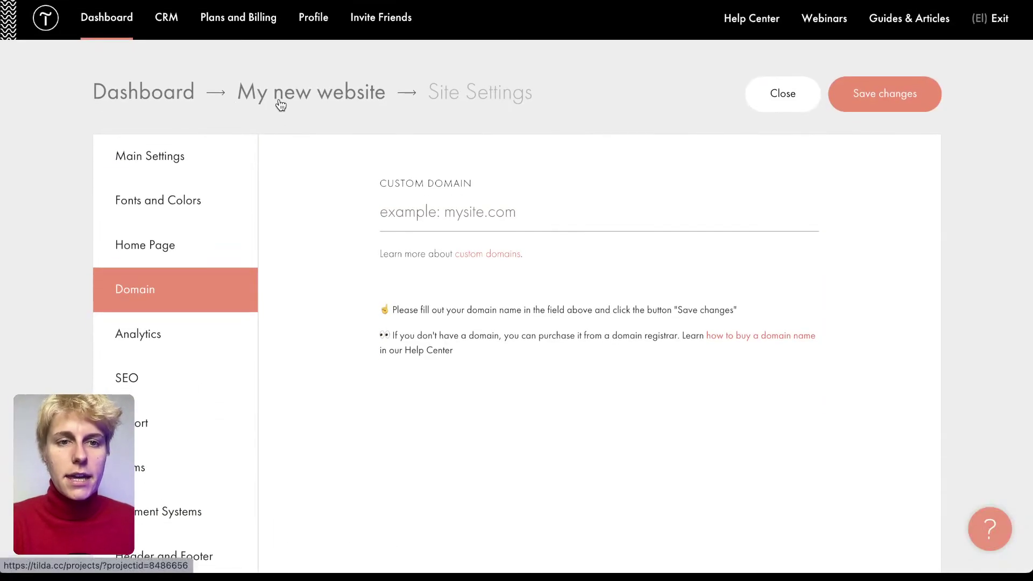
pyautogui.click(280, 98)
pyautogui.click(220, 301)
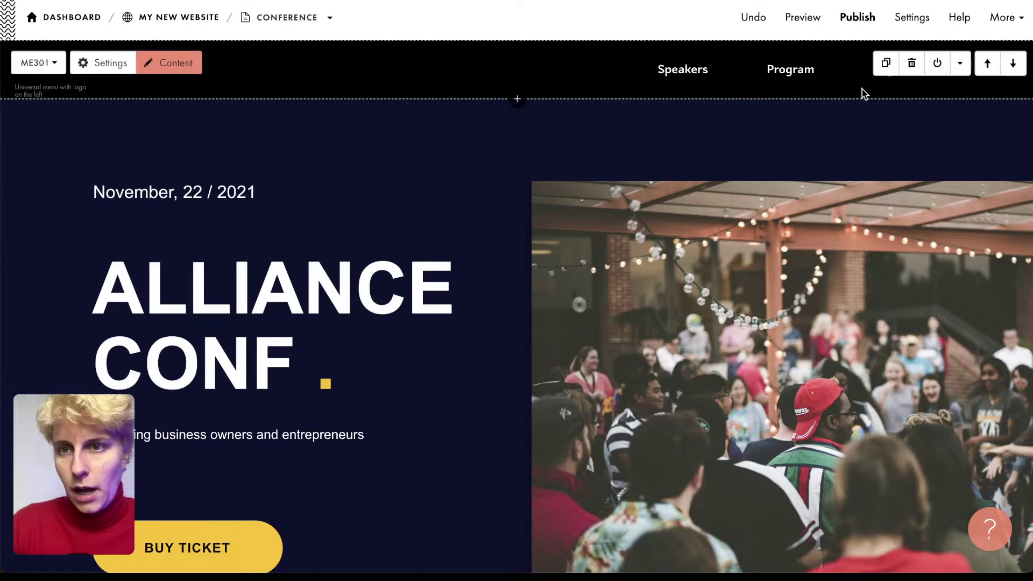
pyautogui.click(910, 17)
pyautogui.click(661, 135)
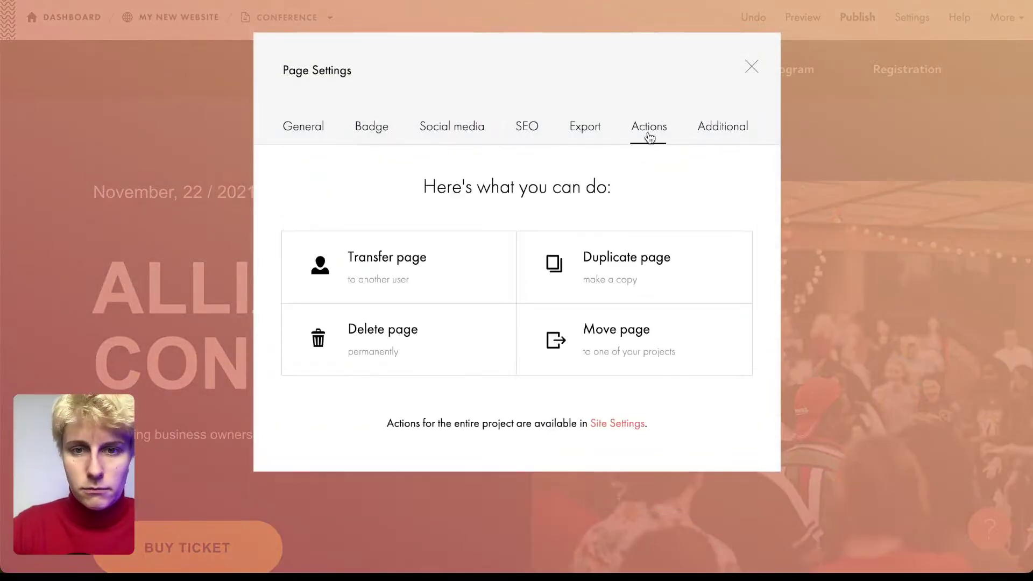
pyautogui.click(612, 269)
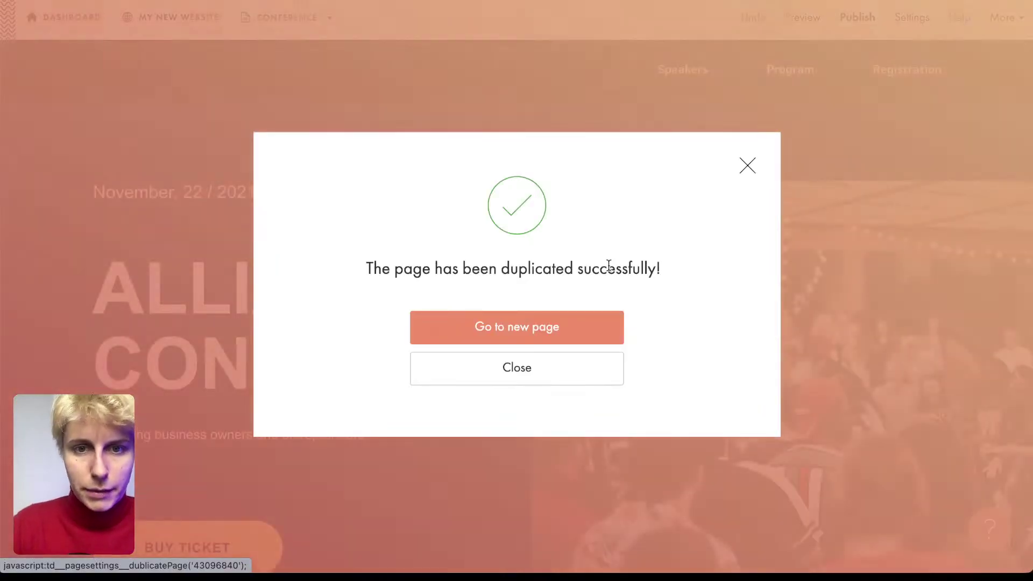
pyautogui.click(548, 338)
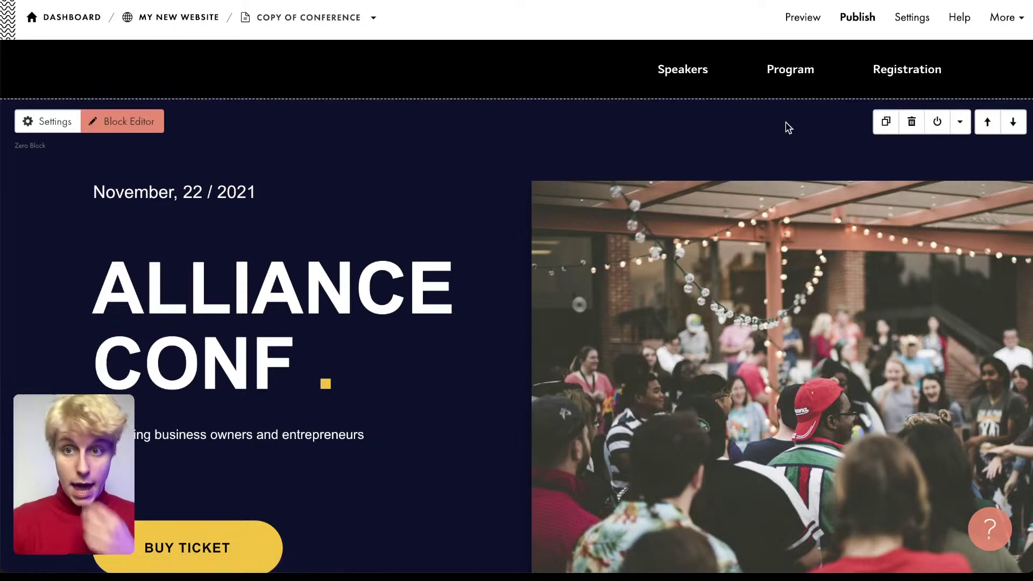
# - Change the duplicated page's title to Conference_FR and save the page settings
pyautogui.click(911, 17)
pyautogui.click(424, 204)
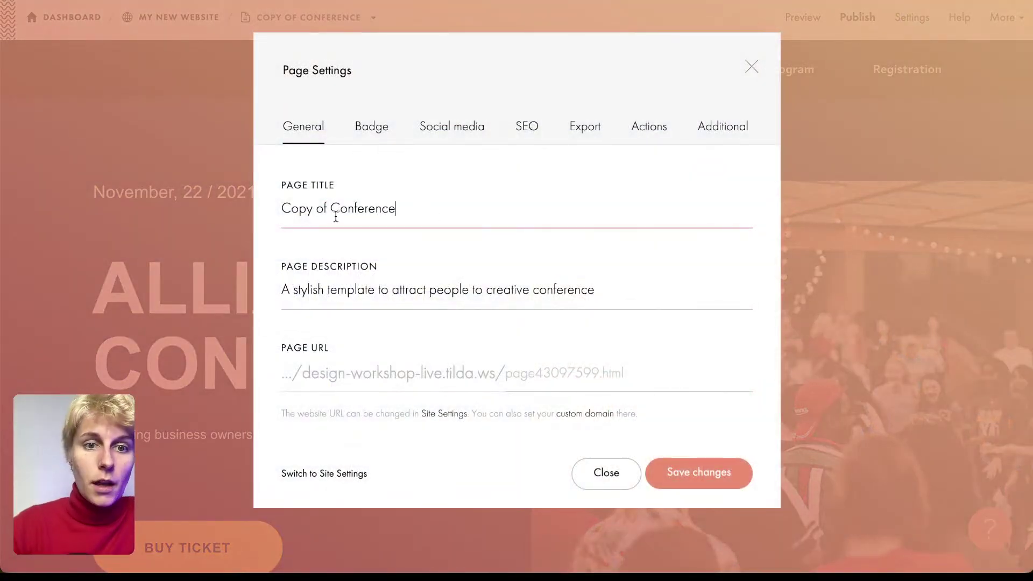
pyautogui.moveTo(332, 210); pyautogui.dragTo(261, 212)
pyautogui.press('BackSpace')
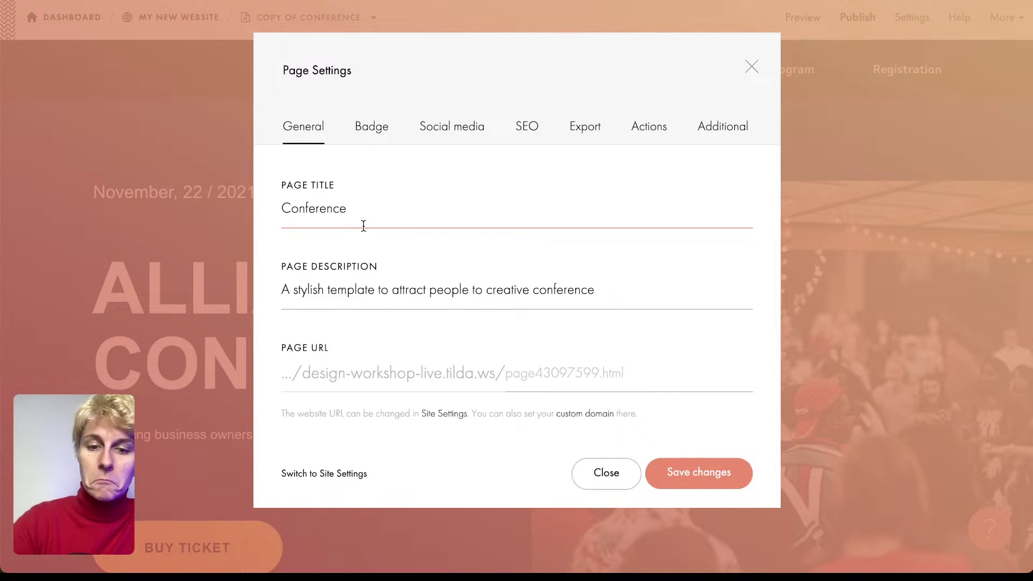
pyautogui.write('_FR')
pyautogui.press('Return')
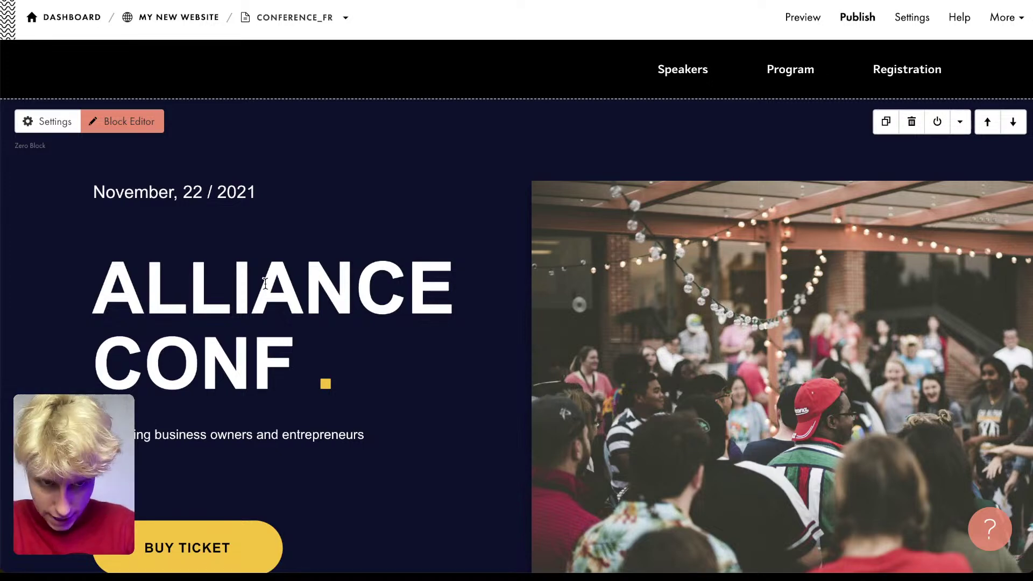
# - Insert the ME204 block with fixed menu, logo and language switcher between the page's existing menu and the cover
pyautogui.scroll(-15, 230, 345)
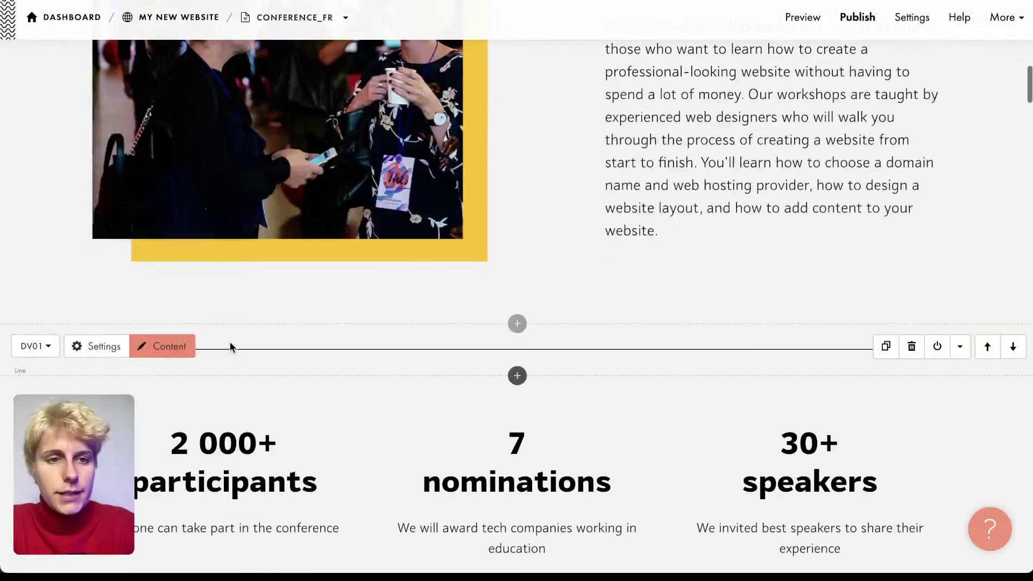
pyautogui.scroll(5, 230, 344)
pyautogui.scroll(-10, 231, 347)
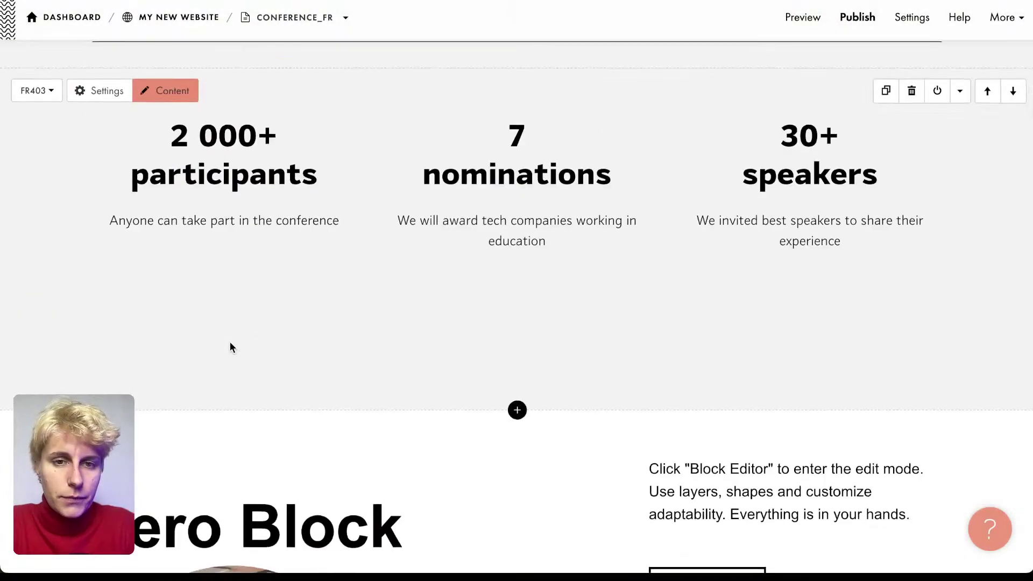
pyautogui.scroll(-6, 231, 347)
pyautogui.scroll(20, 231, 344)
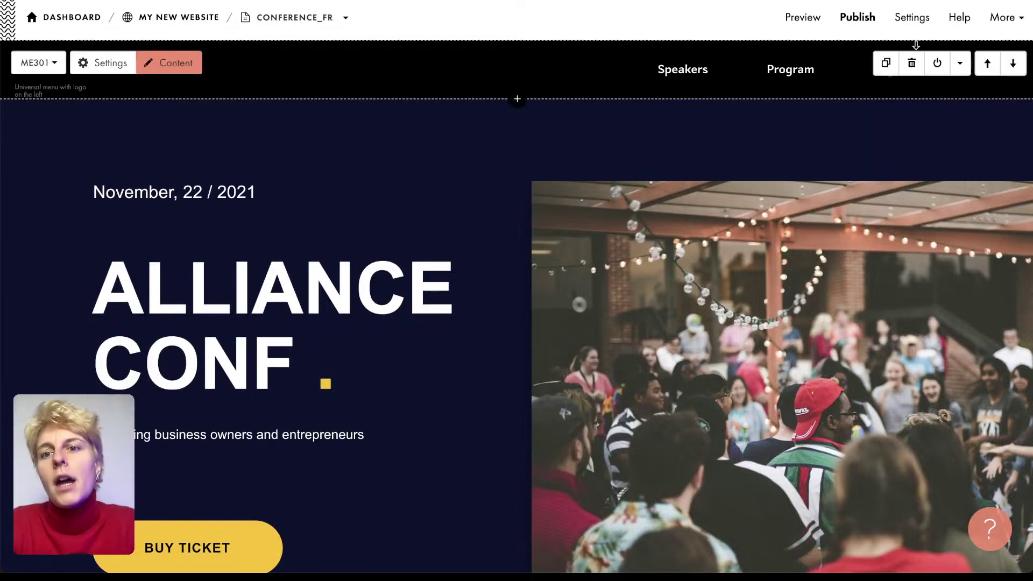
pyautogui.click(517, 101)
pyautogui.scroll(-8, 120, 370)
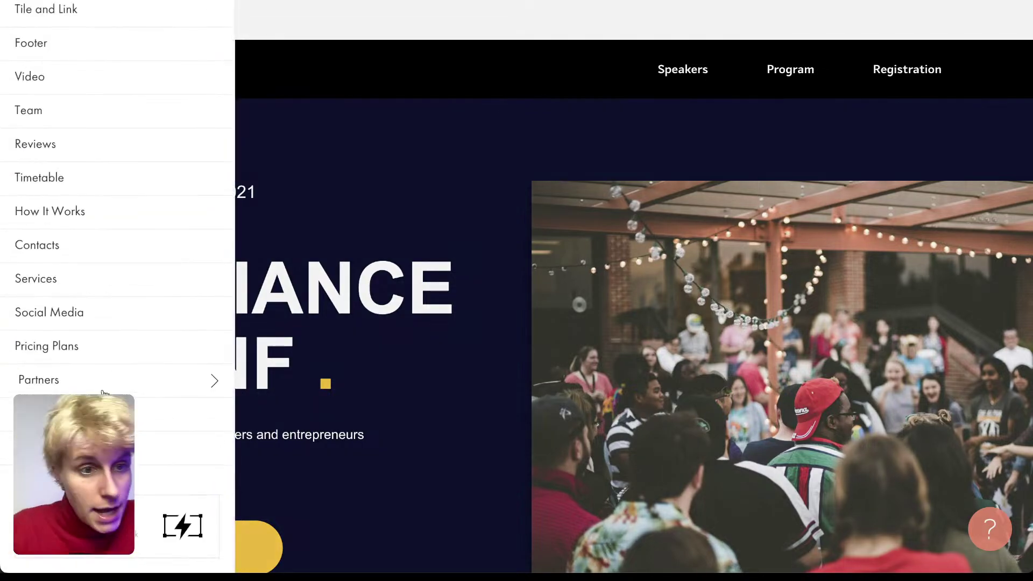
pyautogui.scroll(3, 91, 372)
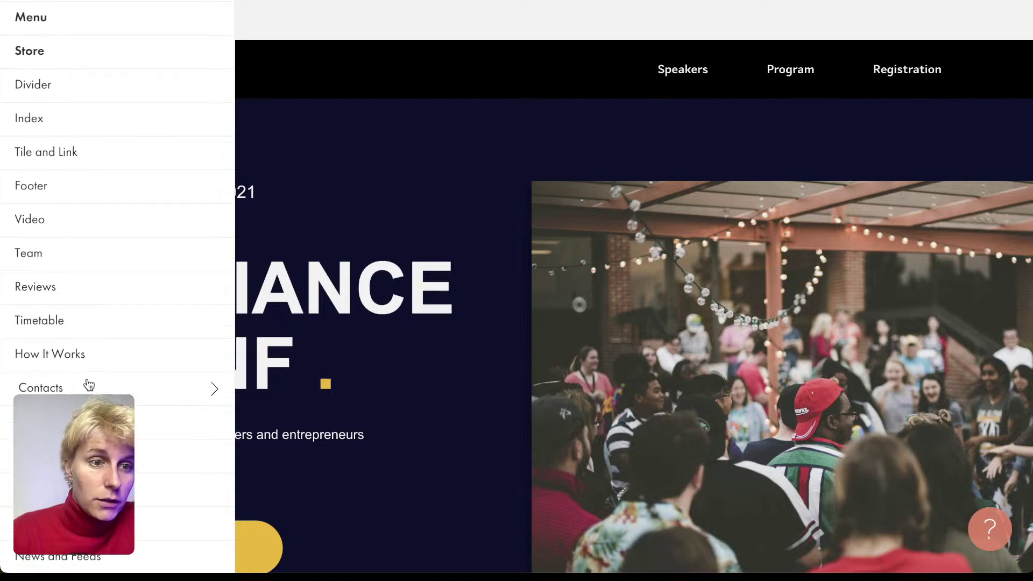
pyautogui.scroll(2, 84, 100)
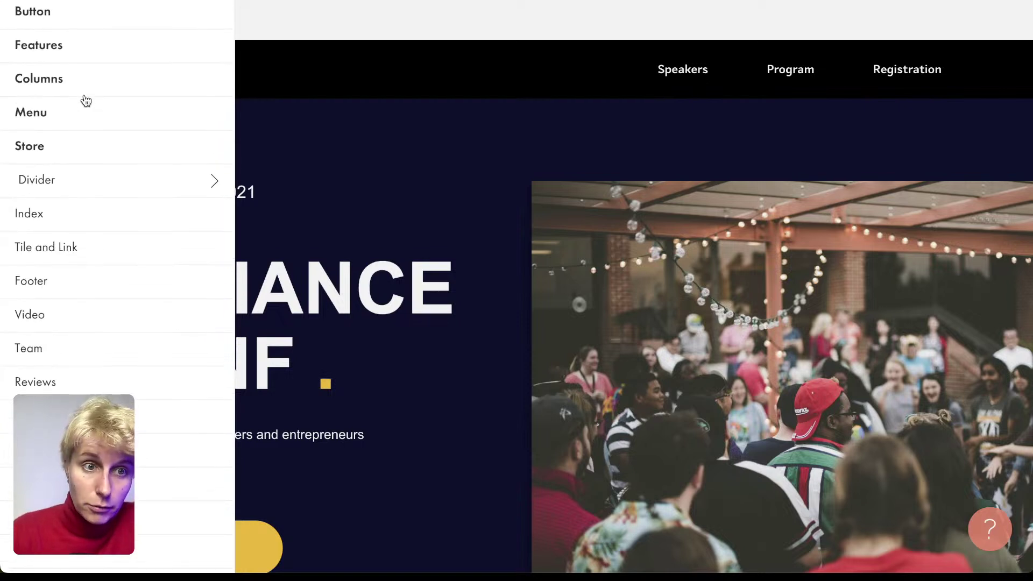
pyautogui.click(48, 111)
pyautogui.scroll(-3, 255, 160)
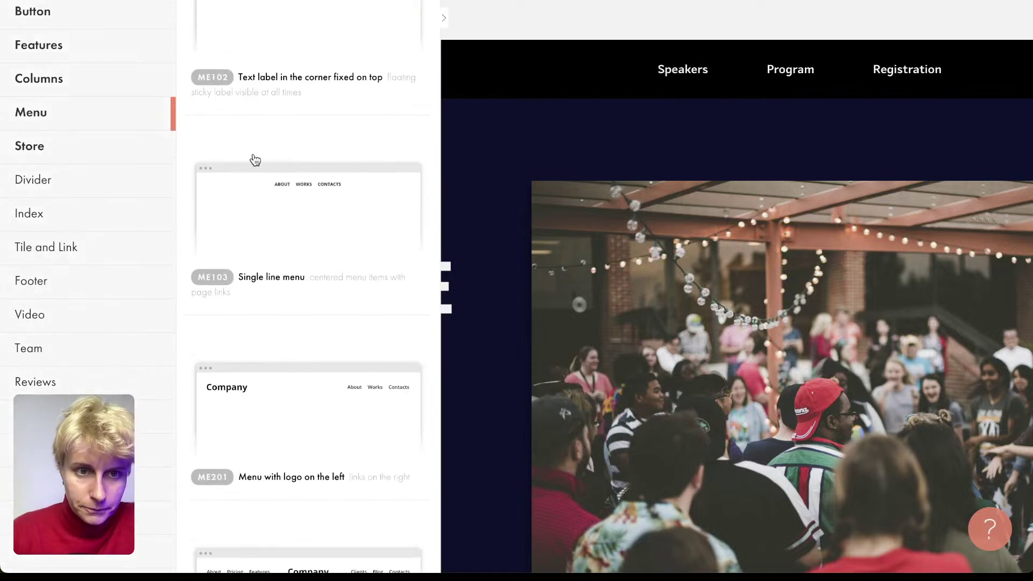
pyautogui.scroll(-5, 255, 160)
pyautogui.scroll(-6, 255, 160)
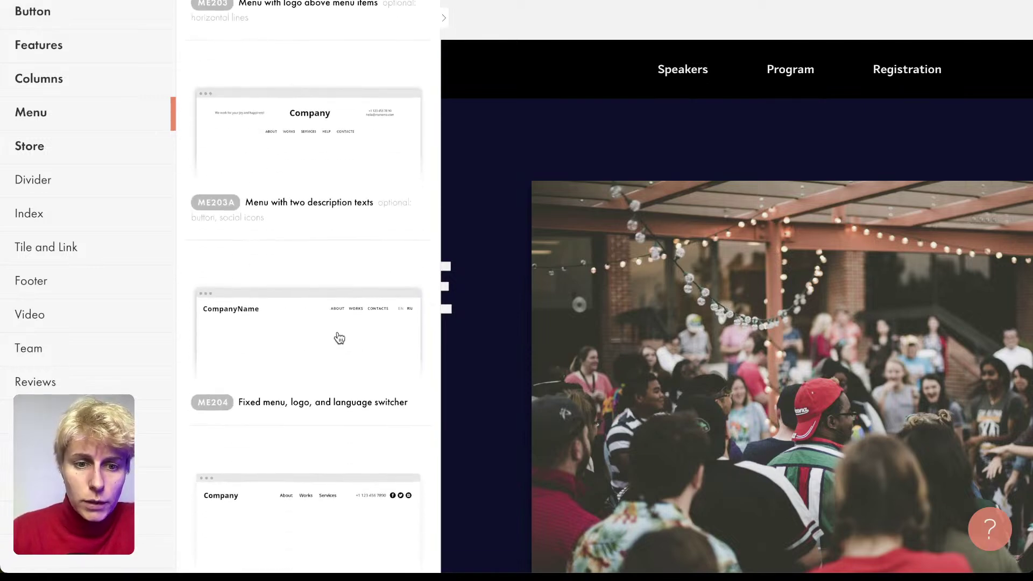
pyautogui.scroll(-5, 340, 337)
pyautogui.scroll(3, 334, 172)
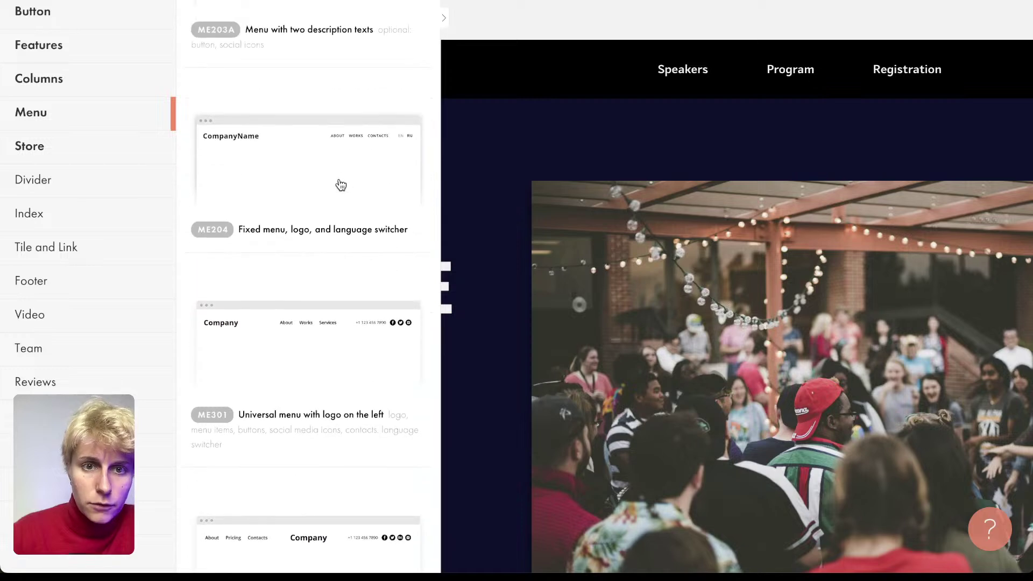
pyautogui.click(340, 185)
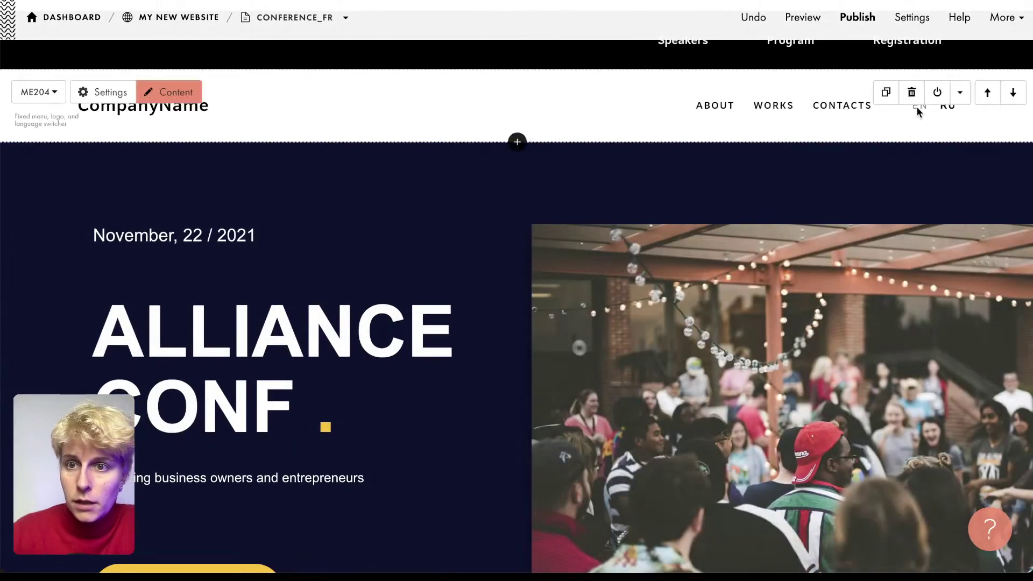
# - Set the second language title in the ME204 menu's content to FR and save the block
pyautogui.click(169, 92)
pyautogui.scroll(-3, 202, 345)
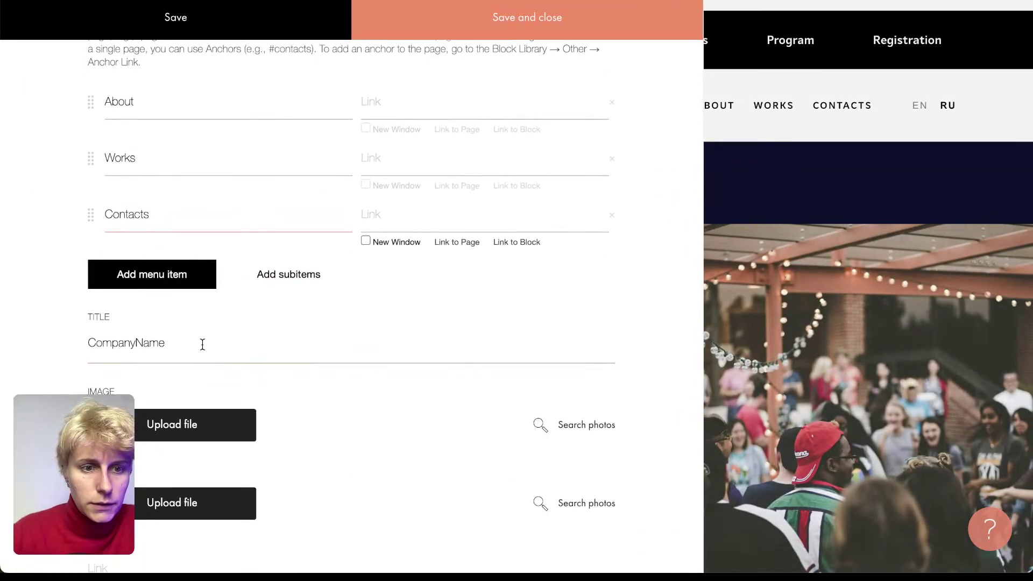
pyautogui.scroll(-6, 202, 347)
pyautogui.scroll(-2, 202, 348)
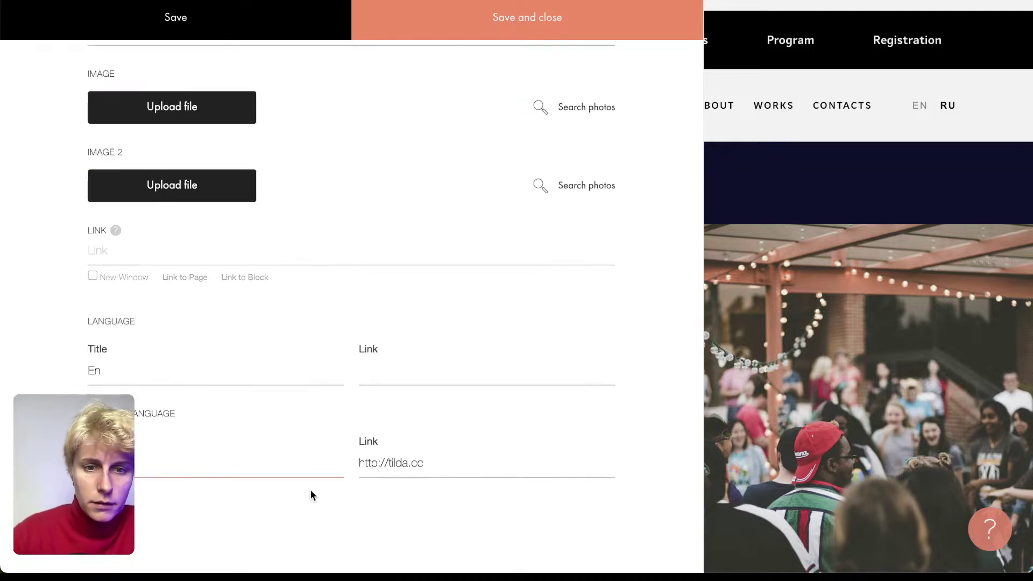
pyautogui.moveTo(429, 462); pyautogui.dragTo(386, 465)
pyautogui.click(386, 466)
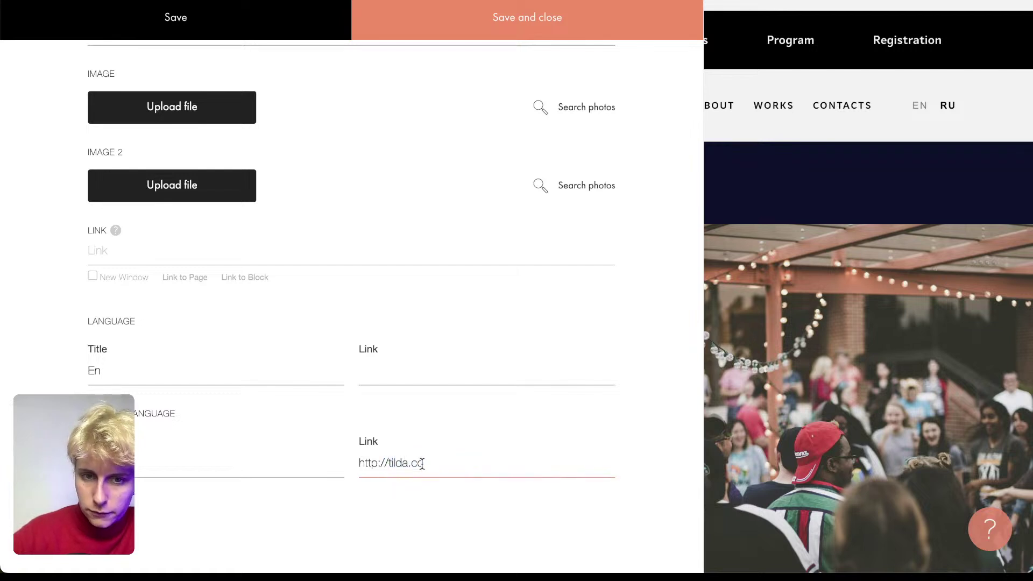
pyautogui.click(423, 384)
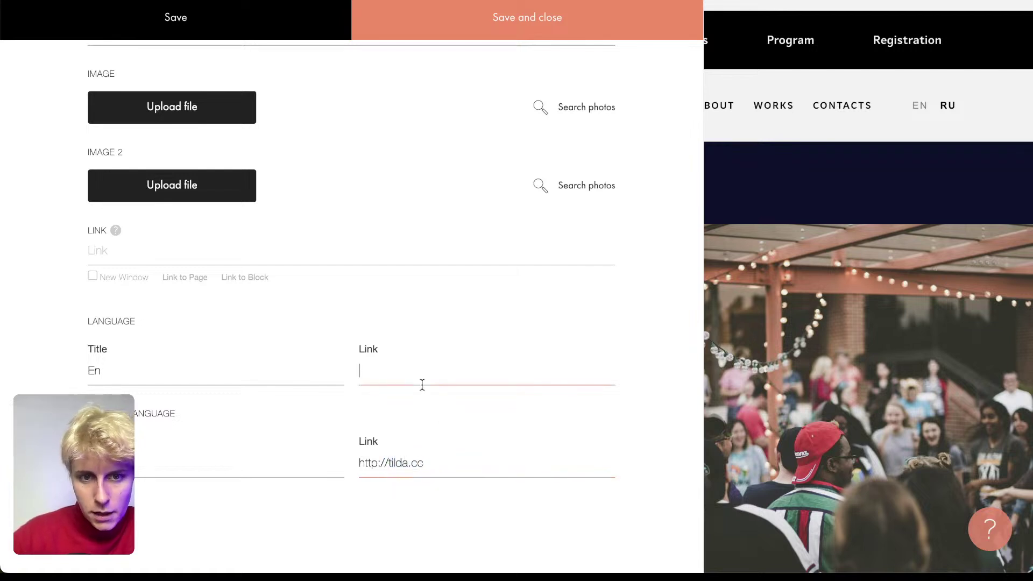
pyautogui.click(486, 34)
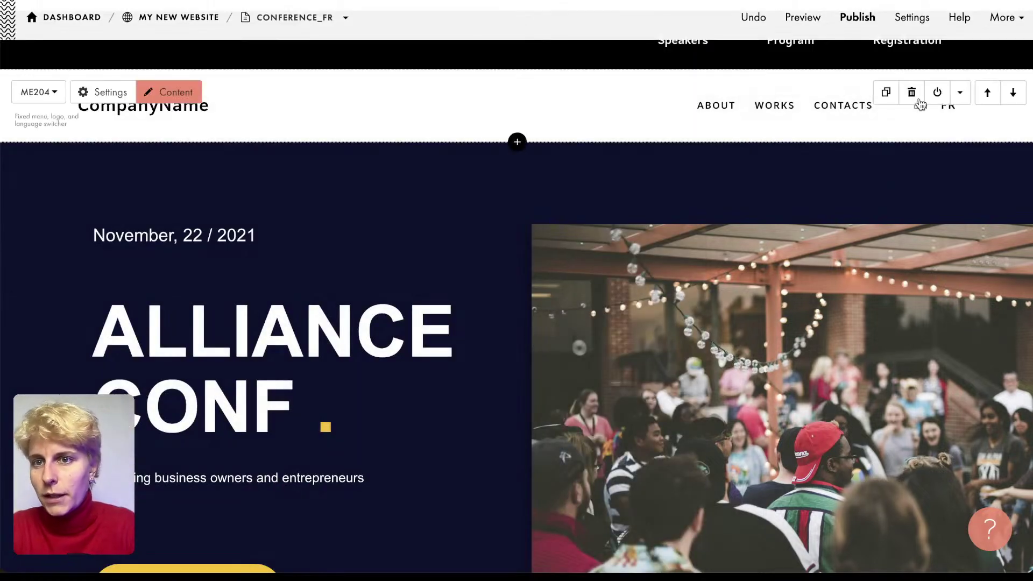
# - Publish the Conference_FR page and check its fixed menu with the language switcher on the live page
pyautogui.click(857, 17)
pyautogui.click(544, 304)
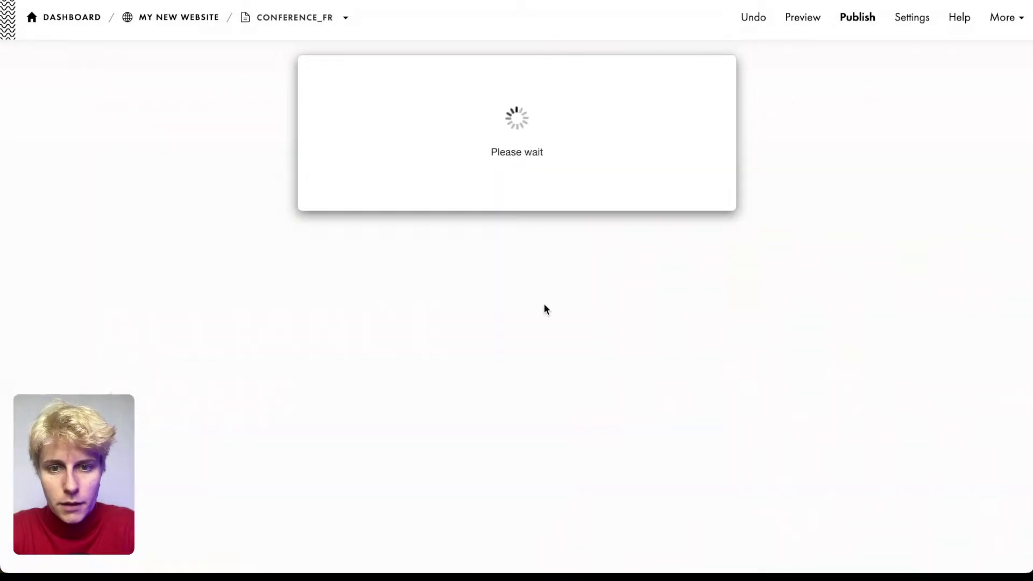
pyautogui.click(546, 188)
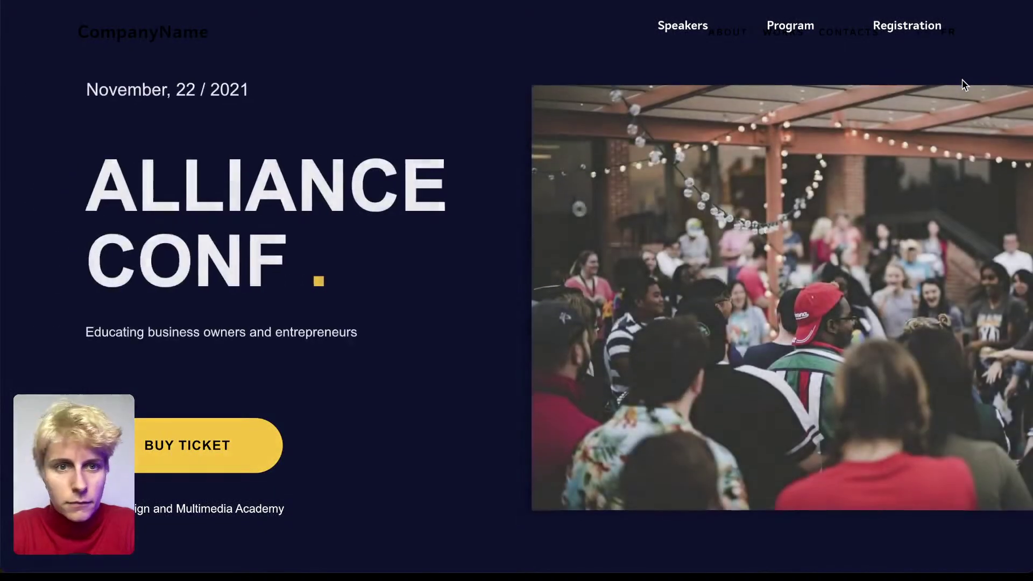
pyautogui.scroll(-10, 963, 80)
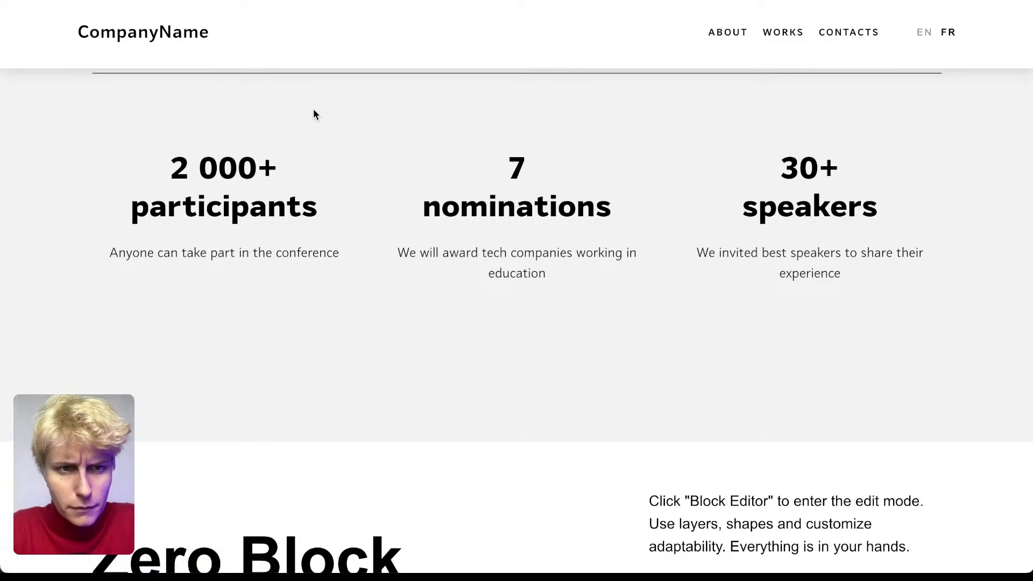
pyautogui.scroll(3, 313, 111)
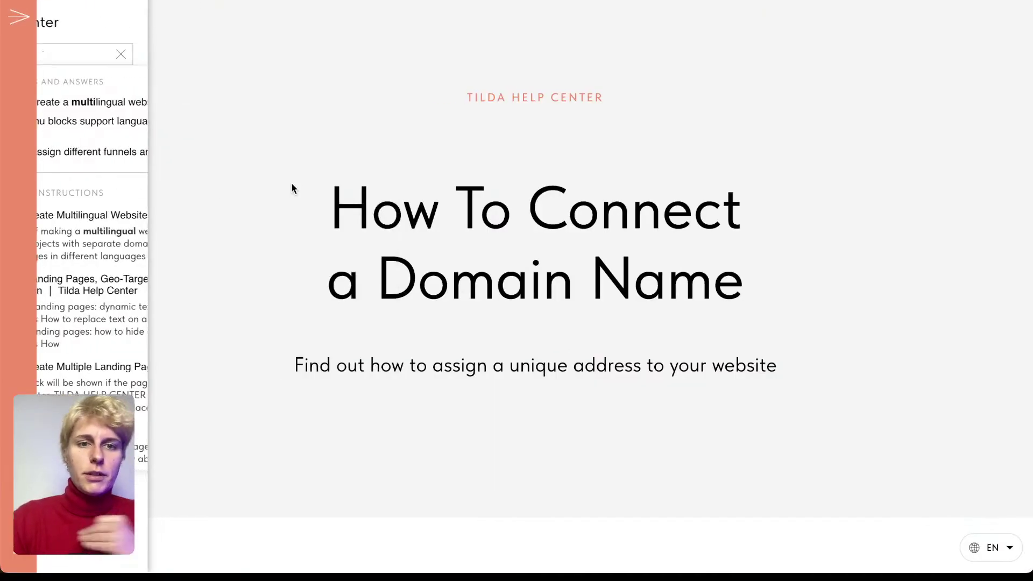
# - Skim the domain connection help article's guidance on choosing between Tilda's NS servers and manual A-type records
pyautogui.scroll(-12, 347, 225)
pyautogui.scroll(-8, 348, 224)
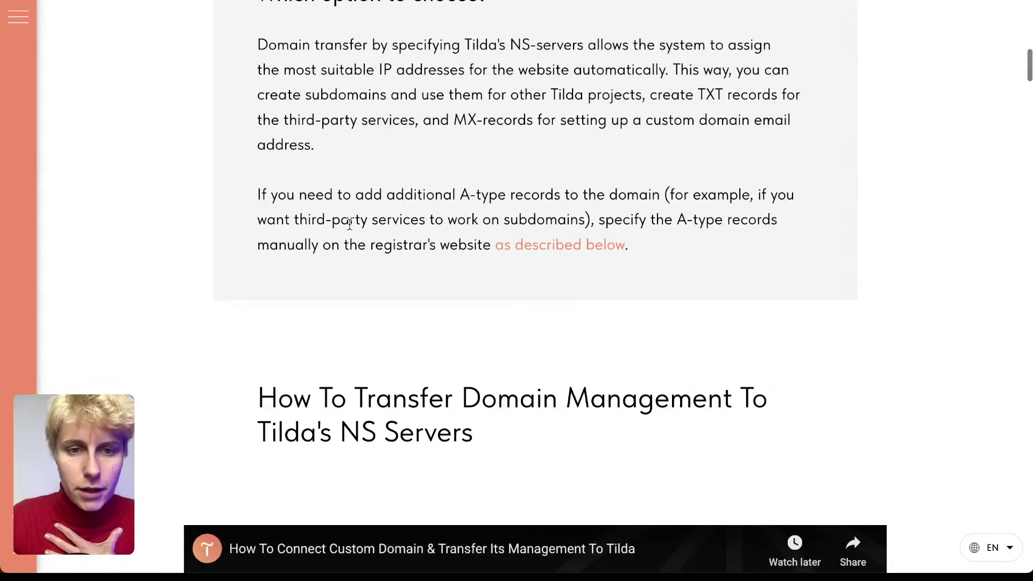
pyautogui.scroll(20, 323, 134)
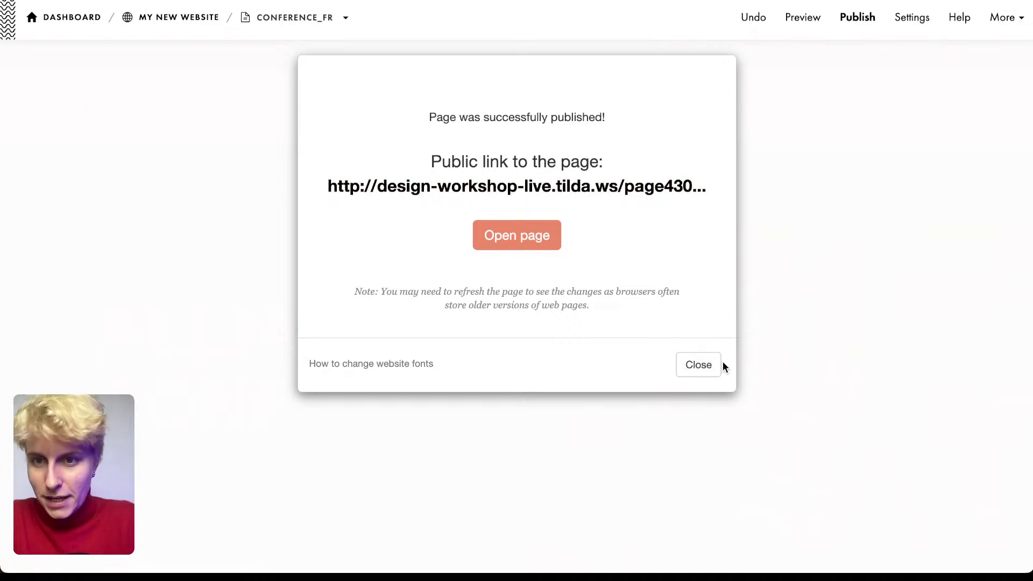
# - Dismiss the publishing confirmation and look through the Conference_FR page from the cover to the conference location section and back
pyautogui.click(697, 364)
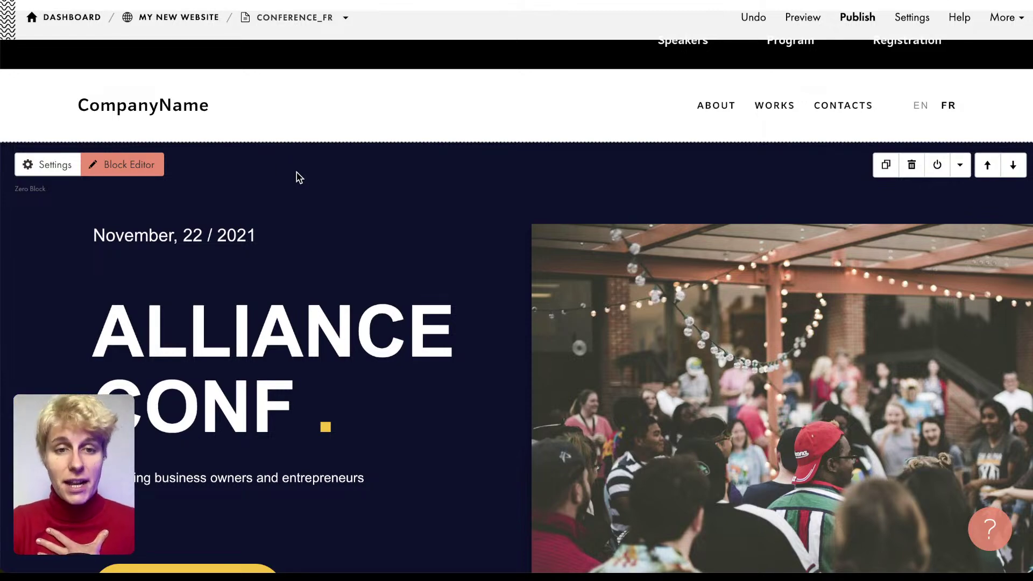
pyautogui.scroll(-3, 295, 174)
pyautogui.scroll(1, 297, 172)
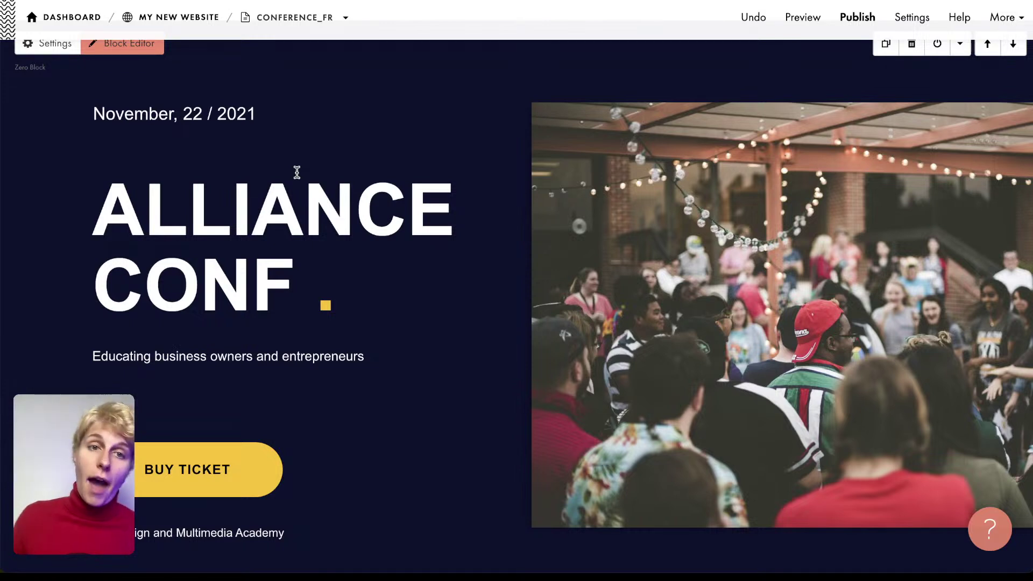
pyautogui.scroll(1, 297, 172)
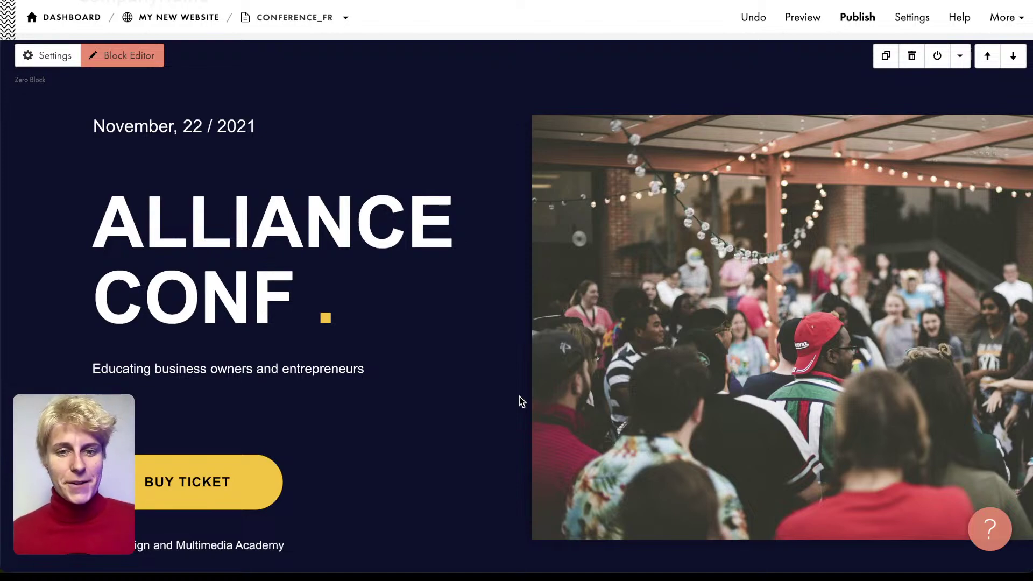
pyautogui.scroll(-4, 519, 400)
pyautogui.scroll(4, 520, 400)
pyautogui.scroll(-10, 519, 401)
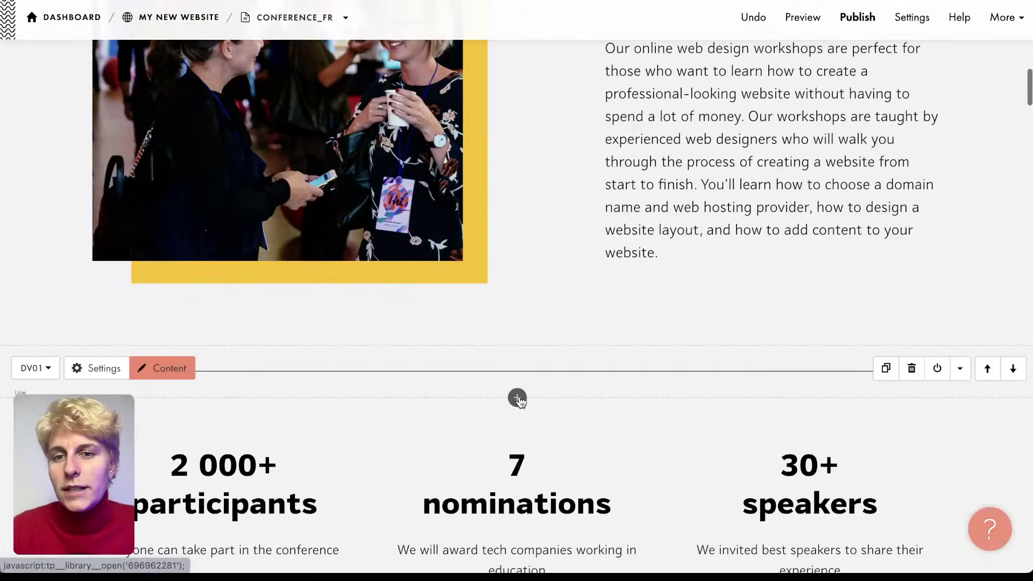
pyautogui.scroll(-15, 520, 400)
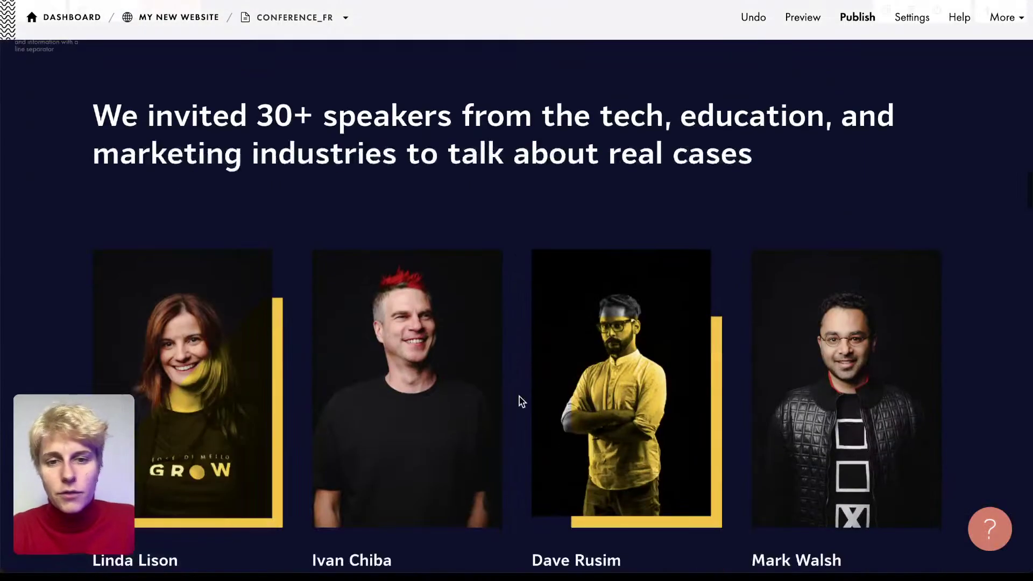
pyautogui.scroll(-12, 520, 401)
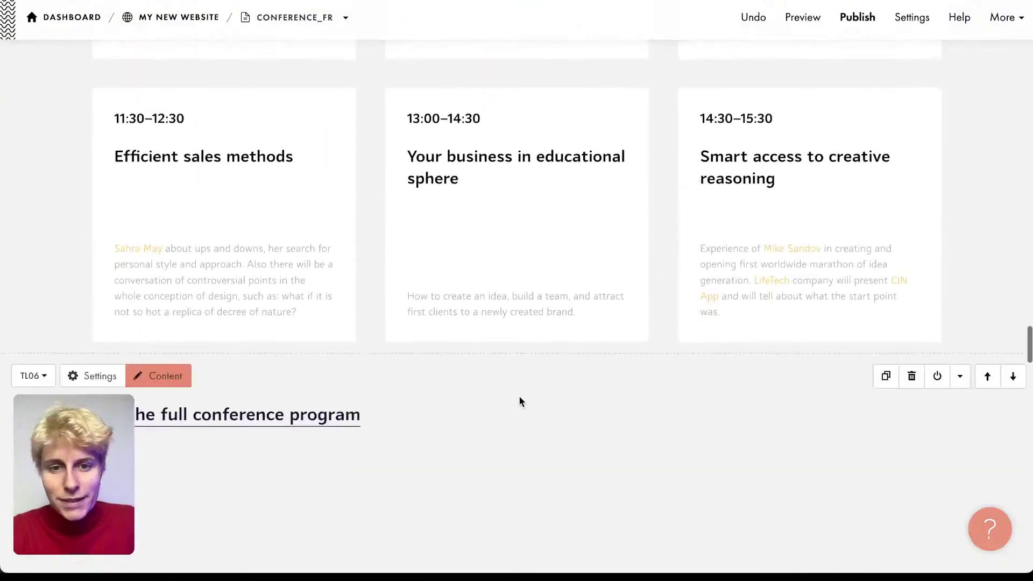
pyautogui.scroll(-8, 520, 401)
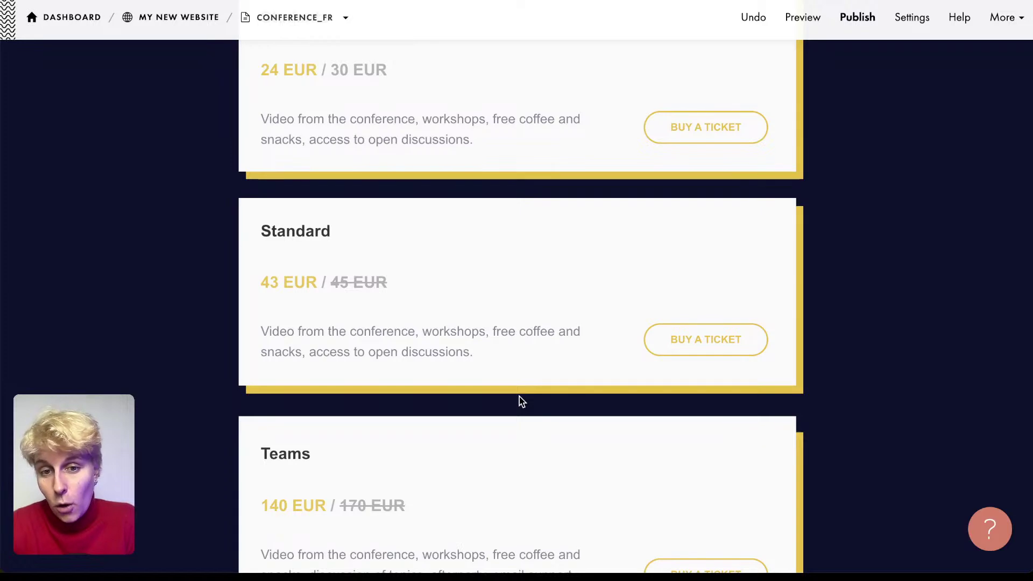
pyautogui.scroll(-10, 520, 401)
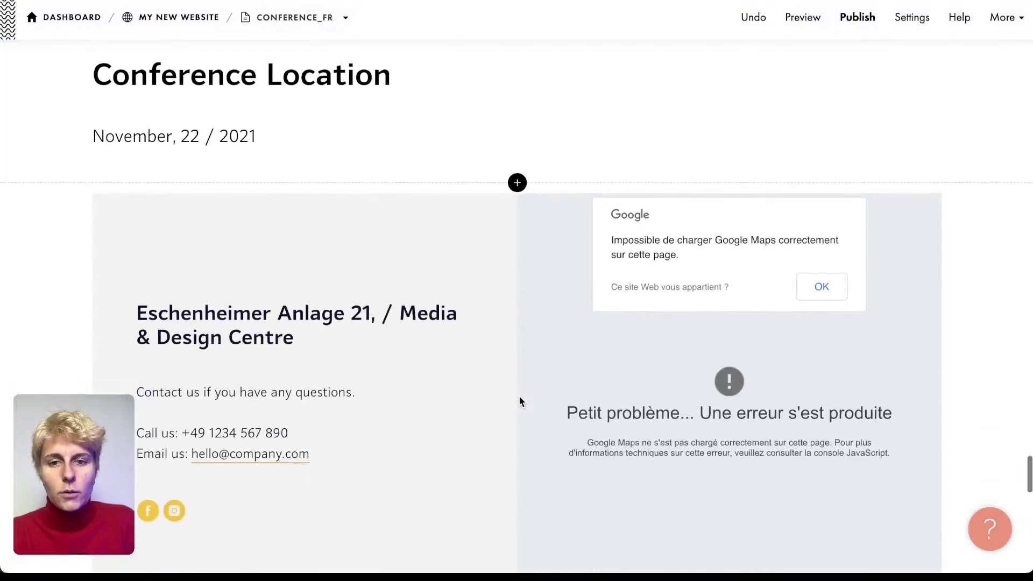
pyautogui.scroll(-2, 515, 261)
pyautogui.scroll(15, 515, 261)
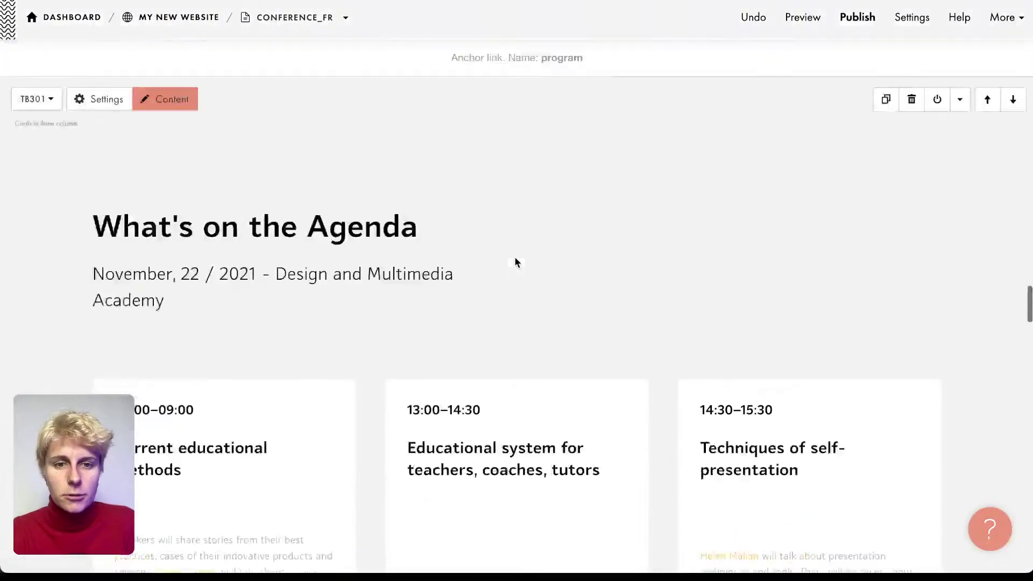
pyautogui.scroll(10, 514, 262)
pyautogui.scroll(-3, 515, 263)
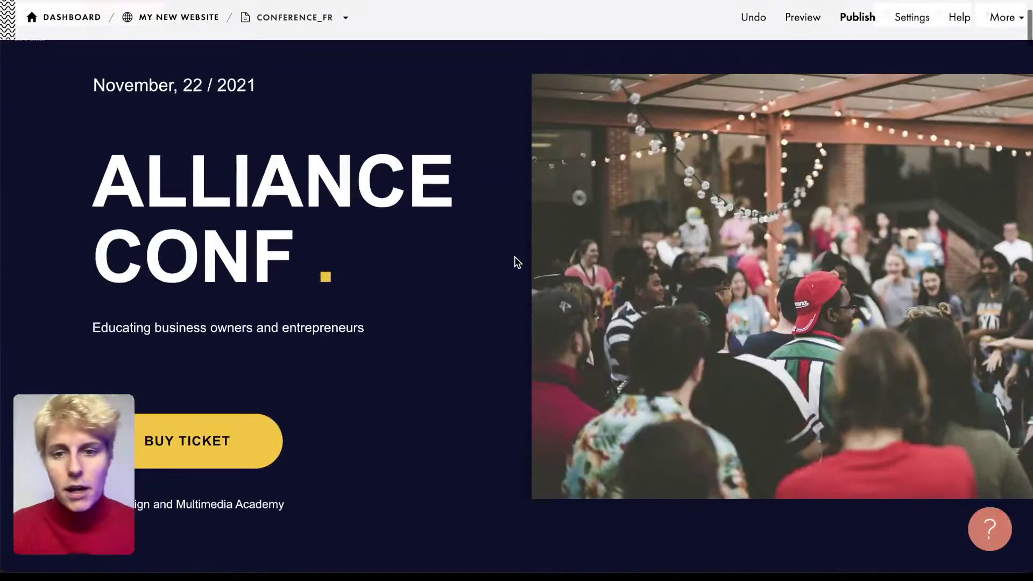
pyautogui.scroll(1, 517, 262)
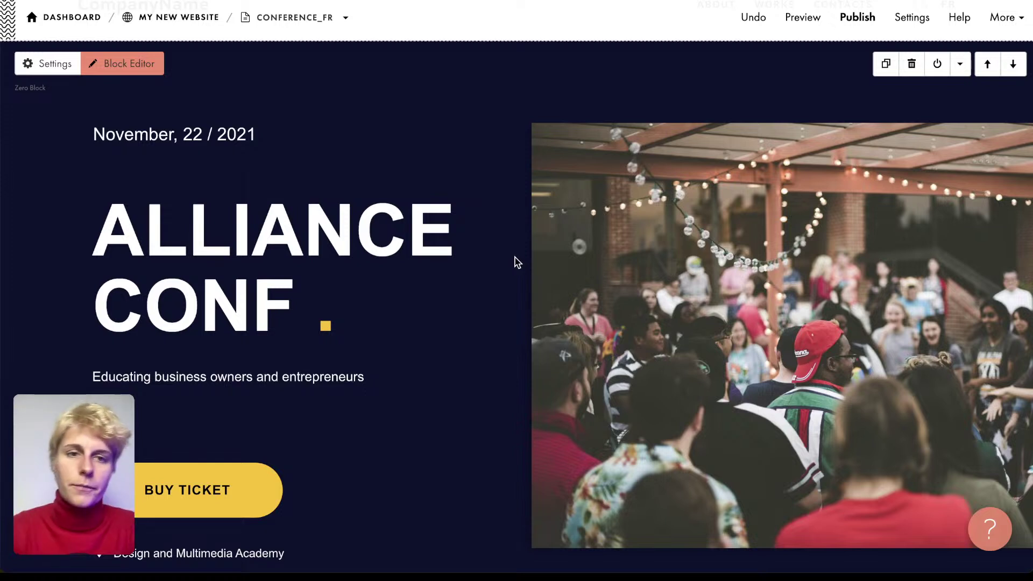
# - Insert the CR21 cover block with a title and Play button directly below the page's Alliance Conf cover
pyautogui.scroll(-3, 516, 262)
pyautogui.click(516, 513)
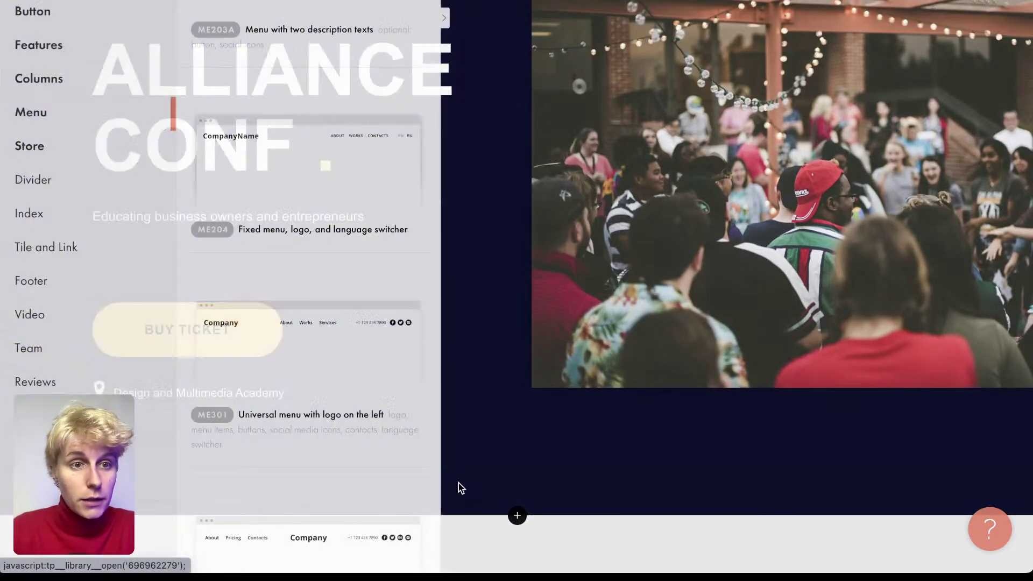
pyautogui.scroll(5, 83, 50)
pyautogui.click(46, 104)
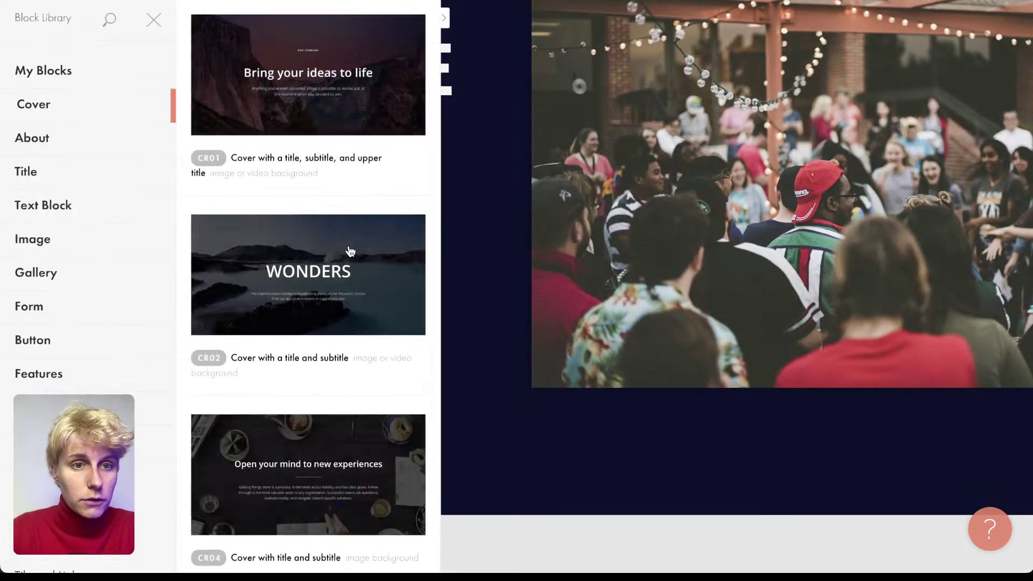
pyautogui.scroll(-15, 350, 252)
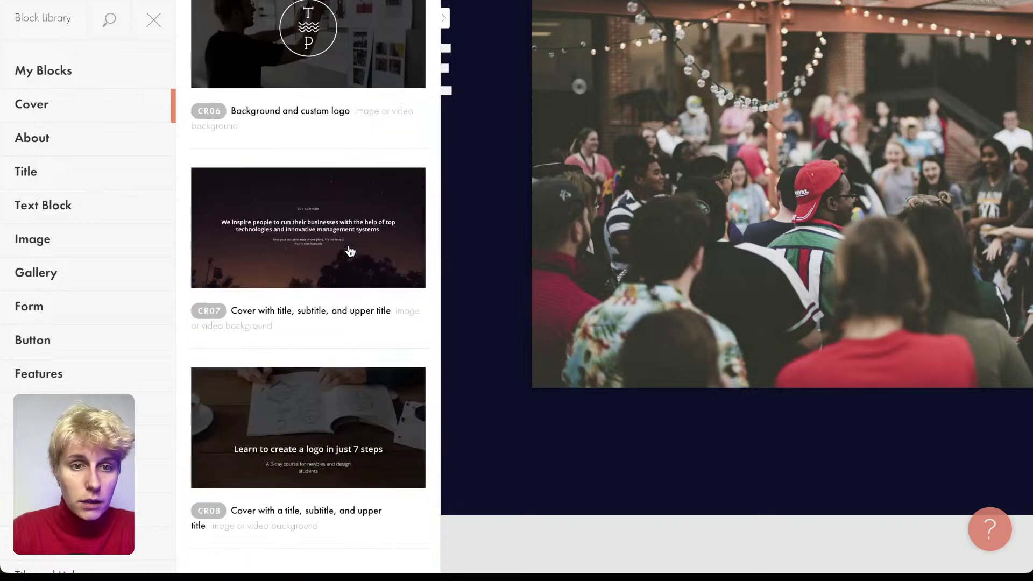
pyautogui.scroll(-12, 350, 252)
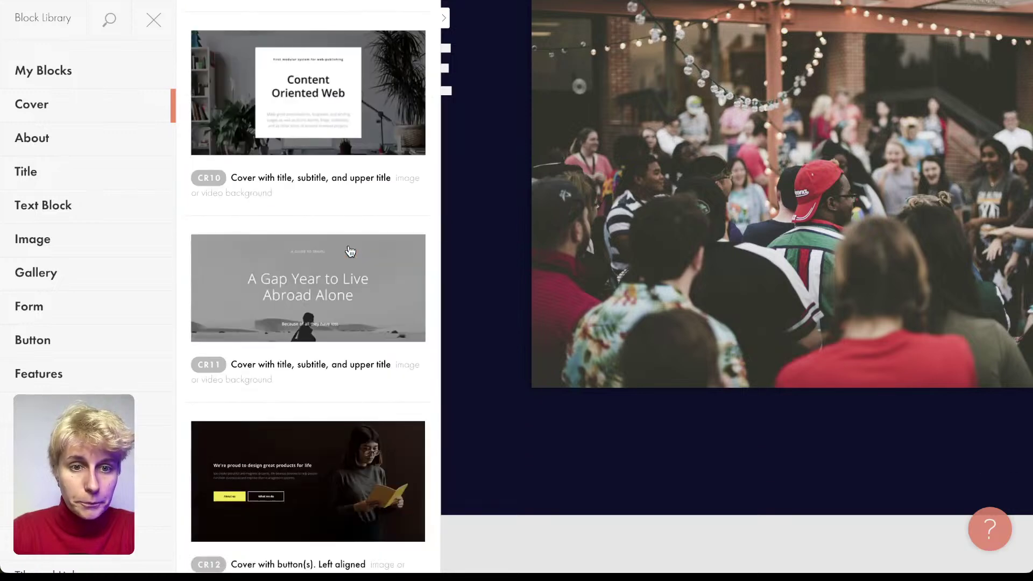
pyautogui.scroll(-6, 351, 251)
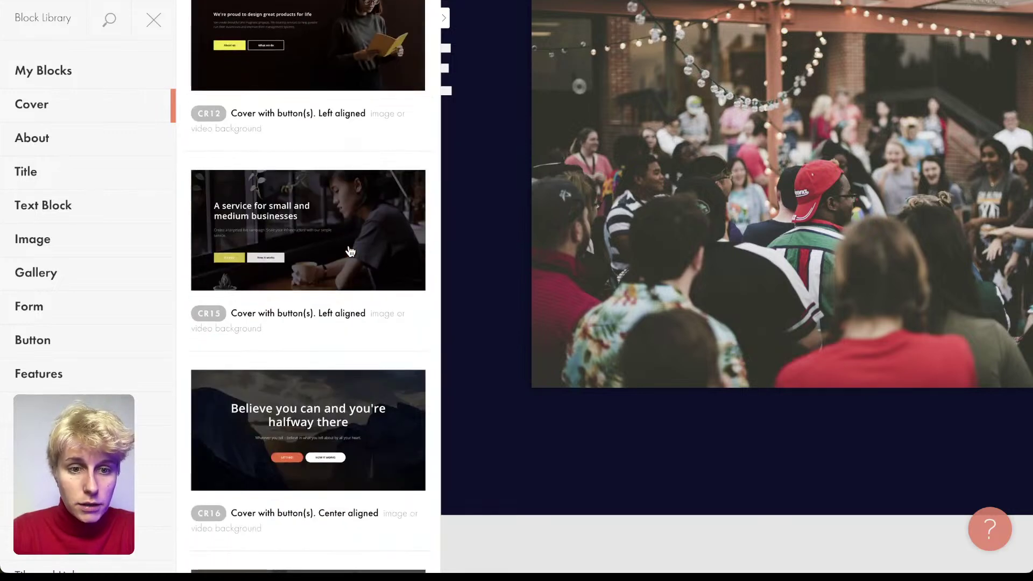
pyautogui.scroll(-6, 350, 252)
pyautogui.scroll(-6, 351, 251)
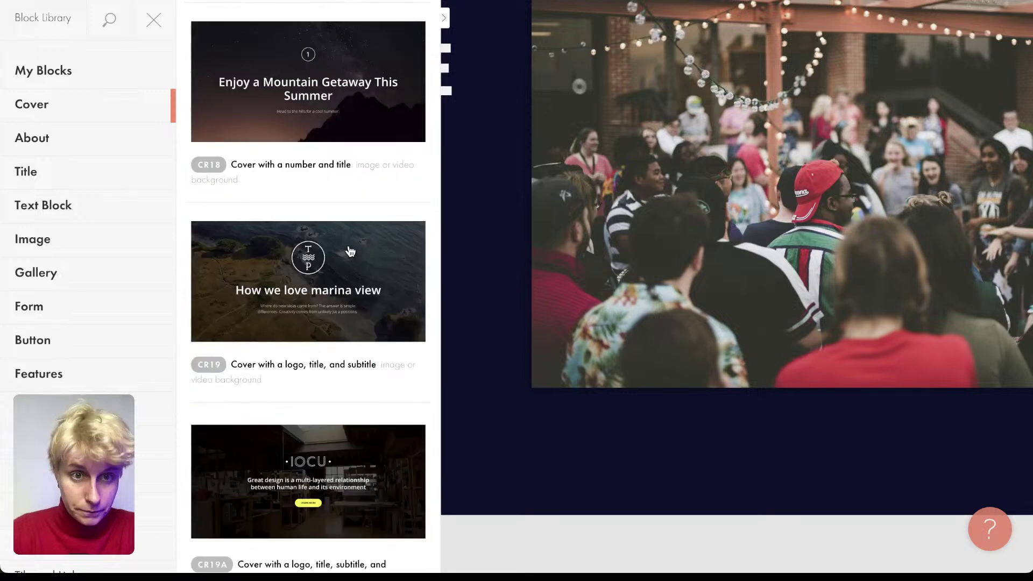
pyautogui.scroll(-8, 337, 210)
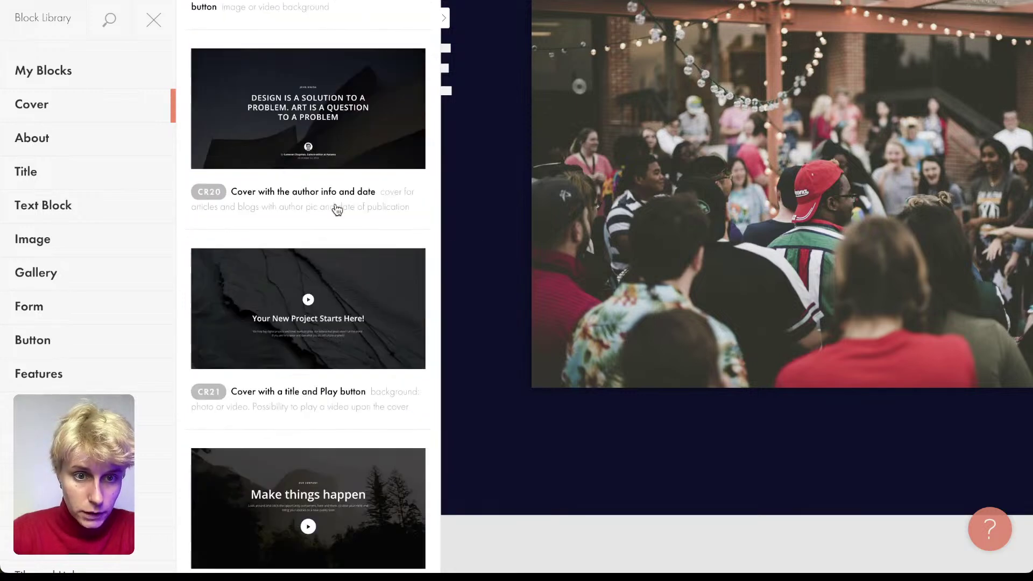
pyautogui.scroll(-3, 329, 398)
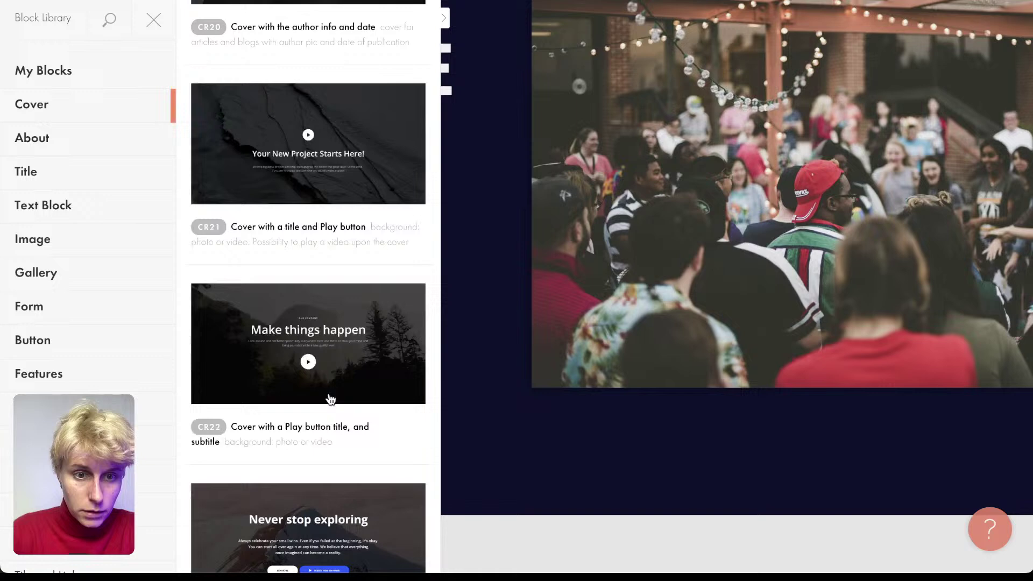
pyautogui.click(305, 177)
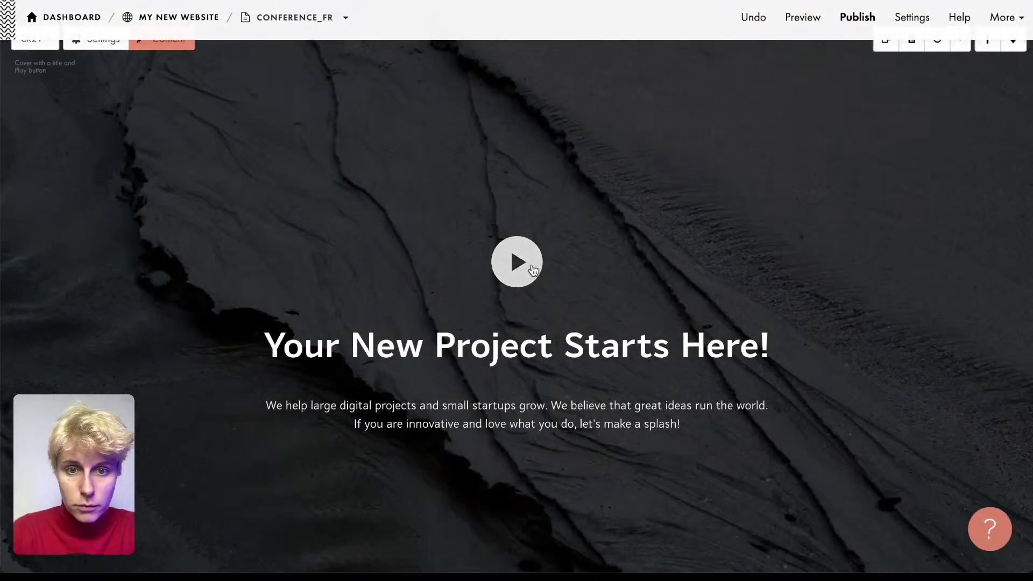
# - Review the CR21 cover's content options for YouTube, Vimeo, MP4 and background video, and leave them without saving
pyautogui.scroll(2, 532, 270)
pyautogui.click(169, 147)
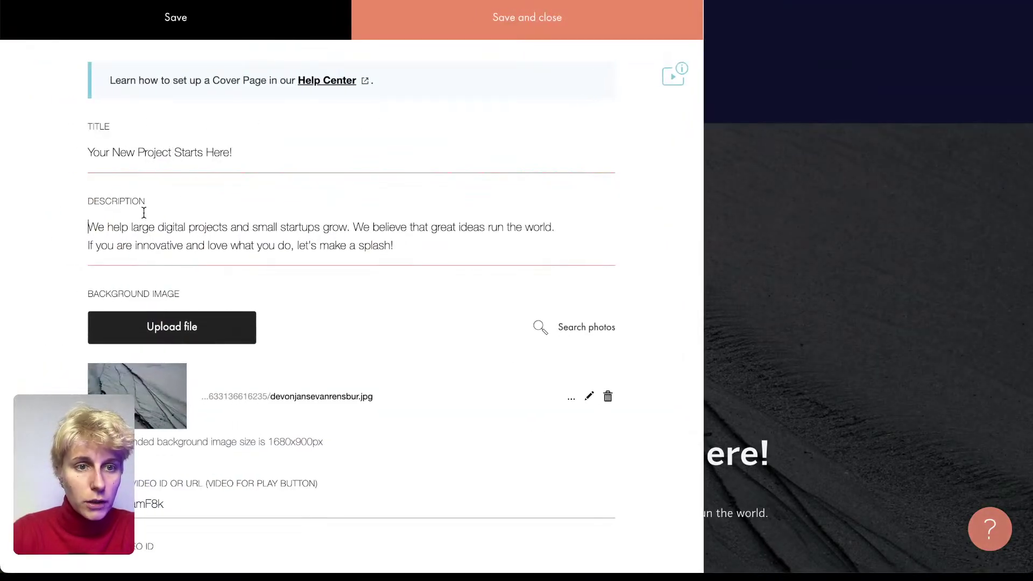
pyautogui.scroll(-3, 19, 267)
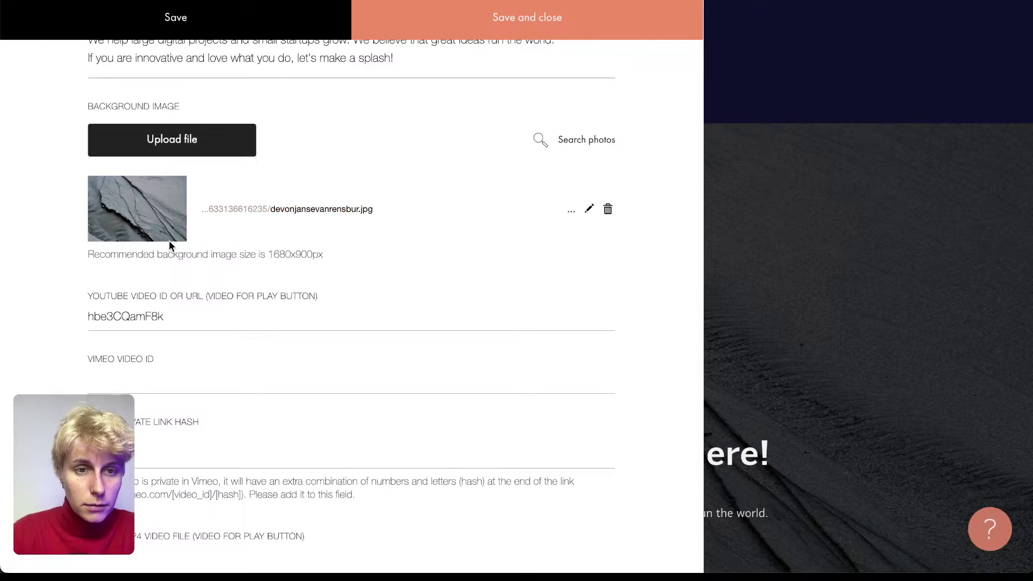
pyautogui.moveTo(163, 317); pyautogui.dragTo(86, 316)
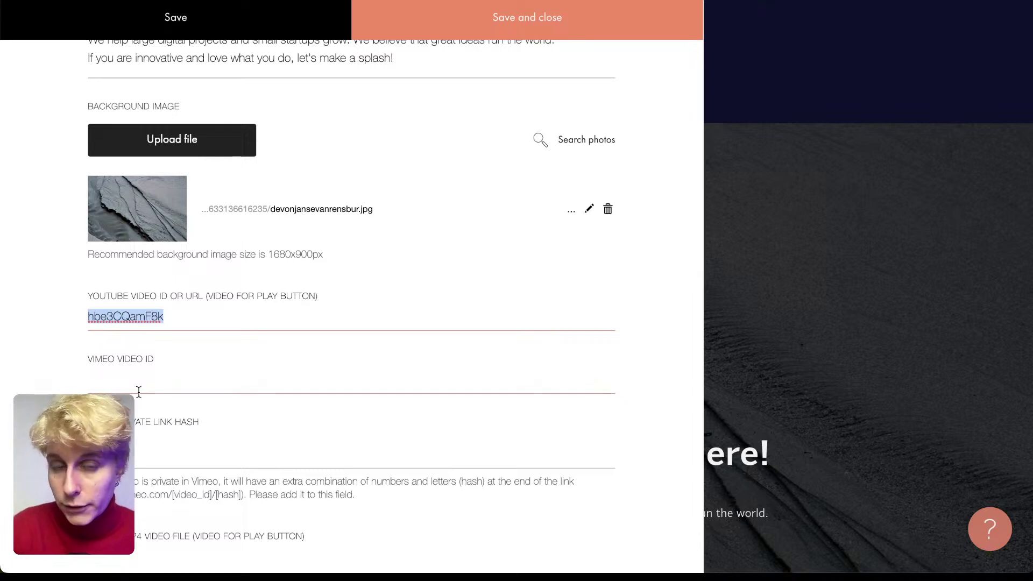
pyautogui.click(139, 392)
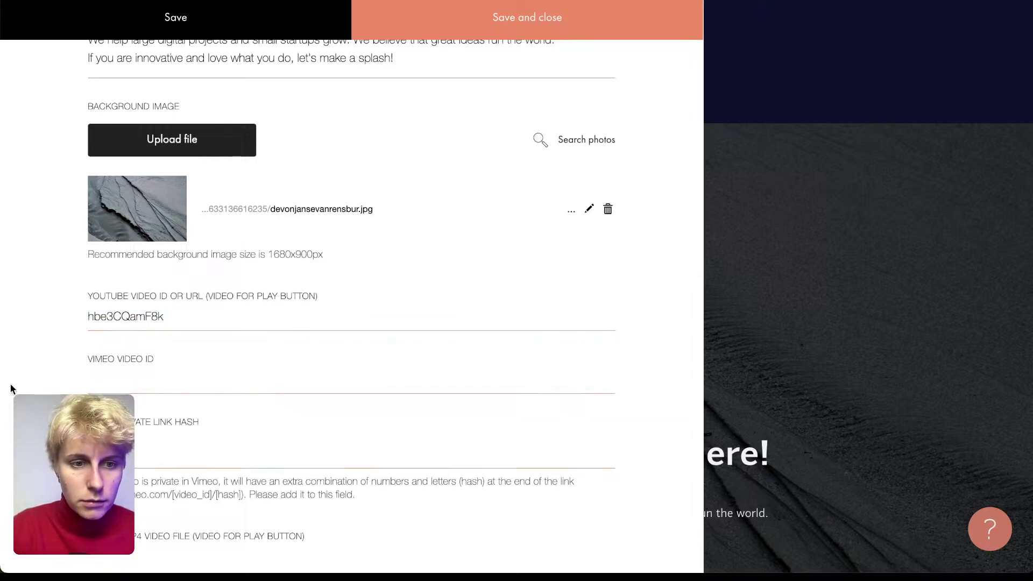
pyautogui.scroll(-3, 333, 355)
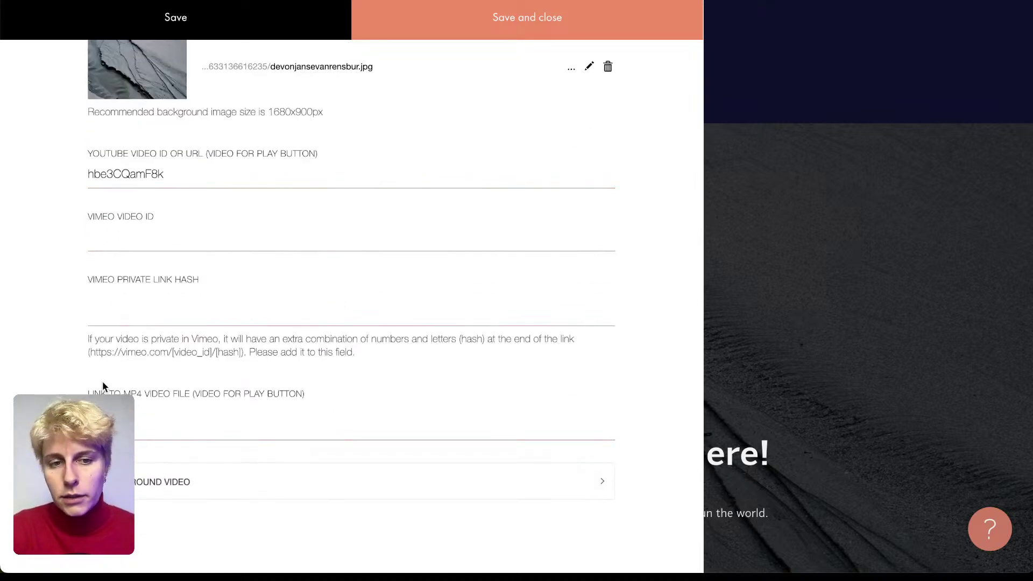
pyautogui.scroll(-2, 376, 390)
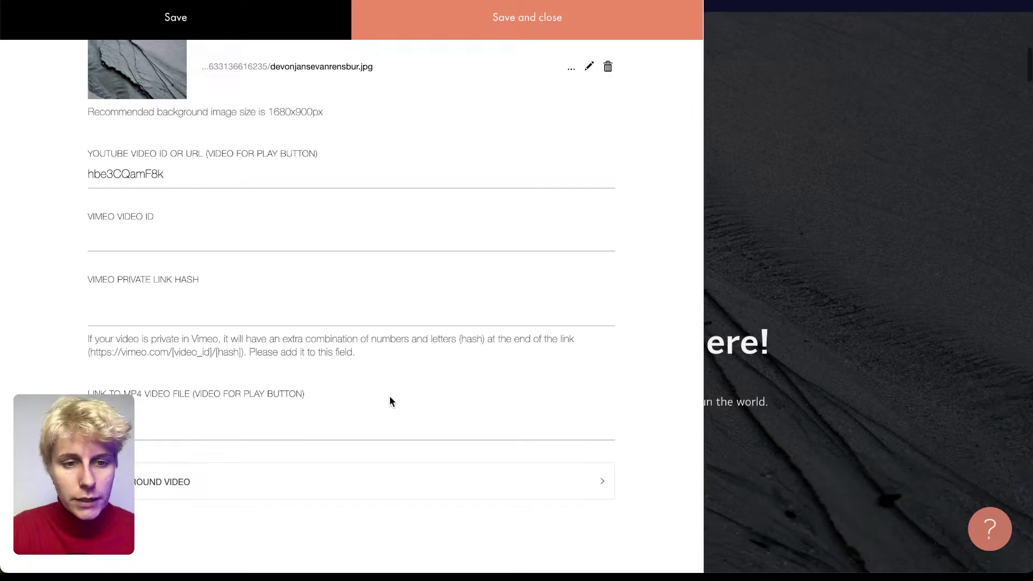
pyautogui.click(339, 479)
pyautogui.click(791, 282)
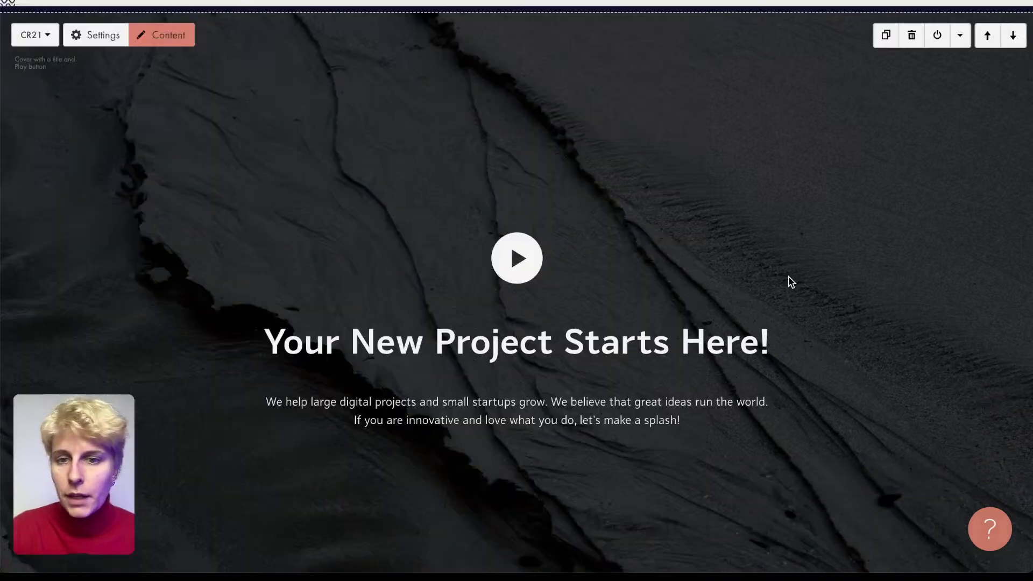
# - Switch from the page settings to the site settings and examine the services available in Forms for receiving submissions
pyautogui.scroll(-2, 583, 230)
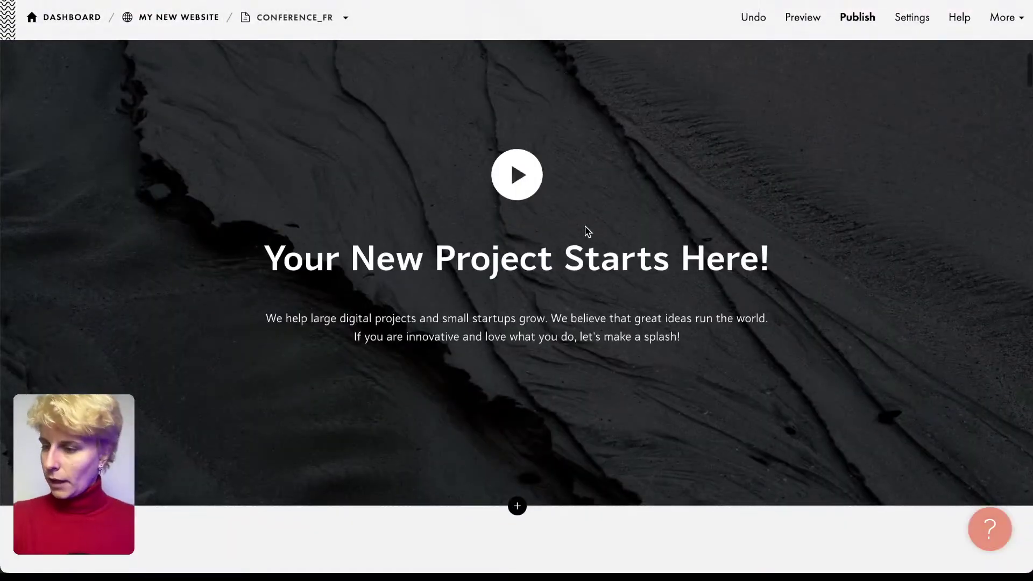
pyautogui.scroll(2, 585, 231)
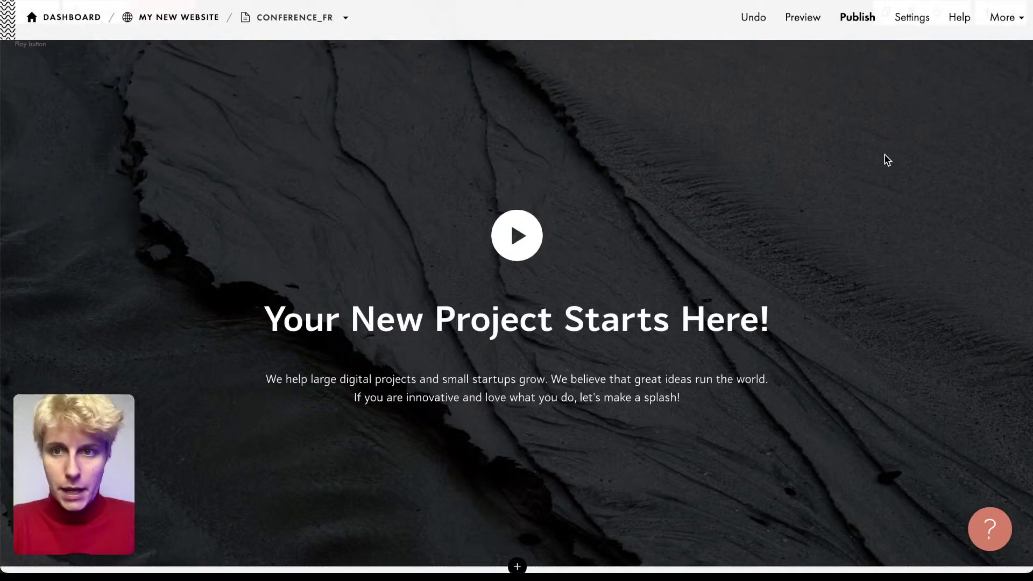
pyautogui.click(918, 18)
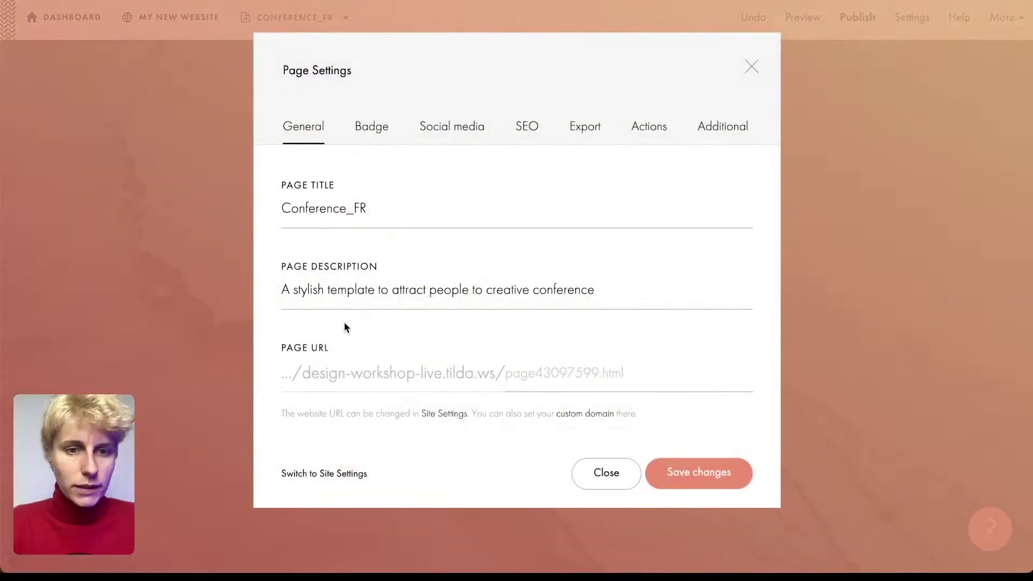
pyautogui.click(314, 479)
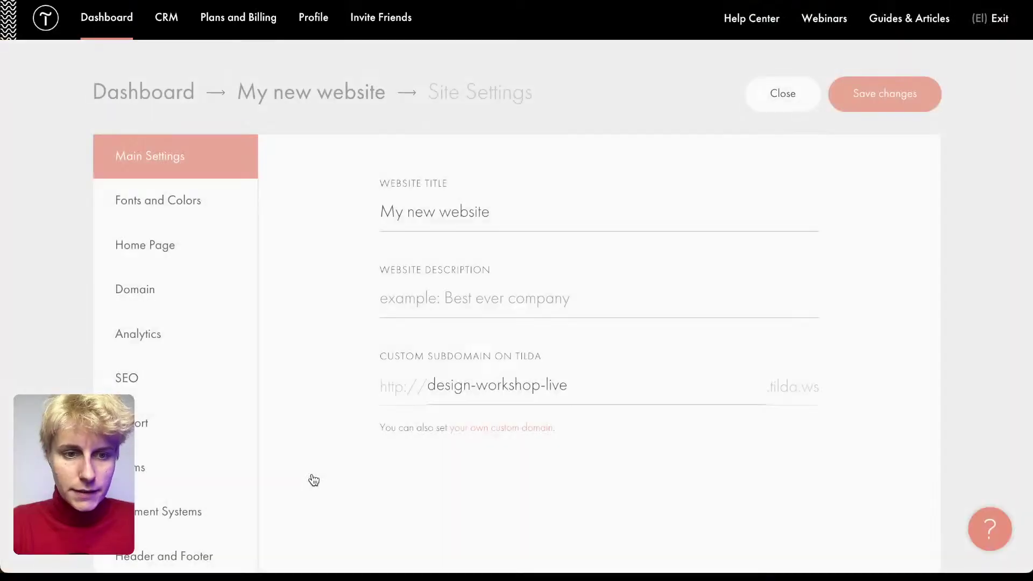
pyautogui.scroll(-3, 332, 393)
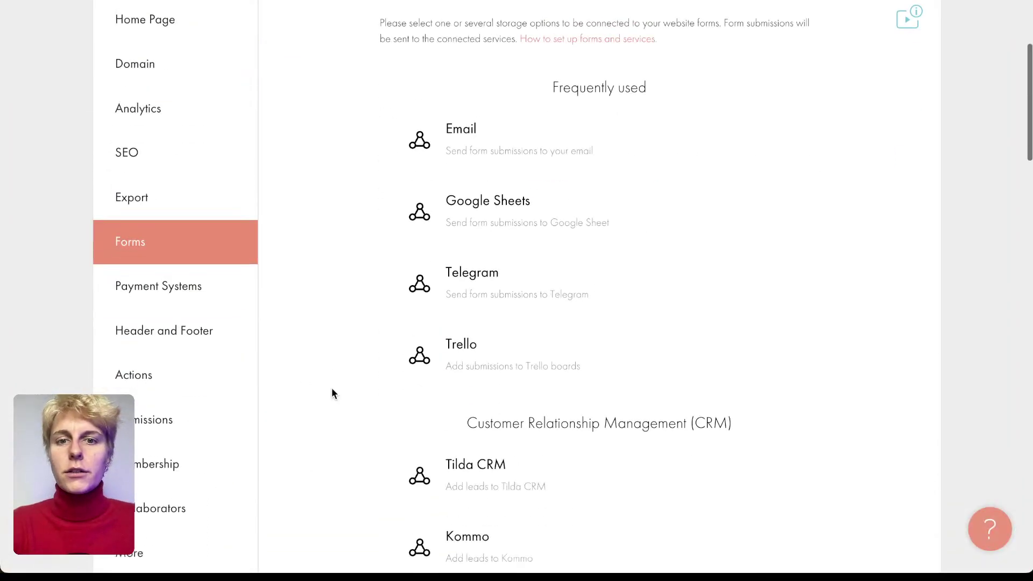
pyautogui.scroll(-1, 332, 393)
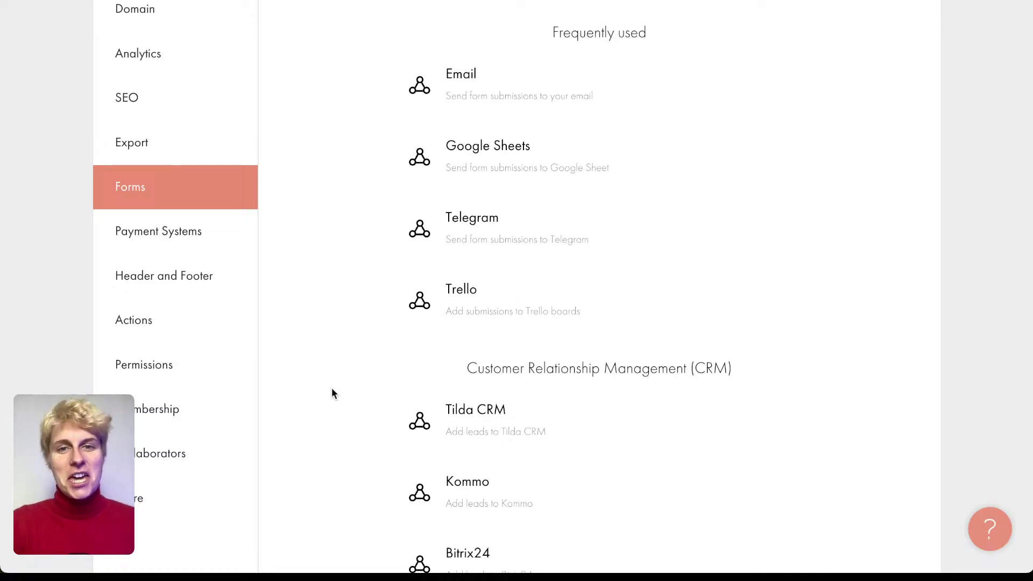
pyautogui.scroll(-1, 332, 394)
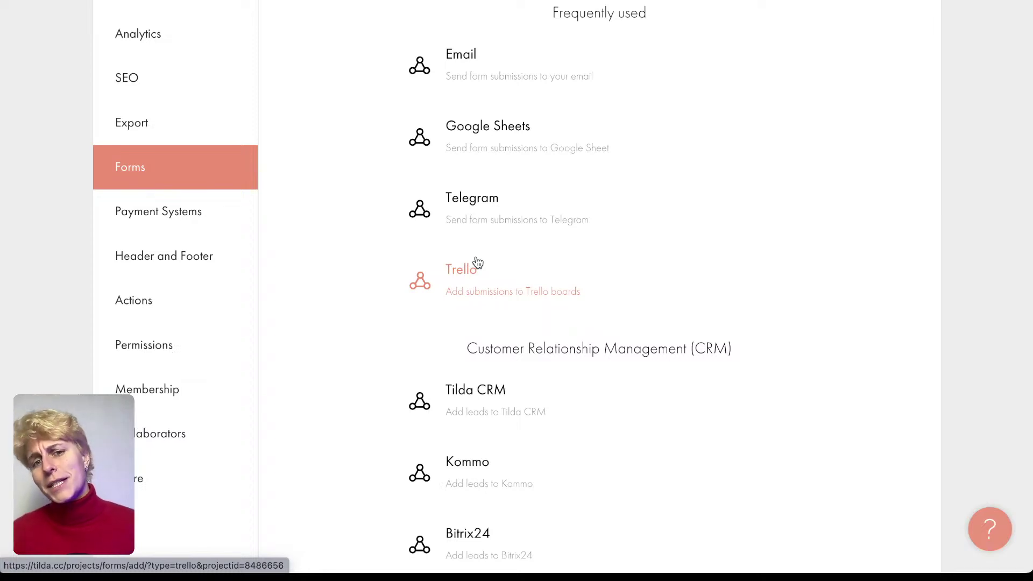
pyautogui.scroll(-5, 464, 362)
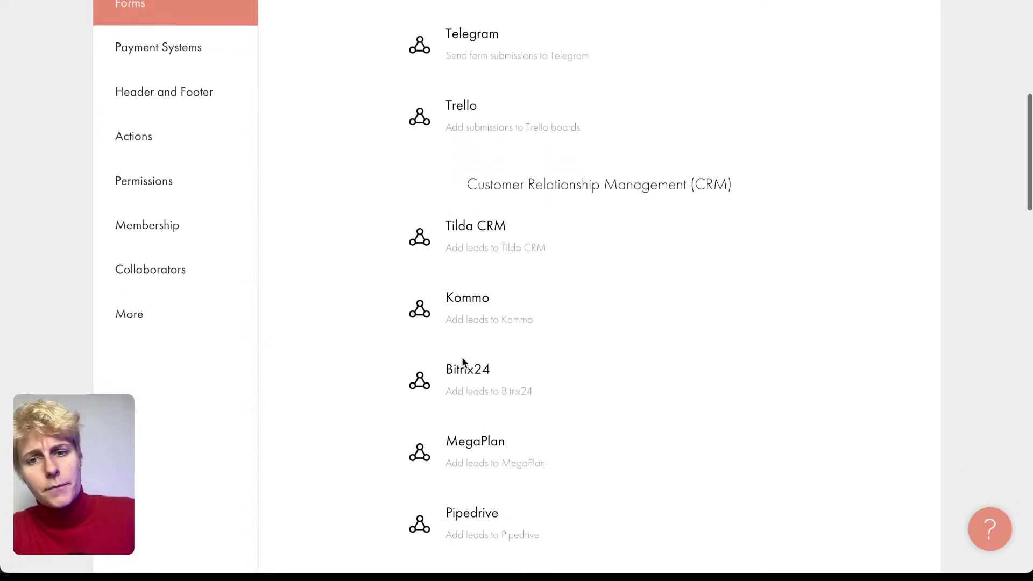
# - Look through the CRM, email marketing and other integrations offered for form submissions, from Tilda CRM to Webhook and back
pyautogui.scroll(5, 463, 362)
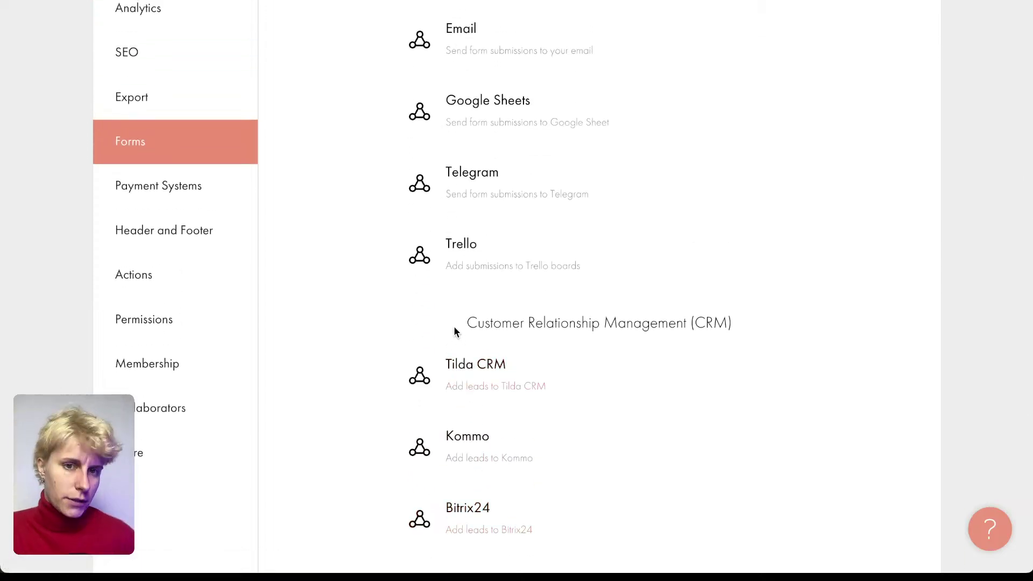
pyautogui.scroll(-20, 454, 329)
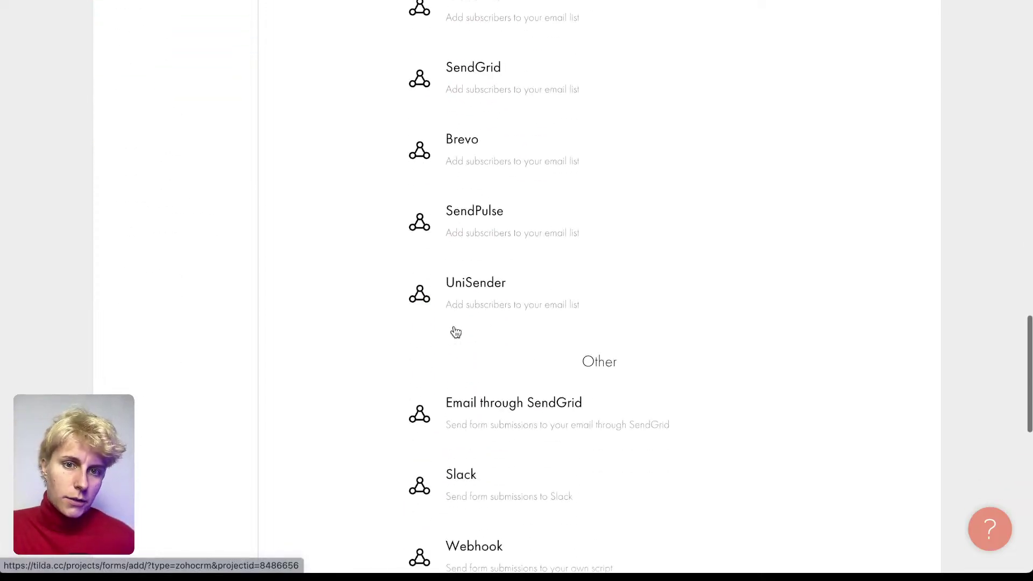
pyautogui.scroll(15, 455, 332)
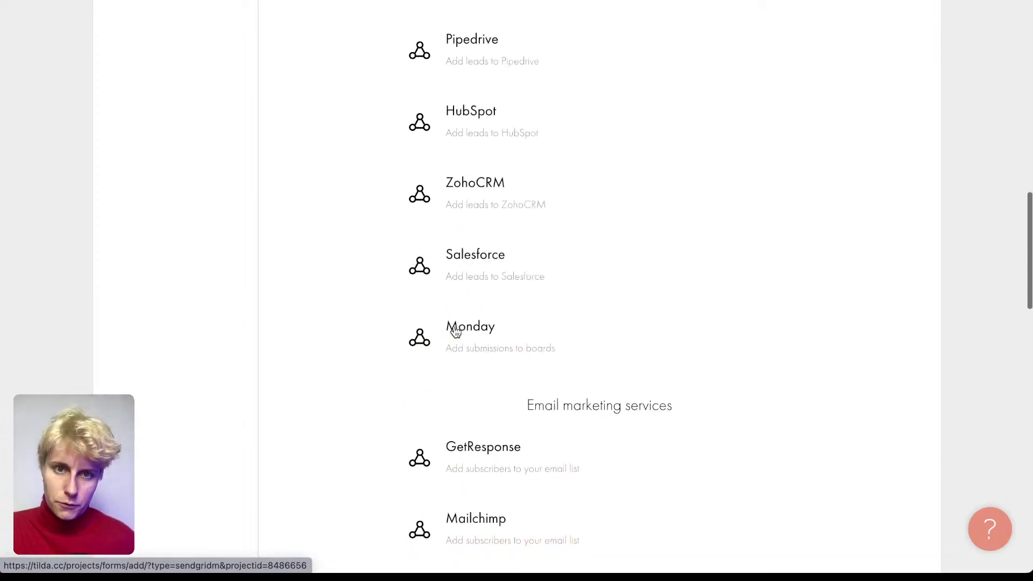
pyautogui.scroll(4, 456, 332)
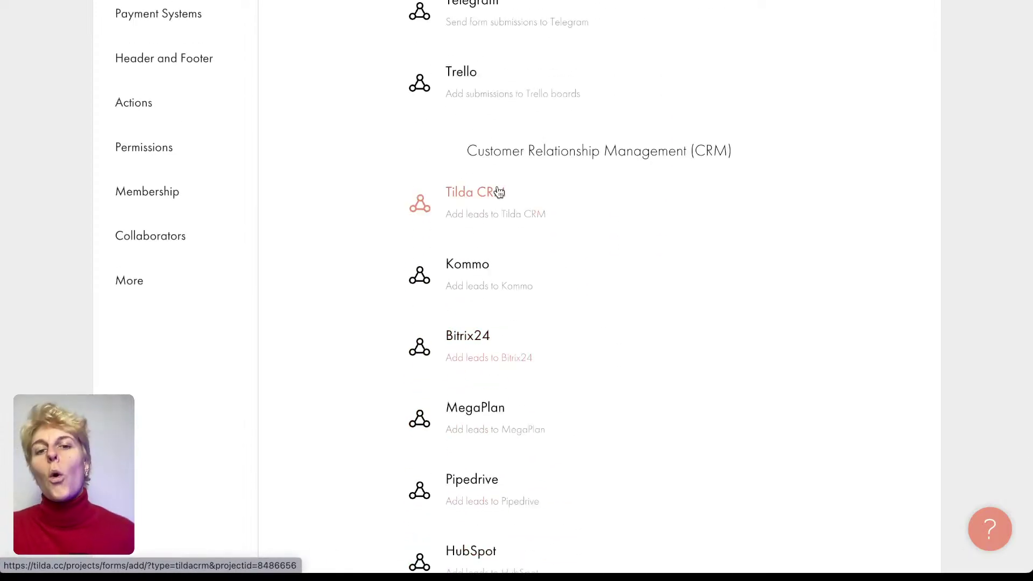
pyautogui.scroll(-3, 499, 192)
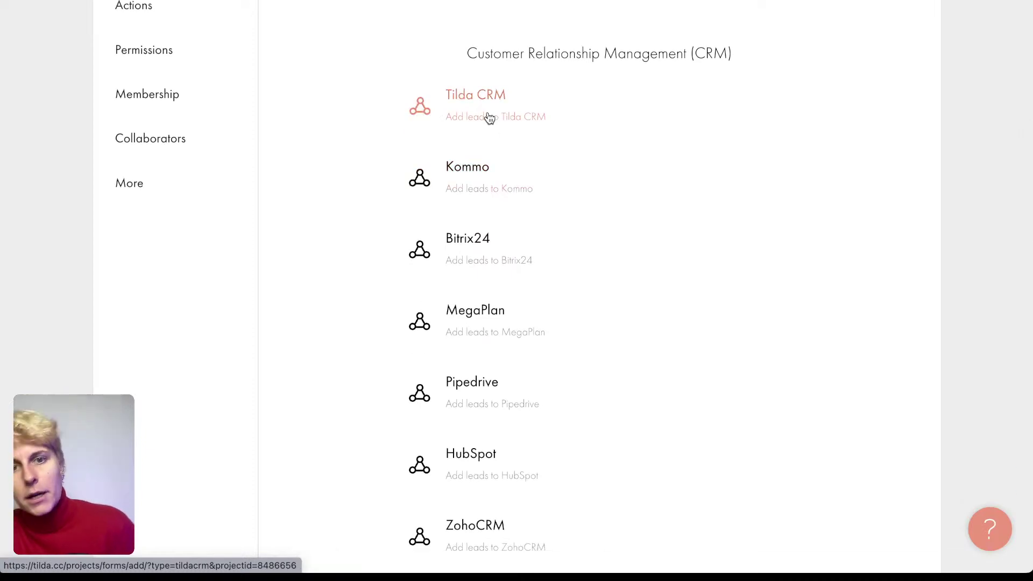
pyautogui.scroll(-1, 489, 118)
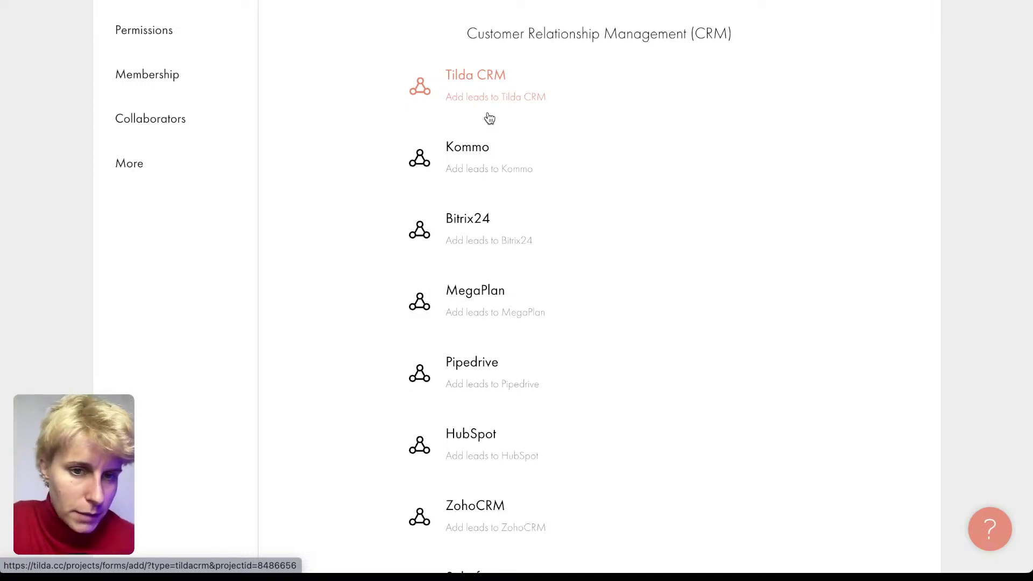
pyautogui.scroll(-4, 480, 464)
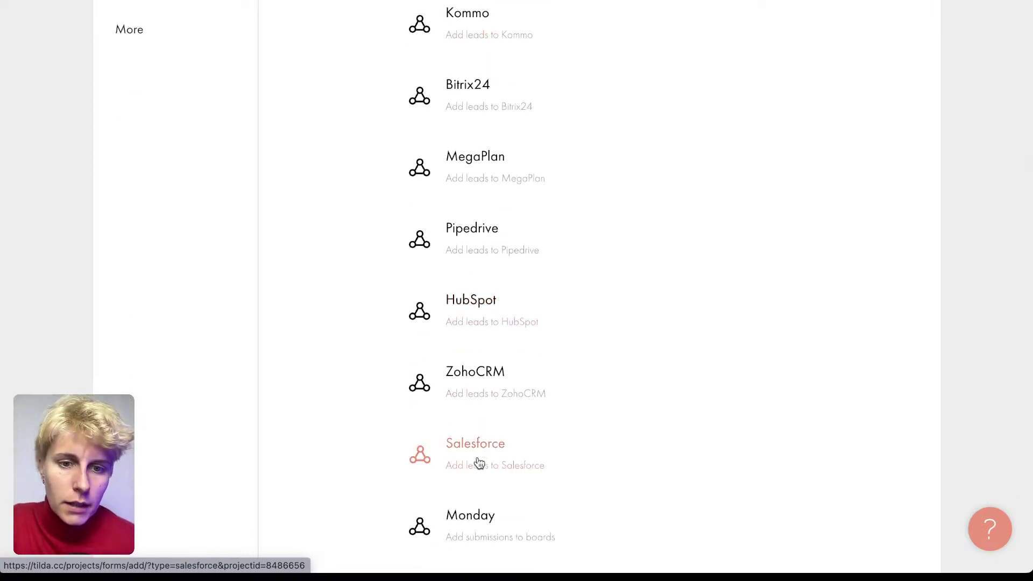
pyautogui.scroll(-6, 480, 464)
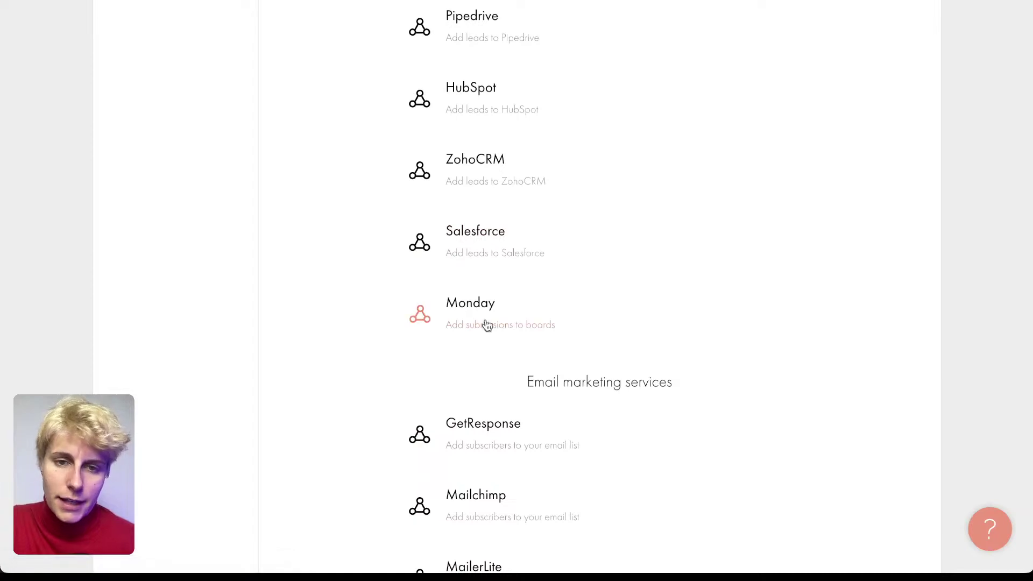
pyautogui.scroll(-2, 487, 260)
pyautogui.scroll(6, 487, 261)
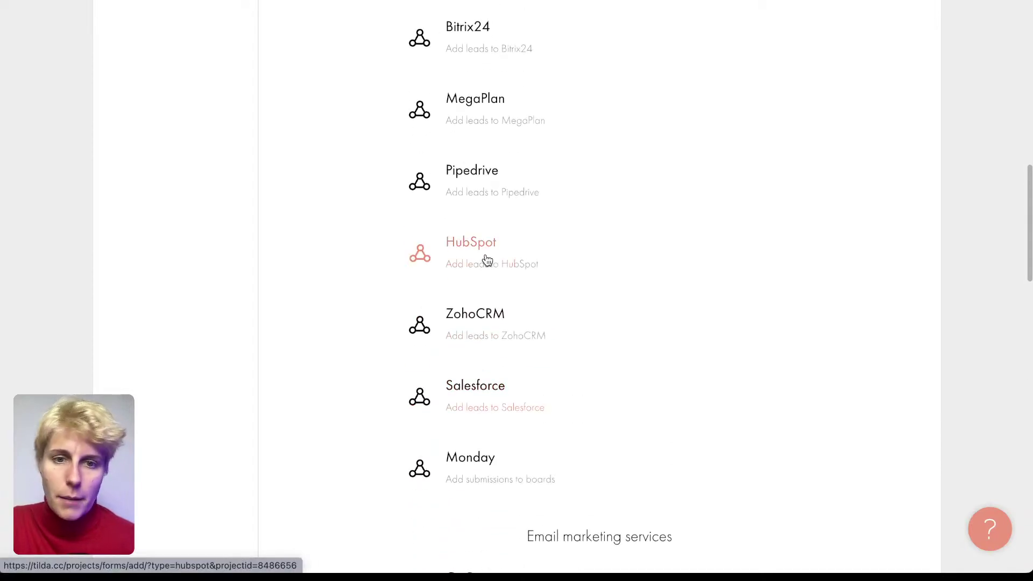
pyautogui.scroll(15, 385, 244)
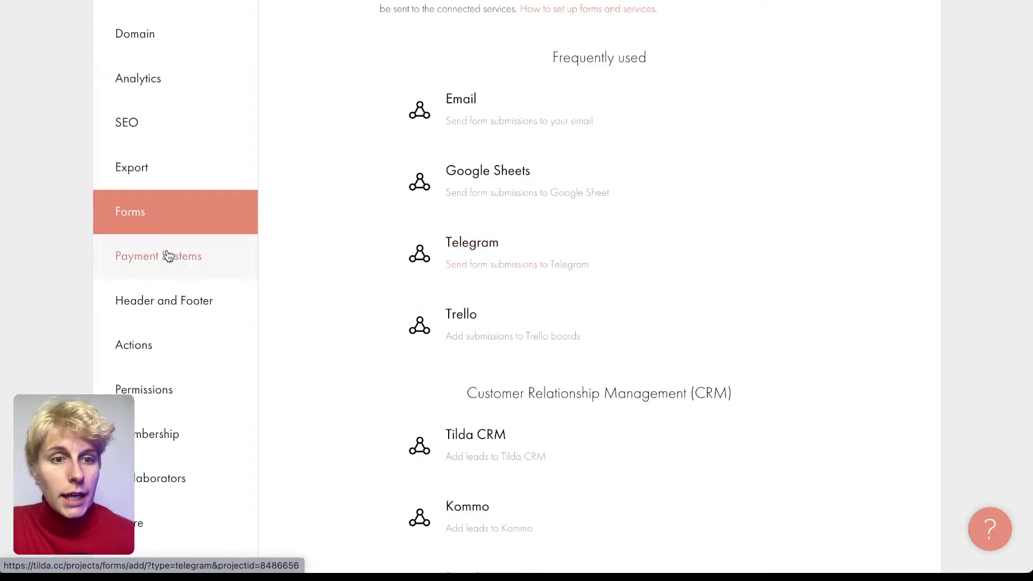
# - Open the site's Payment Systems settings and review the currency format and the payment services offered
pyautogui.click(169, 256)
pyautogui.scroll(3, 279, 320)
pyautogui.scroll(-1, 278, 321)
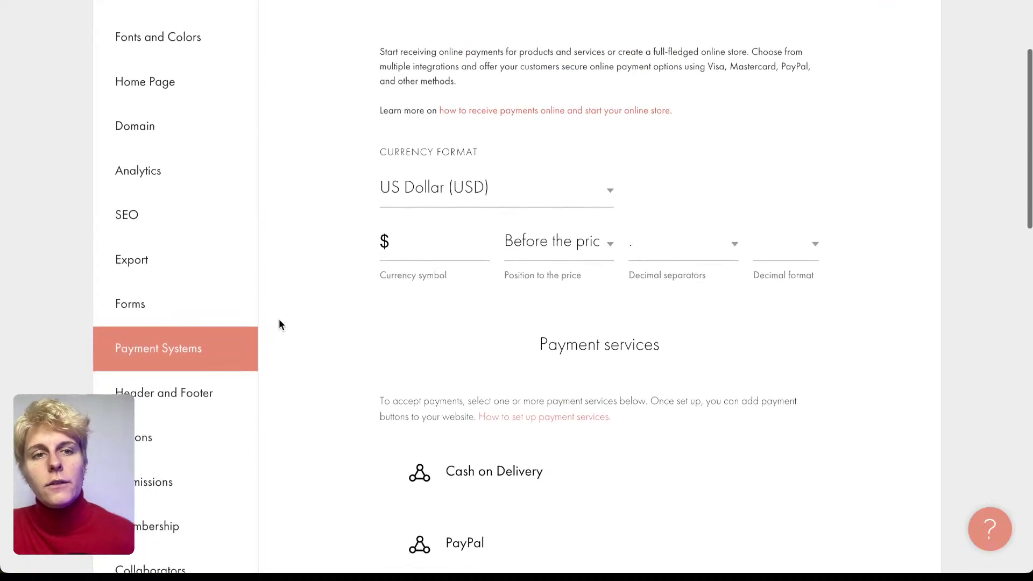
pyautogui.scroll(-1, 279, 320)
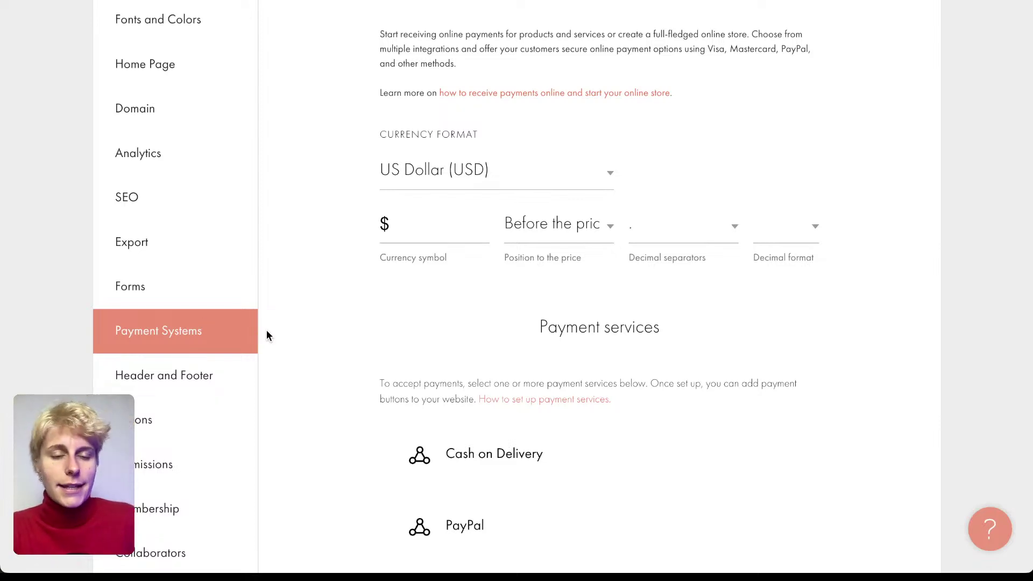
pyautogui.scroll(-3, 340, 366)
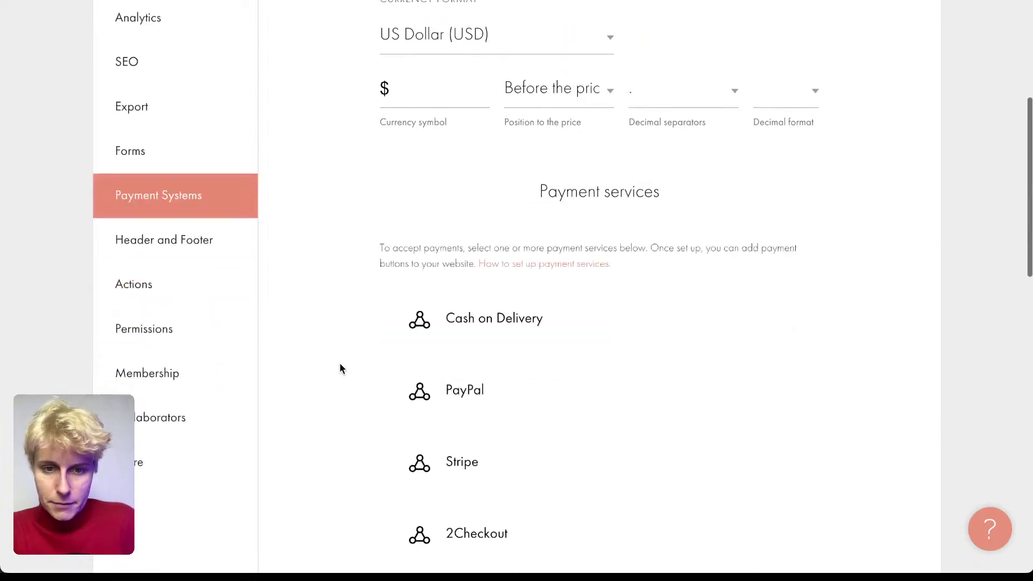
pyautogui.scroll(-2, 341, 366)
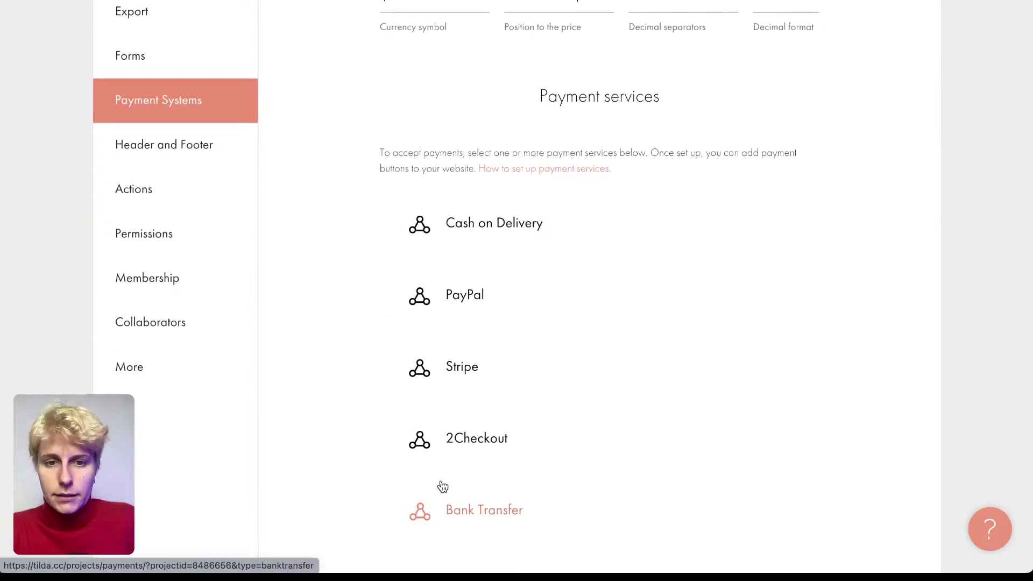
pyautogui.scroll(-1, 391, 183)
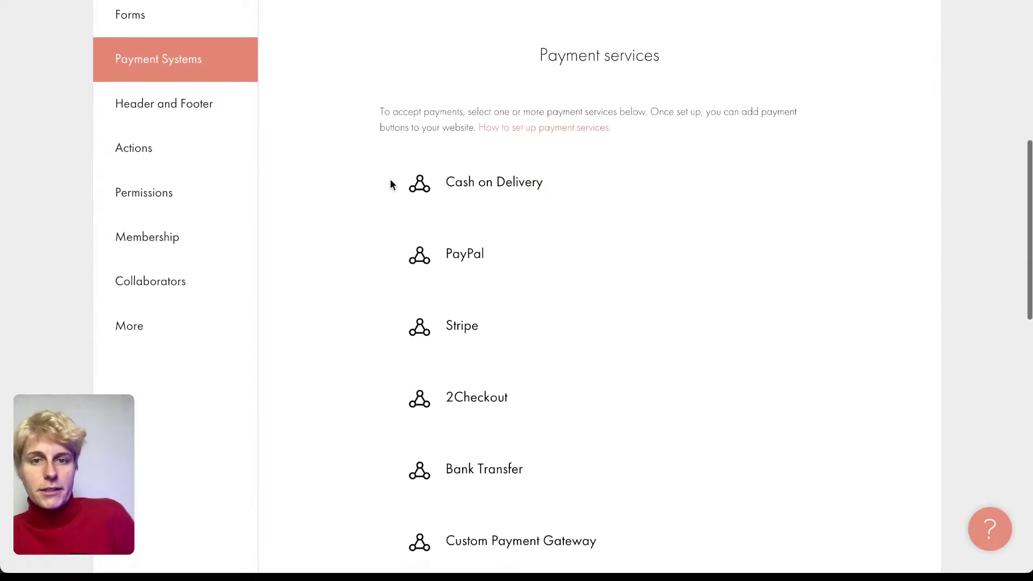
pyautogui.scroll(8, 392, 184)
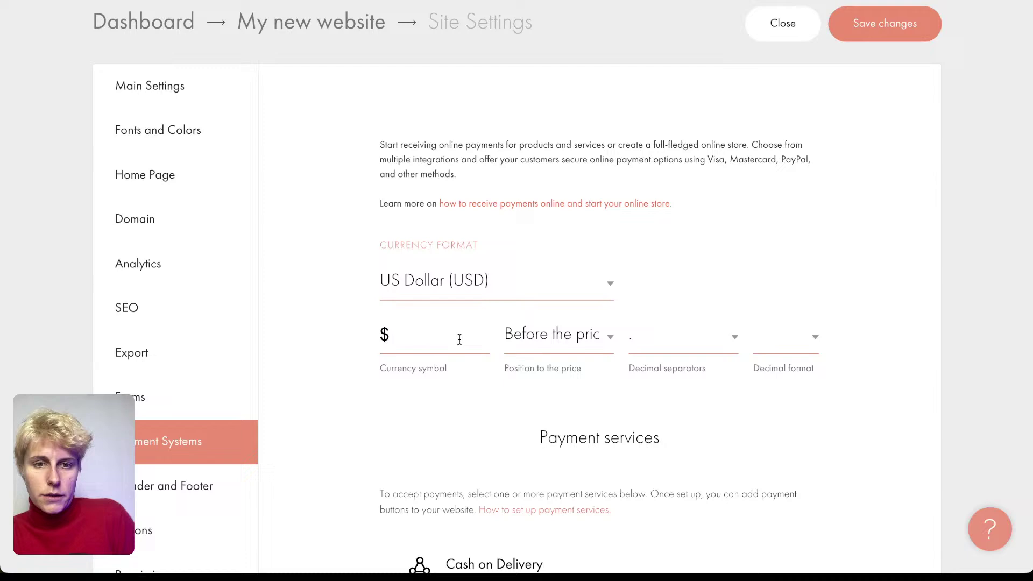
# - Check the currency format choices without changing them, and examine the payment services down to the general payment settings
pyautogui.click(480, 282)
pyautogui.scroll(-10, 398, 420)
pyautogui.click(347, 283)
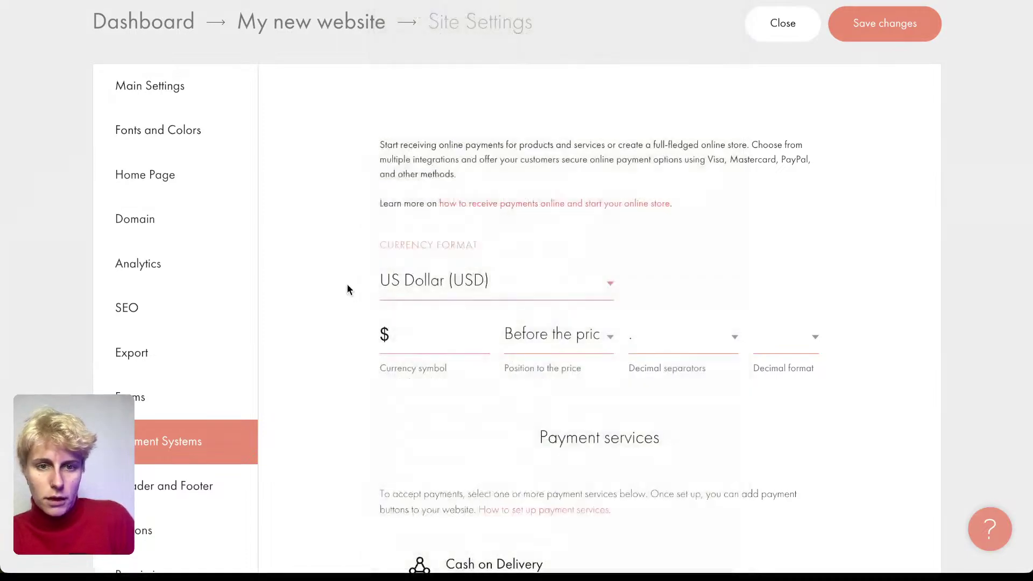
pyautogui.scroll(-6, 555, 338)
pyautogui.scroll(-3, 555, 337)
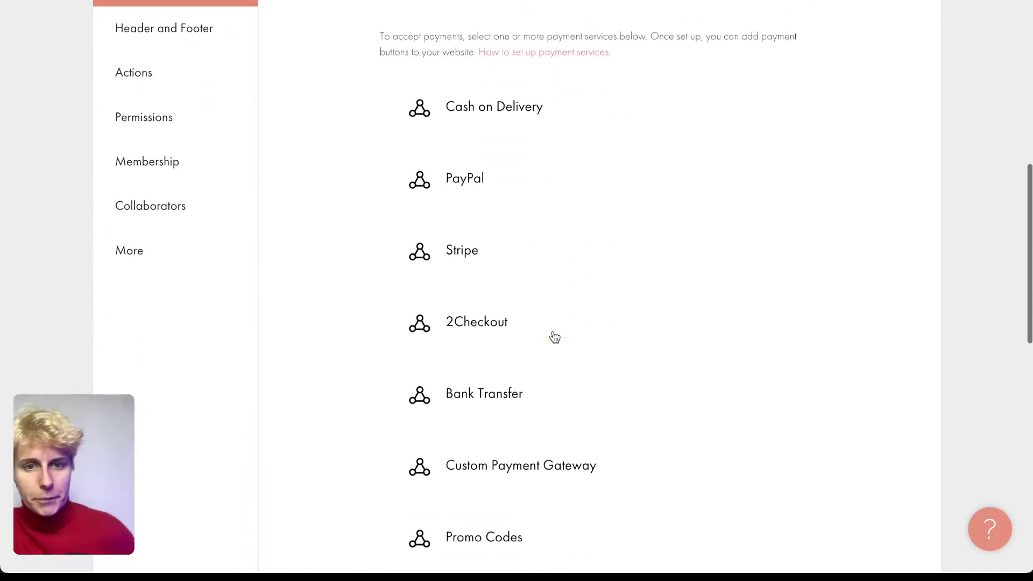
pyautogui.scroll(-1, 555, 338)
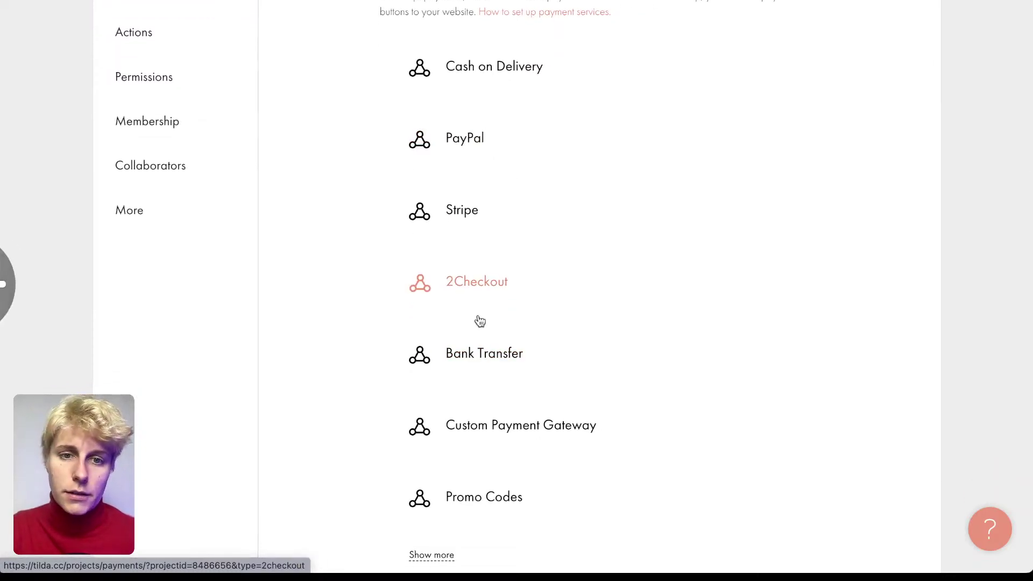
pyautogui.scroll(-8, 377, 269)
pyautogui.scroll(14, 388, 306)
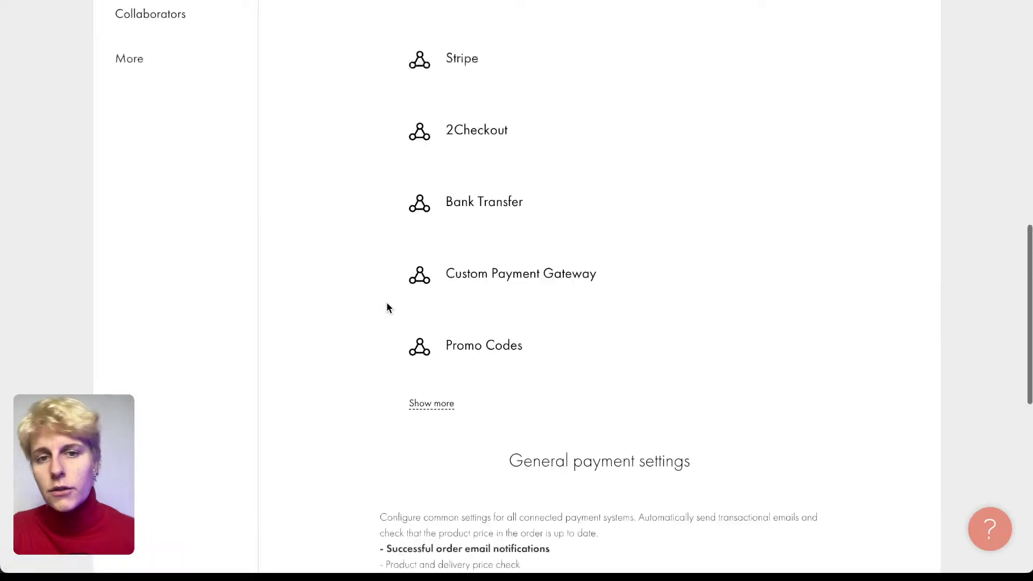
pyautogui.scroll(1, 387, 308)
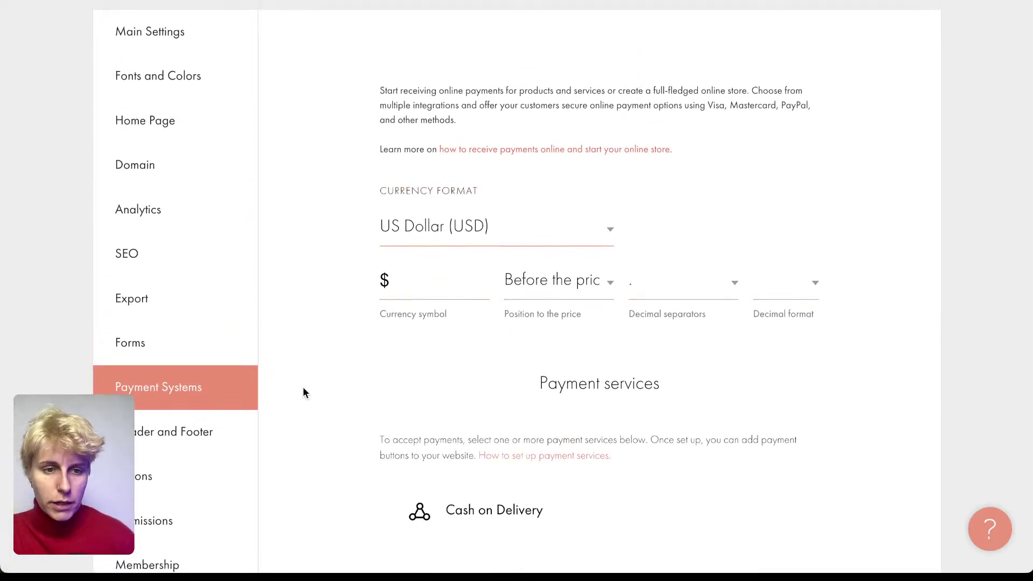
pyautogui.scroll(-1, 303, 388)
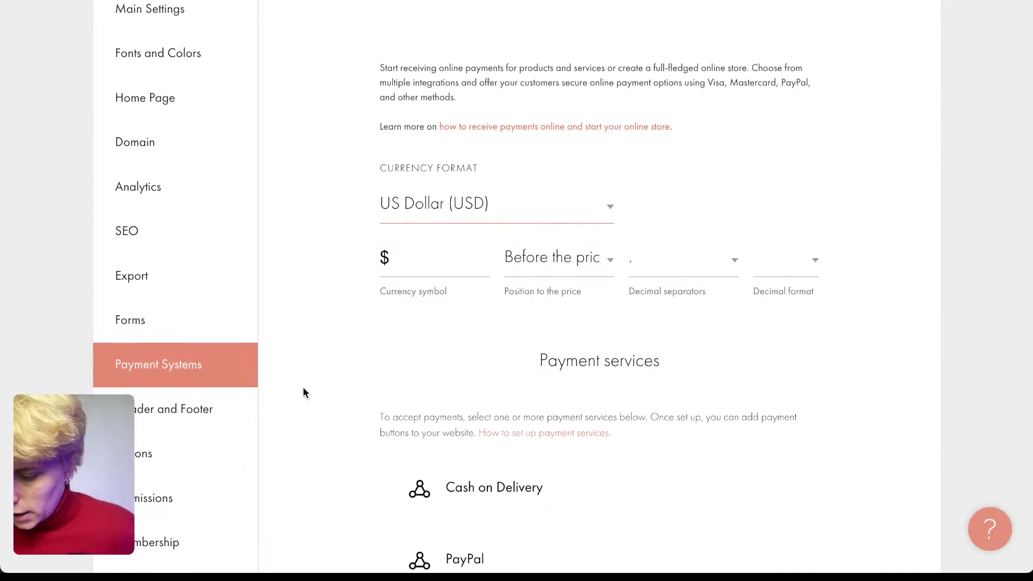
pyautogui.scroll(6, 302, 392)
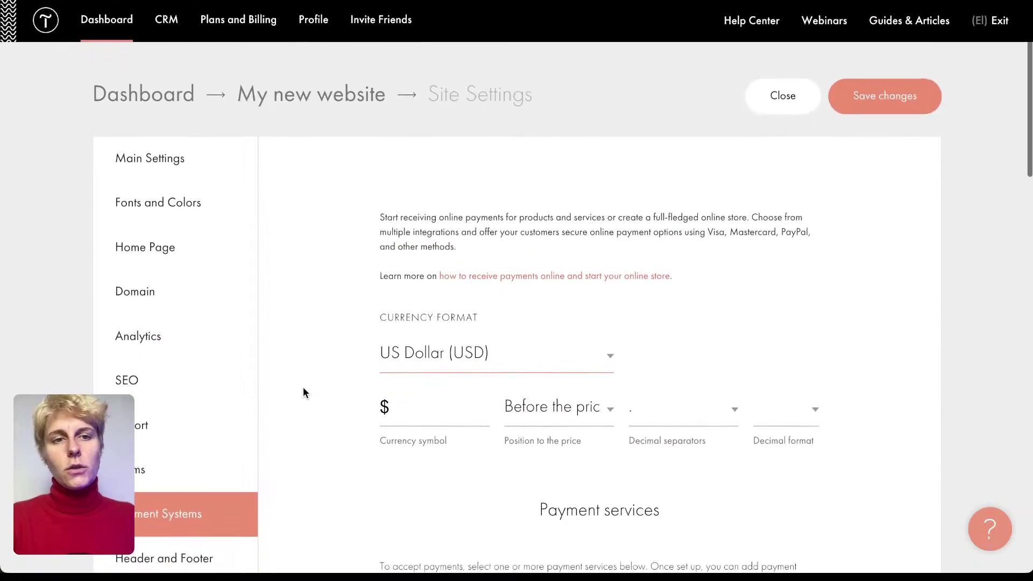
# - Return to the dashboard and create a new email campaign titled "My email campaign"
pyautogui.click(114, 38)
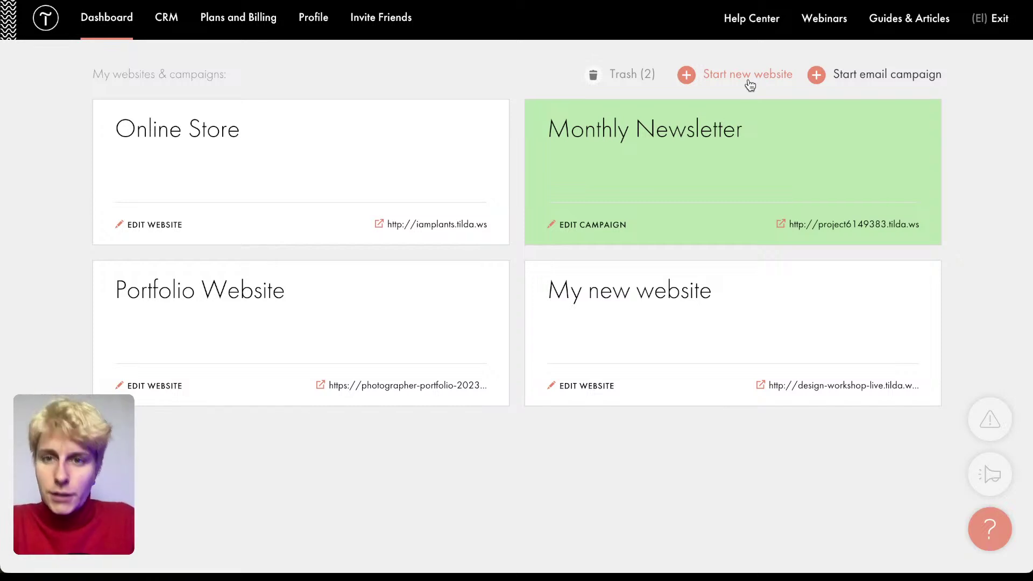
pyautogui.click(856, 79)
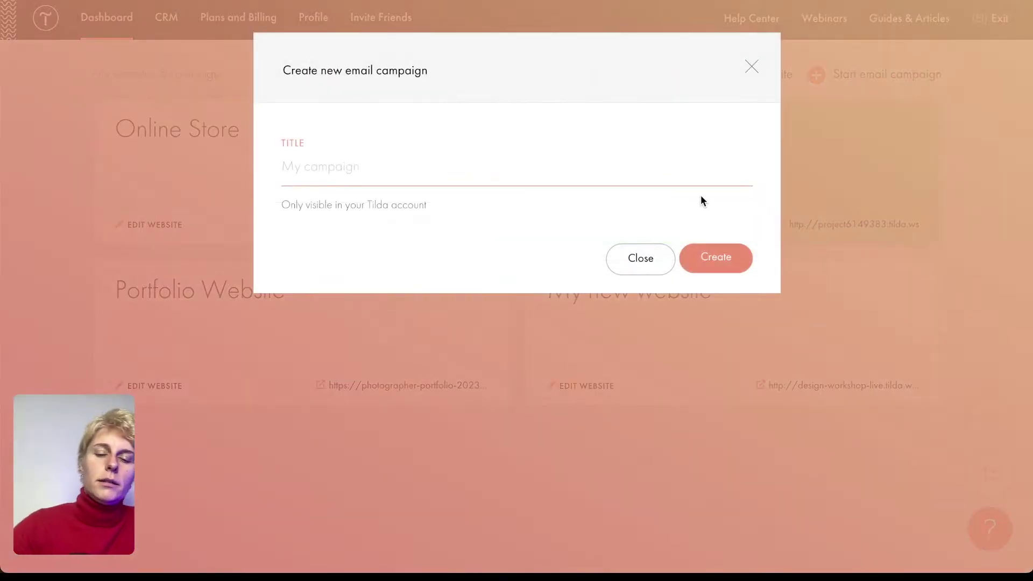
pyautogui.write('My')
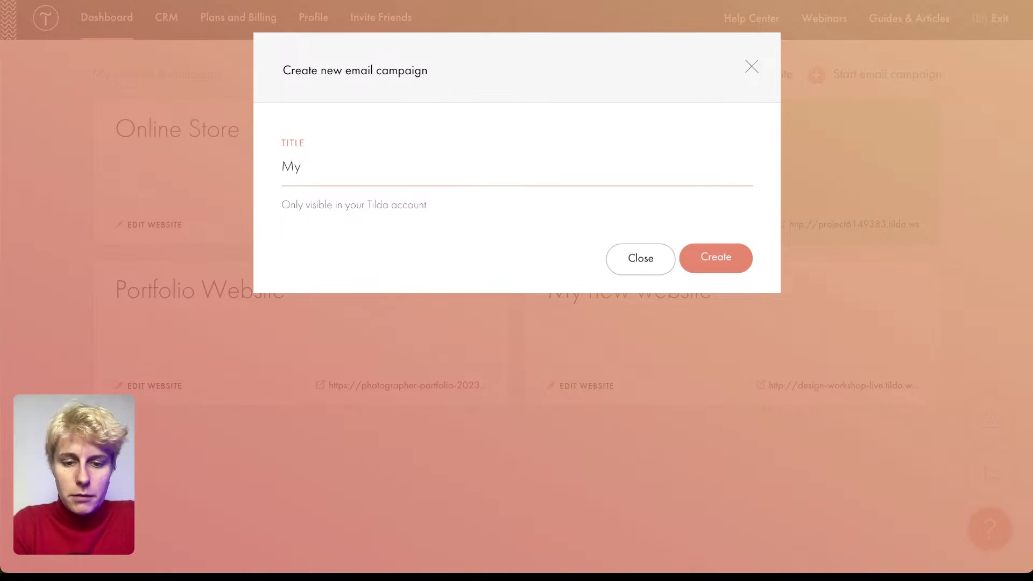
pyautogui.write(' email camp')
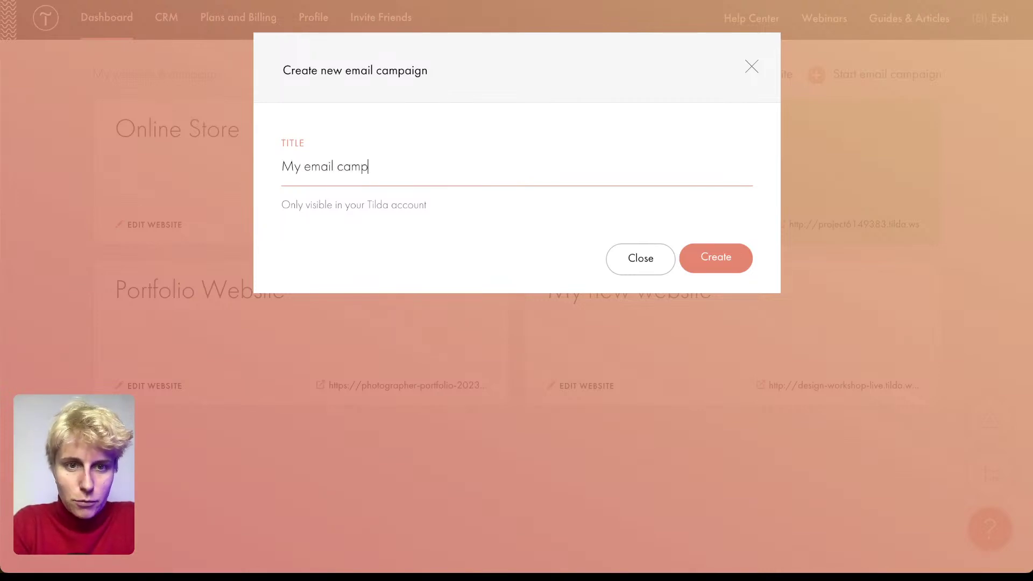
pyautogui.write('aign')
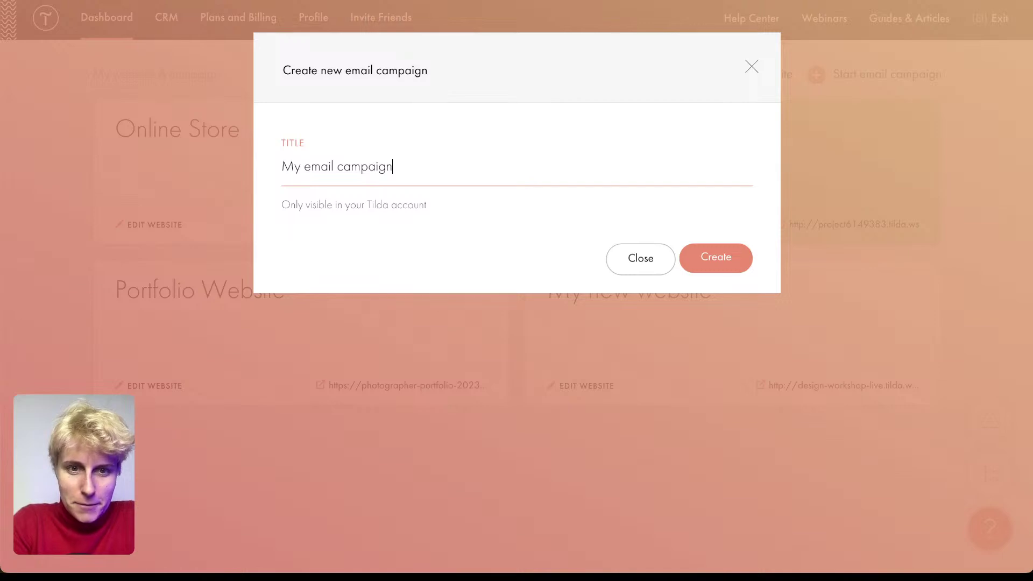
pyautogui.click(713, 253)
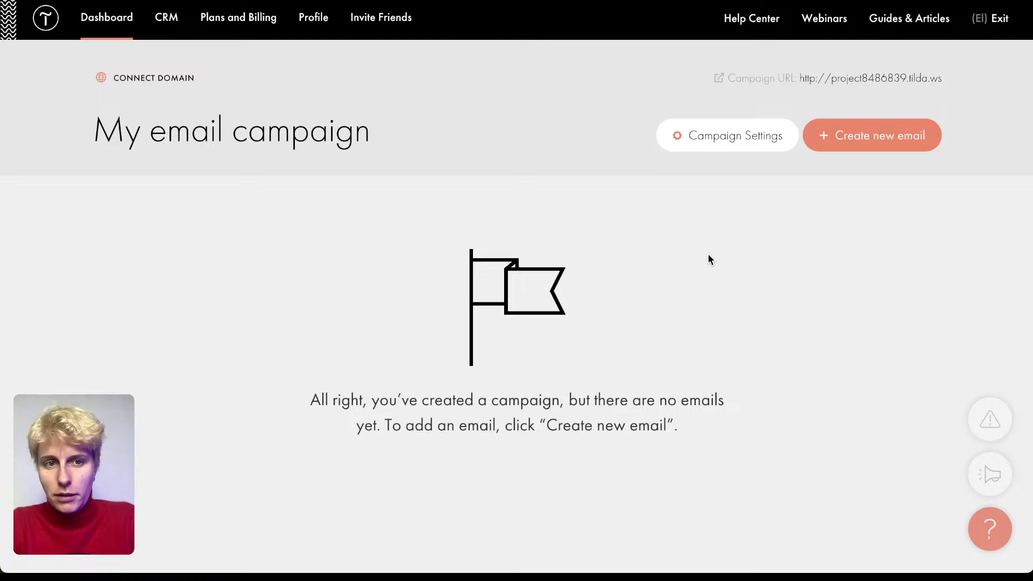
# - Start a new email in the campaign and look through the available templates down to Discount Offer and Special Offer
pyautogui.click(875, 146)
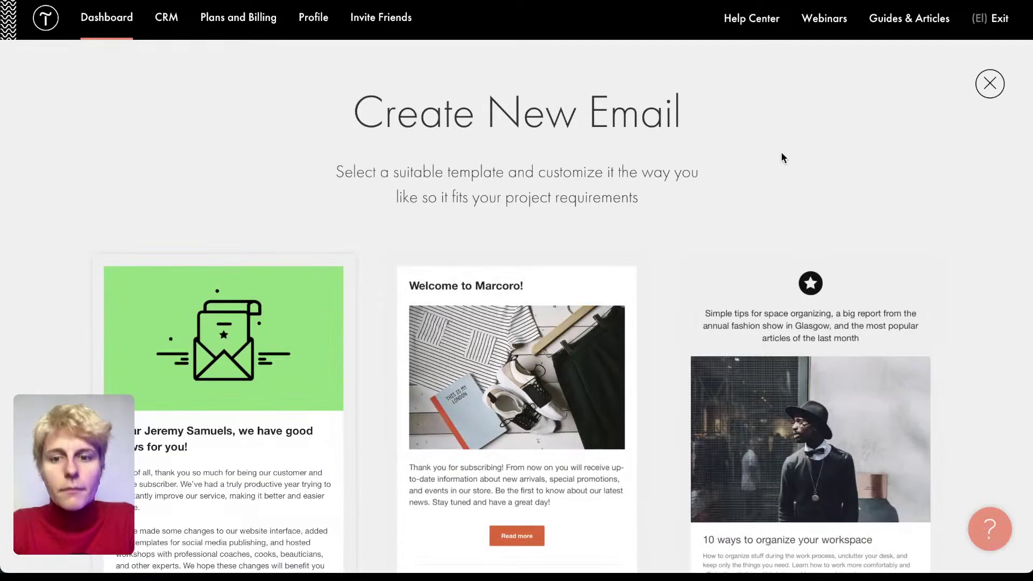
pyautogui.scroll(-15, 656, 287)
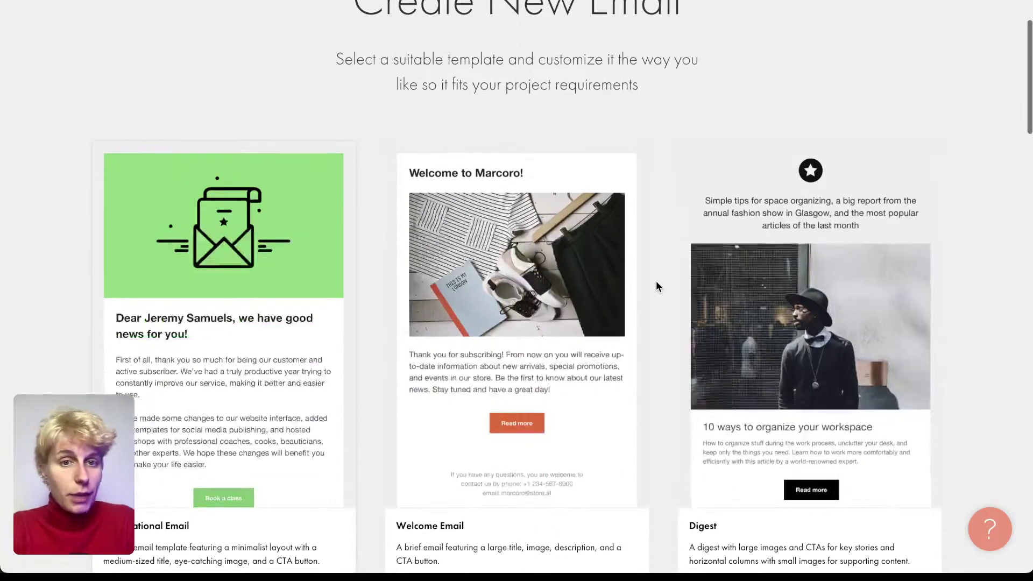
pyautogui.scroll(-8, 657, 286)
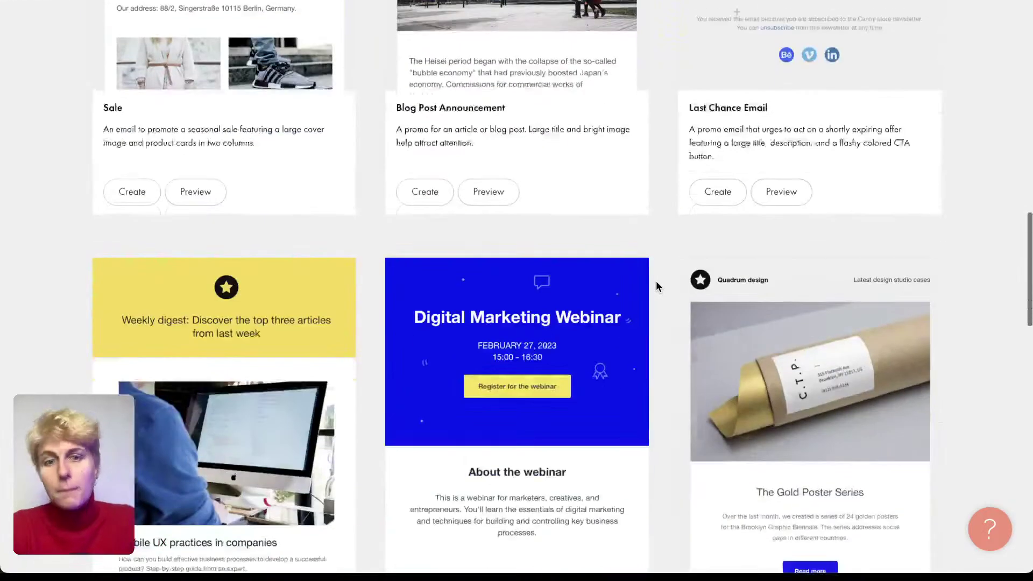
pyautogui.scroll(-1, 656, 286)
pyautogui.scroll(-5, 656, 286)
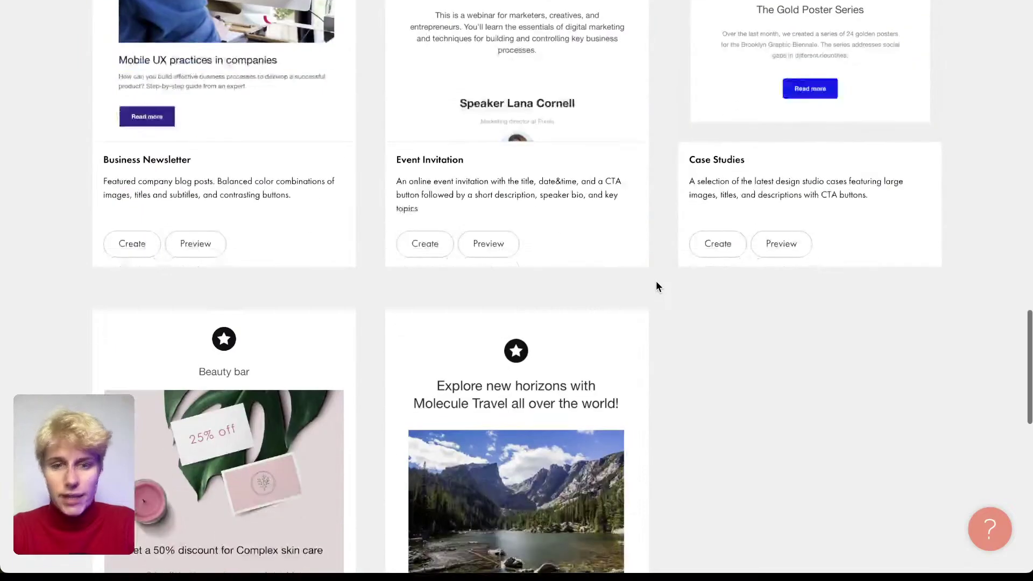
pyautogui.scroll(7, 60, 203)
pyautogui.scroll(20, 60, 203)
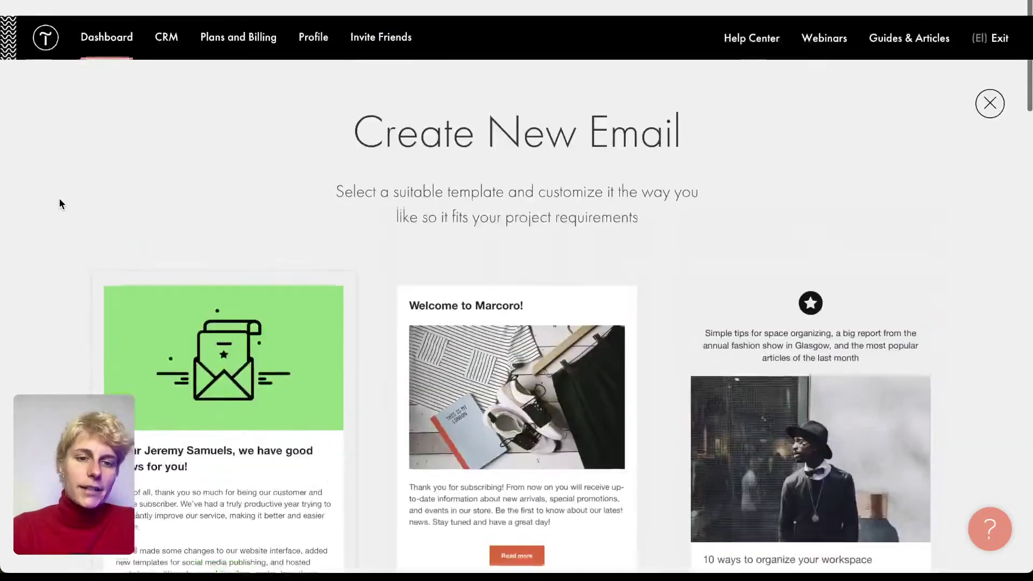
pyautogui.scroll(-20, 61, 203)
pyautogui.scroll(8, 59, 204)
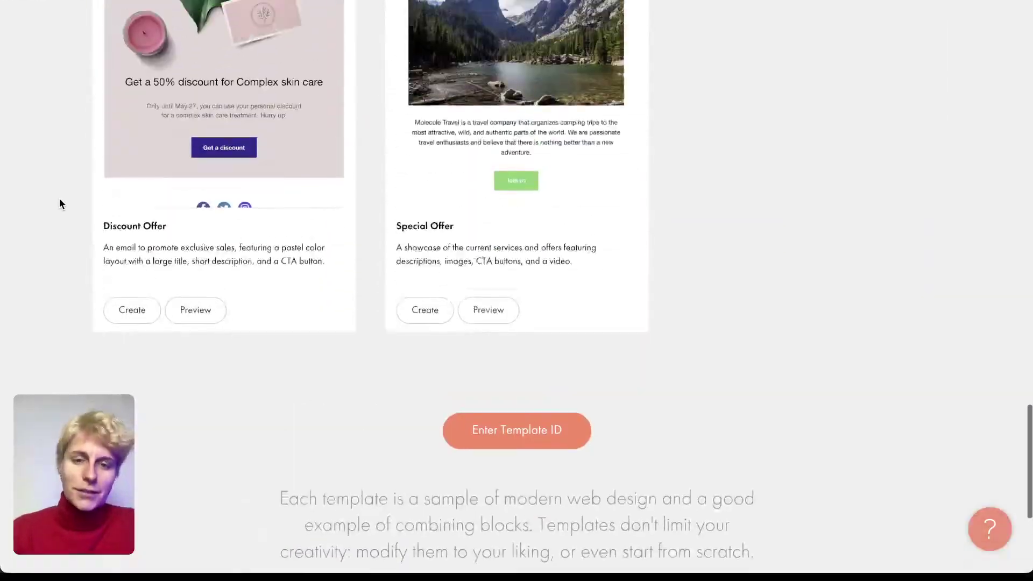
# - Look through the remaining email templates, preview Event Invitation, and create the email from it
pyautogui.scroll(-2, 60, 204)
pyautogui.scroll(-2, 59, 203)
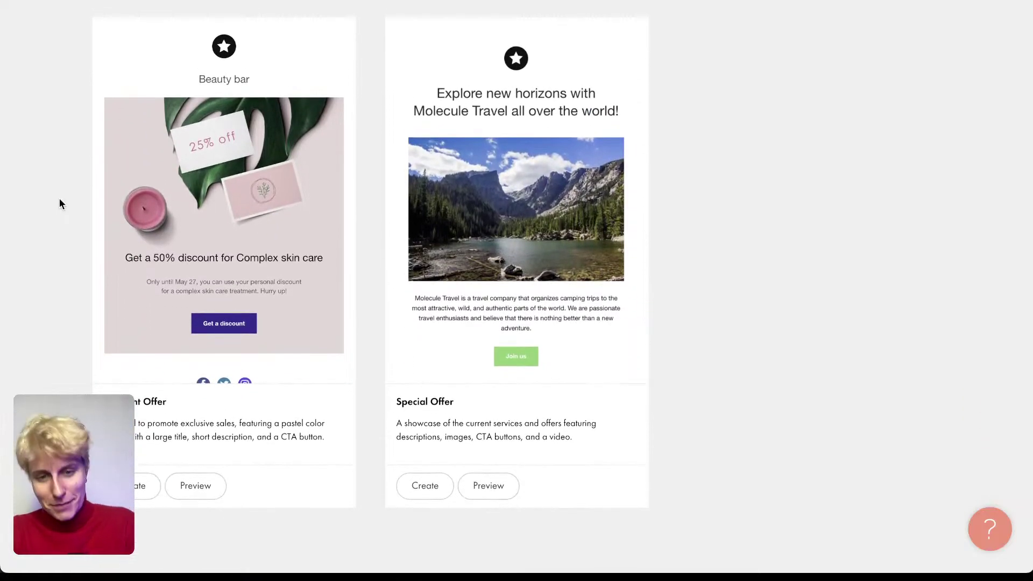
pyautogui.scroll(14, 253, 298)
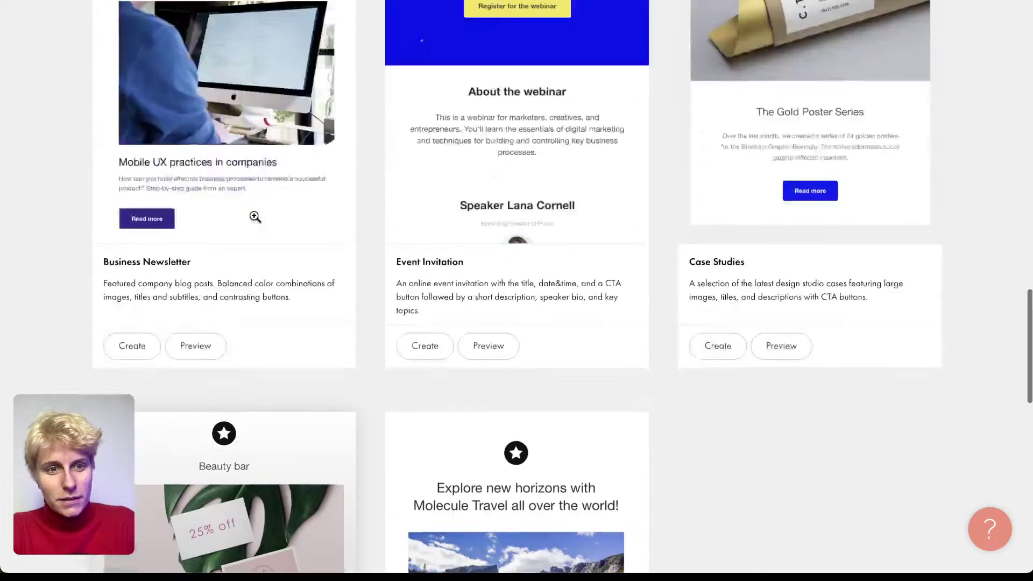
pyautogui.scroll(-3, 255, 323)
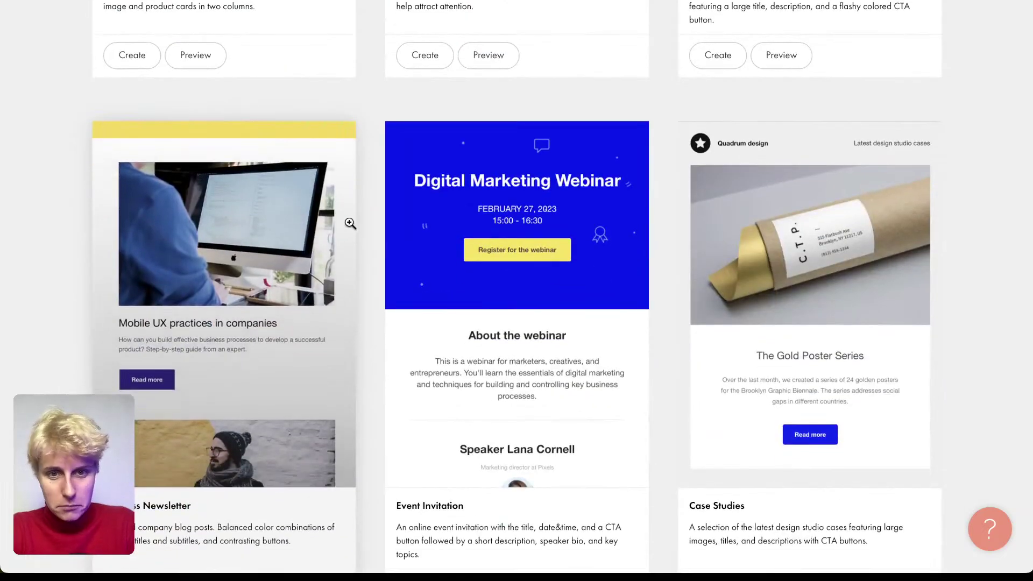
pyautogui.click(517, 291)
pyautogui.scroll(-10, 524, 280)
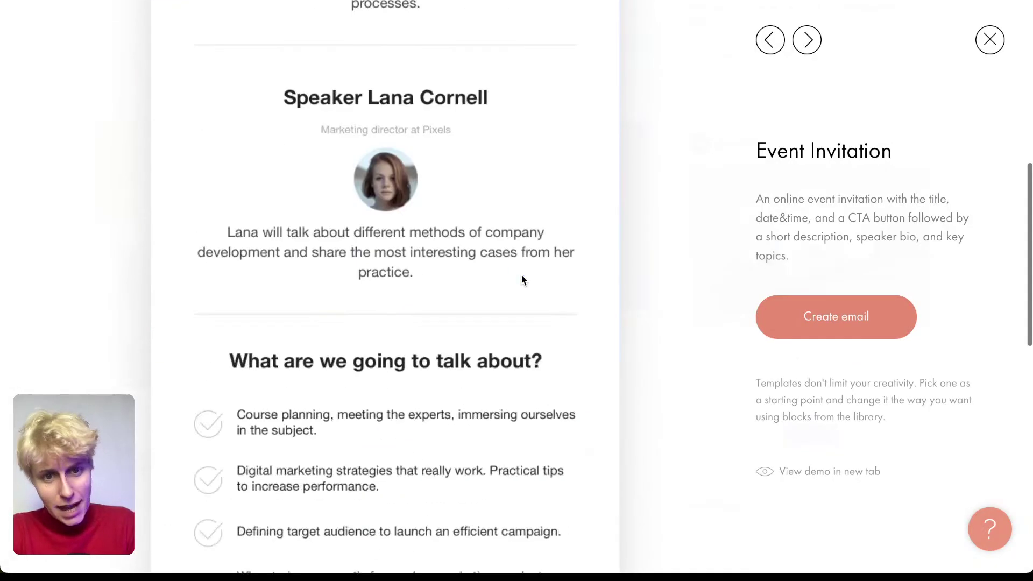
pyautogui.click(852, 317)
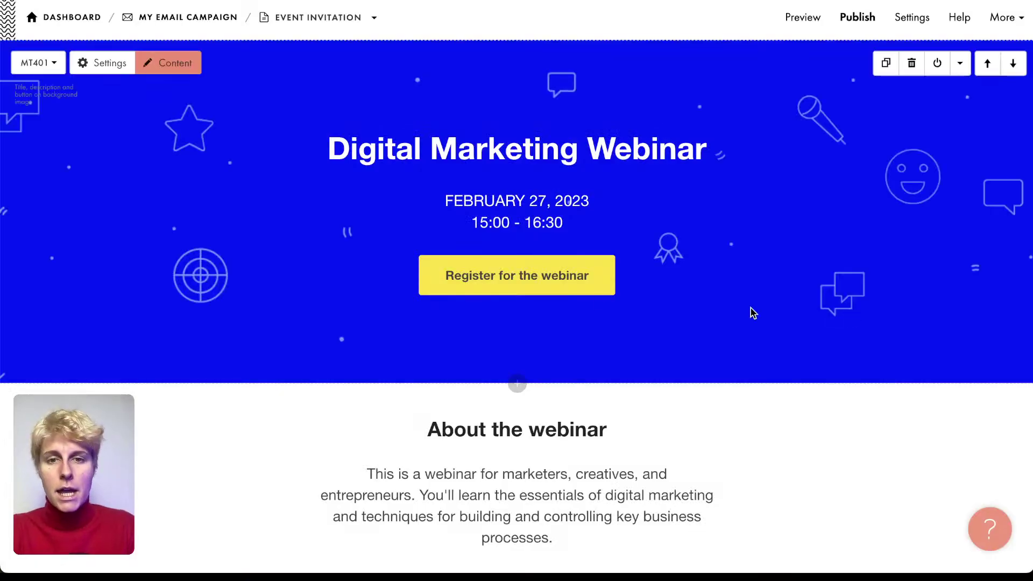
# - Insert a basic Button block (MB301) below the webinar banner and an Image block (MB201) beneath it
pyautogui.scroll(-5, 373, 341)
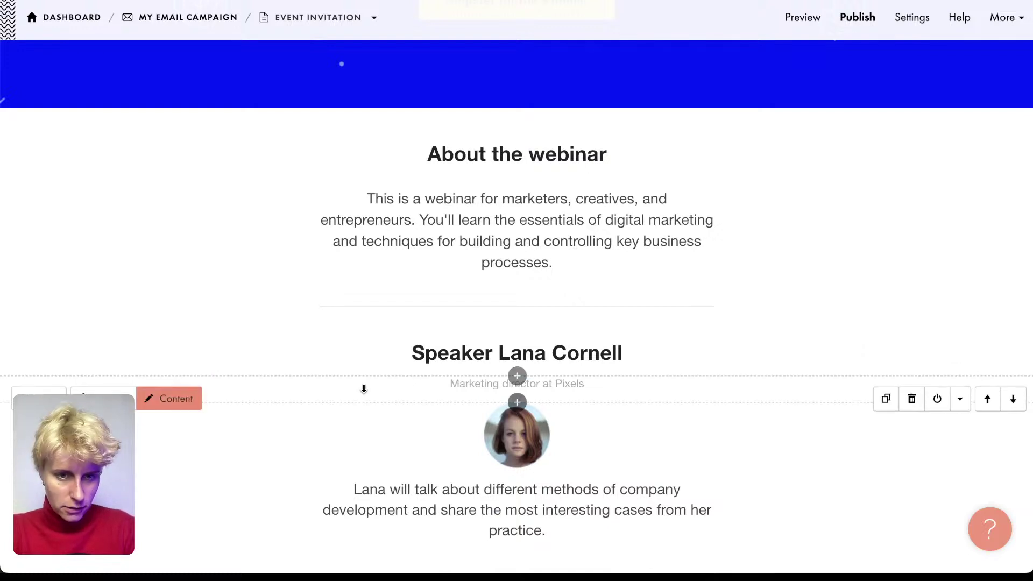
pyautogui.scroll(5, 362, 388)
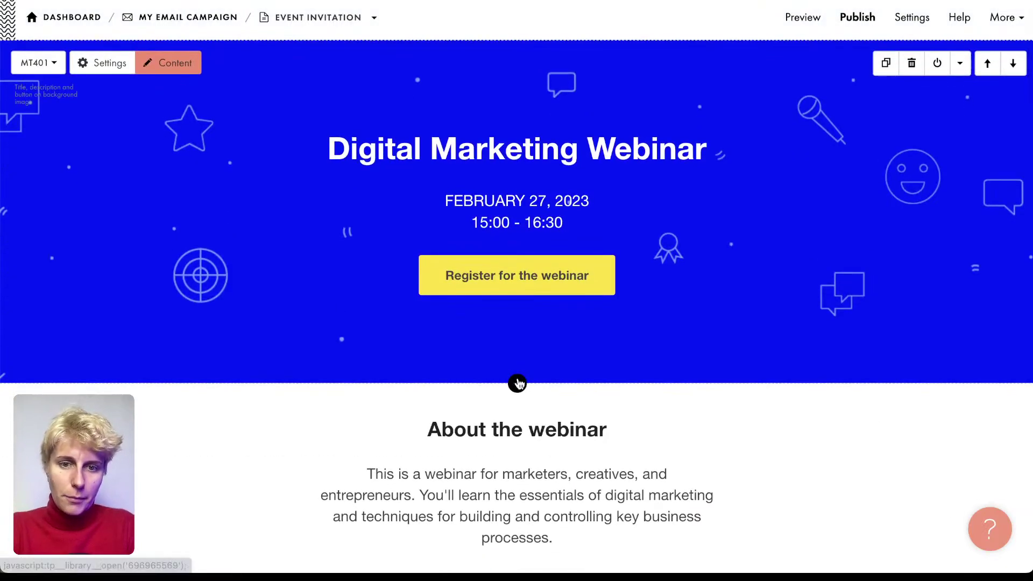
pyautogui.click(517, 383)
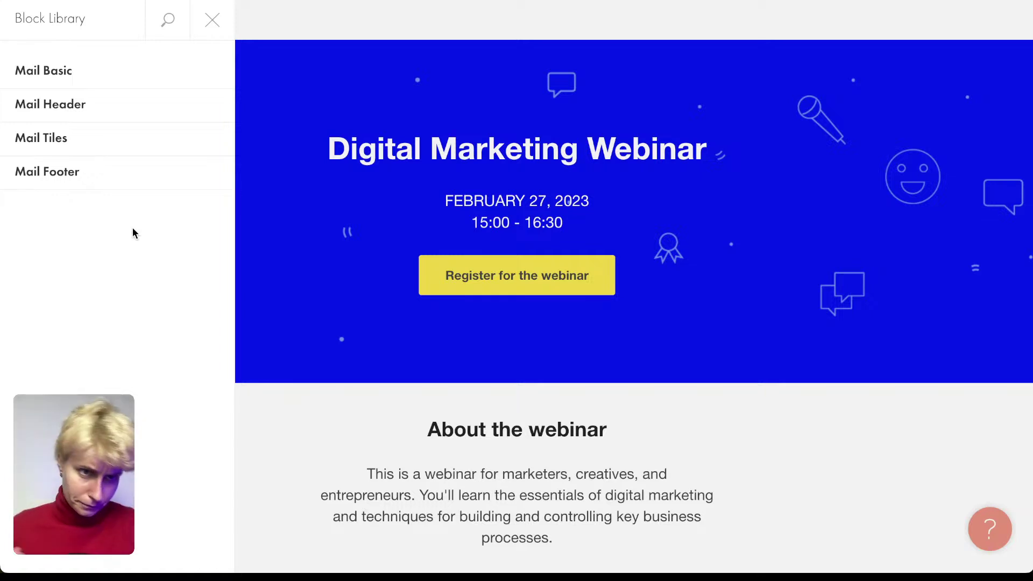
pyautogui.click(59, 79)
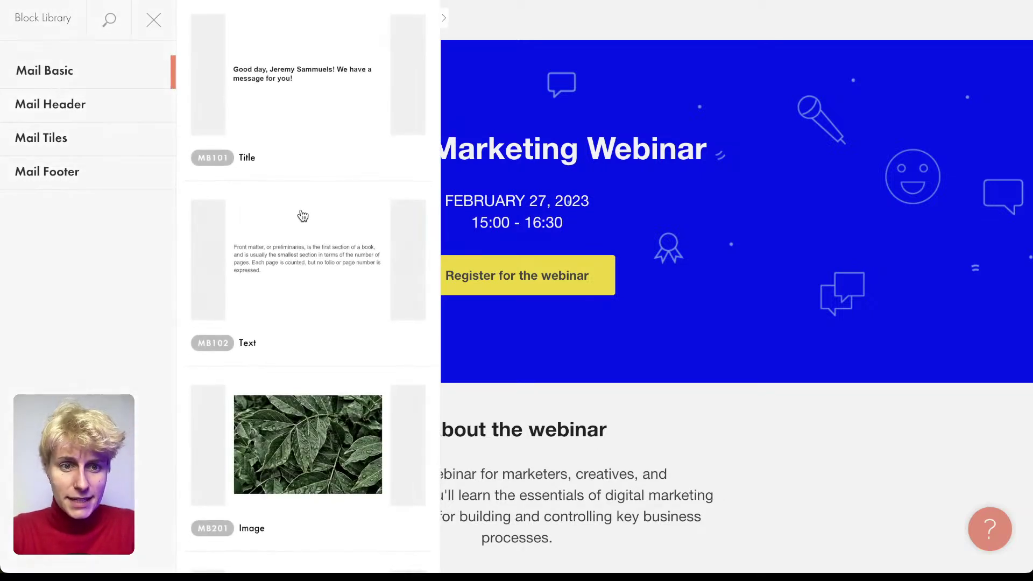
pyautogui.scroll(-10, 302, 216)
pyautogui.scroll(6, 303, 215)
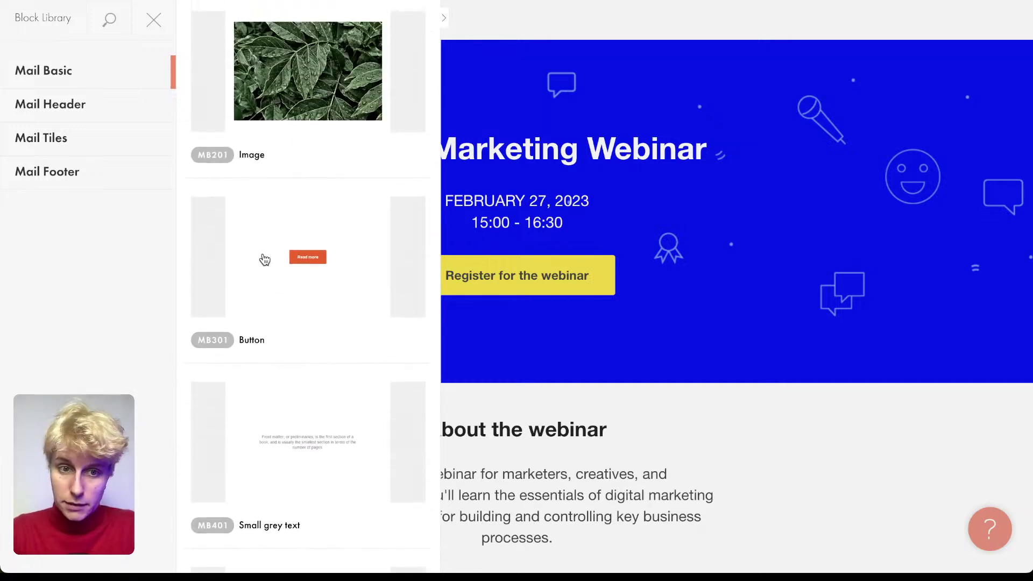
pyautogui.click(264, 260)
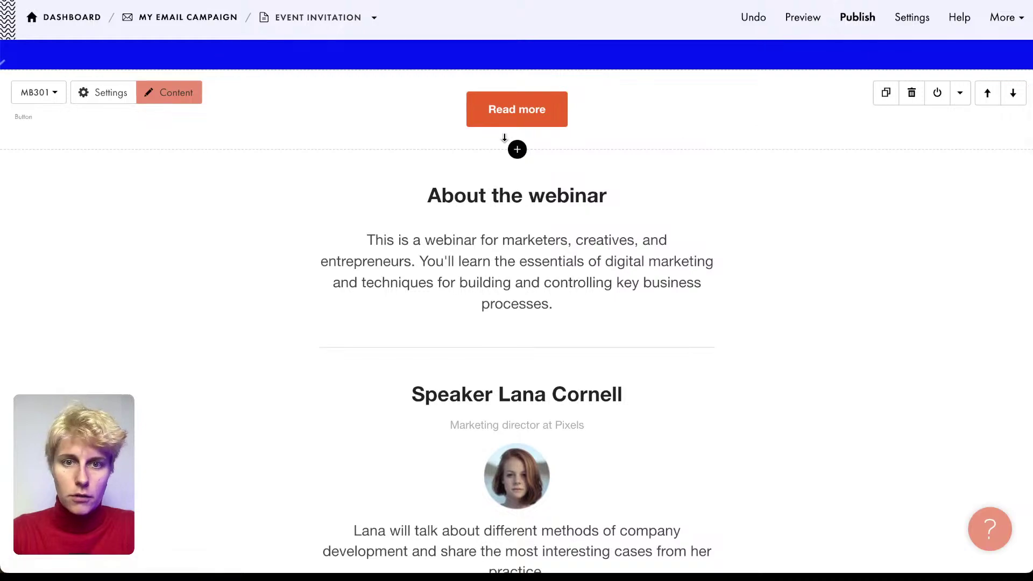
pyautogui.click(517, 149)
pyautogui.click(288, 127)
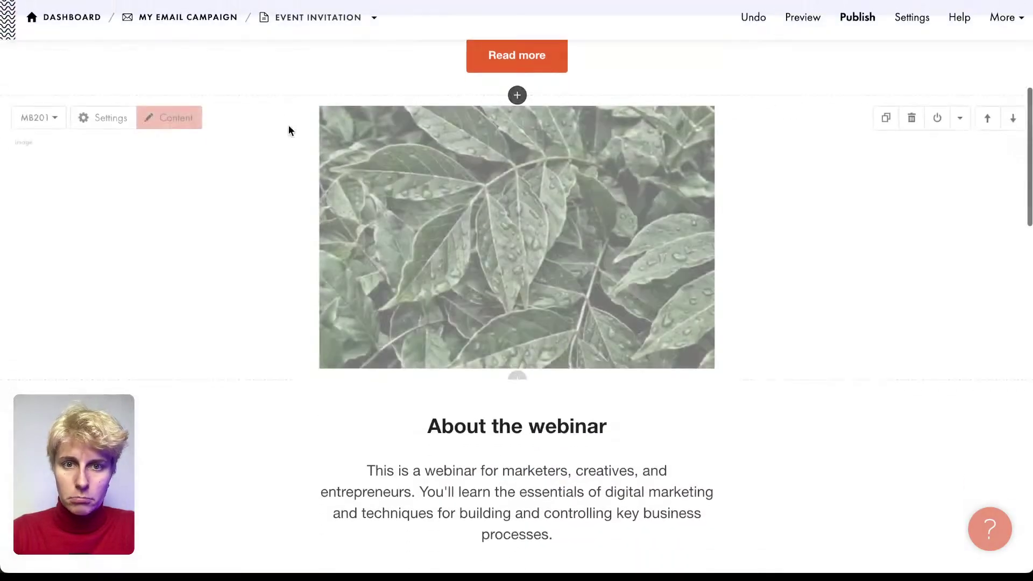
# - Browse the mail header blocks and insert the "Card with two columns and links" tile block (MT301) below the leaf image
pyautogui.click(517, 356)
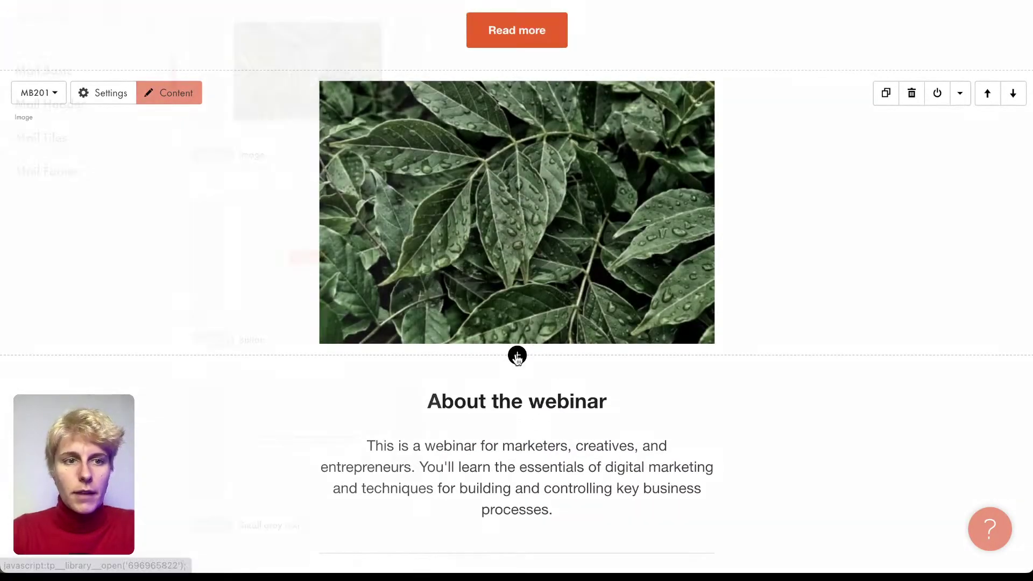
pyautogui.click(84, 106)
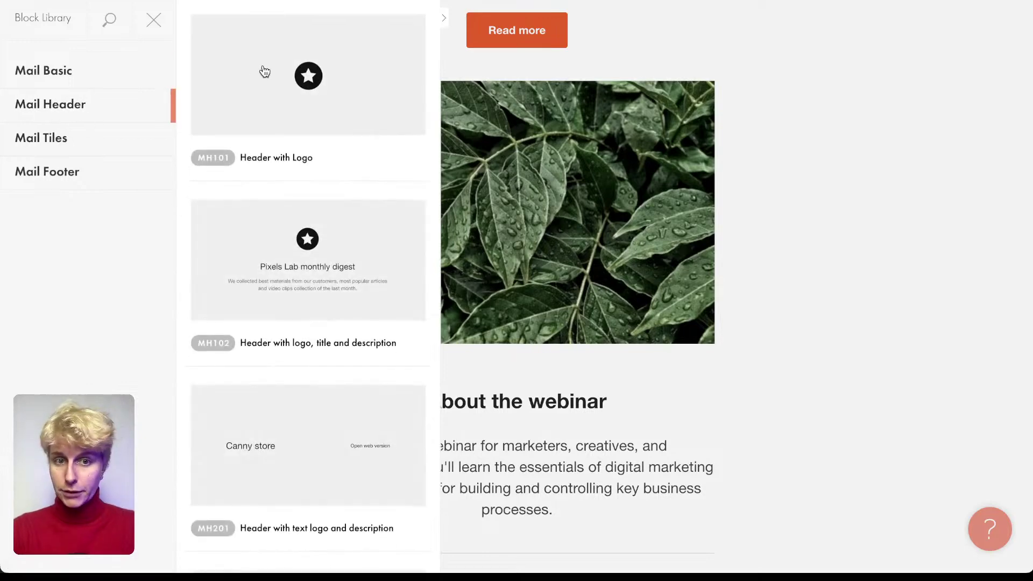
pyautogui.scroll(-9, 300, 345)
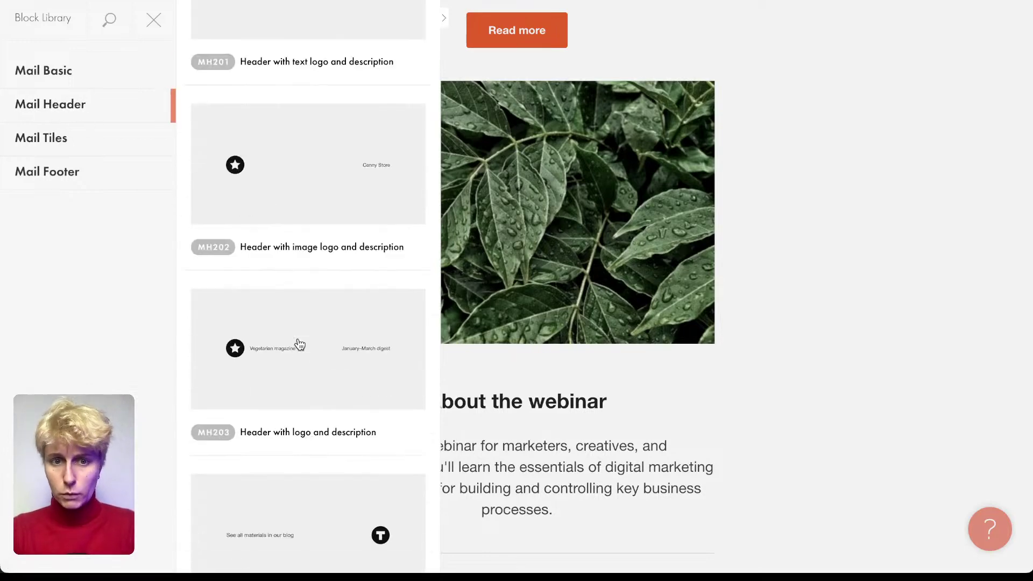
pyautogui.scroll(-10, 299, 344)
pyautogui.click(61, 137)
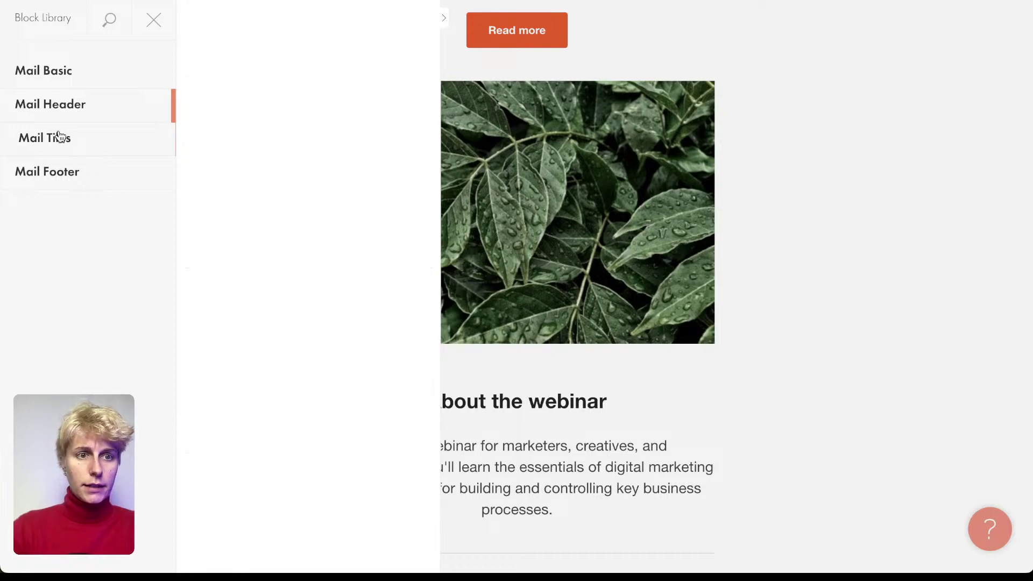
pyautogui.scroll(-8, 252, 228)
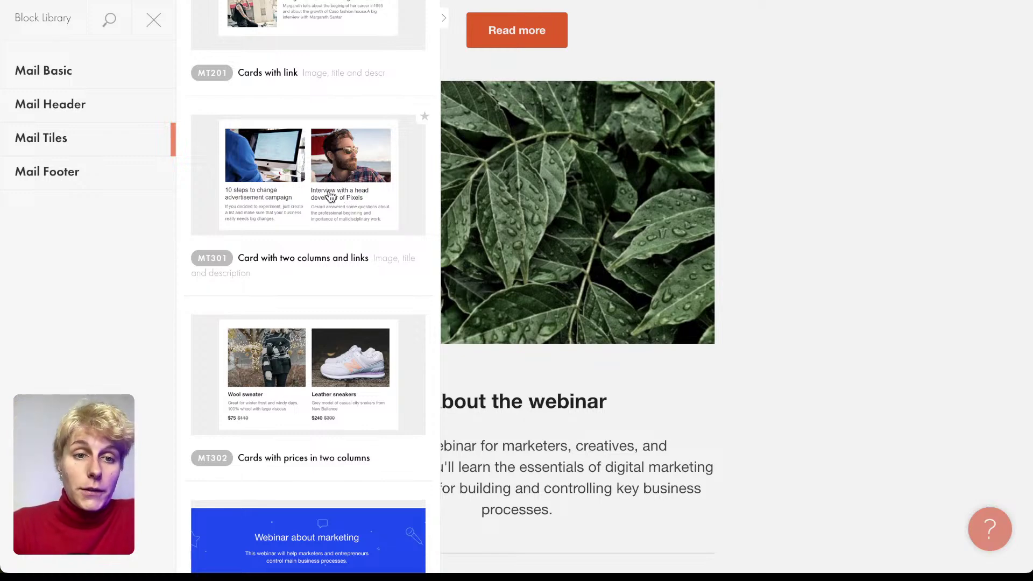
pyautogui.click(330, 196)
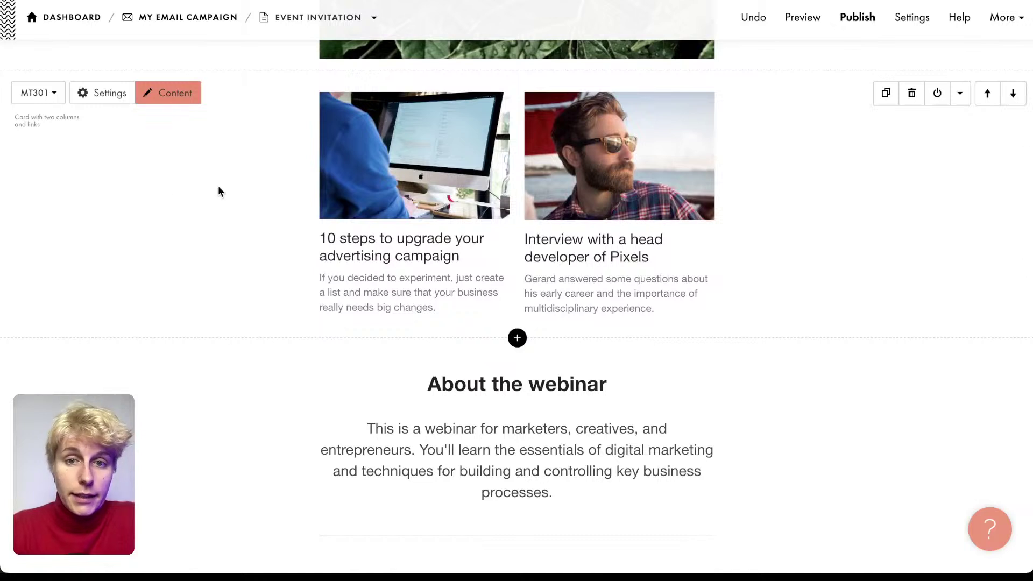
# - Set the two-column card block's alignment to Center, review its typography options, and save the settings
pyautogui.click(108, 97)
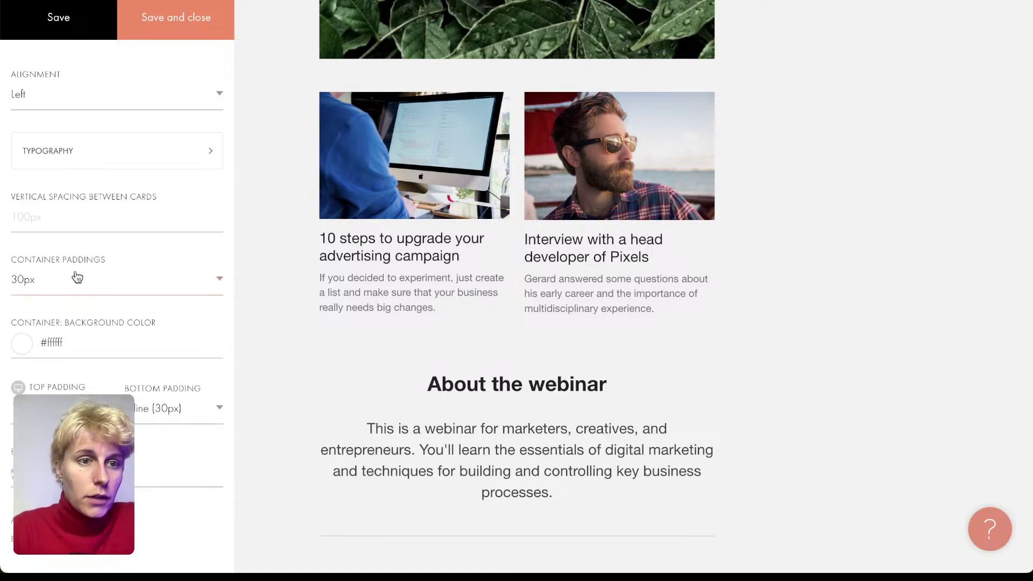
pyautogui.click(51, 104)
pyautogui.click(43, 113)
pyautogui.scroll(-1, 64, 186)
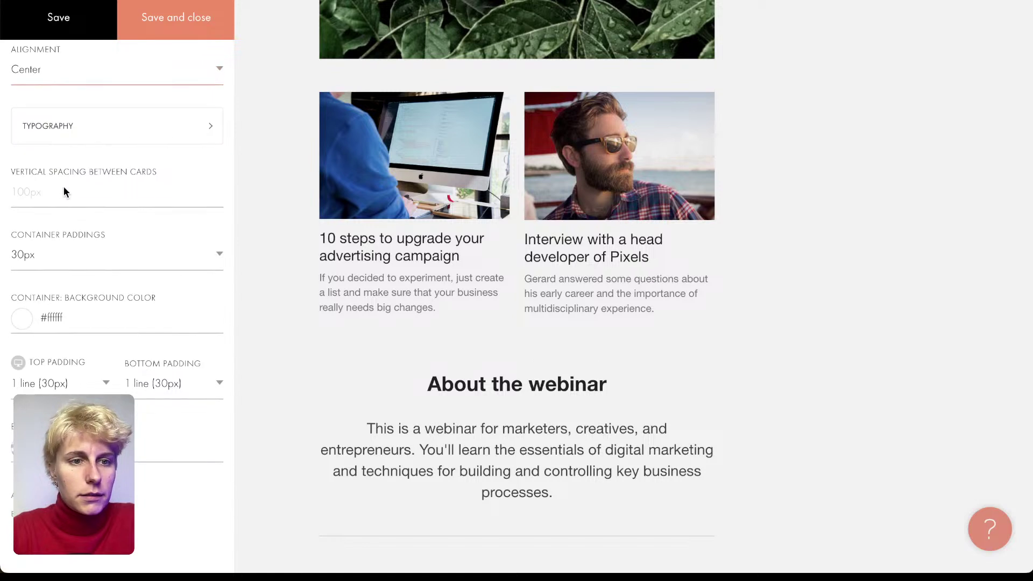
pyautogui.click(64, 187)
pyautogui.click(59, 122)
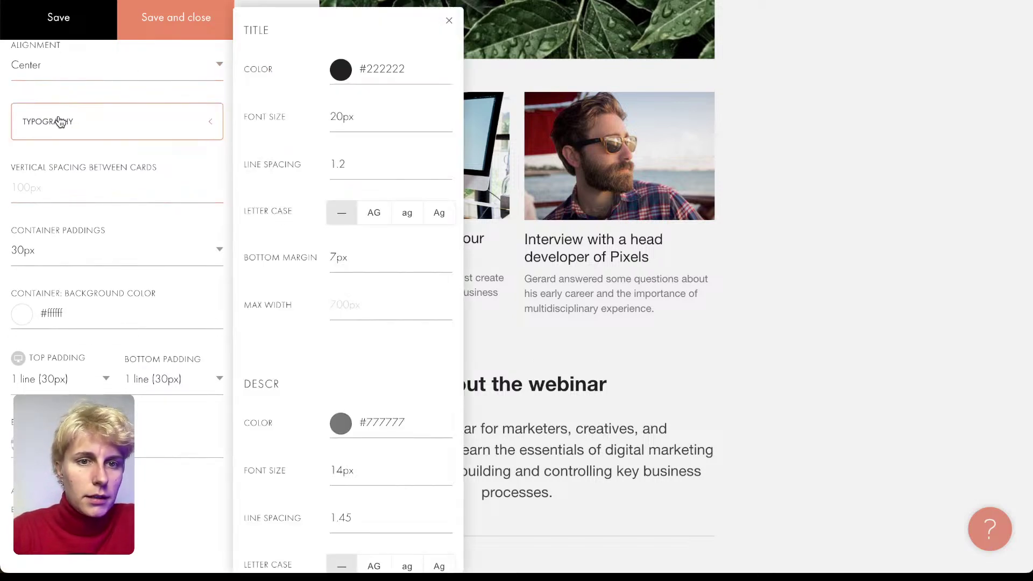
pyautogui.scroll(-3, 322, 212)
pyautogui.scroll(3, 322, 216)
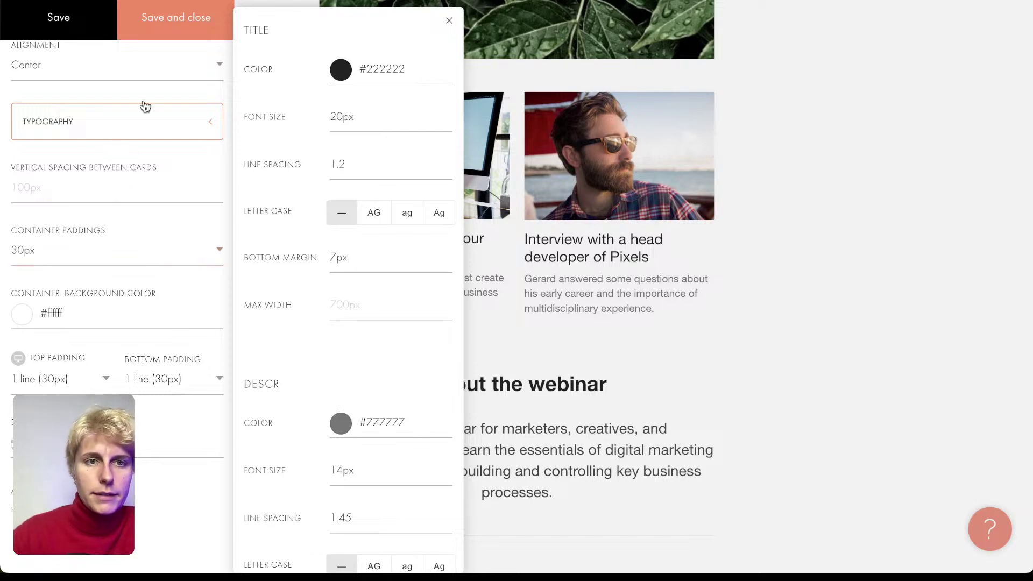
pyautogui.click(175, 18)
# - Insert the mail footer with links, title, description and logo at the bottom (MF301) between the Read more button and the leaf image
pyautogui.scroll(5, 399, 249)
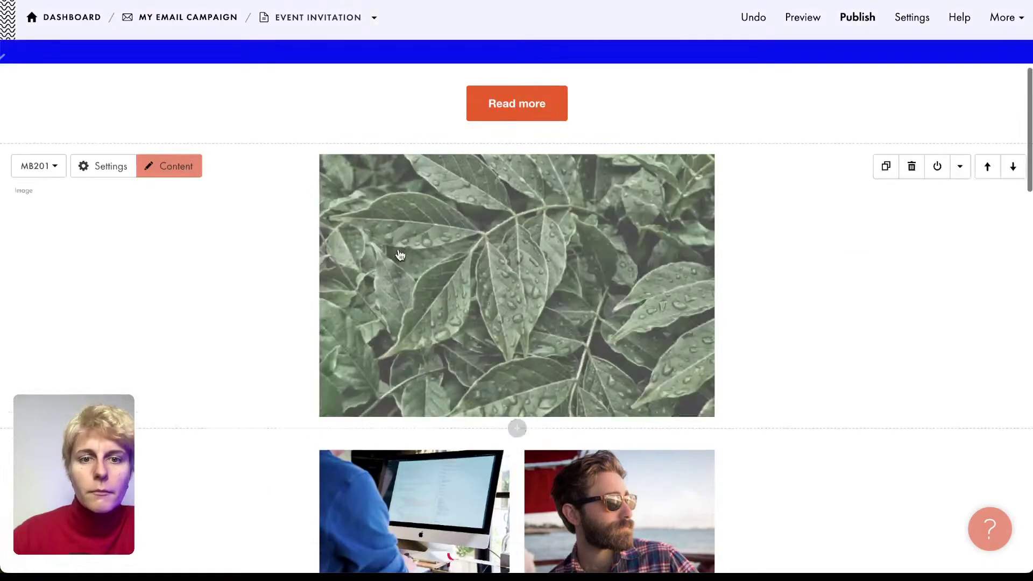
pyautogui.click(516, 144)
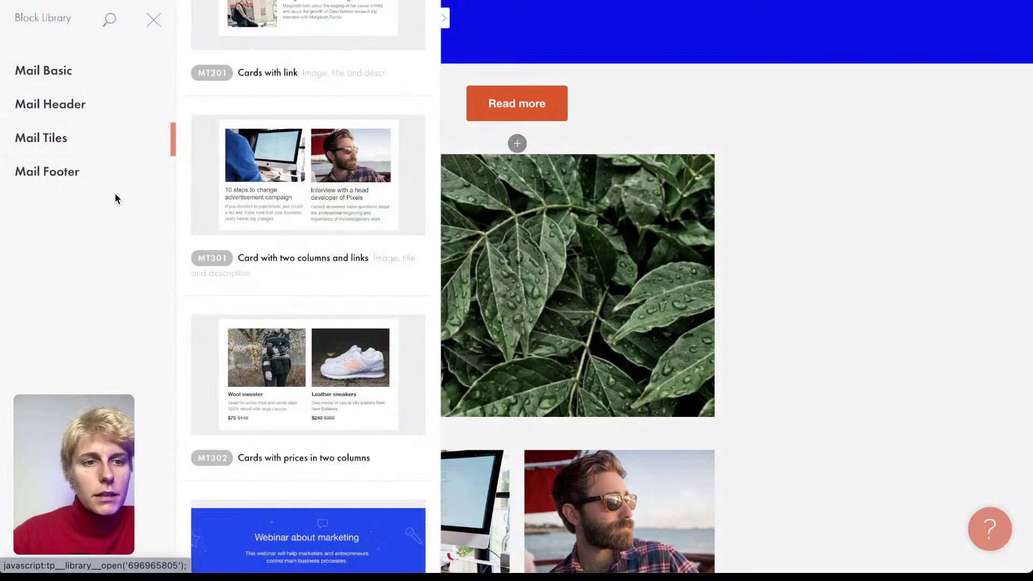
pyautogui.click(92, 171)
pyautogui.scroll(-5, 230, 342)
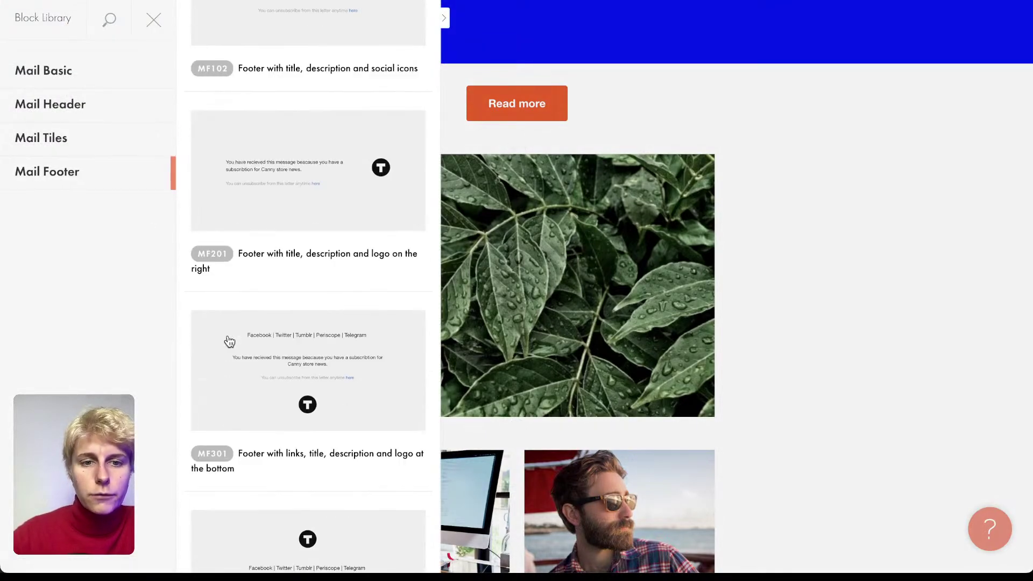
pyautogui.click(230, 342)
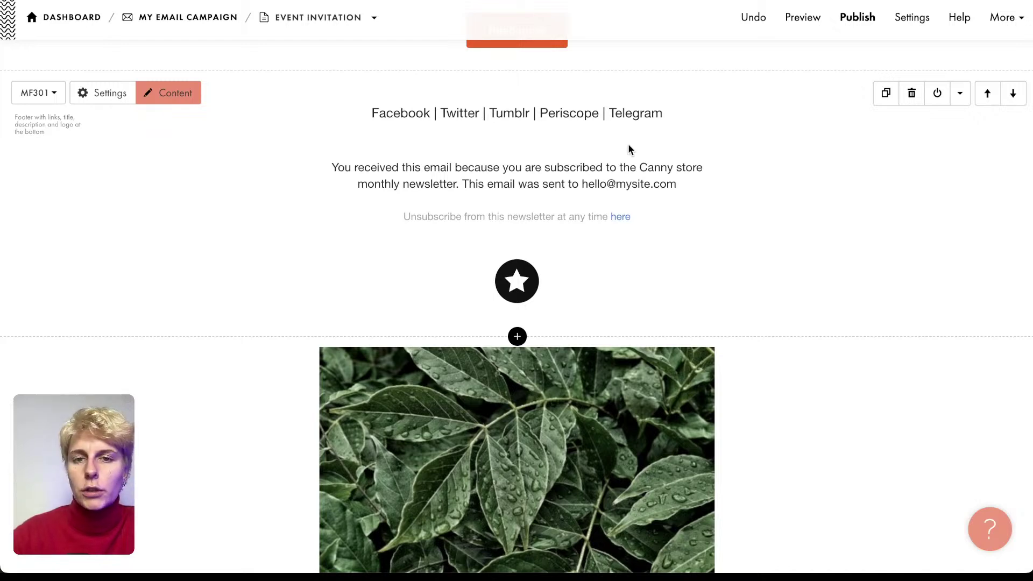
# - Delete the added footer, leaf image, Read more button and two-column card blocks from the email
pyautogui.scroll(3, 628, 145)
pyautogui.scroll(2, 629, 150)
pyautogui.scroll(-2, 630, 150)
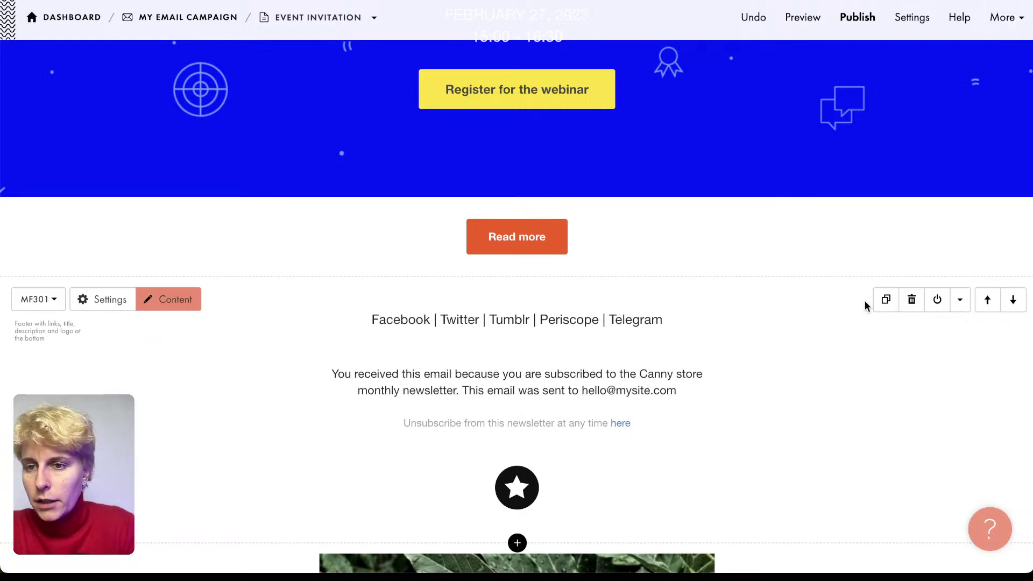
pyautogui.click(961, 306)
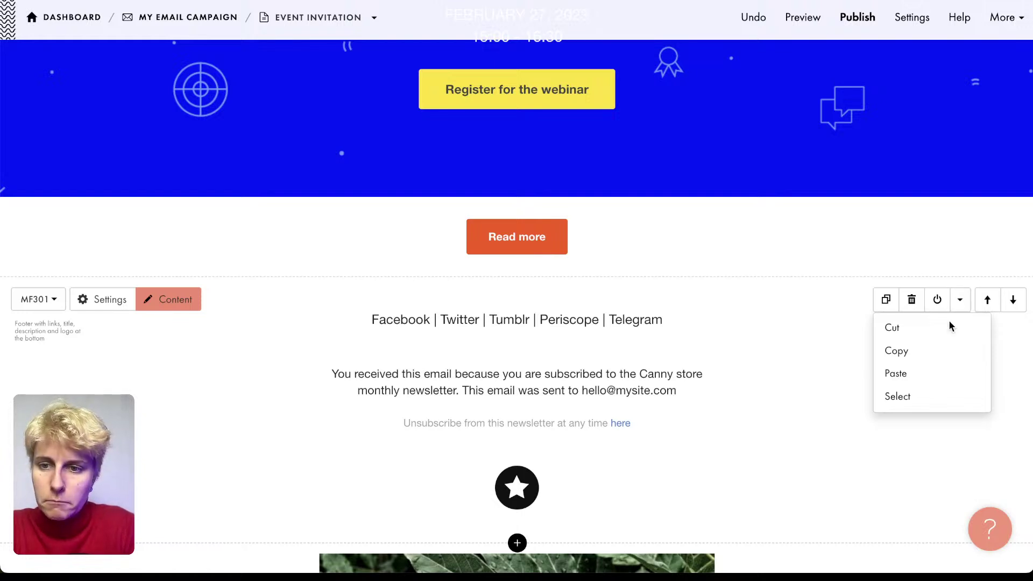
pyautogui.click(915, 304)
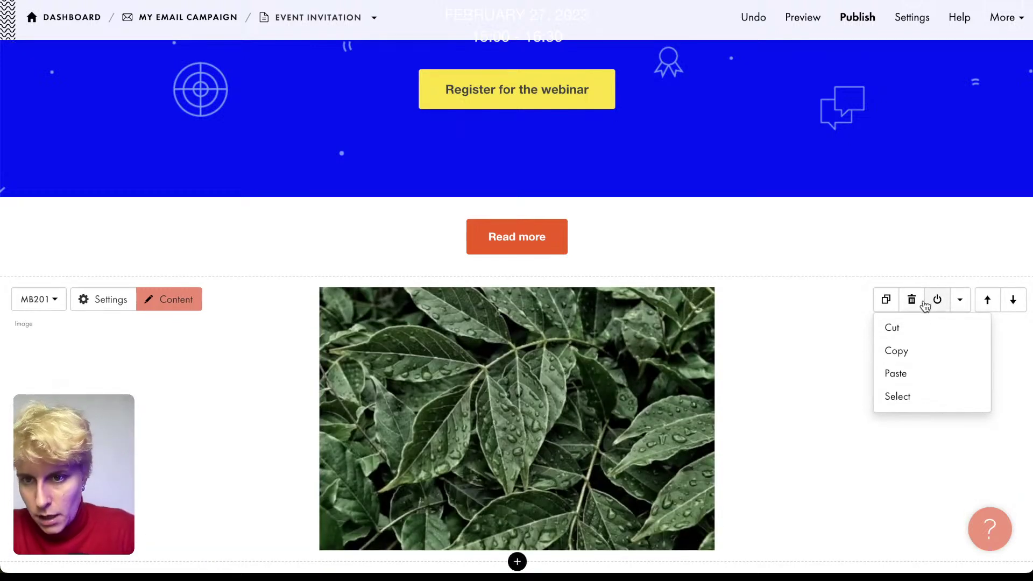
pyautogui.click(916, 306)
pyautogui.click(914, 222)
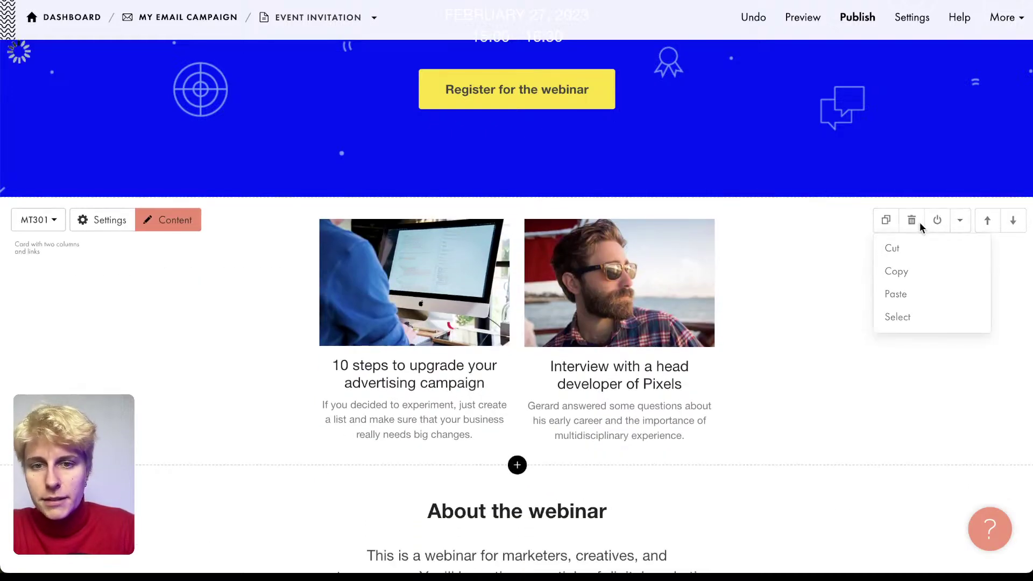
pyautogui.click(916, 221)
# - Replace the cover block's title with "Web Design Event Invitation"
pyautogui.scroll(4, 527, 272)
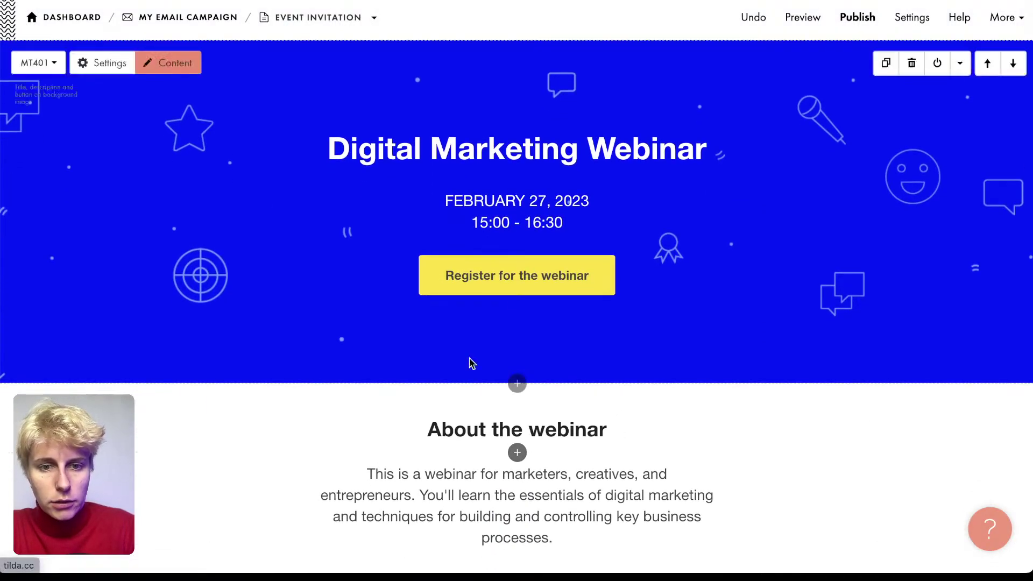
pyautogui.tripleClick(466, 153)
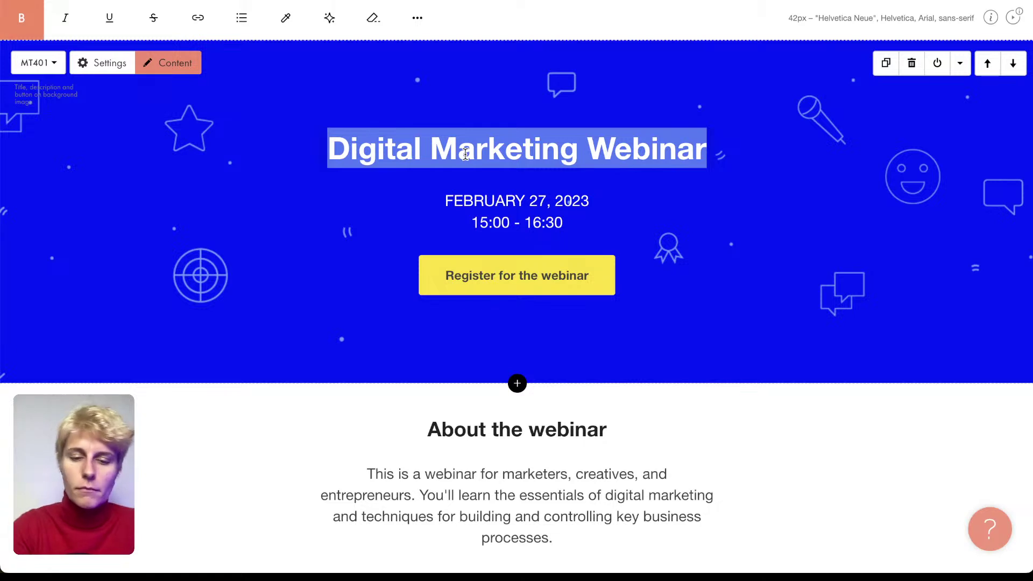
pyautogui.write('Web Desing')
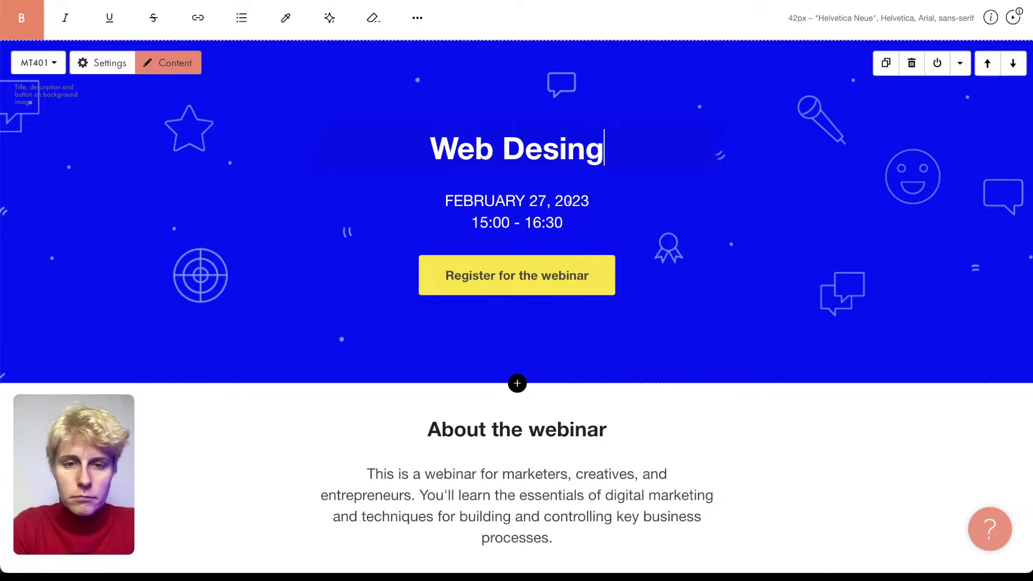
pyautogui.press('BackSpace')
pyautogui.press('BackSpace')
pyautogui.press('BackSpace')
pyautogui.write('gn')
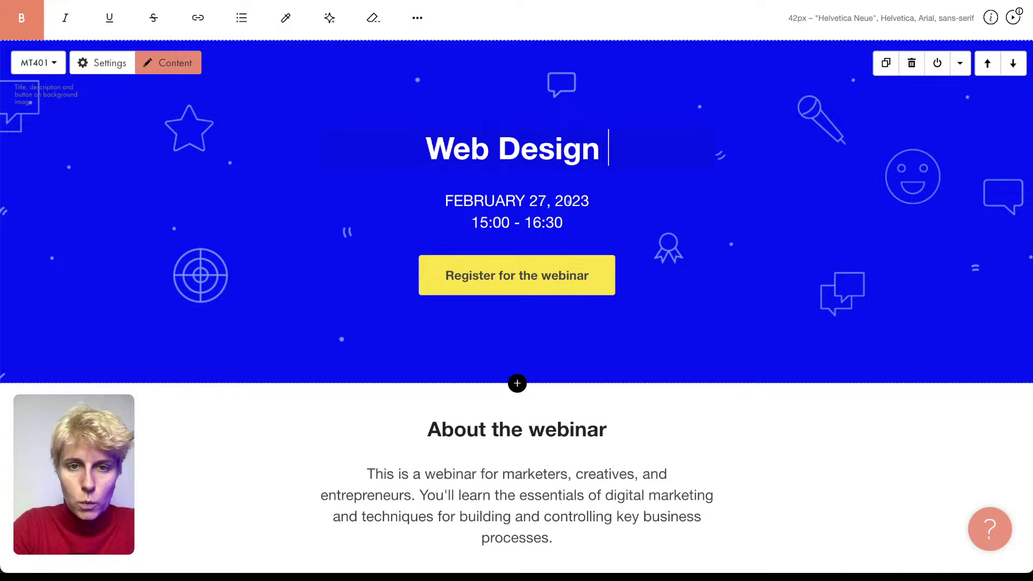
pyautogui.write(' Event ')
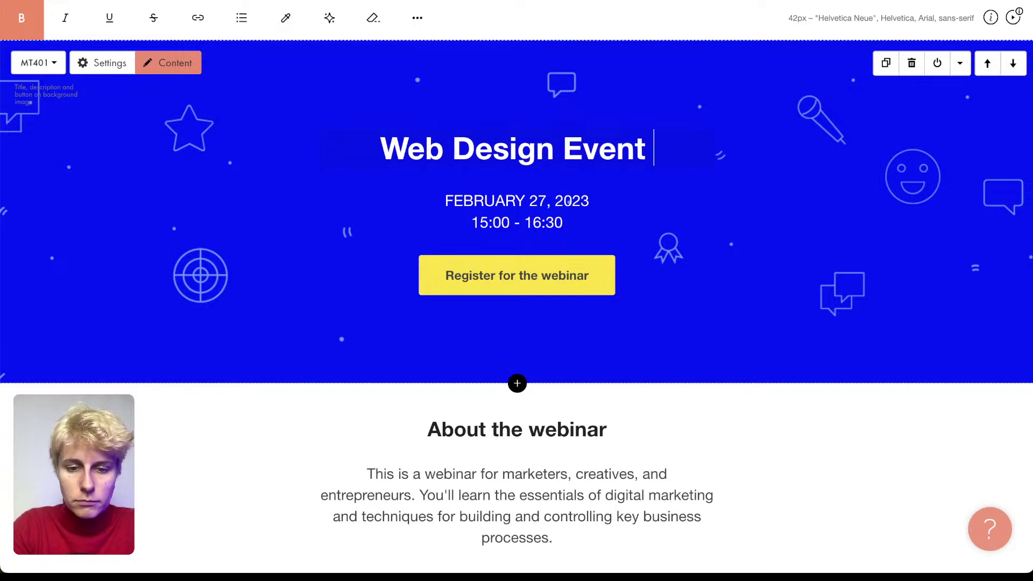
pyautogui.write('Invitation')
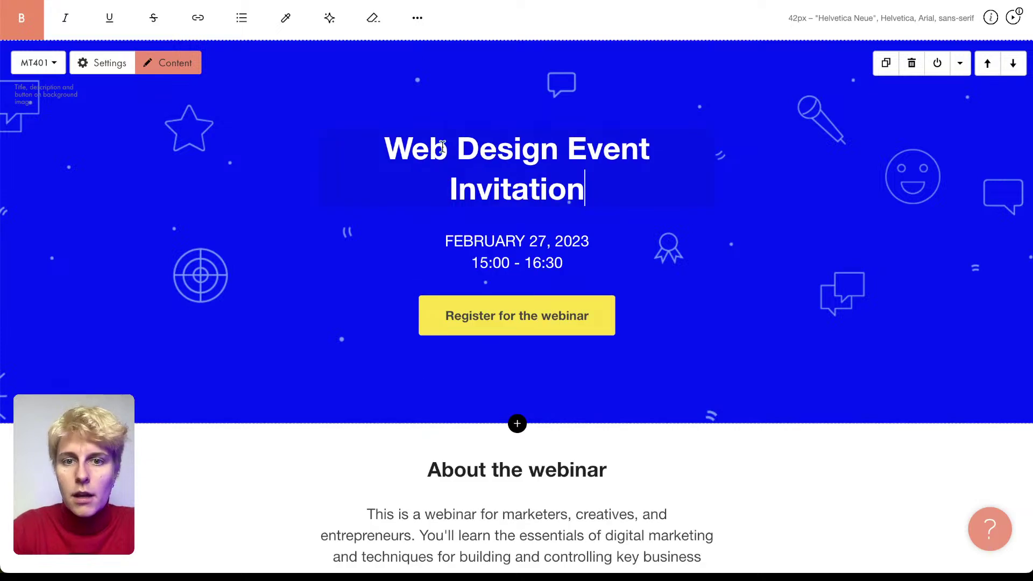
pyautogui.click(422, 102)
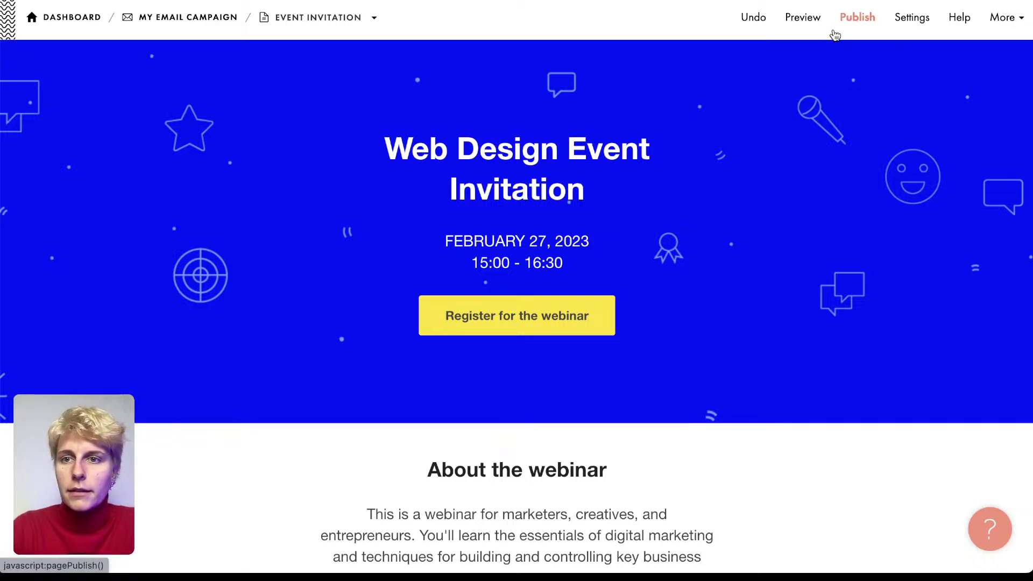
# - Preview the whole event invitation email and publish it
pyautogui.click(810, 33)
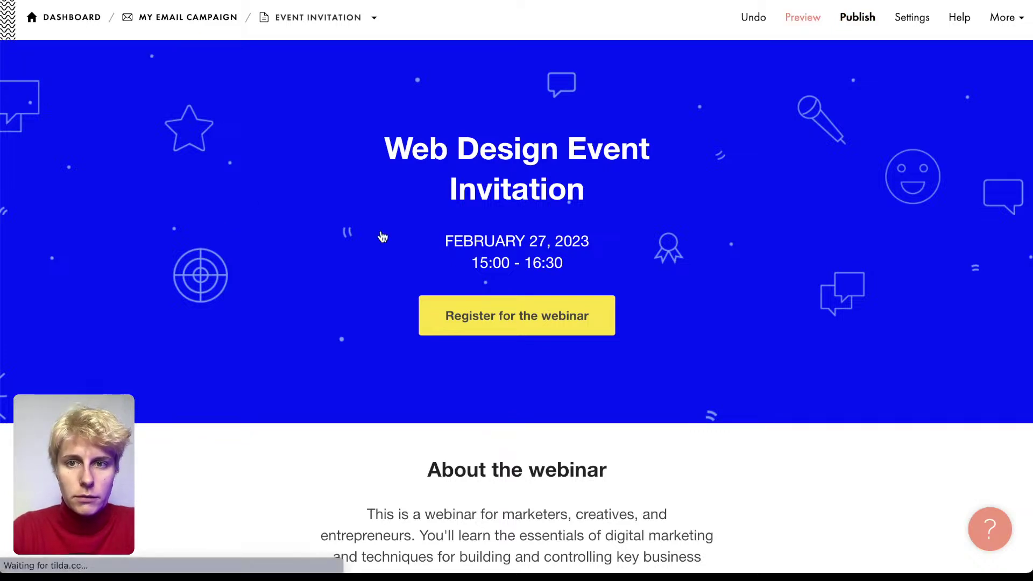
pyautogui.scroll(-20, 383, 236)
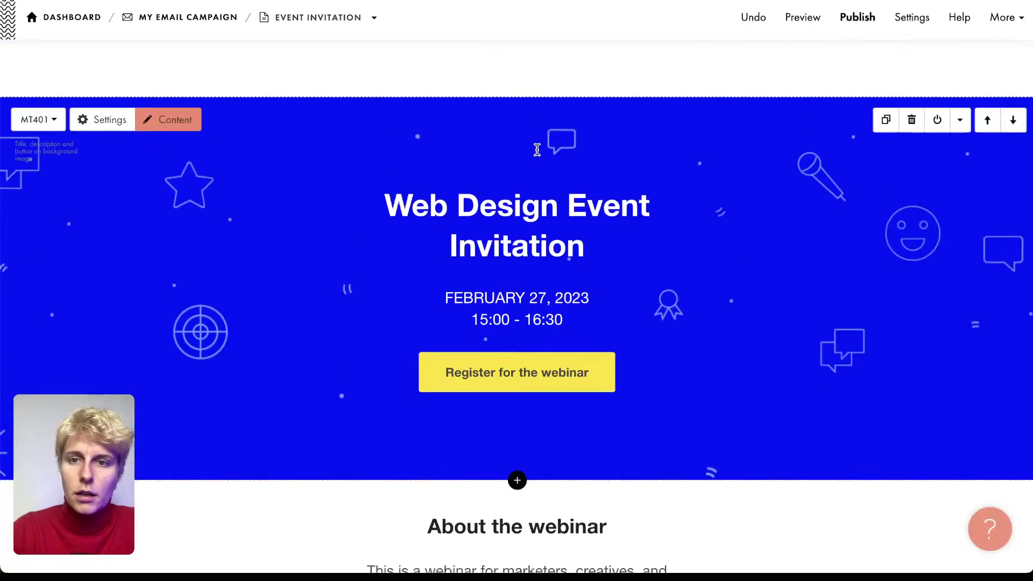
pyautogui.click(858, 17)
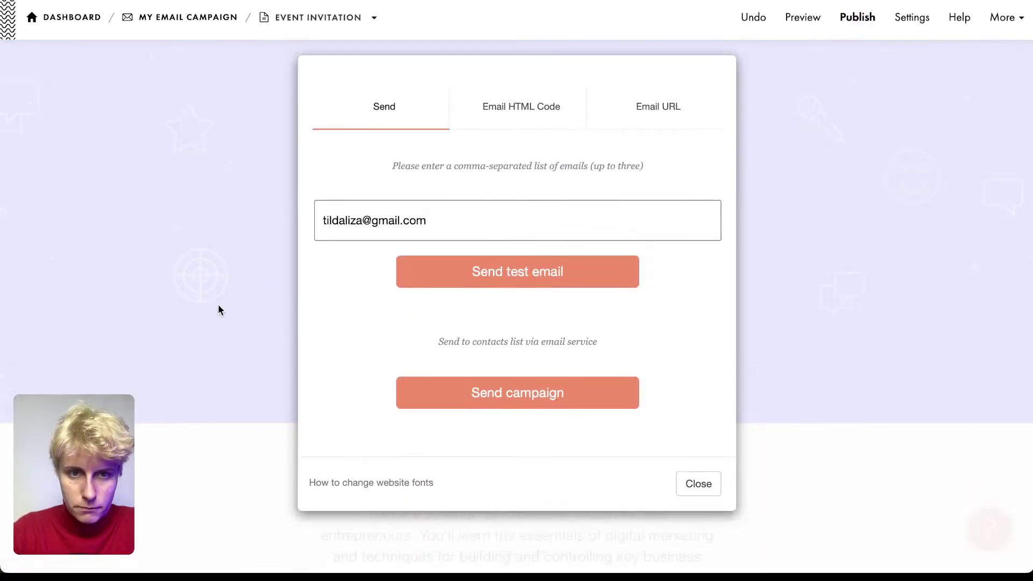
# - Check the published email's HTML code and URL options, and clear the recipient address in the test email field
pyautogui.click(520, 102)
pyautogui.click(650, 117)
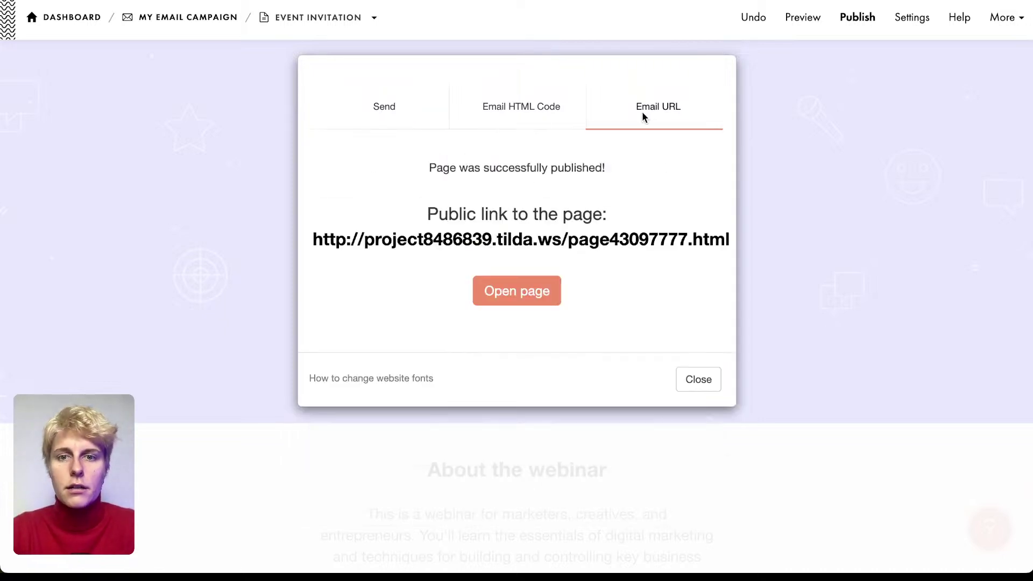
pyautogui.click(422, 118)
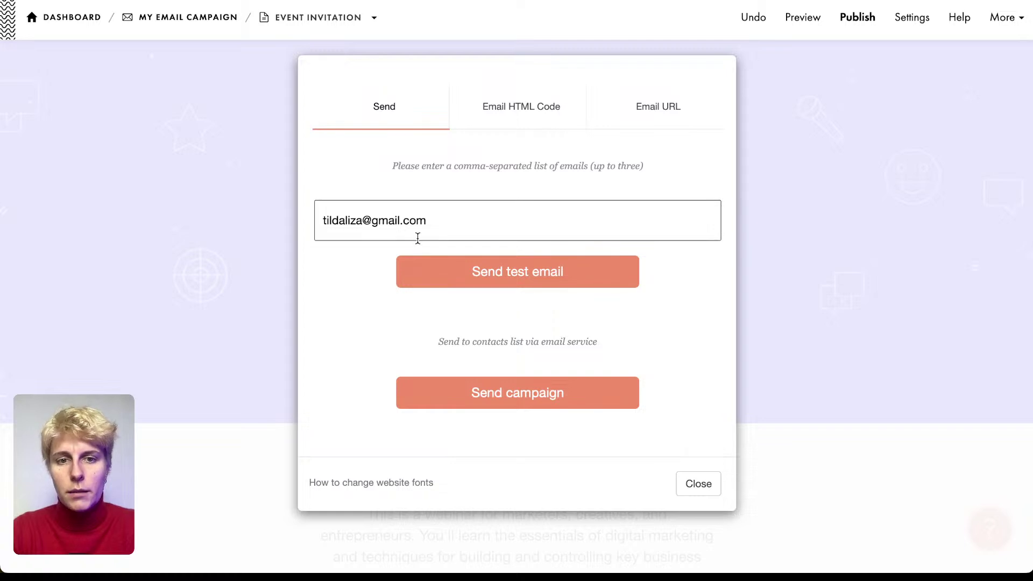
pyautogui.tripleClick(407, 222)
pyautogui.write('ra')
pyautogui.press('BackSpace')
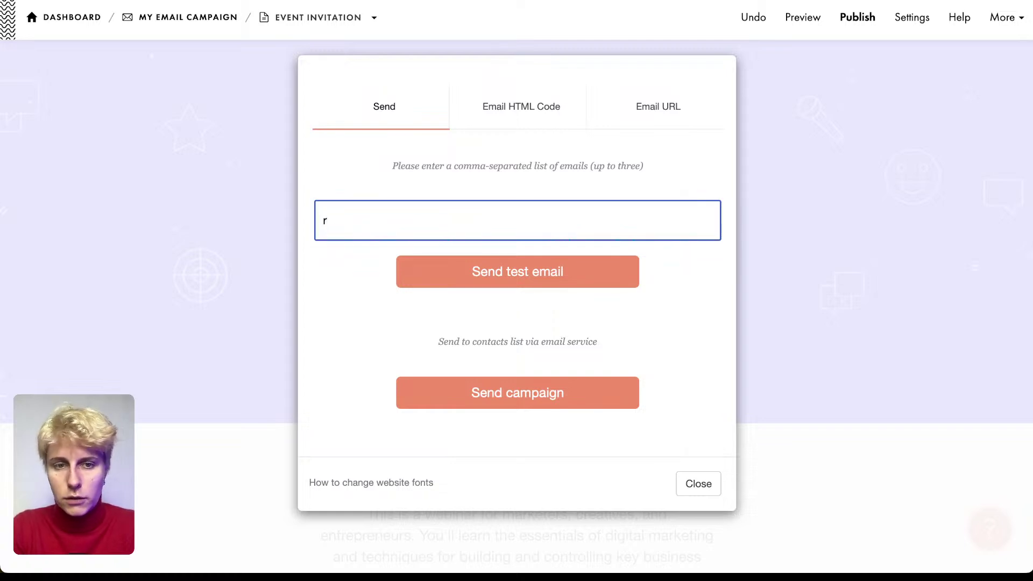
pyautogui.press('BackSpace')
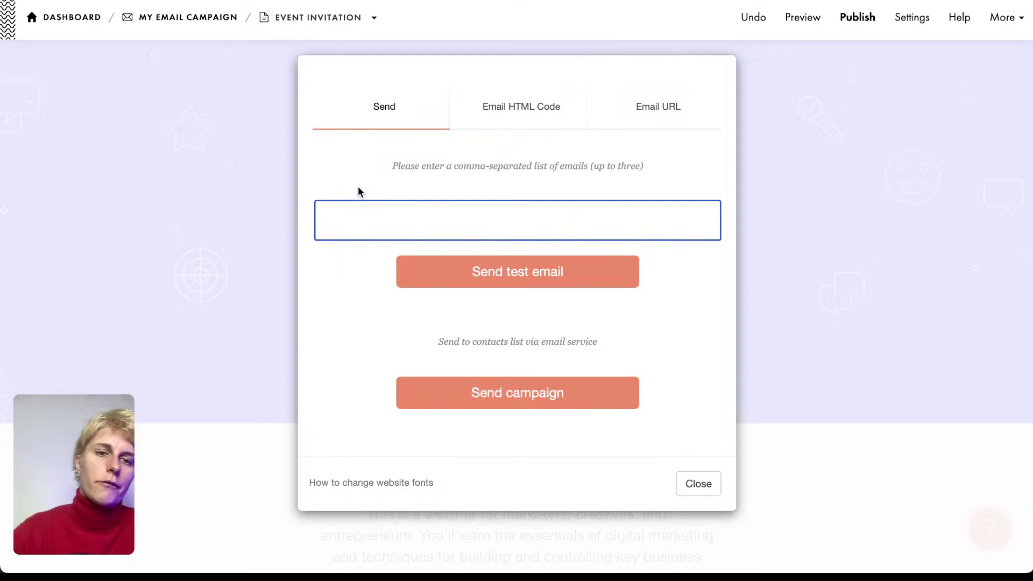
pyautogui.click(548, 335)
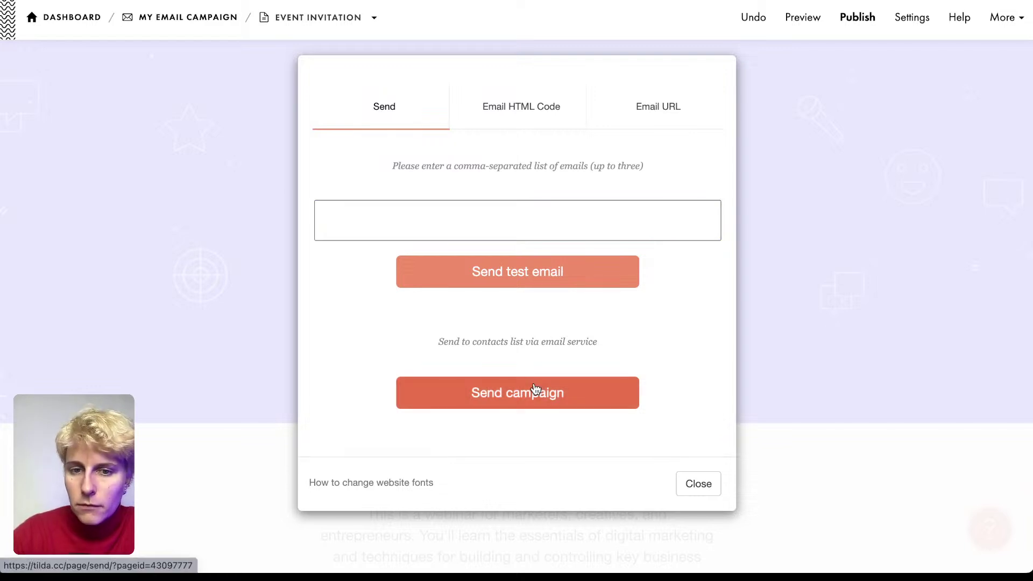
# - Review the email's HTML code for export, and look over its public page in a separate browser tab before closing it
pyautogui.click(523, 108)
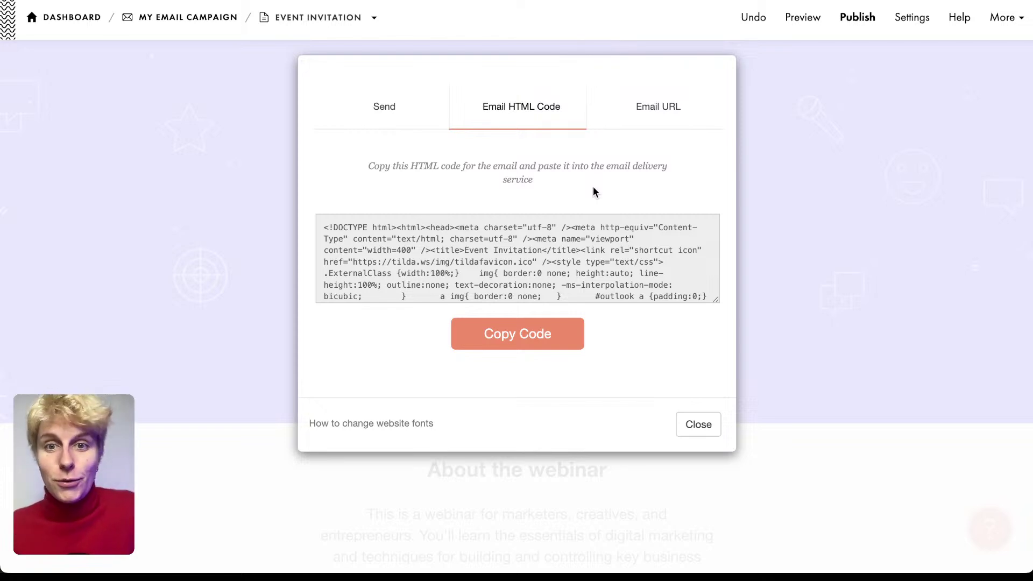
pyautogui.click(667, 106)
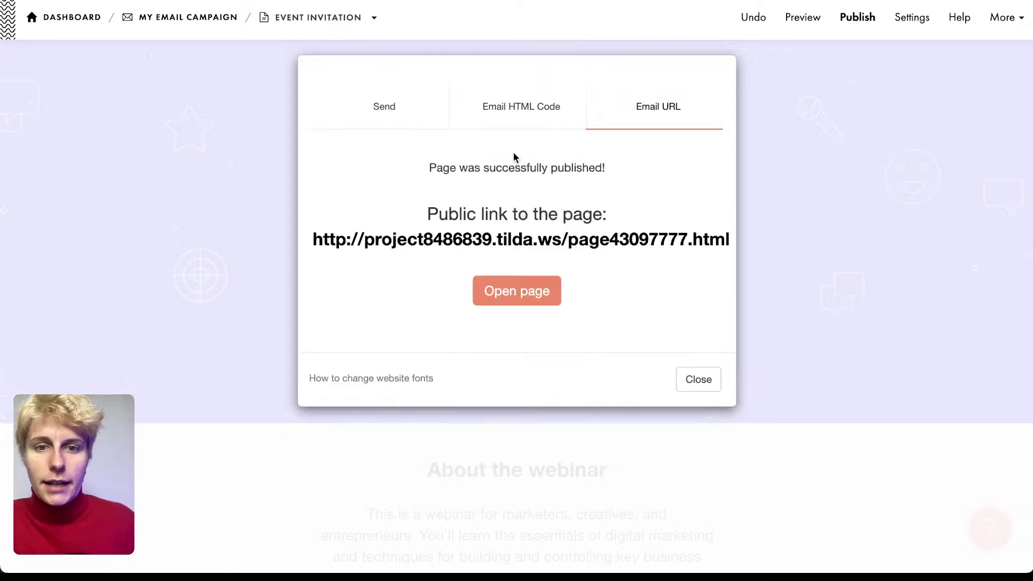
pyautogui.click(504, 237)
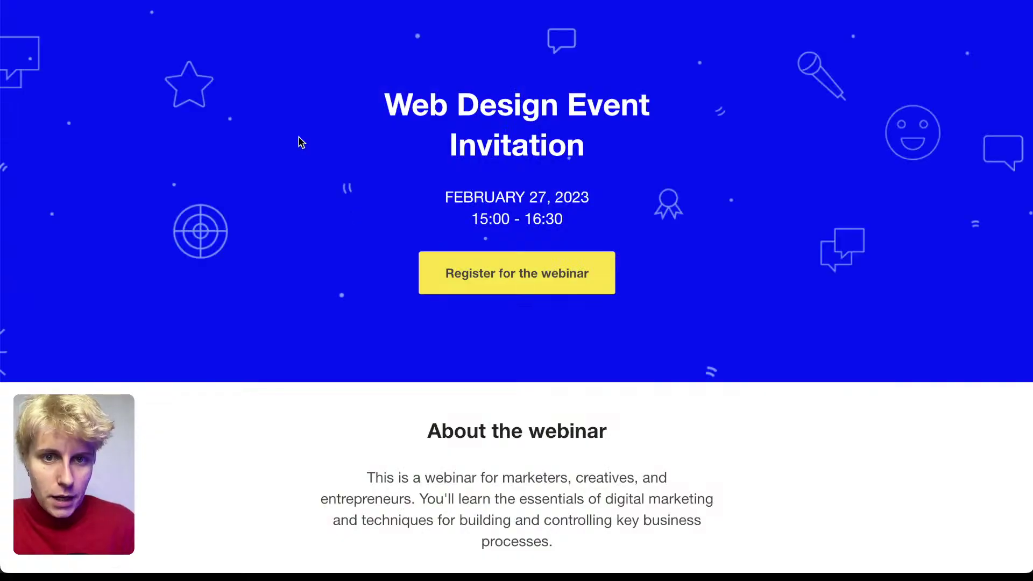
pyautogui.scroll(-20, 454, 265)
pyautogui.scroll(20, 455, 265)
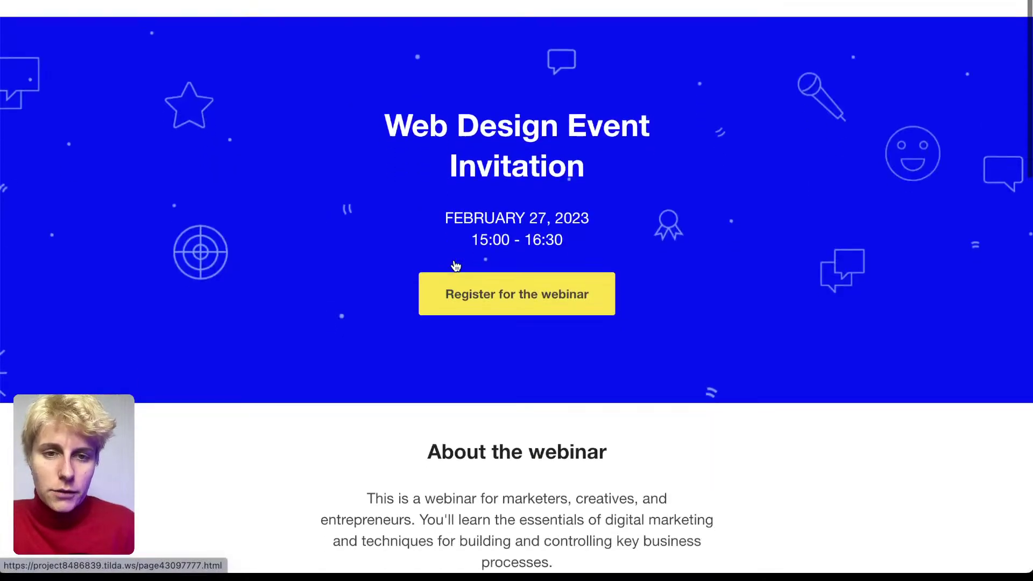
pyautogui.scroll(-1, 454, 267)
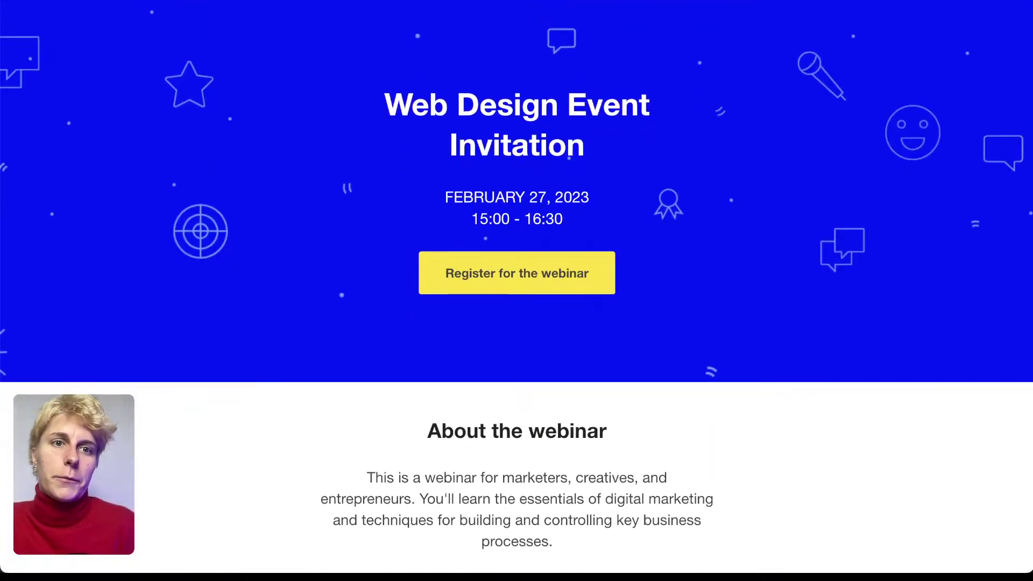
pyautogui.hotkey('ctrl', 'w')
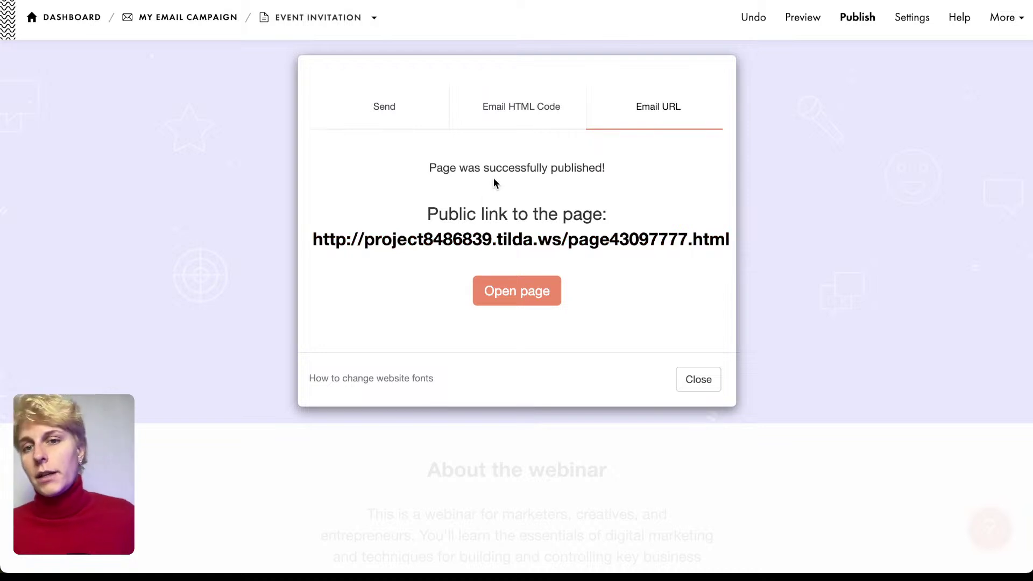
# - Open the Send campaign page for the published email and return to the Event Invitation editor
pyautogui.click(404, 111)
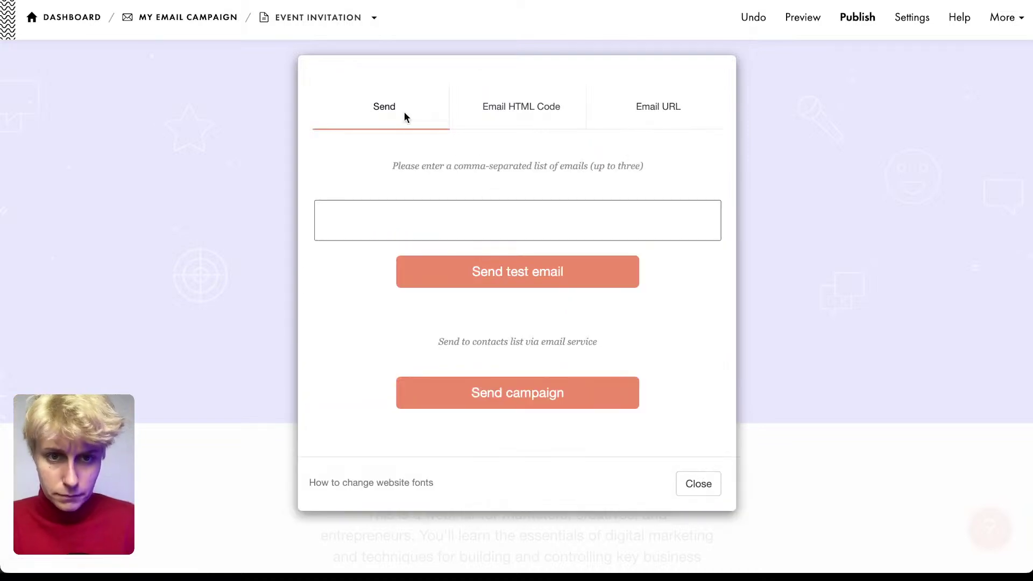
pyautogui.click(490, 393)
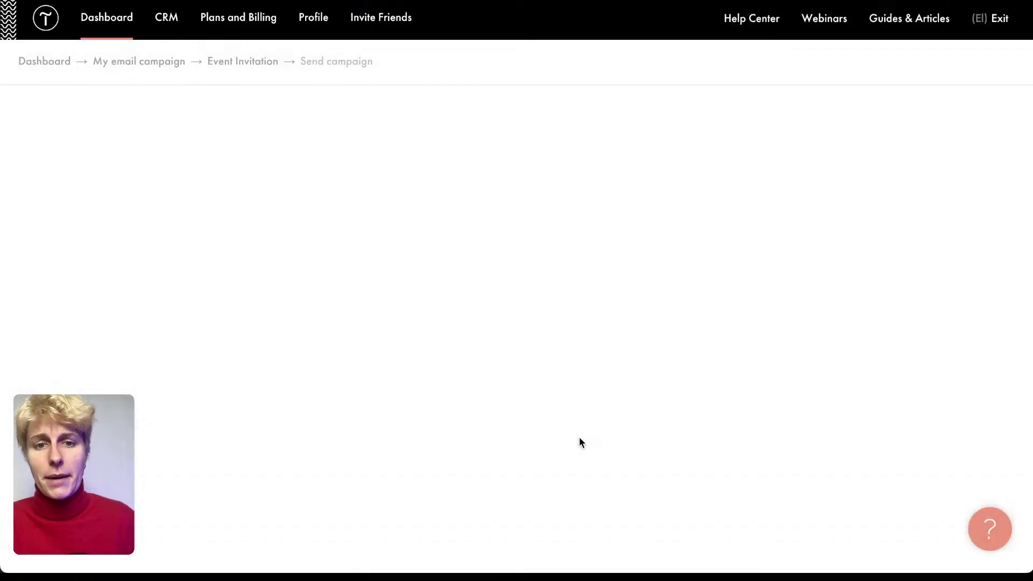
pyautogui.click(254, 63)
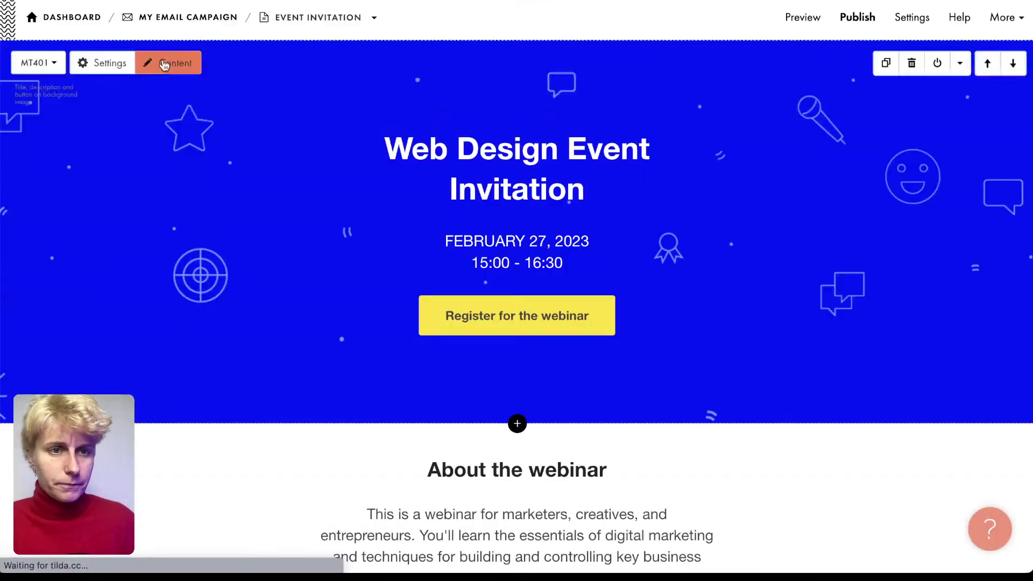
# - Go through the page settings to the campaign's site settings and examine the available Email Services
pyautogui.click(913, 17)
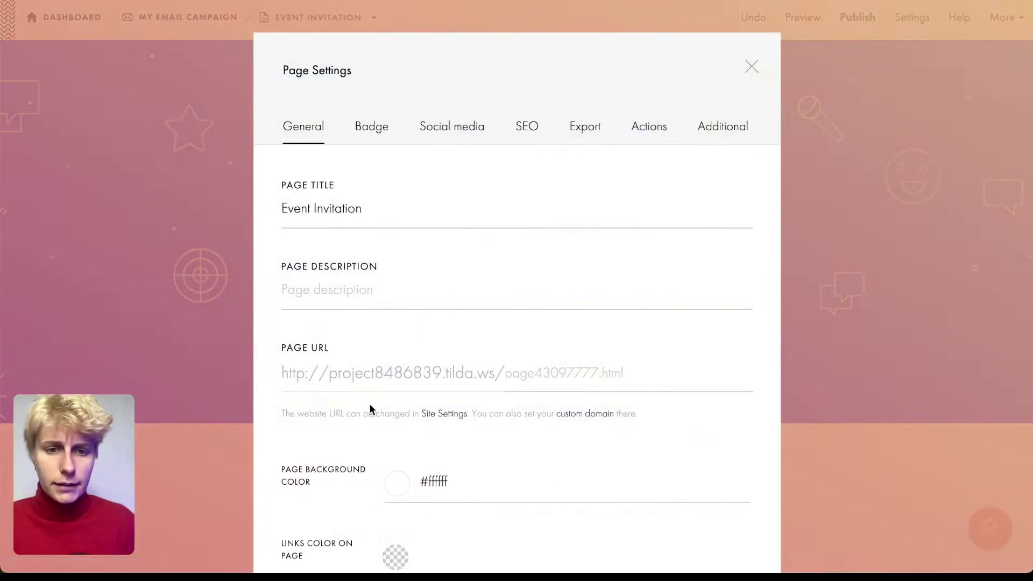
pyautogui.scroll(-3, 370, 405)
pyautogui.click(330, 527)
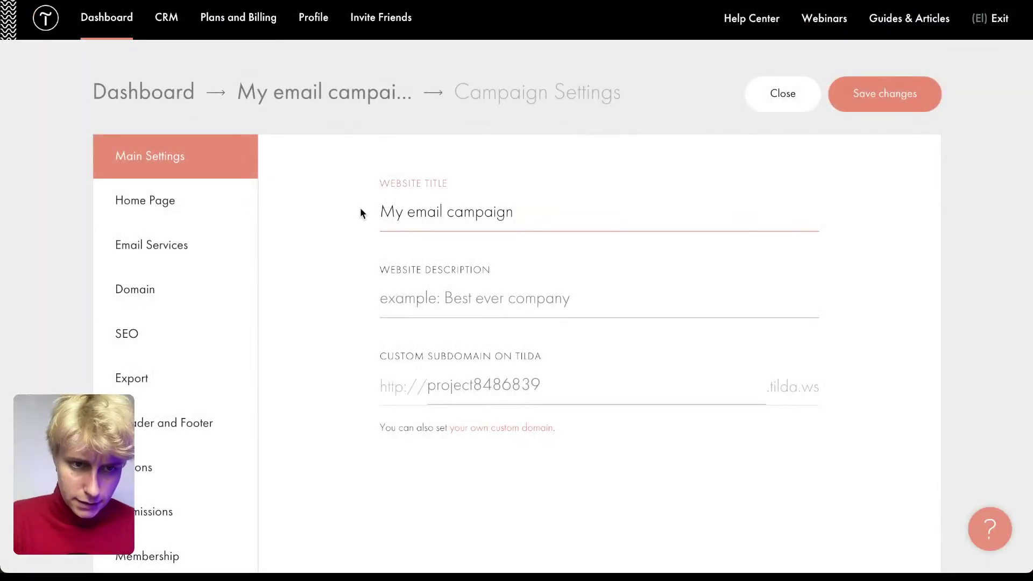
pyautogui.click(123, 255)
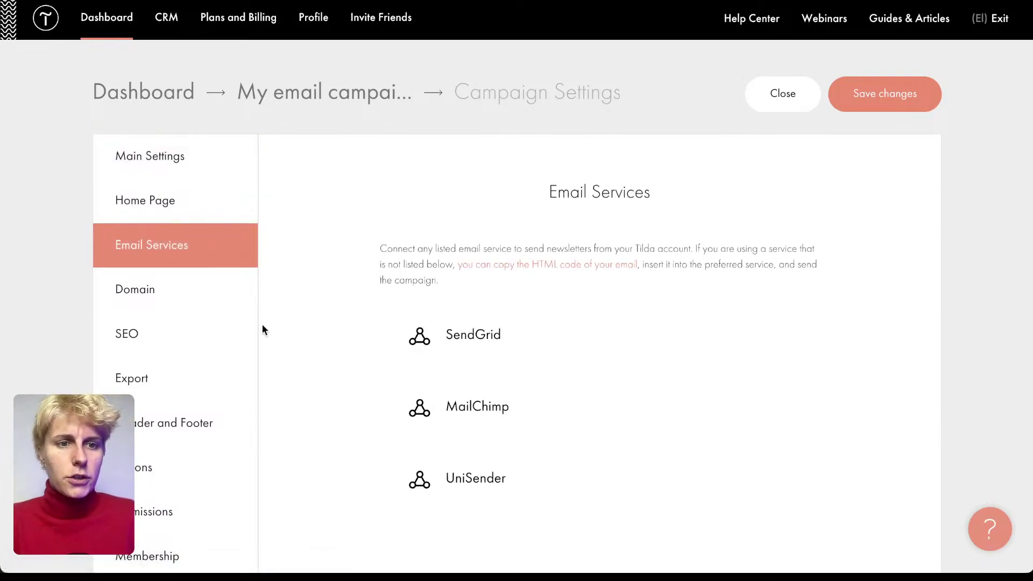
pyautogui.scroll(-3, 370, 321)
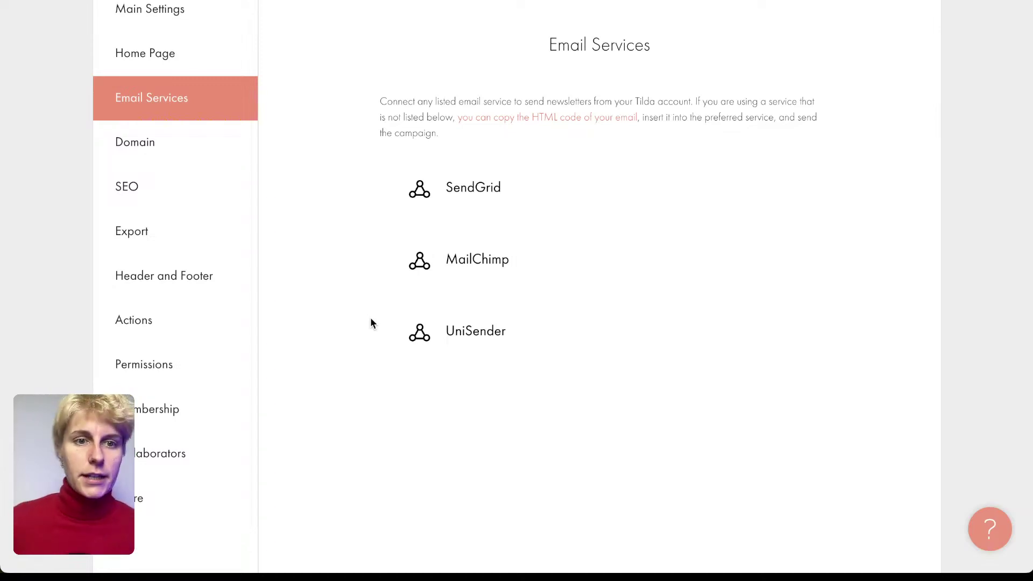
# - Review the campaign's Domain, SEO, Export, and Header and Footer settings
pyautogui.click(134, 140)
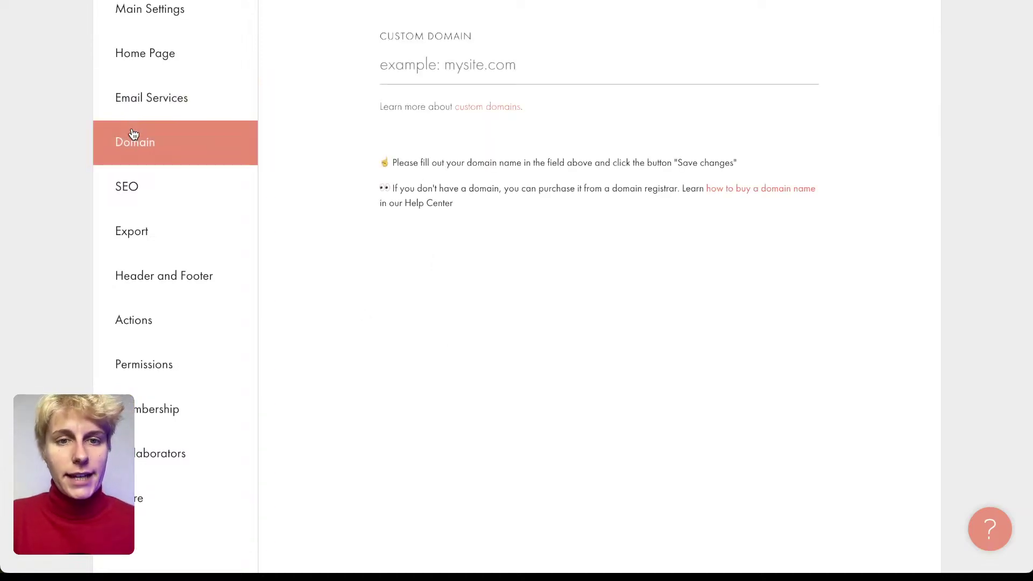
pyautogui.click(135, 184)
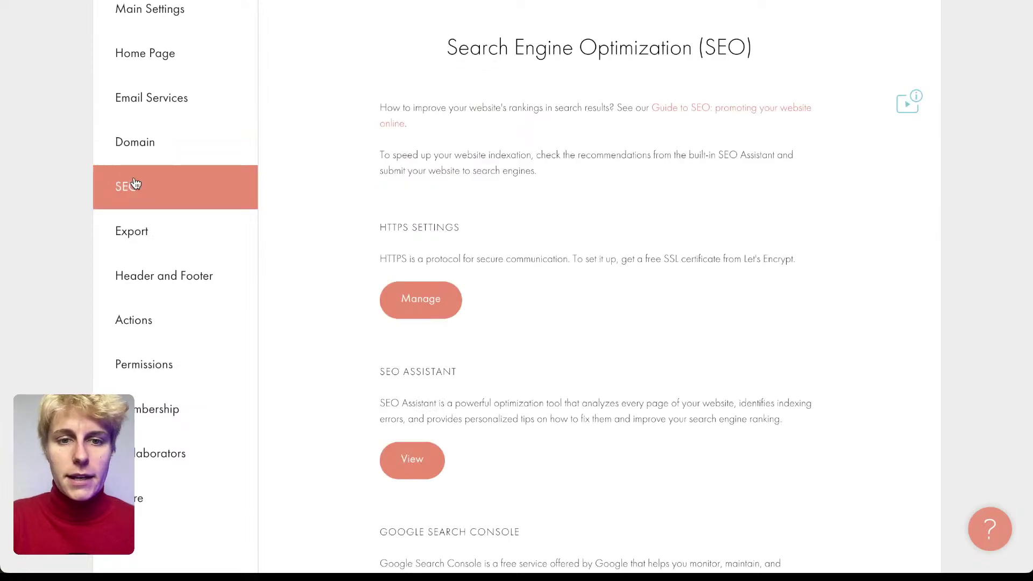
pyautogui.click(144, 235)
pyautogui.click(164, 277)
pyautogui.scroll(3, 168, 343)
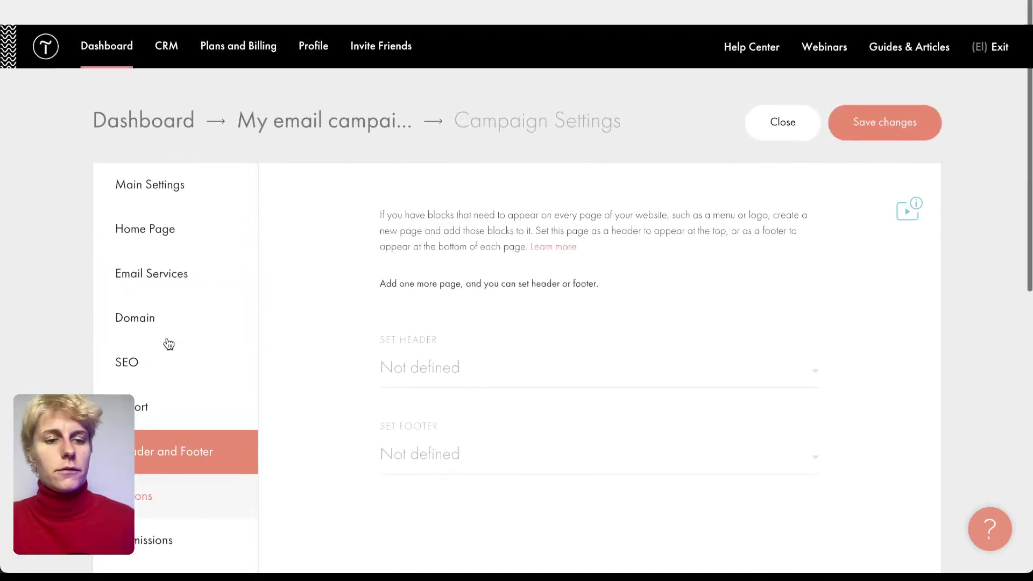
pyautogui.scroll(-4, 169, 343)
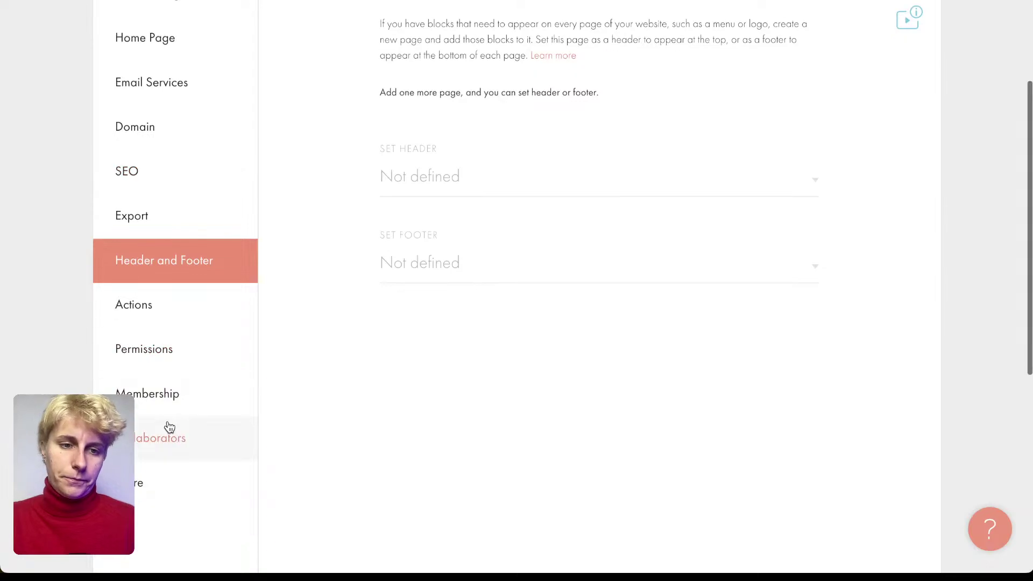
pyautogui.scroll(4, 169, 425)
# - Return to the dashboard and look over the list of websites and email campaigns
pyautogui.click(174, 94)
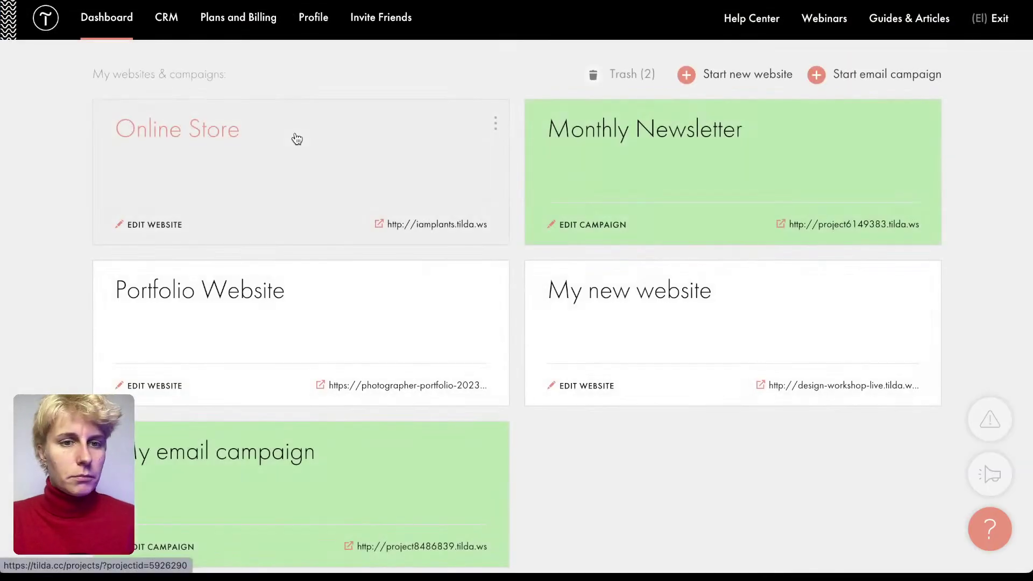
pyautogui.scroll(-3, 342, 215)
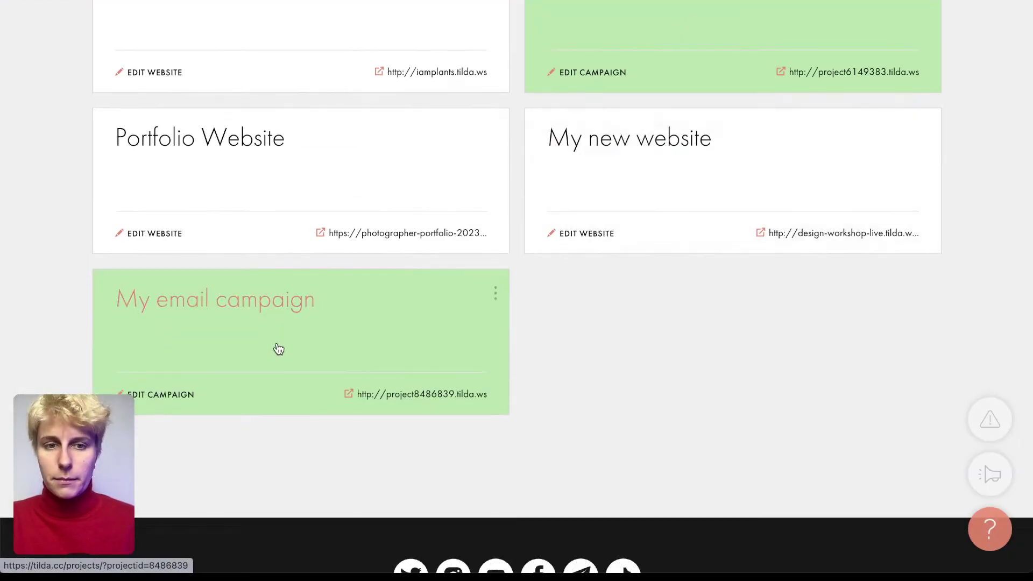
pyautogui.scroll(3, 278, 349)
pyautogui.scroll(-1, 278, 348)
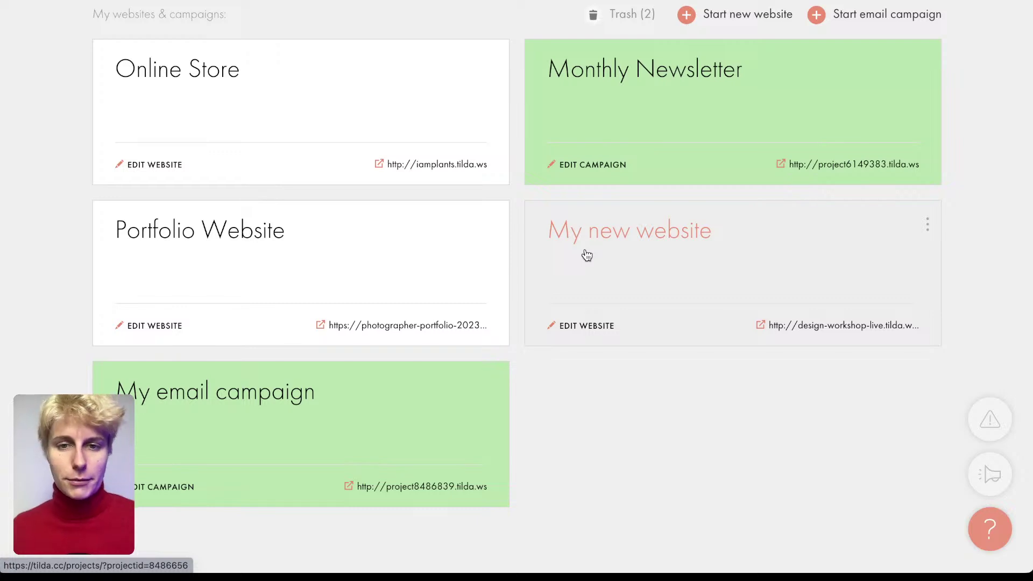
# - Open the Conference page of My new website for editing
pyautogui.scroll(2, 629, 456)
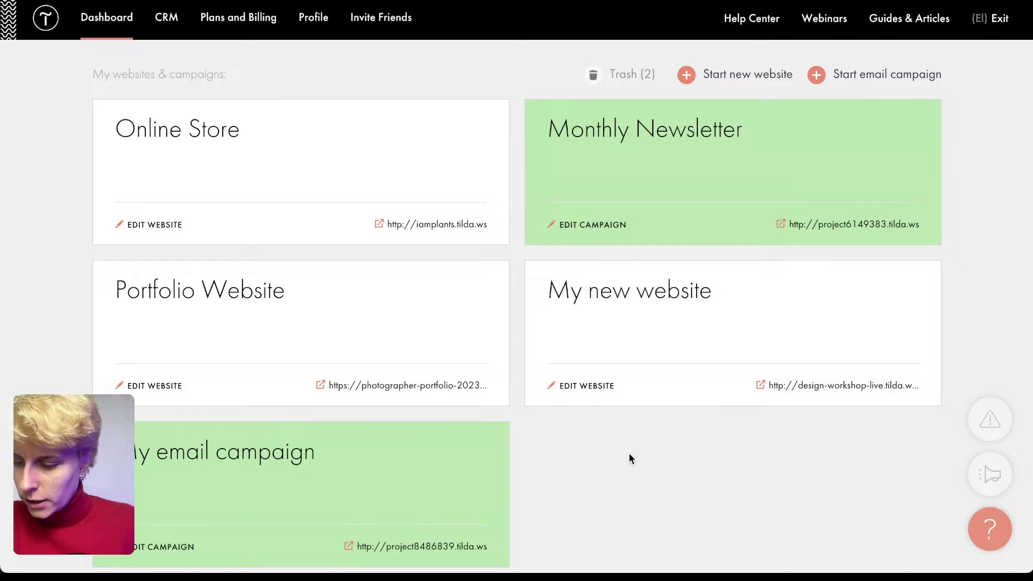
pyautogui.click(639, 333)
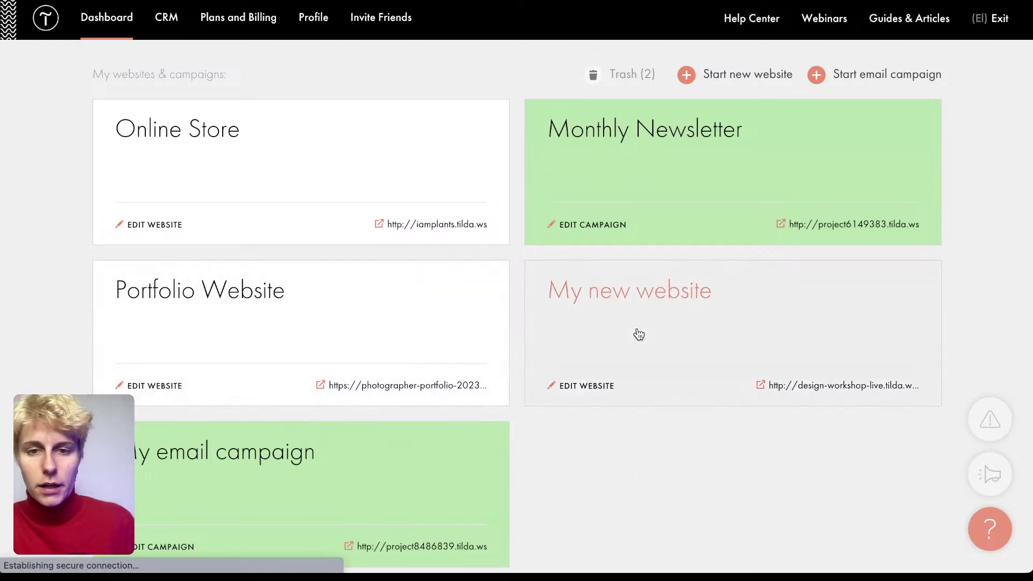
pyautogui.click(228, 298)
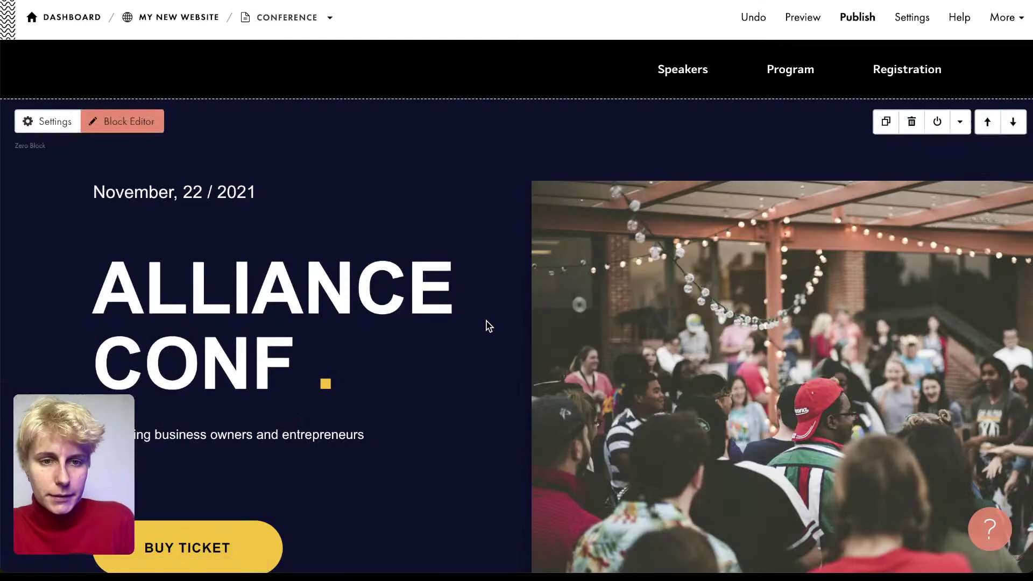
# - Insert cover block CR21, Cover with a title and Play button, directly below the Conference page's menu
pyautogui.click(519, 100)
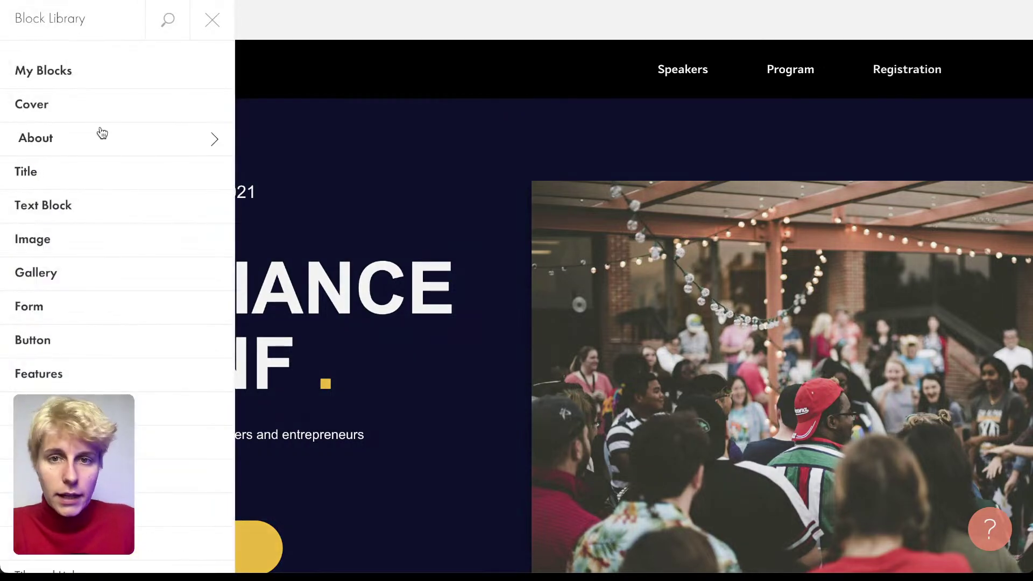
pyautogui.click(97, 108)
pyautogui.scroll(-10, 206, 270)
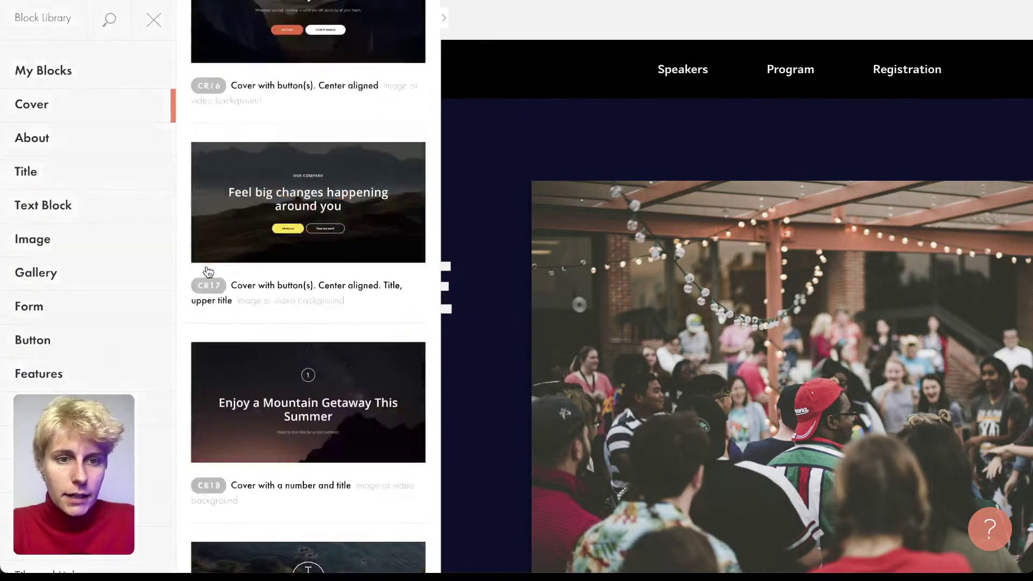
pyautogui.scroll(-8, 287, 285)
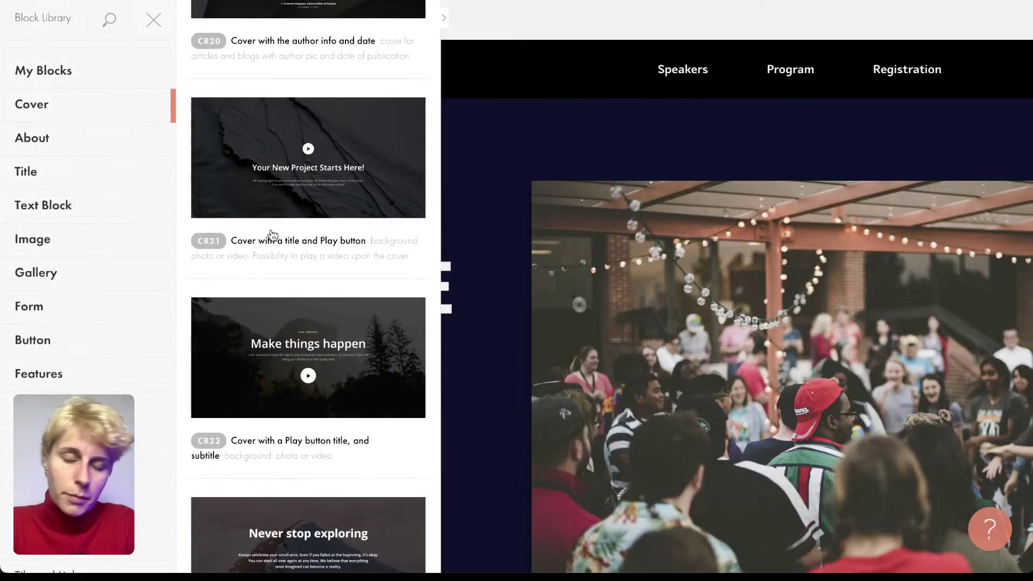
pyautogui.moveTo(272, 235)
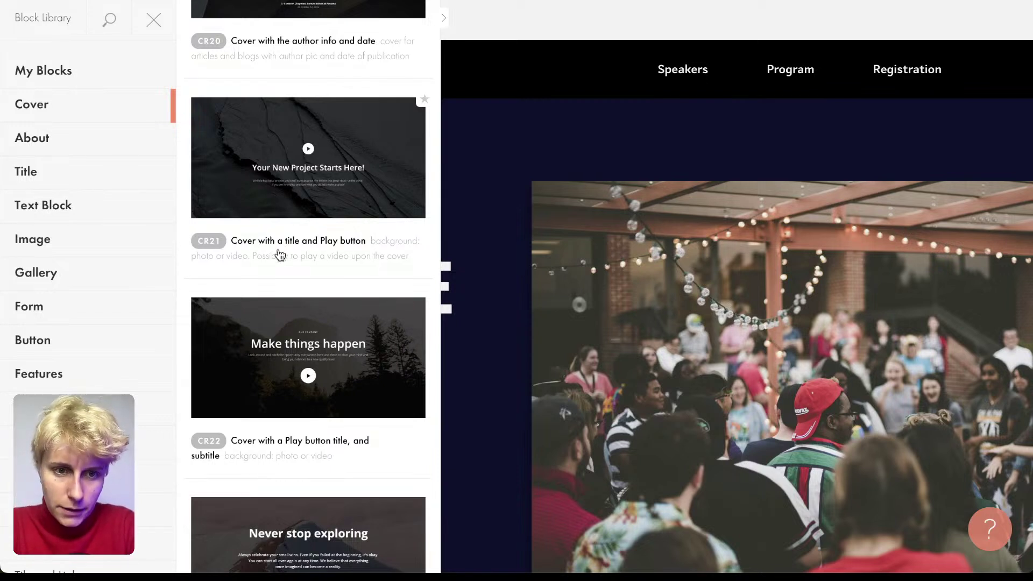
pyautogui.scroll(-1, 230, 418)
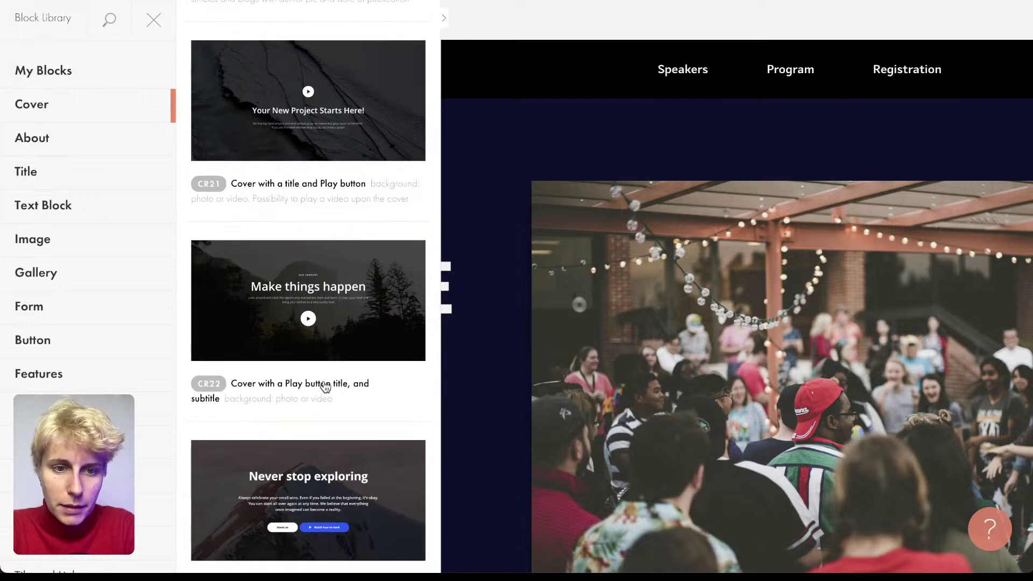
pyautogui.moveTo(325, 388)
pyautogui.scroll(1, 325, 388)
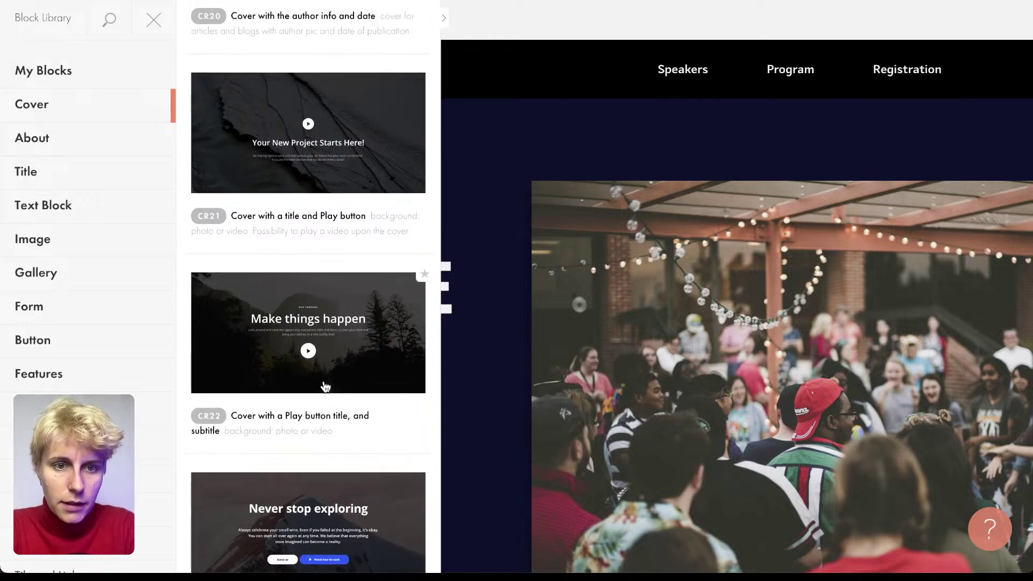
pyautogui.click(374, 237)
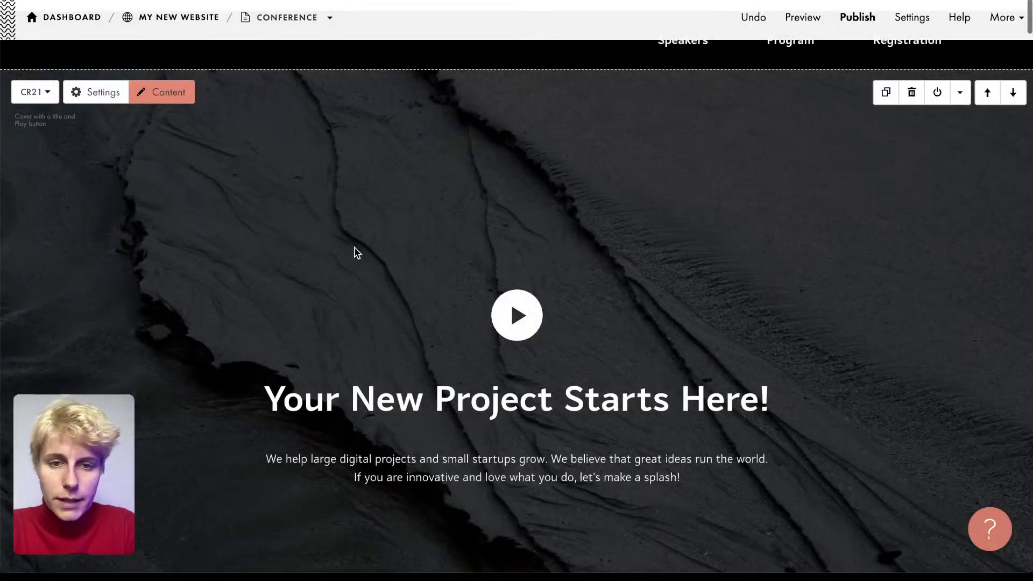
pyautogui.scroll(-1, 355, 252)
pyautogui.scroll(1, 355, 252)
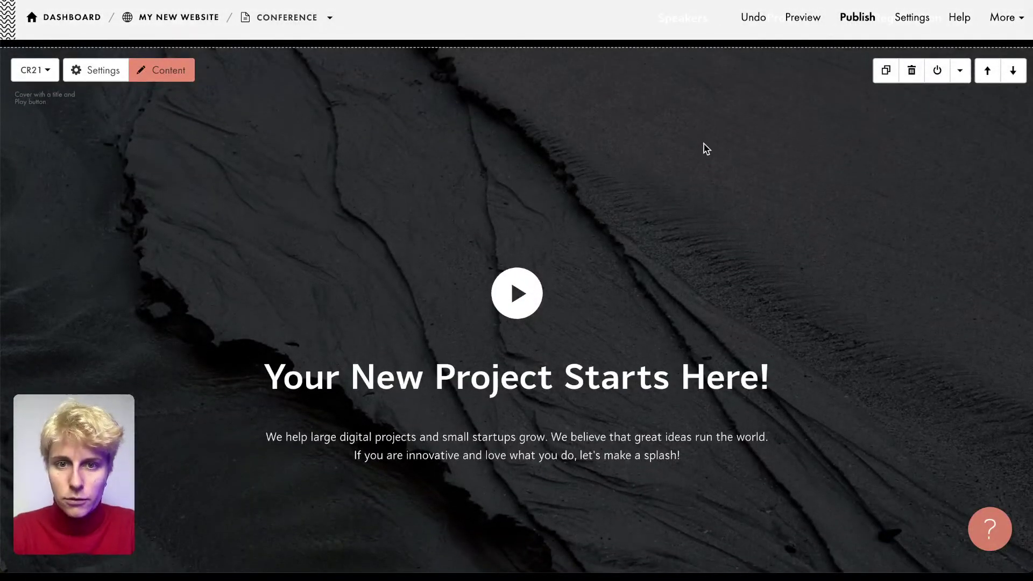
# - Preview the Conference page on desktop and at mobile size, looking through the cover, and return to the page editor
pyautogui.click(803, 21)
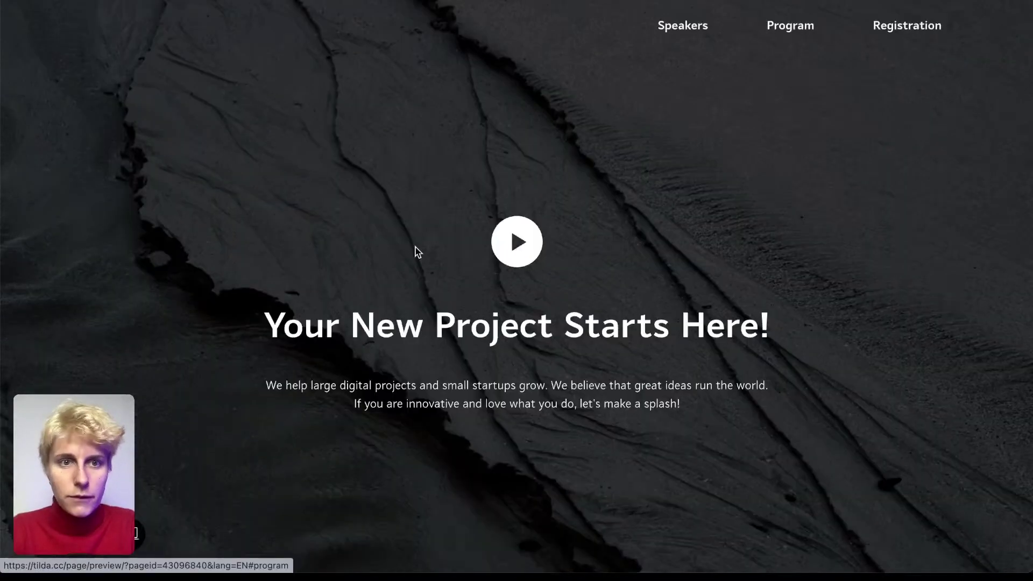
pyautogui.scroll(-1, 415, 252)
pyautogui.scroll(1, 415, 251)
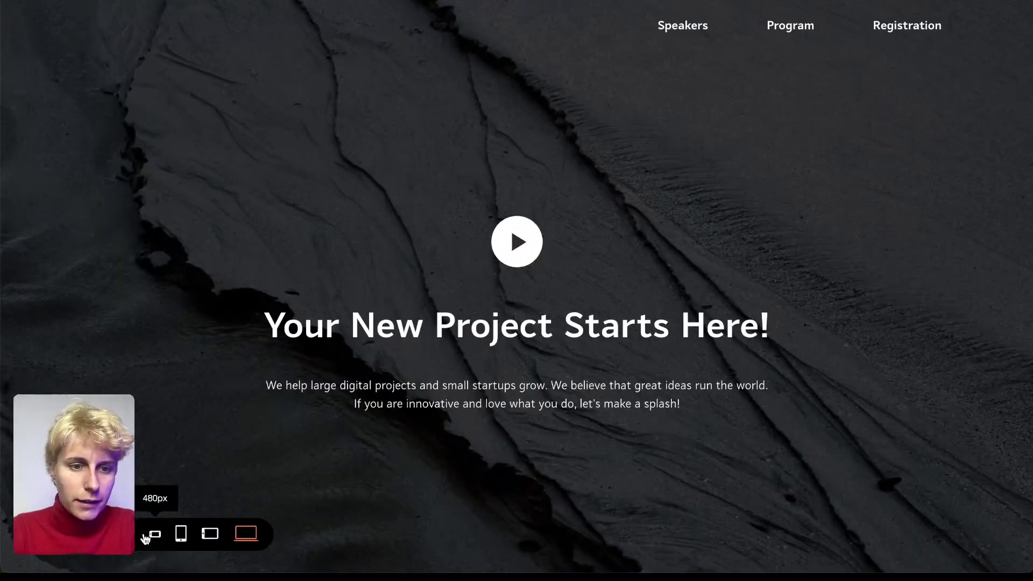
pyautogui.click(154, 535)
pyautogui.scroll(-3, 539, 222)
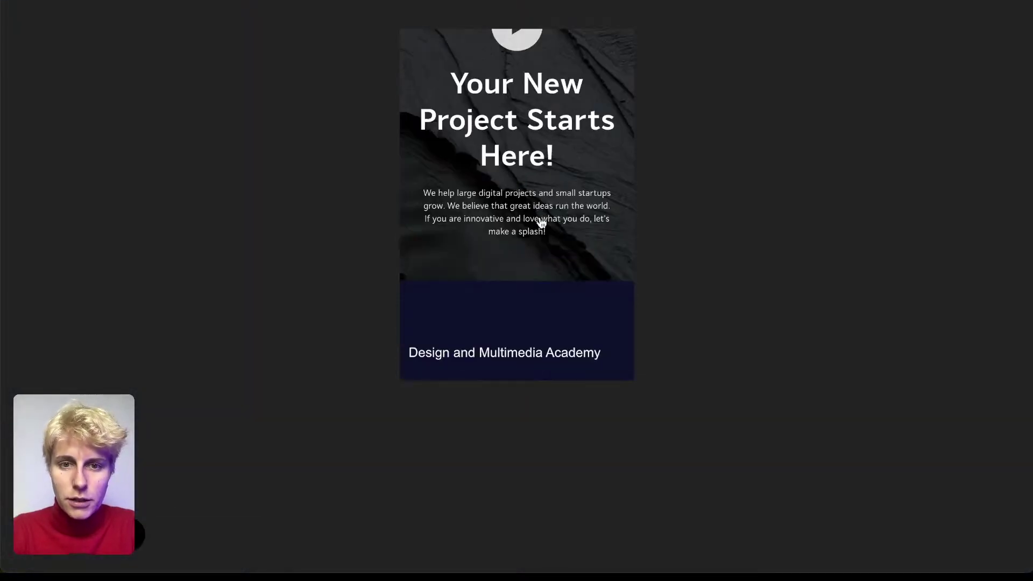
pyautogui.scroll(2, 540, 221)
pyautogui.scroll(1, 540, 217)
pyautogui.click(33, 535)
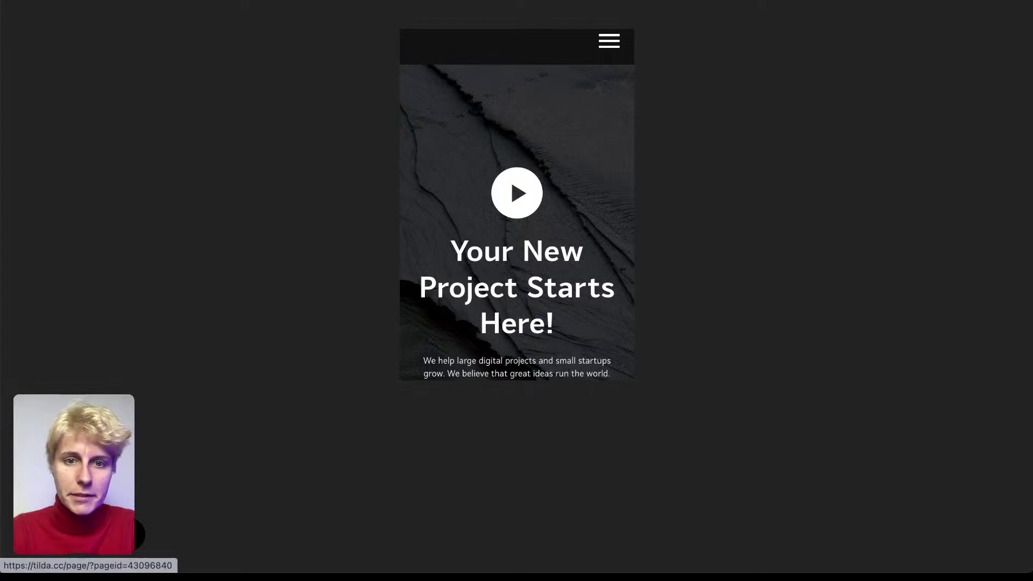
# - Set the CR21 cover block's SEO title tag to H1, save its settings, and delete the block
pyautogui.click(104, 129)
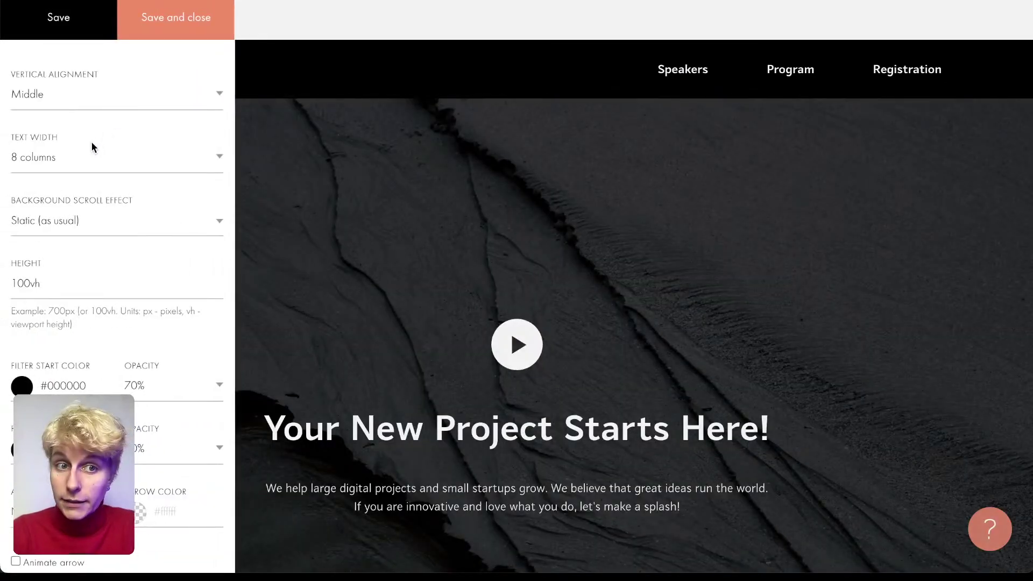
pyautogui.scroll(-5, 93, 282)
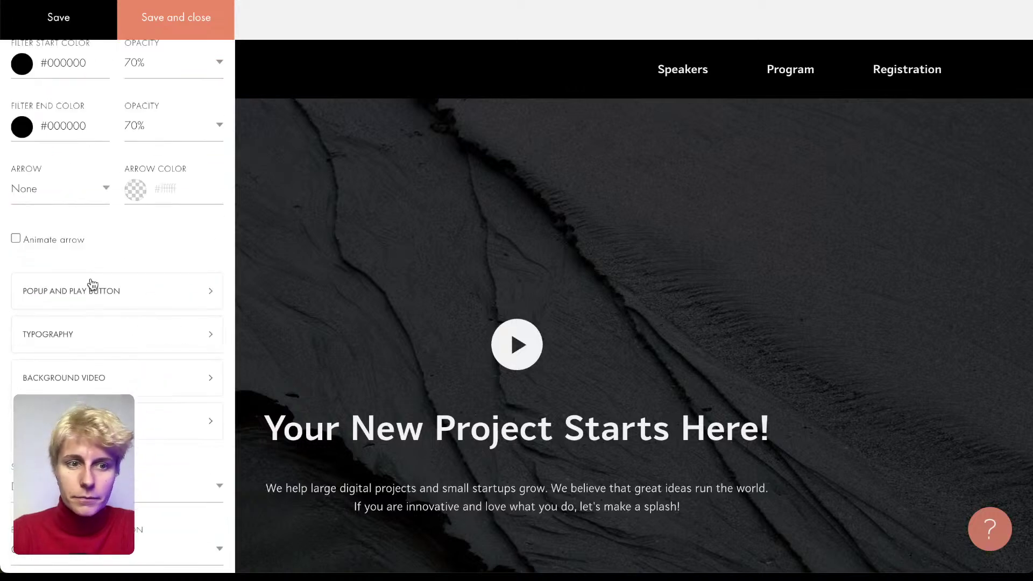
pyautogui.scroll(-4, 93, 283)
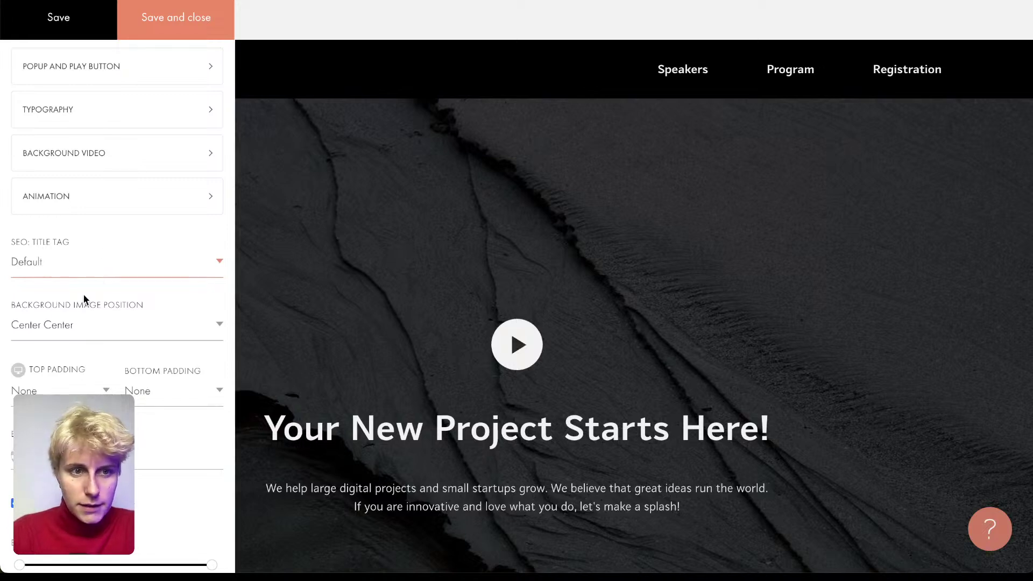
pyautogui.click(30, 275)
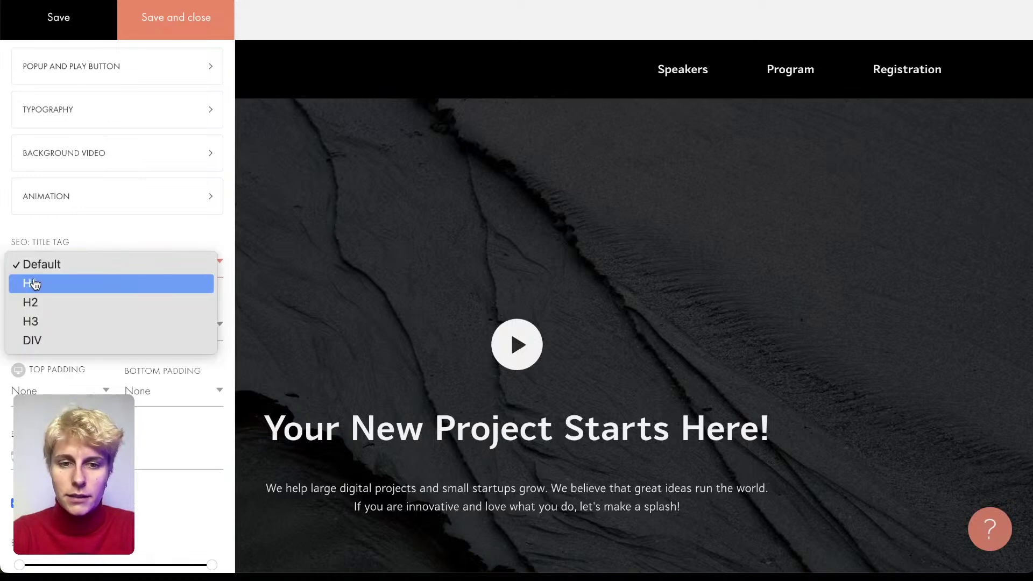
pyautogui.press('Escape')
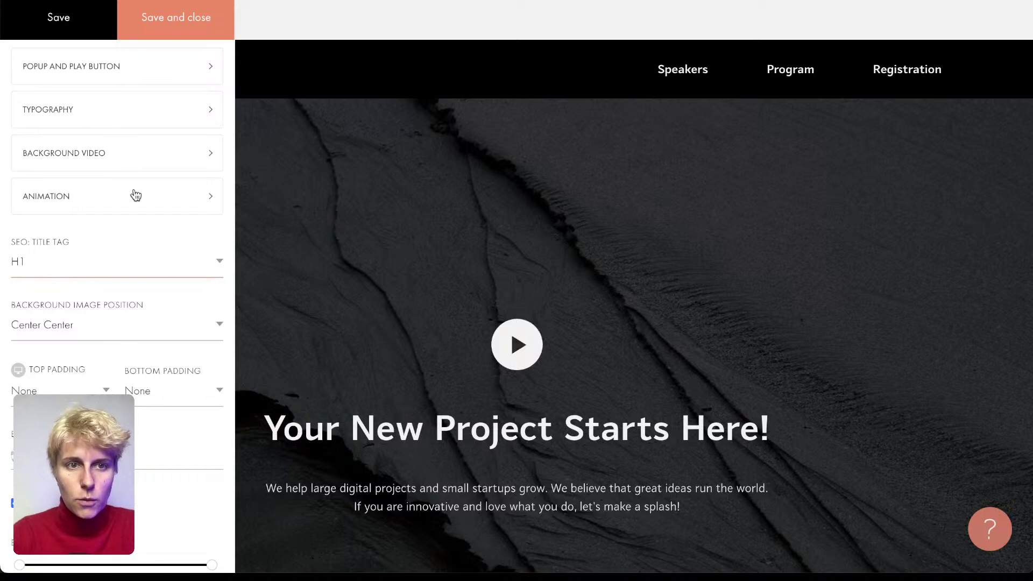
pyautogui.click(185, 27)
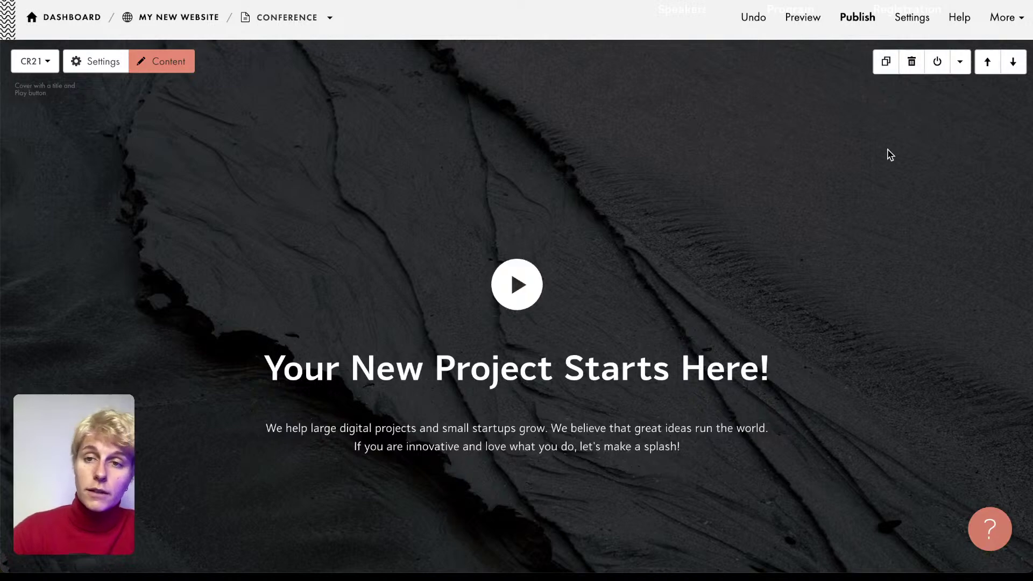
pyautogui.click(912, 63)
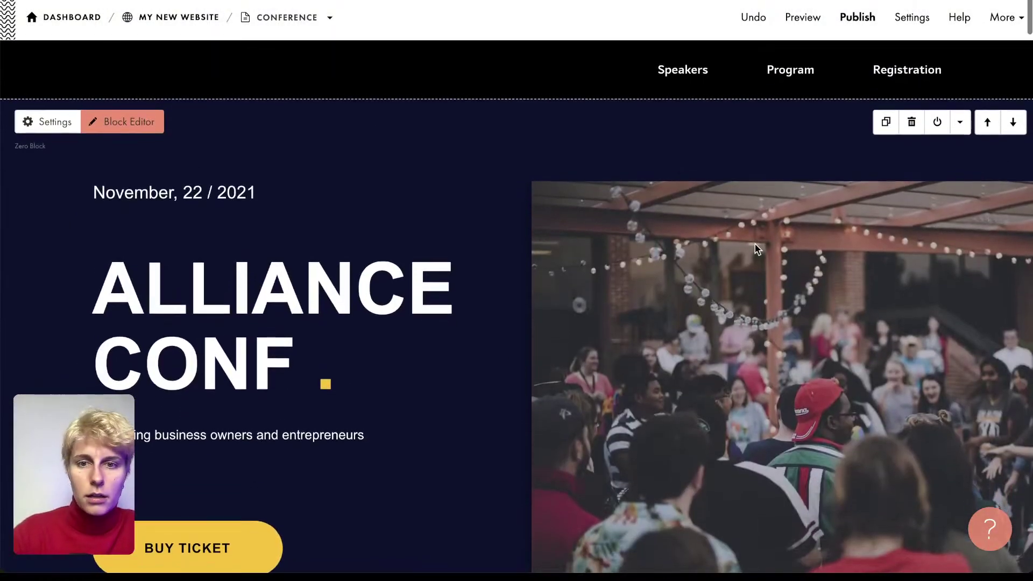
# - Insert a Zero Block between the Alliance Conf cover and the About the Conference section
pyautogui.scroll(-8, 541, 347)
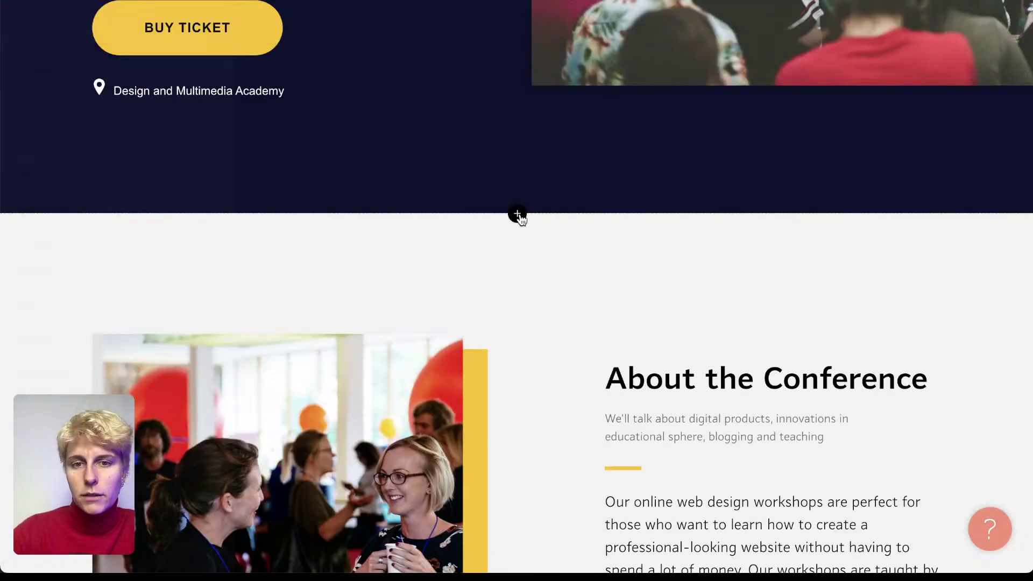
pyautogui.click(518, 213)
pyautogui.scroll(-5, 116, 322)
pyautogui.click(180, 526)
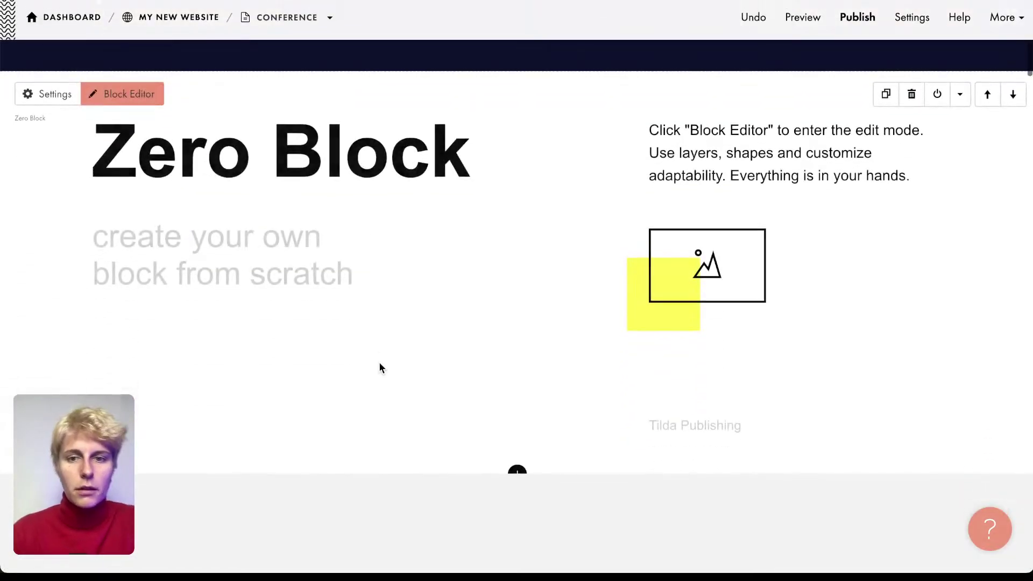
# - Clear all default elements from the new Zero Block and reduce its grid container height to 90 px
pyautogui.click(156, 96)
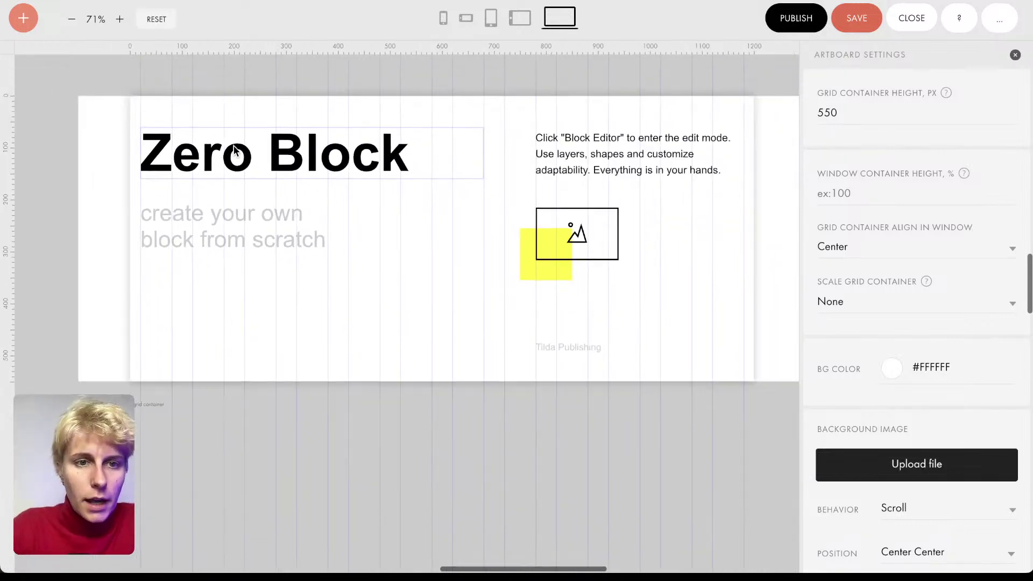
pyautogui.hotkey('ctrl', 'a')
pyautogui.press('Delete')
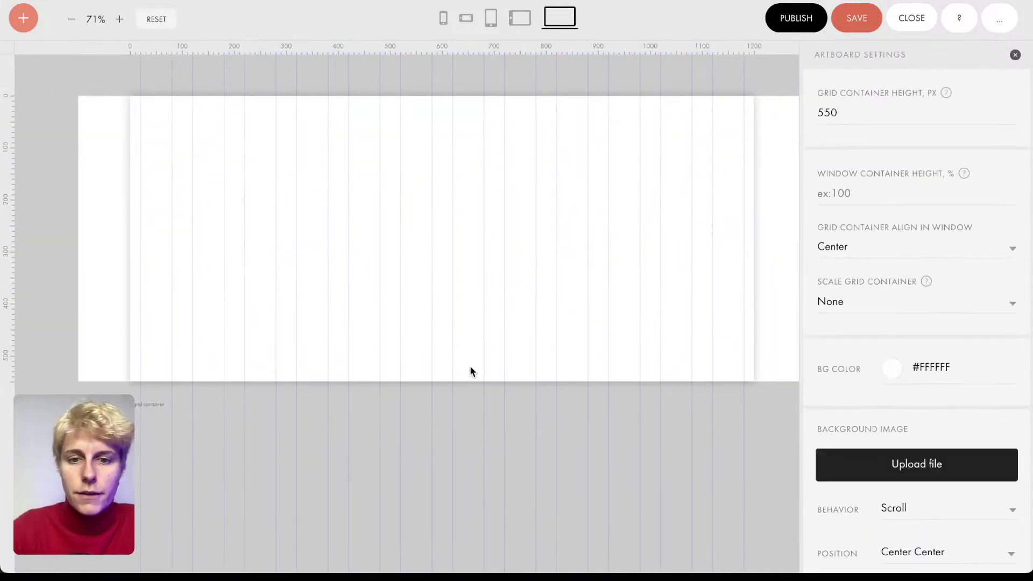
pyautogui.moveTo(470, 380); pyautogui.dragTo(464, 145)
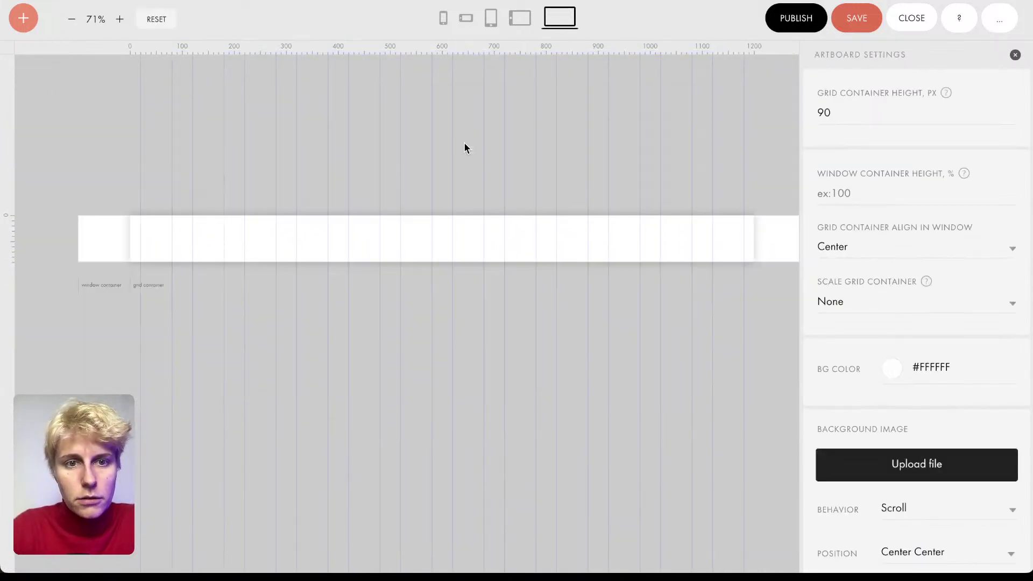
# - Add a button element to the empty Zero Block artboard and save the block
pyautogui.click(23, 18)
pyautogui.click(69, 151)
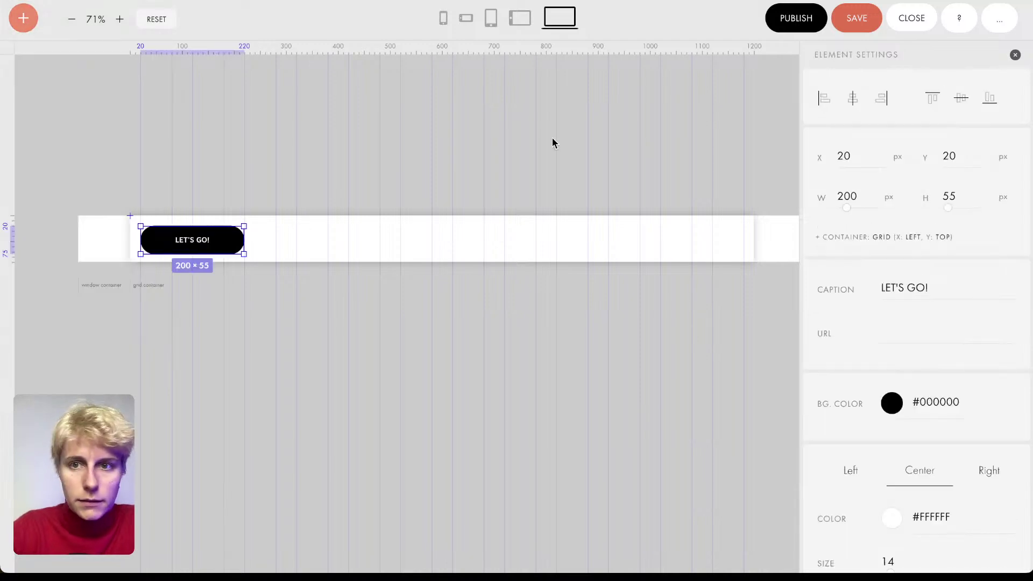
pyautogui.click(850, 21)
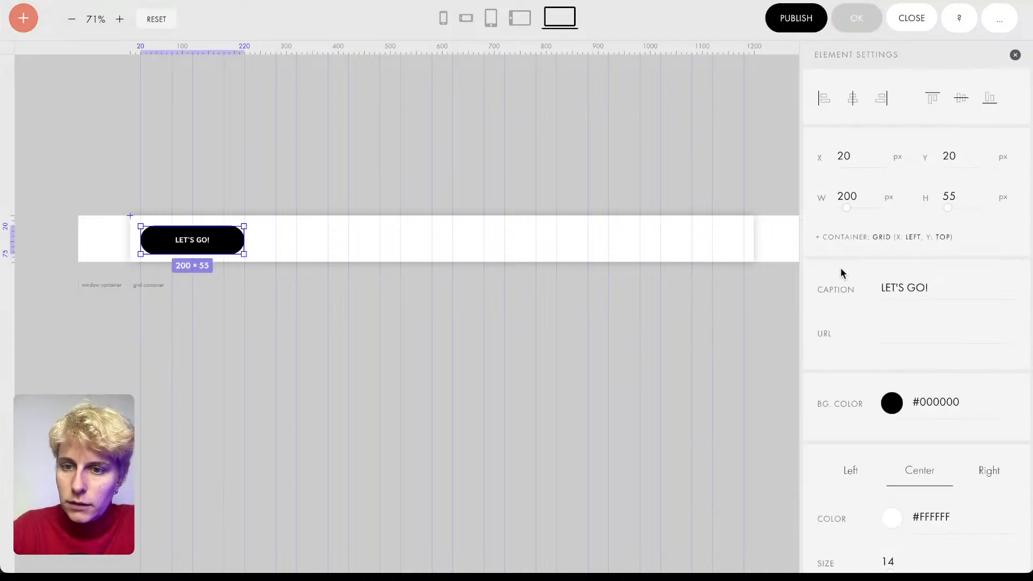
# - Examine the button's element settings, including its hover options, and expand its basic animation options
pyautogui.scroll(-10, 899, 358)
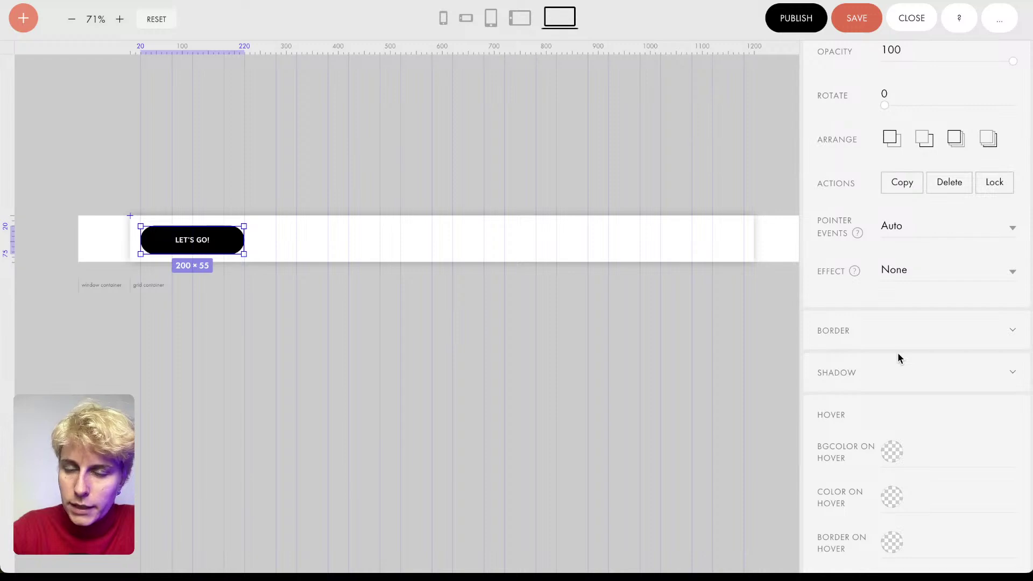
pyautogui.scroll(-4, 897, 358)
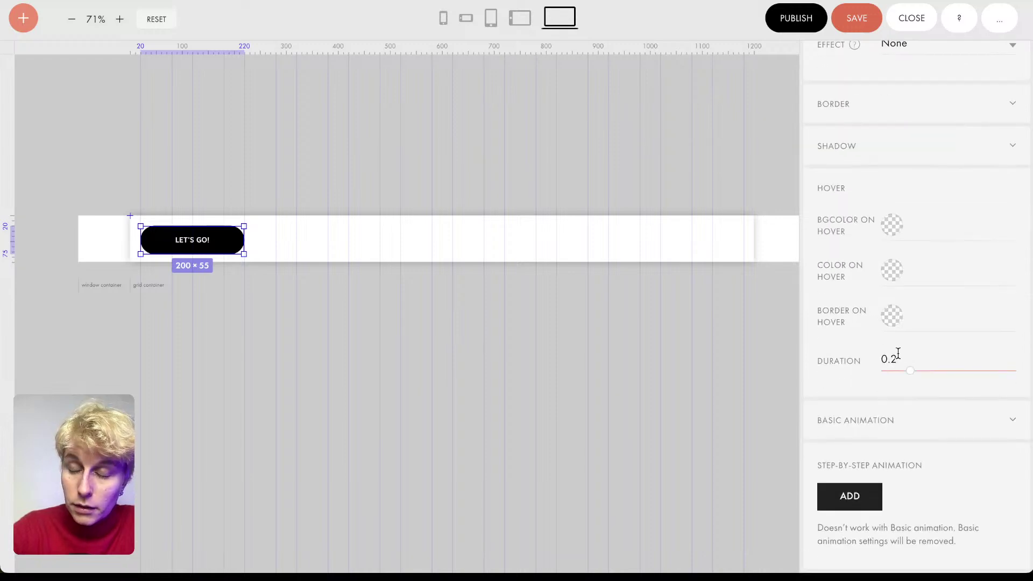
pyautogui.scroll(5, 919, 279)
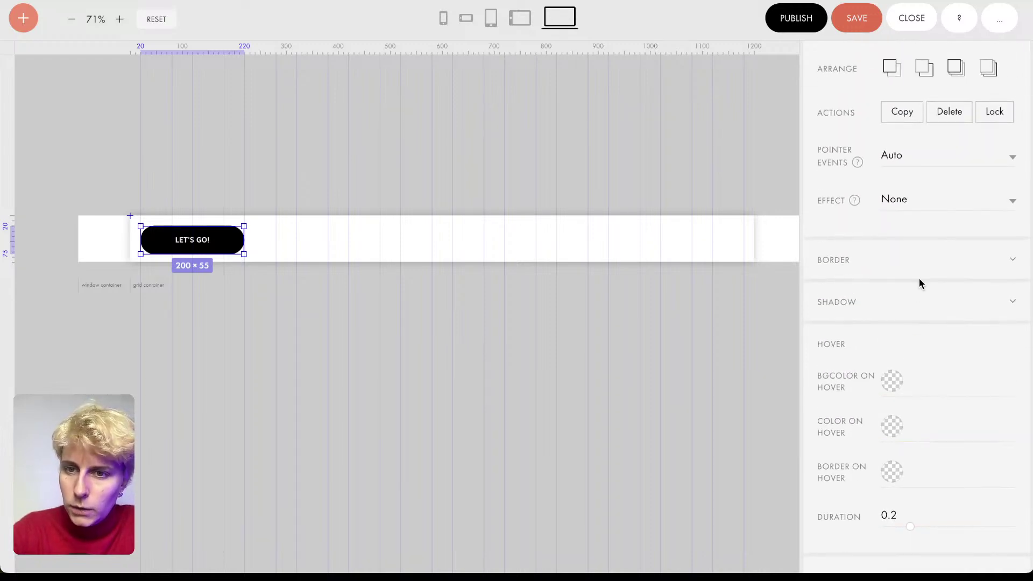
pyautogui.scroll(-4, 919, 278)
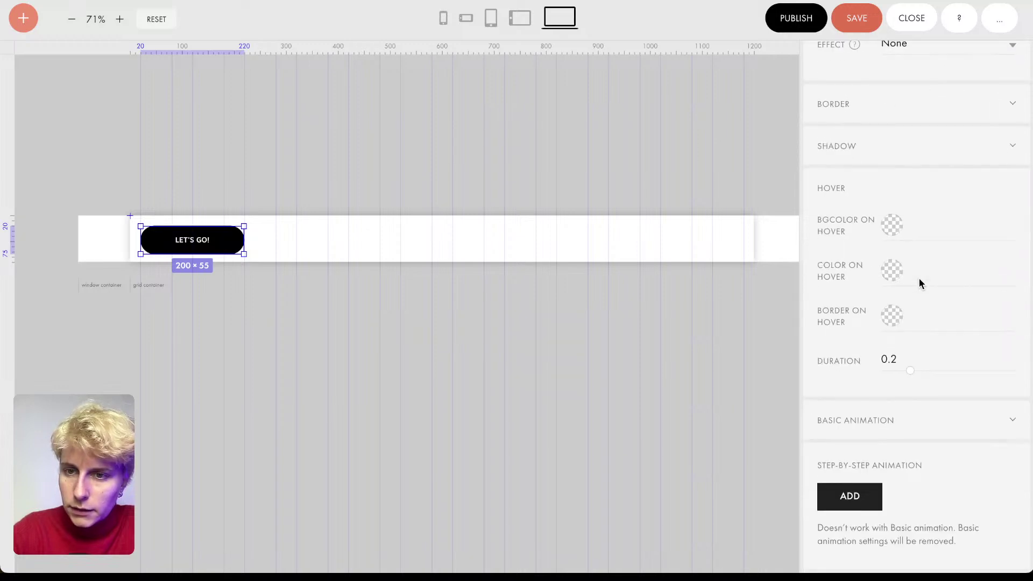
pyautogui.scroll(1, 873, 422)
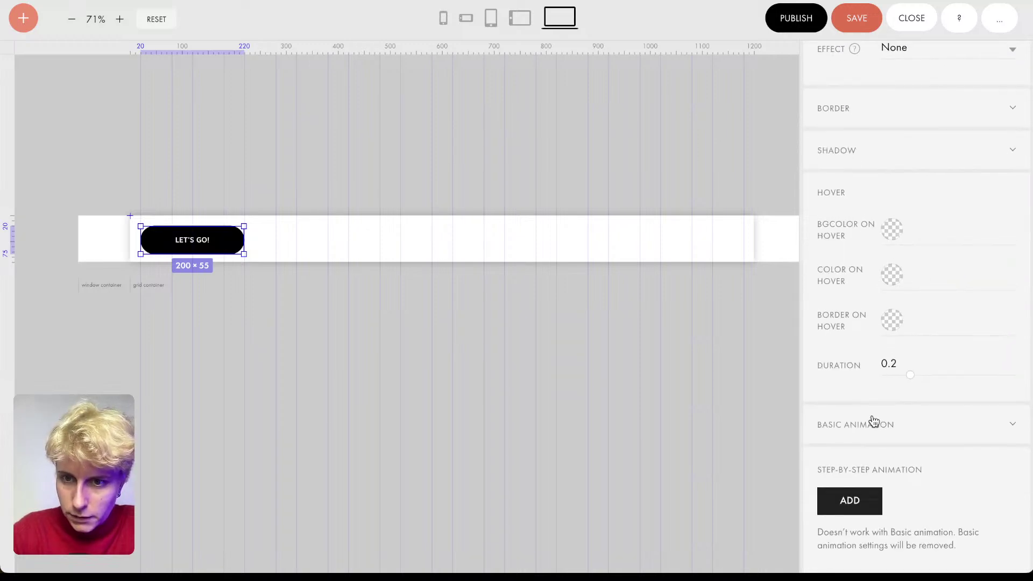
pyautogui.click(872, 417)
pyautogui.scroll(-3, 863, 429)
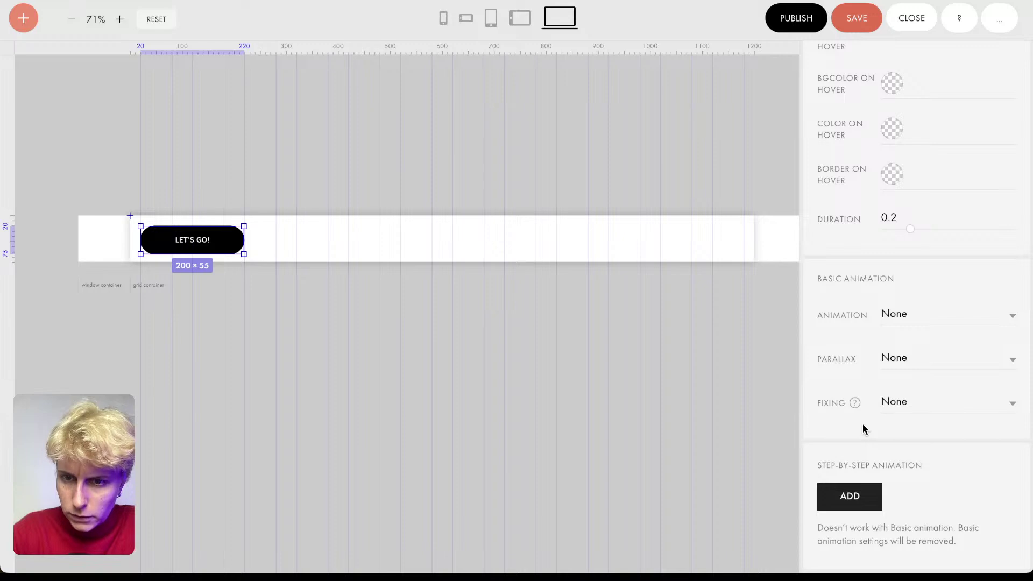
# - Fix the LET'S GO! button on Window Bottom, save the Zero Block and return to the page editor
pyautogui.click(911, 403)
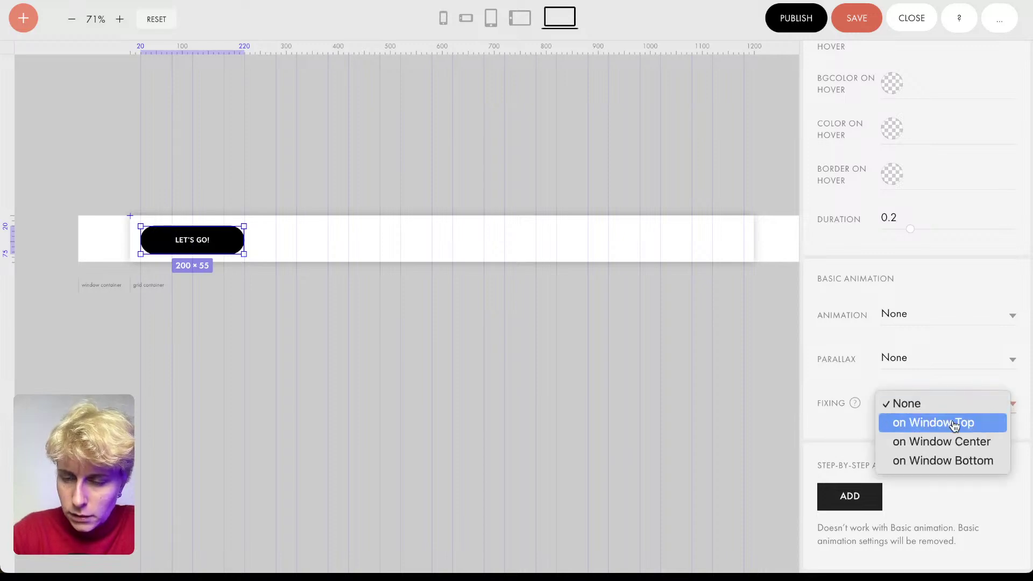
pyautogui.click(955, 461)
pyautogui.scroll(-3, 889, 430)
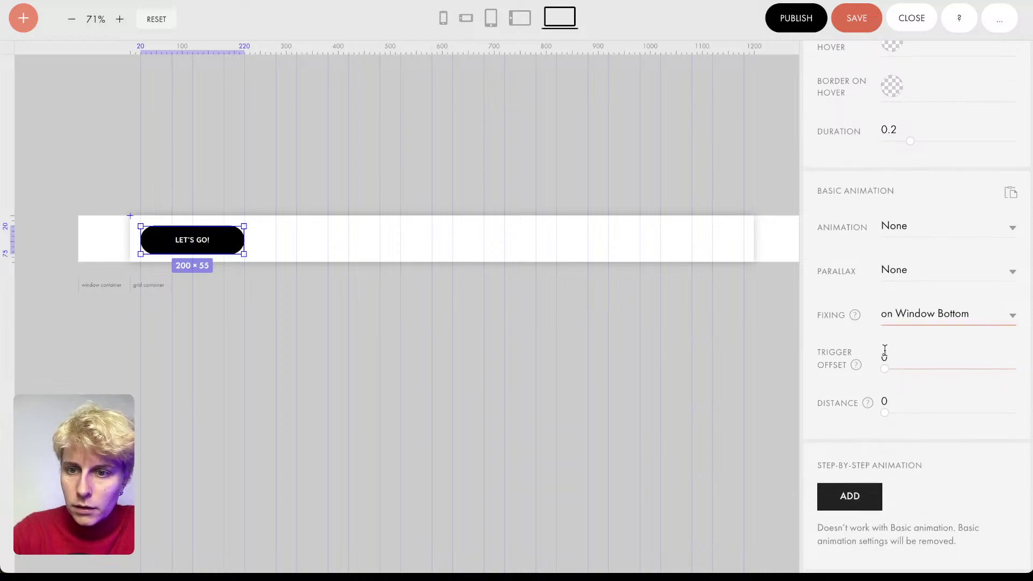
pyautogui.click(857, 19)
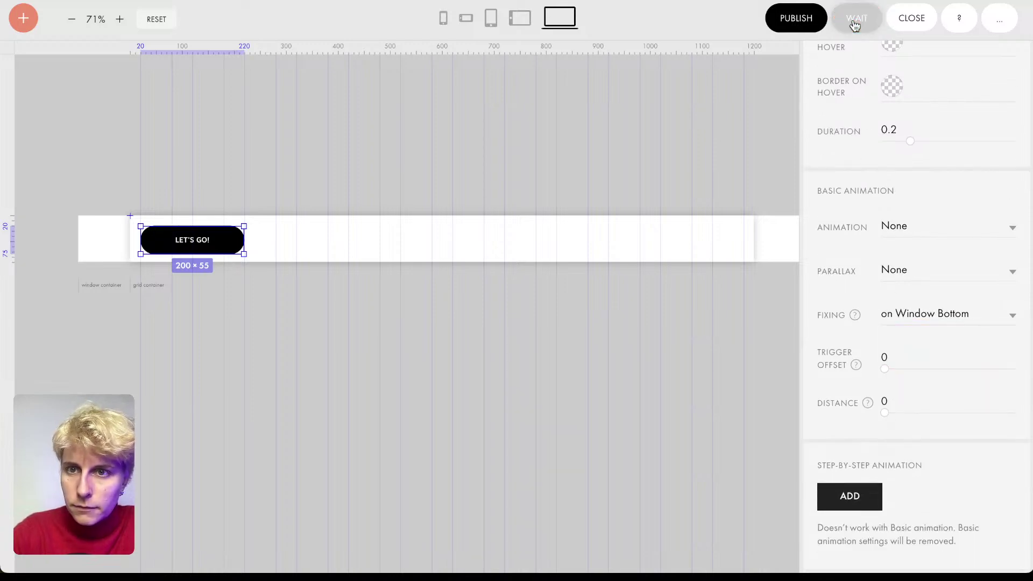
pyautogui.click(911, 18)
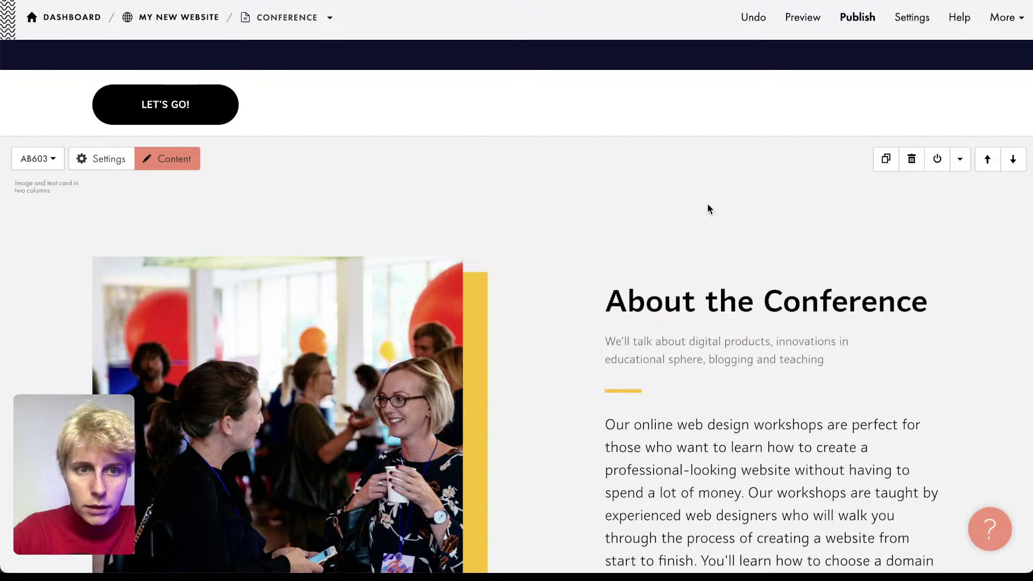
# - Preview the Conference page and check how the fixed button behaves along the page
pyautogui.click(814, 26)
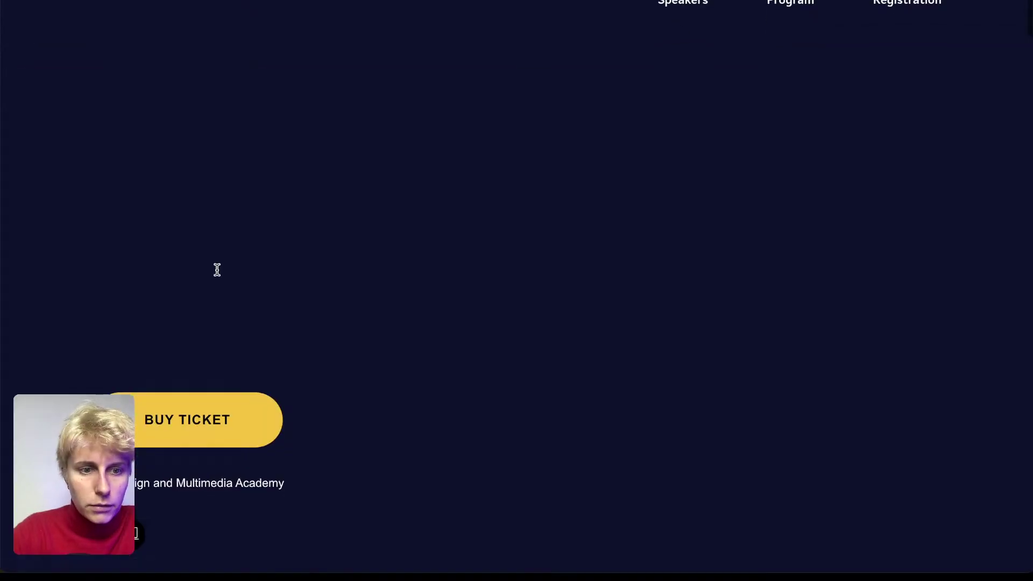
pyautogui.scroll(-18, 219, 275)
pyautogui.hscroll(-5, 219, 275)
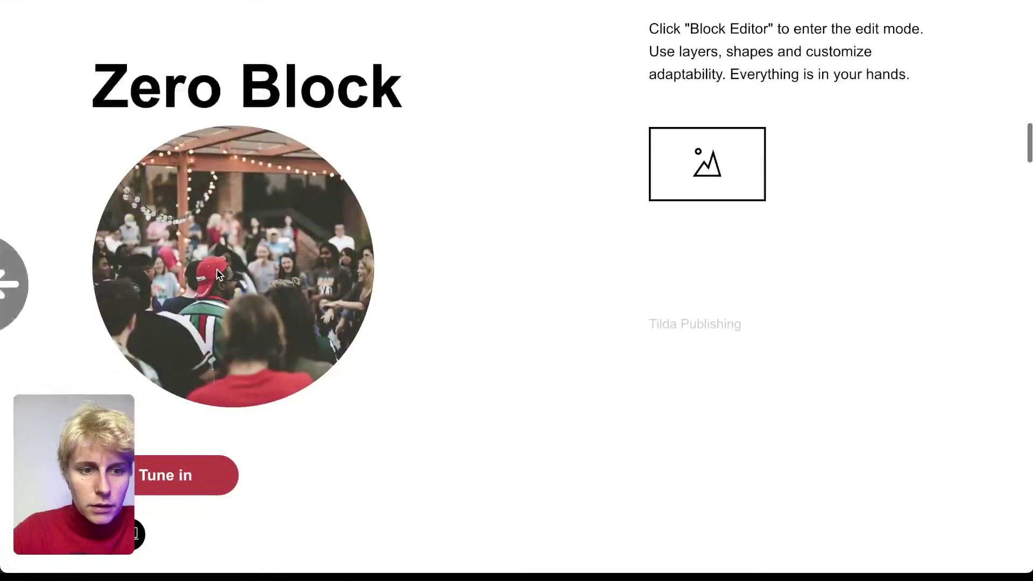
# - Reopen the button's Zero Block and set its artboard position to Fixed, aligned on Window Bottom
pyautogui.click(106, 100)
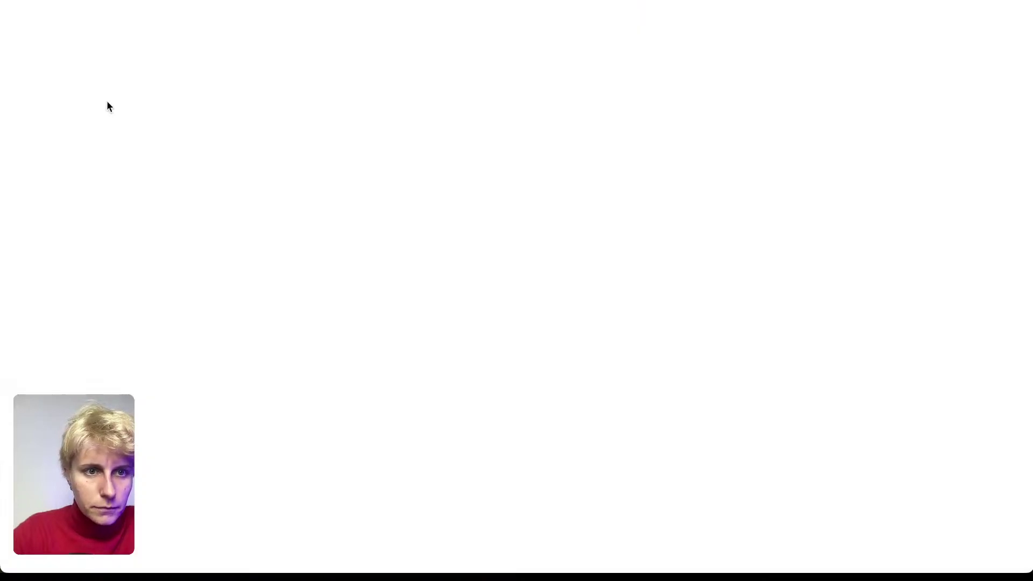
pyautogui.scroll(-5, 837, 377)
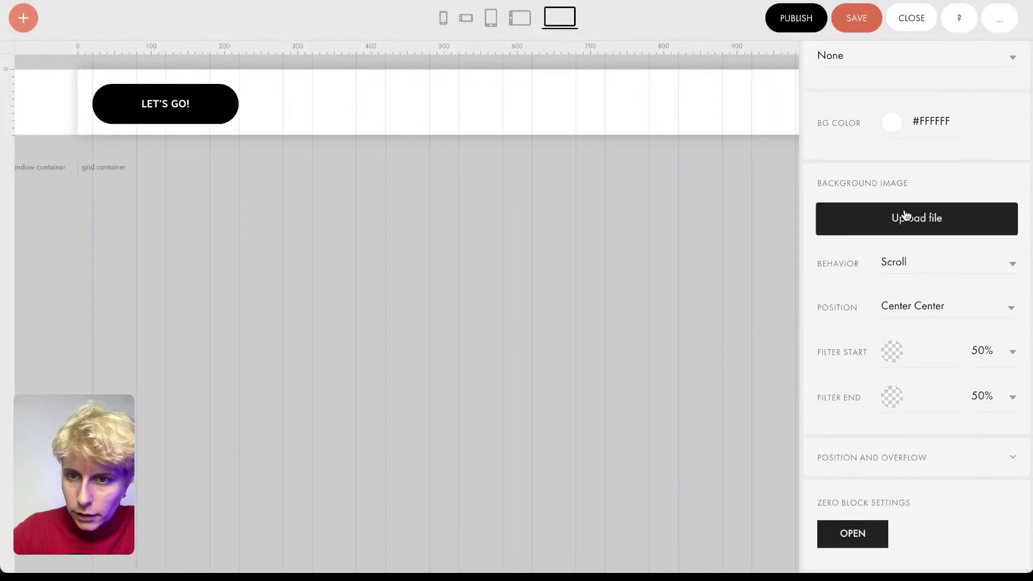
pyautogui.scroll(5, 914, 269)
pyautogui.click(227, 110)
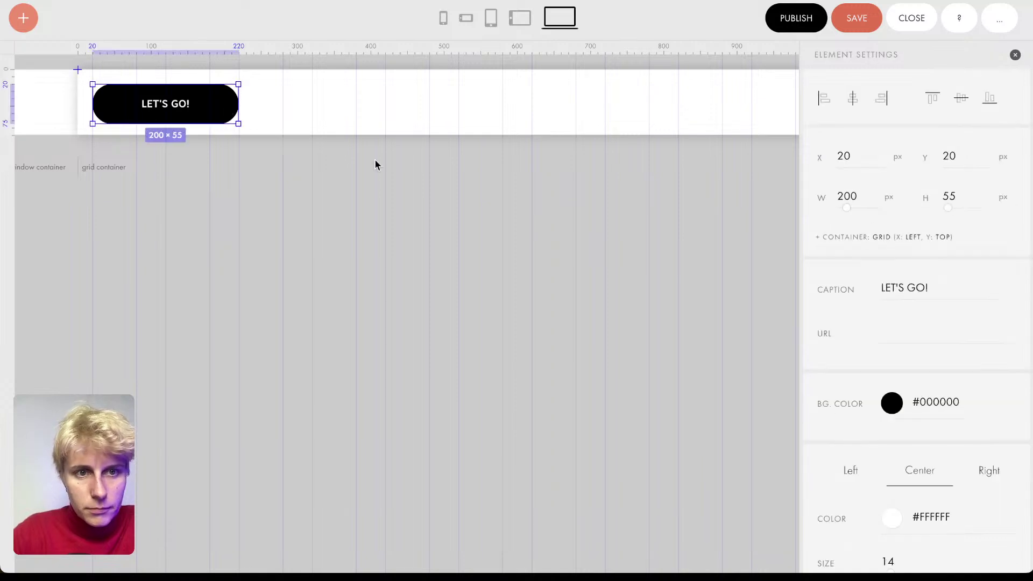
pyautogui.click(507, 102)
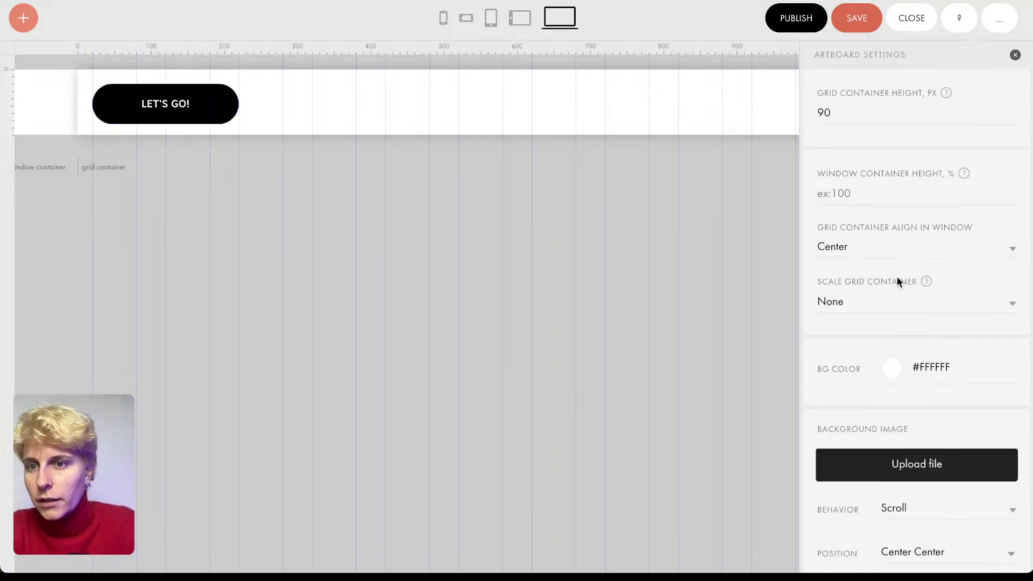
pyautogui.scroll(-5, 897, 282)
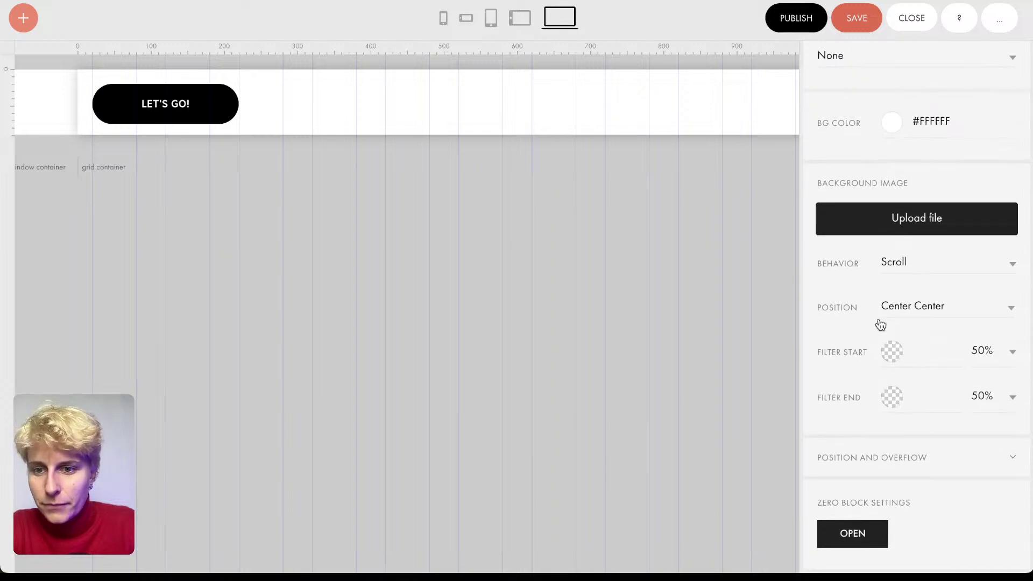
pyautogui.click(851, 458)
pyautogui.scroll(-3, 852, 464)
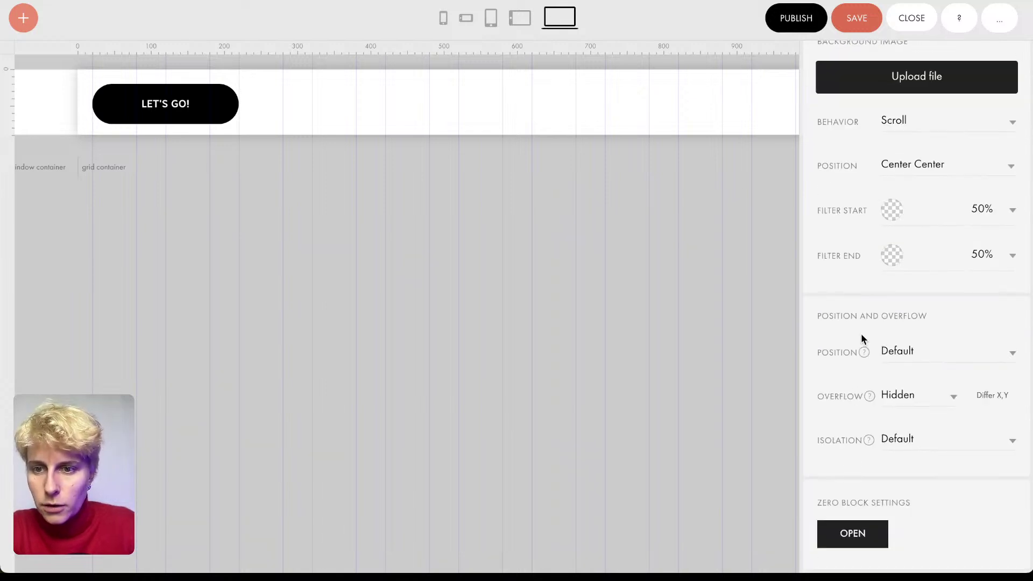
pyautogui.click(896, 345)
pyautogui.click(905, 371)
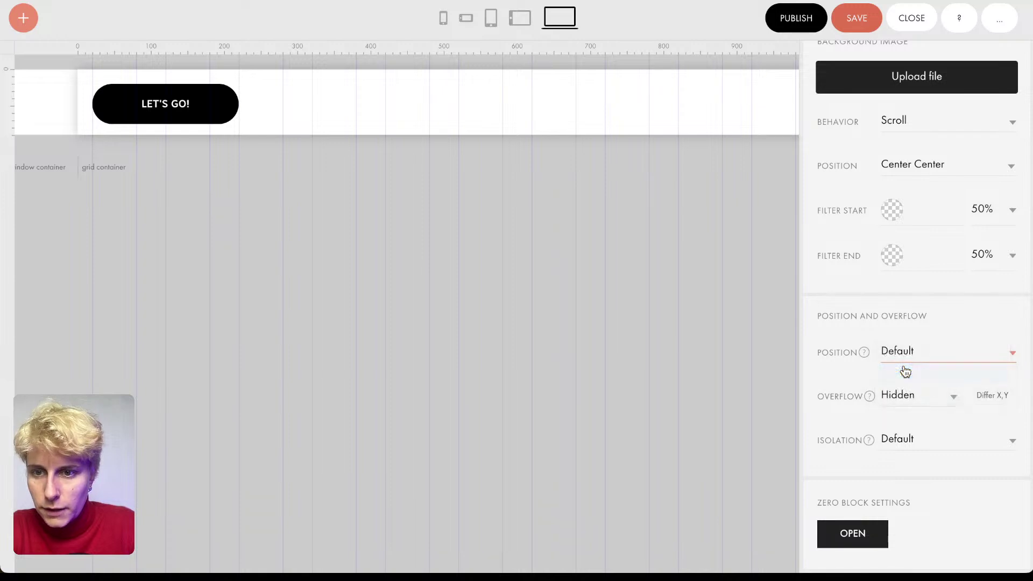
pyautogui.click(906, 394)
pyautogui.click(906, 416)
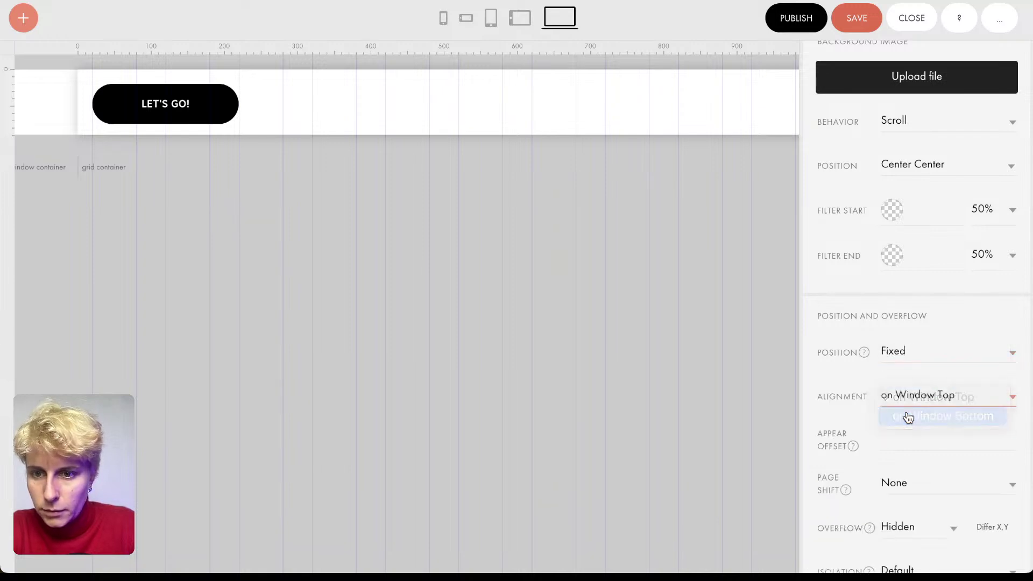
pyautogui.scroll(-3, 848, 423)
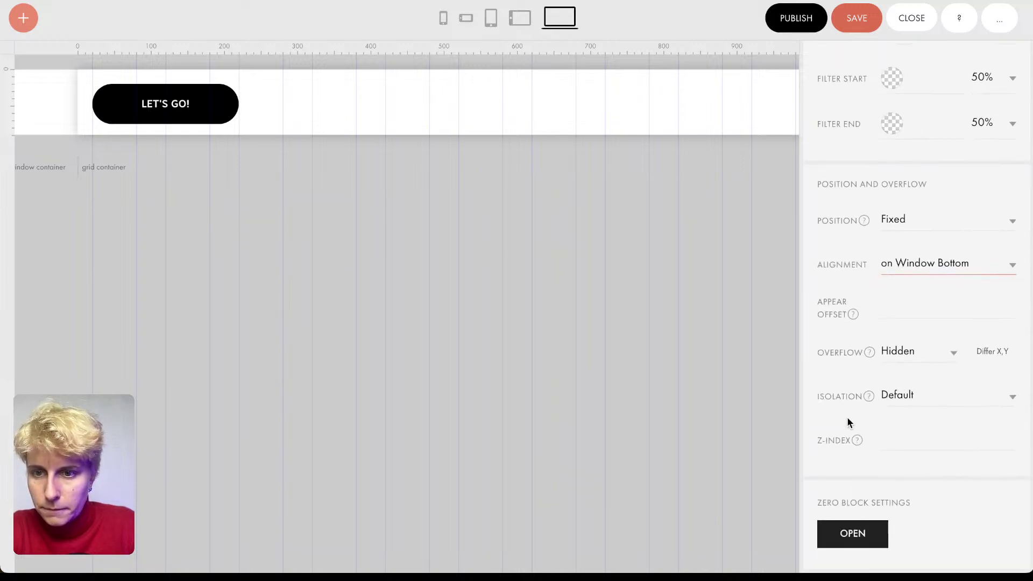
# - Set the artboard's overflow to Visible, save the Zero Block and return to the page editor
pyautogui.click(934, 353)
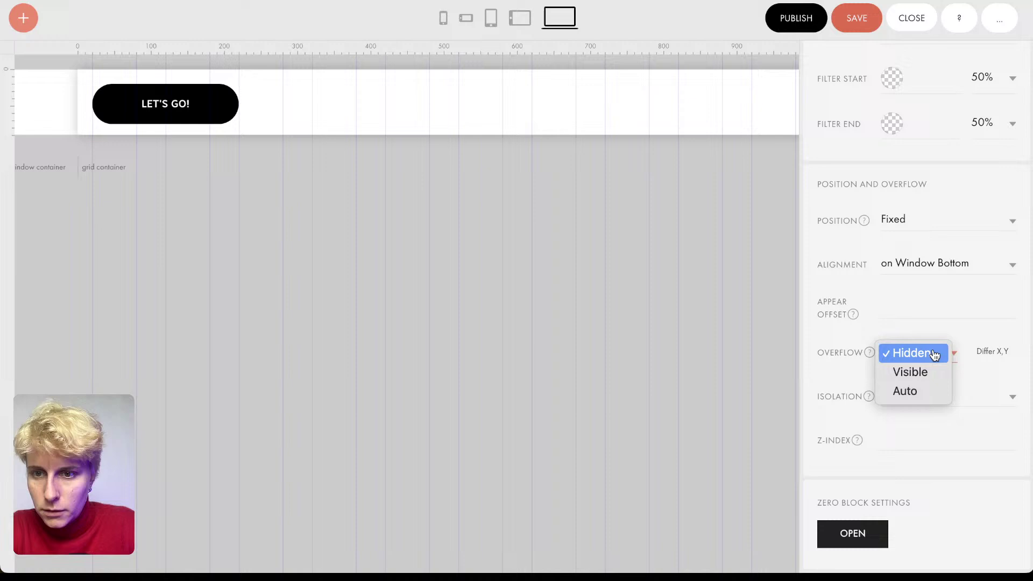
pyautogui.click(911, 372)
pyautogui.click(854, 13)
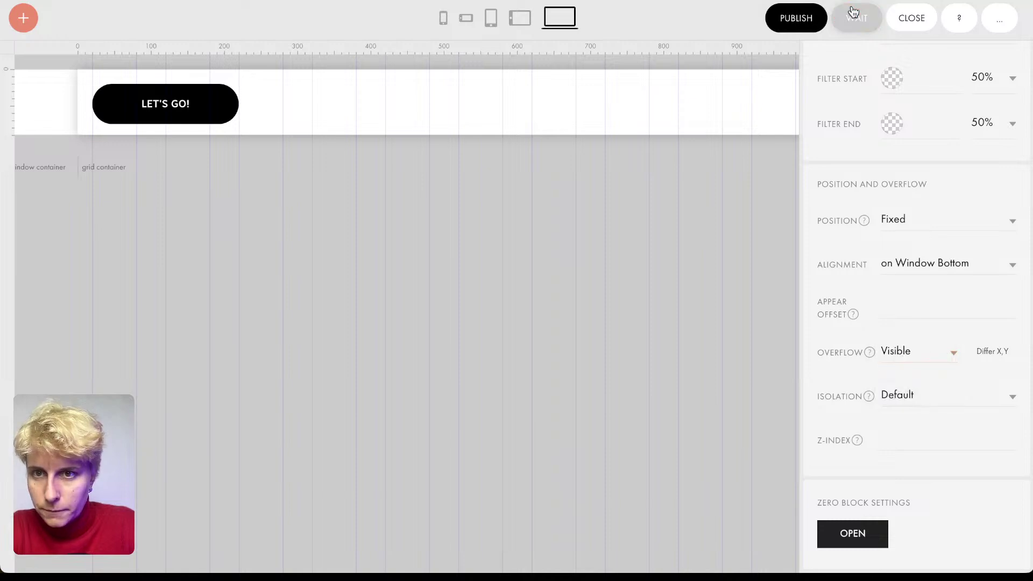
pyautogui.click(904, 26)
# - Publish the Conference page and check the fixed button block along the live page
pyautogui.click(859, 21)
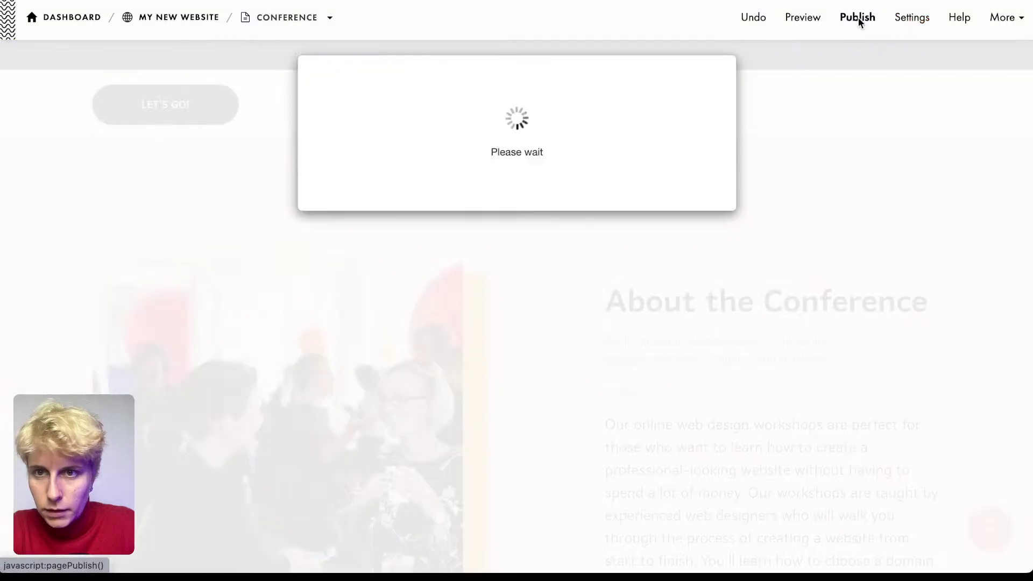
pyautogui.click(499, 189)
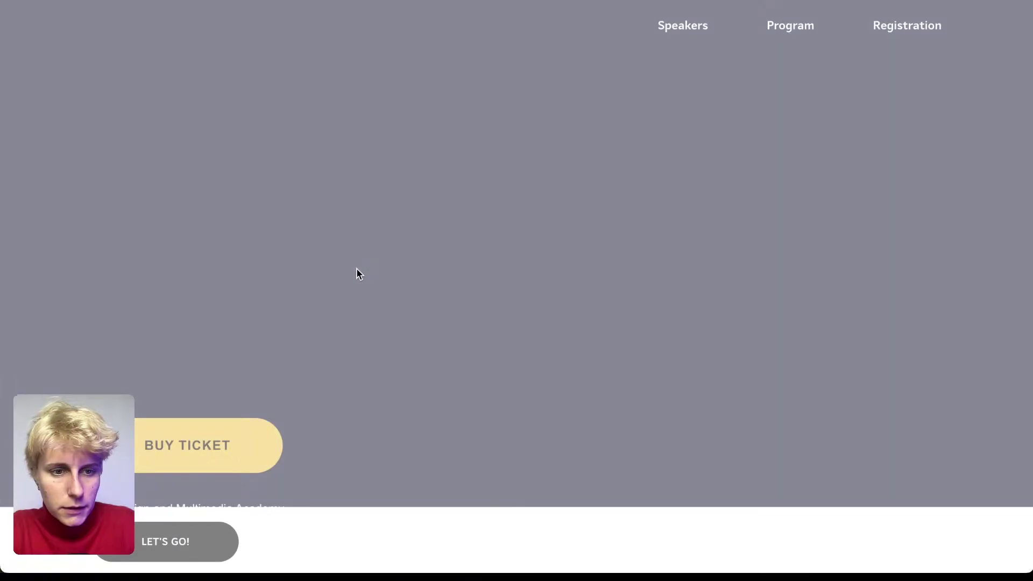
pyautogui.scroll(-15, 357, 272)
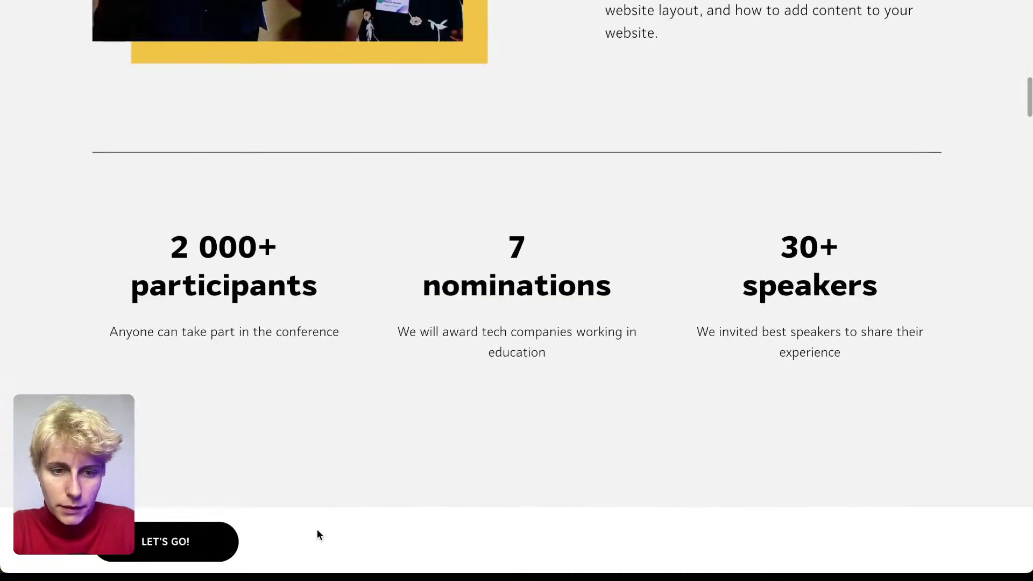
pyautogui.scroll(-10, 344, 538)
pyautogui.scroll(-15, 345, 543)
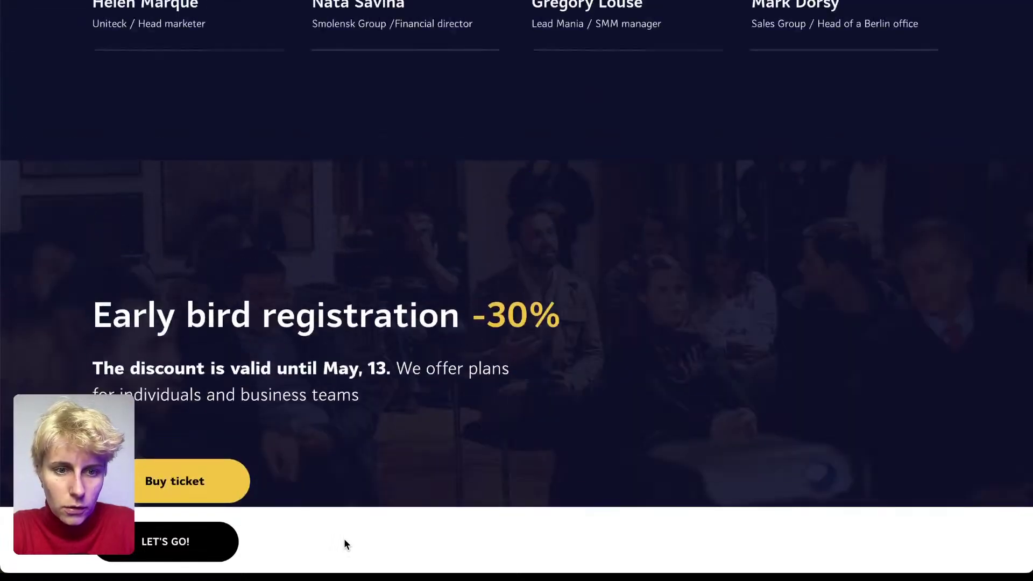
pyautogui.scroll(-5, 344, 538)
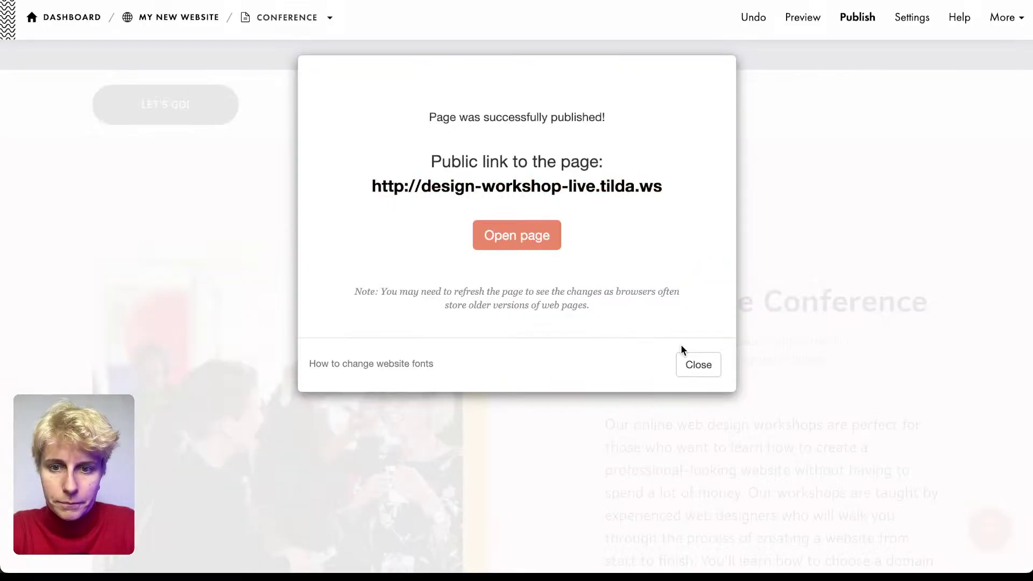
pyautogui.click(684, 361)
# - Remove the artboard's background color in the button's Zero Block, save it and close the block editor
pyautogui.click(144, 99)
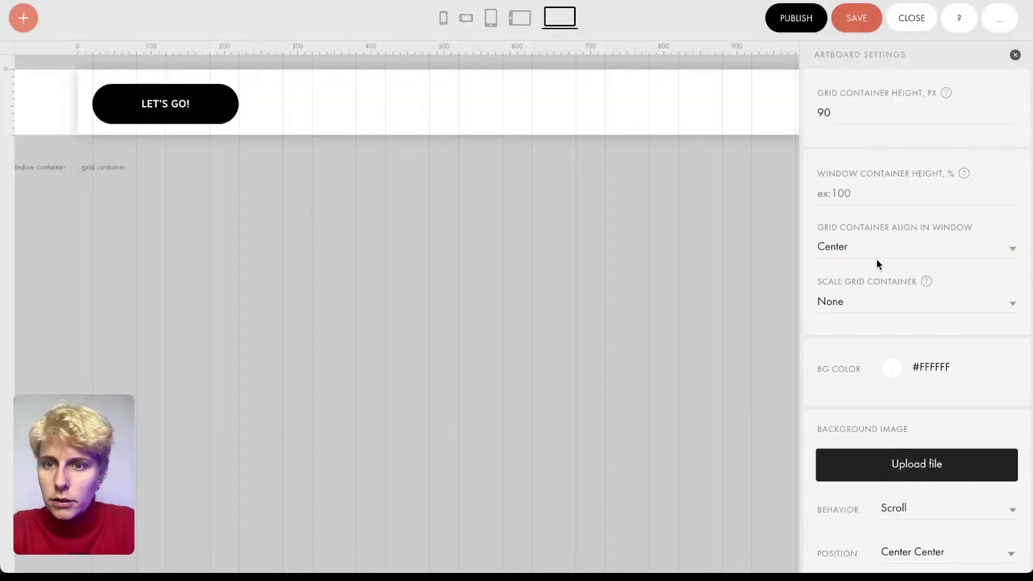
pyautogui.doubleClick(900, 365)
pyautogui.press('BackSpace')
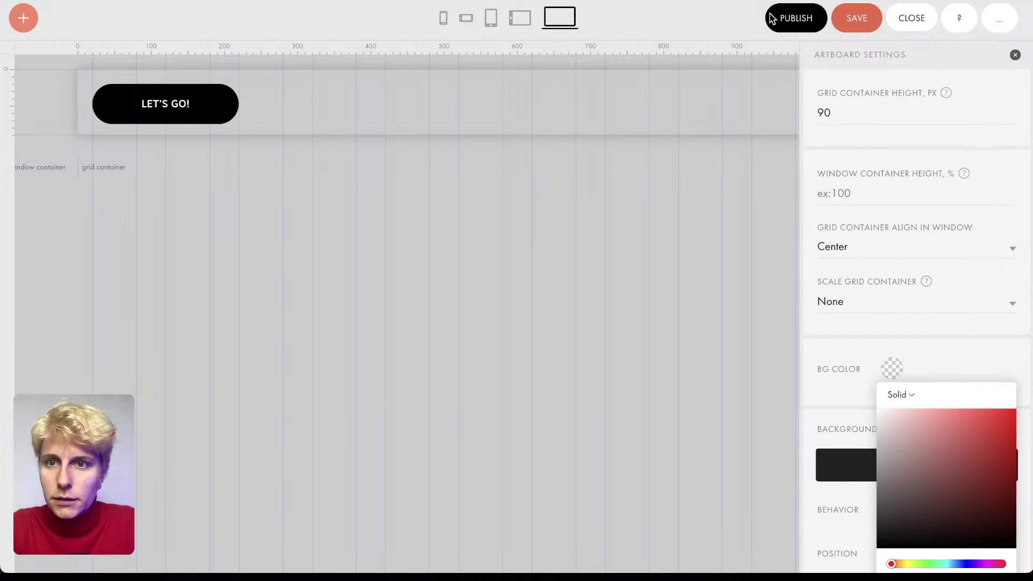
pyautogui.click(856, 21)
pyautogui.click(912, 20)
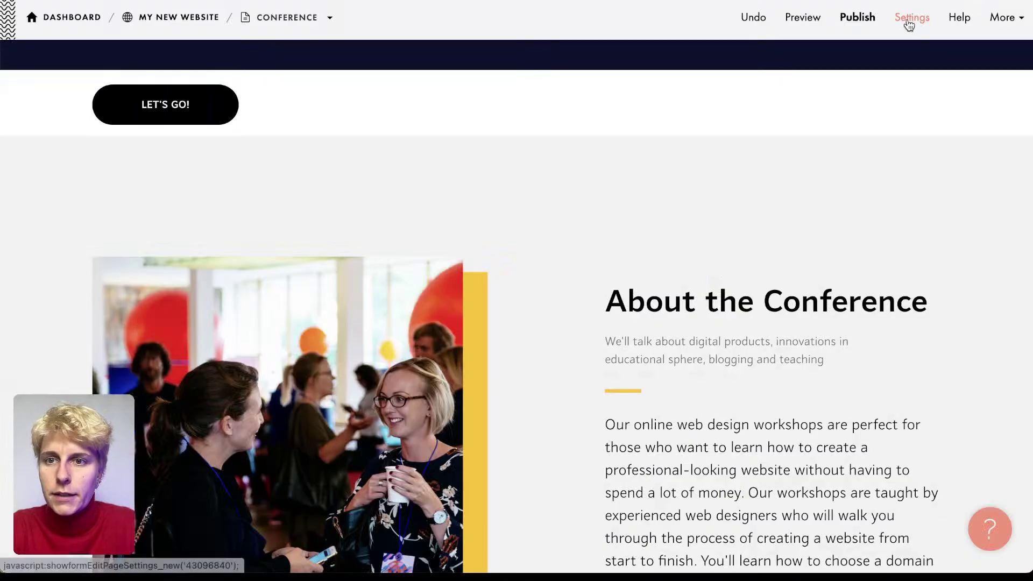
# - Republish the Conference page and check the fixed button without its background strip on the live page
pyautogui.click(856, 16)
pyautogui.click(556, 189)
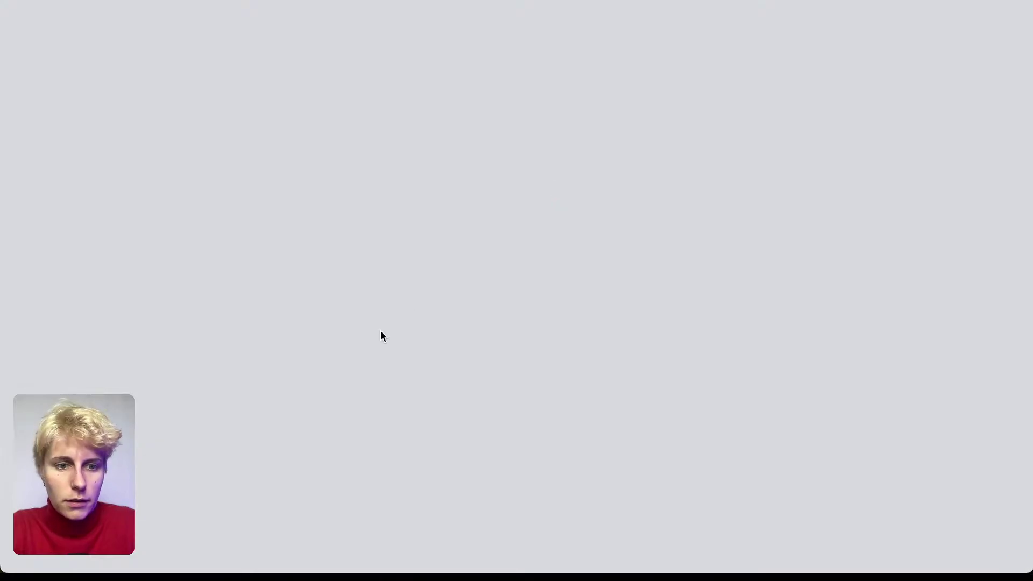
pyautogui.scroll(-15, 381, 336)
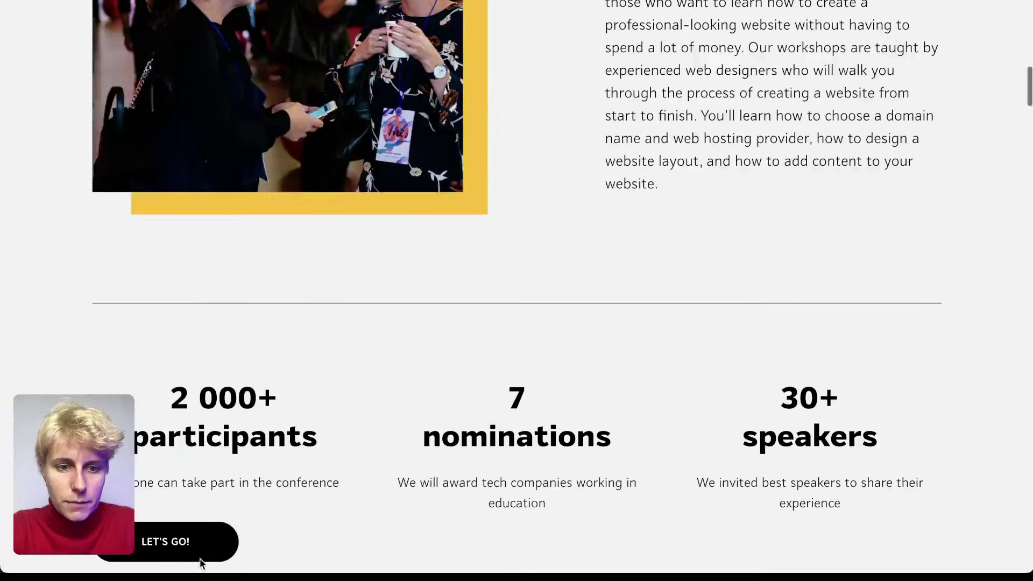
pyautogui.scroll(-4, 199, 554)
pyautogui.scroll(3, 201, 538)
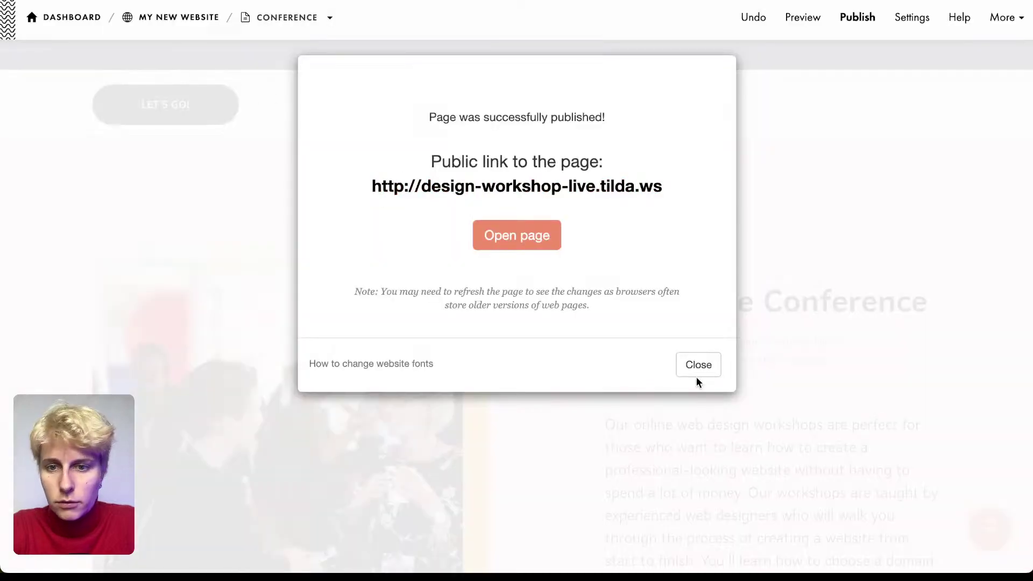
pyautogui.click(698, 368)
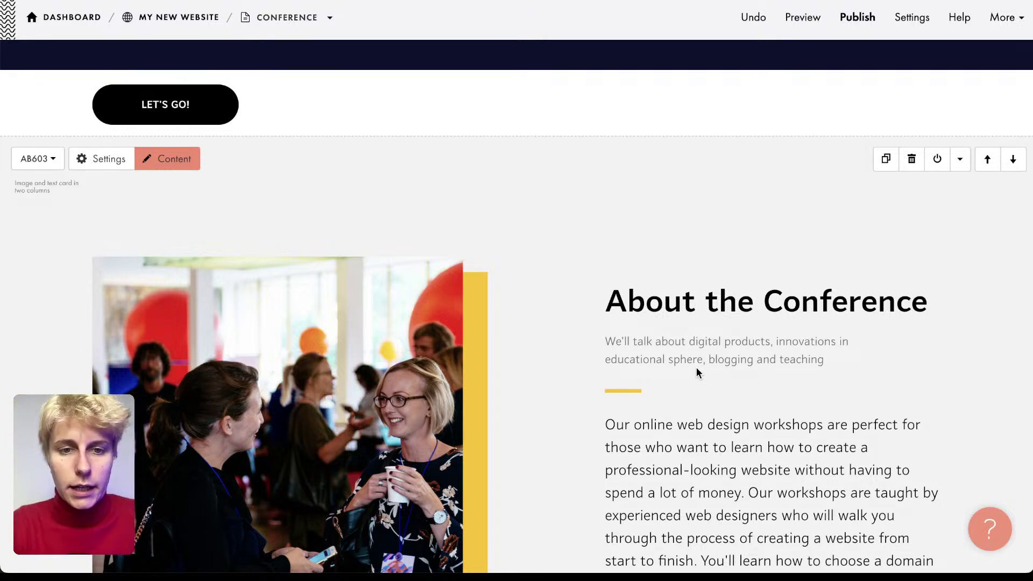
# - Insert the BF306N subscription form block between the button's Zero Block and the About the Conference section
pyautogui.click(517, 136)
pyautogui.scroll(-3, 54, 381)
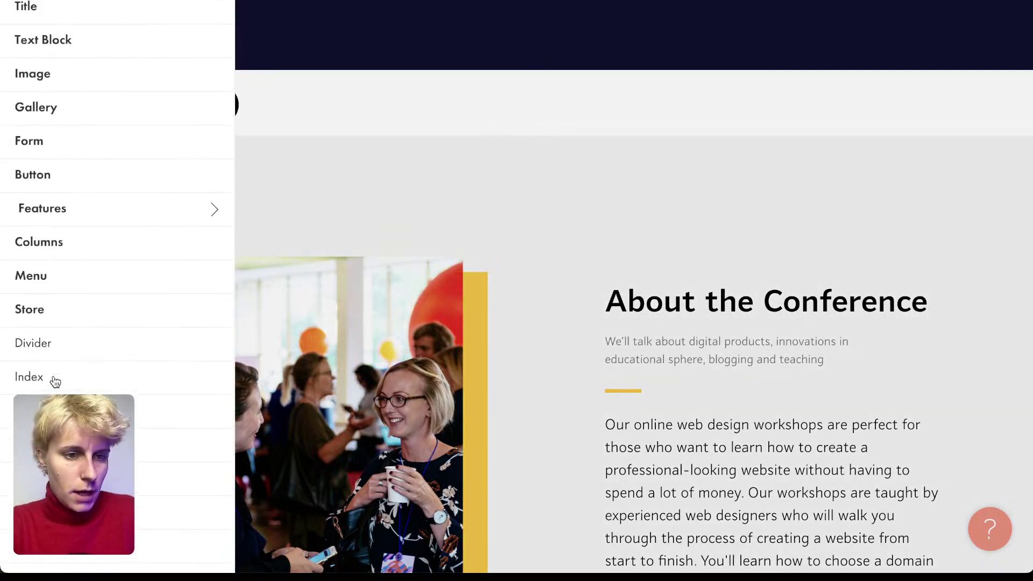
pyautogui.scroll(-4, 74, 446)
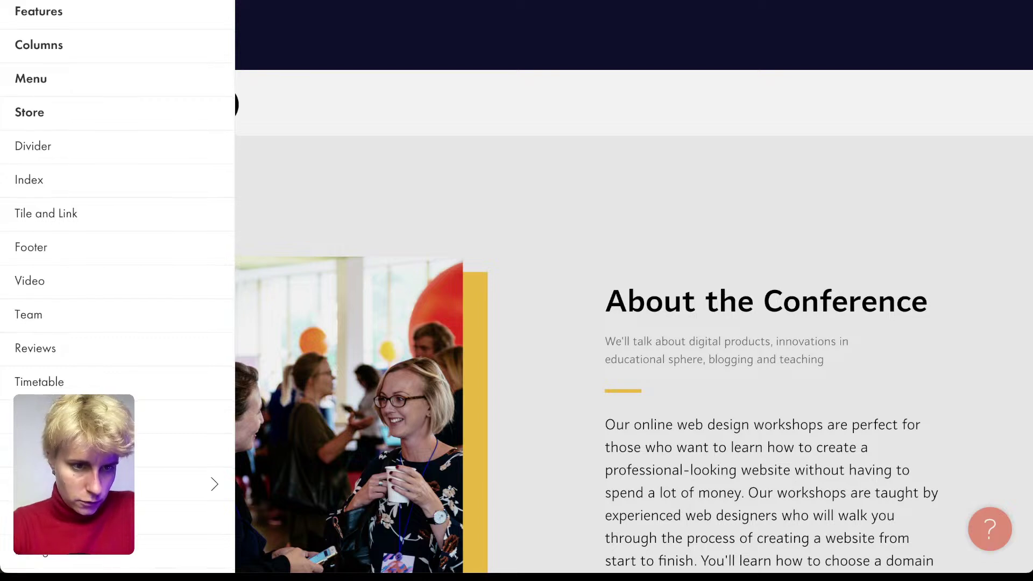
pyautogui.scroll(3, 73, 442)
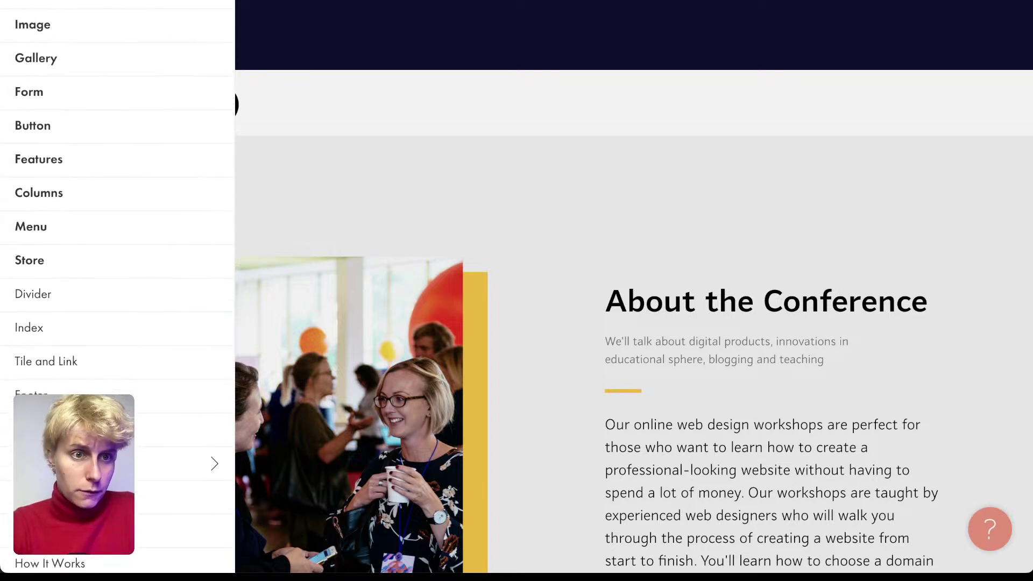
pyautogui.click(67, 90)
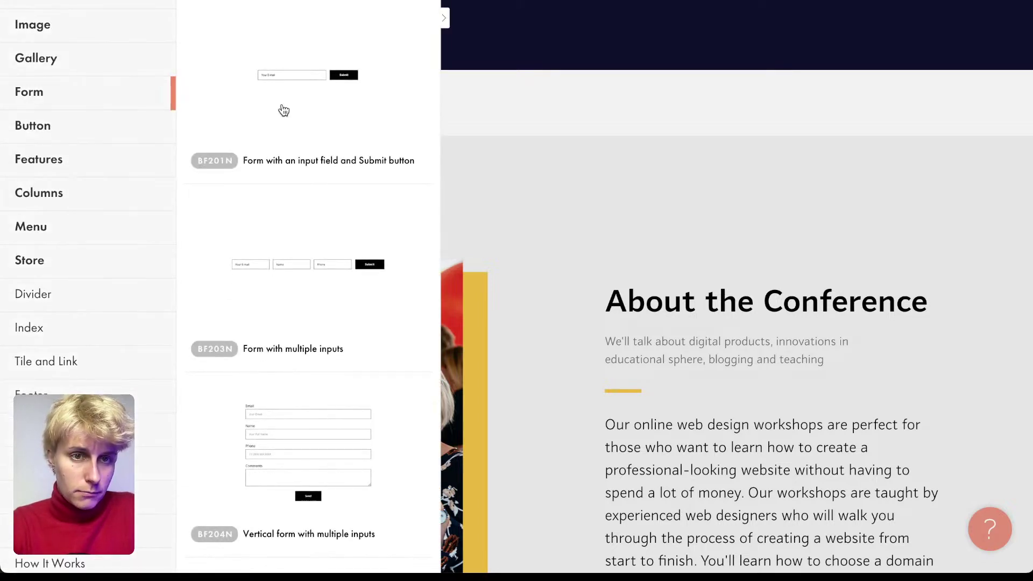
pyautogui.scroll(-5, 284, 110)
pyautogui.scroll(-3, 282, 108)
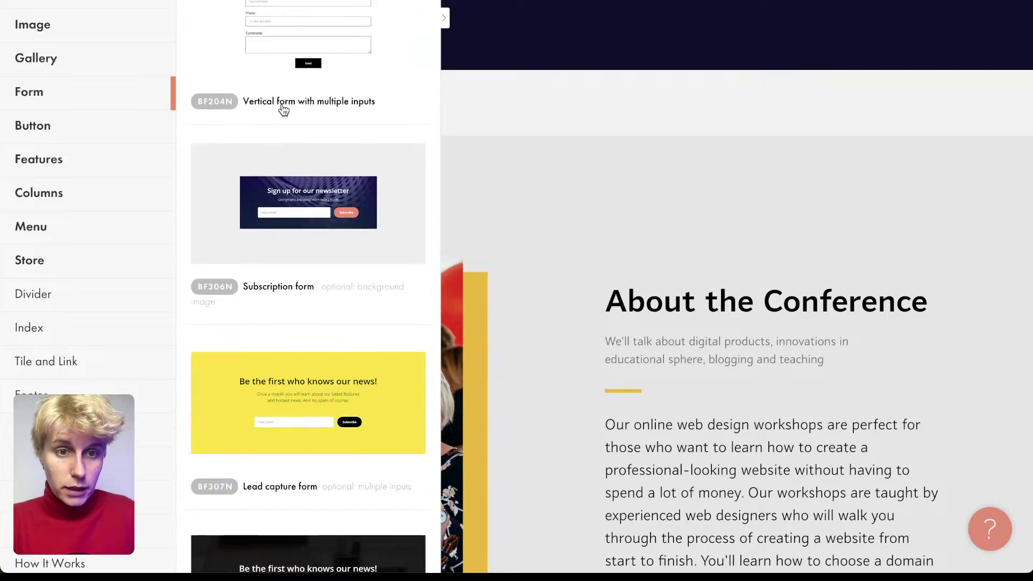
pyautogui.click(364, 212)
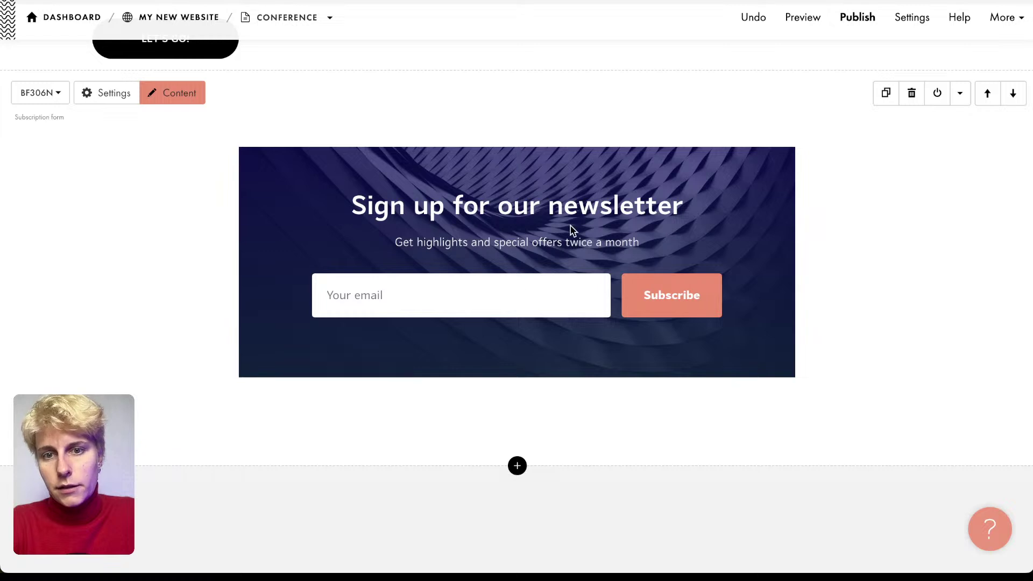
# - Replace the subscription form's heading with "Register now"
pyautogui.tripleClick(545, 216)
pyautogui.write('skak')
pyautogui.press('BackSpace')
pyautogui.press('BackSpace')
pyautogui.press('BackSpace')
pyautogui.press('BackSpace')
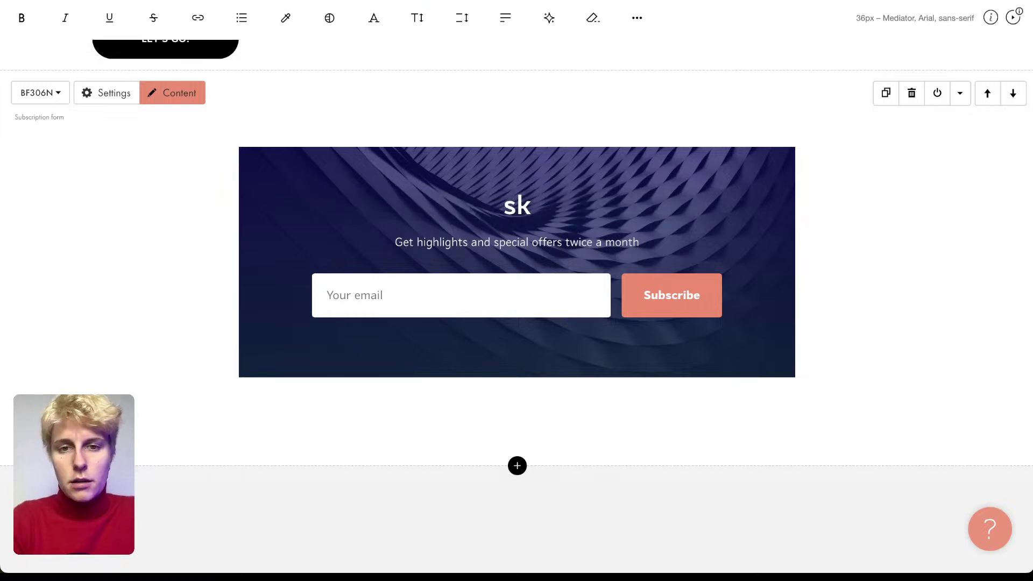
pyautogui.write('Reg')
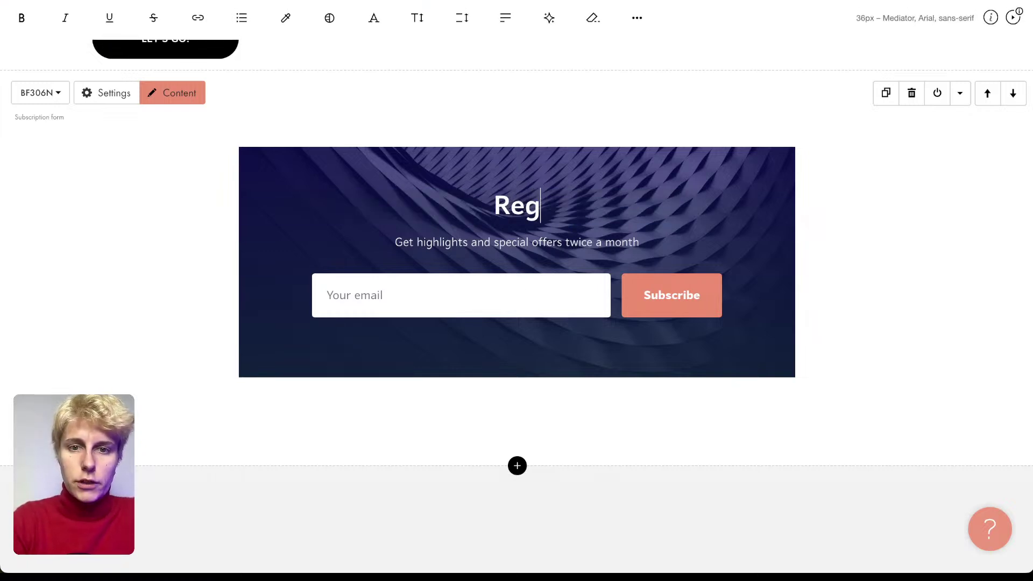
pyautogui.write('ister now')
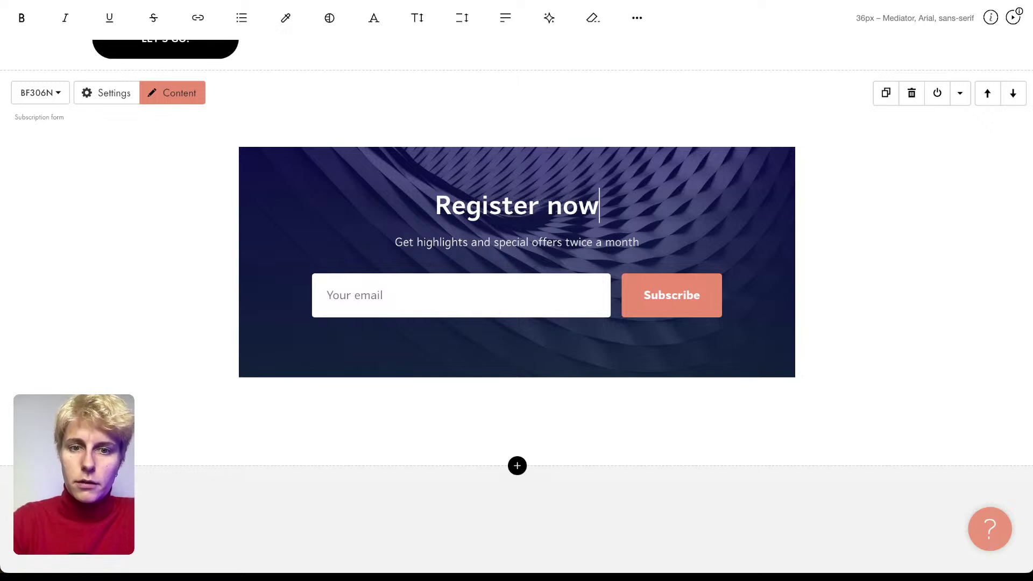
pyautogui.click(406, 228)
# - Review the subscription form's content options, including the data receiver, button title, success message, success page URL and text under the form
pyautogui.click(185, 96)
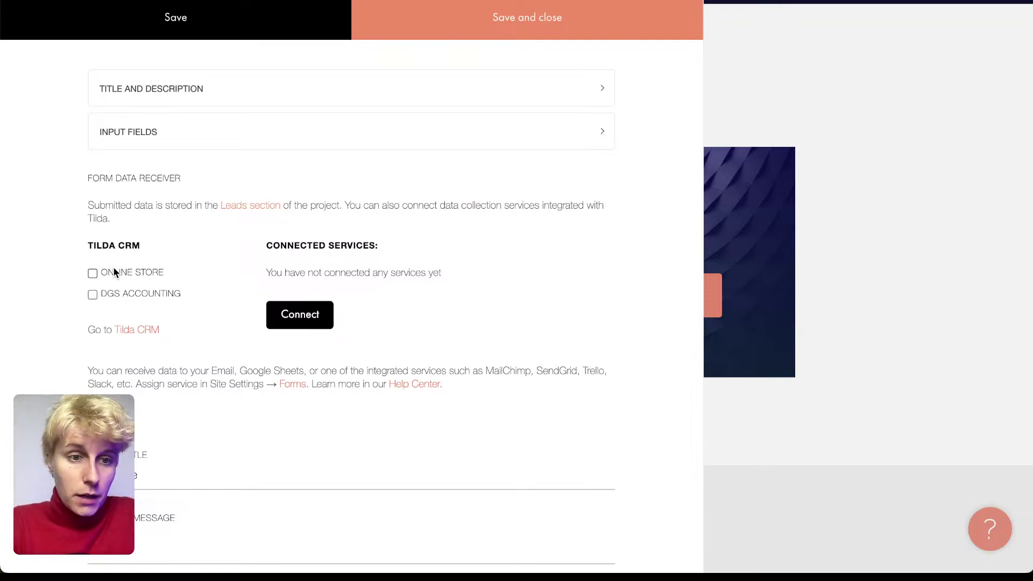
pyautogui.scroll(-5, 312, 383)
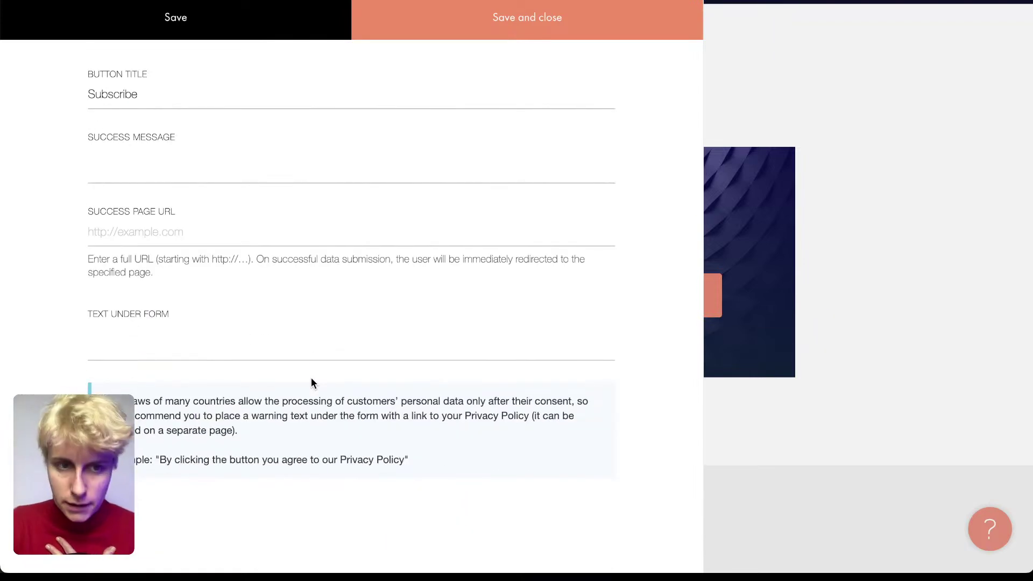
pyautogui.scroll(5, 311, 380)
# - Connect Tilda CRM as a form data collection service for the site with a contacts list selected, without assigning it to all forms
pyautogui.click(302, 316)
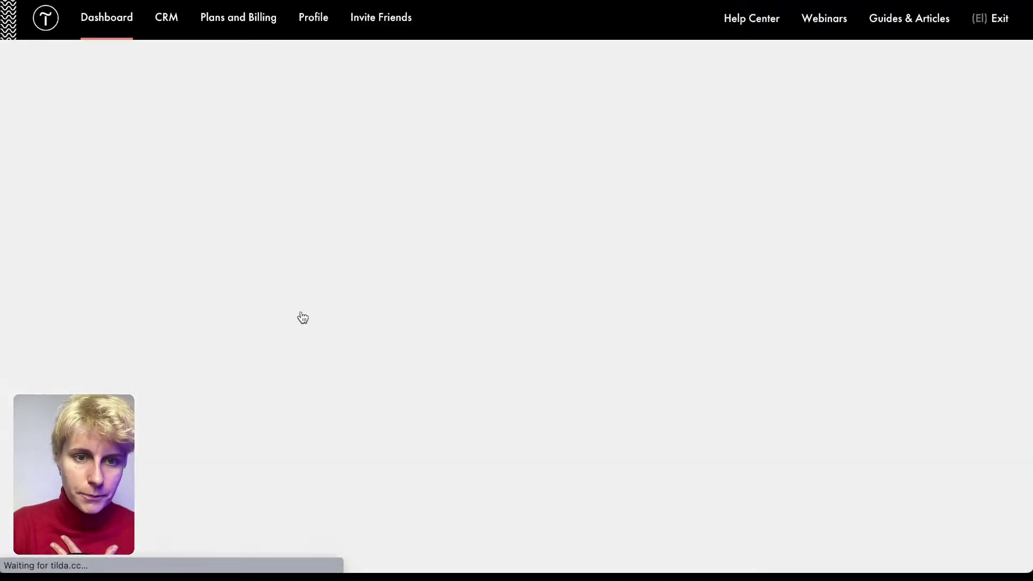
pyautogui.scroll(-5, 486, 373)
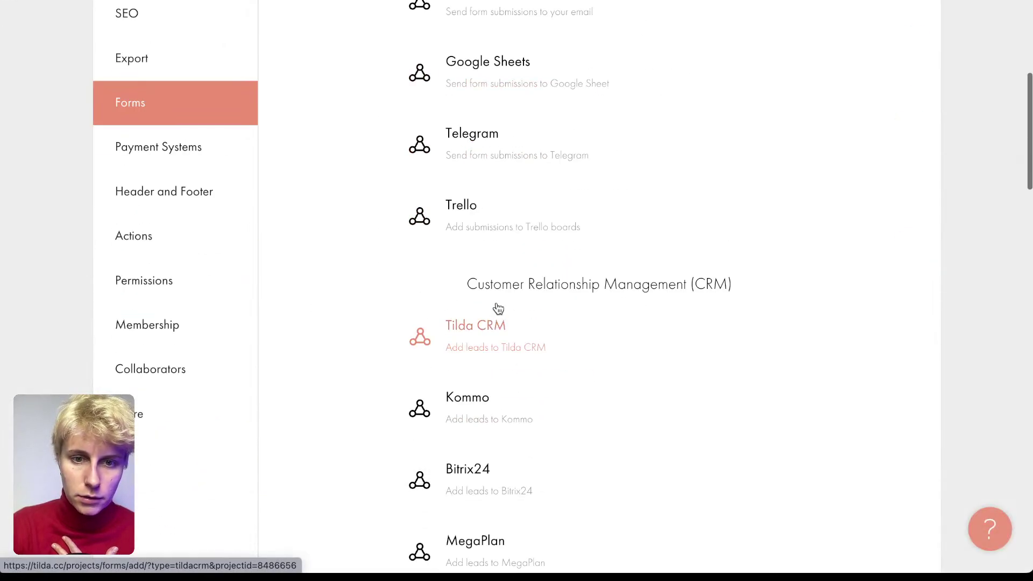
pyautogui.click(475, 330)
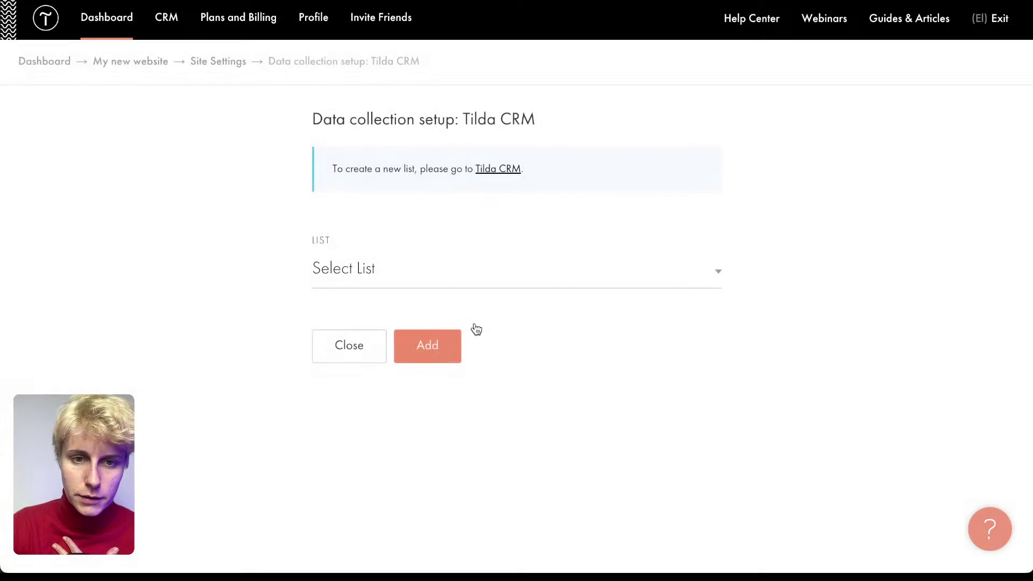
pyautogui.click(440, 357)
pyautogui.click(400, 353)
pyautogui.click(393, 372)
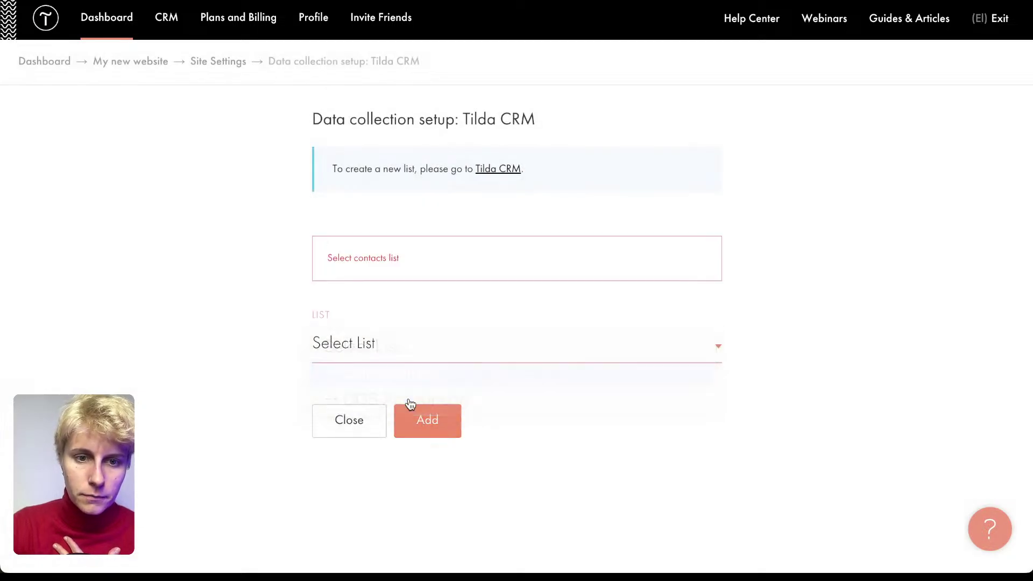
pyautogui.click(430, 420)
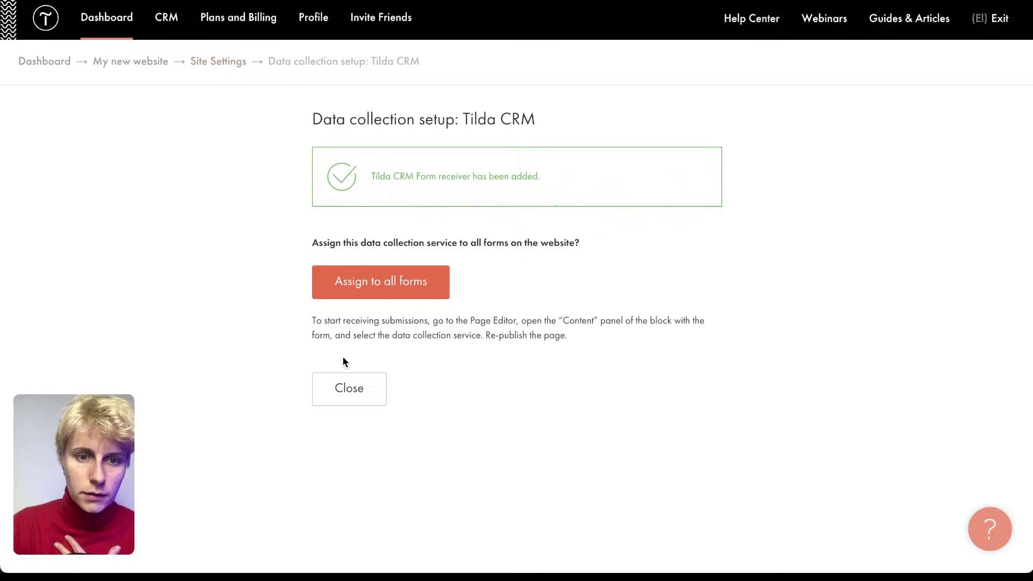
pyautogui.click(344, 398)
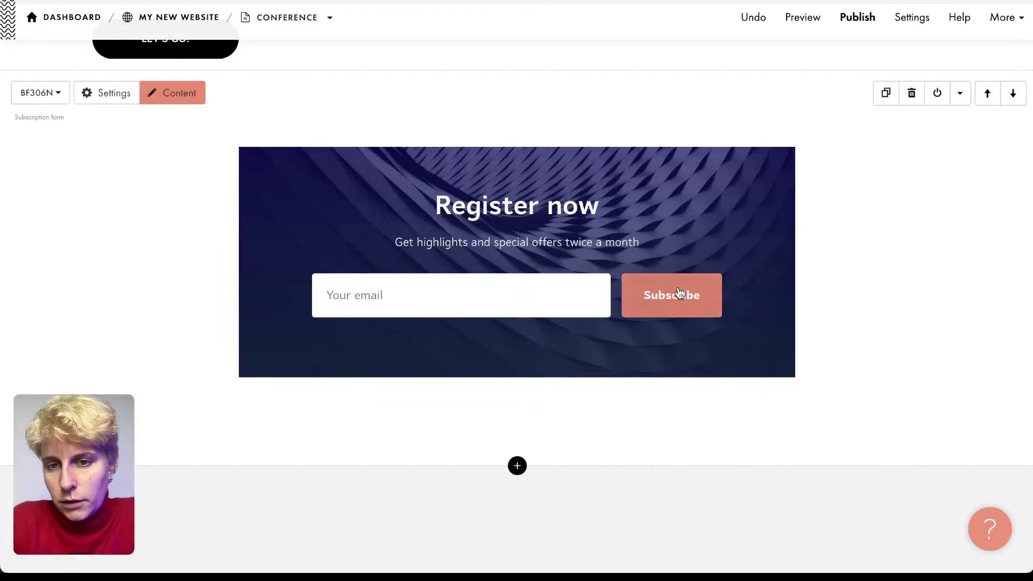
pyautogui.scroll(1, 803, 248)
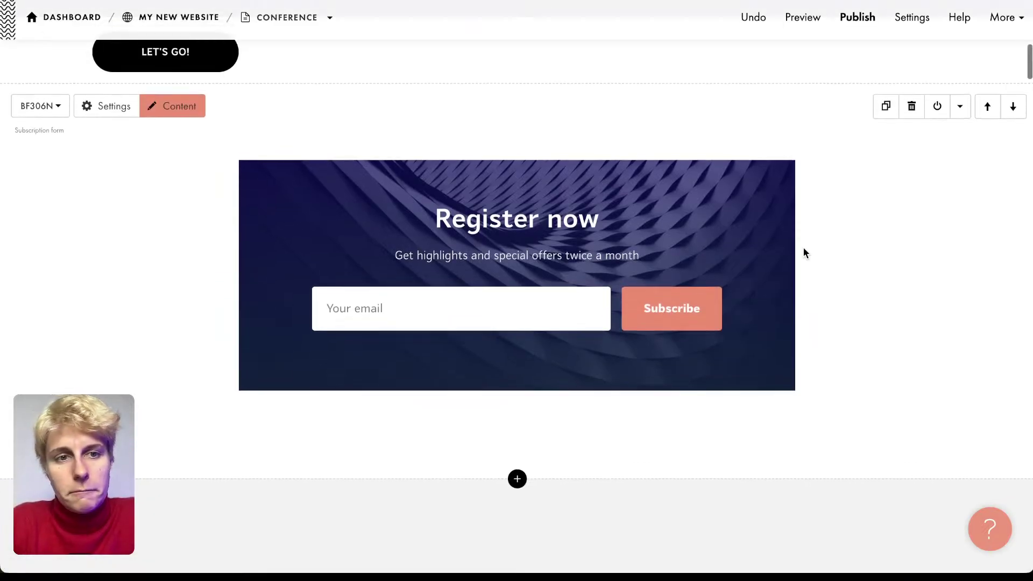
pyautogui.scroll(-1, 803, 247)
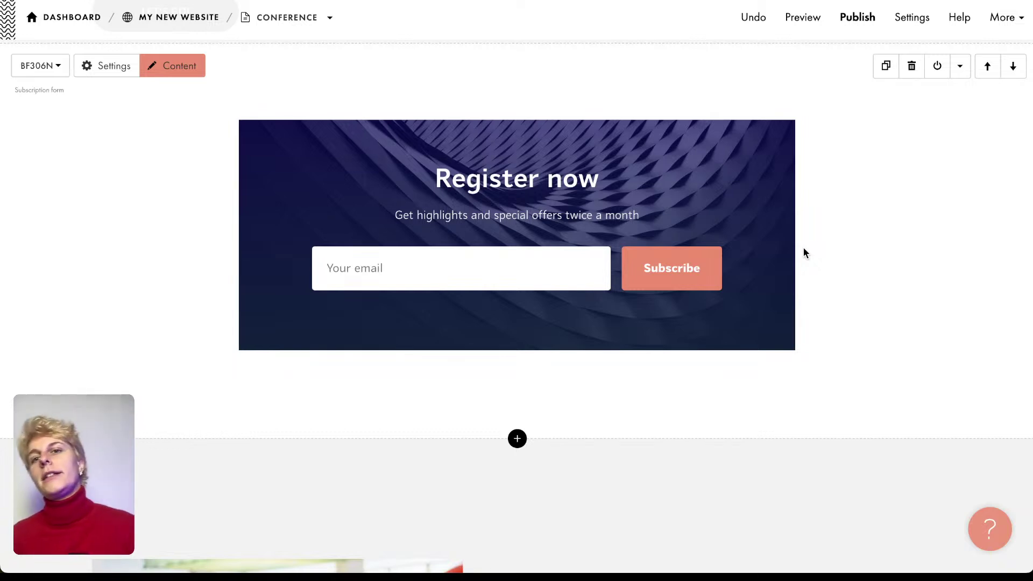
pyautogui.scroll(-6, 803, 247)
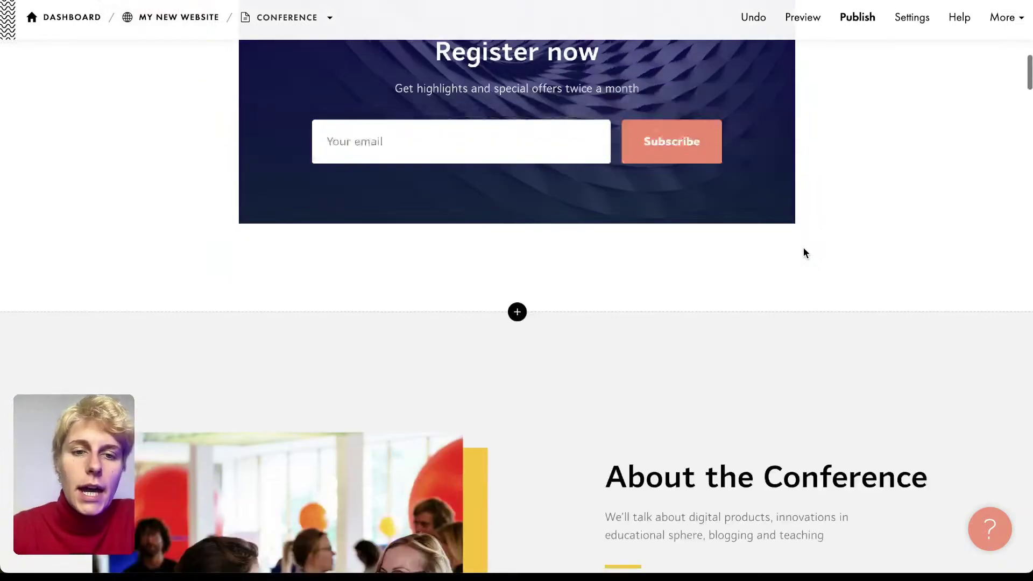
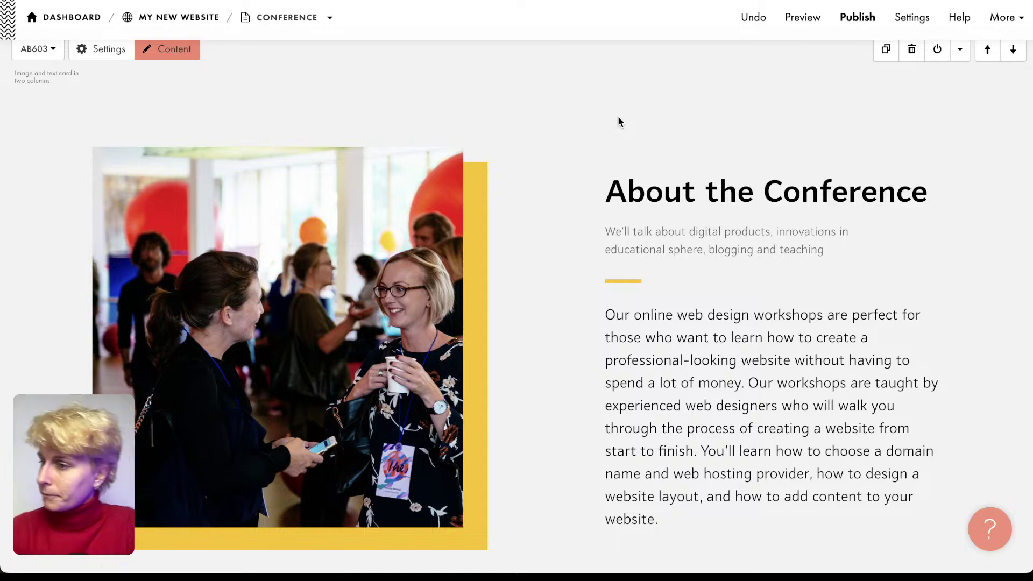
pyautogui.scroll(10, 618, 117)
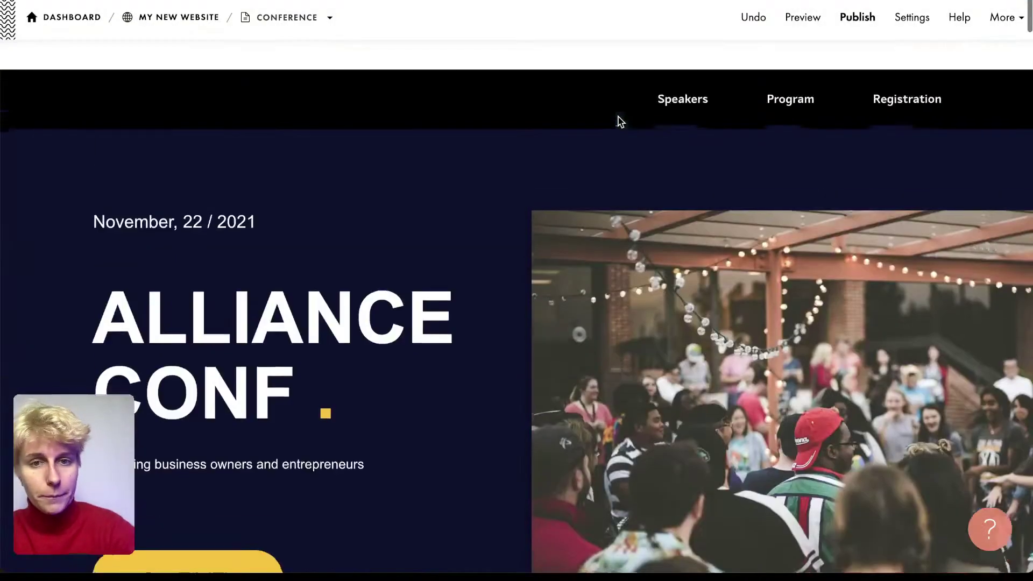
pyautogui.scroll(-2, 618, 117)
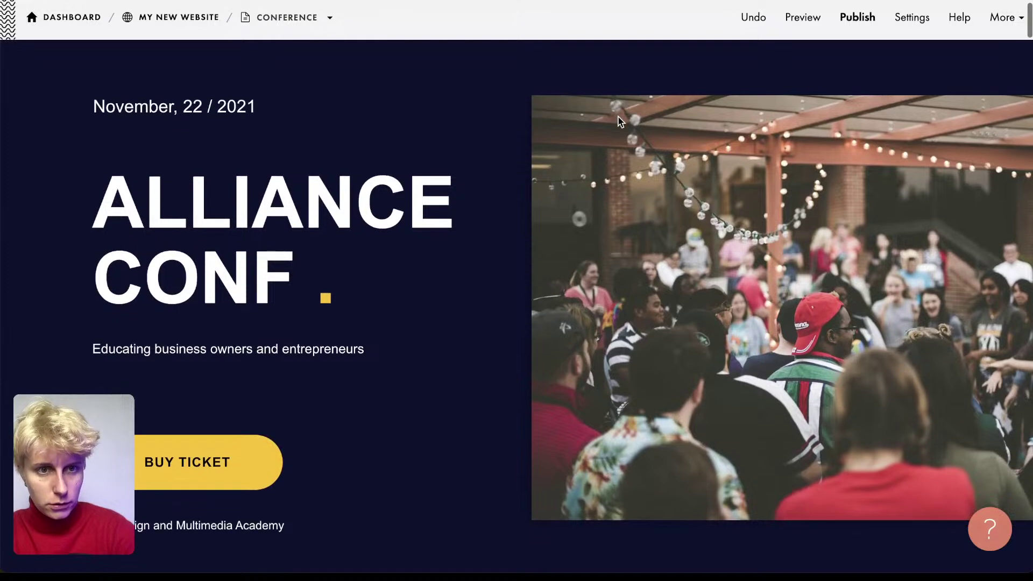
pyautogui.moveTo(617, 117)
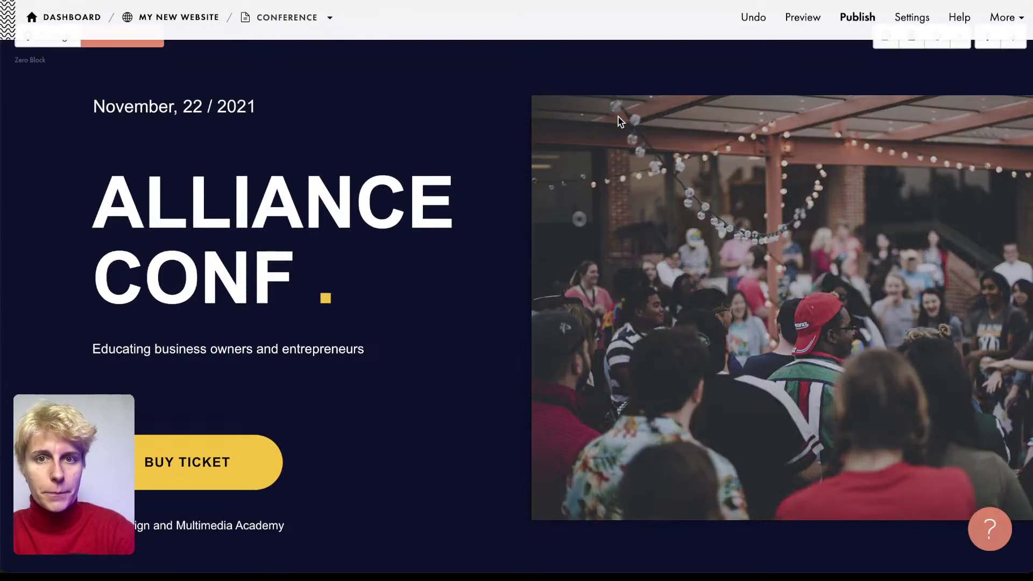
pyautogui.scroll(-1, 491, 90)
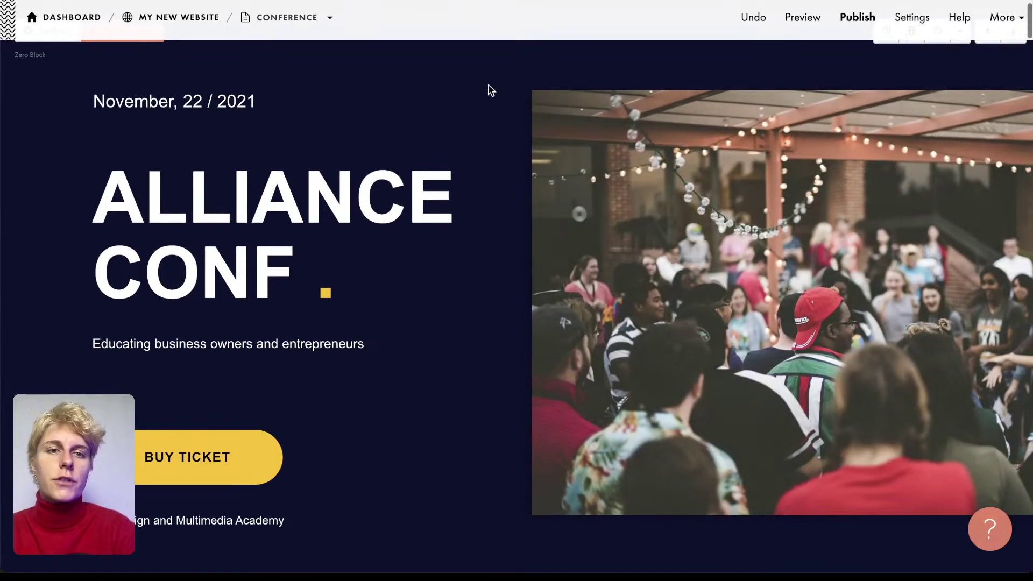
pyautogui.scroll(-1, 490, 91)
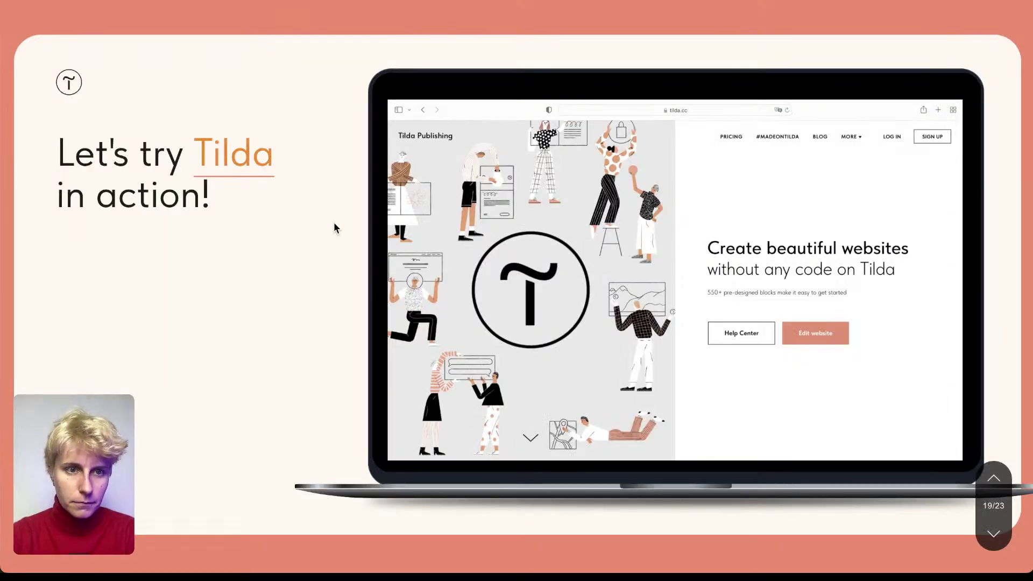
# - Open the free Icon Library from the additional services slide and examine how icons are added and which sets can be downloaded
pyautogui.press('Down')
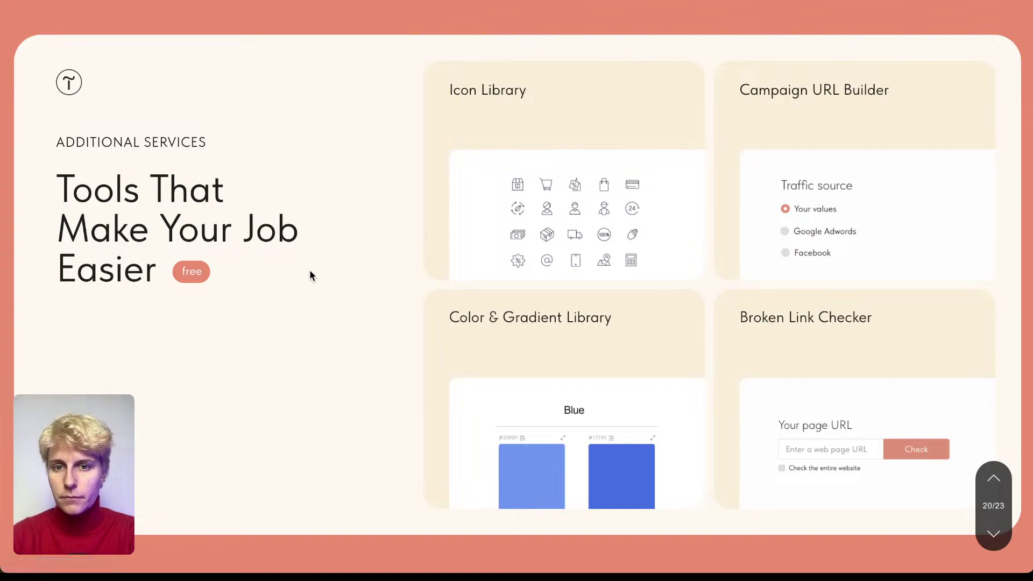
pyautogui.click(525, 157)
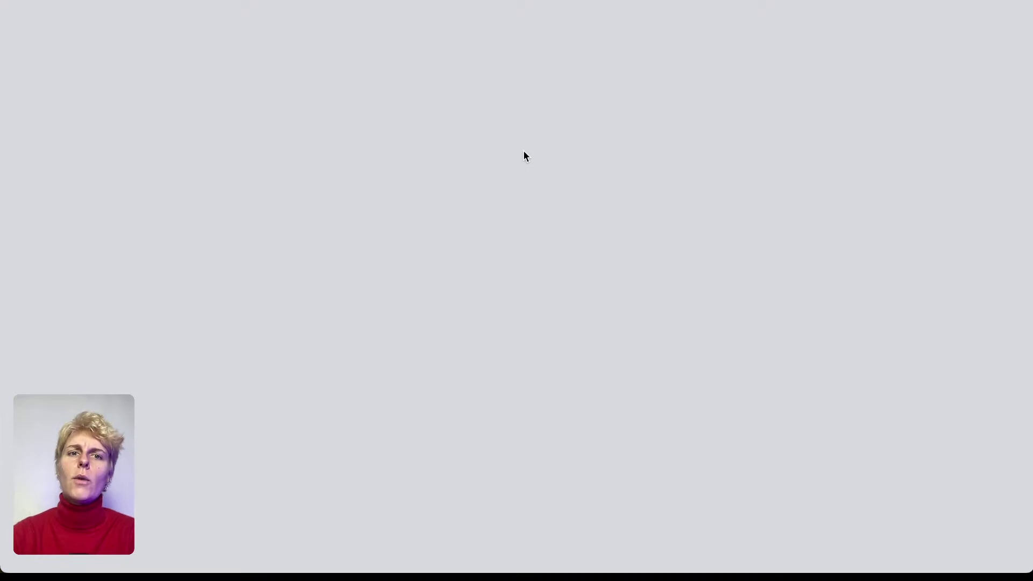
pyautogui.scroll(-15, 524, 156)
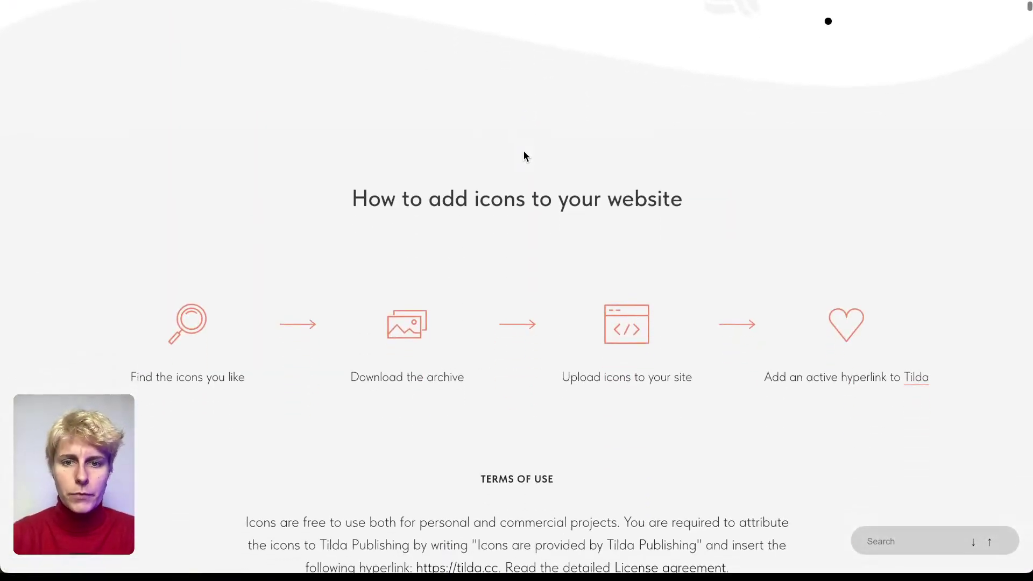
pyautogui.scroll(15, 524, 153)
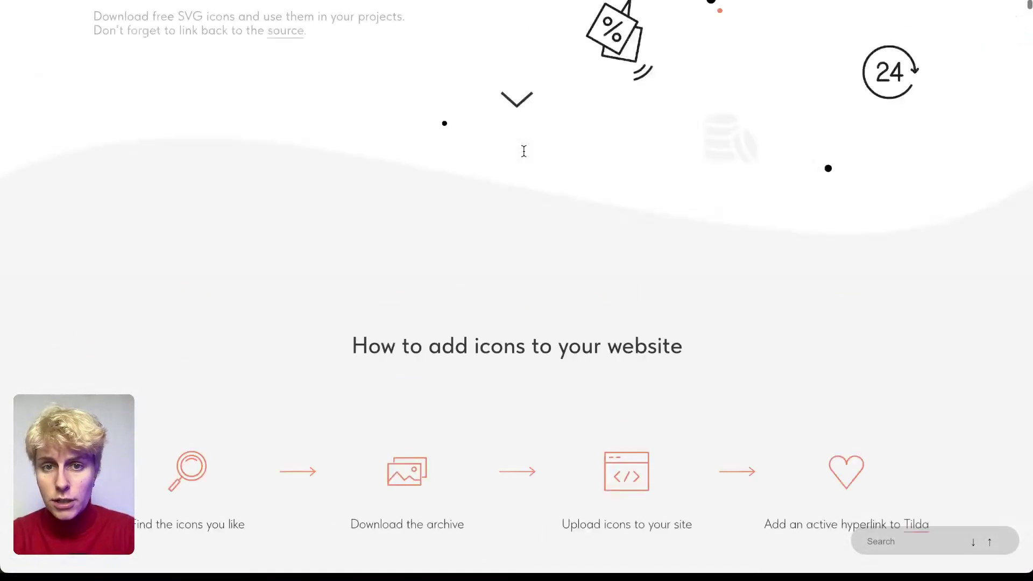
pyautogui.scroll(-20, 524, 154)
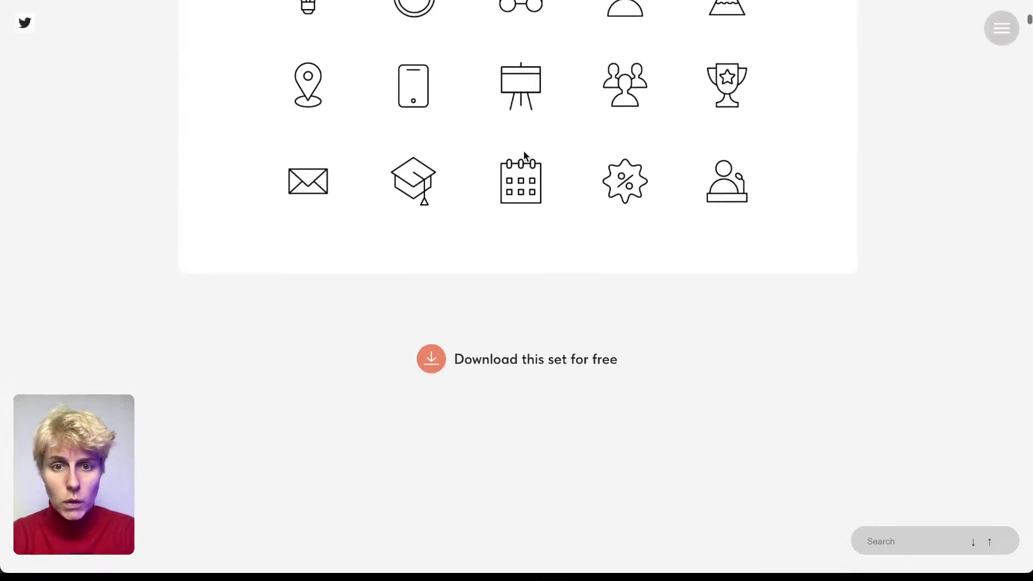
pyautogui.scroll(5, 525, 155)
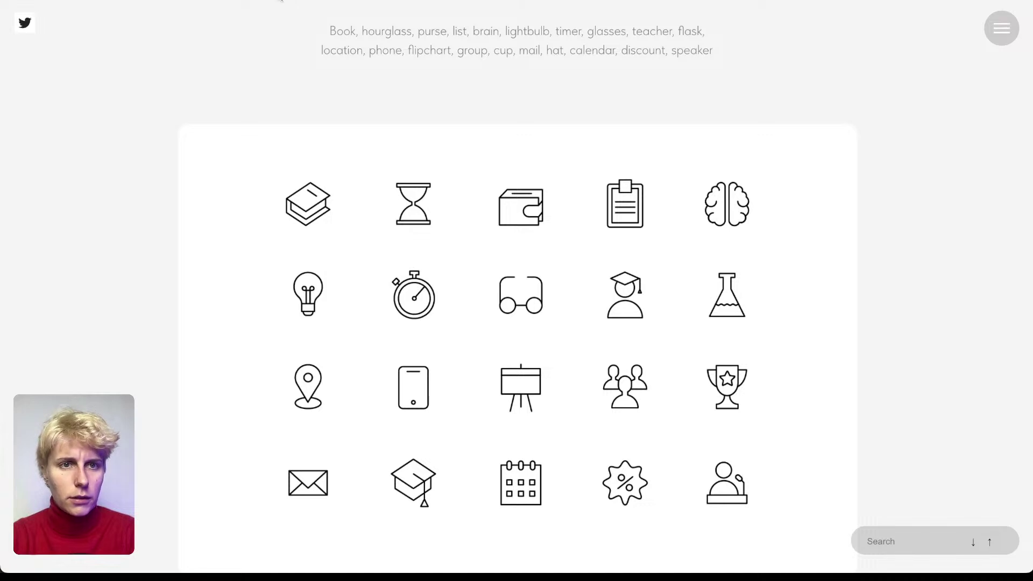
pyautogui.scroll(-5, 309, 255)
pyautogui.scroll(4, 308, 255)
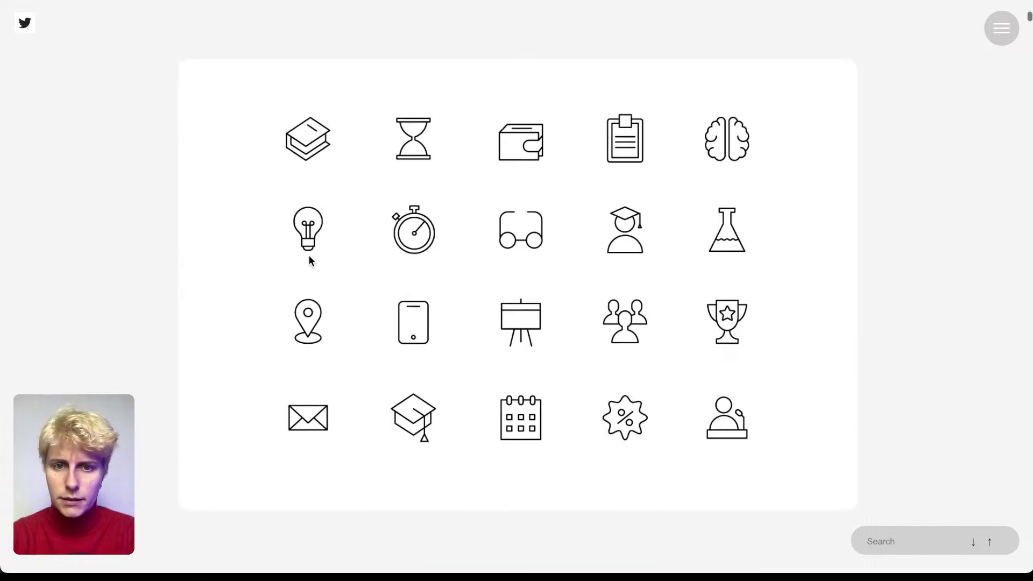
pyautogui.press('Escape')
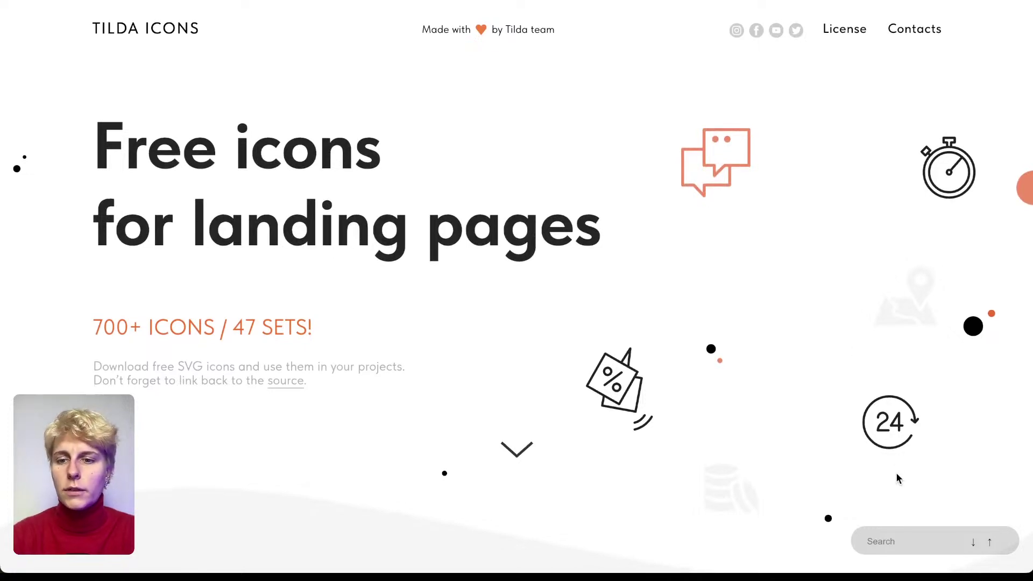
# - Search the icon library for "new year" and look through the matching icon set
pyautogui.click(889, 543)
pyautogui.write('new year')
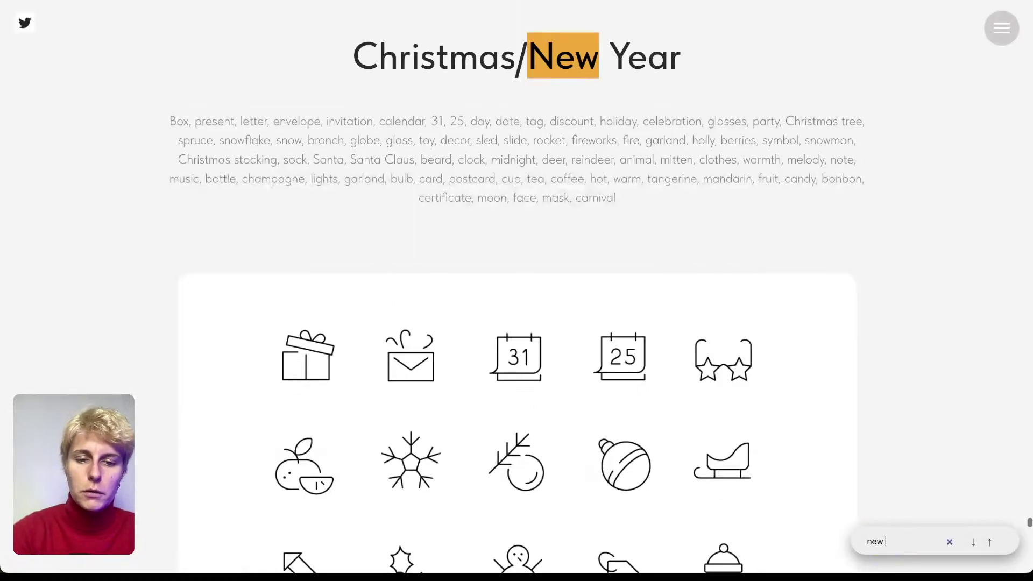
pyautogui.scroll(-4, 632, 247)
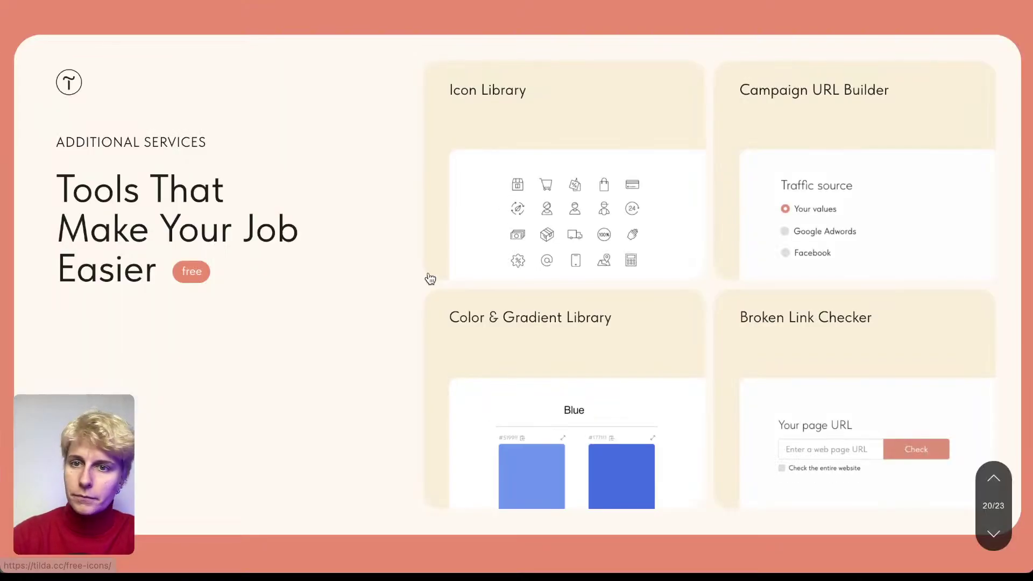
# - Open the Campaign URL Builder from the additional services slide and examine its URL, traffic source and UTM parameter fields
pyautogui.click(824, 189)
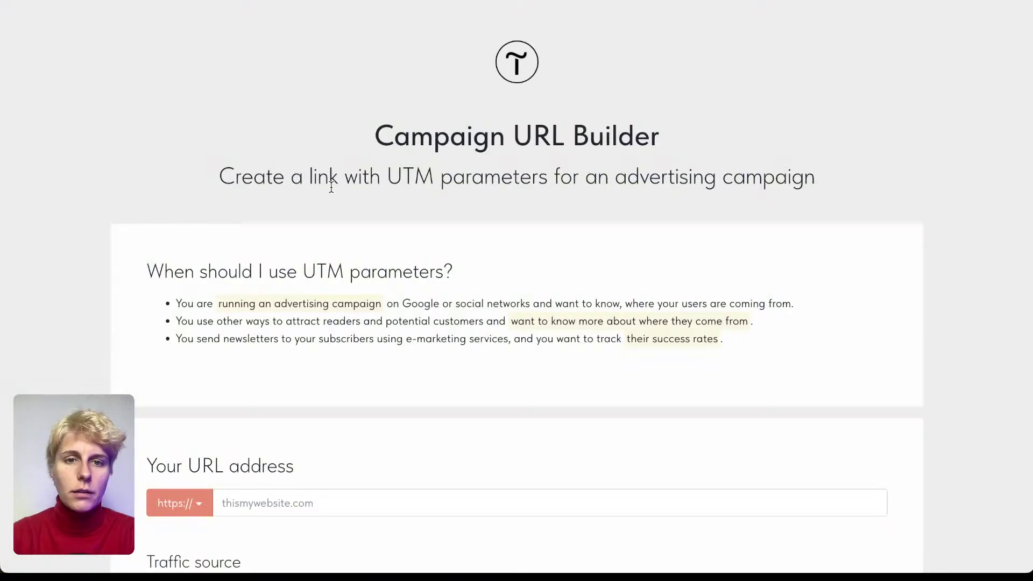
pyautogui.scroll(-3, 331, 187)
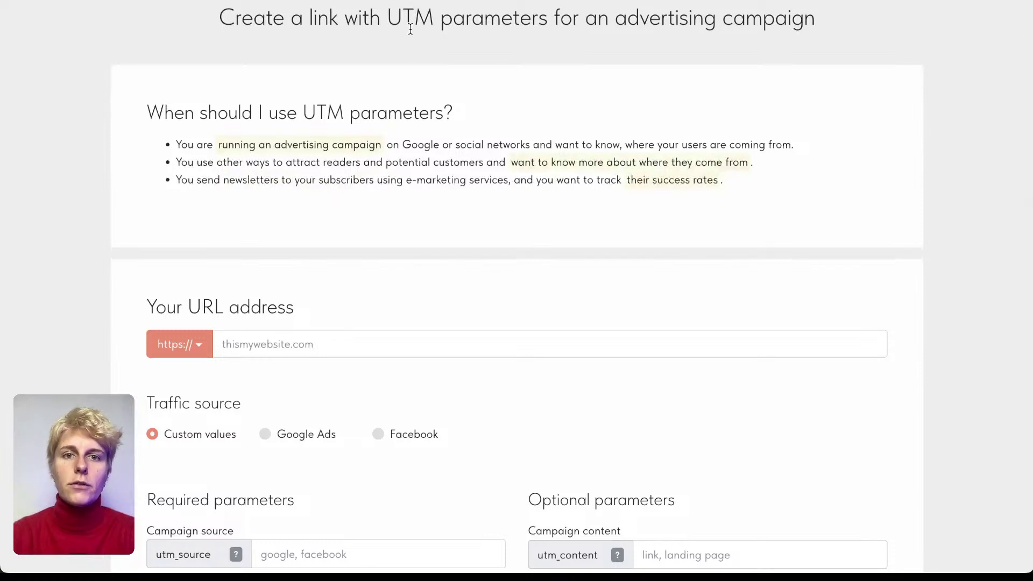
pyautogui.scroll(-5, 411, 31)
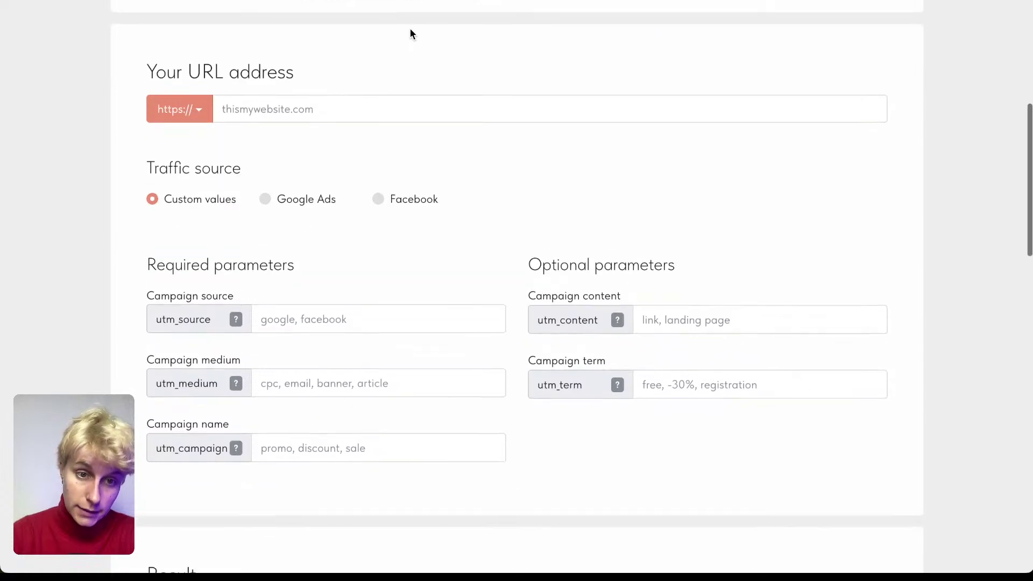
pyautogui.scroll(1, 411, 34)
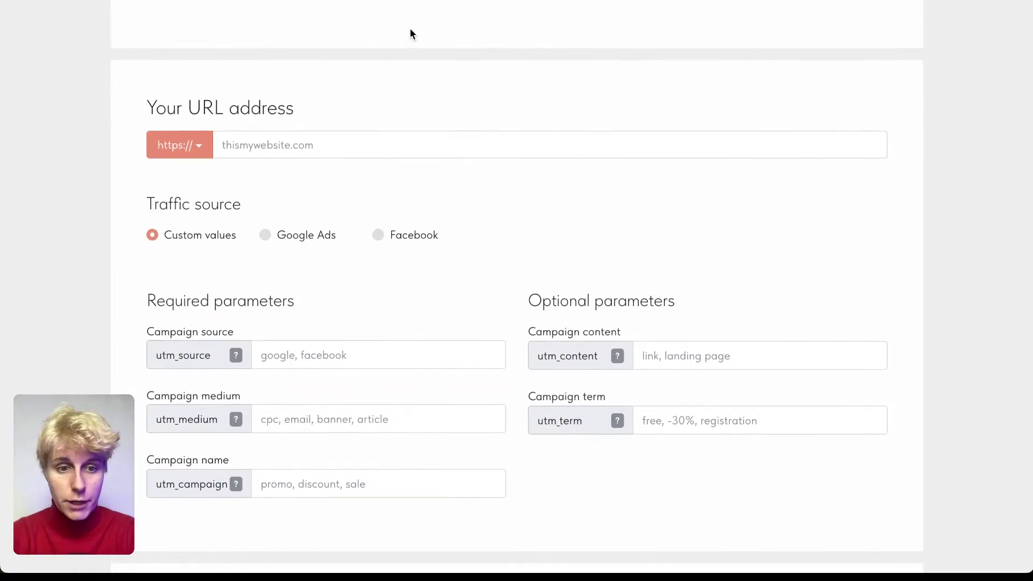
pyautogui.scroll(1, 410, 34)
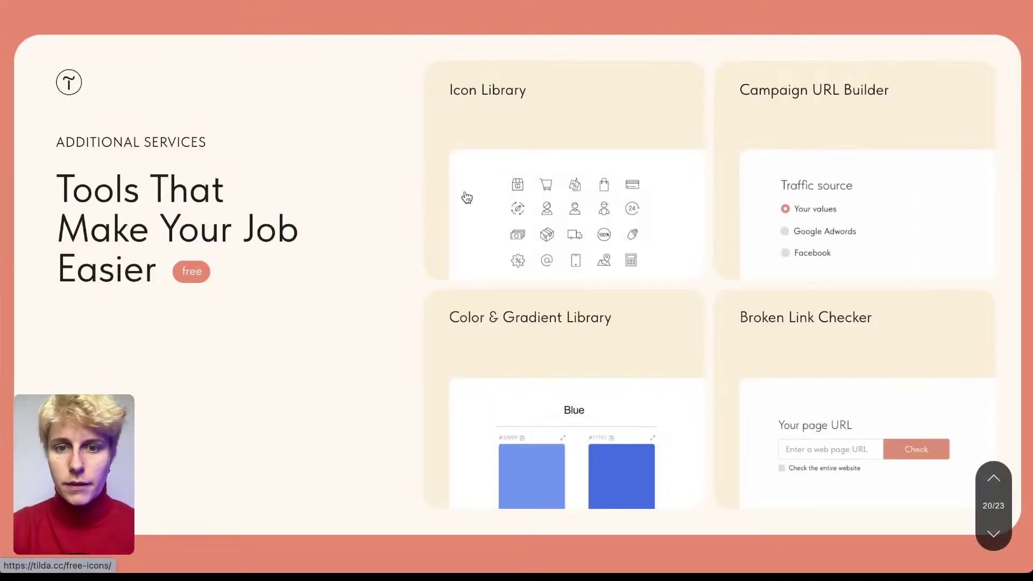
# - Open the Color & Gradient Library from the additional services slide and look through its blue and green color palettes
pyautogui.click(543, 368)
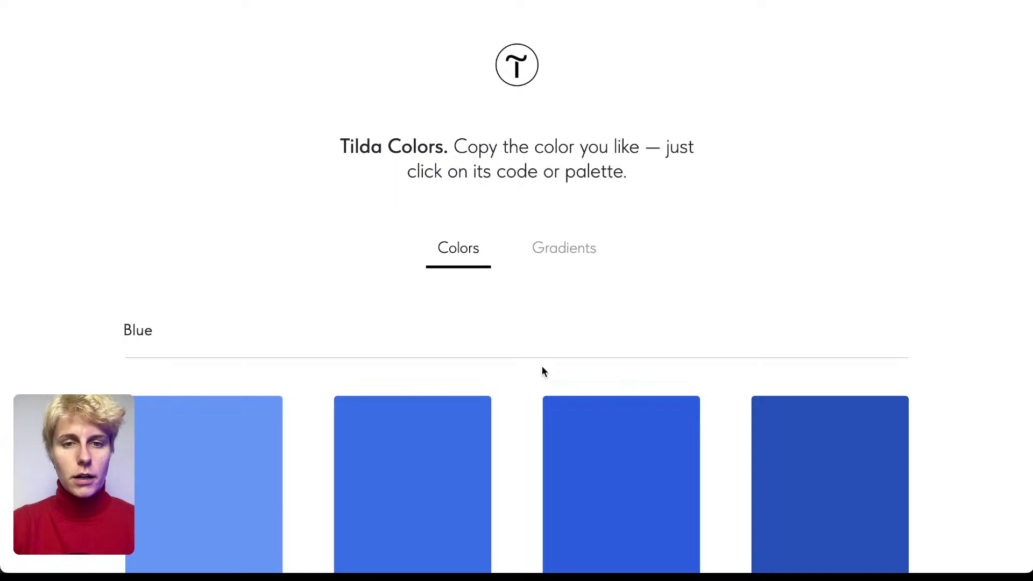
pyautogui.scroll(-10, 541, 366)
pyautogui.scroll(-15, 540, 363)
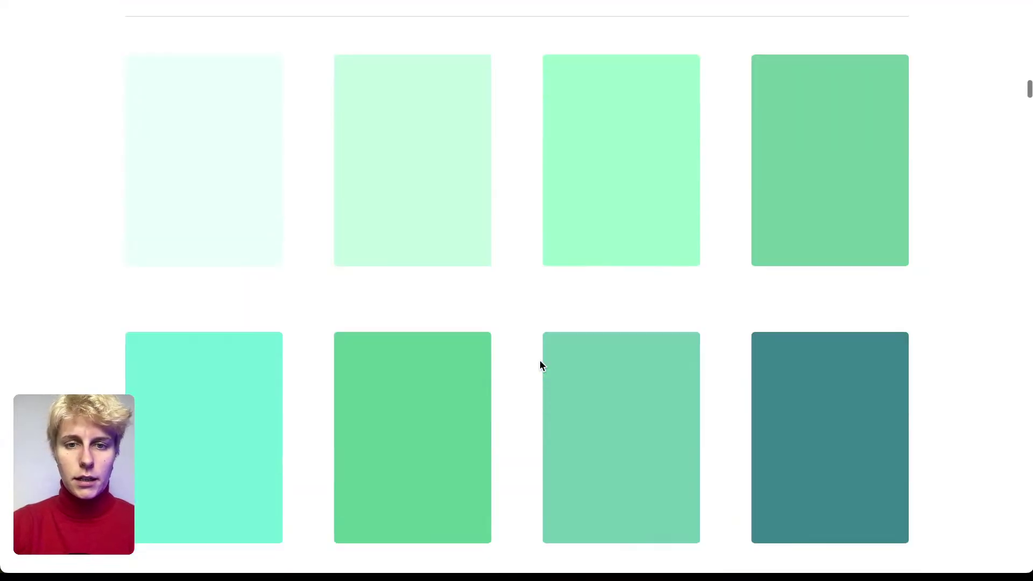
pyautogui.scroll(-5, 540, 363)
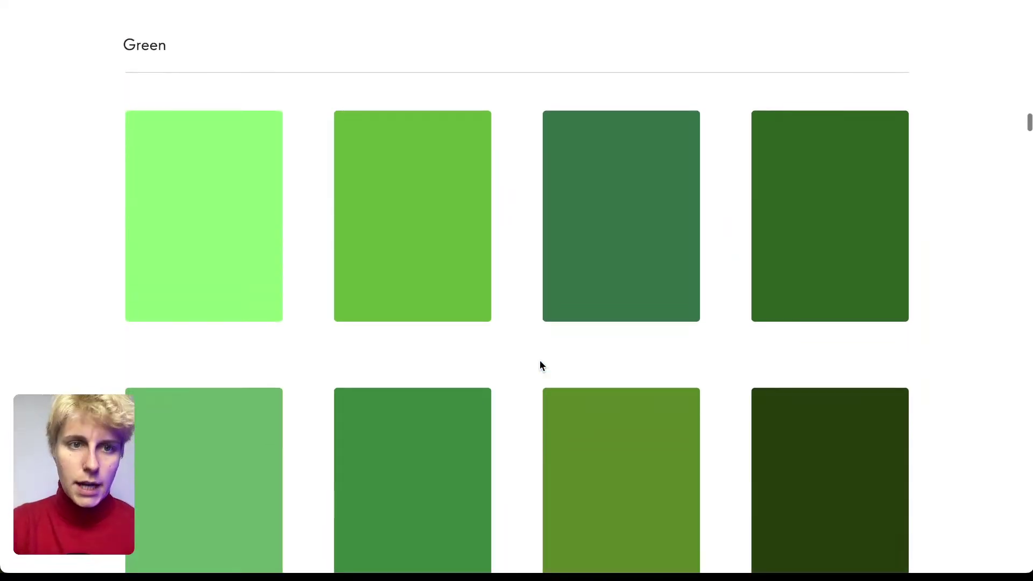
pyautogui.scroll(12, 541, 364)
pyautogui.scroll(2, 541, 363)
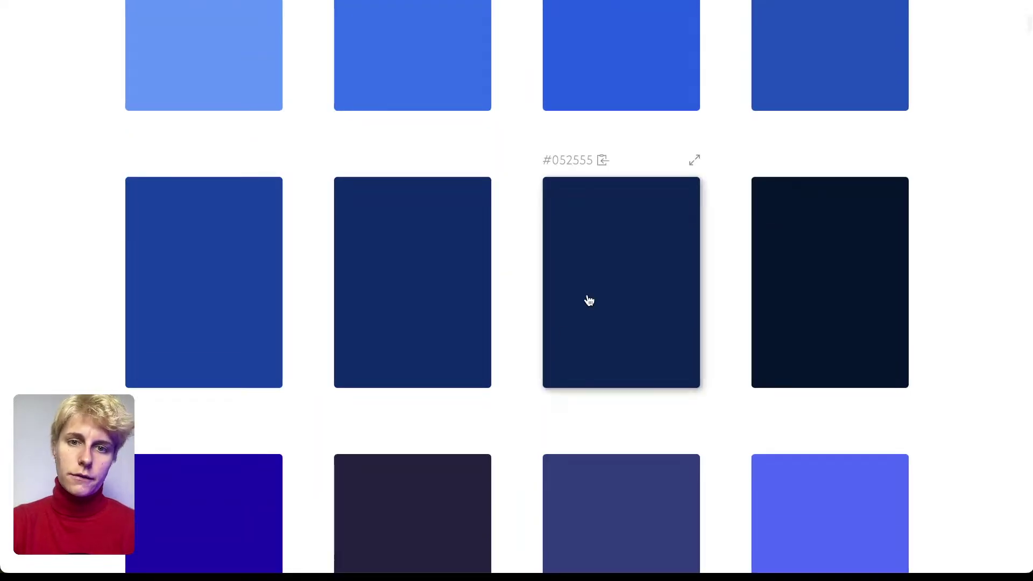
pyautogui.scroll(8, 588, 298)
# - Switch the library to gradients and look through the available gradient swatches
pyautogui.click(569, 257)
pyautogui.scroll(-10, 513, 387)
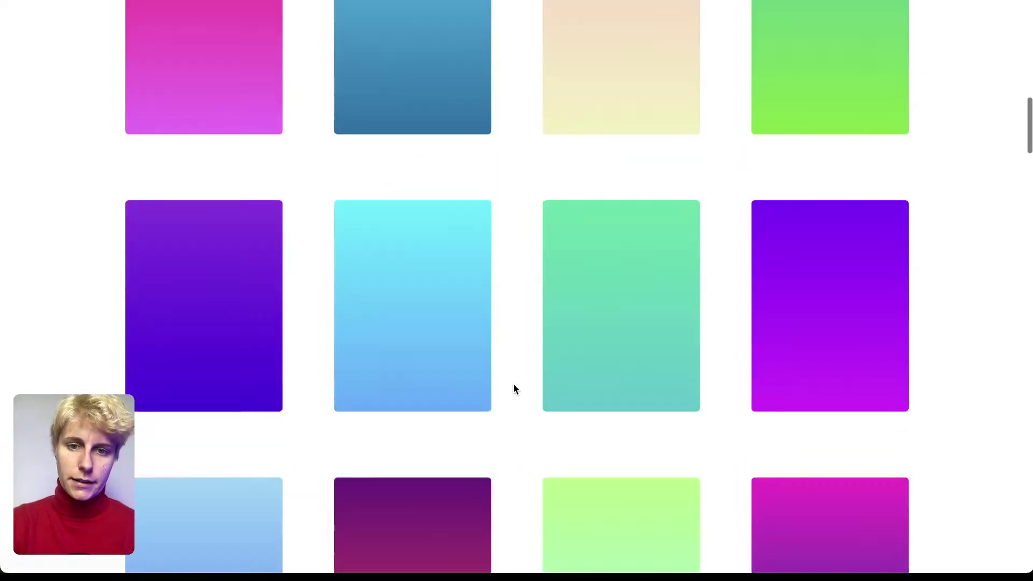
pyautogui.scroll(-5, 513, 388)
pyautogui.scroll(-15, 514, 389)
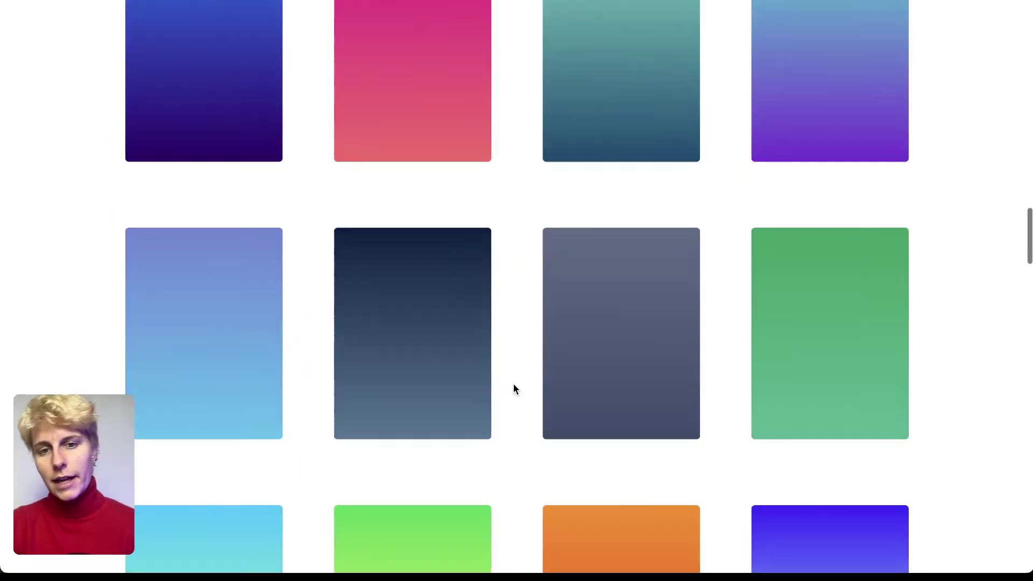
pyautogui.scroll(-3, 514, 388)
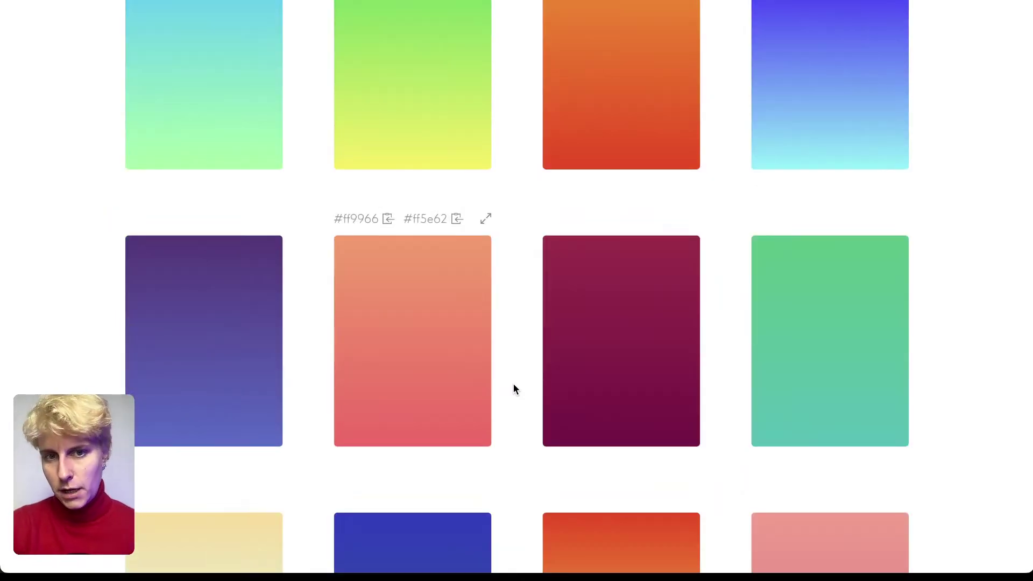
pyautogui.scroll(-3, 513, 389)
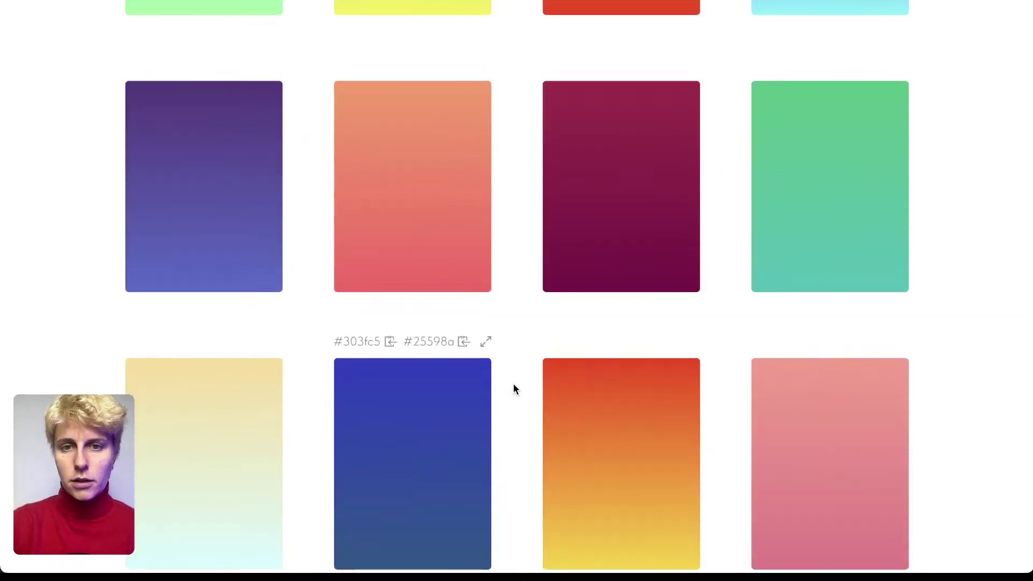
pyautogui.click(635, 161)
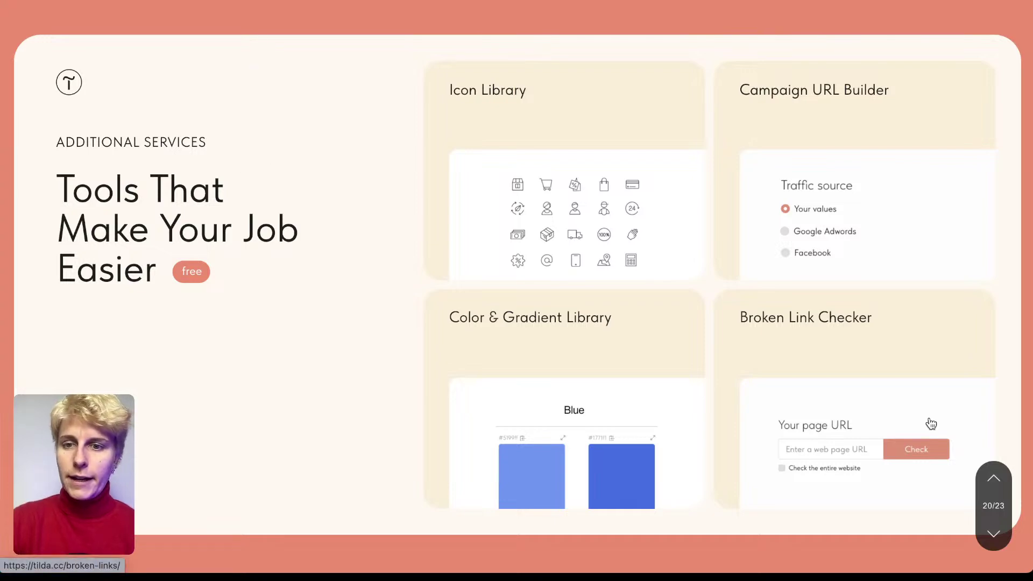
# - Open the Broken Link Checker from the additional services slide and examine its page URL field, possible errors and service description
pyautogui.click(931, 424)
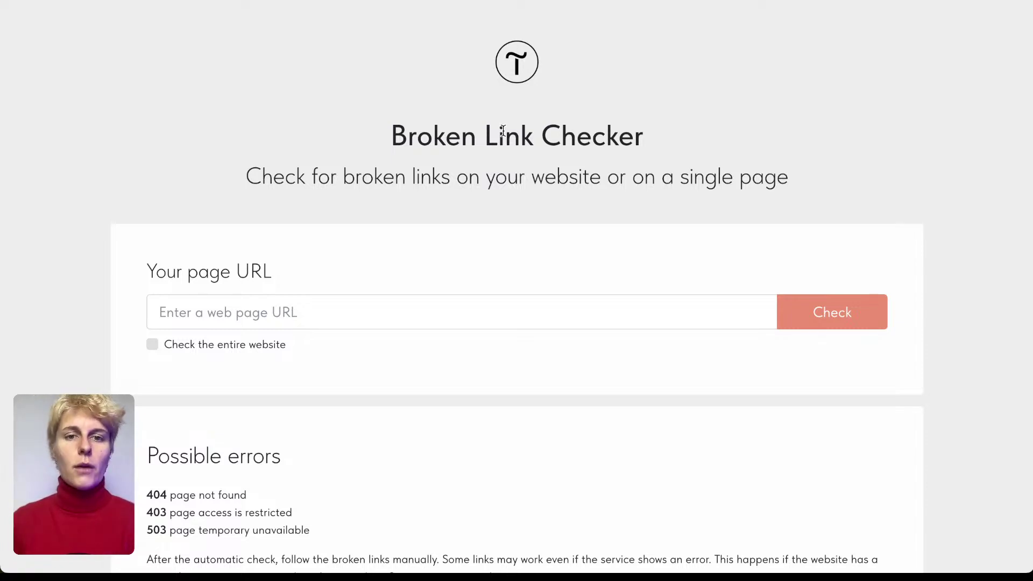
pyautogui.click(278, 322)
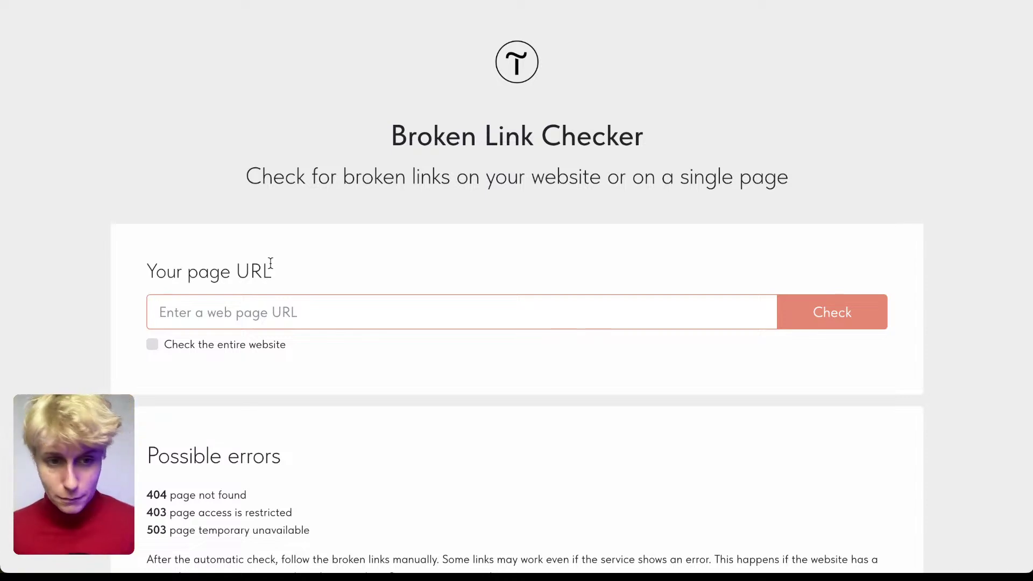
pyautogui.scroll(-2, 270, 264)
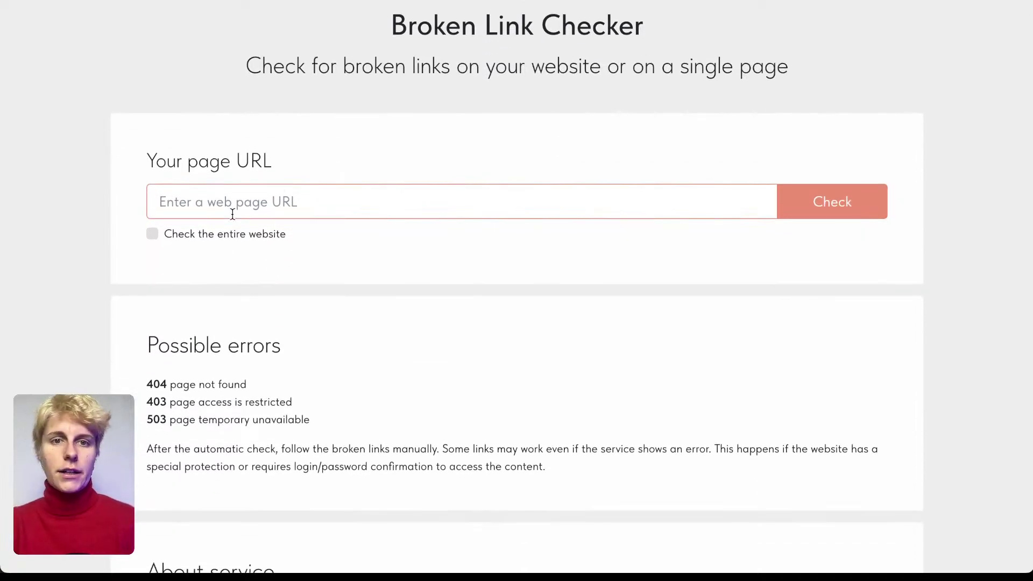
pyautogui.scroll(1, 232, 214)
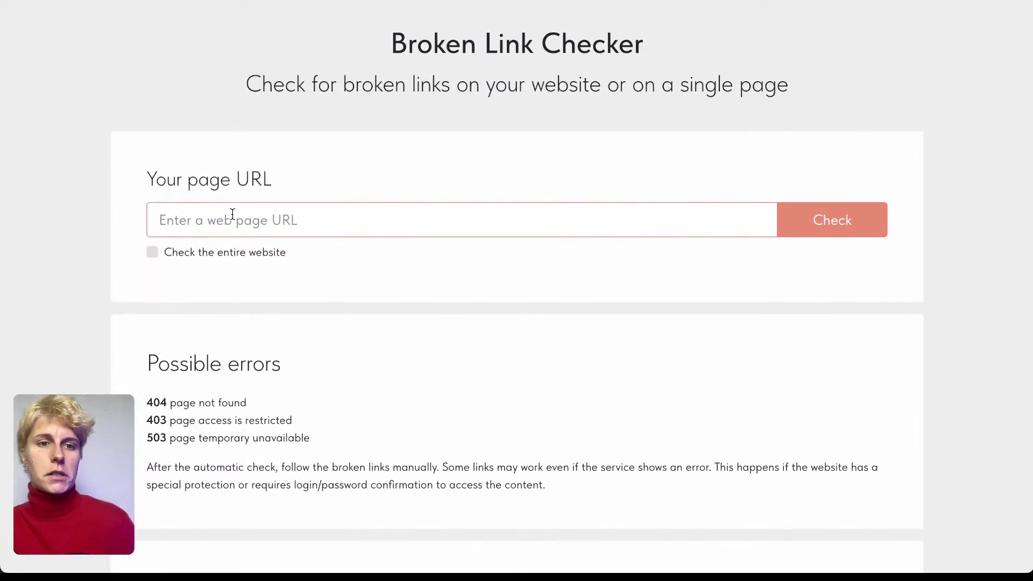
pyautogui.scroll(-4, 233, 214)
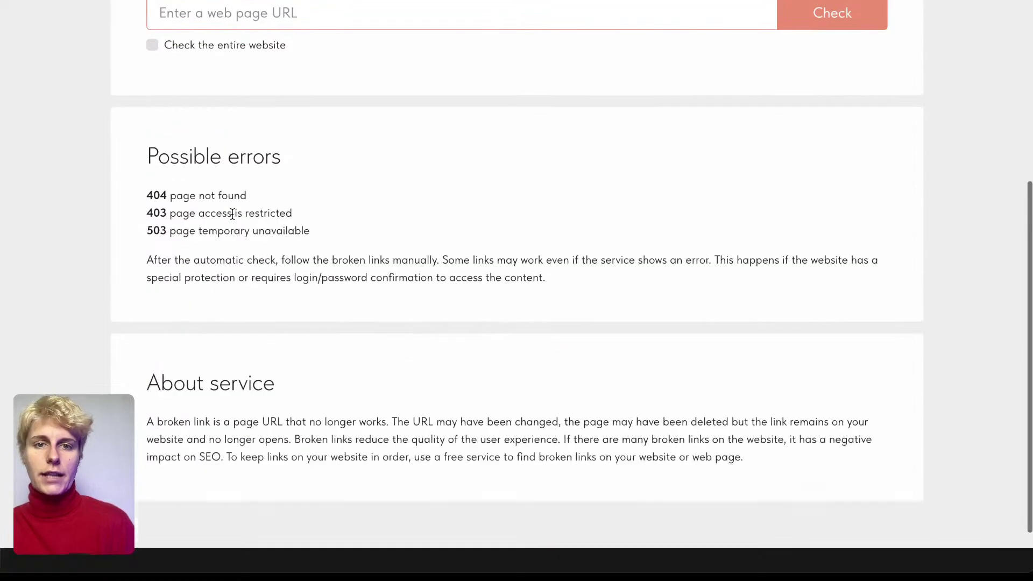
pyautogui.scroll(6, 212, 228)
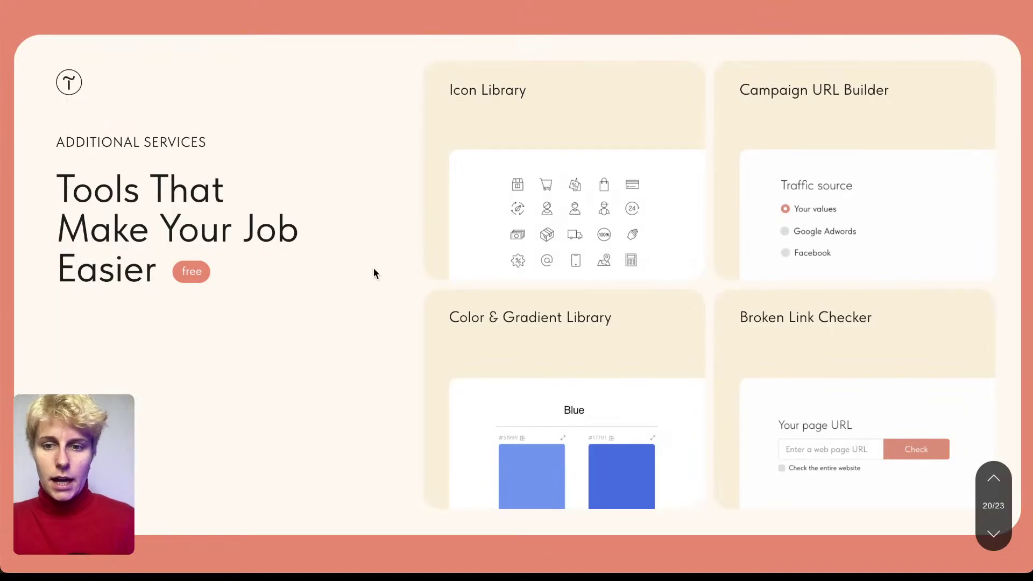
# - Advance the presentation from the additional services slide to the slide about following Tilda on social media
pyautogui.scroll(-1, 373, 268)
pyautogui.scroll(-1, 375, 273)
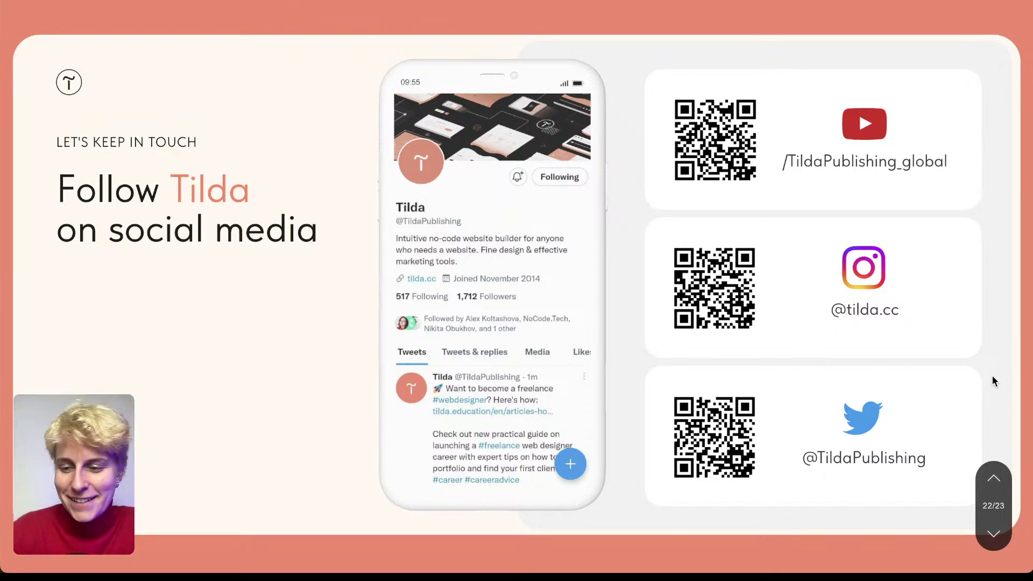
pyautogui.press('Down')
pyautogui.press('Up')
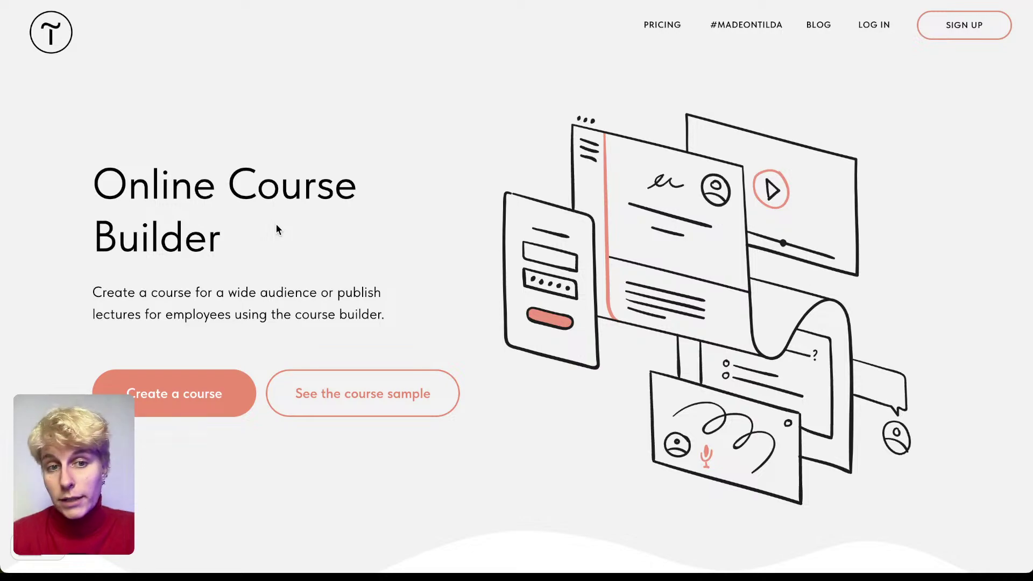
# - Examine the learning content types on the Online Course Builder page, including articles, webinars and tests
pyautogui.scroll(-5, 276, 224)
pyautogui.scroll(-7, 275, 224)
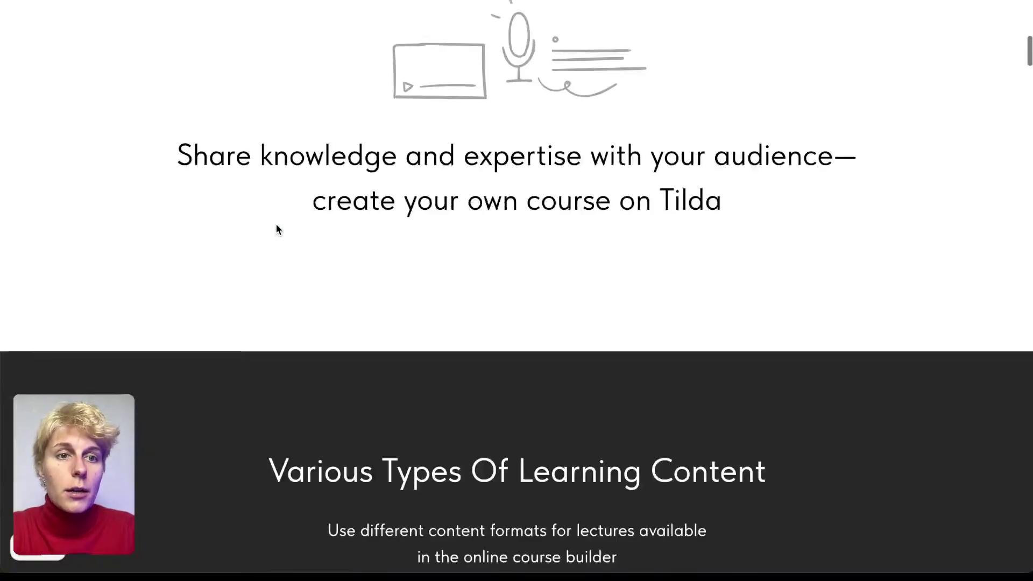
pyautogui.scroll(-15, 276, 224)
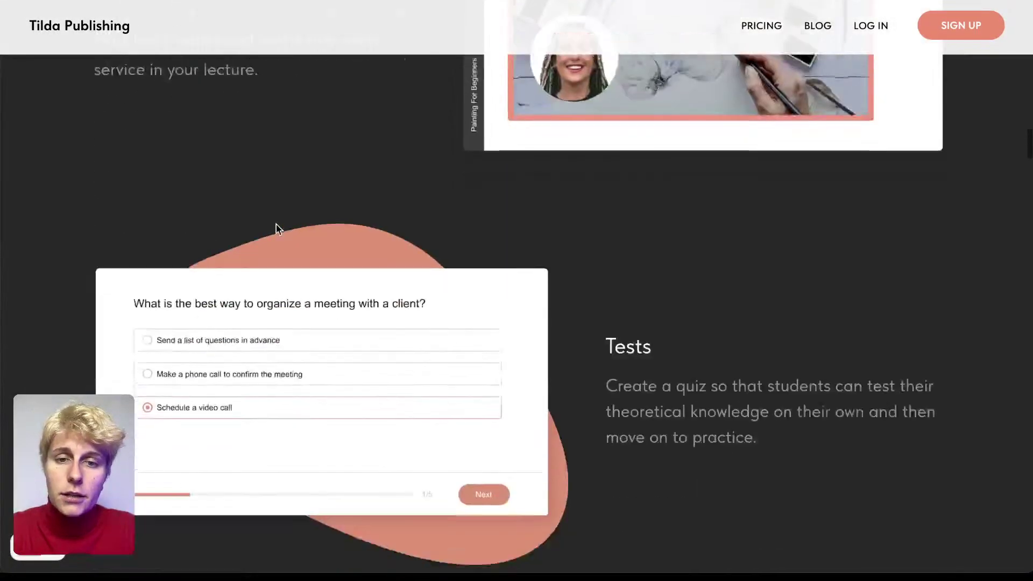
pyautogui.scroll(-8, 276, 225)
pyautogui.scroll(15, 276, 226)
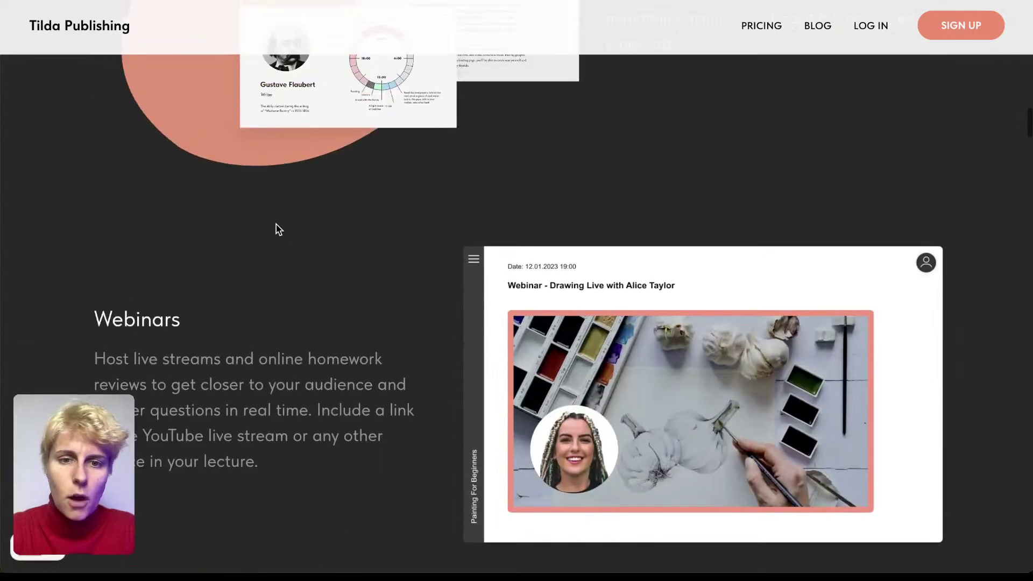
pyautogui.scroll(6, 276, 225)
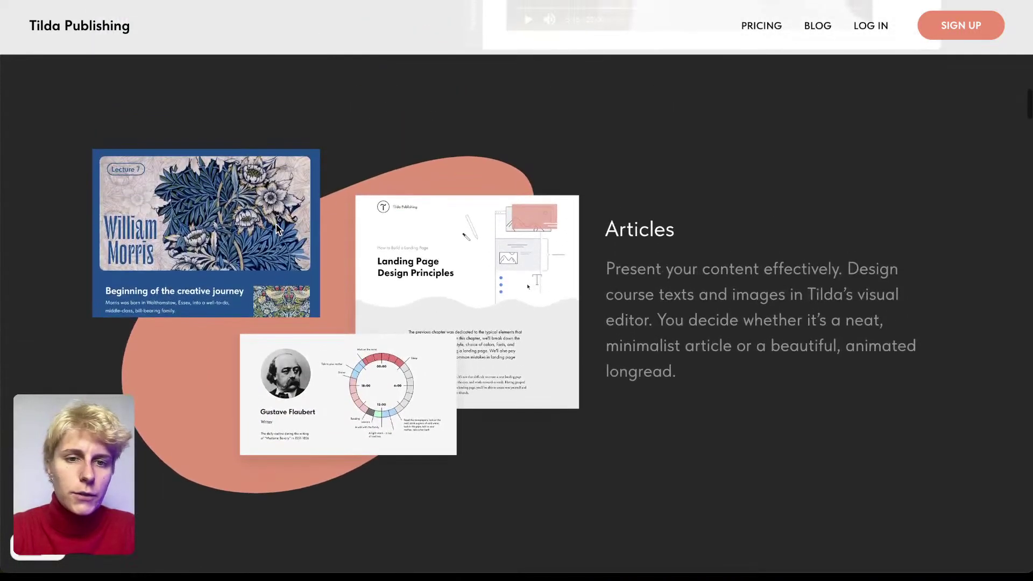
# - Examine the course builder's homework grading, lecture availability and student interface sections
pyautogui.scroll(-8, 276, 229)
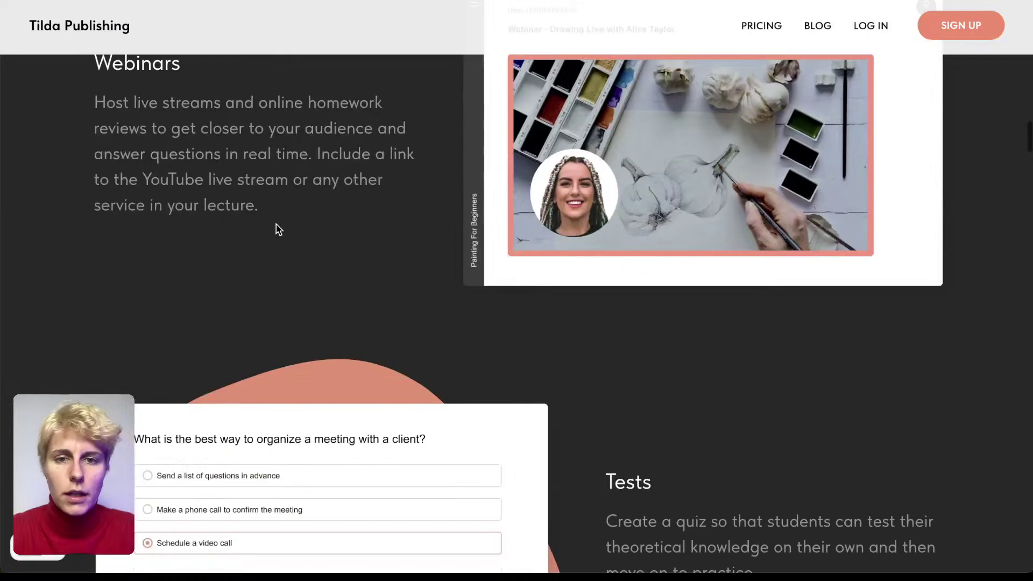
pyautogui.scroll(-10, 278, 229)
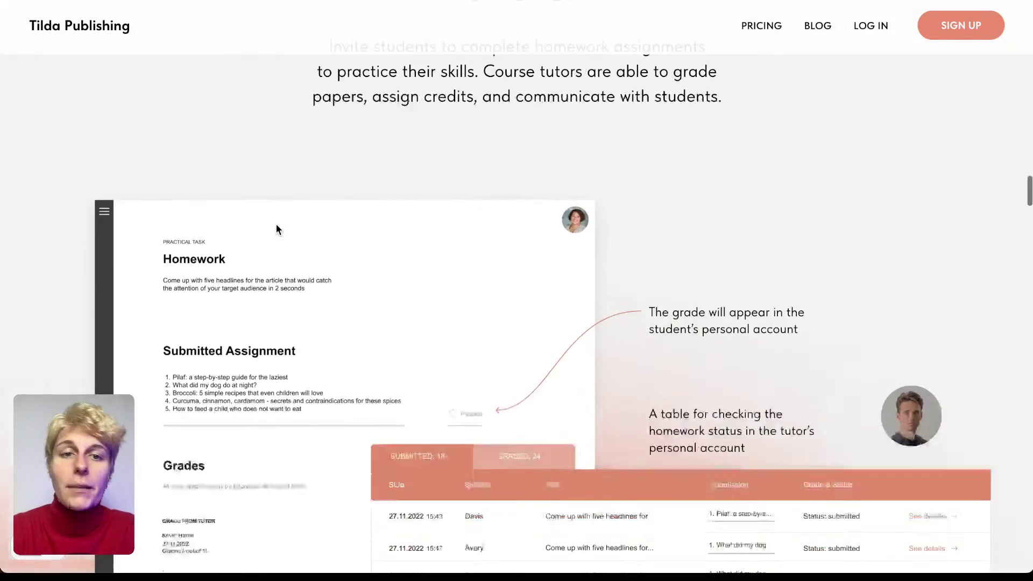
pyautogui.scroll(-12, 276, 230)
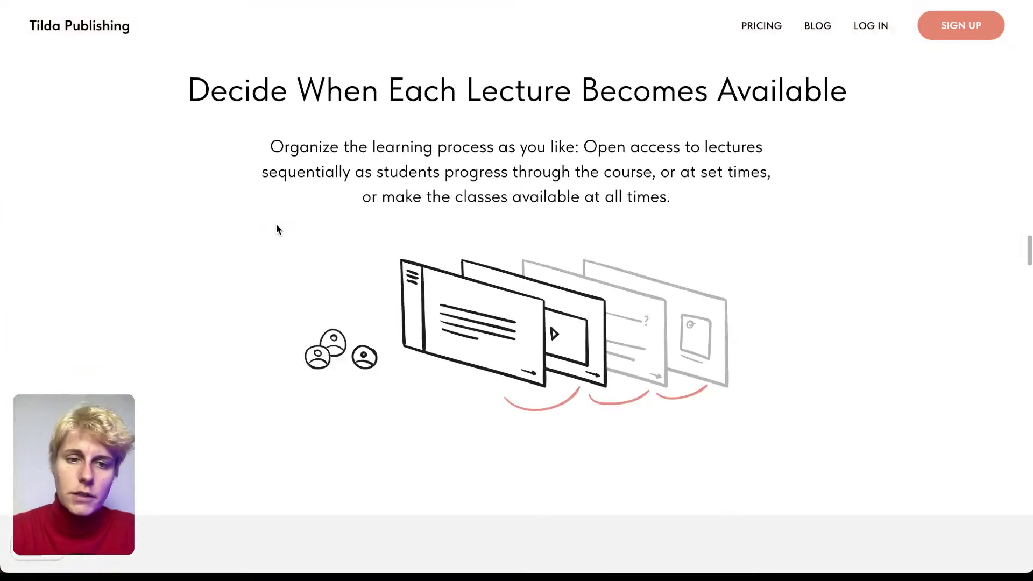
pyautogui.scroll(-10, 276, 229)
pyautogui.scroll(3, 276, 230)
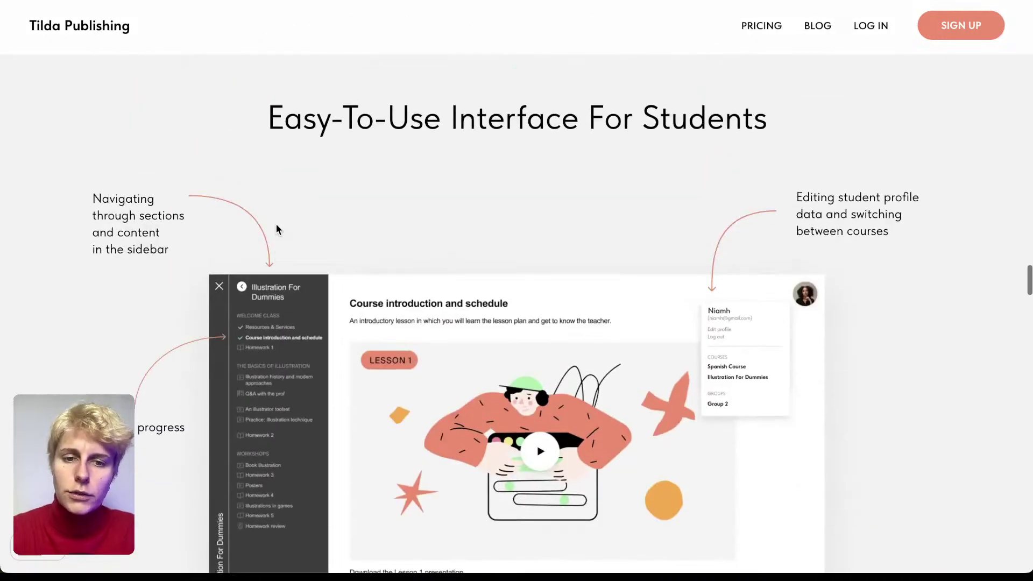
pyautogui.scroll(-3, 276, 229)
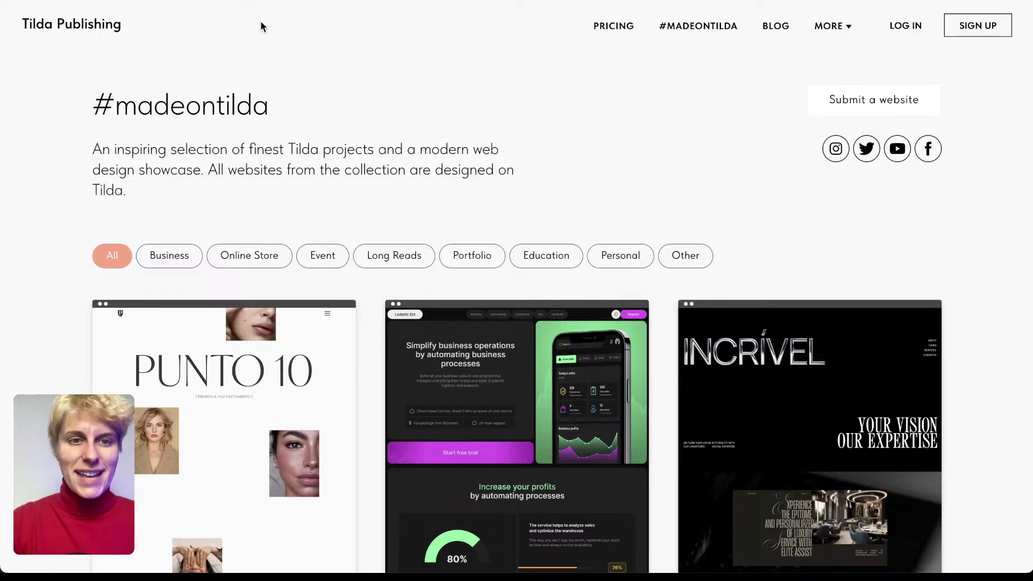
# - Browse the #madeontilda website collection, then view its website submission form and close it without sending a link
pyautogui.scroll(-10, 66, 235)
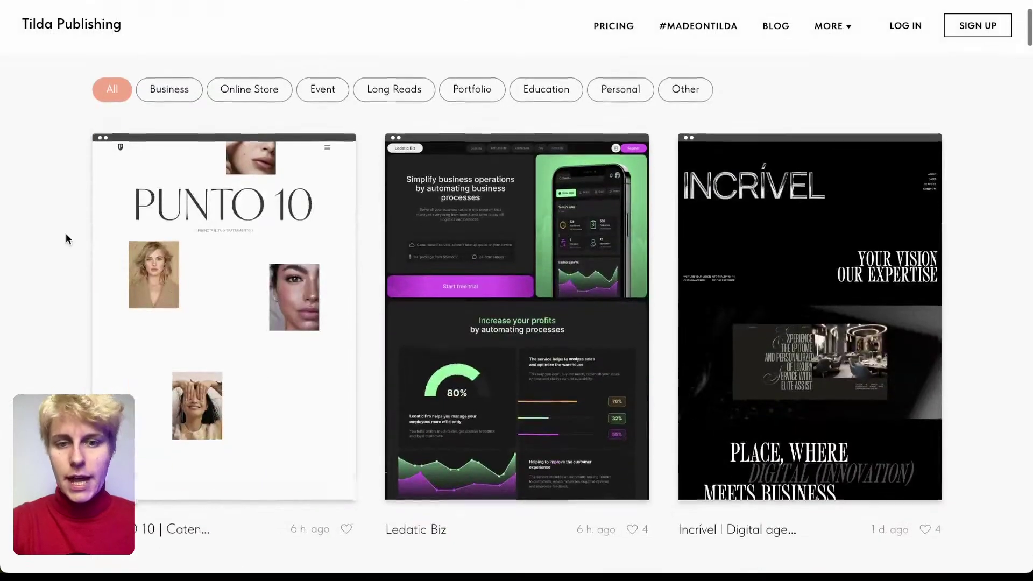
pyautogui.scroll(-2, 66, 234)
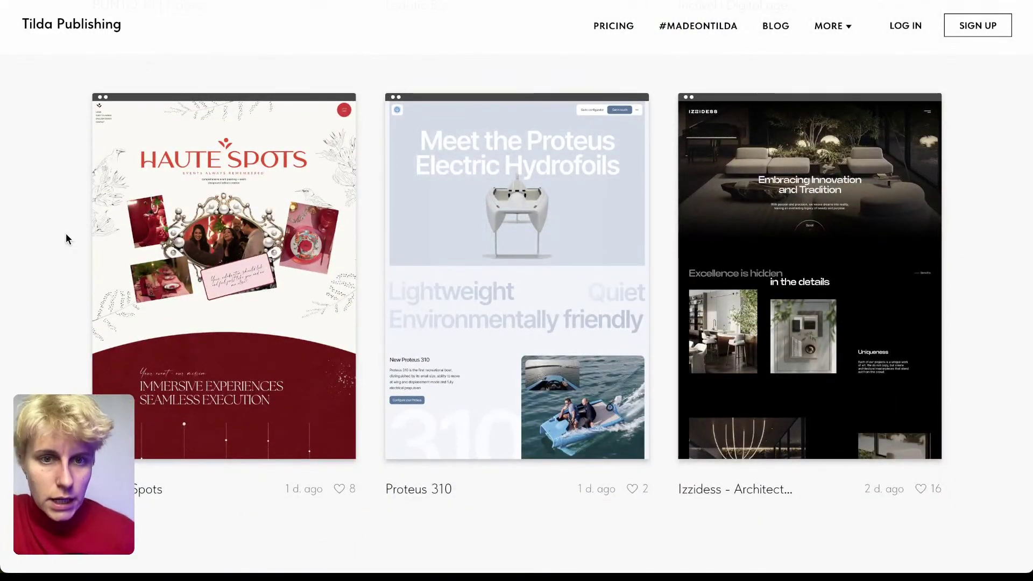
pyautogui.scroll(-10, 66, 234)
pyautogui.scroll(2, 66, 233)
pyautogui.scroll(15, 66, 234)
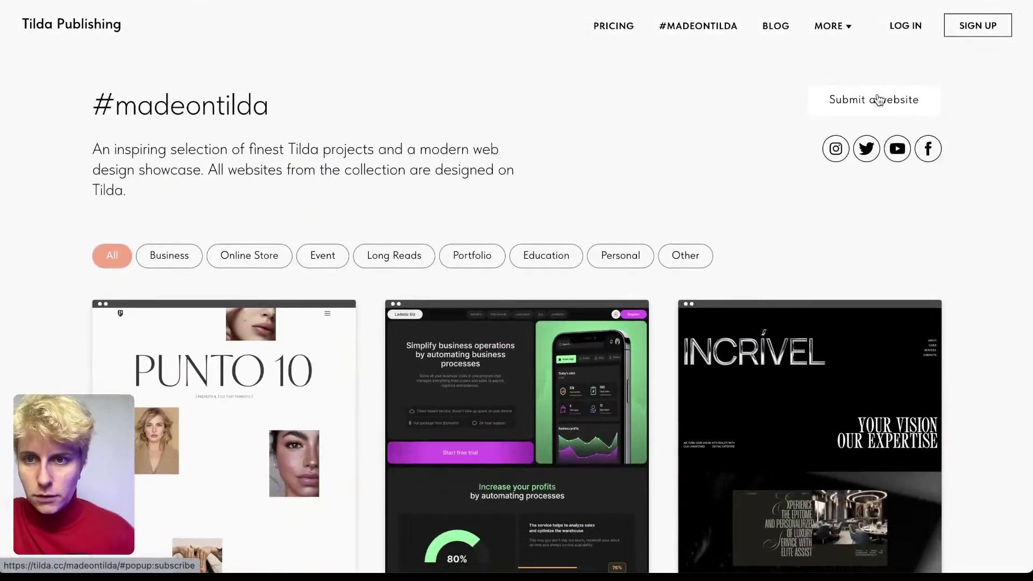
pyautogui.click(857, 100)
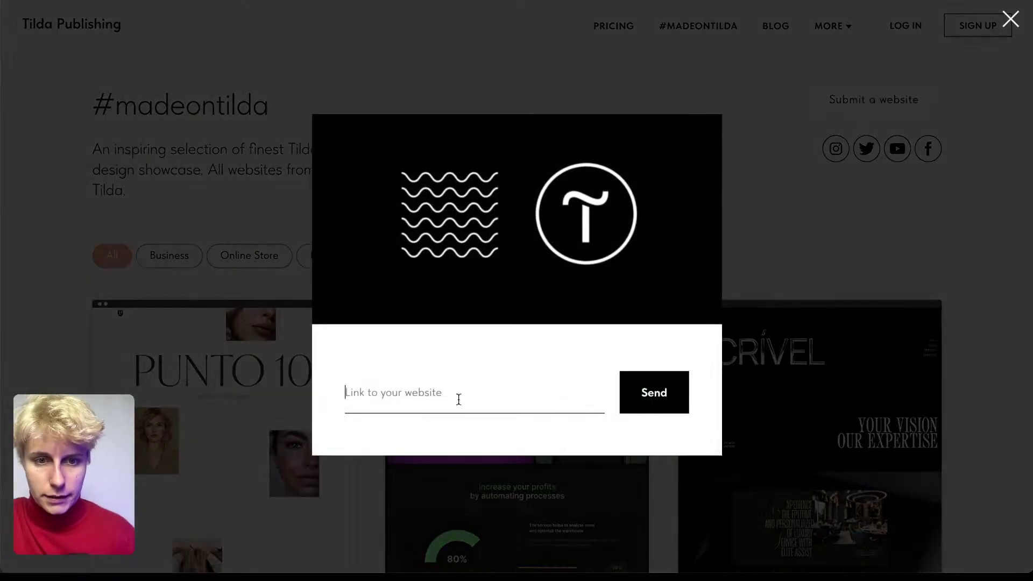
pyautogui.click(761, 357)
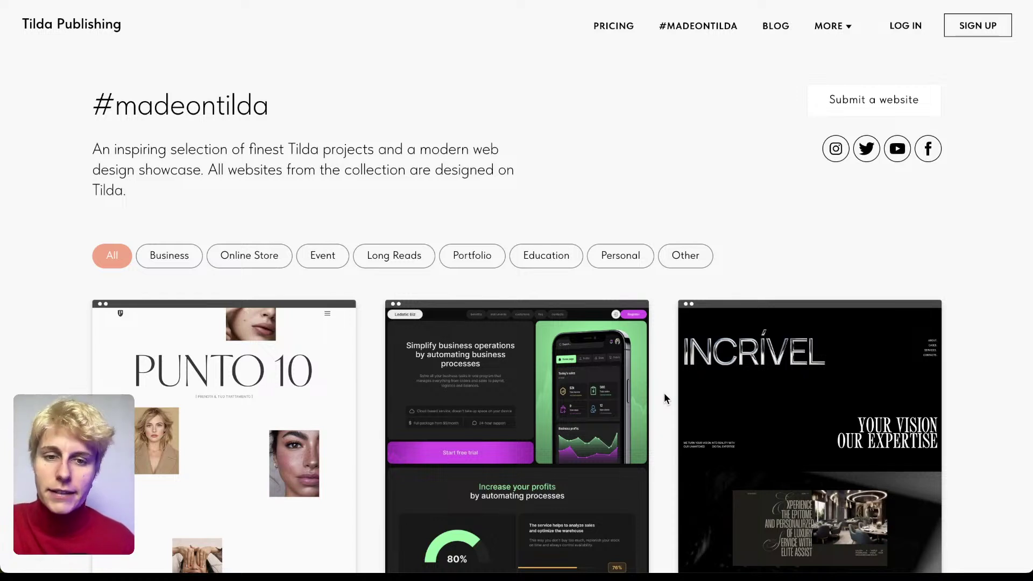
# - Filter the #madeontilda collection by Portfolio, Long Reads, Event and Online Store in turn
pyautogui.click(476, 260)
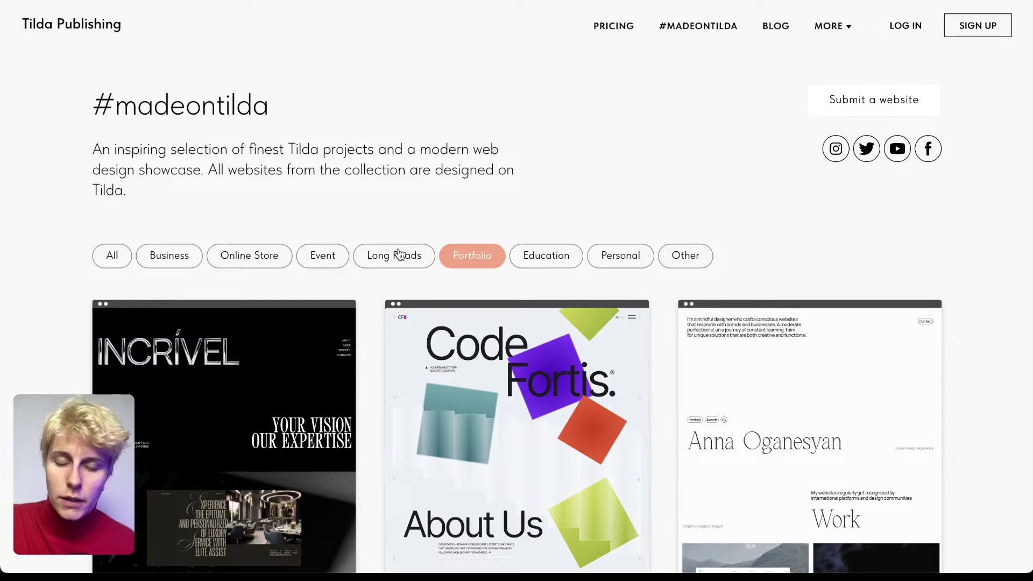
pyautogui.click(399, 254)
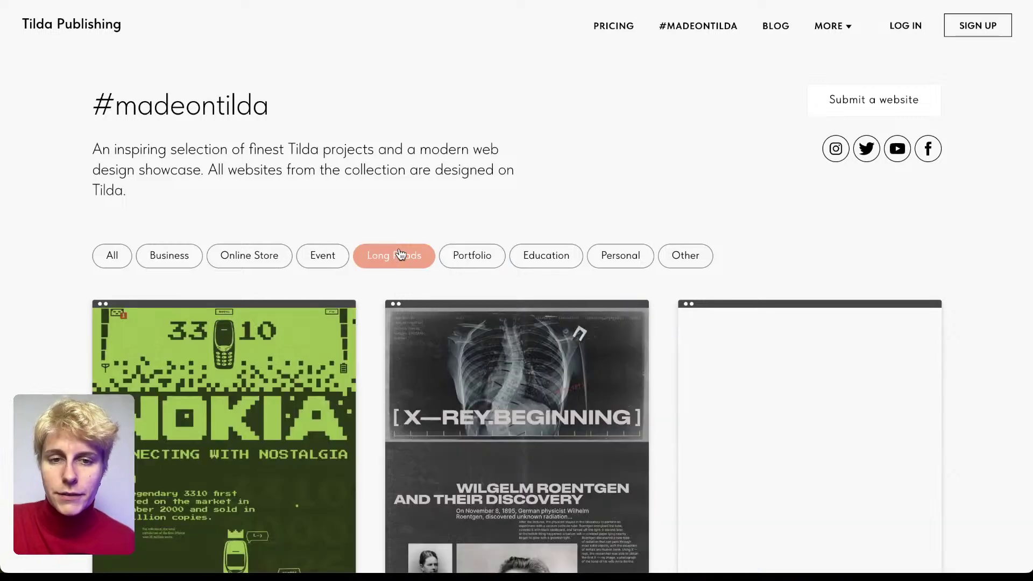
pyautogui.click(329, 251)
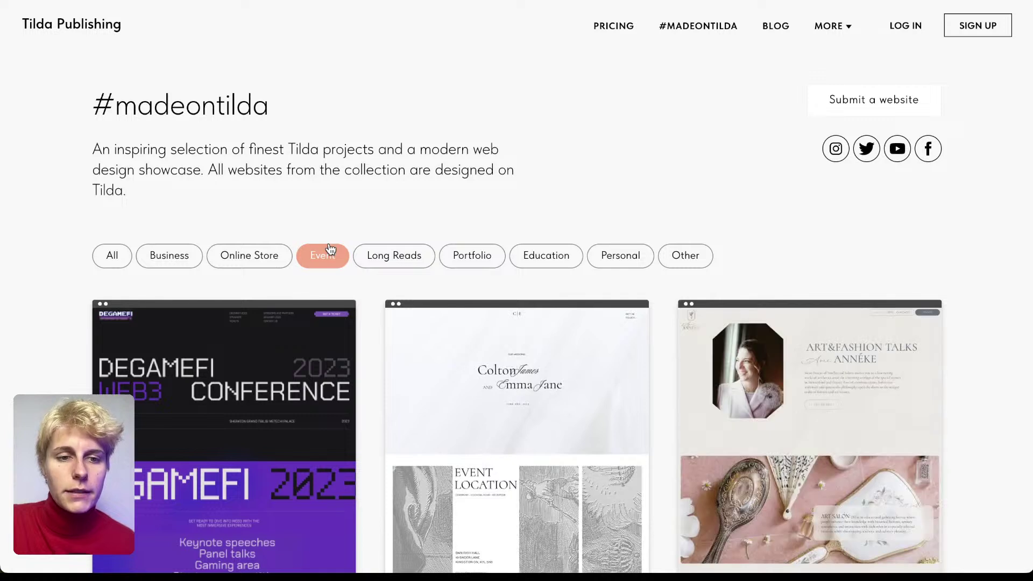
pyautogui.click(258, 254)
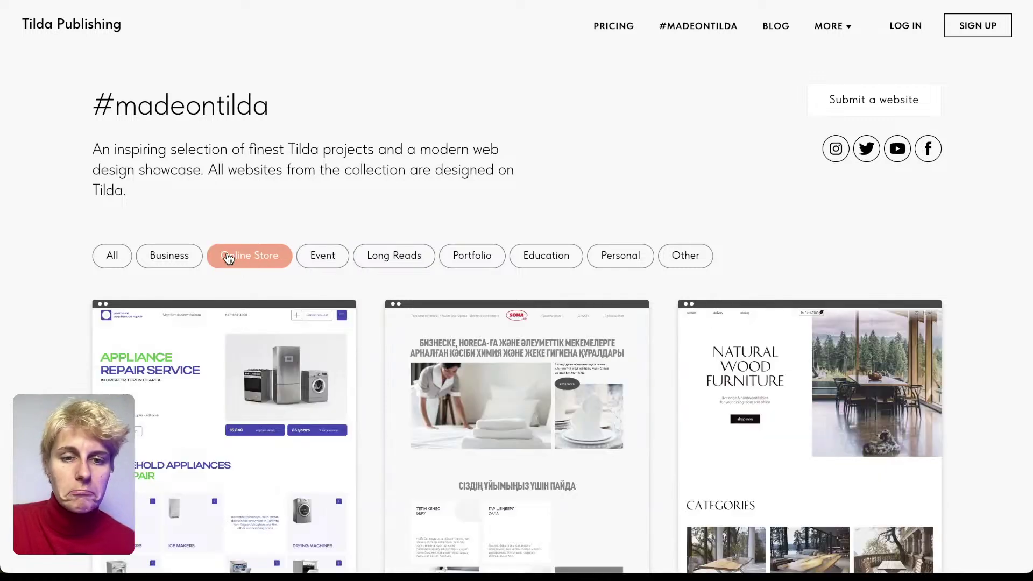
# - Filter the #madeontilda collection by Business and browse the listed business websites
pyautogui.click(189, 256)
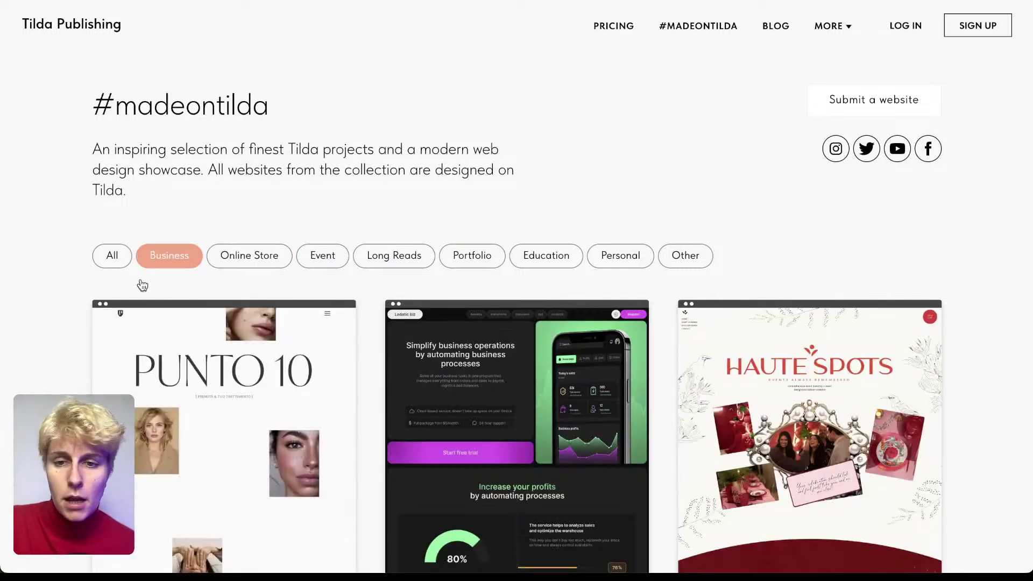
pyautogui.scroll(-8, 63, 349)
pyautogui.scroll(-3, 63, 350)
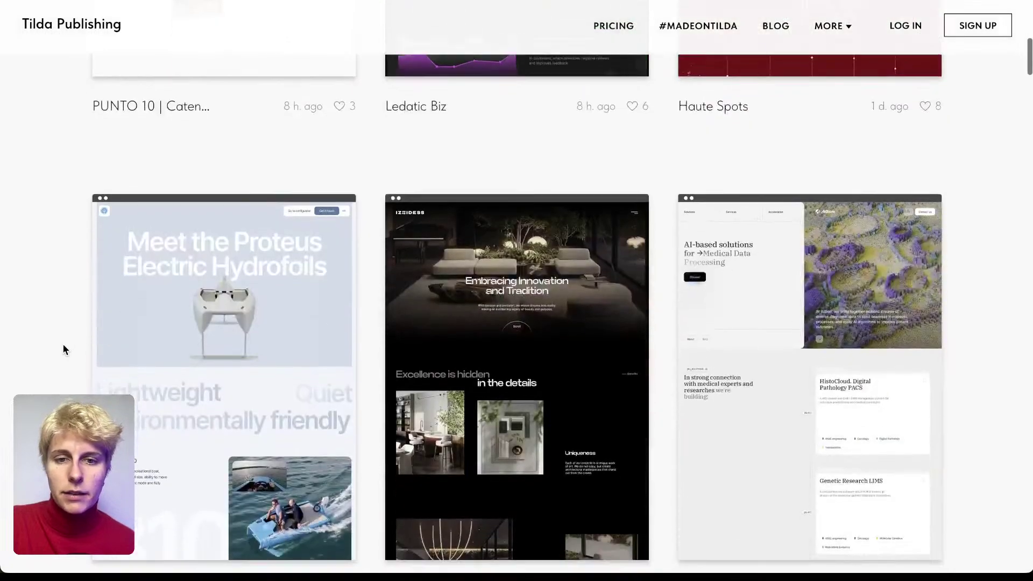
pyautogui.scroll(-1, 63, 350)
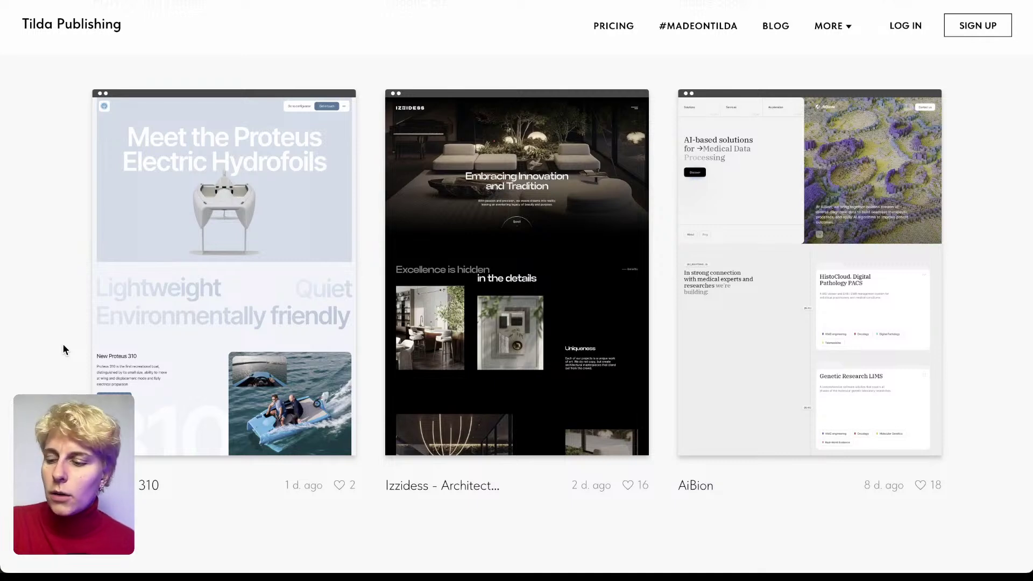
pyautogui.scroll(-5, 63, 349)
pyautogui.scroll(-3, 62, 349)
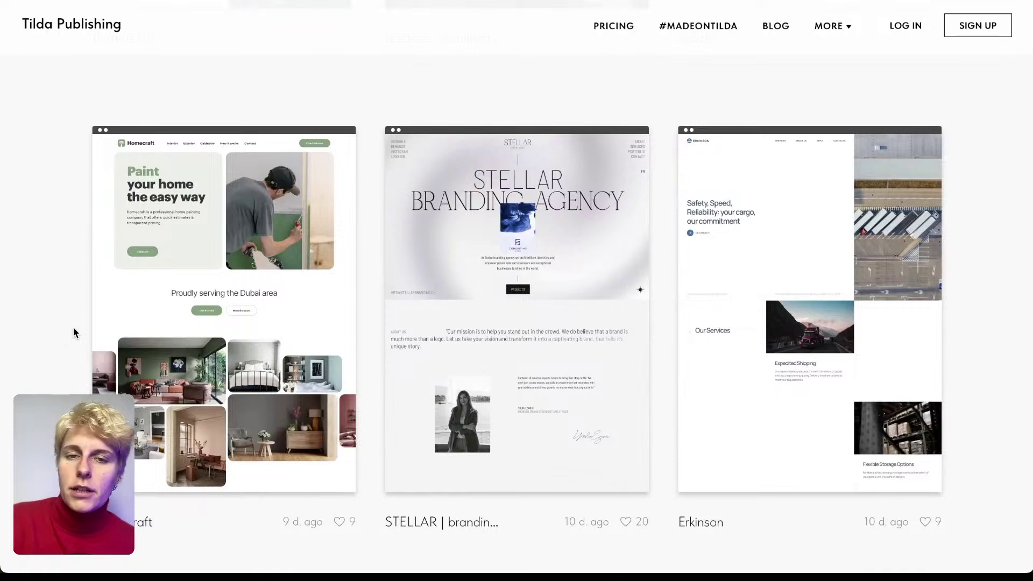
pyautogui.scroll(-1, 74, 330)
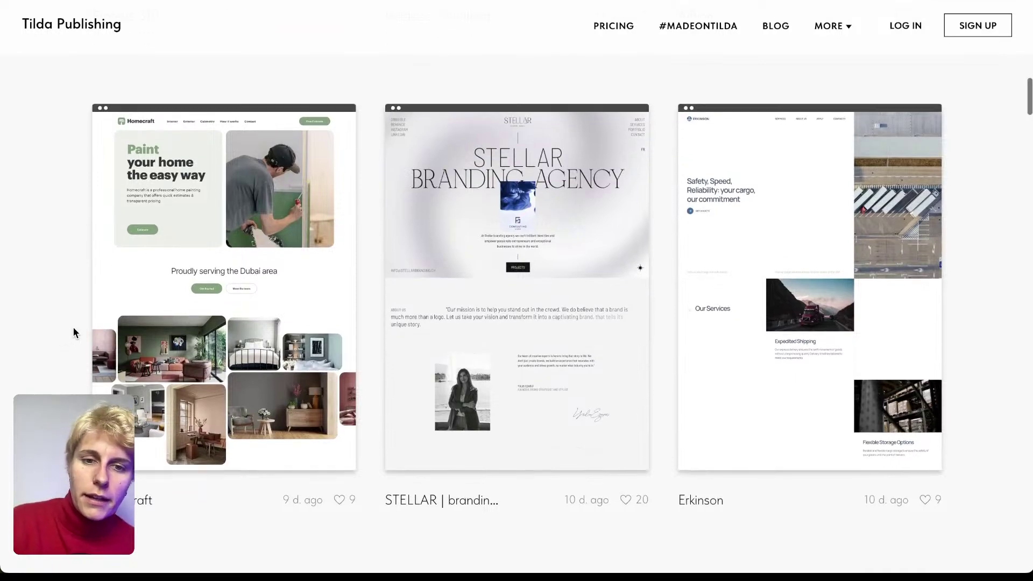
pyautogui.press('Home')
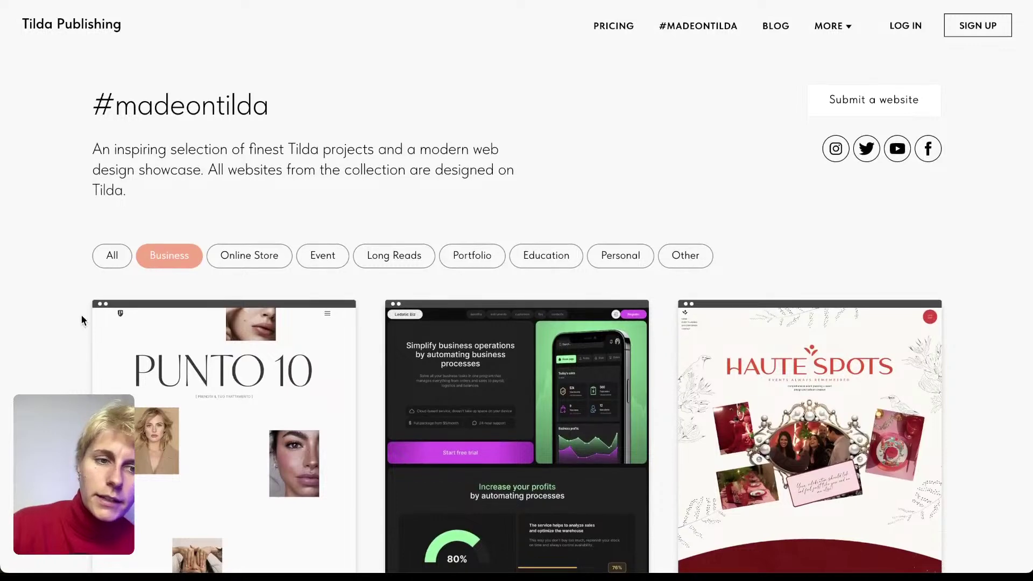
# - Show all #madeontilda categories and browse the full range of featured website designs
pyautogui.click(112, 256)
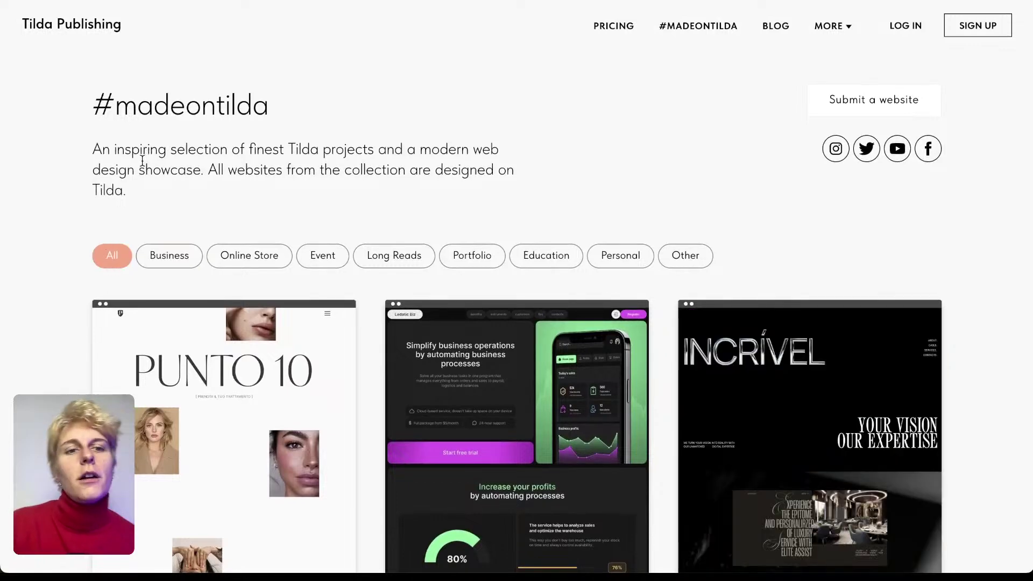
pyautogui.scroll(-15, 494, 141)
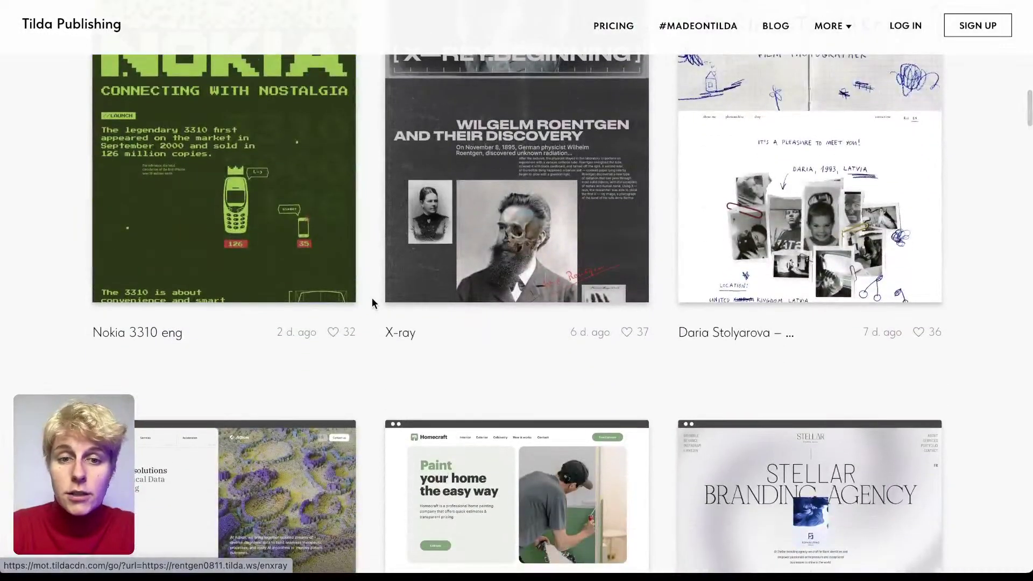
pyautogui.scroll(-20, 372, 298)
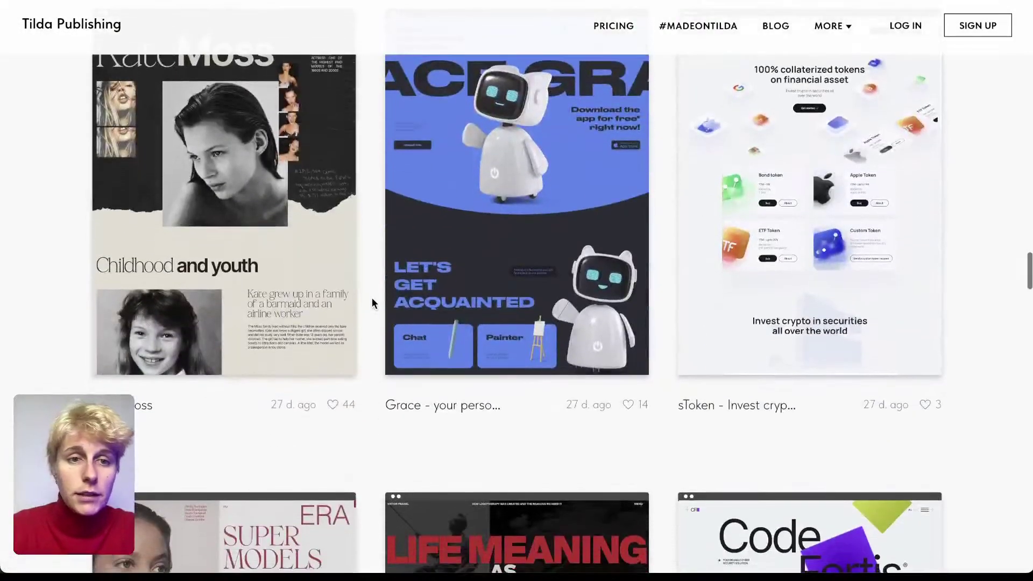
pyautogui.scroll(-12, 373, 298)
pyautogui.scroll(-12, 372, 298)
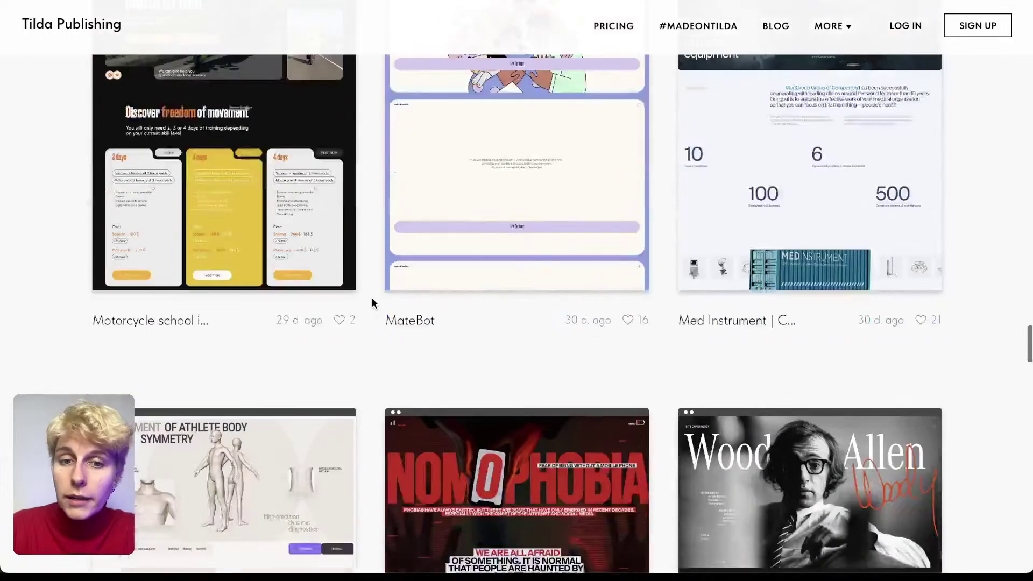
pyautogui.scroll(-14, 372, 298)
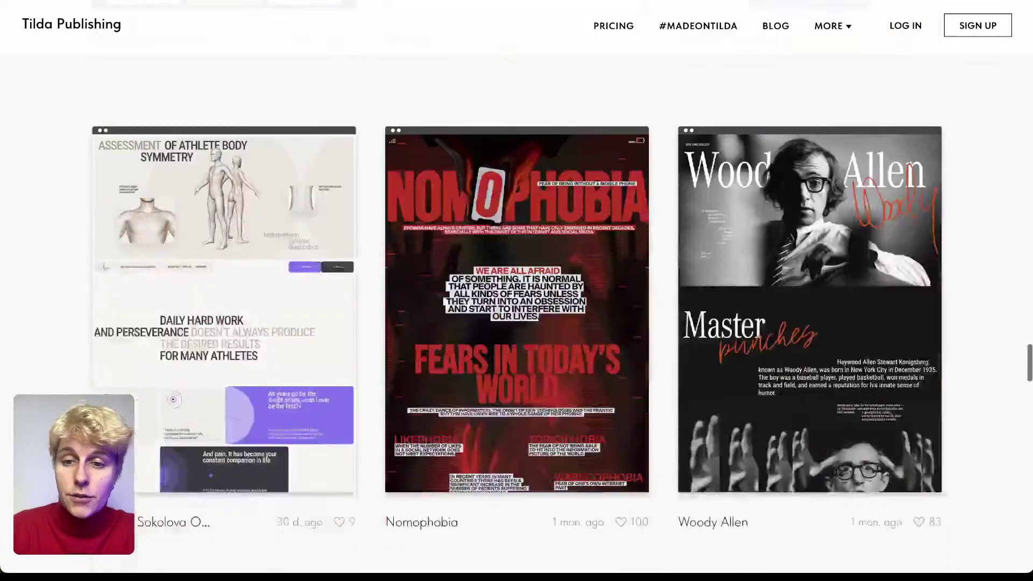
pyautogui.scroll(8, 372, 298)
pyautogui.scroll(-1, 373, 298)
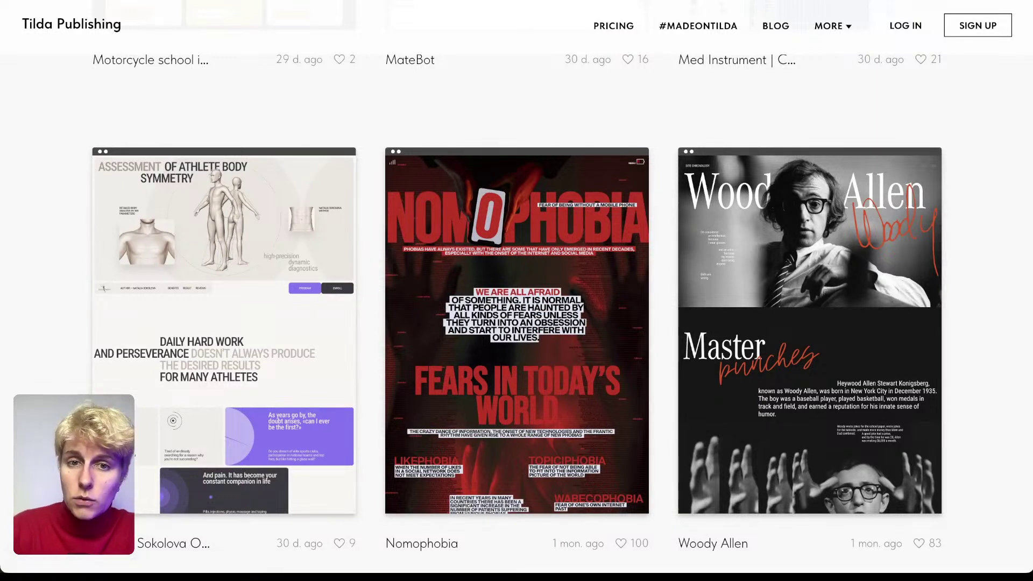
pyautogui.scroll(-1, 516, 291)
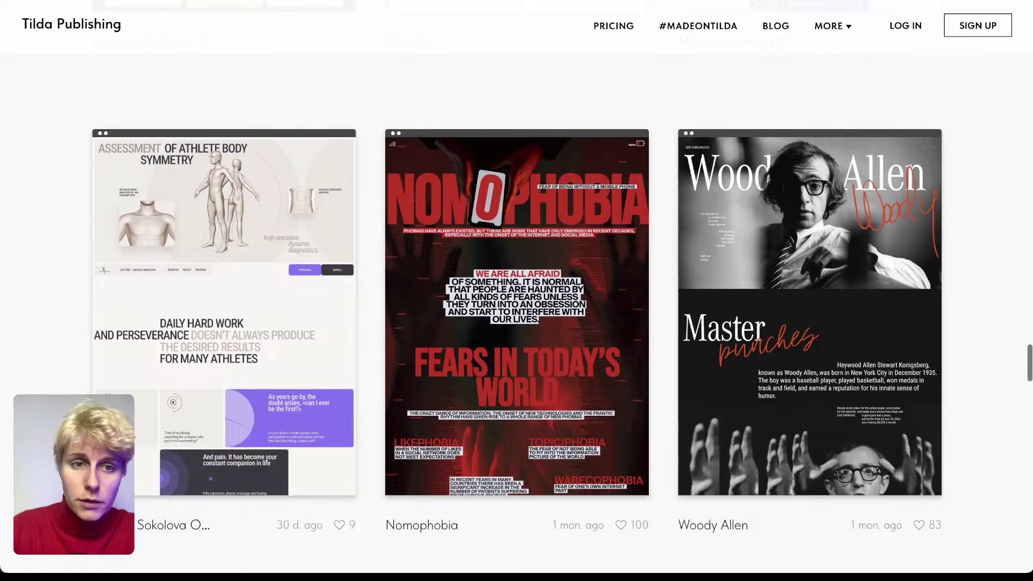
pyautogui.scroll(20, 516, 291)
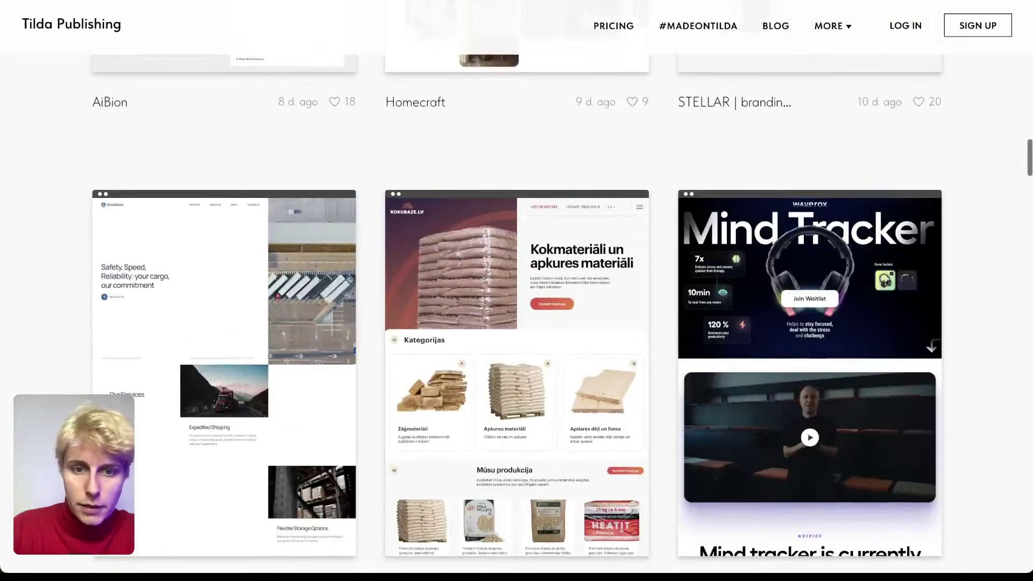
pyautogui.scroll(20, 516, 290)
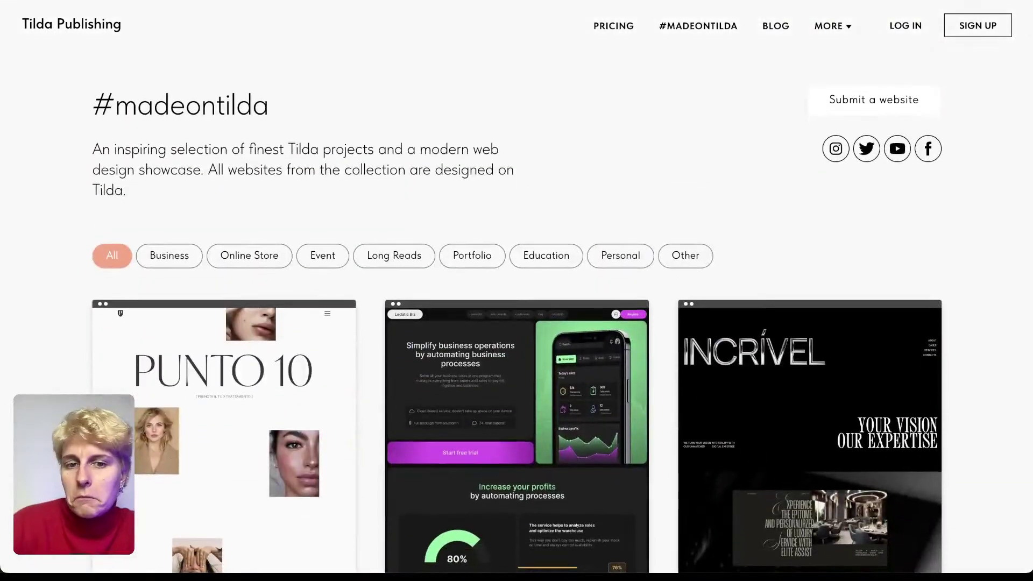
pyautogui.scroll(-5, 516, 291)
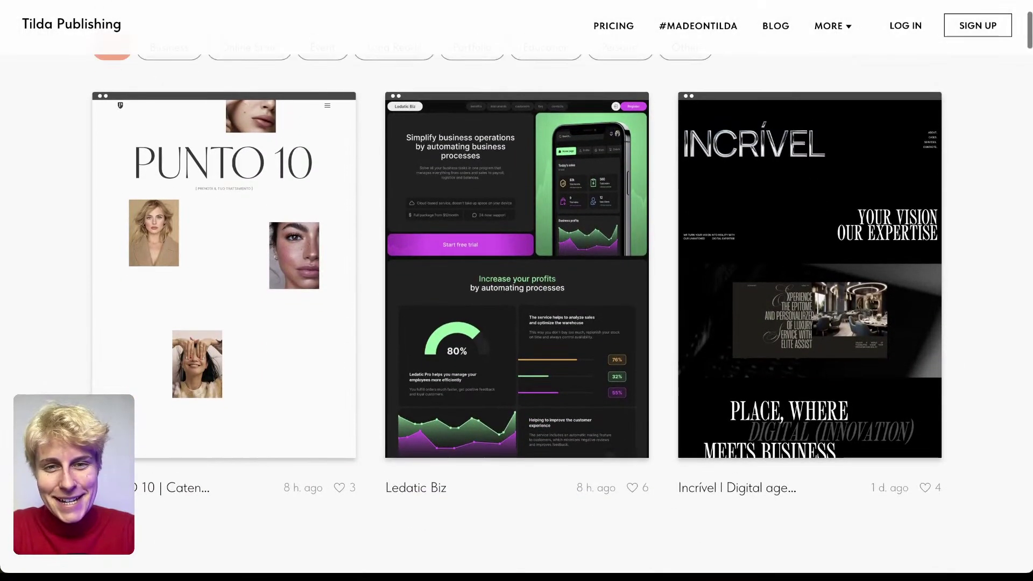
pyautogui.scroll(-1, 516, 312)
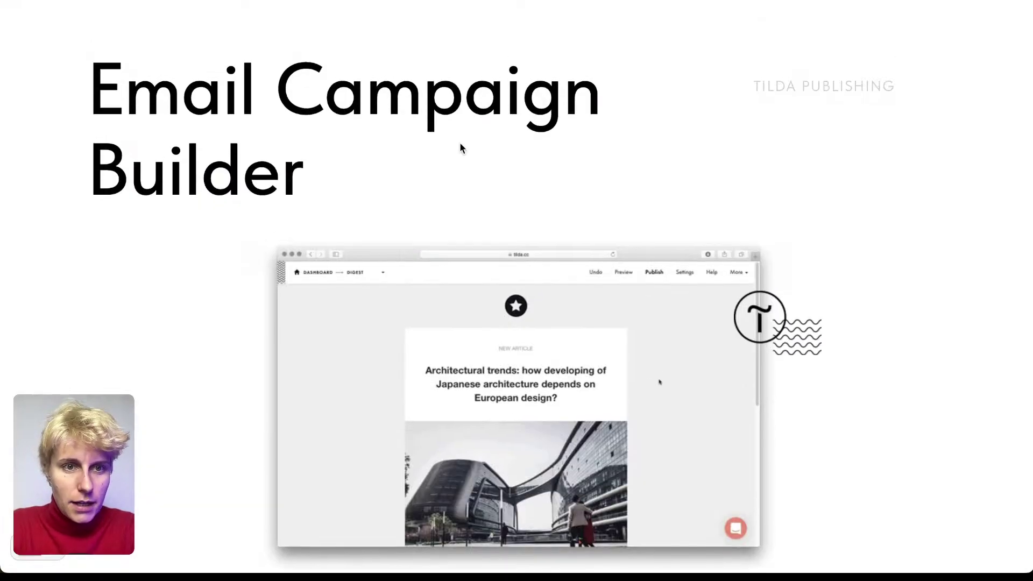
# - Review Tilda's Email Campaign Builder page, including the three stages from creating to sending a newsletter
pyautogui.scroll(-10, 459, 142)
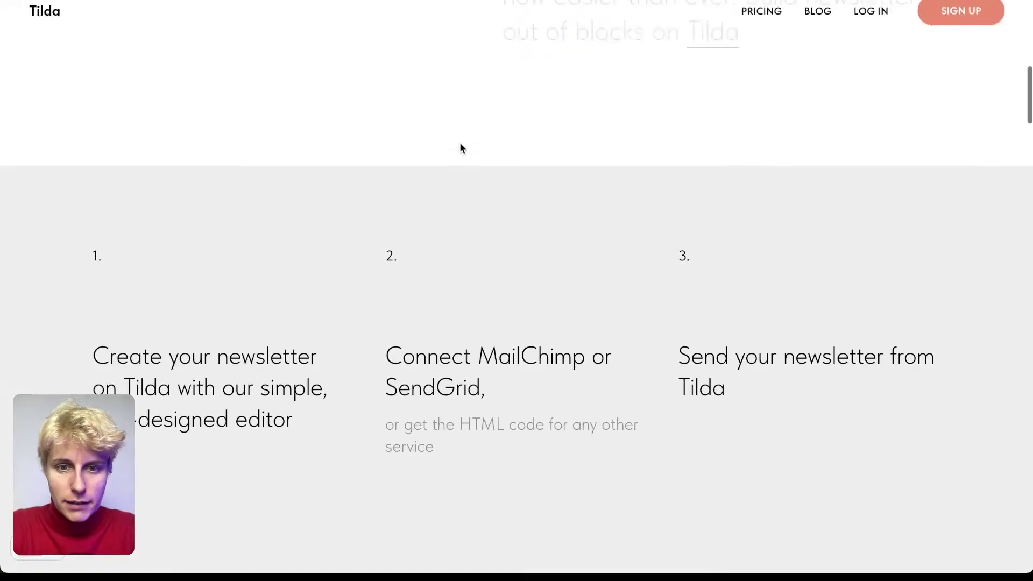
pyautogui.scroll(-15, 459, 142)
pyautogui.scroll(20, 459, 142)
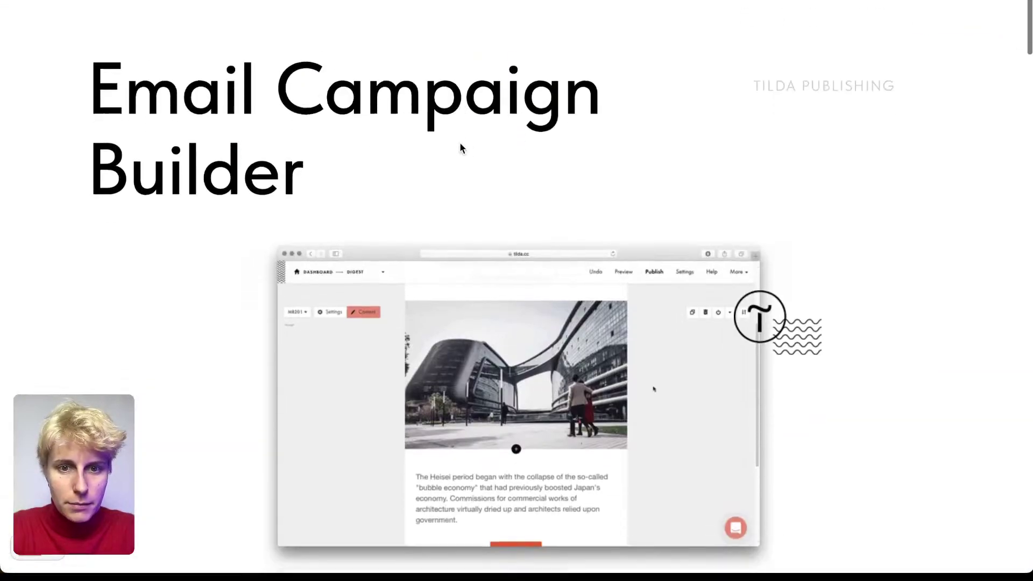
pyautogui.scroll(-1, 460, 147)
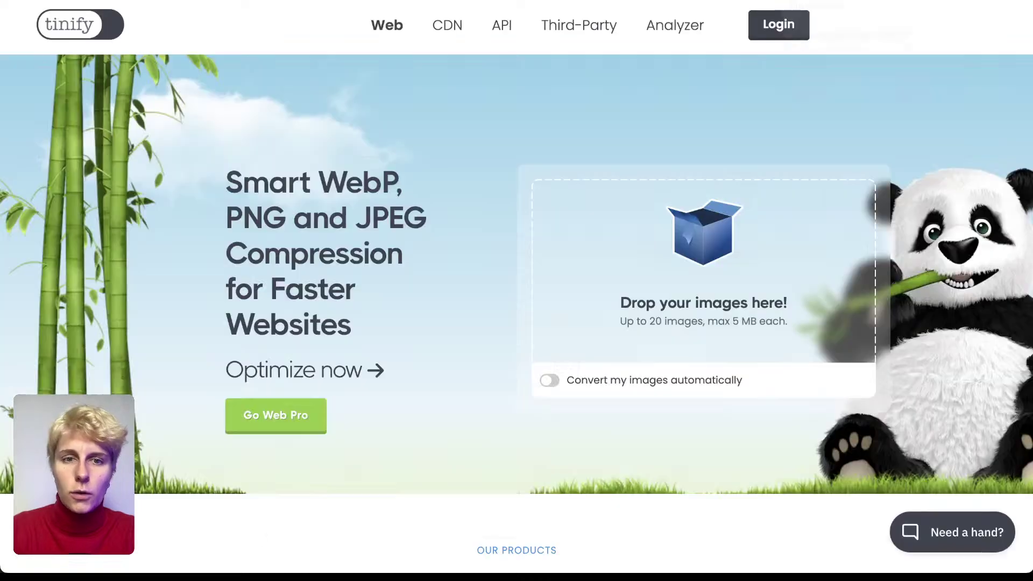
# - Switch to Tinify and upload the Unsplash event JPEG from the Downloads folder for compression
pyautogui.click(818, 1)
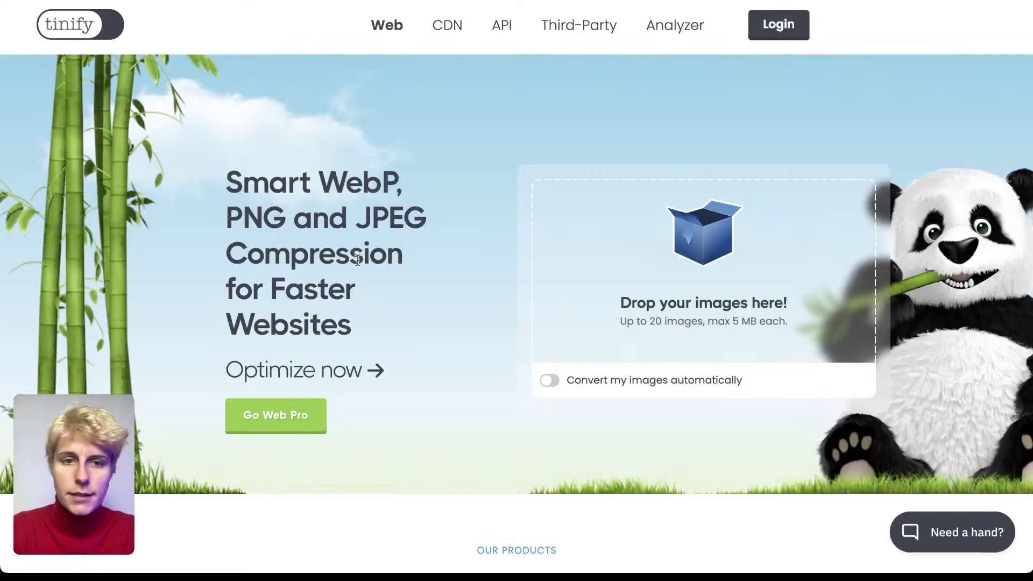
pyautogui.scroll(-2, 358, 260)
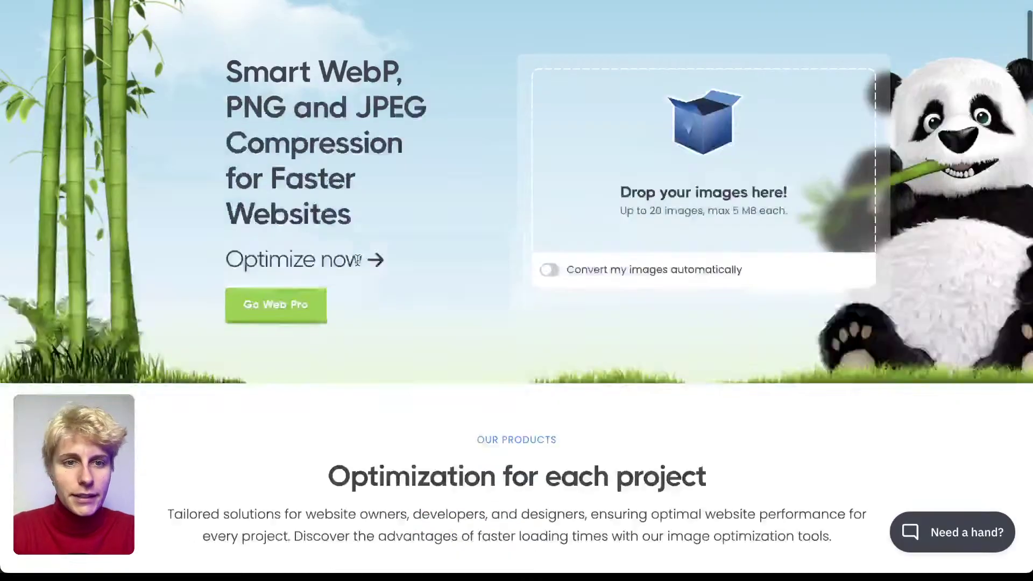
pyautogui.scroll(2, 313, 171)
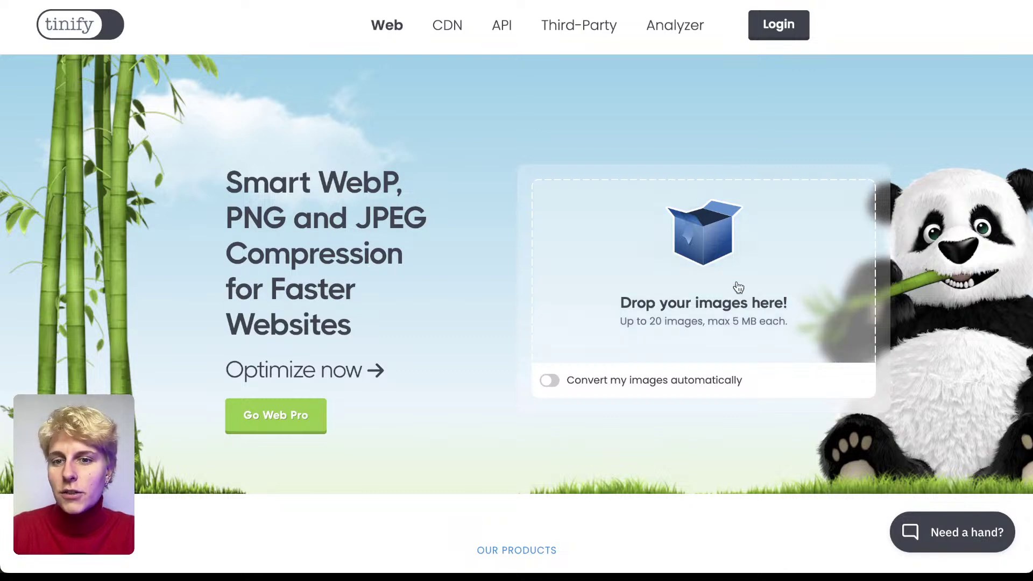
pyautogui.scroll(-2, 719, 398)
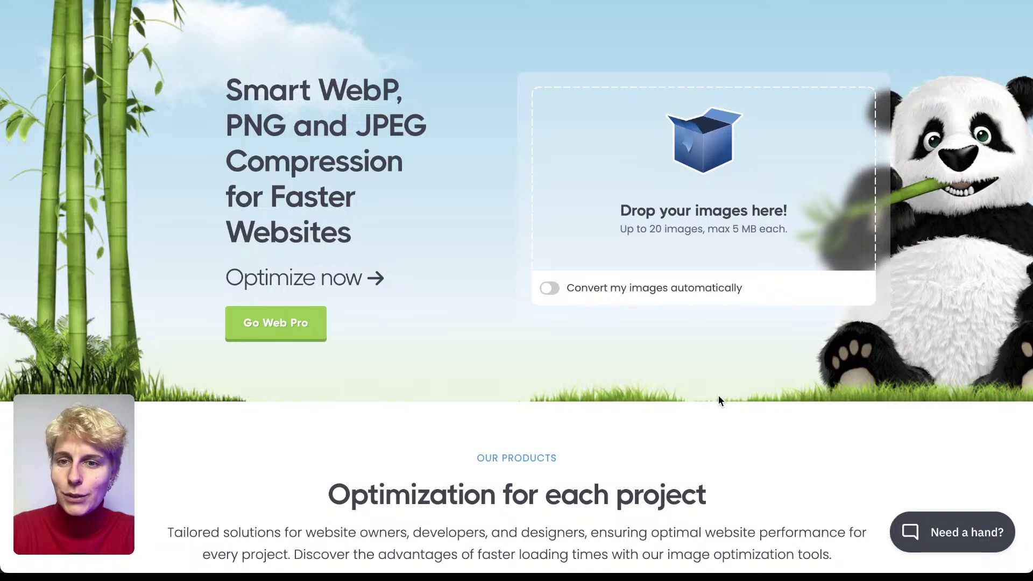
pyautogui.moveTo(888, 571)
pyautogui.click(972, 547)
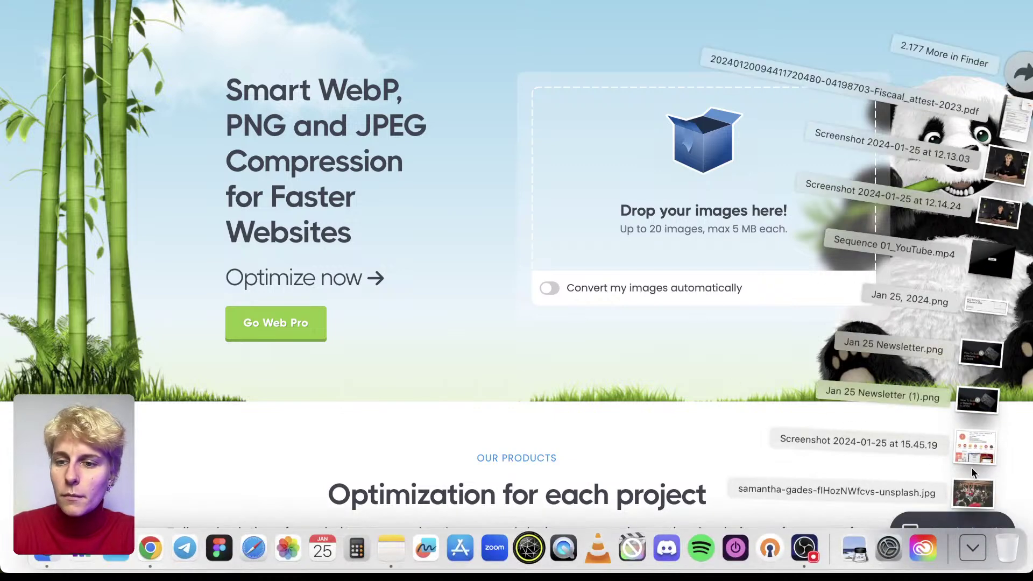
pyautogui.moveTo(973, 490); pyautogui.dragTo(694, 189)
pyautogui.scroll(-2, 474, 231)
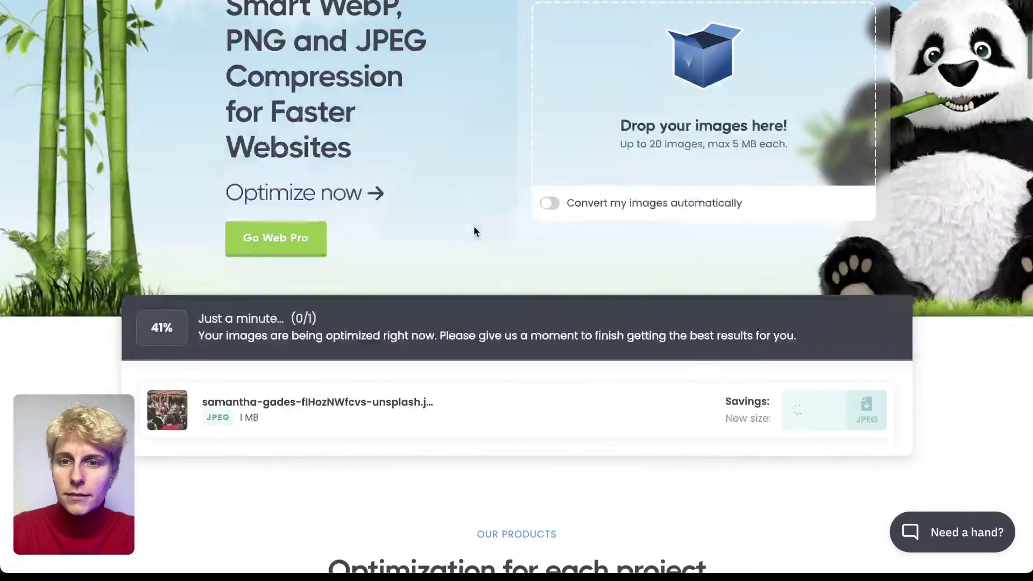
pyautogui.scroll(2, 475, 231)
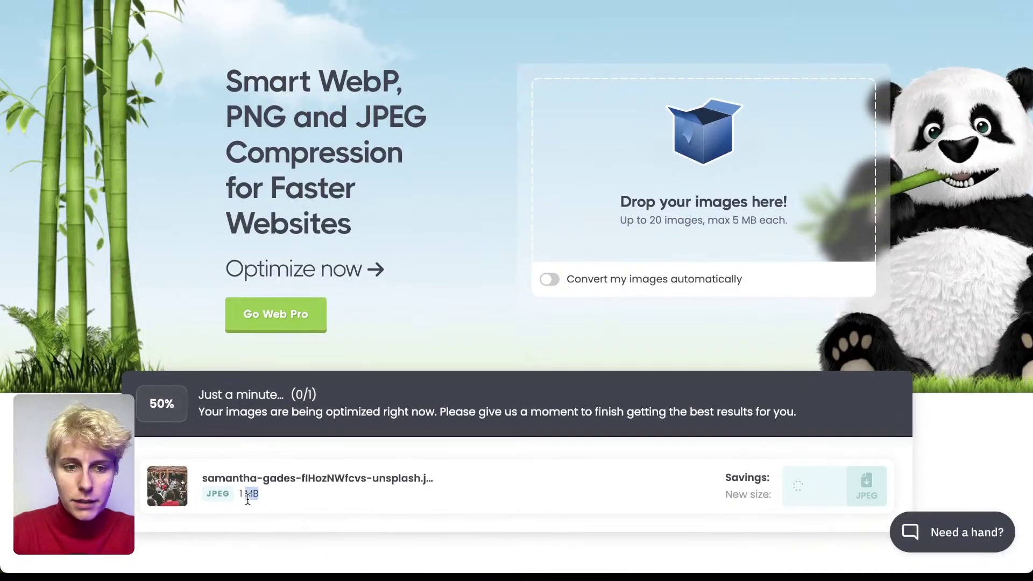
# - Compare the uploaded photo's original file size with its compressed size and savings
pyautogui.moveTo(247, 499); pyautogui.dragTo(243, 499)
pyautogui.click(370, 512)
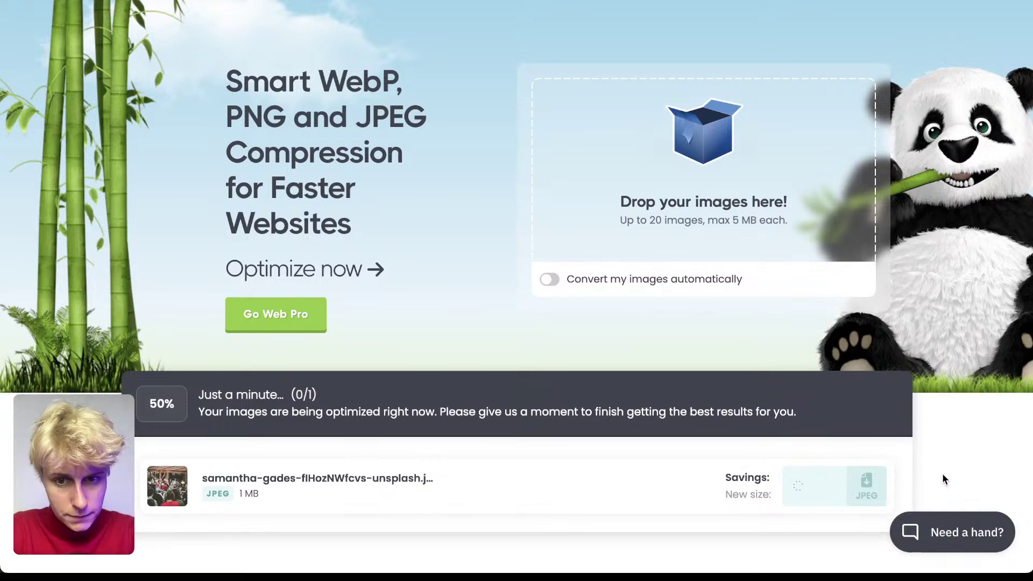
pyautogui.scroll(-1, 943, 479)
pyautogui.scroll(1, 942, 479)
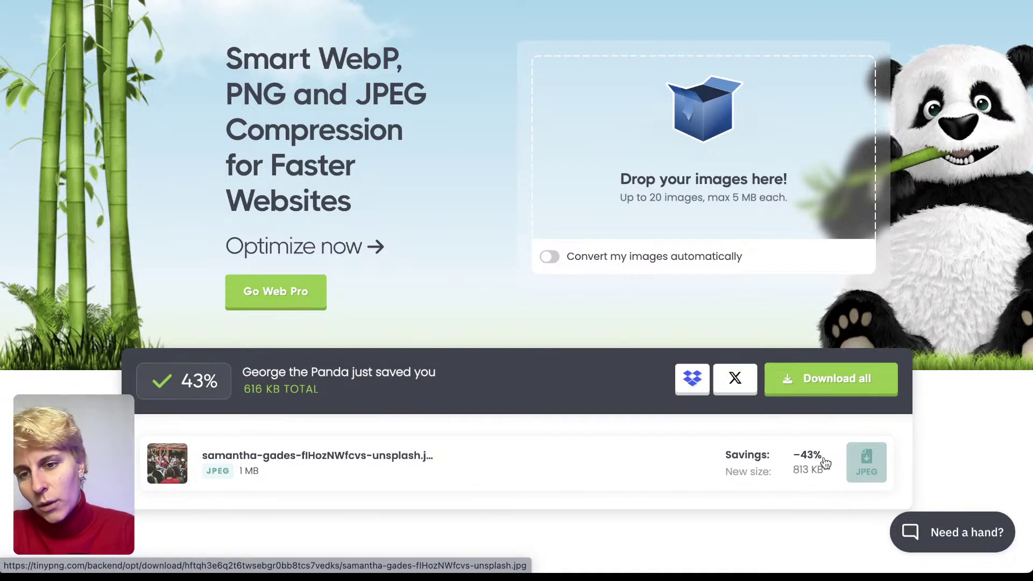
pyautogui.scroll(3, 928, 401)
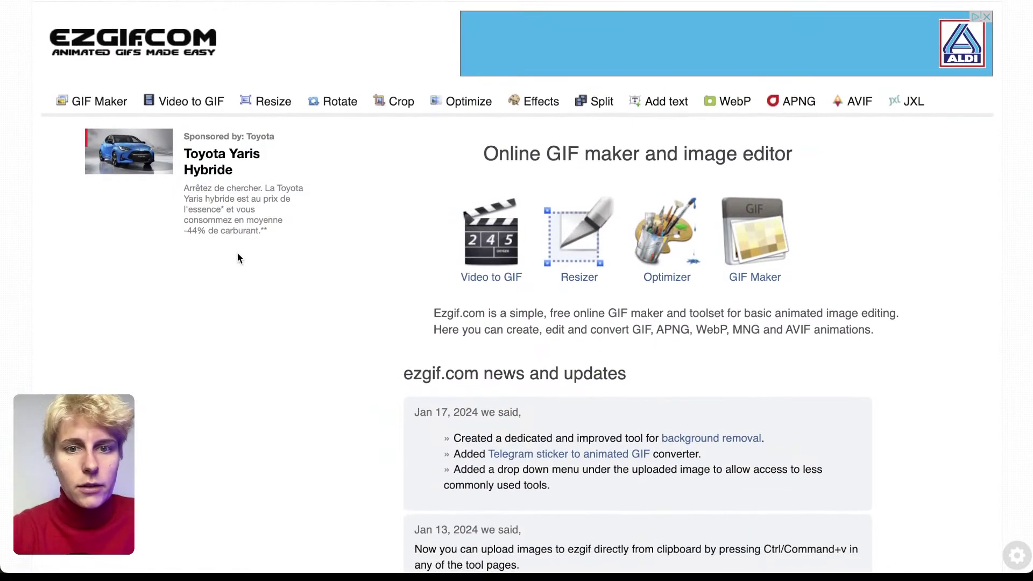
# - Switch to Ezgif and look over its GIF maker, resizer and optimizer tools and its news updates
pyautogui.scroll(-3, 239, 258)
pyautogui.scroll(2, 239, 258)
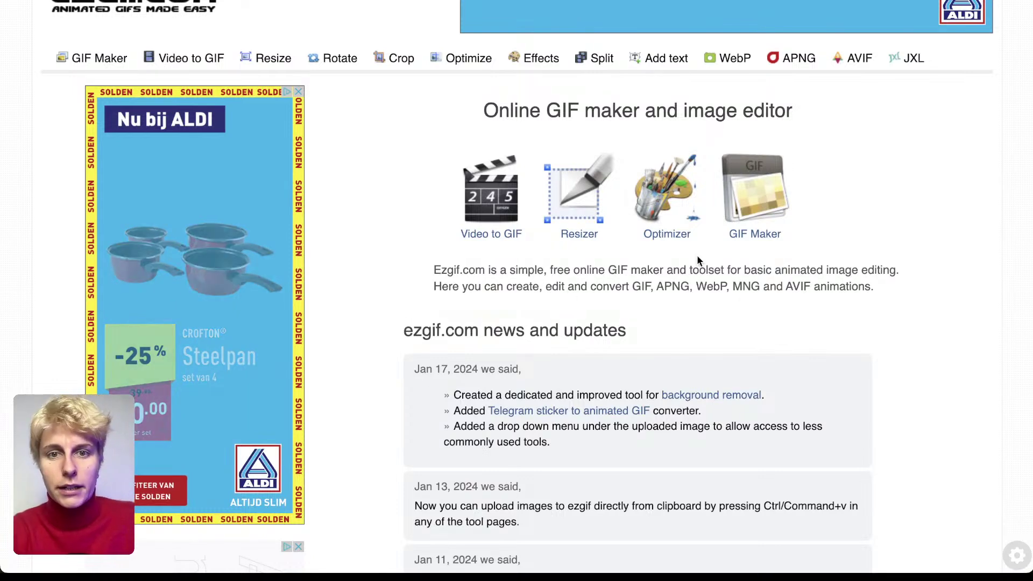
pyautogui.scroll(-3, 697, 258)
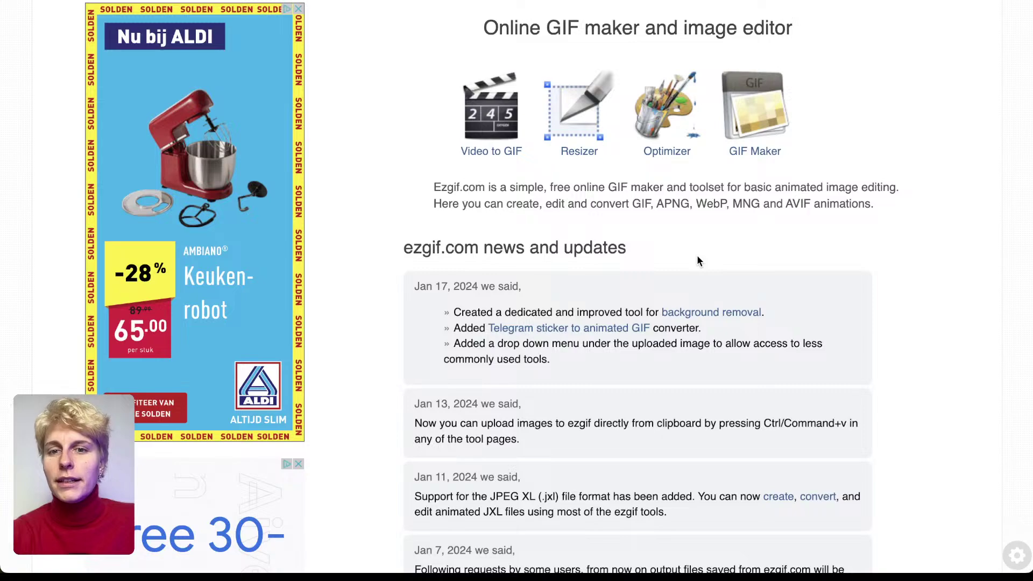
pyautogui.scroll(-5, 678, 183)
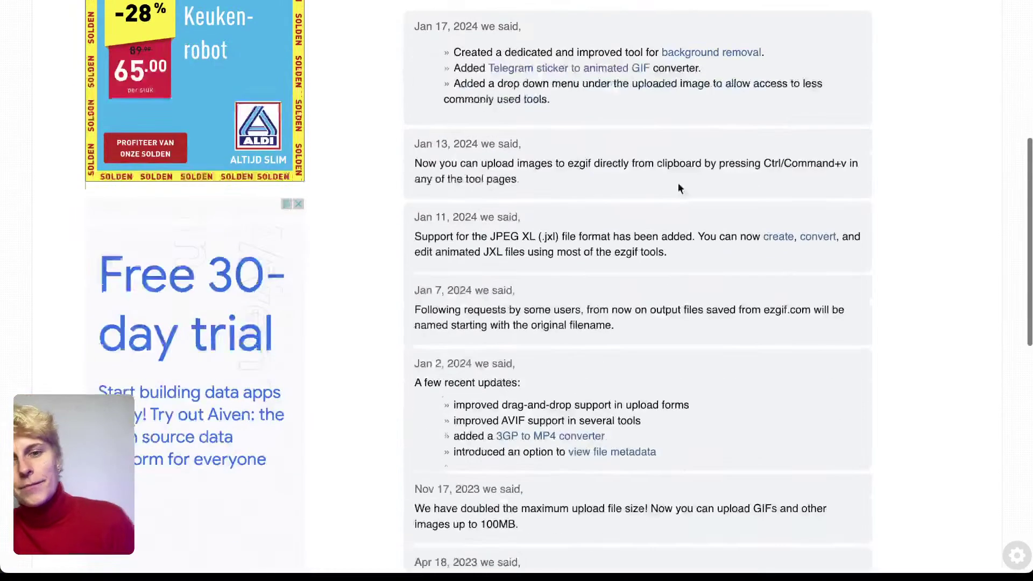
pyautogui.scroll(-10, 678, 182)
pyautogui.scroll(15, 678, 185)
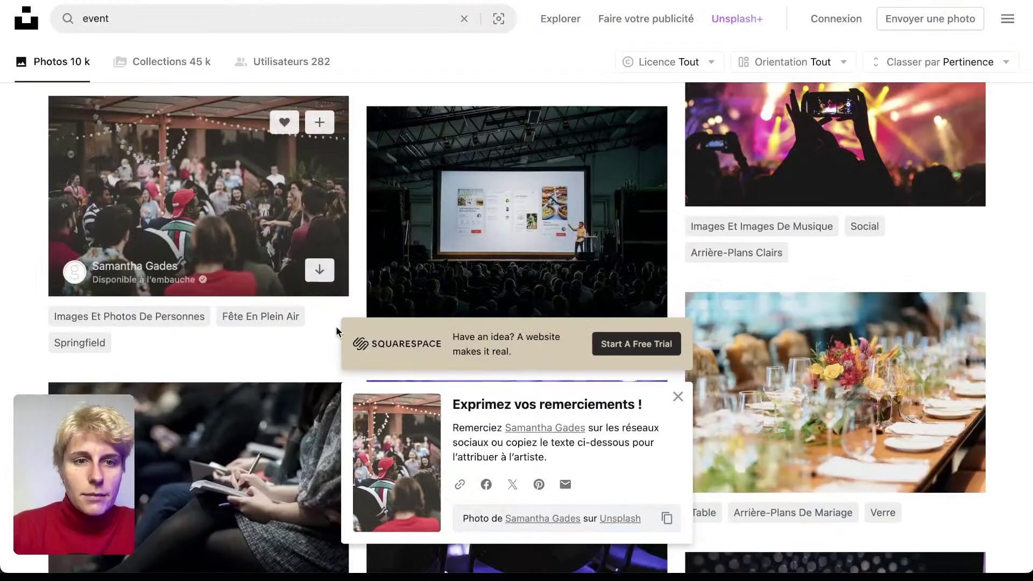
# - Switch to Unsplash, dismiss the photo attribution notice and look through the photo results for event
pyautogui.scroll(10, 336, 326)
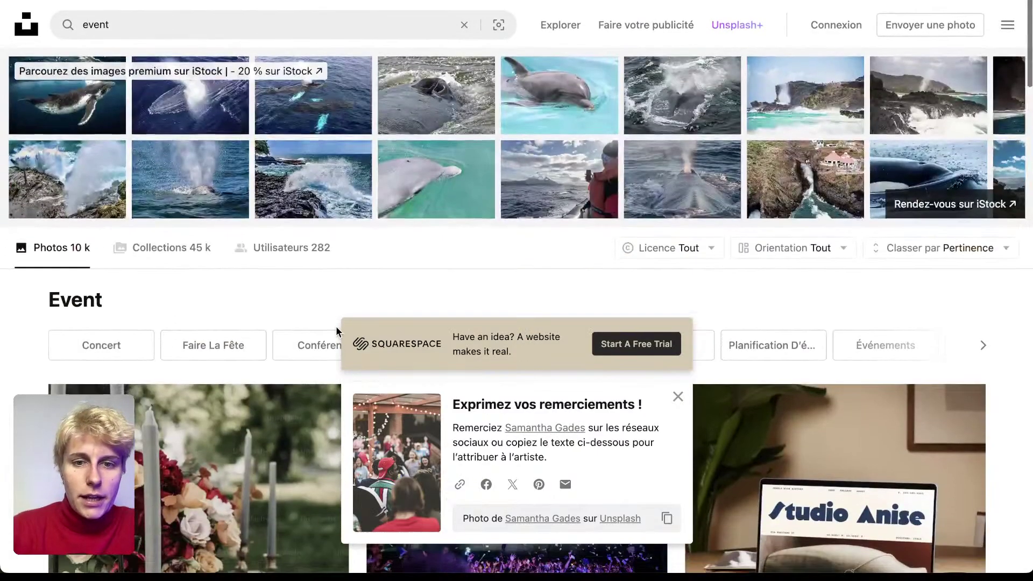
pyautogui.click(678, 396)
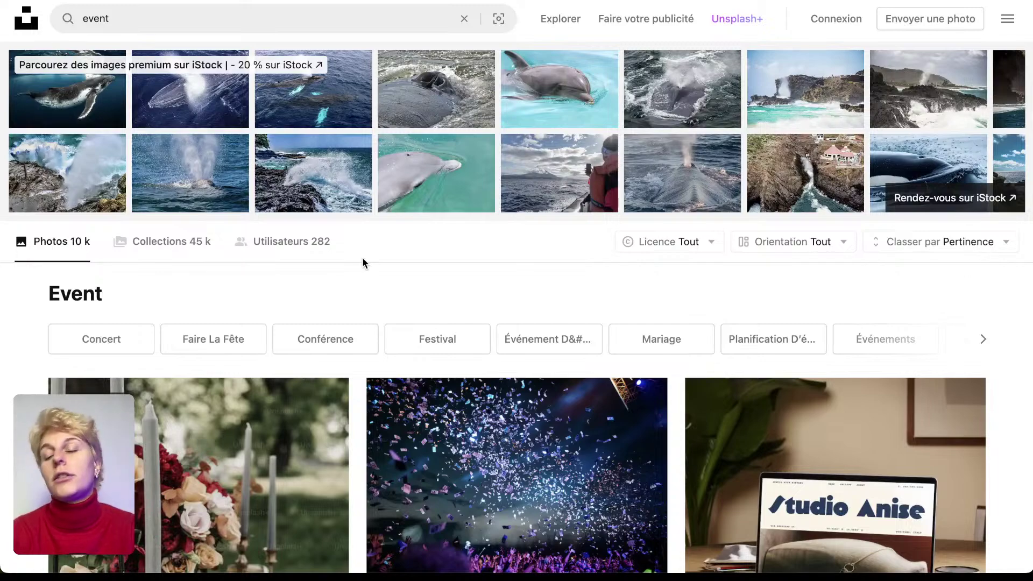
pyautogui.scroll(-10, 362, 259)
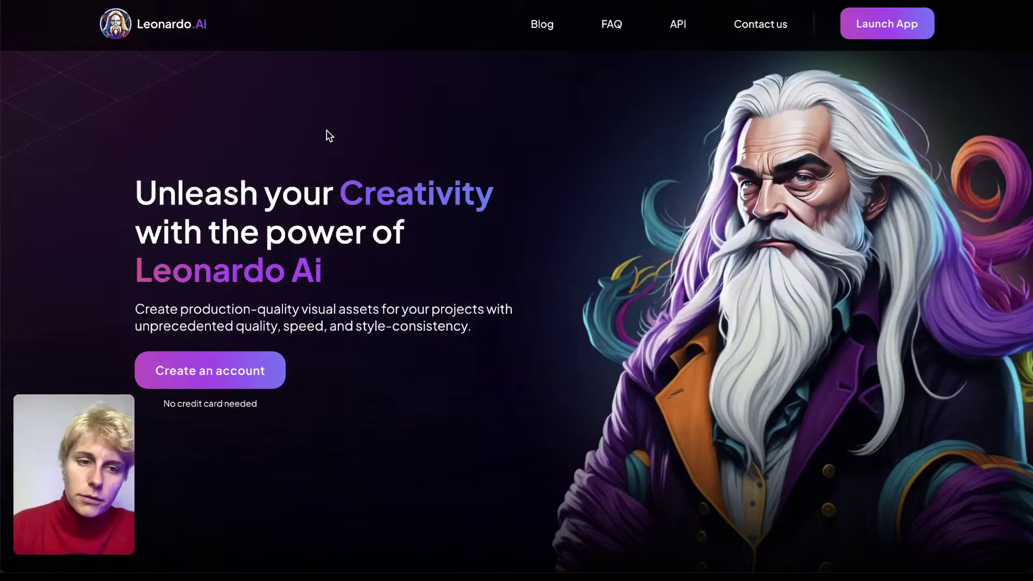
# - Switch to Leonardo.Ai and look over its homepage features, fine-tuned models and platform gallery
pyautogui.scroll(-4, 208, 265)
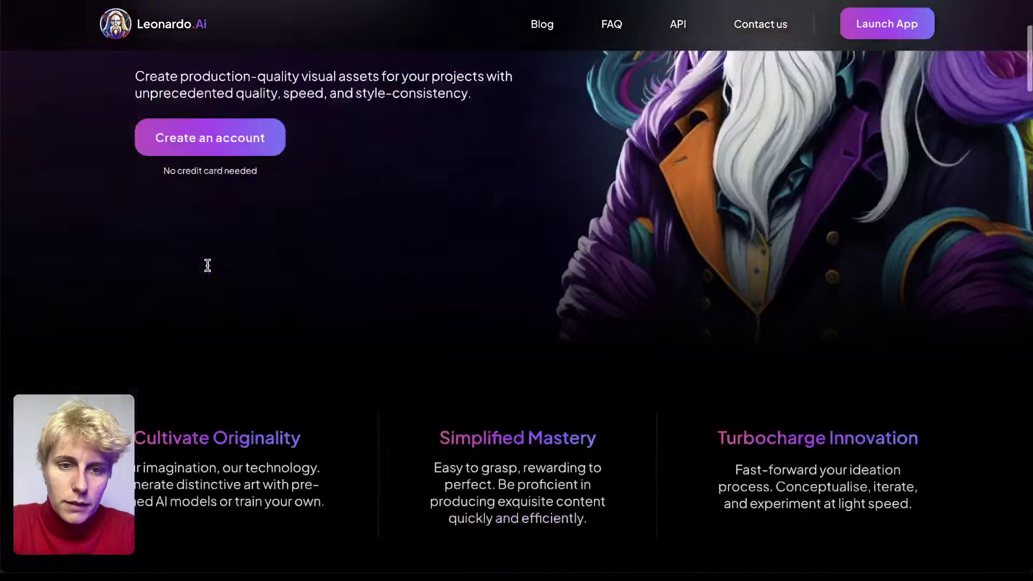
pyautogui.scroll(-10, 208, 265)
pyautogui.scroll(-8, 210, 270)
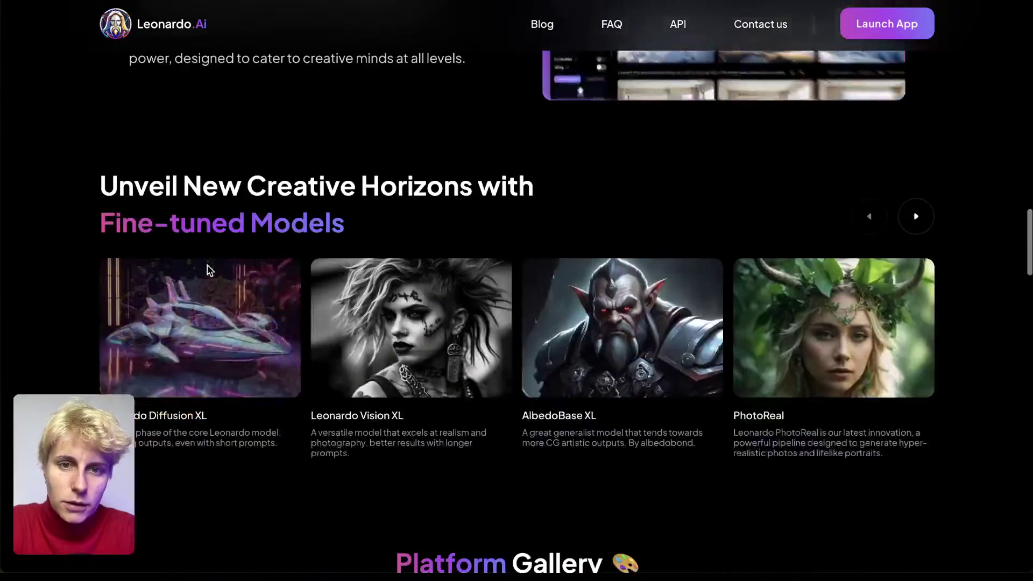
pyautogui.scroll(-7, 209, 270)
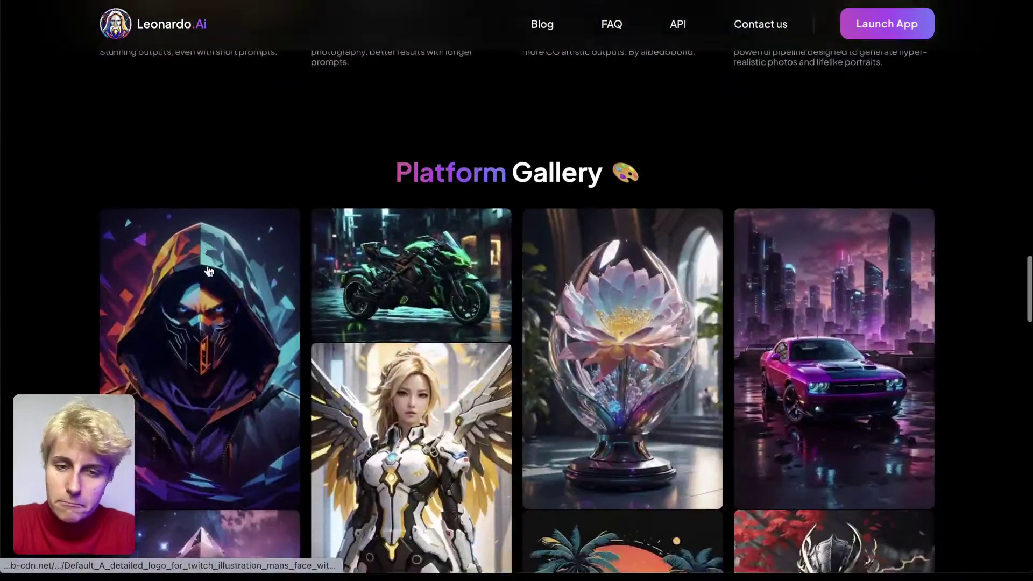
pyautogui.scroll(-5, 210, 270)
pyautogui.scroll(-1, 63, 386)
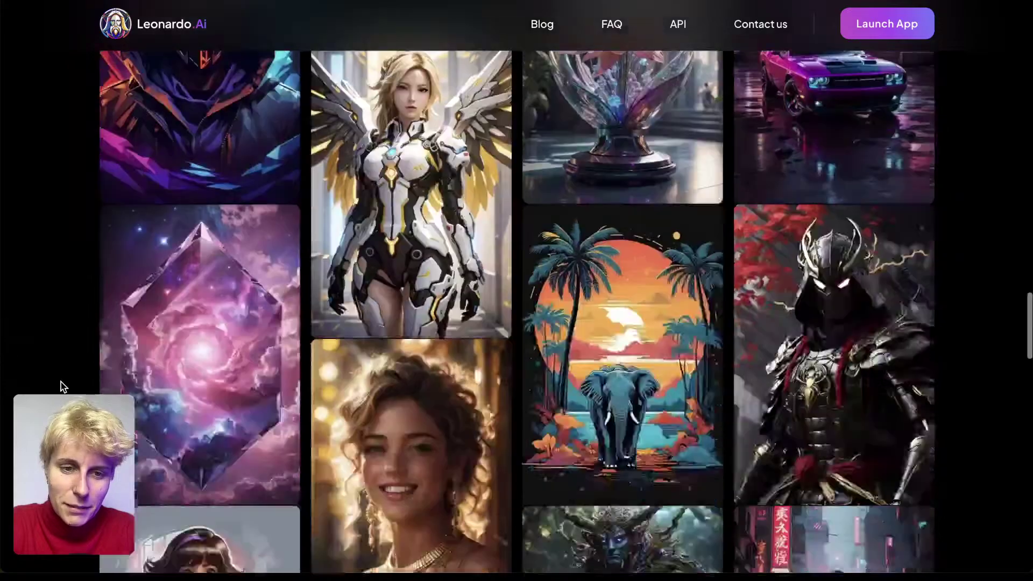
pyautogui.scroll(-4, 63, 386)
pyautogui.press('Home')
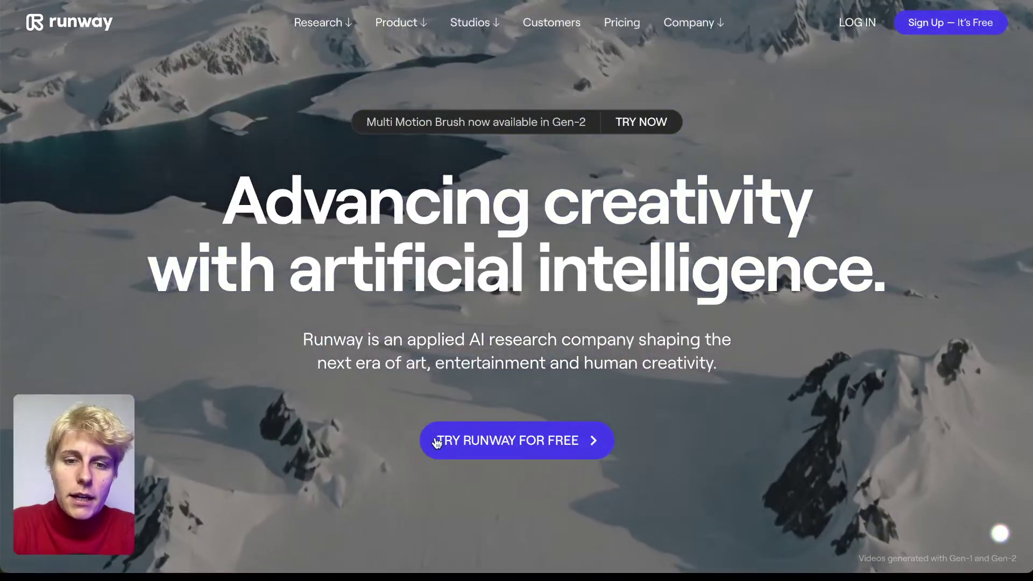
# - Switch to Runway and look over its homepage, including the research highlights and AI Magic Tools
pyautogui.scroll(-7, 476, 51)
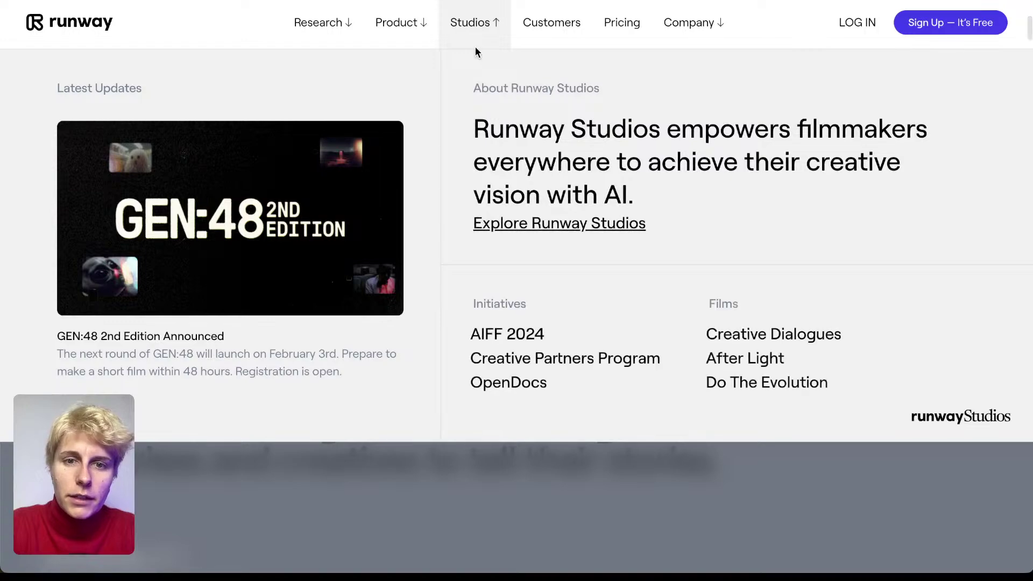
pyautogui.scroll(-20, 313, 445)
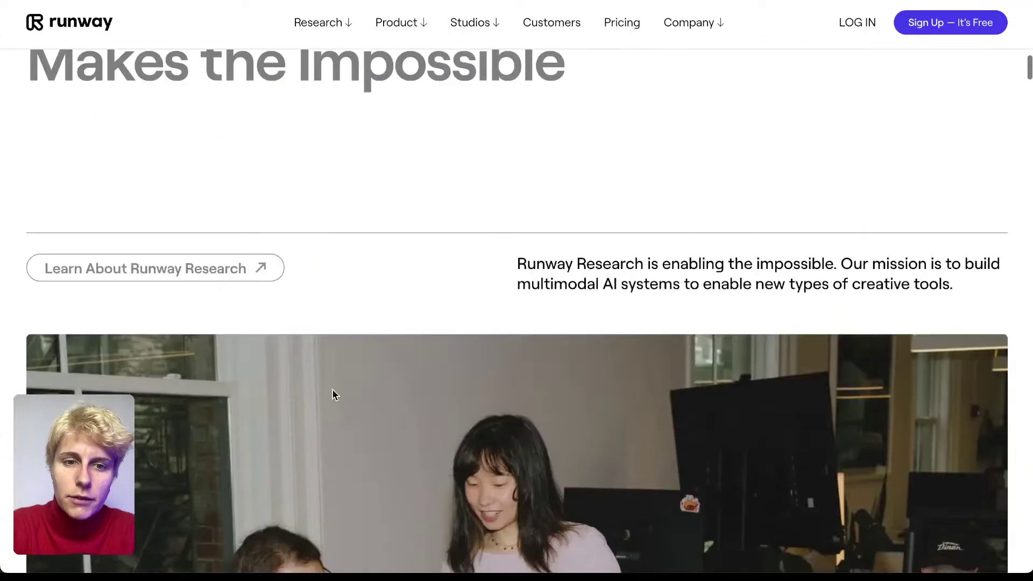
pyautogui.scroll(-15, 332, 396)
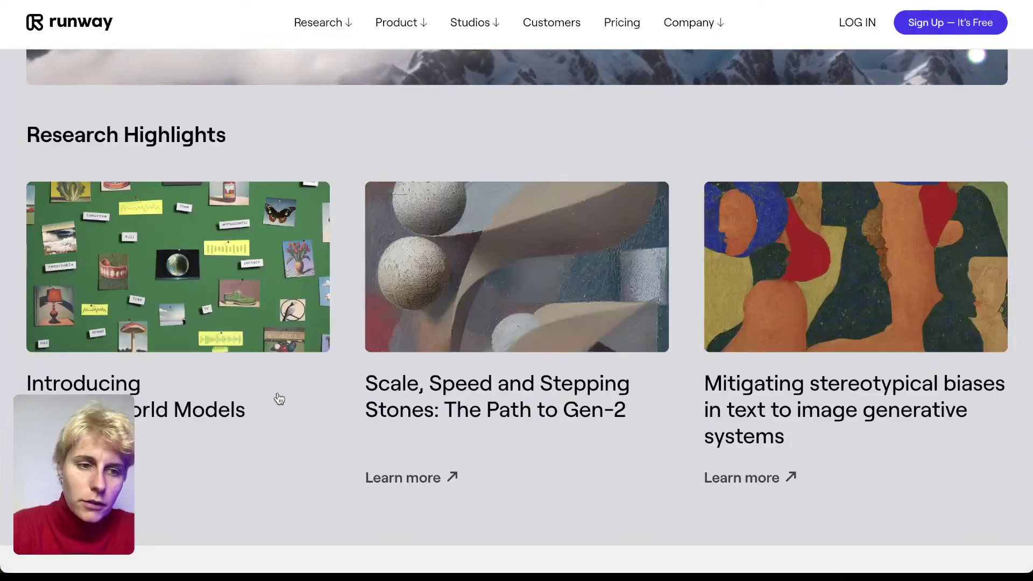
pyautogui.scroll(-2, 17, 368)
pyautogui.scroll(-10, 15, 368)
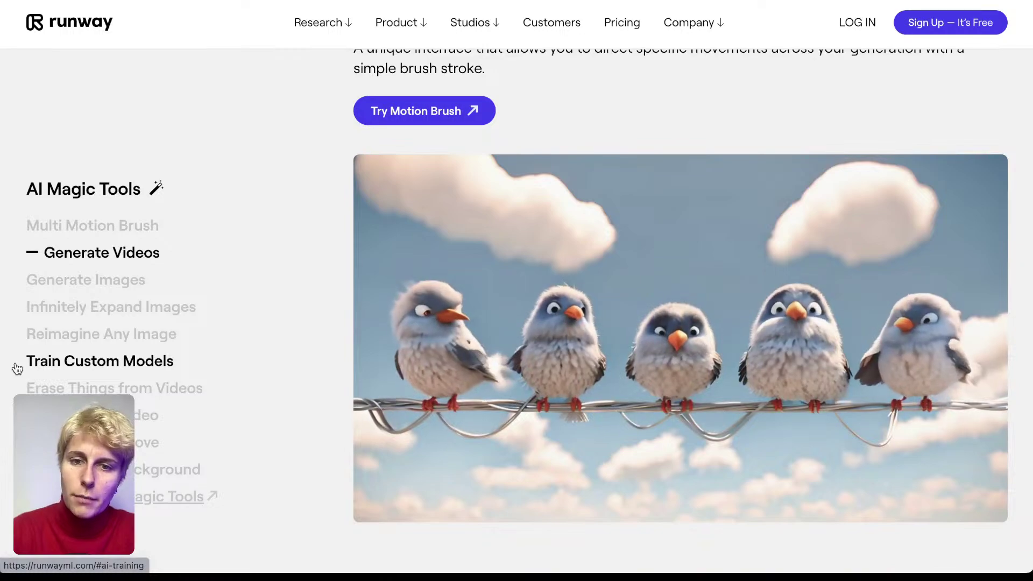
pyautogui.scroll(10, 16, 368)
pyautogui.scroll(10, 16, 368)
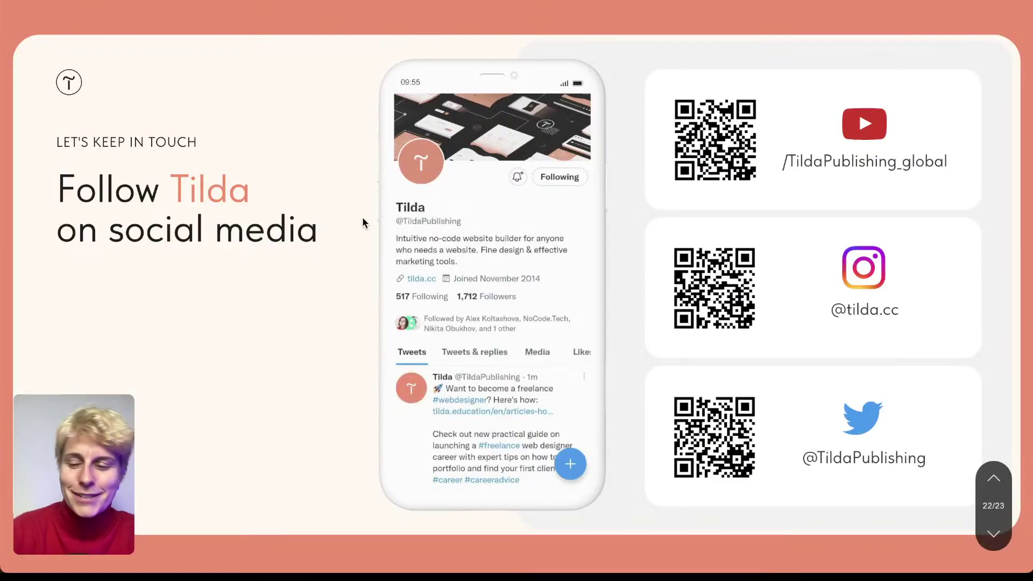
pyautogui.press('Down')
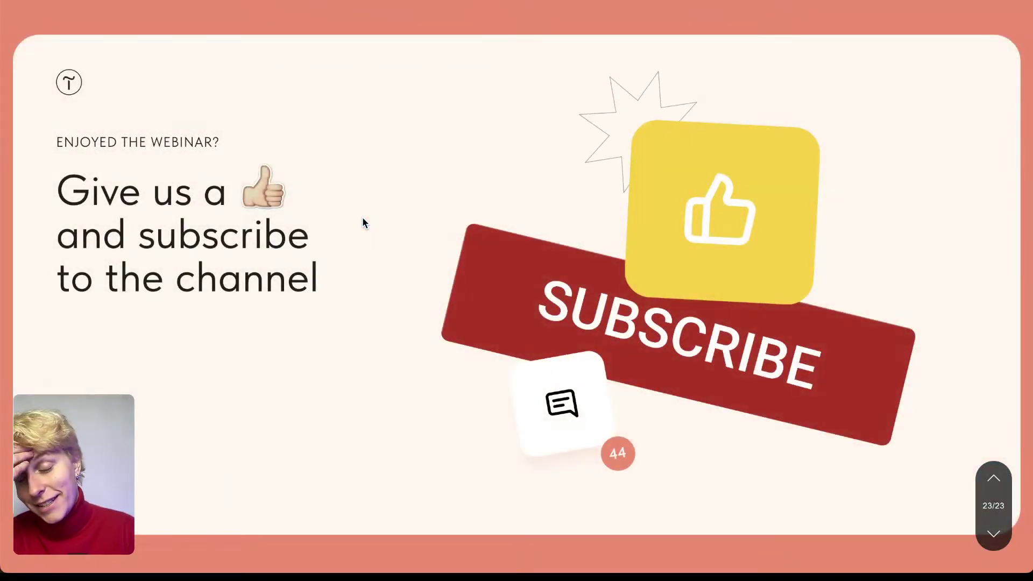